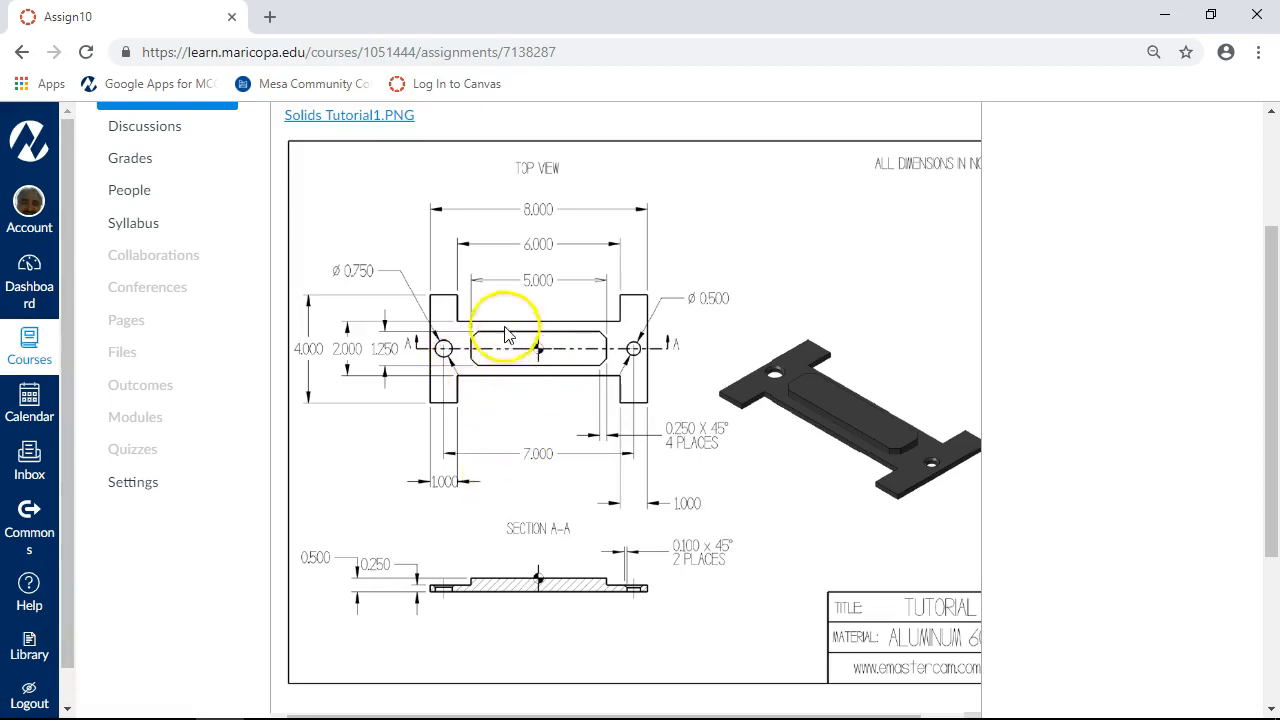
Switch to Mastercam, name level 1 "wire" and add level 10 named "solid" as the active level.
{"action": "left_click", "coordinate": [1164, 15]}
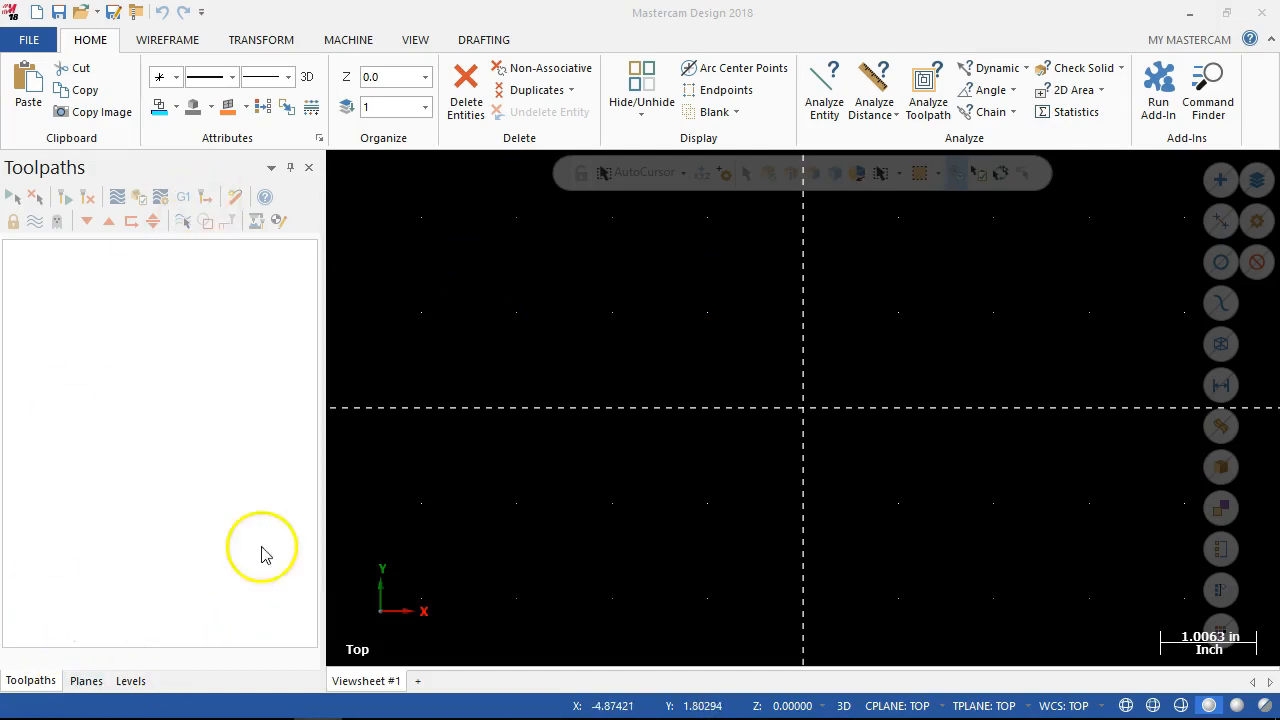
{"action": "left_click", "coordinate": [140, 680]}
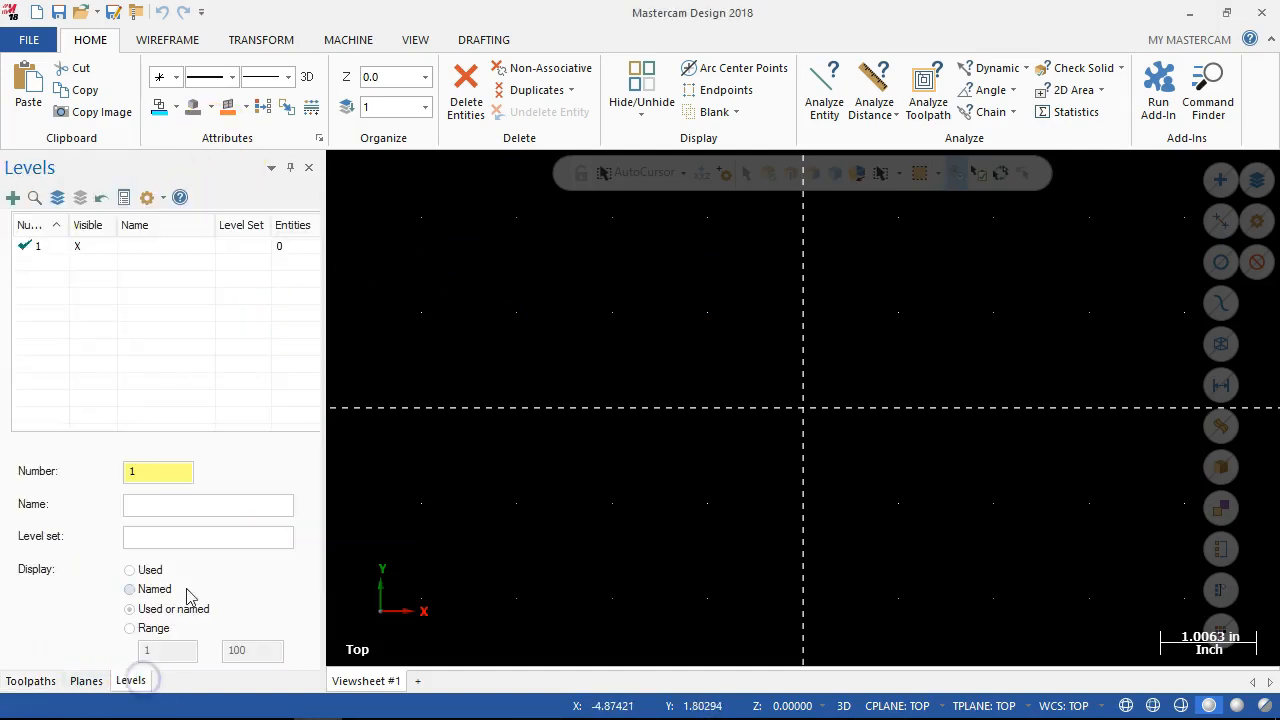
{"action": "left_click", "coordinate": [175, 511]}
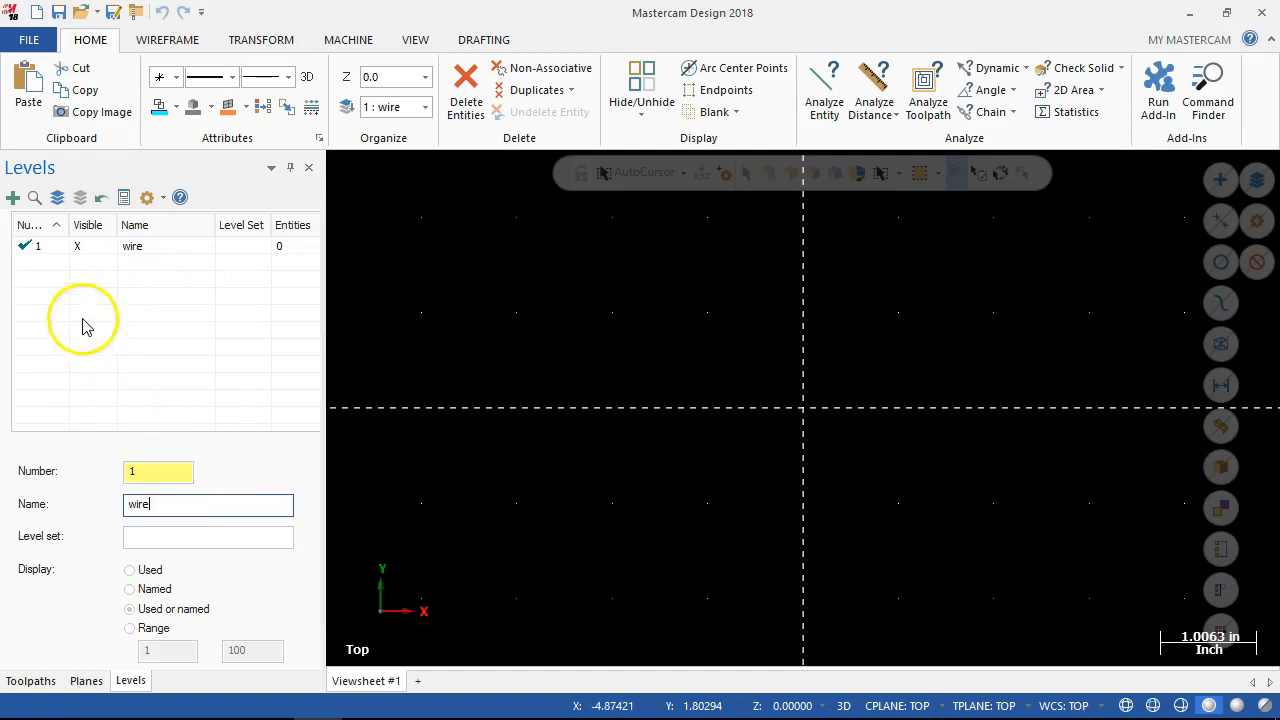
{"action": "left_click", "coordinate": [40, 260]}
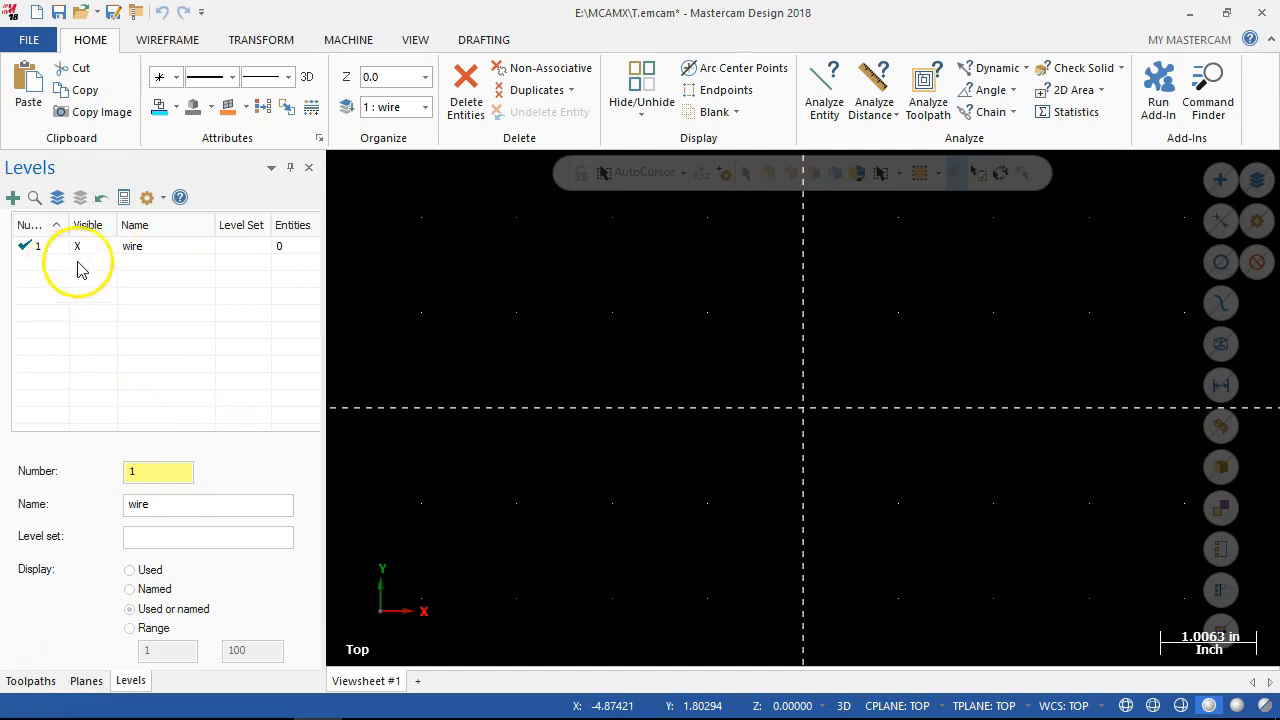
{"action": "left_click", "coordinate": [150, 466]}
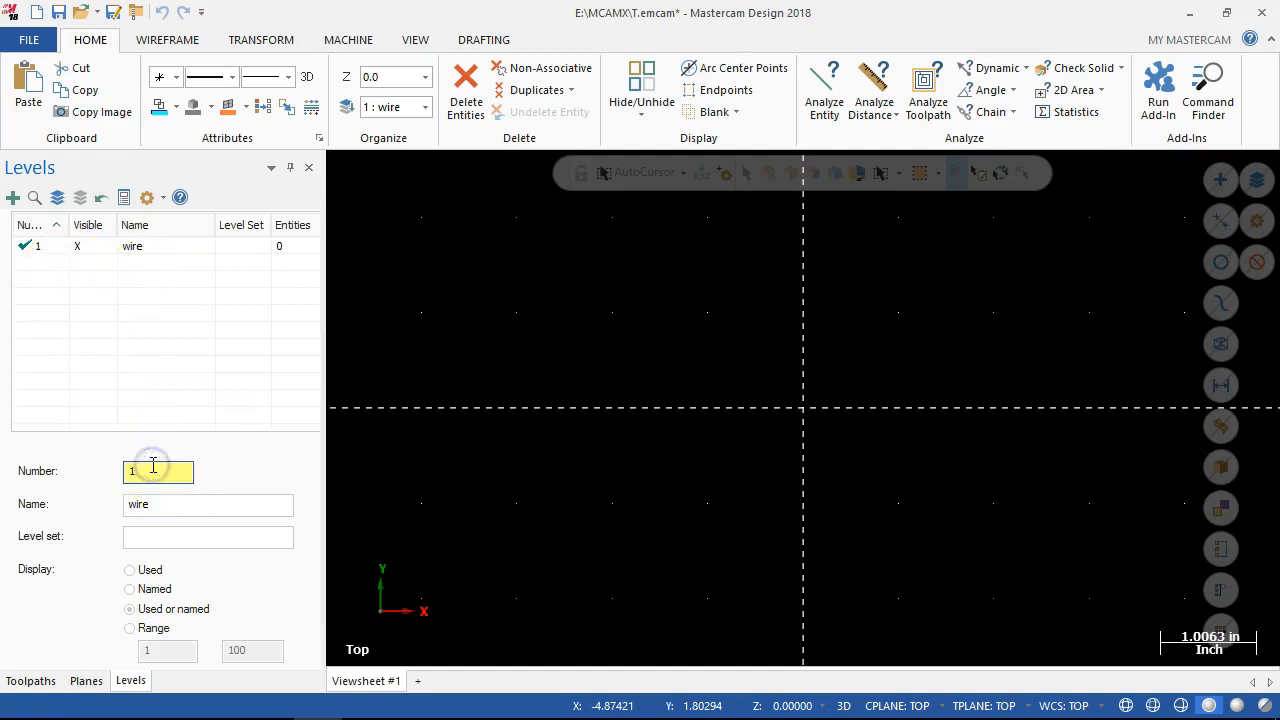
{"action": "left_click", "coordinate": [157, 505]}
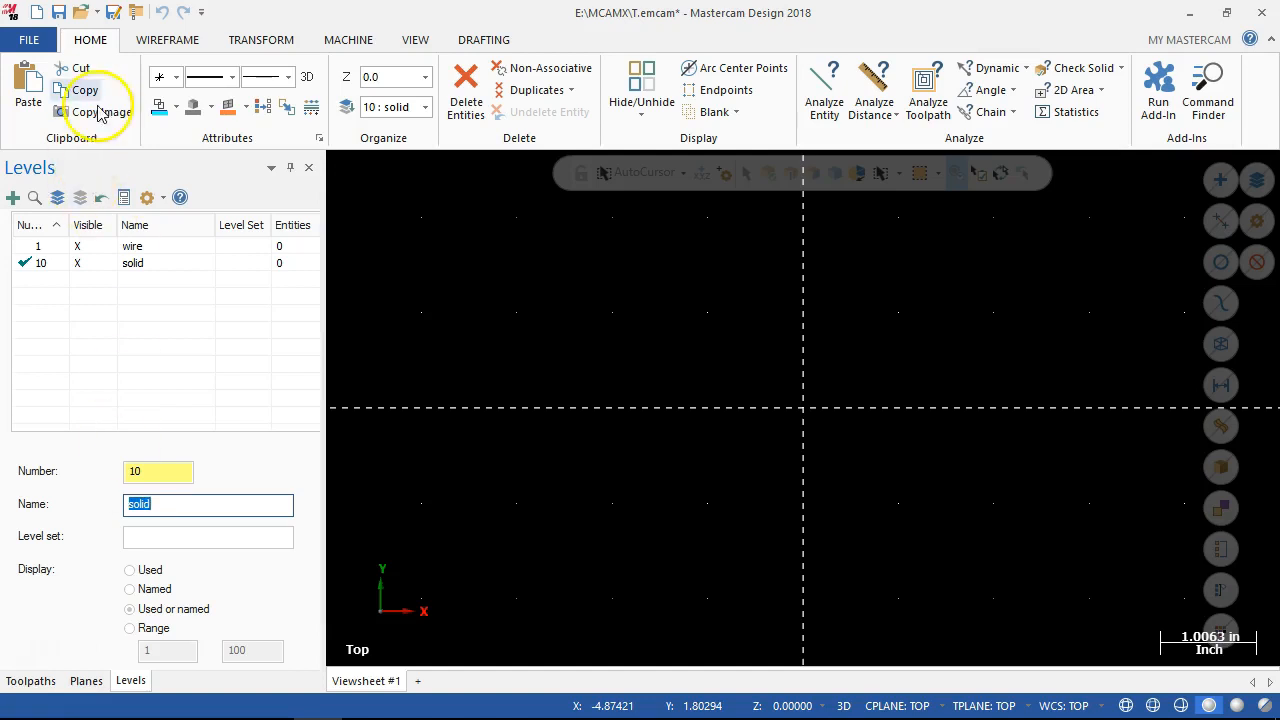
Create a rectangle 8 wide and 5 high, anchored to its center, at the origin.
{"action": "left_click", "coordinate": [140, 42]}
{"action": "left_click", "coordinate": [597, 110]}
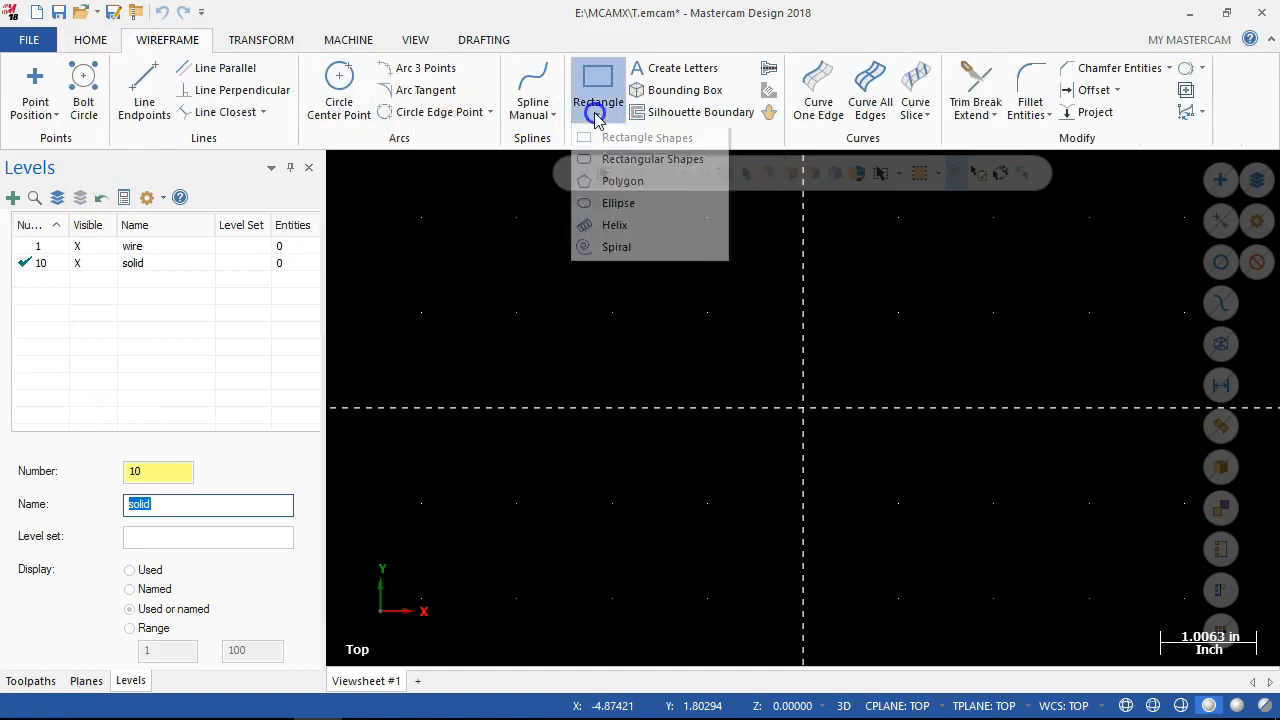
{"action": "left_click", "coordinate": [597, 132]}
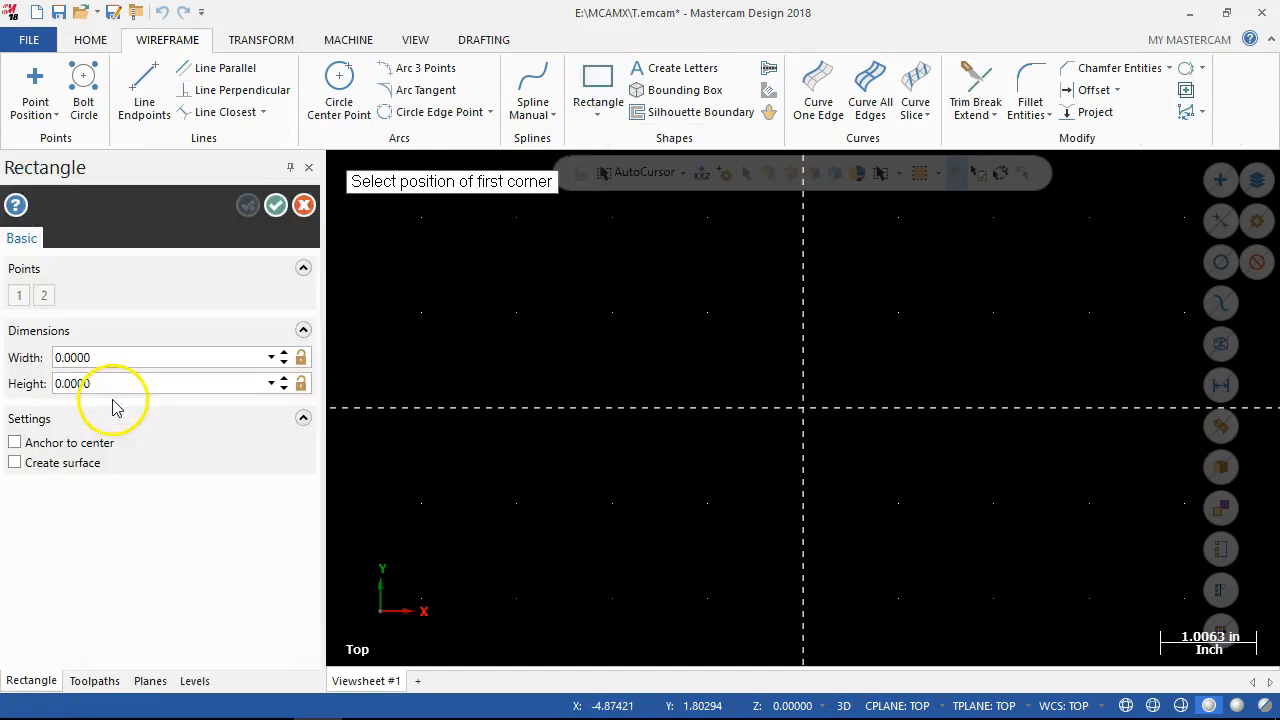
{"action": "left_click", "coordinate": [95, 365]}
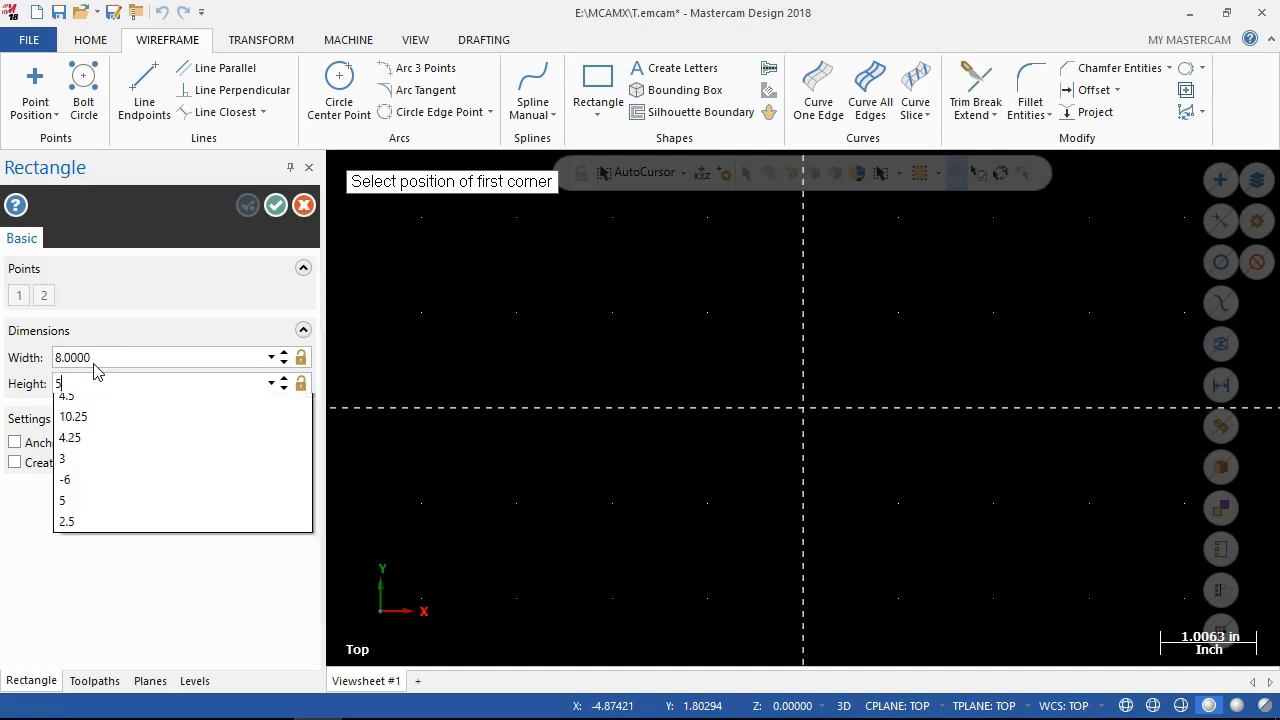
{"action": "left_click", "coordinate": [14, 443]}
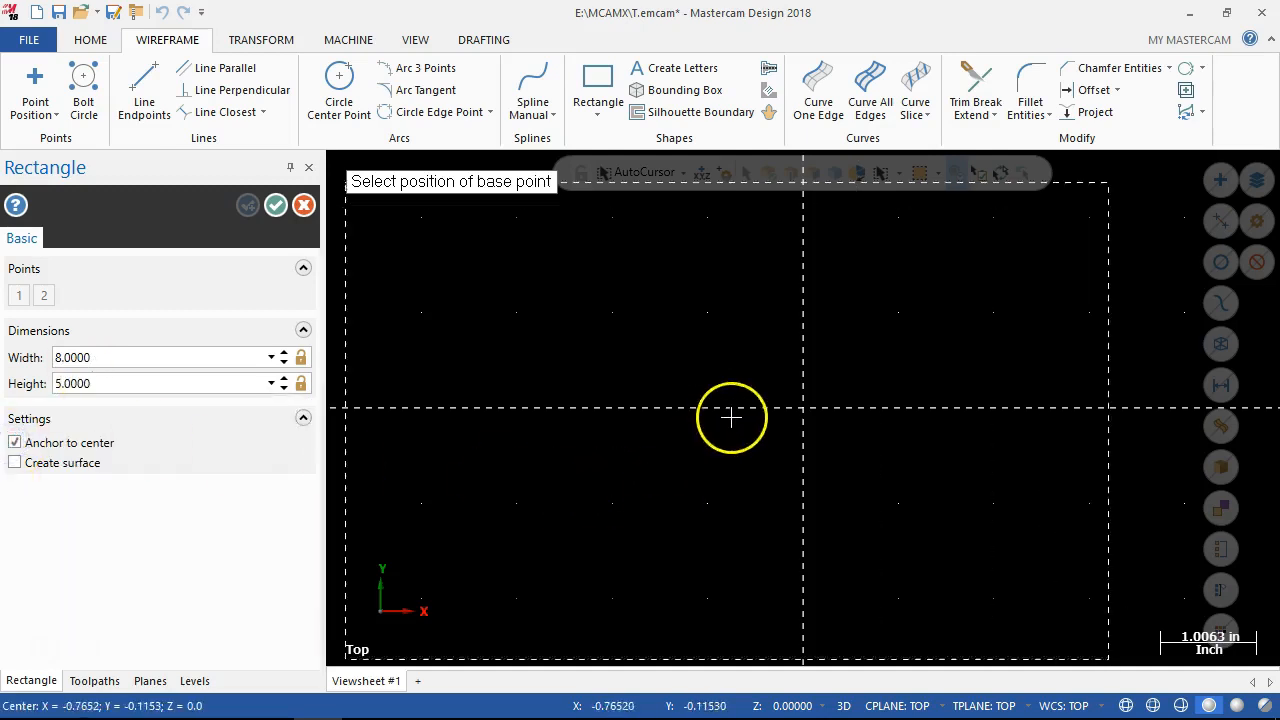
{"action": "left_click", "coordinate": [806, 414]}
{"action": "scroll", "coordinate": [688, 532], "scroll_direction": "down", "scroll_amount": 2}
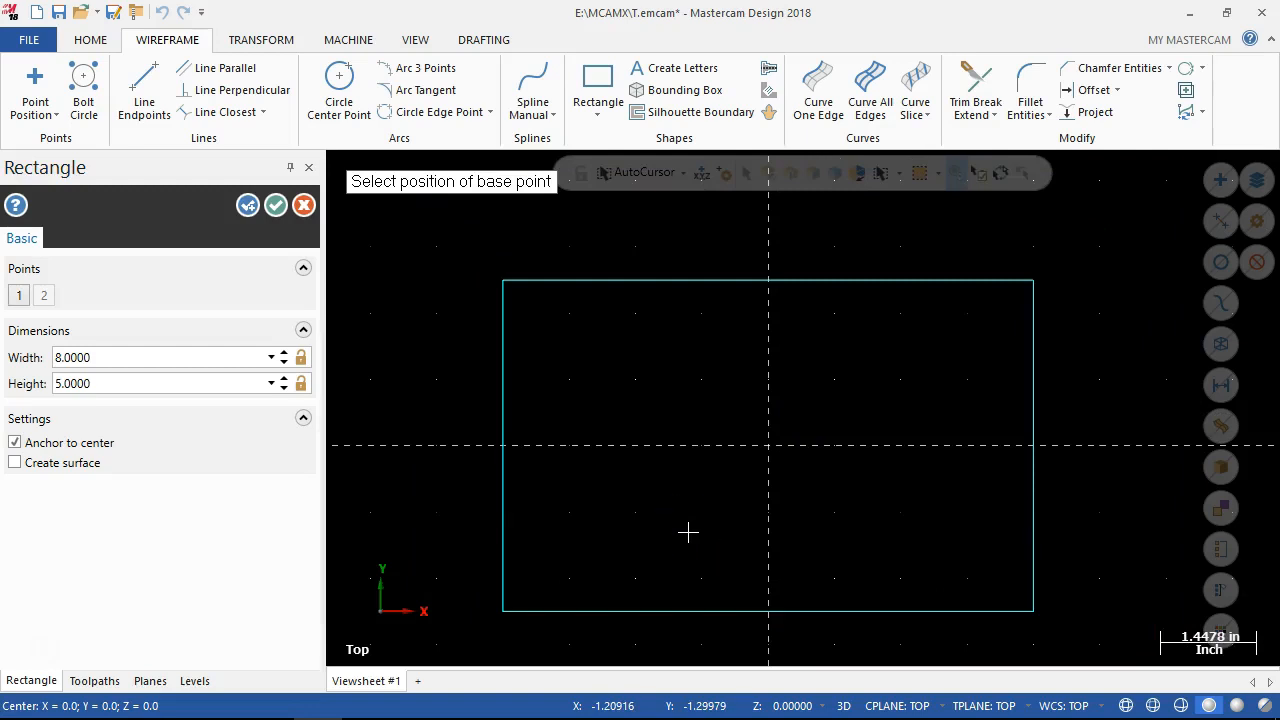
Set the still-active rectangle's width to 5 and height to 1.25.
{"action": "left_click", "coordinate": [583, 321]}
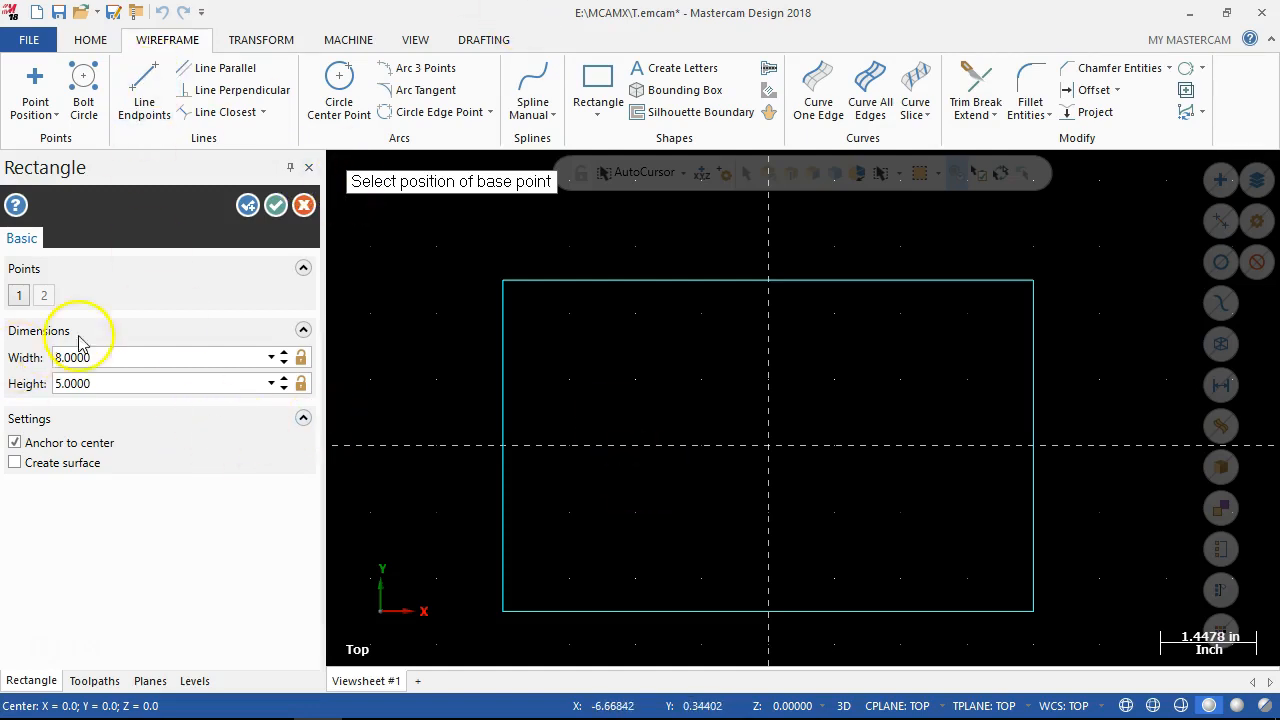
{"action": "left_click", "coordinate": [117, 355]}
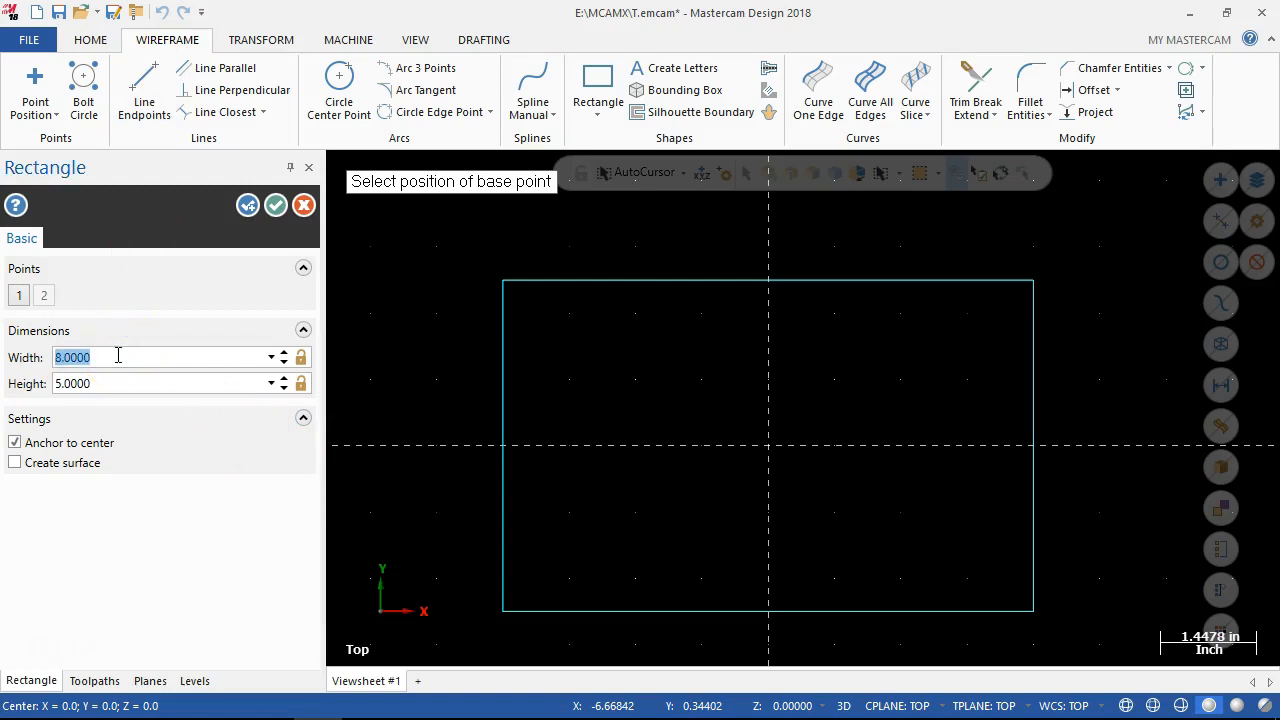
{"action": "type", "text": "5"}
{"action": "key", "text": "Tab"}
{"action": "type", "text": "1.25"}
{"action": "key", "text": "Tab"}
Check the part drawing in Chrome, set the active rectangle's width to 8 and height to 5, and apply it with the Rectangle command kept open.
{"action": "mouse_move", "coordinate": [330, 705]}
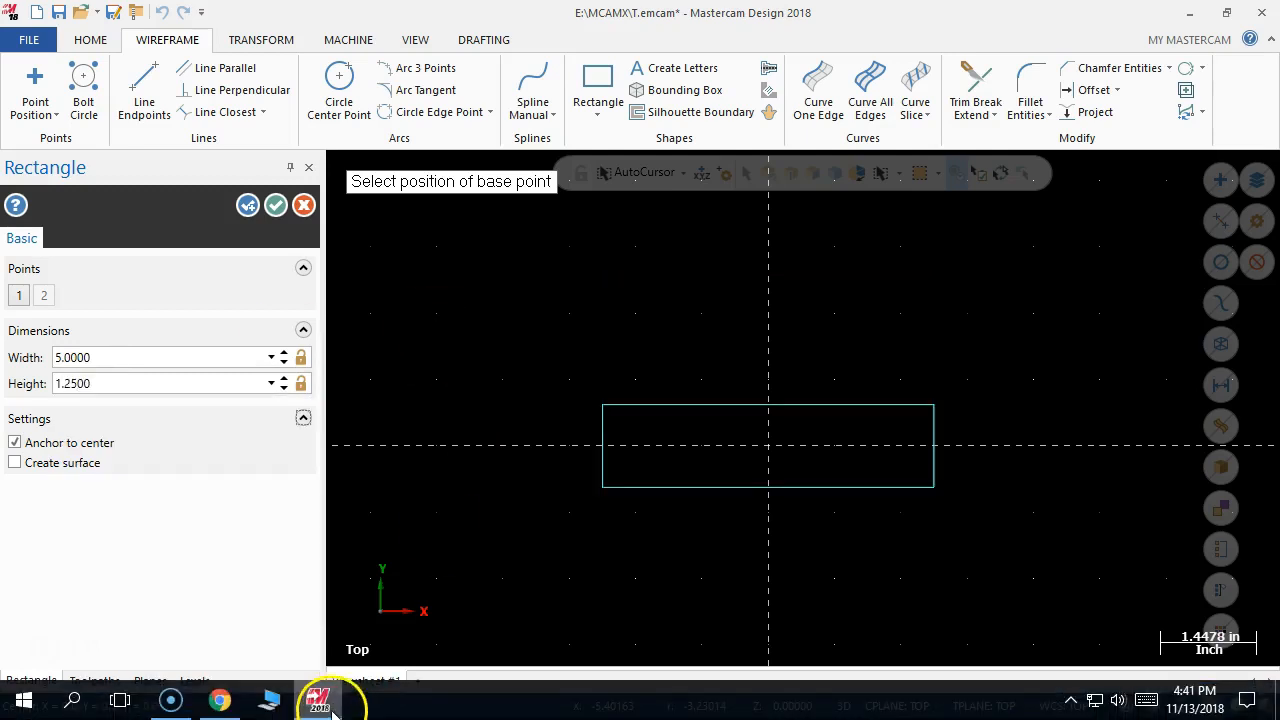
{"action": "left_click", "coordinate": [220, 702]}
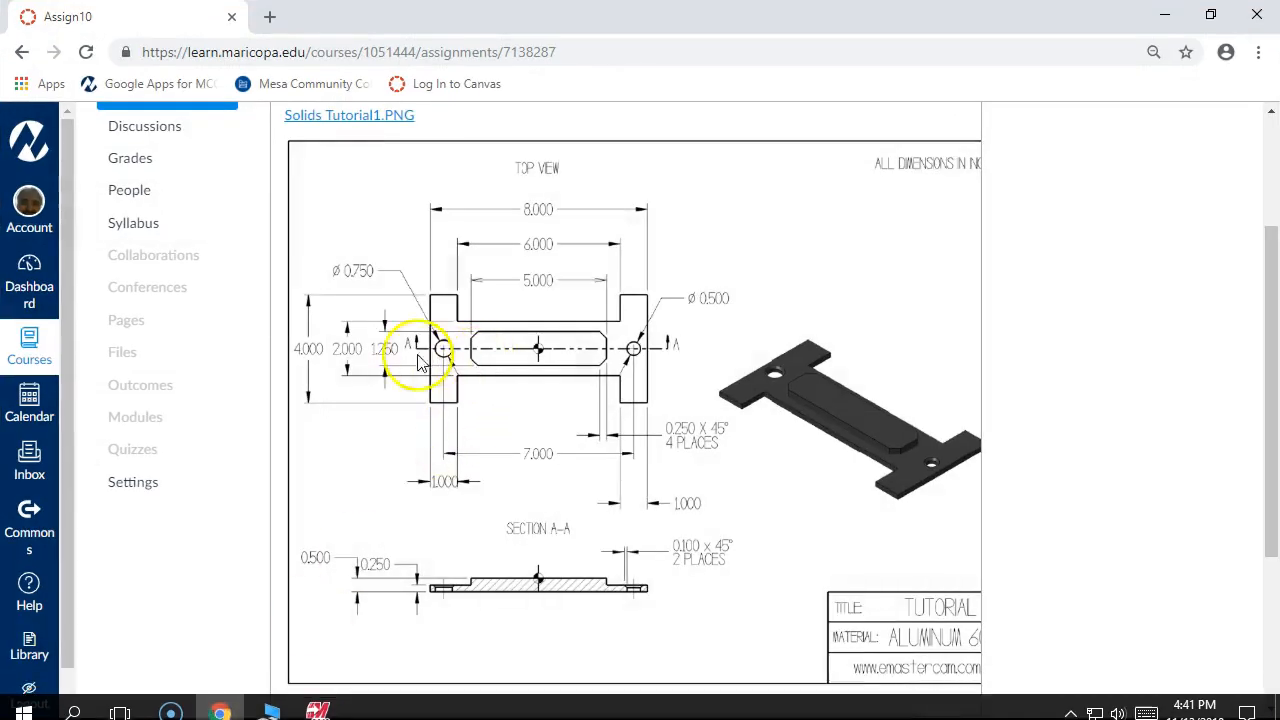
{"action": "left_click", "coordinate": [1164, 15]}
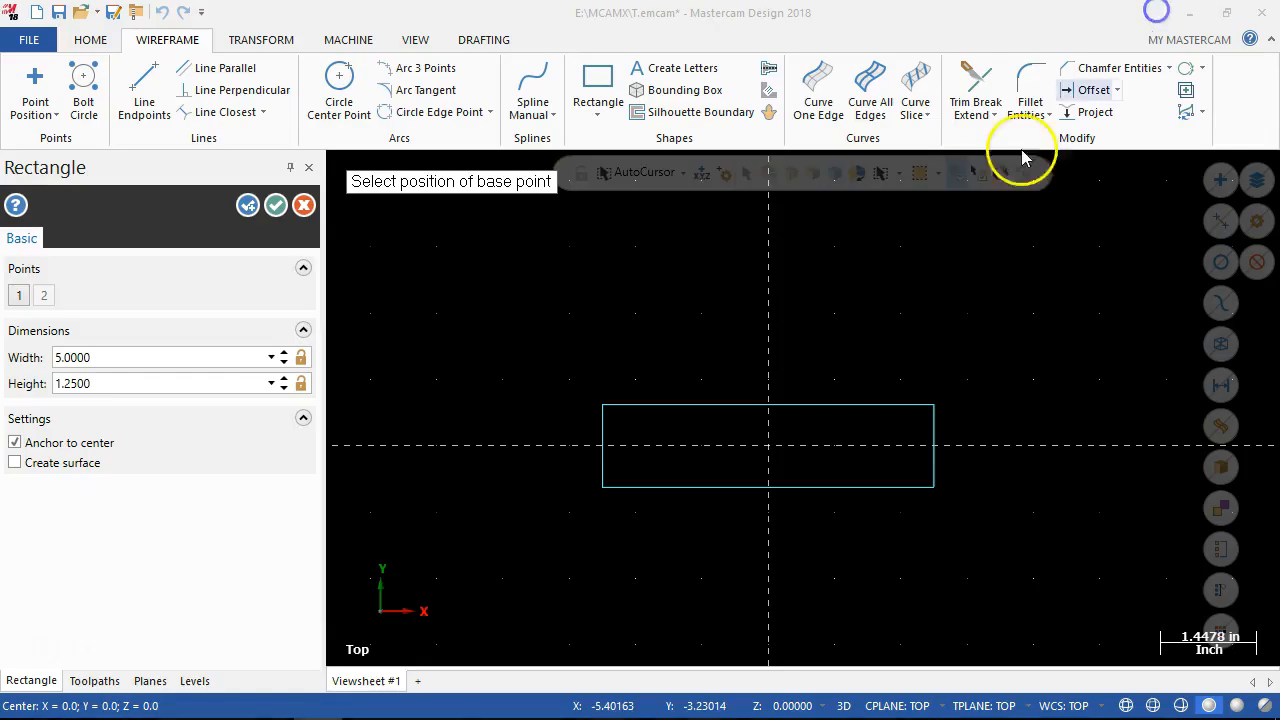
{"action": "left_click", "coordinate": [598, 110]}
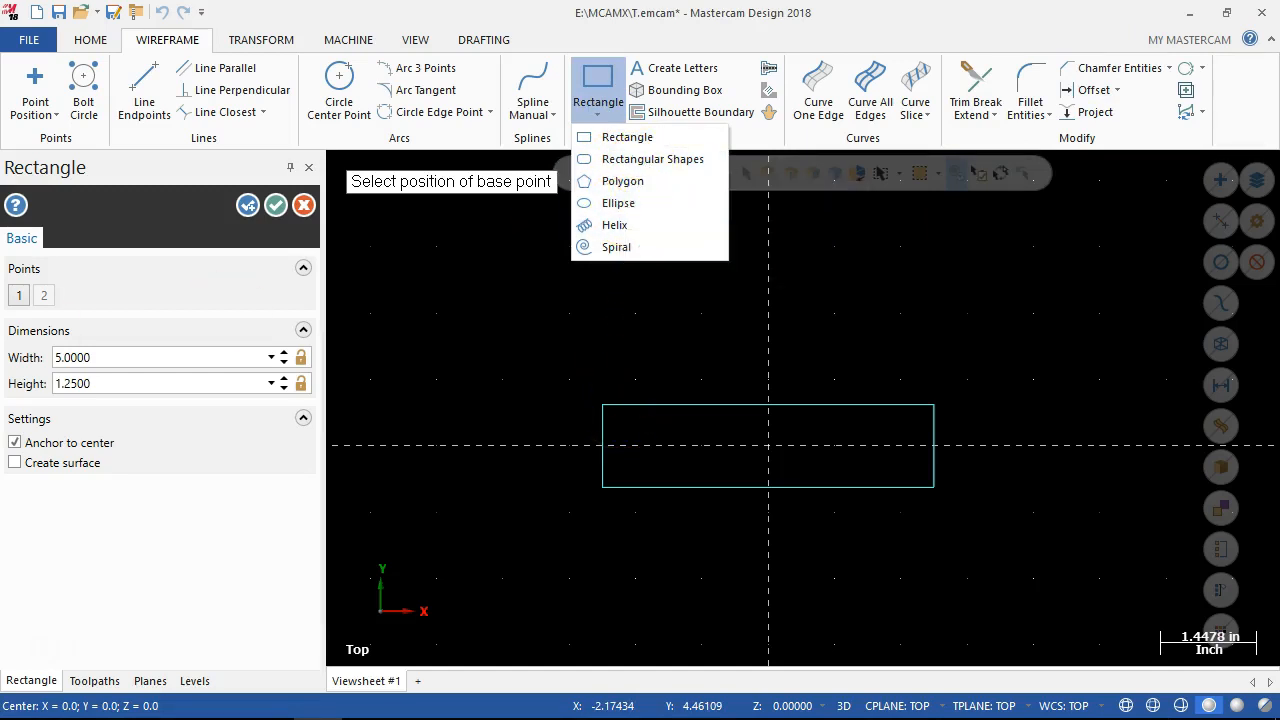
{"action": "left_click", "coordinate": [148, 336]}
{"action": "left_click", "coordinate": [80, 357]}
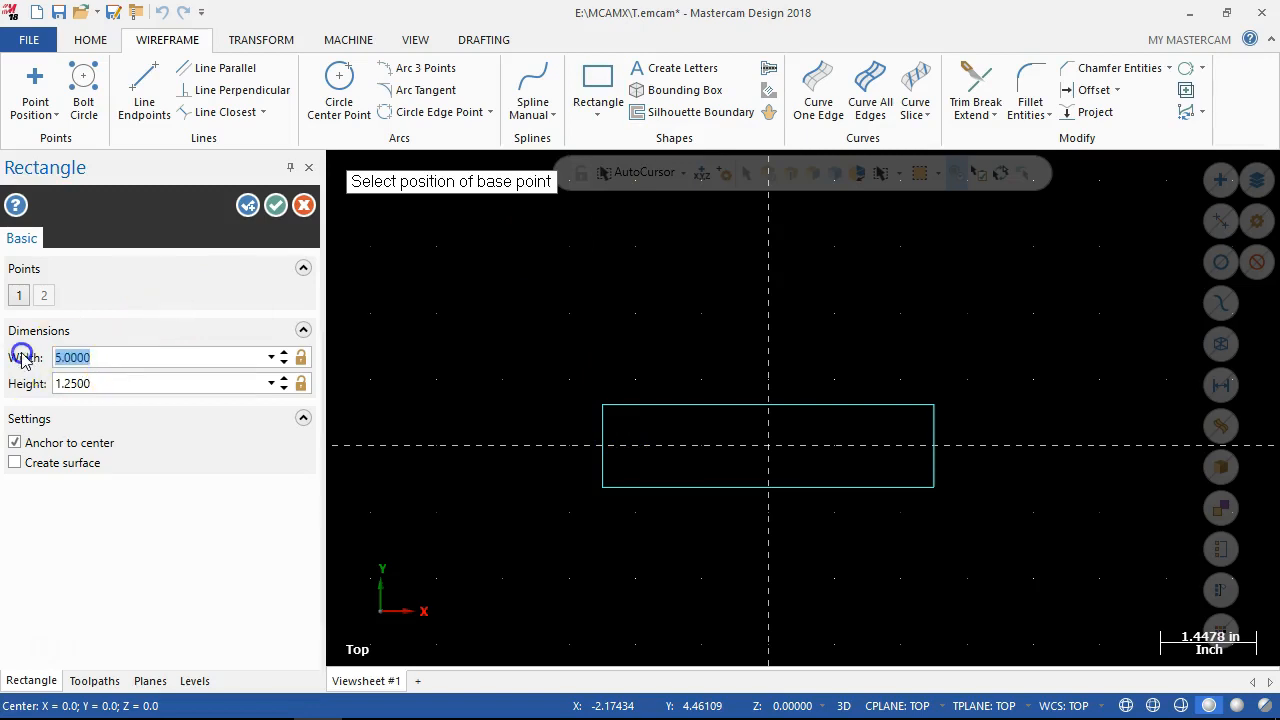
{"action": "type", "text": "8"}
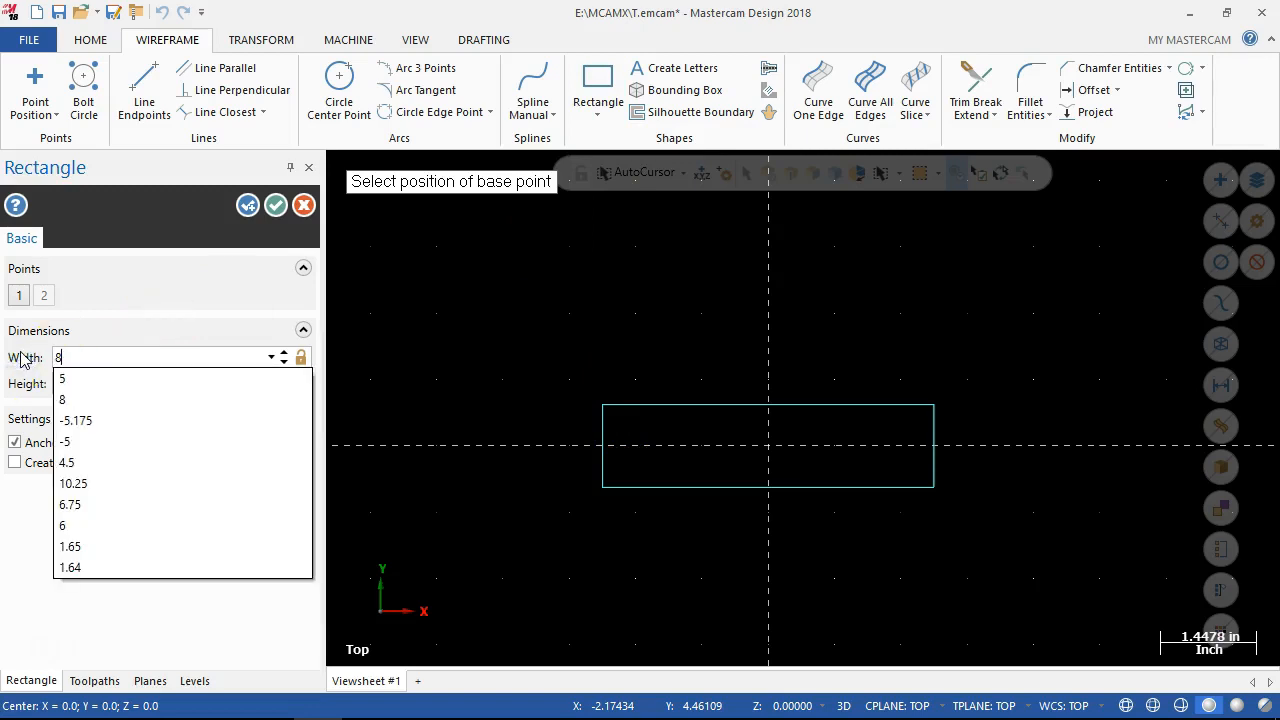
{"action": "key", "text": "Tab"}
{"action": "type", "text": "5"}
{"action": "key", "text": "Tab"}
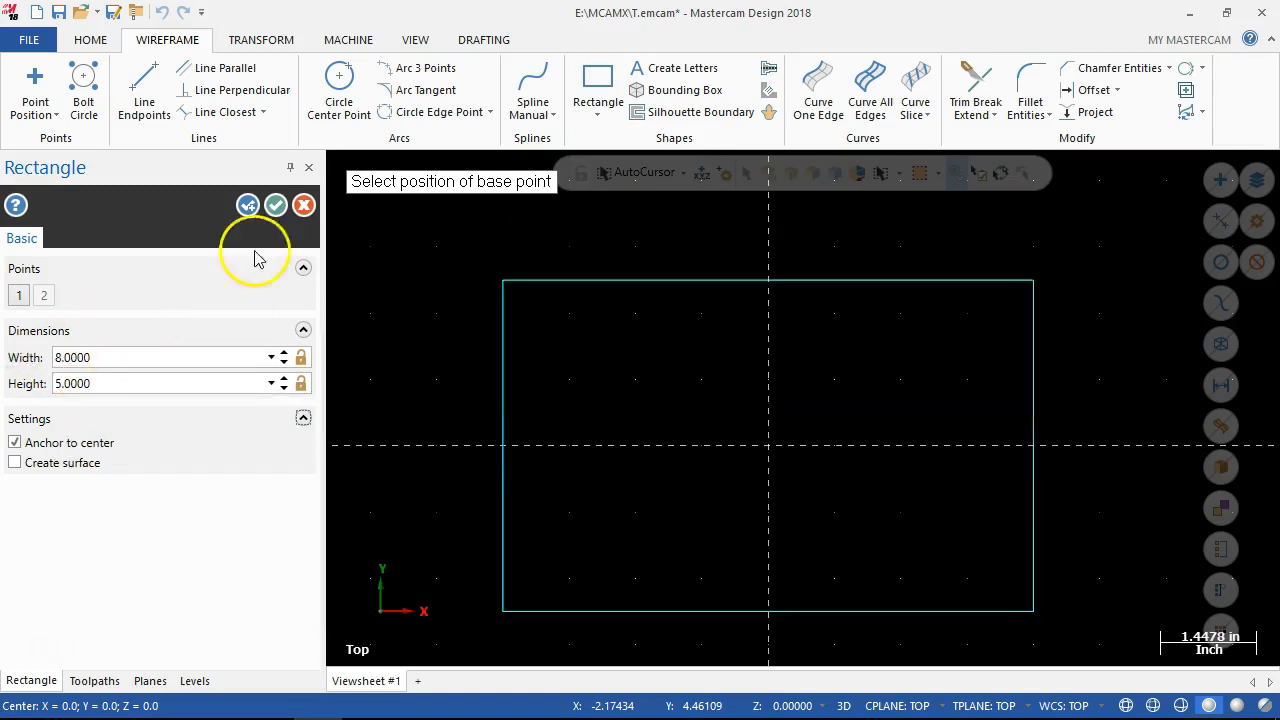
{"action": "left_click", "coordinate": [249, 204]}
Create a second center-anchored rectangle 5 wide and 1.25 high at the origin and finish the Rectangle command.
{"action": "double_click", "coordinate": [90, 349]}
{"action": "type", "text": "5"}
{"action": "key", "text": "Tab"}
{"action": "type", "text": "1.25"}
{"action": "key", "text": "Tab"}
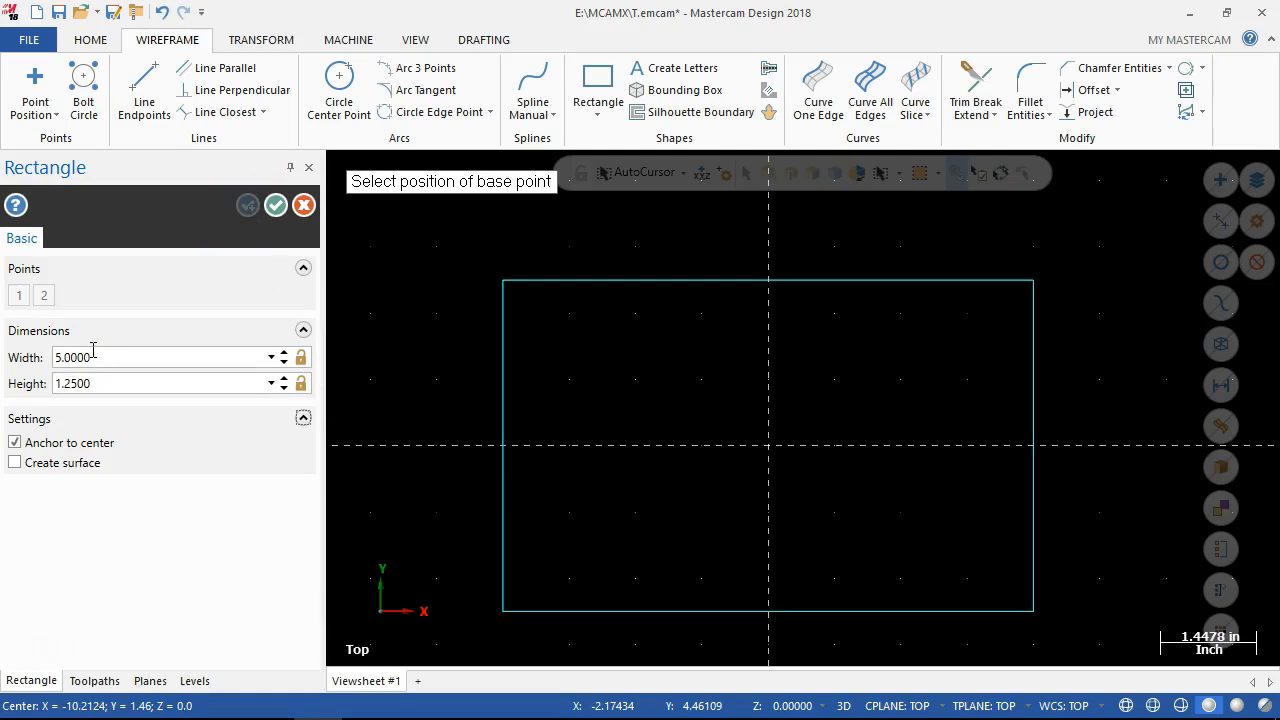
{"action": "key", "text": "Return"}
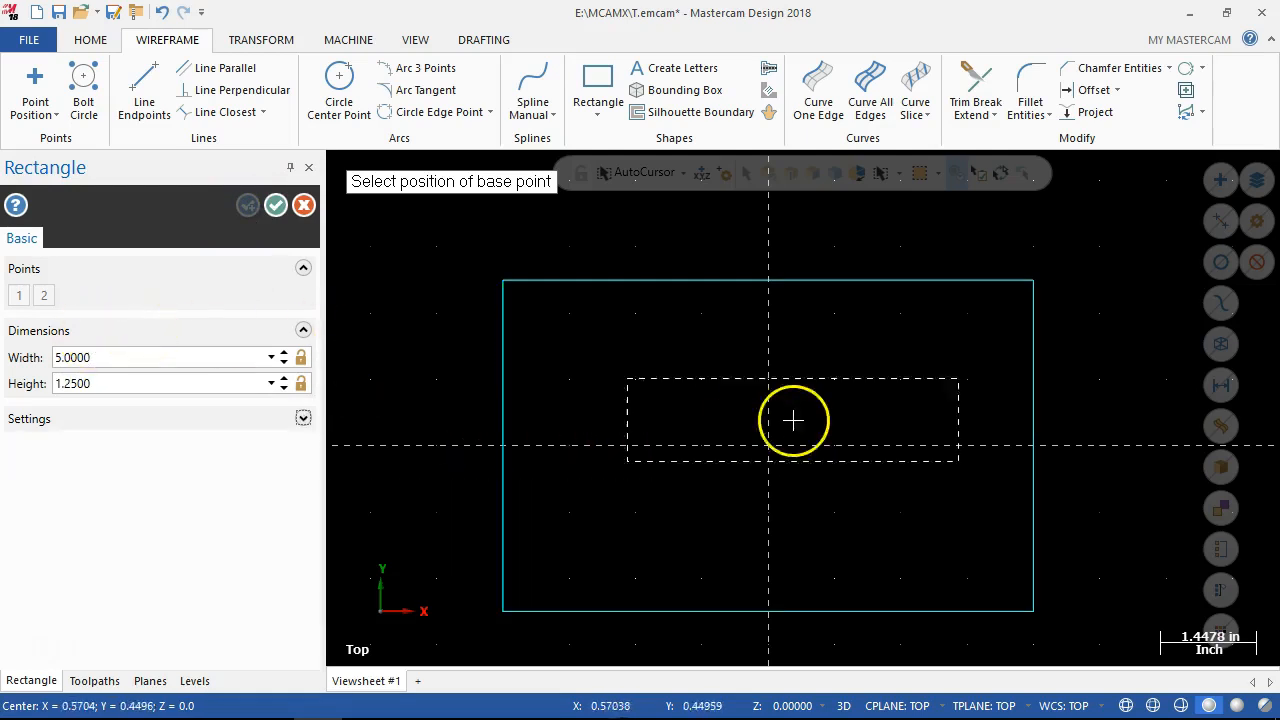
{"action": "left_click", "coordinate": [774, 446]}
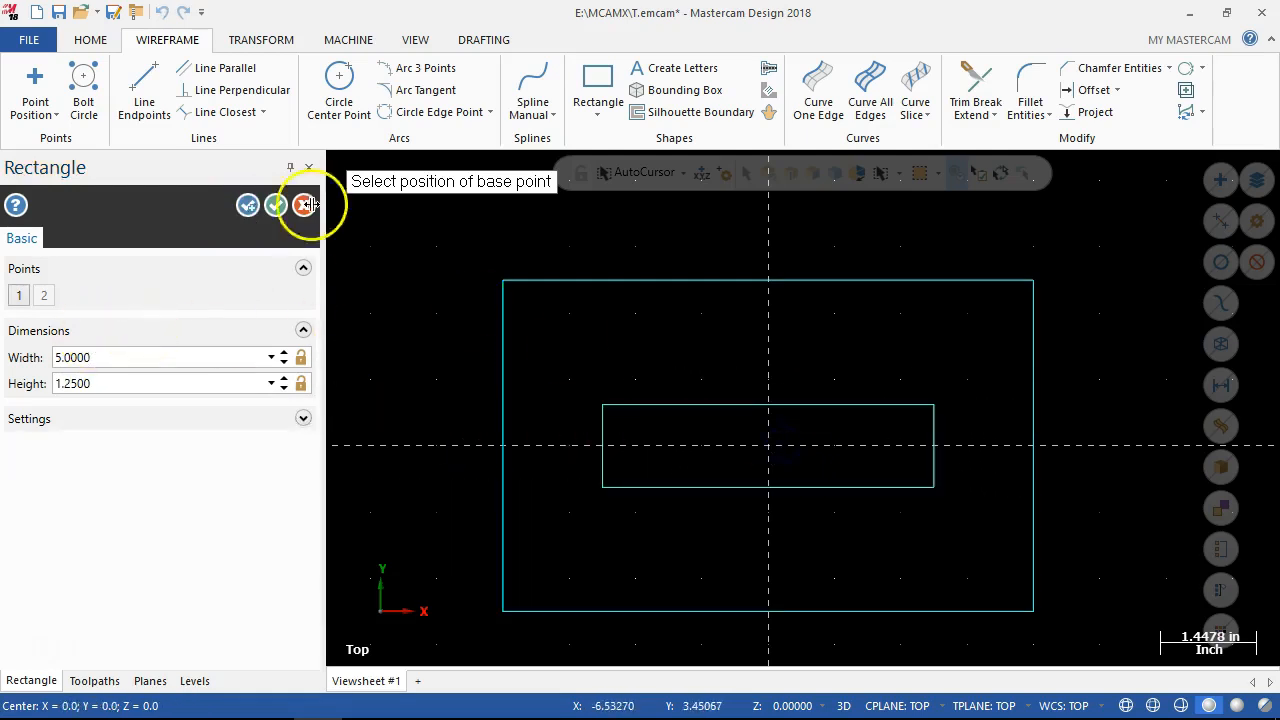
{"action": "left_click", "coordinate": [272, 207]}
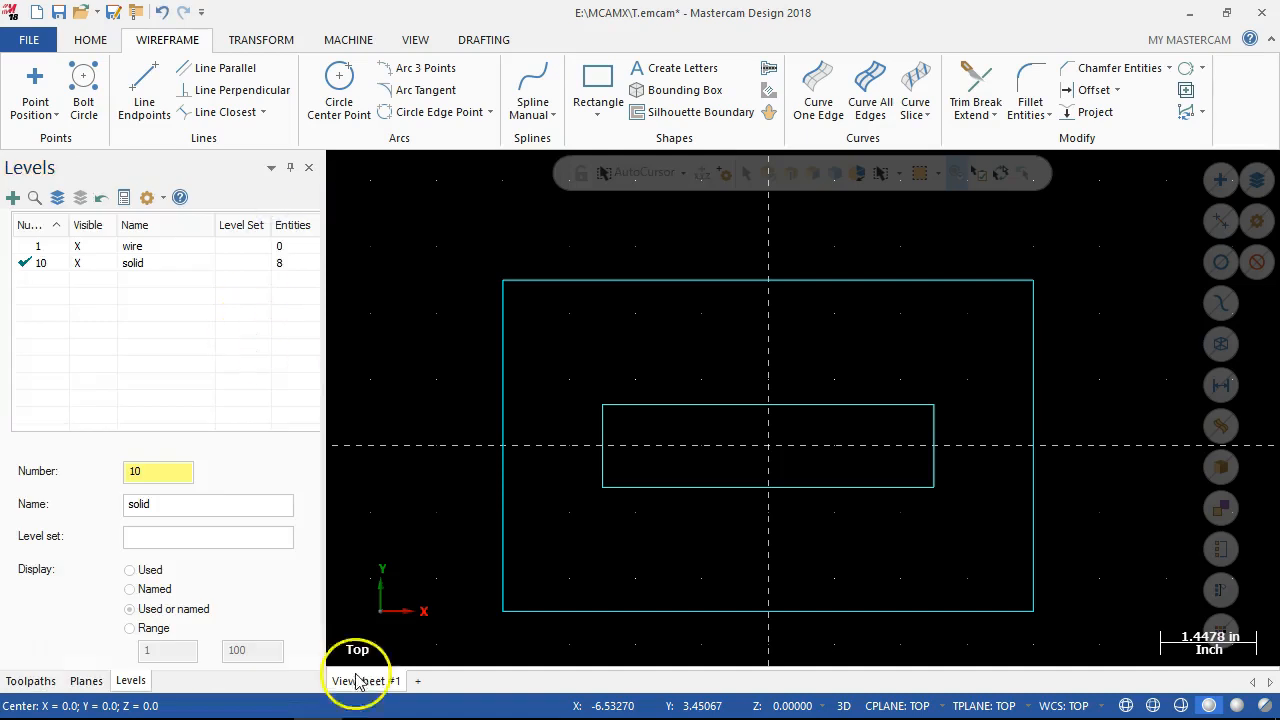
Consult the part drawing in Chrome and offset copies of the outer rectangle's left and top edges inward by 1.0 in Mastercam.
{"action": "mouse_move", "coordinate": [305, 705]}
{"action": "left_click", "coordinate": [220, 700]}
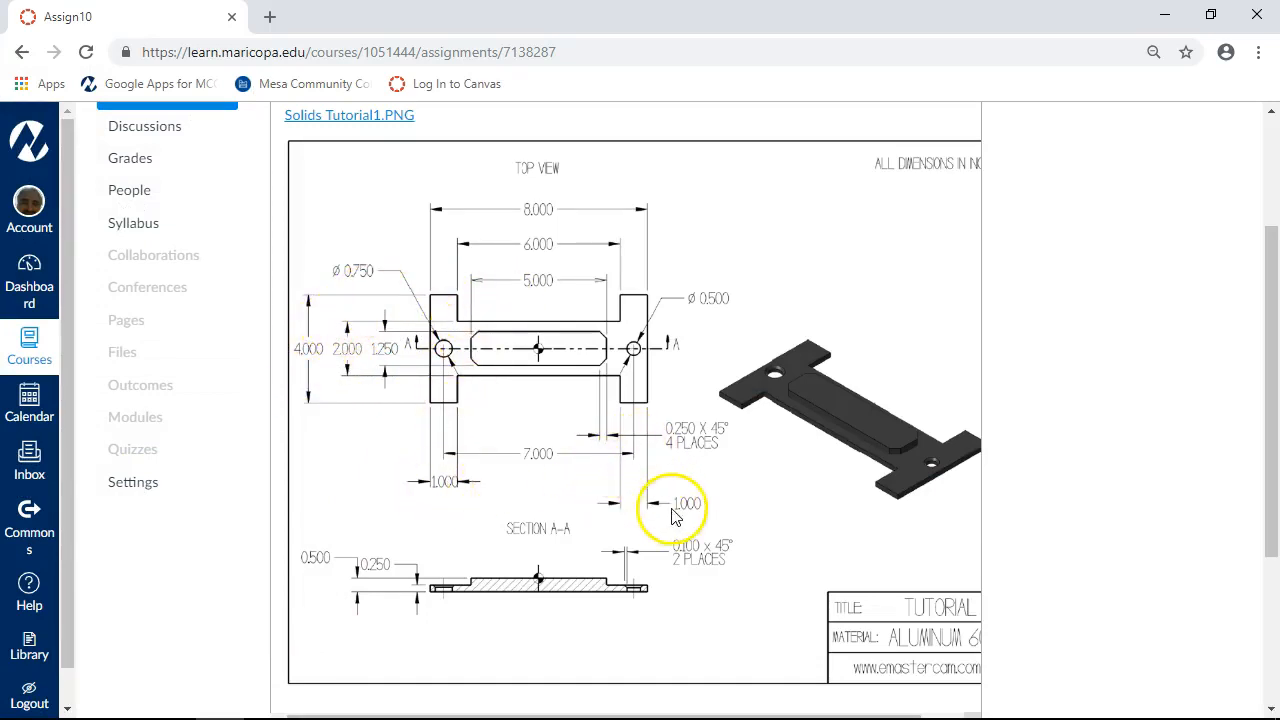
{"action": "left_click", "coordinate": [1164, 14]}
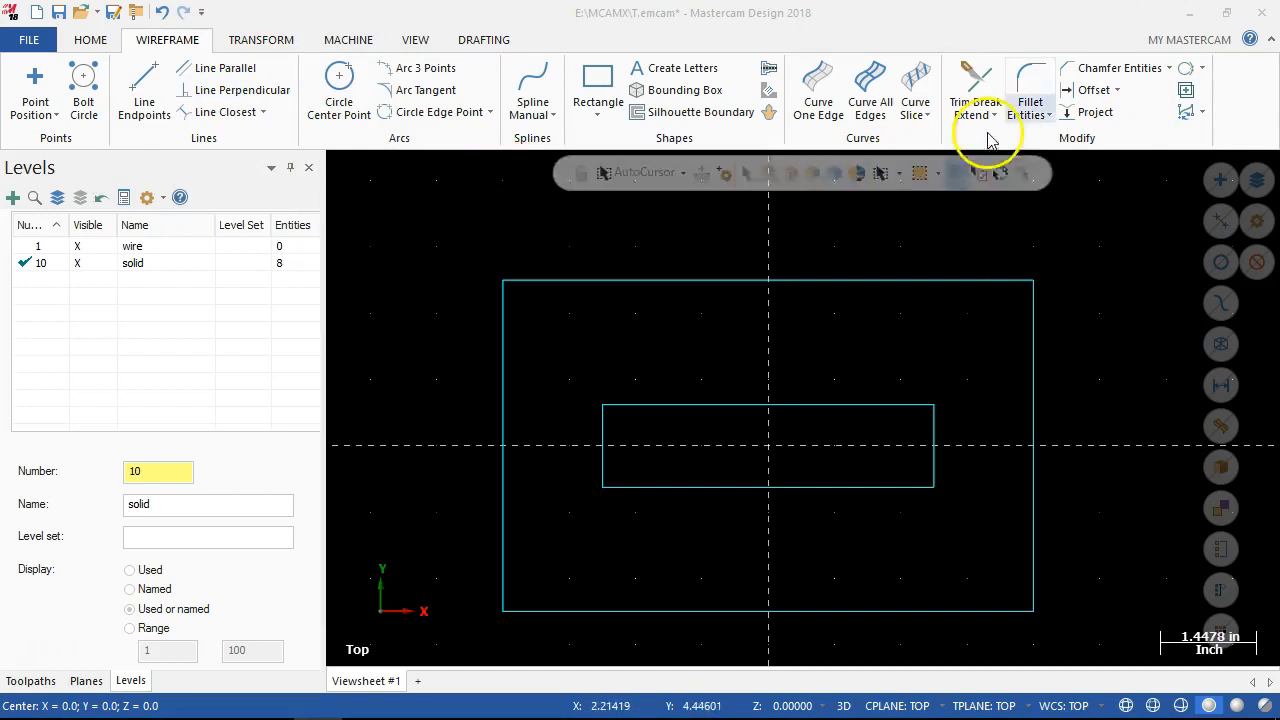
{"action": "left_click", "coordinate": [1093, 90]}
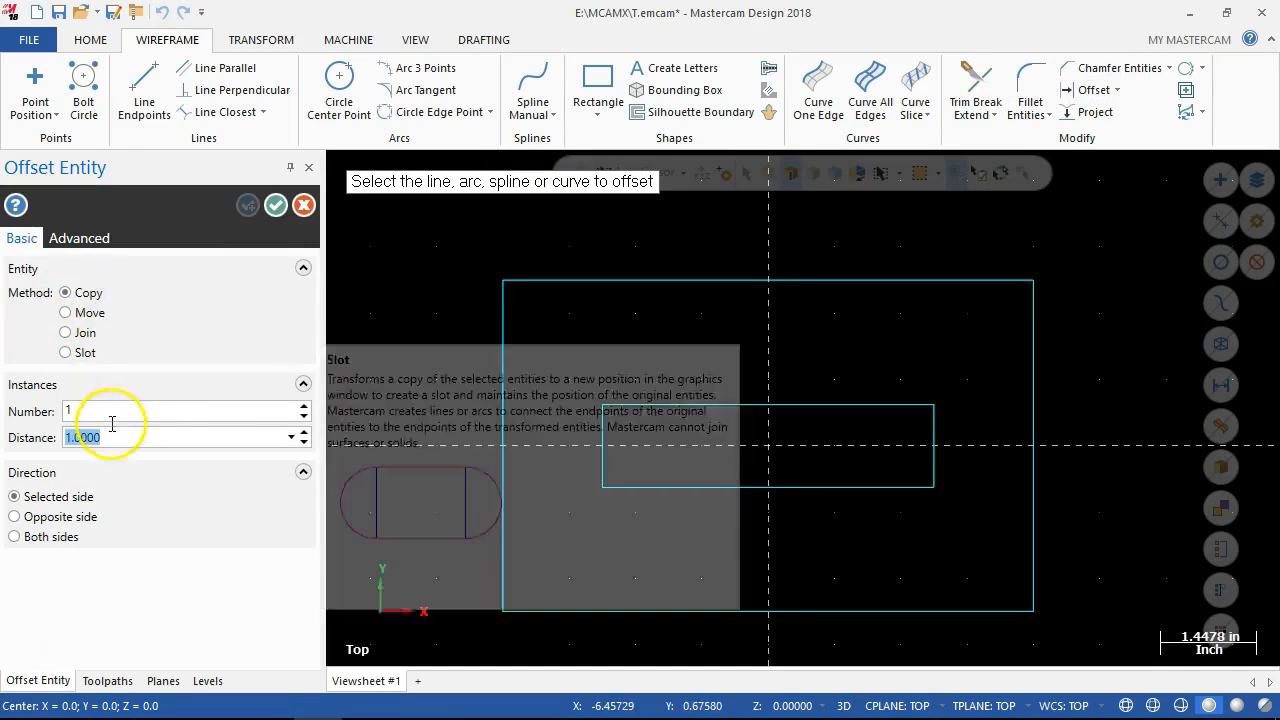
{"action": "left_click", "coordinate": [501, 437]}
{"action": "left_click", "coordinate": [541, 410]}
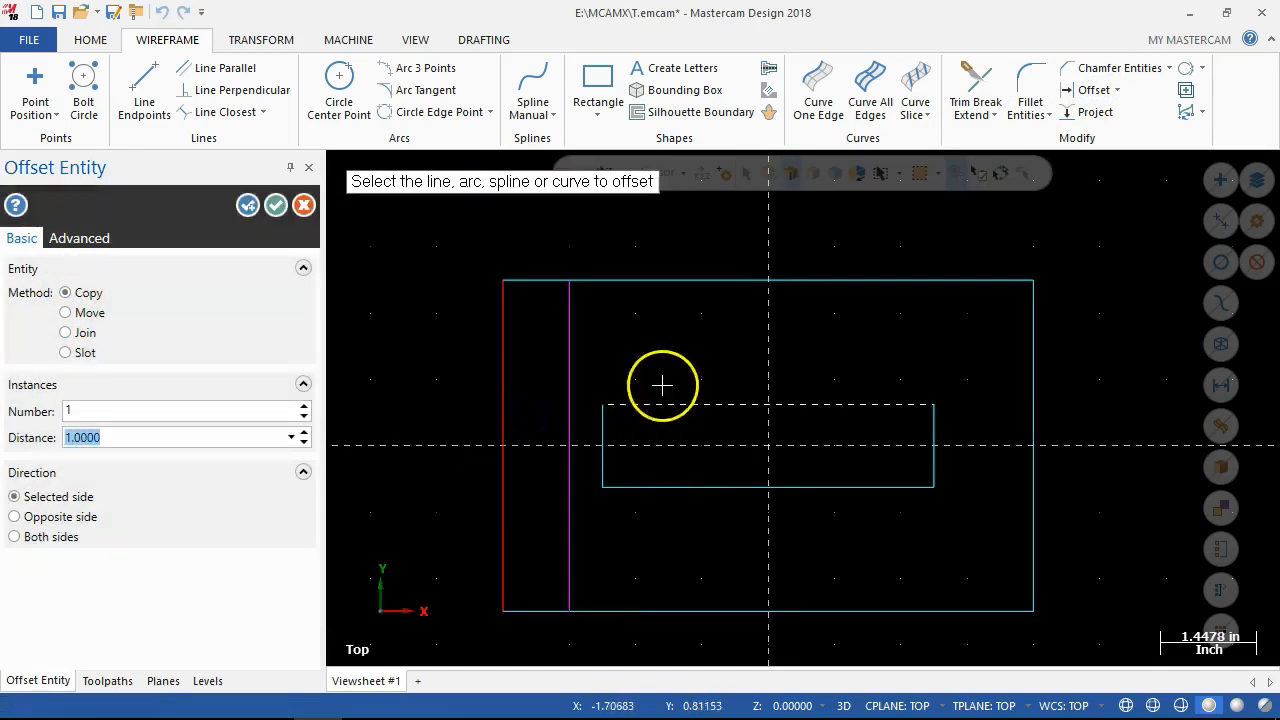
{"action": "left_click", "coordinate": [657, 280]}
{"action": "left_click", "coordinate": [657, 322]}
Offset copies of the outer rectangle's right and bottom edges inward by 1.0 and finish the Offset Entity command.
{"action": "left_click", "coordinate": [1033, 405]}
{"action": "left_click", "coordinate": [1006, 423]}
{"action": "left_click", "coordinate": [870, 610]}
{"action": "left_click", "coordinate": [862, 552]}
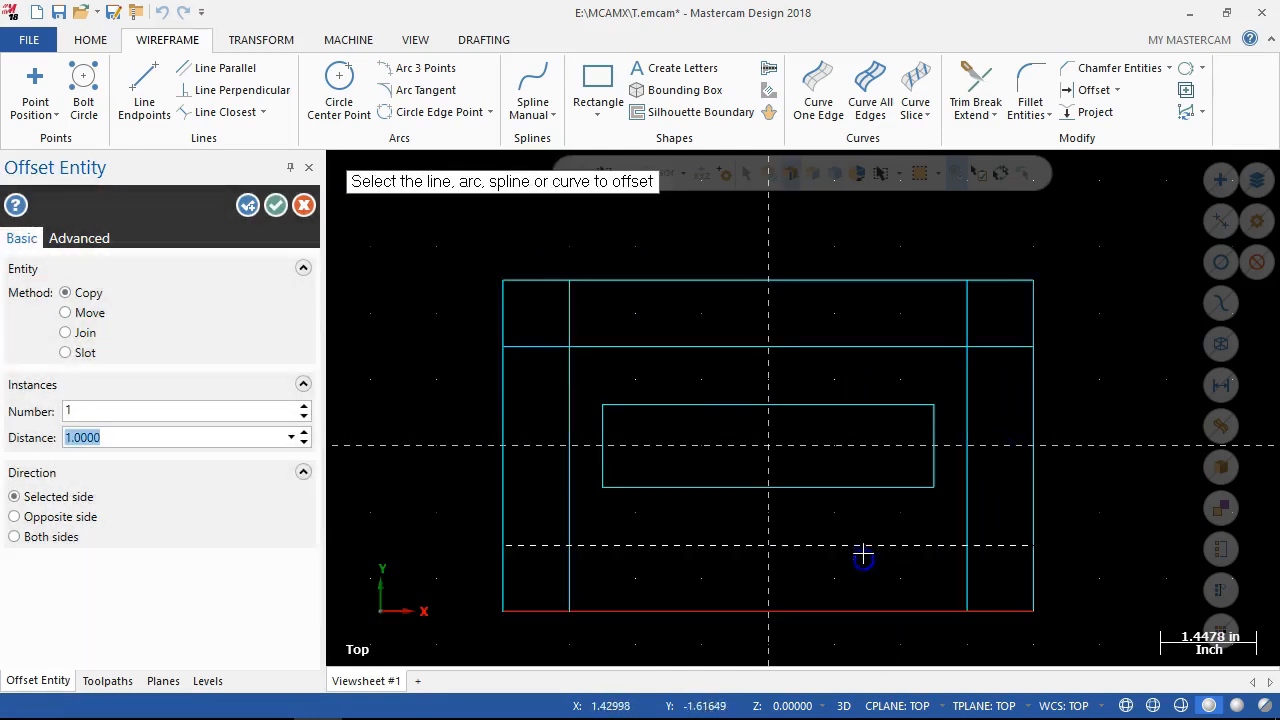
{"action": "left_click", "coordinate": [274, 206]}
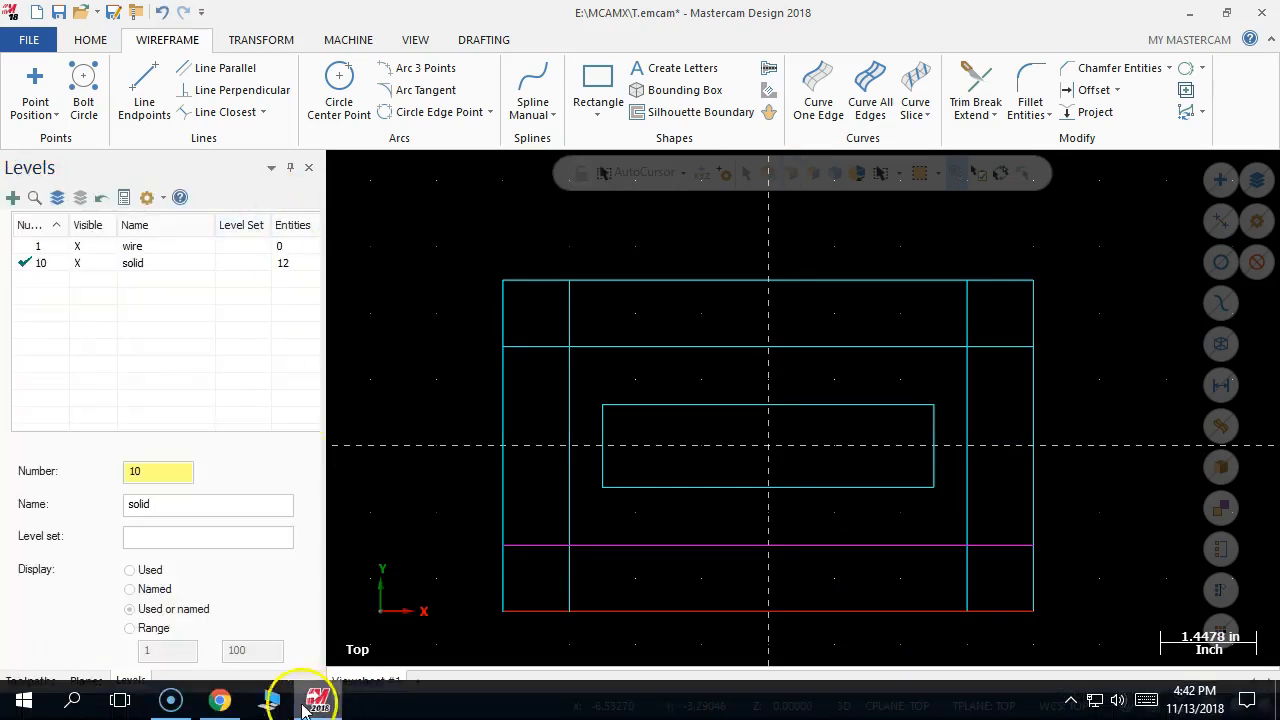
Consult the part drawing in Chrome, create a 0.75 diameter circle centered at X3.5, Y0 in Mastercam, and apply it with the command kept open.
{"action": "mouse_move", "coordinate": [222, 703]}
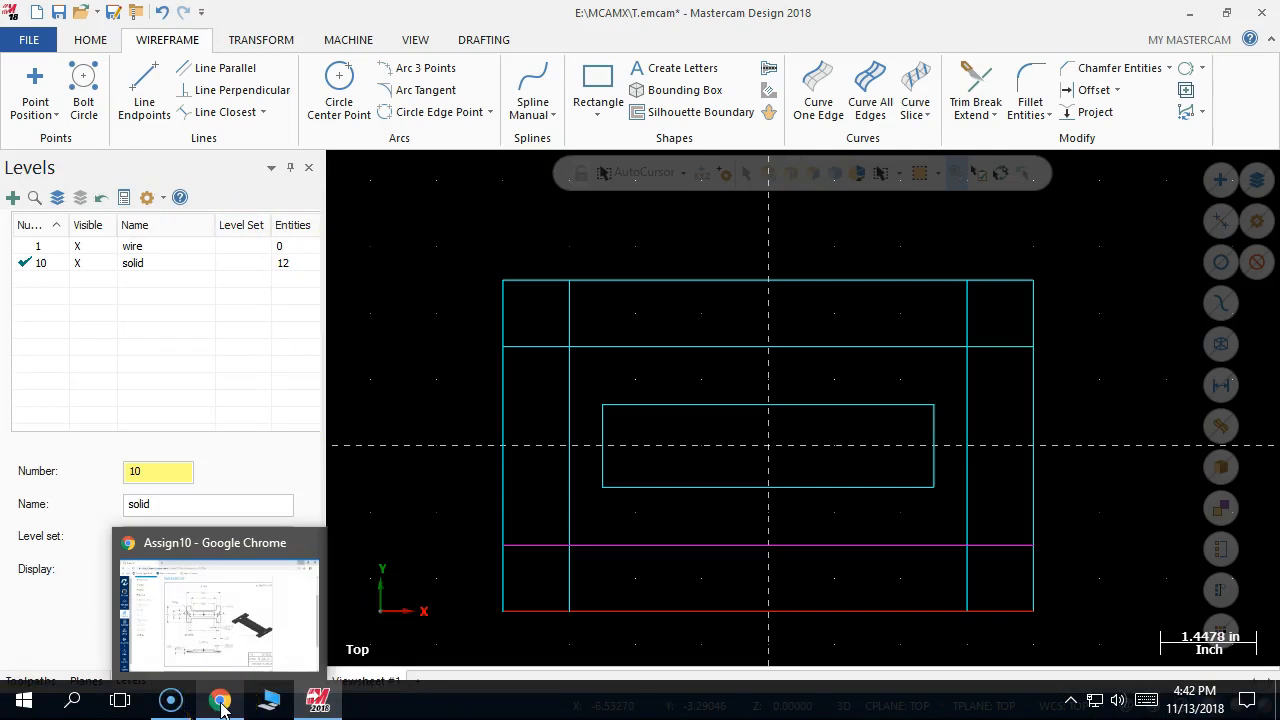
{"action": "left_click", "coordinate": [220, 700]}
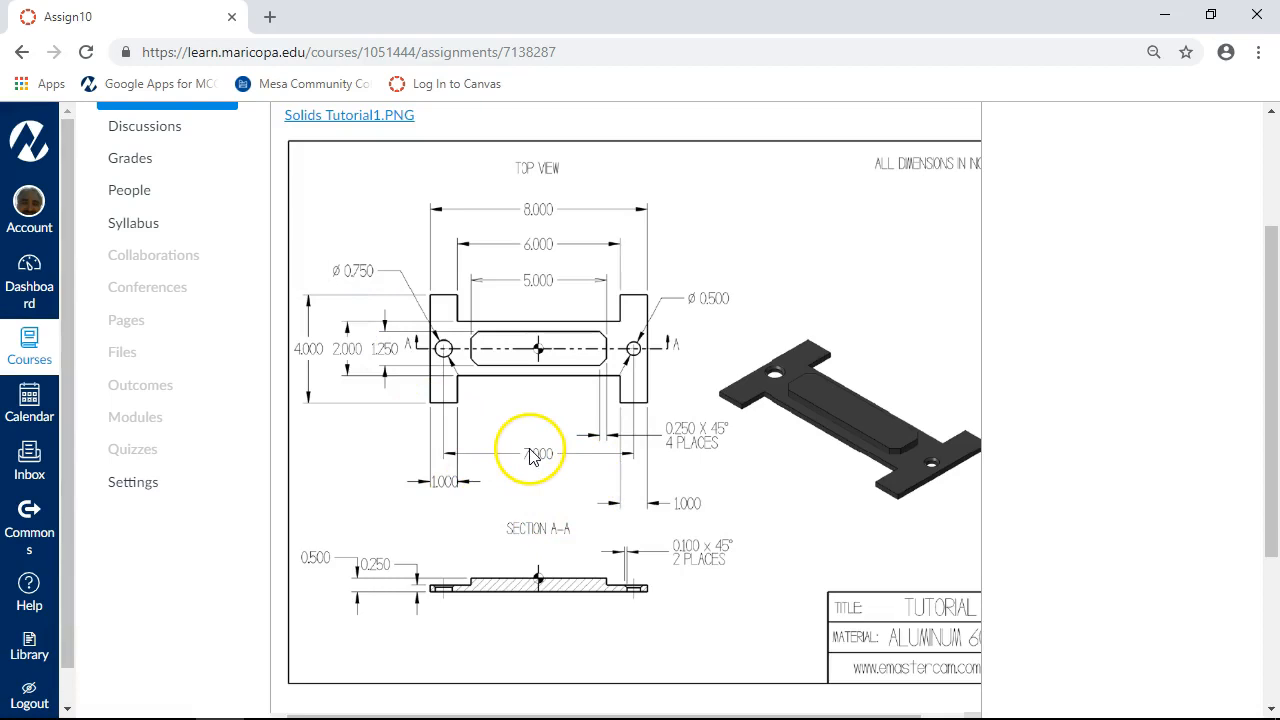
{"action": "left_click", "coordinate": [1172, 17]}
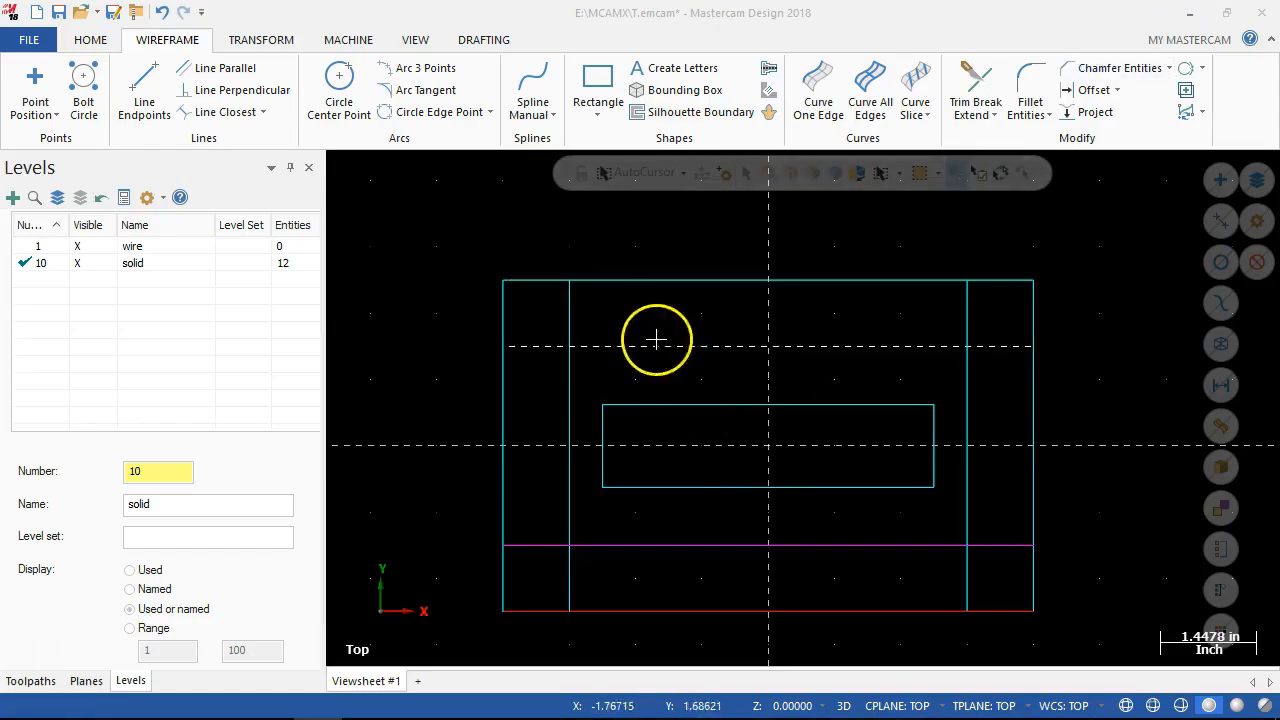
{"action": "left_click", "coordinate": [339, 80]}
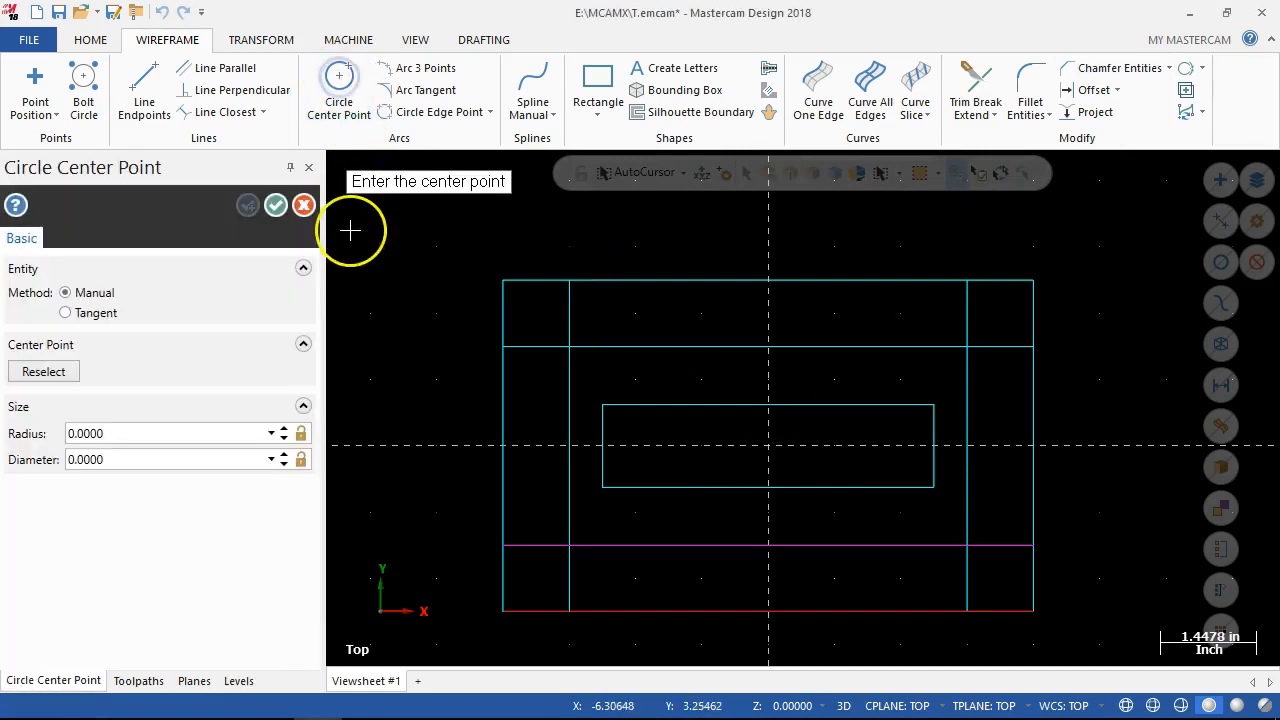
{"action": "double_click", "coordinate": [104, 458]}
{"action": "key", "text": "BackSpace"}
{"action": "key", "text": "Return"}
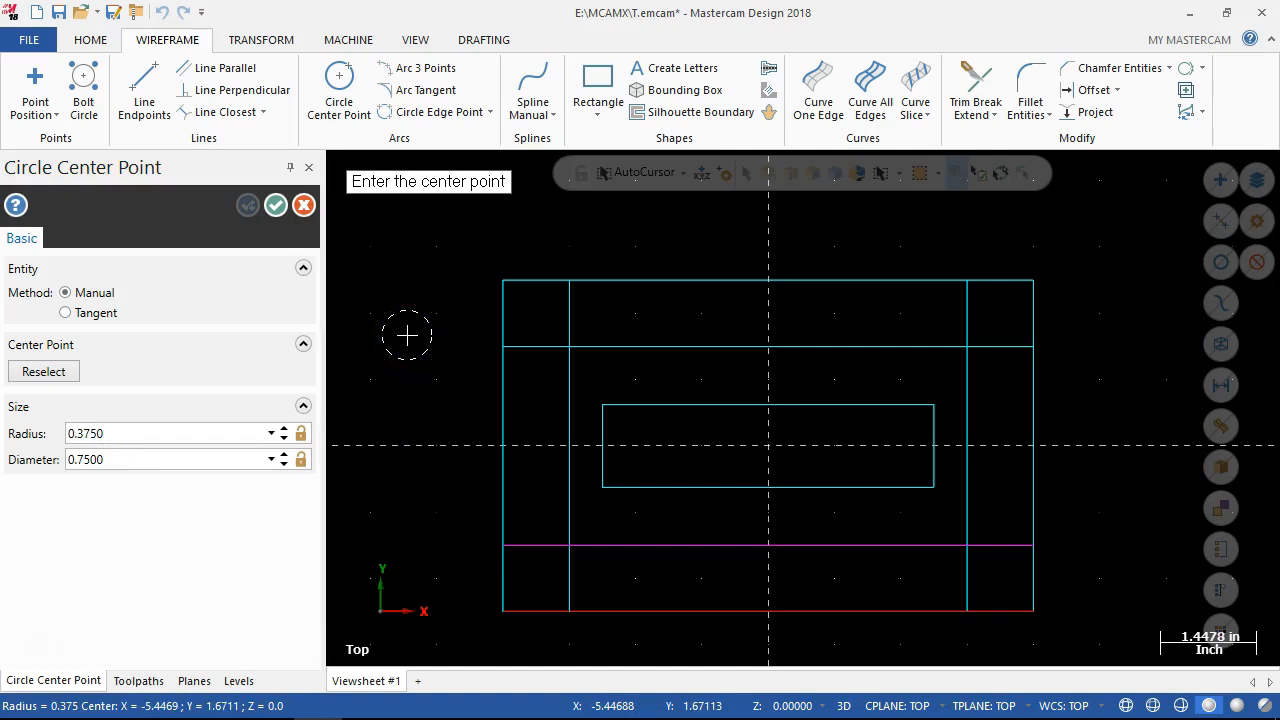
{"action": "type", "text": "3"}
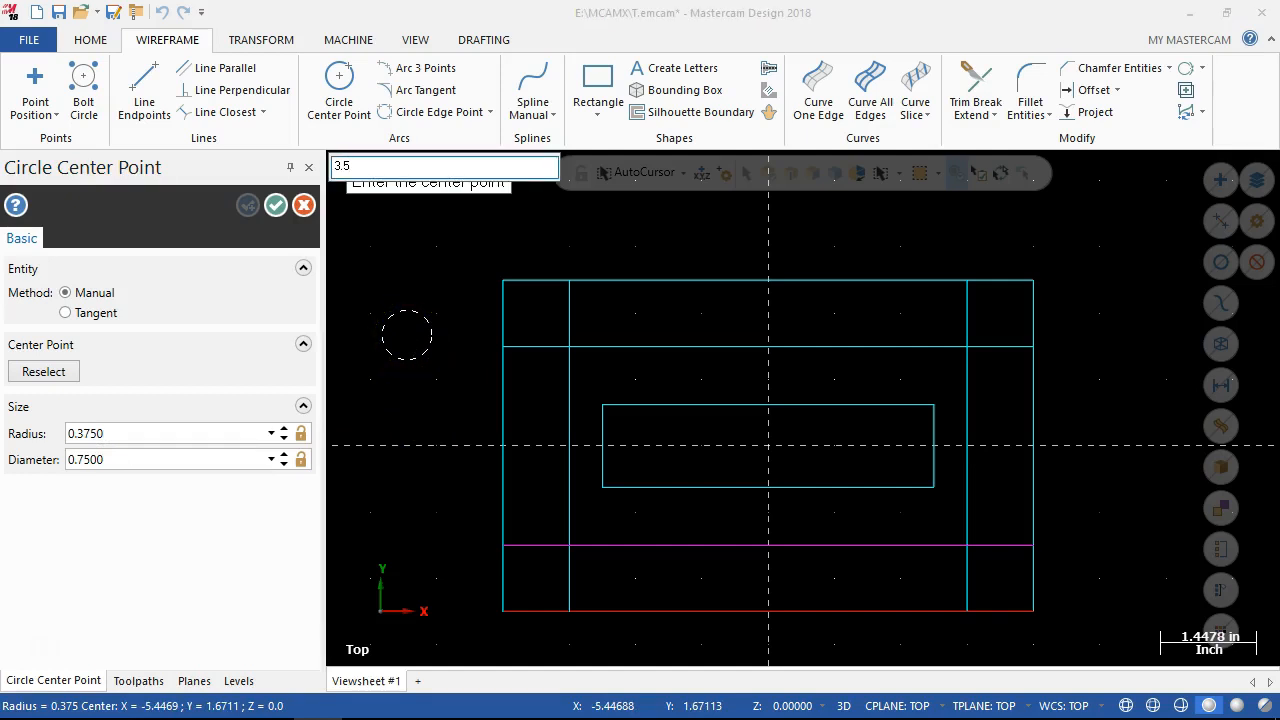
{"action": "type", "text": ".5"}
{"action": "key", "text": "Return"}
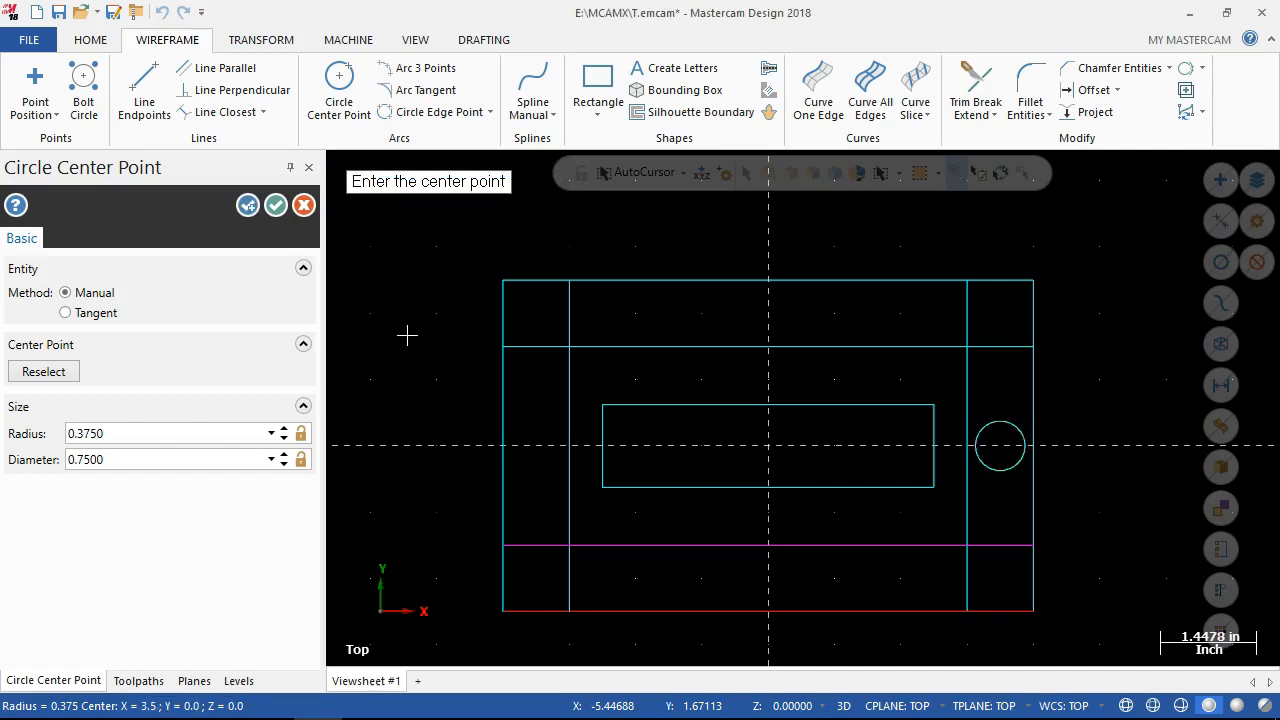
{"action": "left_click", "coordinate": [248, 205]}
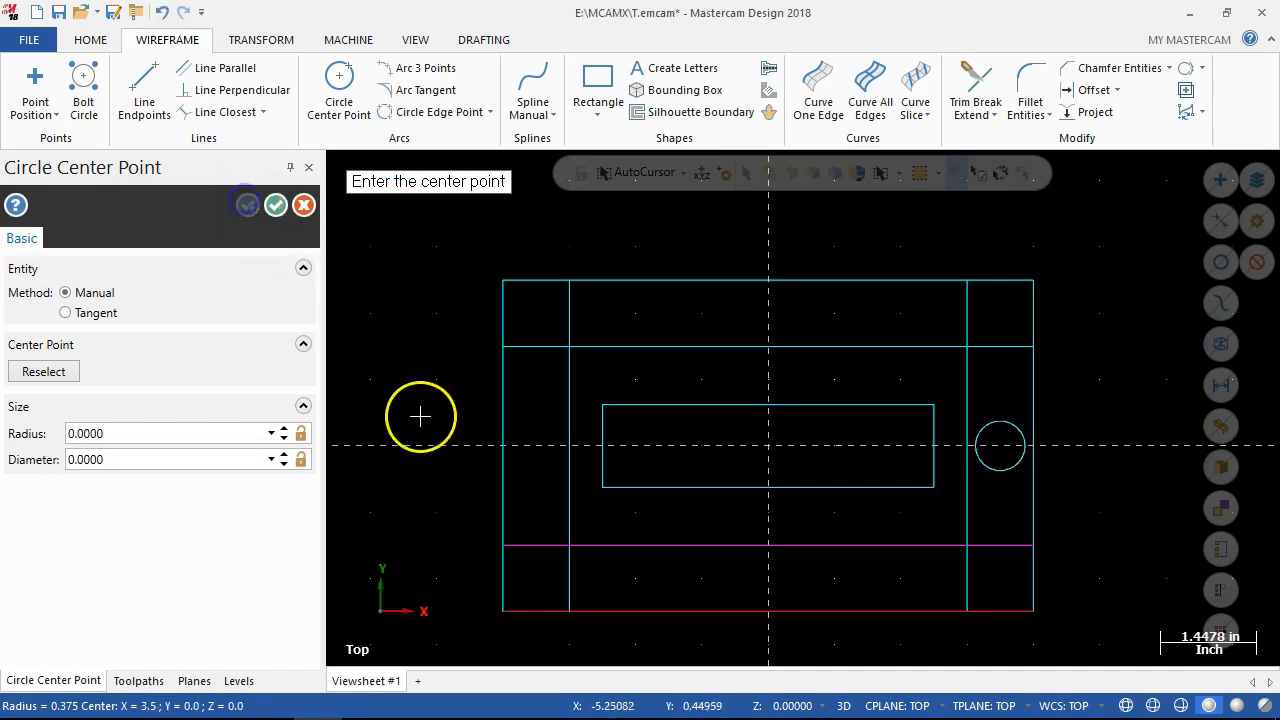
Create a second 0.75 diameter circle centered at X-3.5, Y0 and leave the Circle Center Point command.
{"action": "type", "text": "-3.5"}
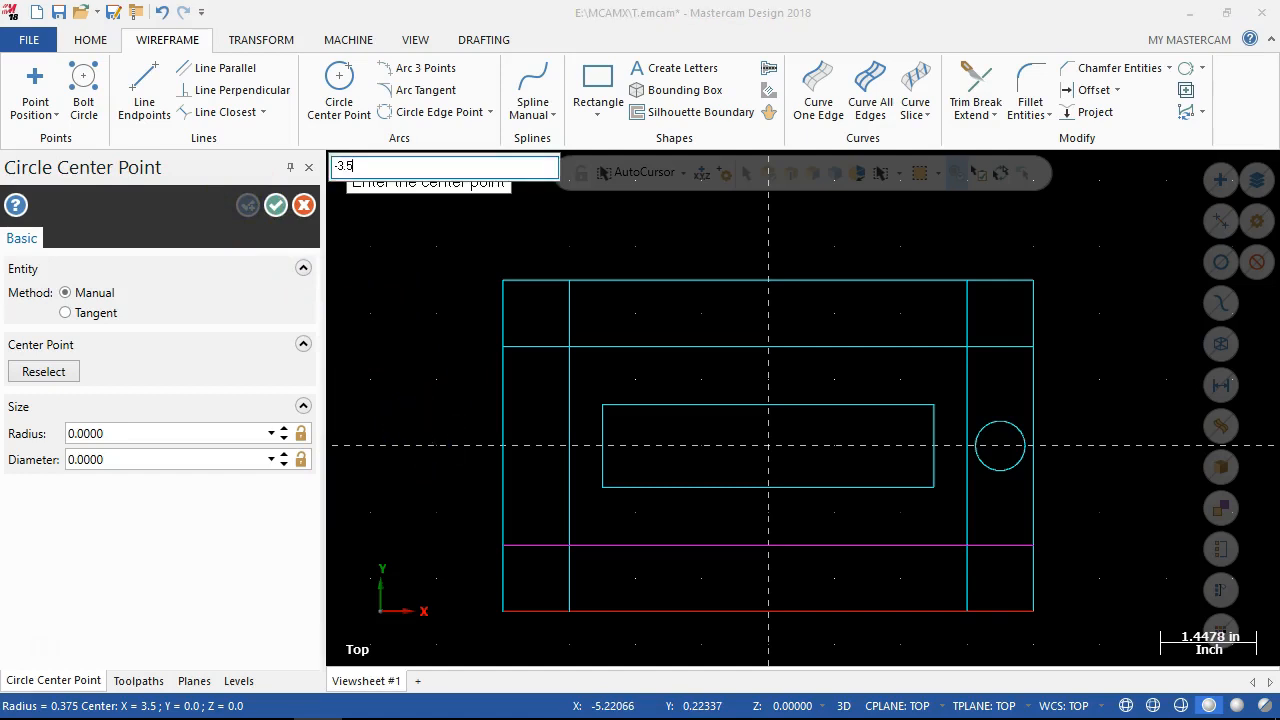
{"action": "type", "text": ",0"}
{"action": "key", "text": "Return"}
{"action": "left_click", "coordinate": [163, 457]}
{"action": "double_click", "coordinate": [134, 458]}
{"action": "key", "text": "BackSpace"}
{"action": "type", "text": ".7"}
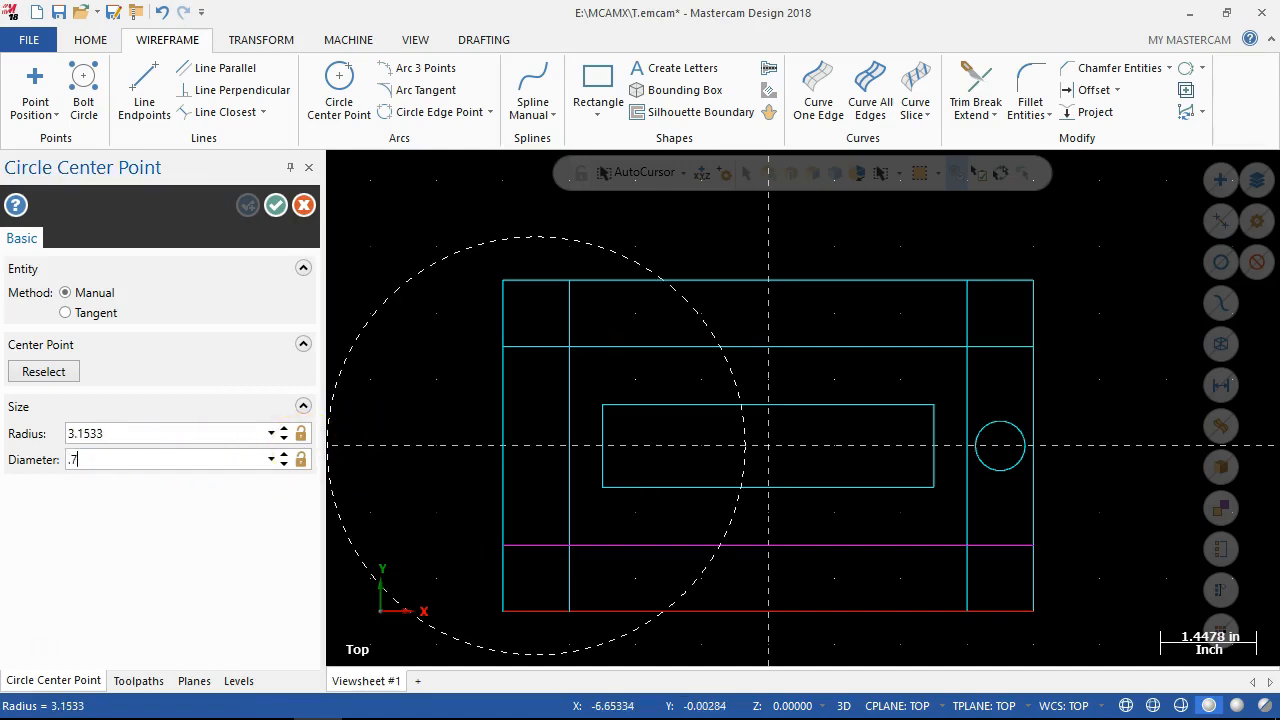
{"action": "type", "text": "5"}
{"action": "key", "text": "Return"}
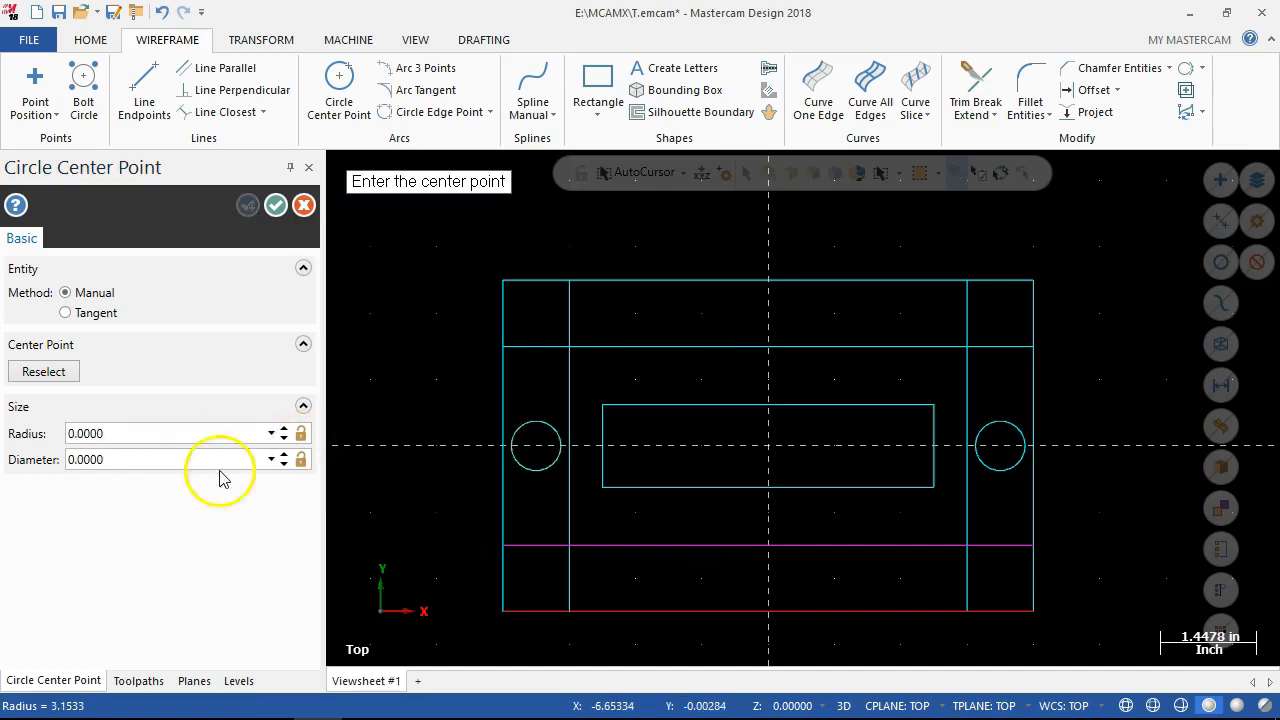
{"action": "left_click", "coordinate": [304, 205]}
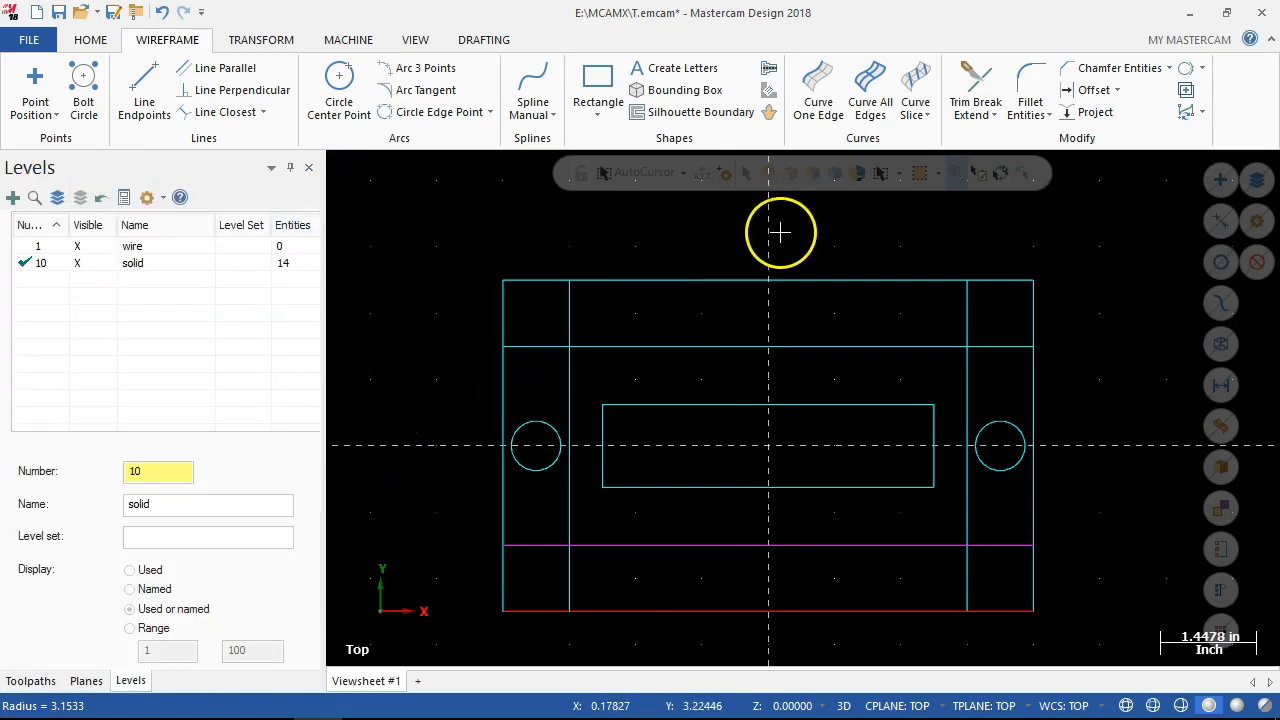
Trim away the surplus segments of the outer rectangle and its offset lines with the Divide/delete method, leaving the H-shaped plate outline.
{"action": "left_click", "coordinate": [965, 90]}
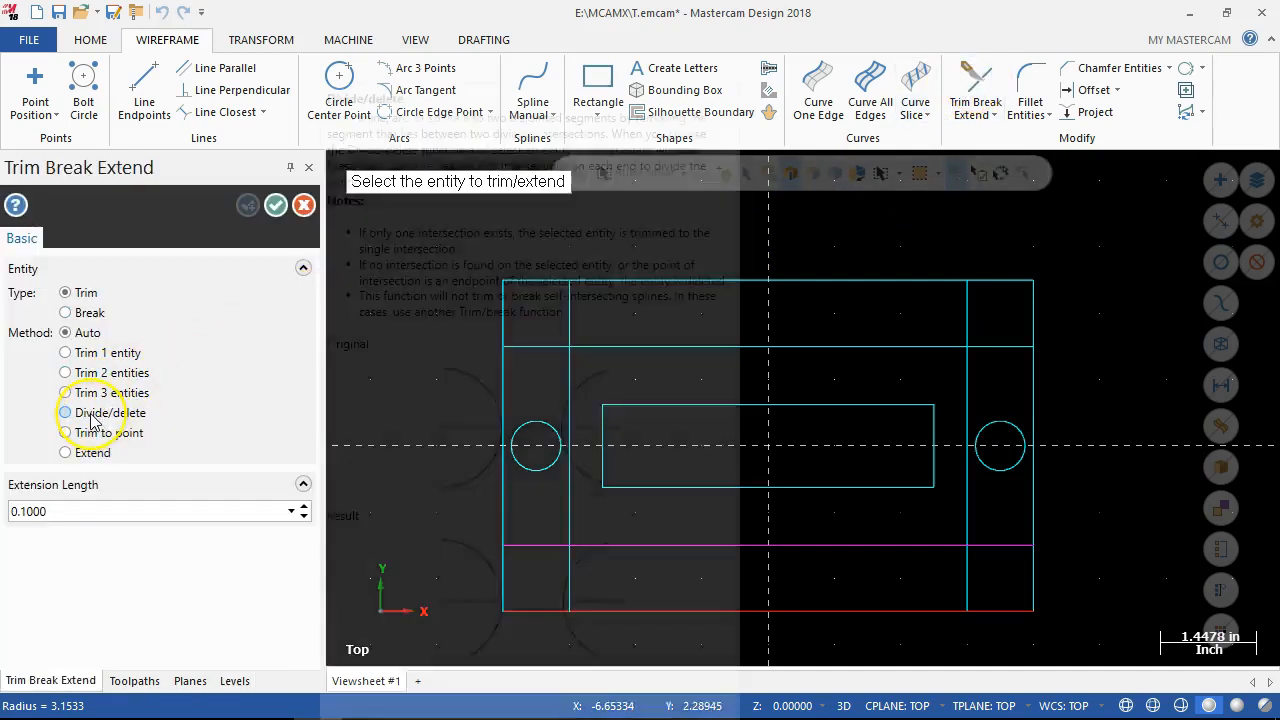
{"action": "left_click", "coordinate": [84, 418]}
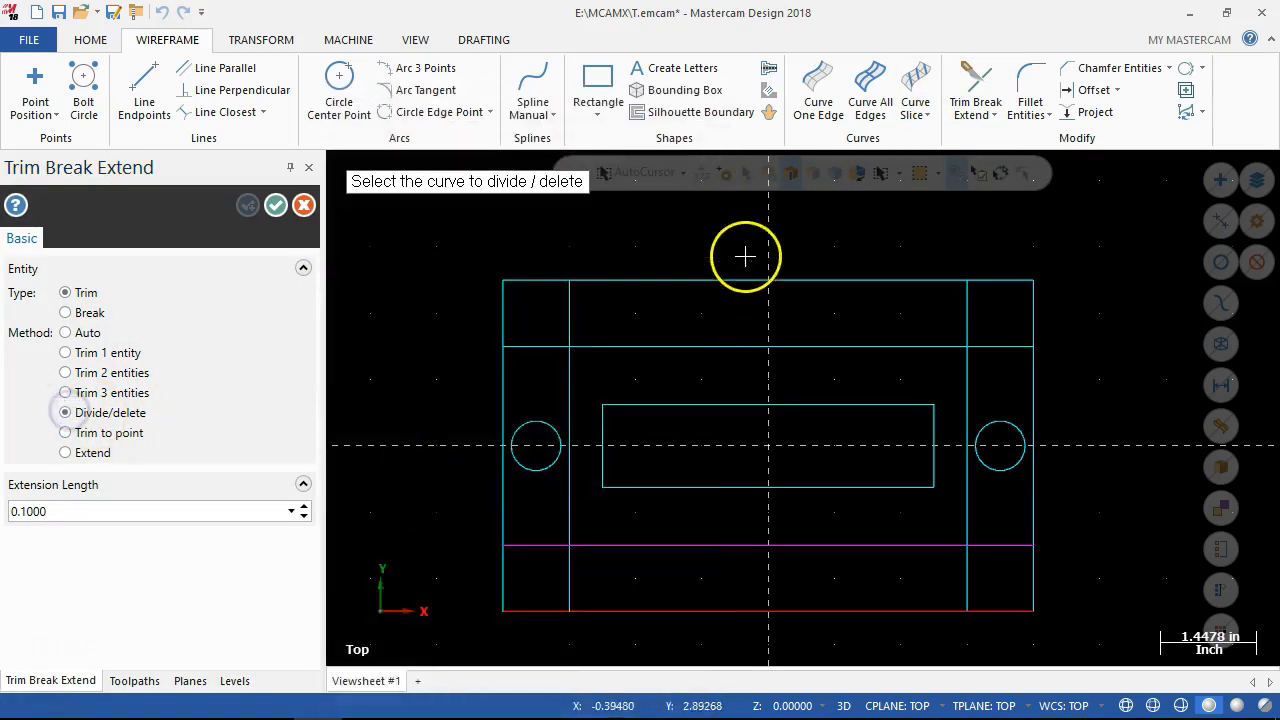
{"action": "left_click", "coordinate": [531, 346]}
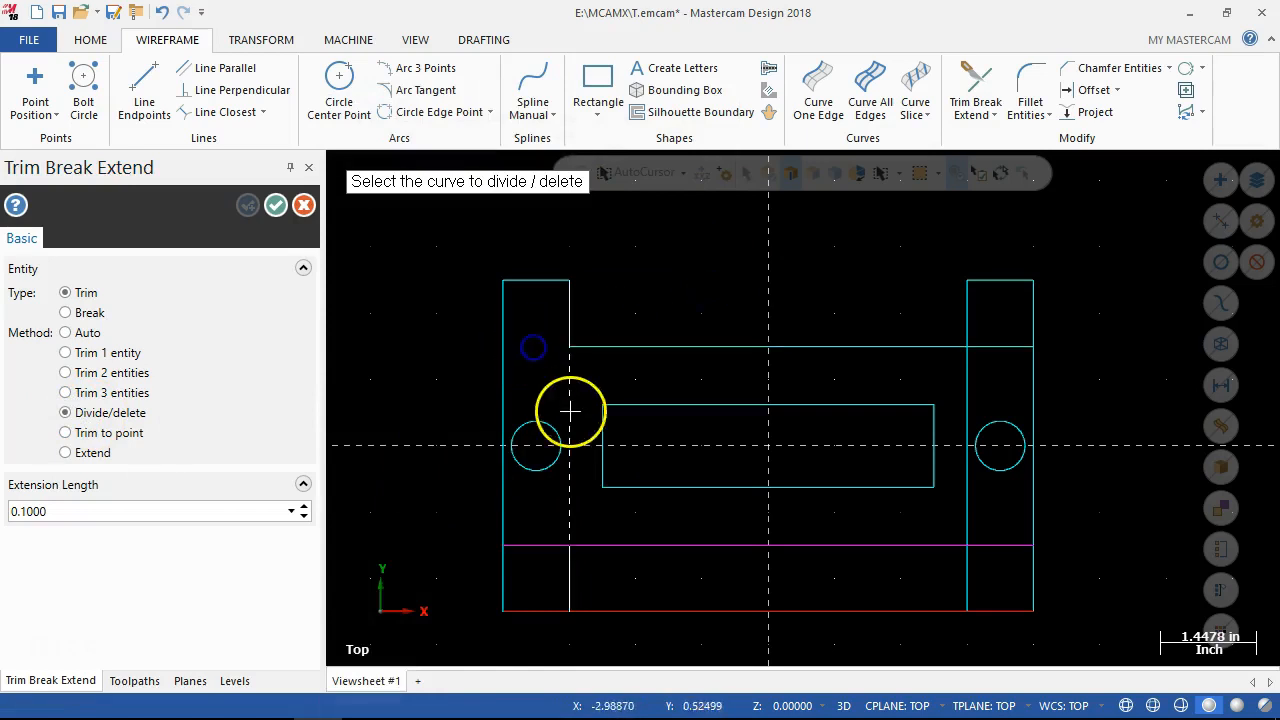
{"action": "left_click", "coordinate": [544, 547]}
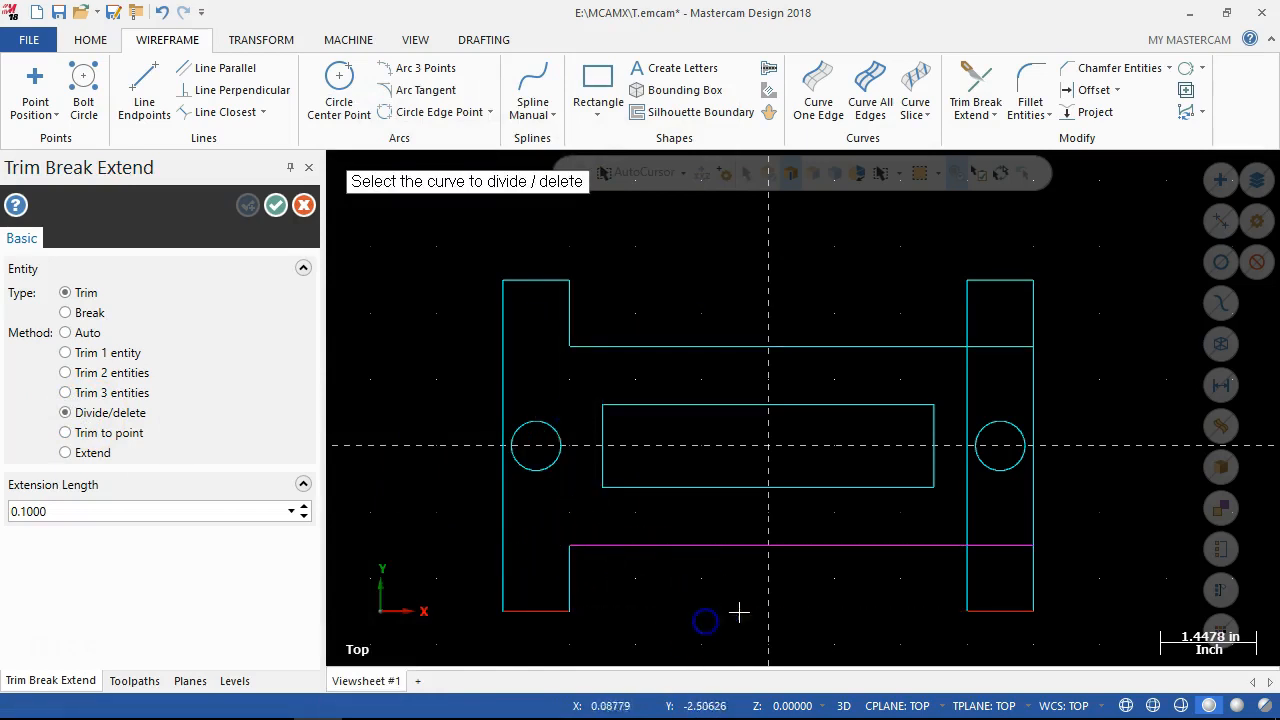
{"action": "left_click", "coordinate": [1000, 548]}
{"action": "left_click", "coordinate": [974, 512]}
{"action": "left_click", "coordinate": [994, 349]}
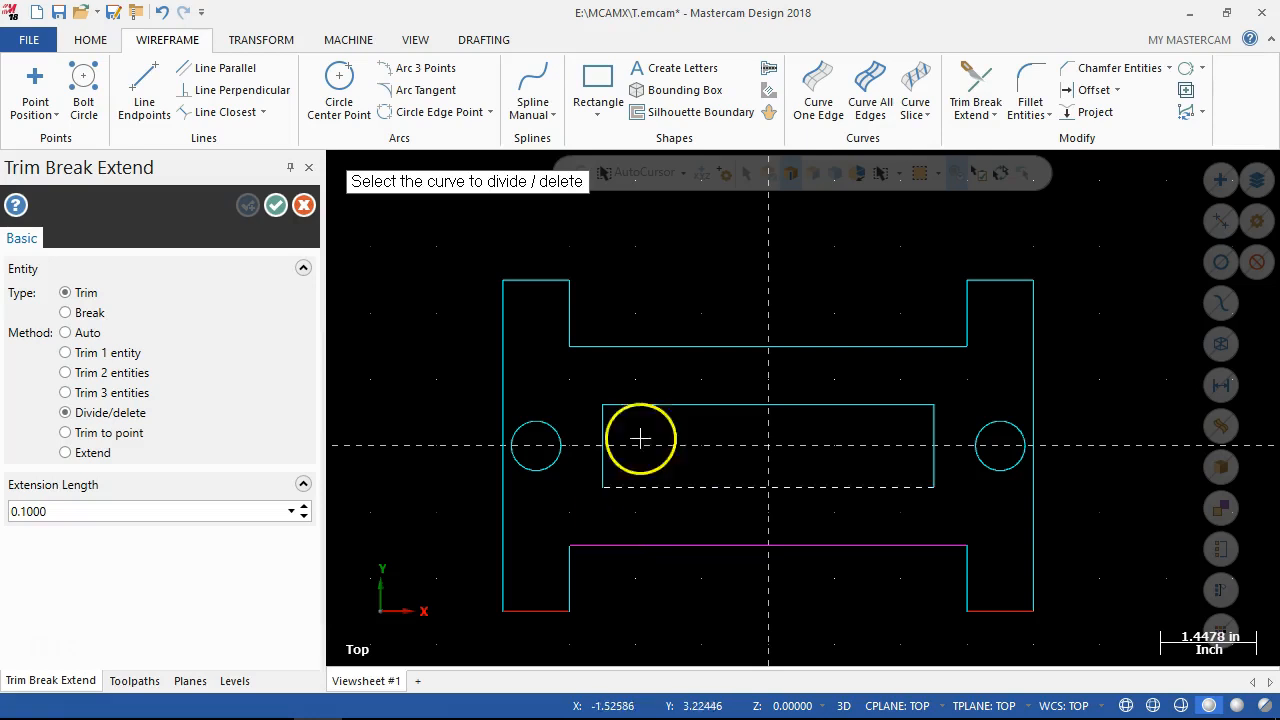
{"action": "left_click", "coordinate": [279, 205]}
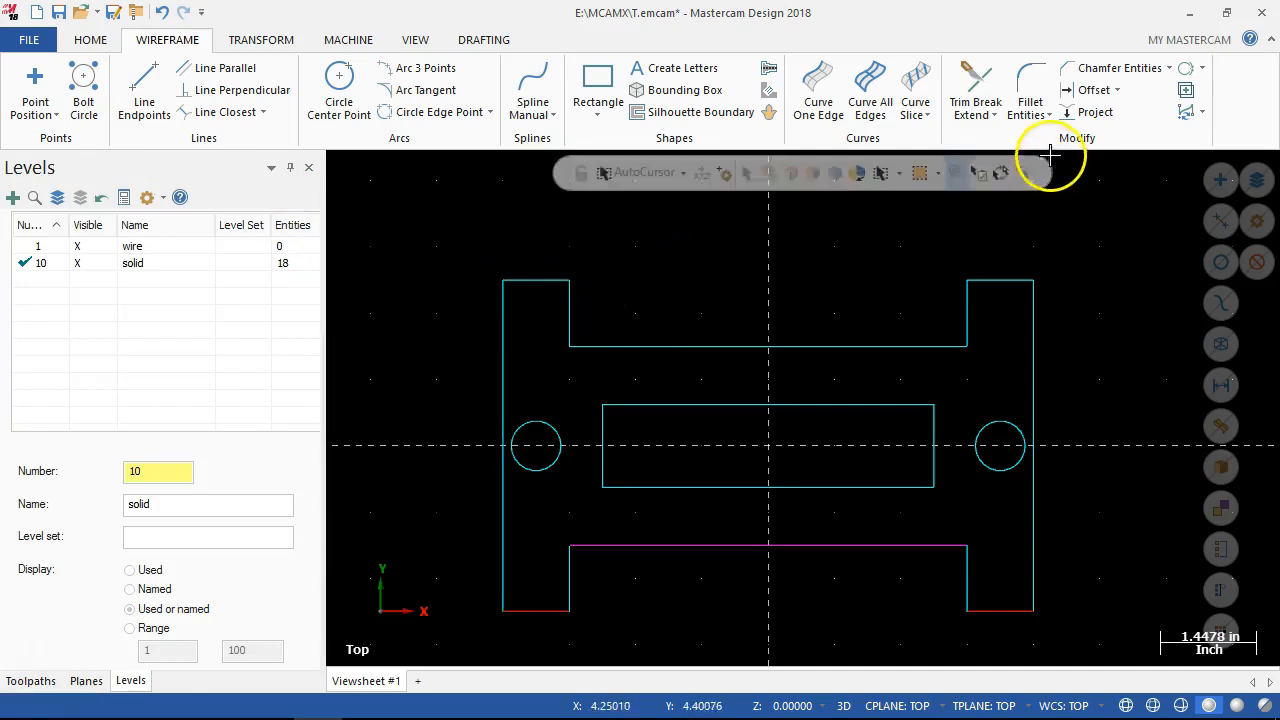
Check the chamfer callout in the Chrome drawing and chamfer all four corners of the inner rectangle in Mastercam using 1 Distance at 0.25.
{"action": "left_click", "coordinate": [1152, 76]}
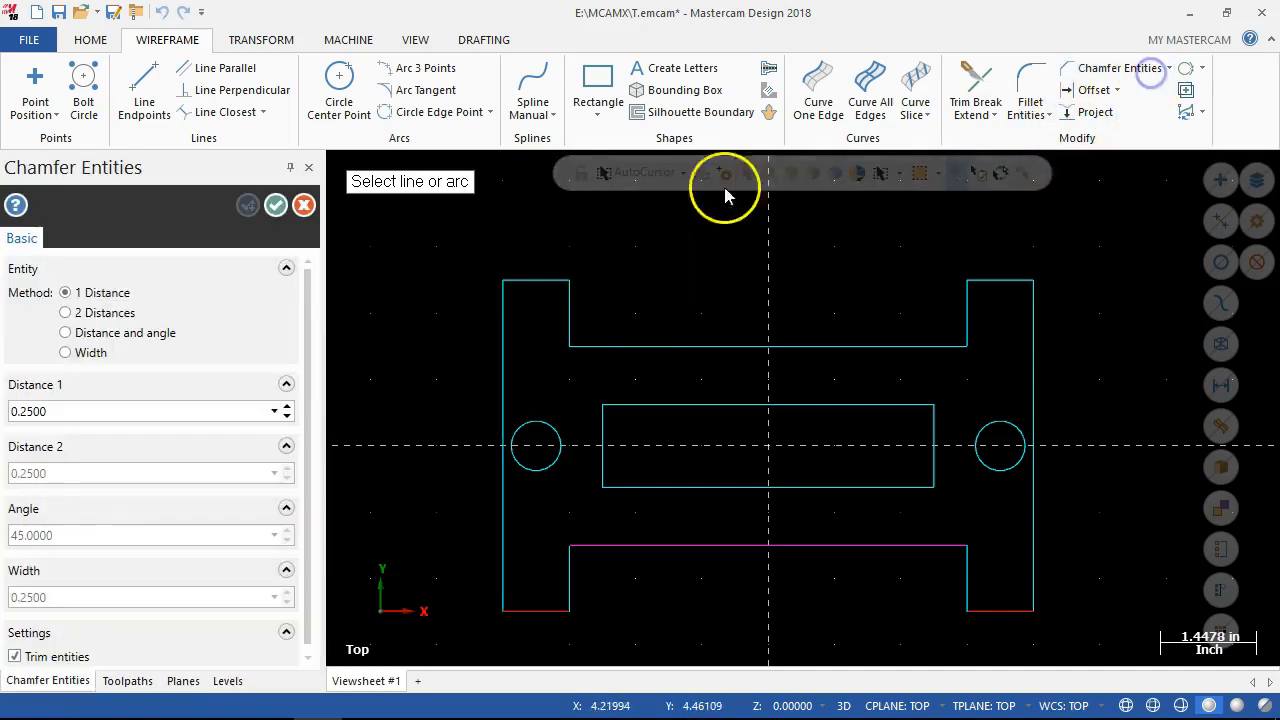
{"action": "left_click", "coordinate": [220, 700]}
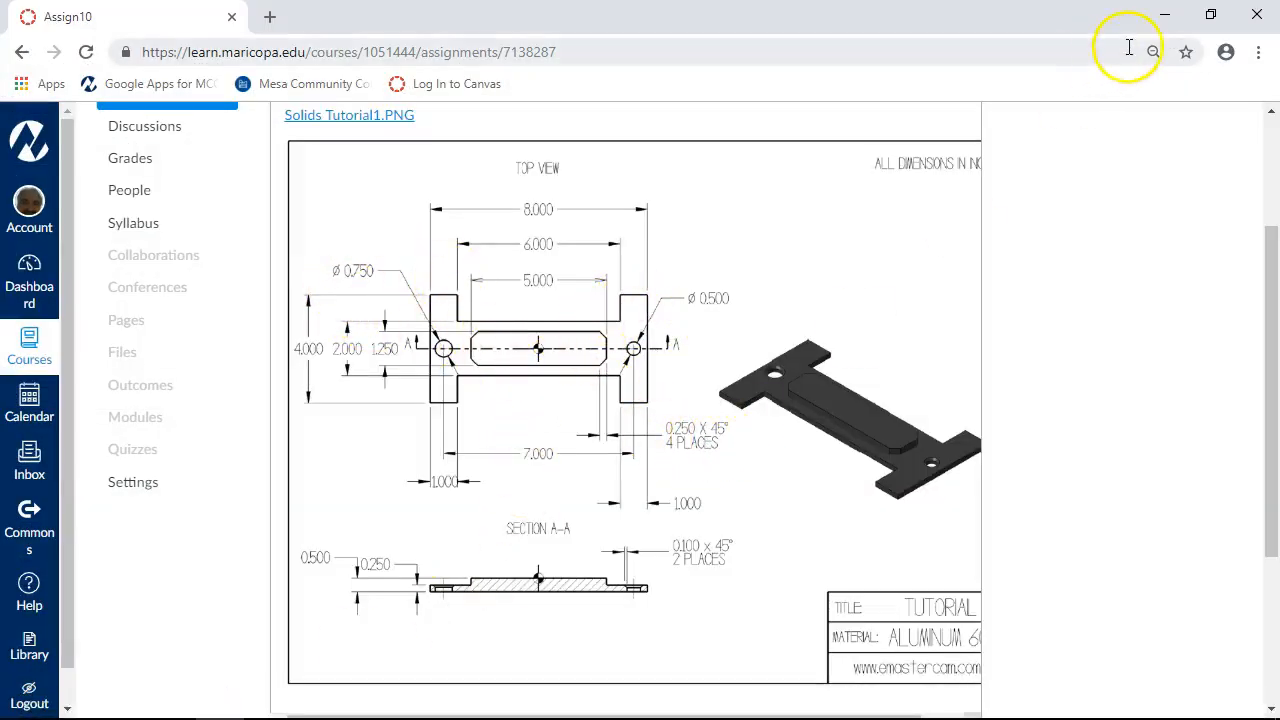
{"action": "left_click", "coordinate": [1164, 16]}
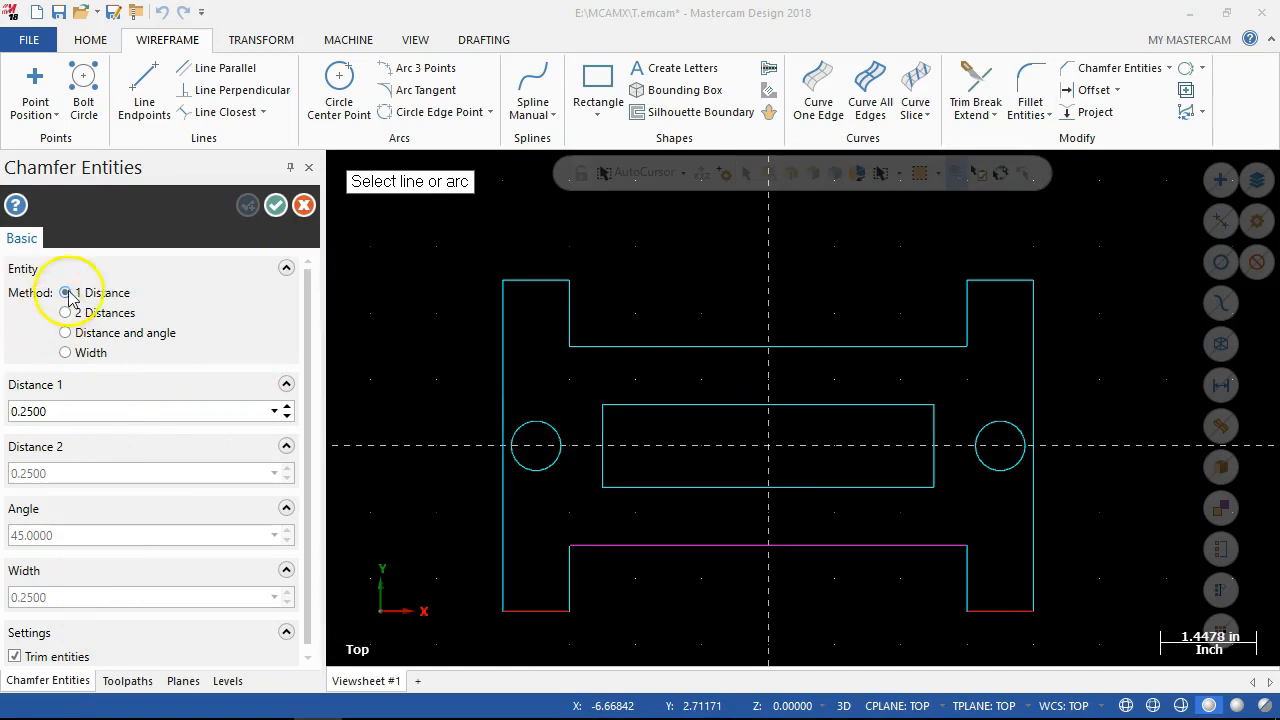
{"action": "mouse_move", "coordinate": [620, 408]}
{"action": "left_mouse_down"}
{"action": "mouse_move", "coordinate": [894, 404]}
{"action": "mouse_move", "coordinate": [937, 434]}
{"action": "mouse_move", "coordinate": [934, 520]}
{"action": "left_mouse_up"}
{"action": "left_click", "coordinate": [911, 491]}
{"action": "left_click", "coordinate": [697, 486]}
{"action": "left_click", "coordinate": [595, 482]}
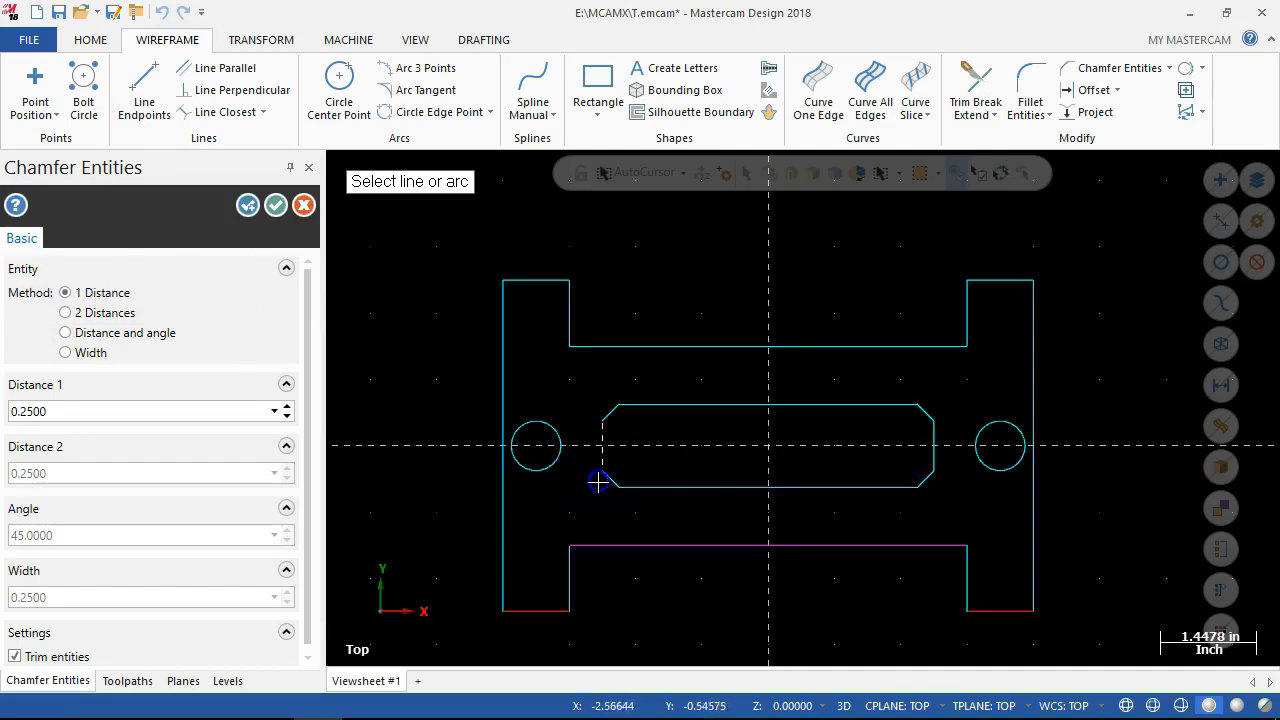
{"action": "left_click", "coordinate": [276, 205]}
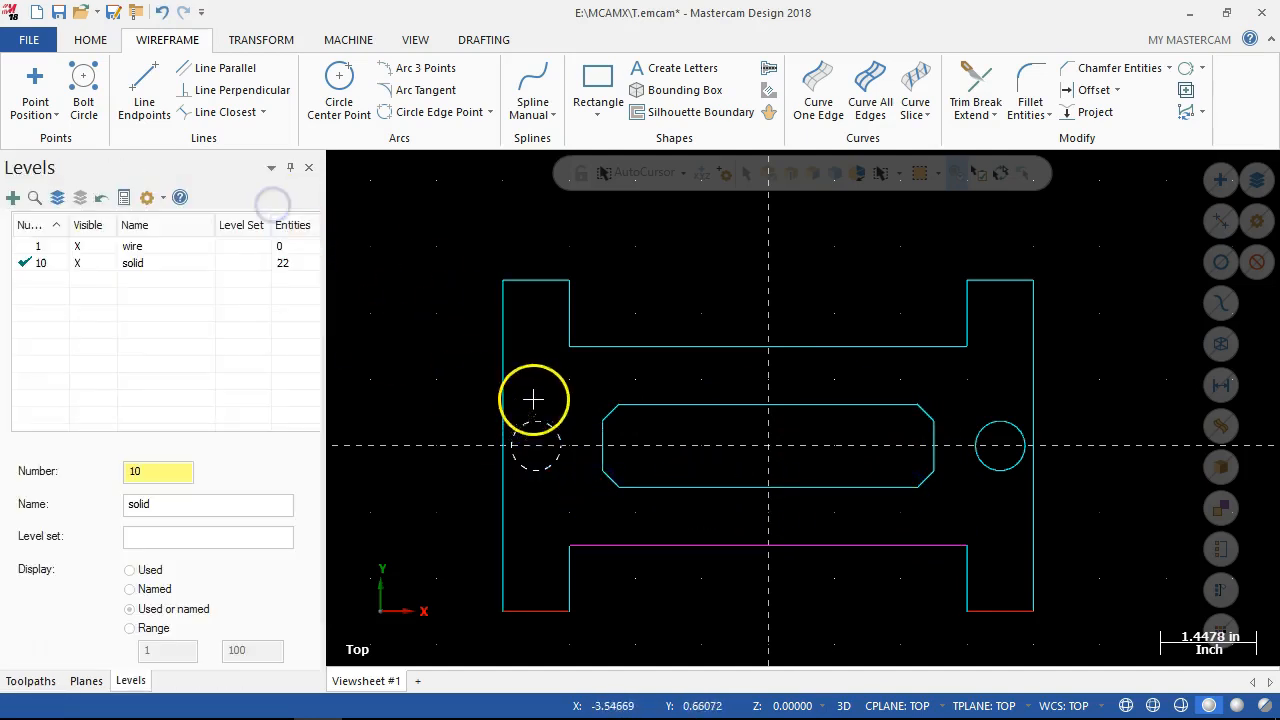
Customize the ribbon to include the Solids commands and accept the options.
{"action": "left_click", "coordinate": [323, 282]}
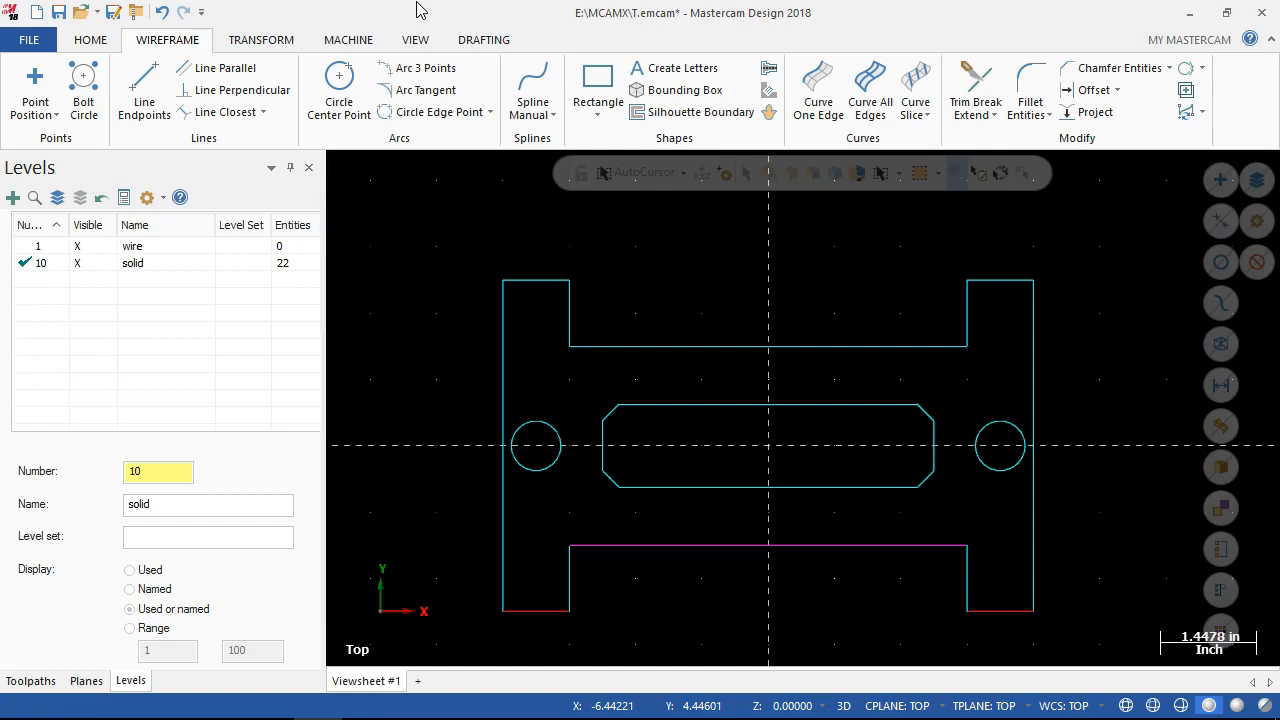
{"action": "left_click", "coordinate": [425, 48]}
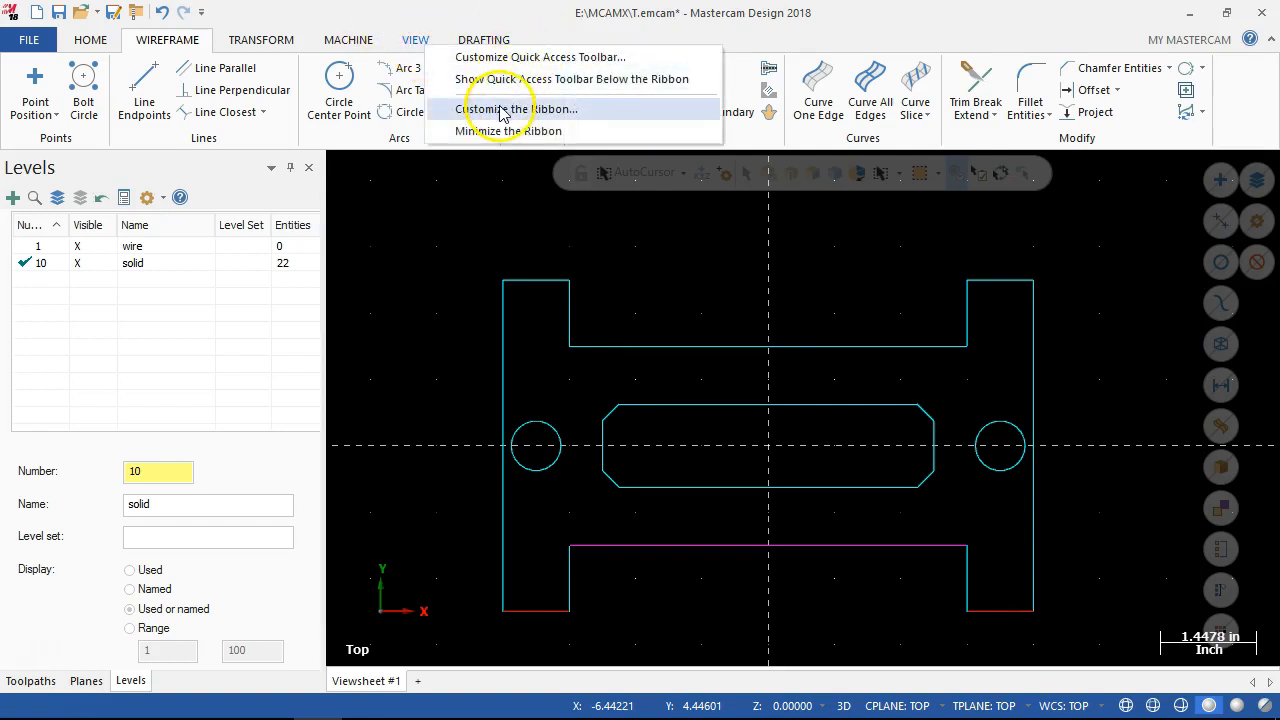
{"action": "left_click", "coordinate": [502, 110]}
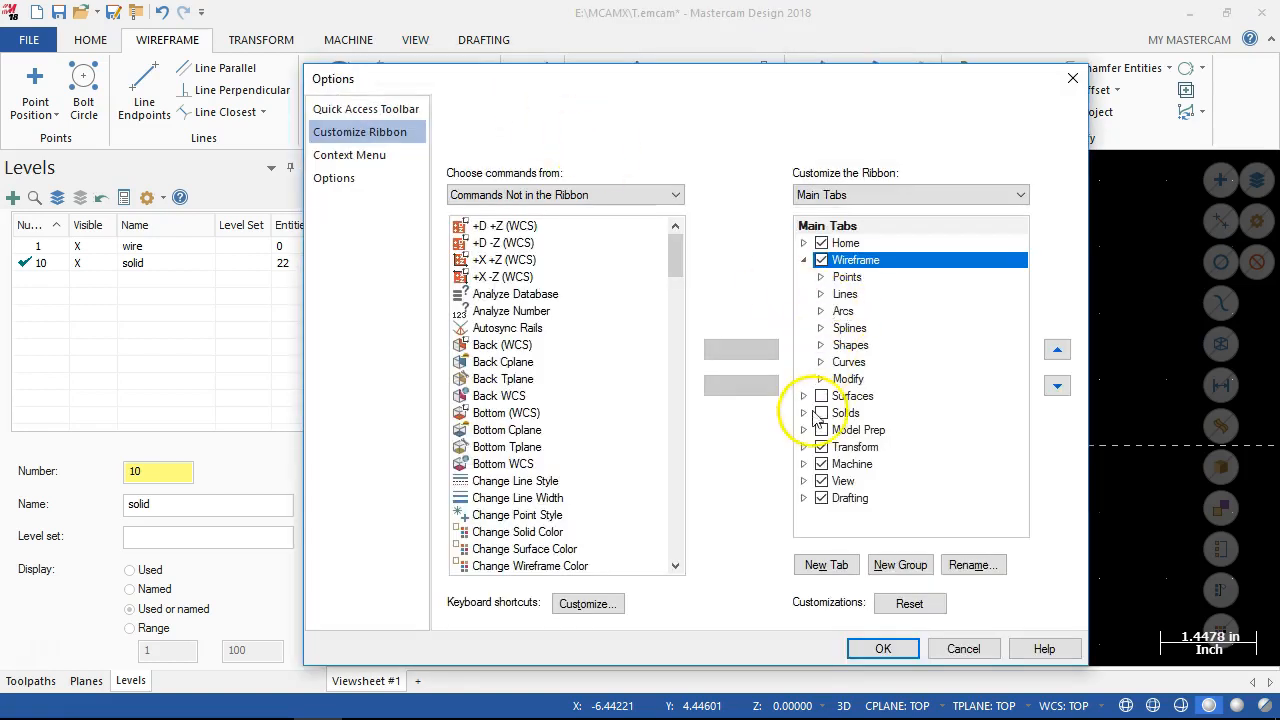
{"action": "left_click", "coordinate": [821, 413]}
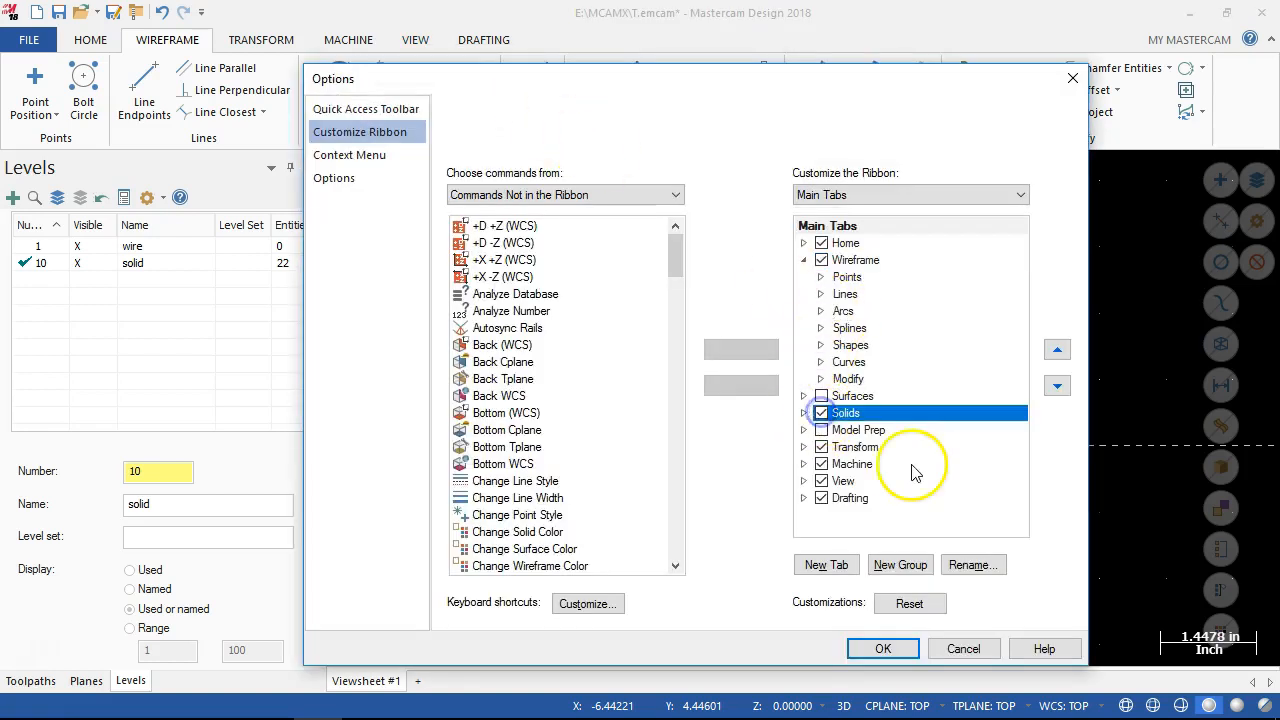
{"action": "left_click", "coordinate": [883, 648]}
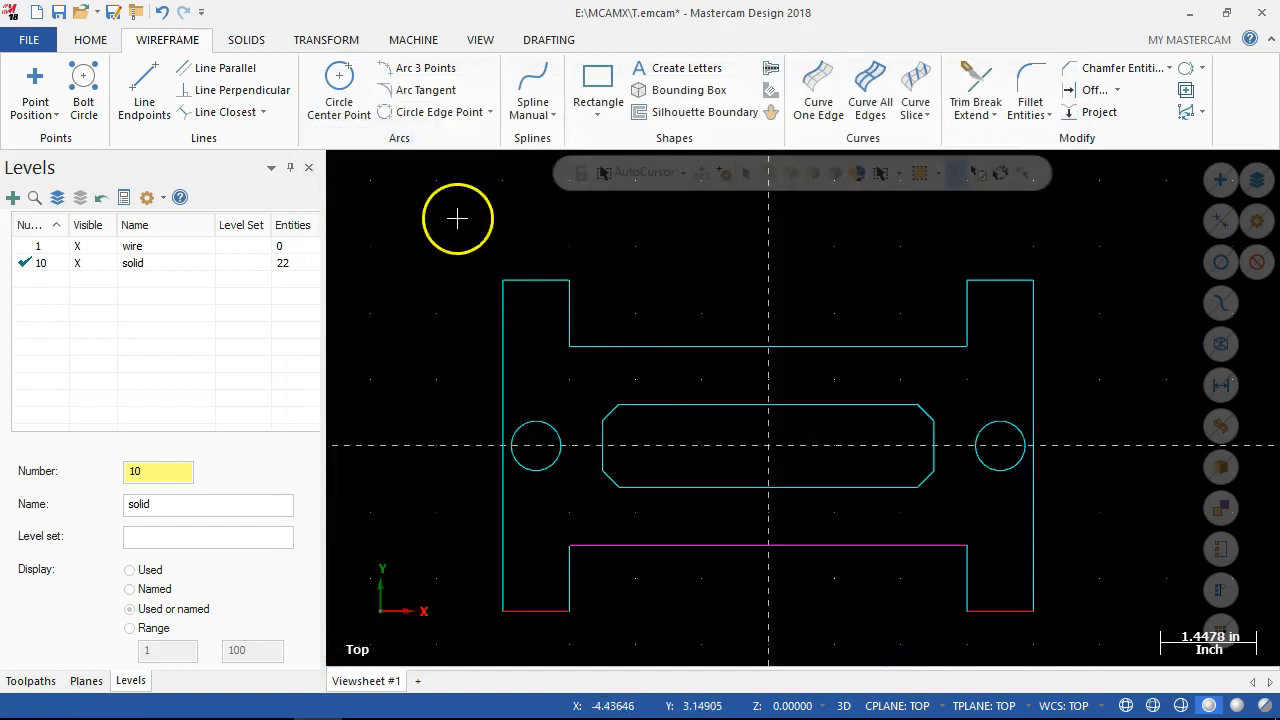
Start a Solid Extrude that creates a new body from the chain of the H-shaped outer profile.
{"action": "left_click", "coordinate": [242, 42]}
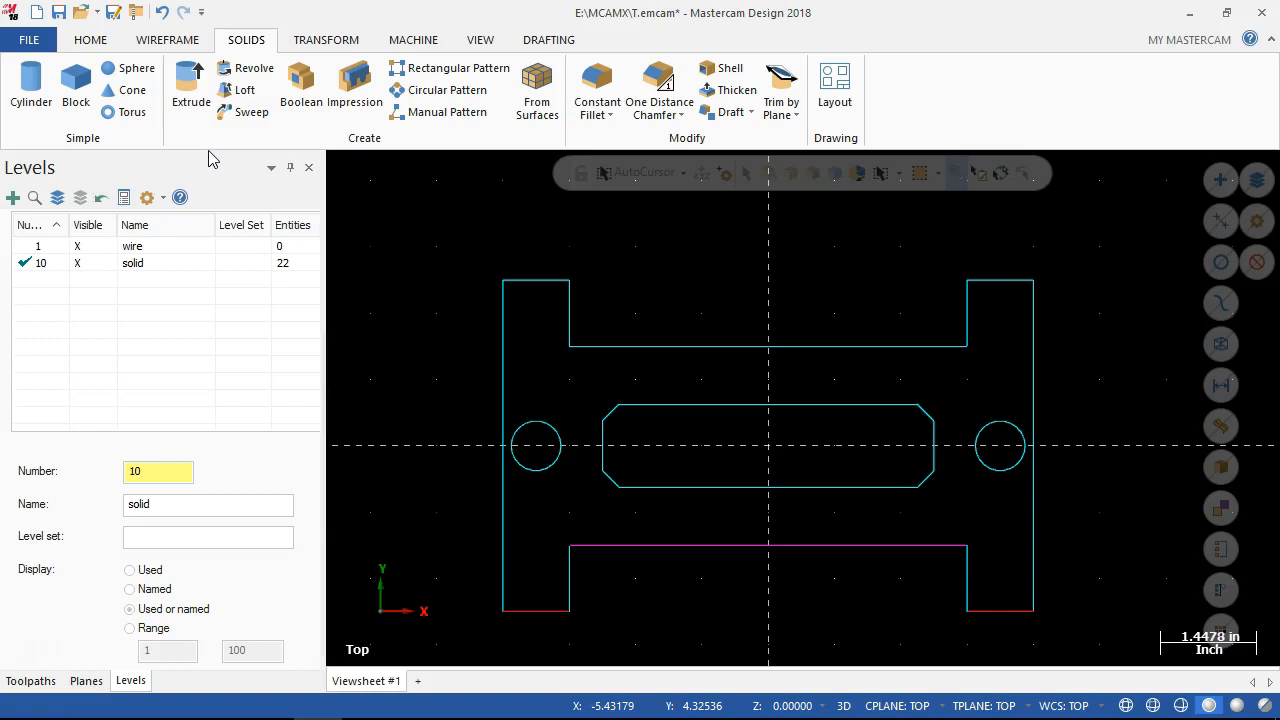
{"action": "left_click", "coordinate": [186, 95]}
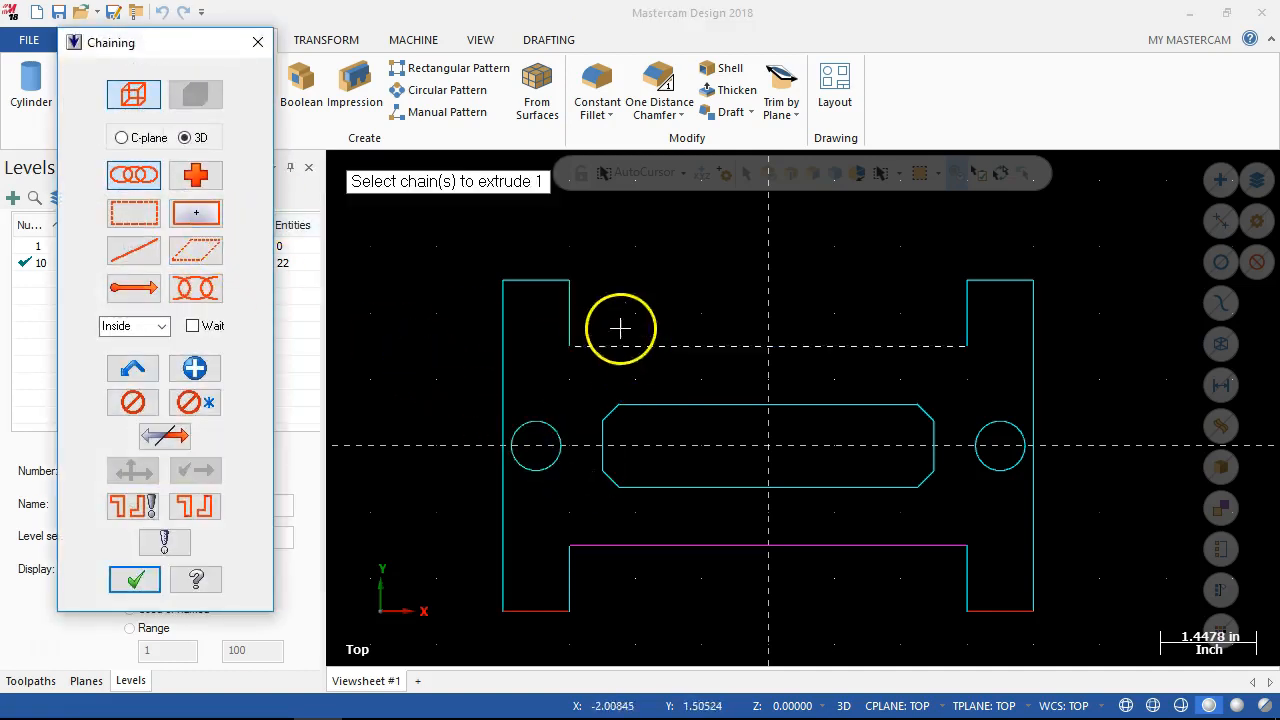
{"action": "left_click", "coordinate": [530, 280]}
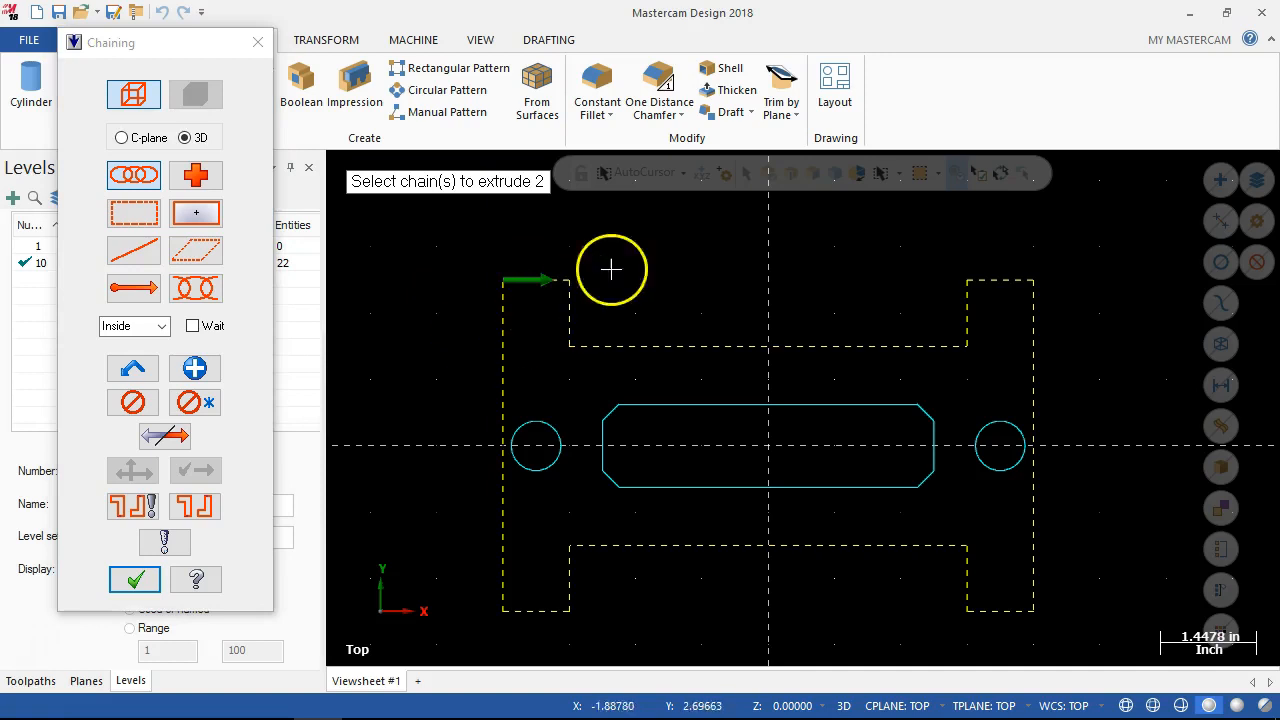
{"action": "left_click", "coordinate": [137, 580]}
{"action": "middle_click_drag", "start_coordinate": [397, 506], "coordinate": [279, 426]}
{"action": "left_click_drag", "start_coordinate": [309, 470], "coordinate": [310, 565]}
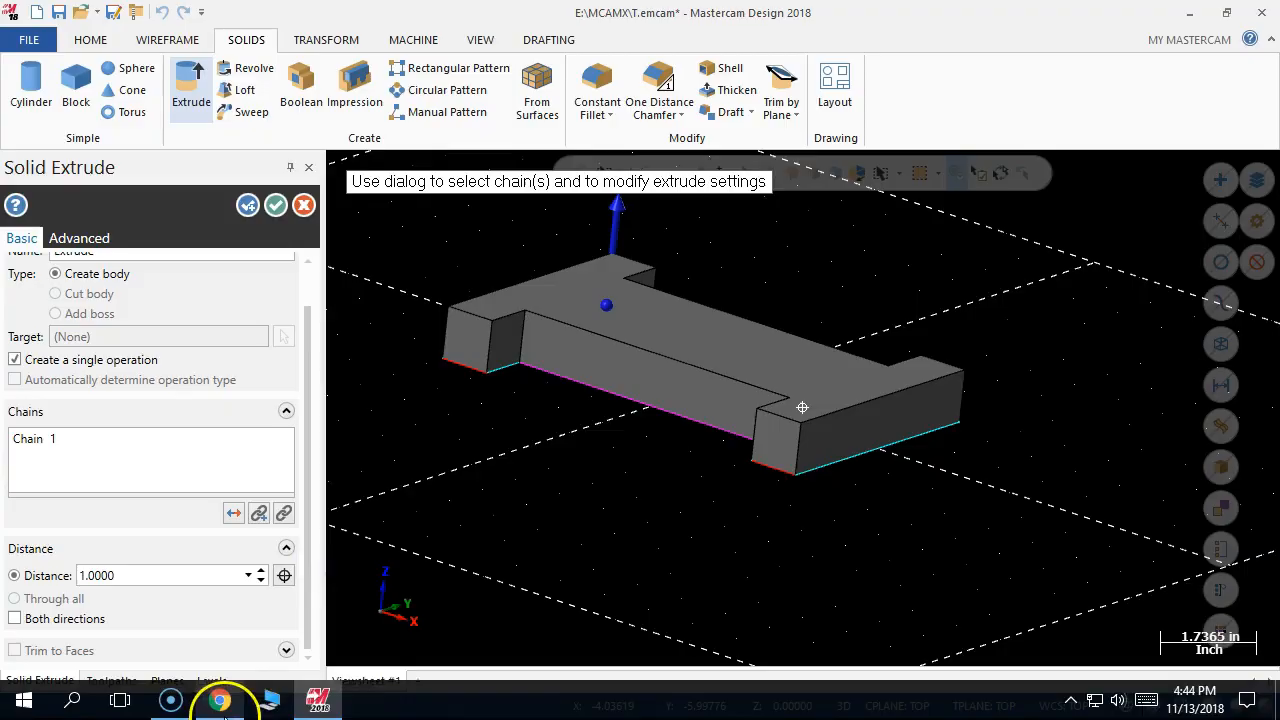
Check the plate thickness in the Chrome drawing, then reverse the H-shaped profile's extrude direction in Mastercam and create the body at distance 0.5.
{"action": "left_click", "coordinate": [255, 625]}
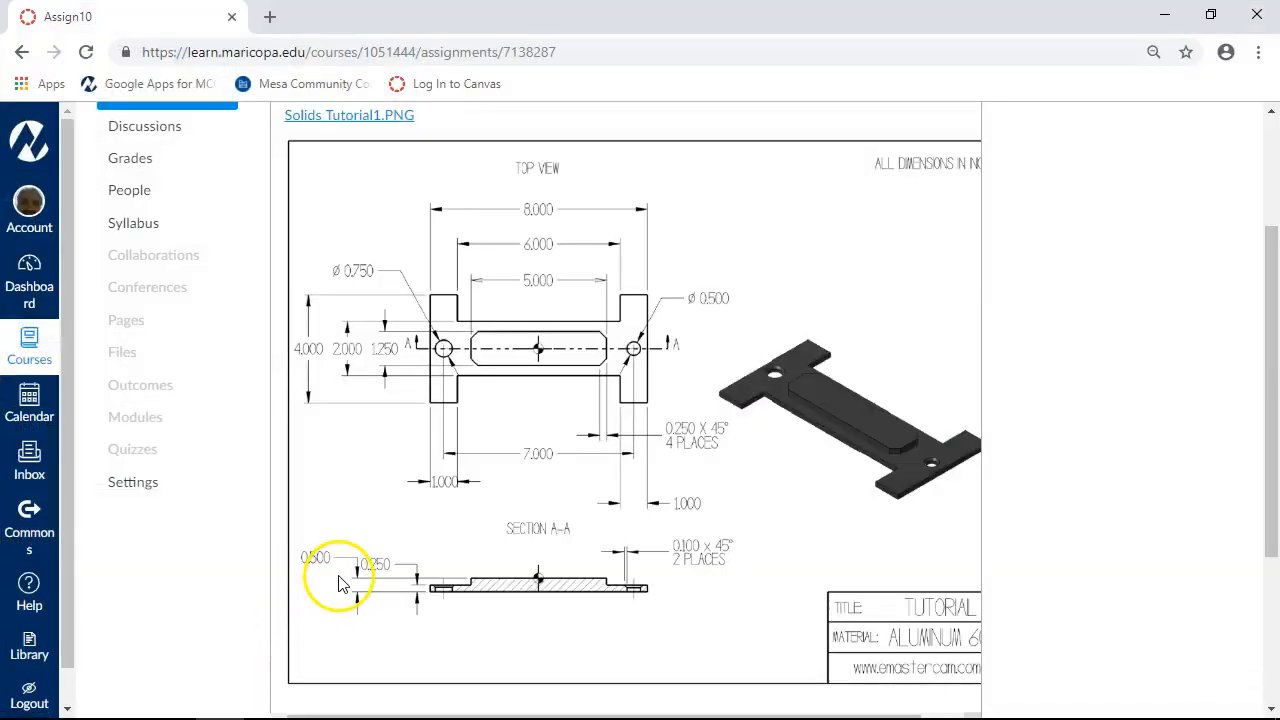
{"action": "left_click", "coordinate": [1161, 19]}
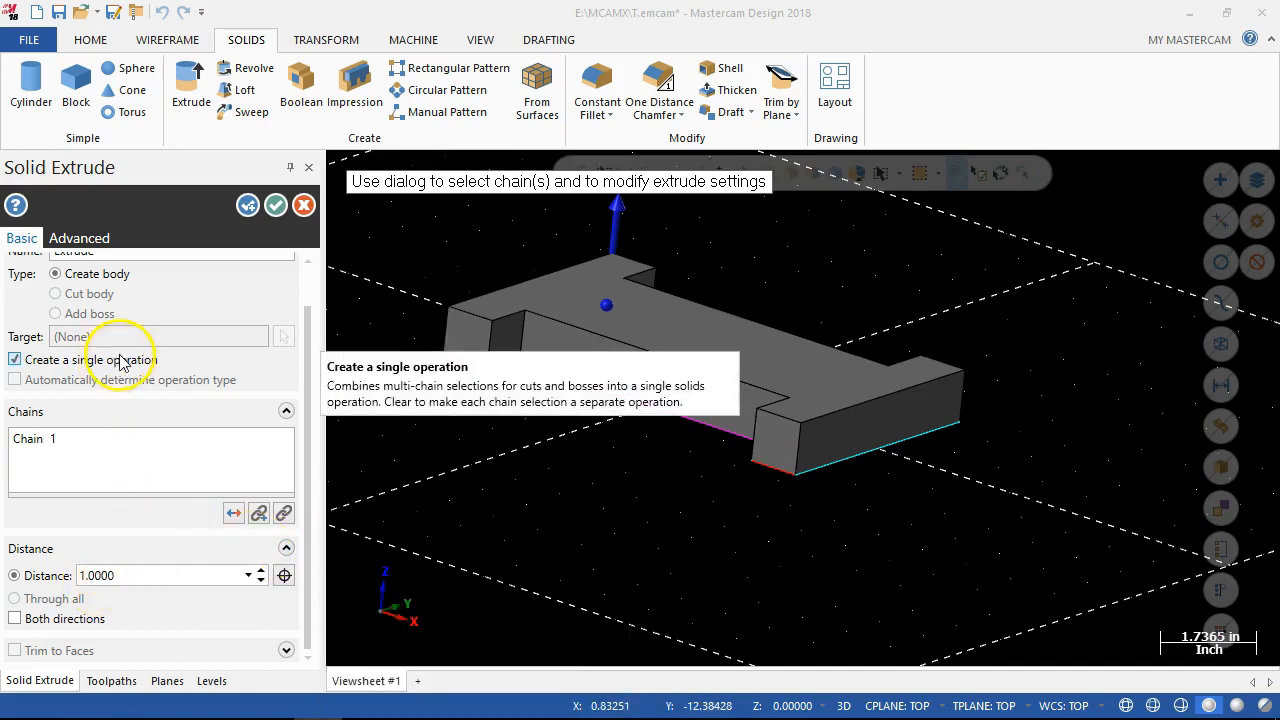
{"action": "left_click_drag", "start_coordinate": [308, 372], "coordinate": [306, 337]}
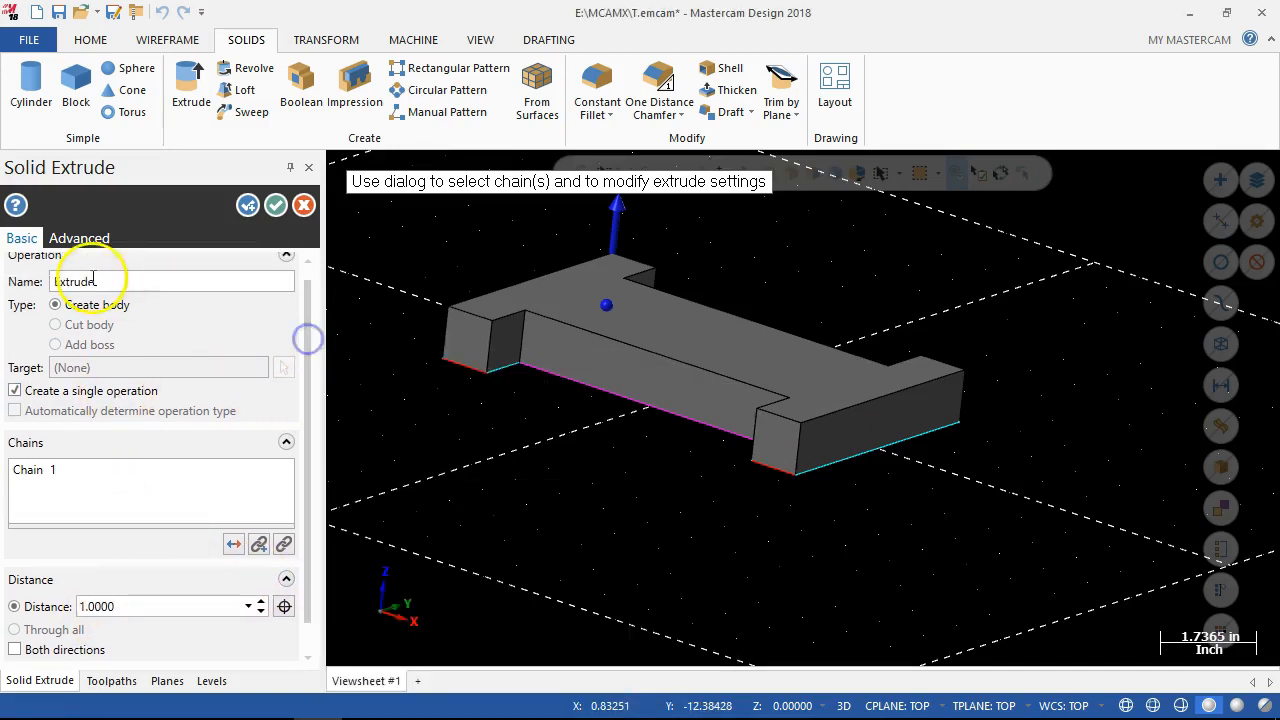
{"action": "scroll", "coordinate": [300, 440], "scroll_direction": "down", "scroll_amount": 1}
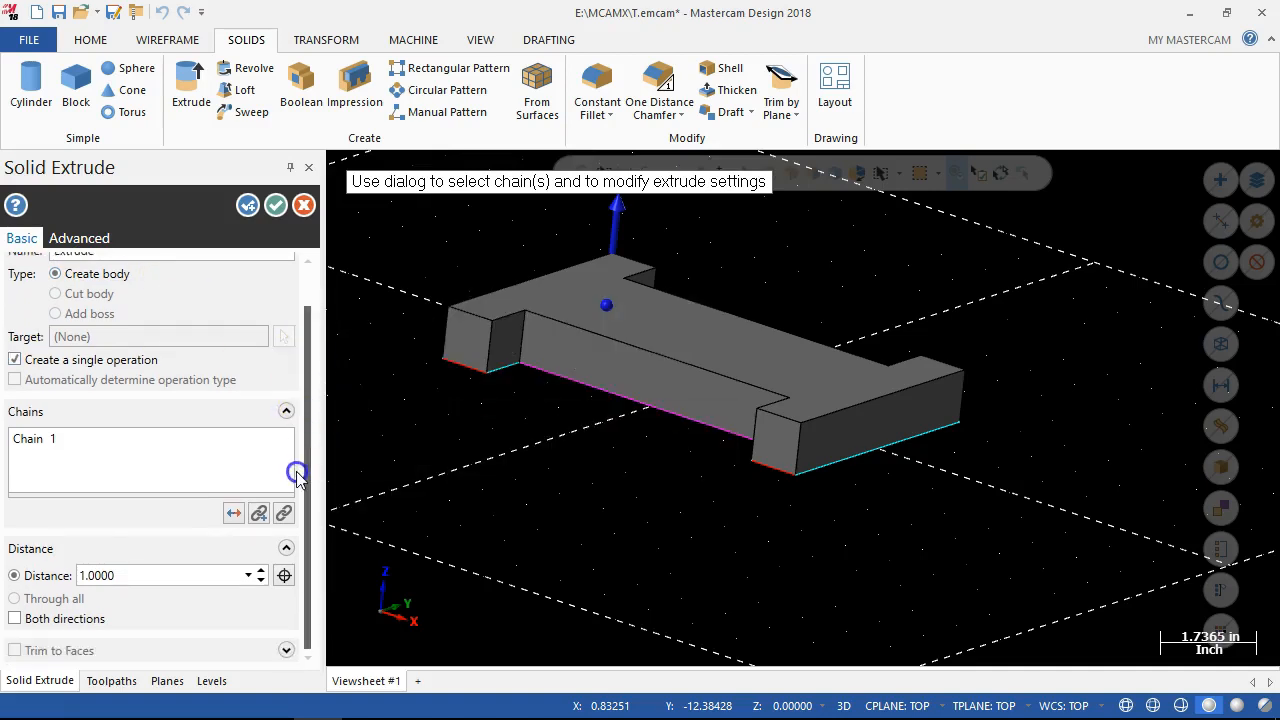
{"action": "left_click", "coordinate": [234, 514]}
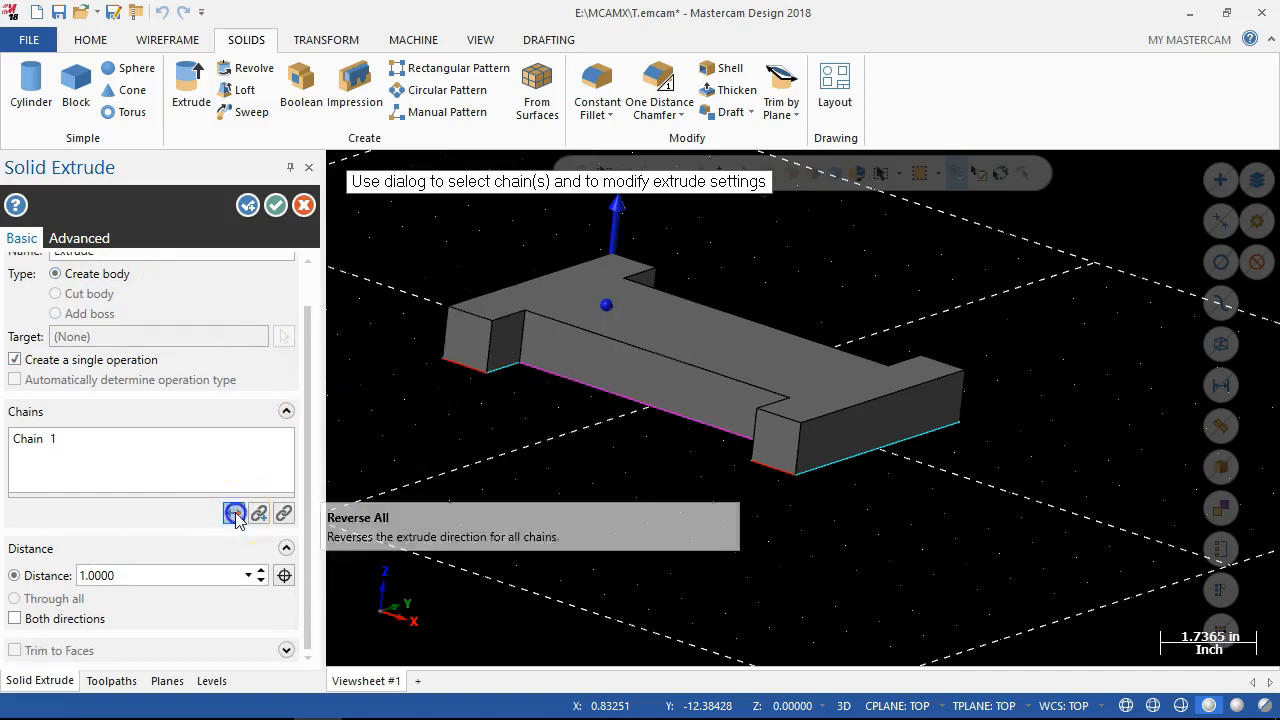
{"action": "left_click", "coordinate": [160, 579]}
{"action": "type", "text": ".5"}
{"action": "key", "text": "Return"}
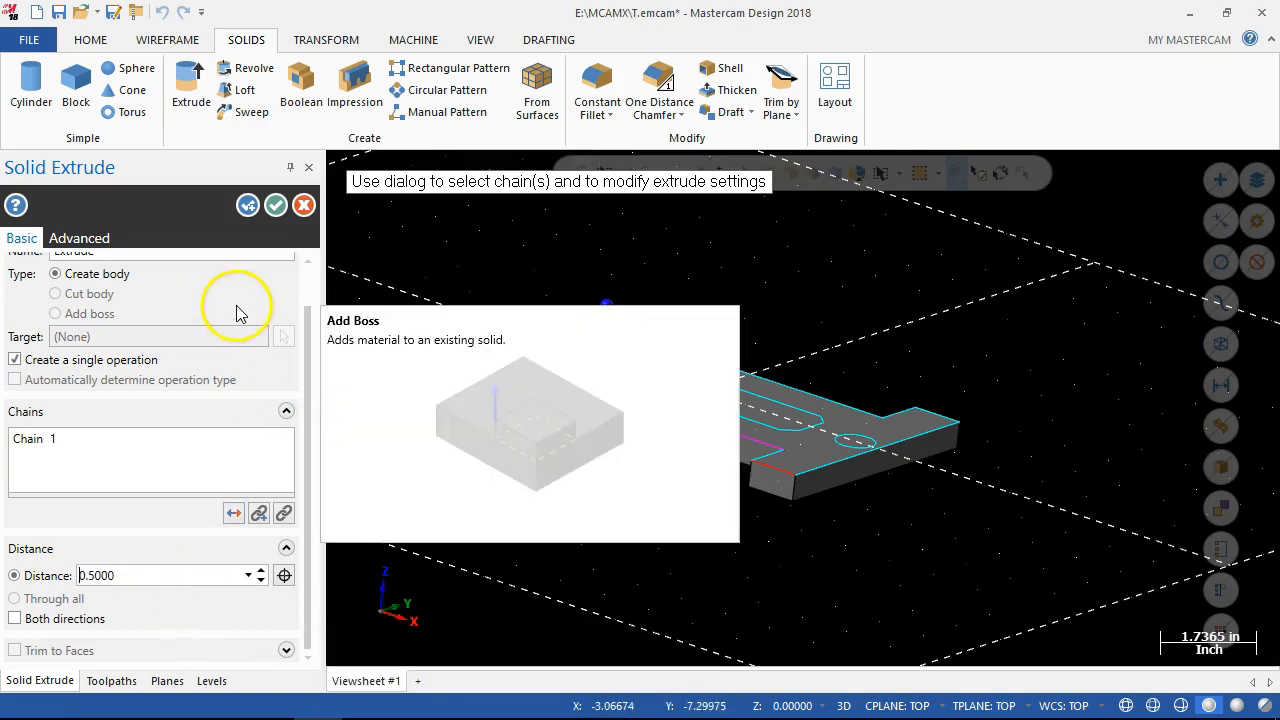
{"action": "left_click", "coordinate": [276, 207]}
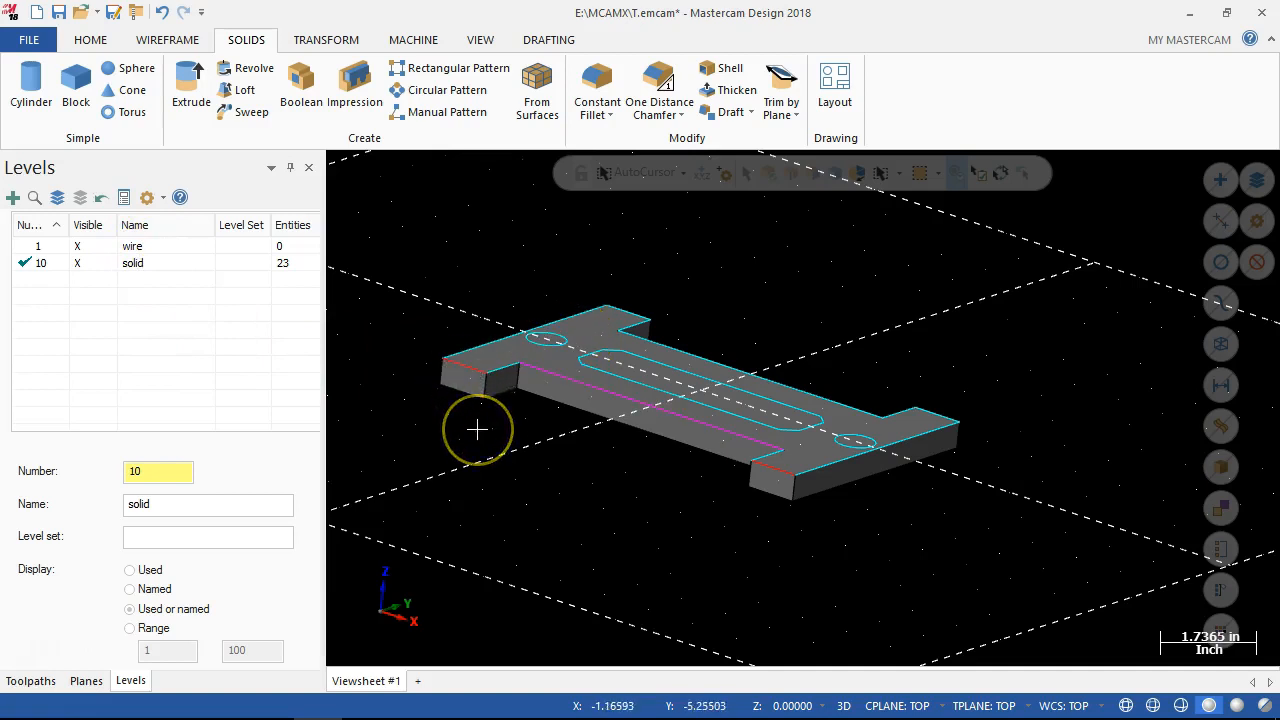
Rename level 10 as wire and level 1 as solid, making level 1 the active level.
{"action": "left_click", "coordinate": [79, 265]}
{"action": "left_click", "coordinate": [166, 264]}
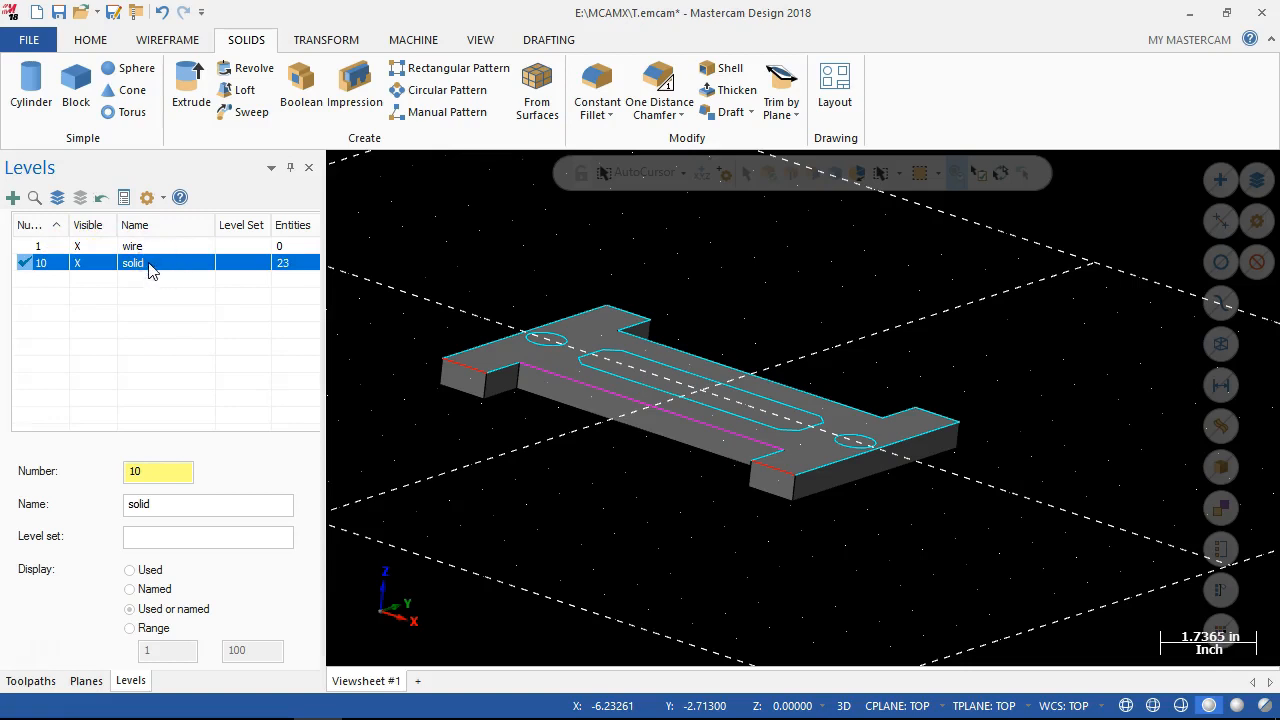
{"action": "left_click", "coordinate": [163, 508]}
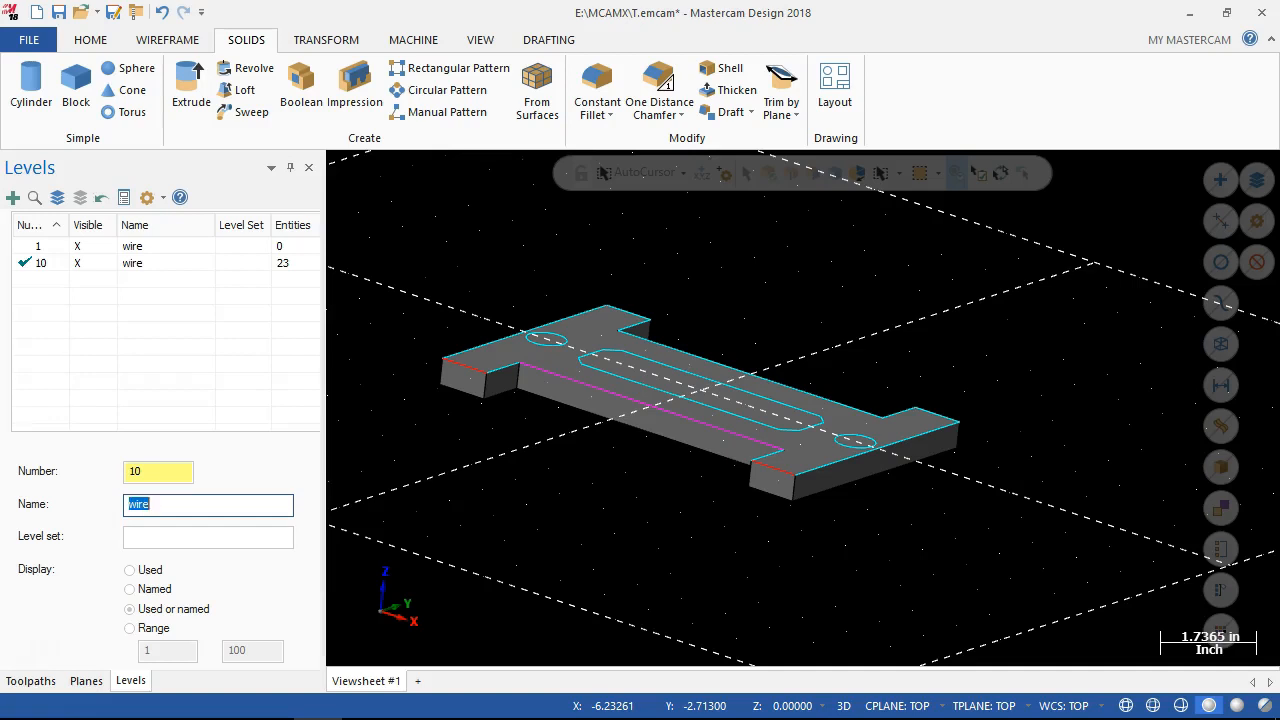
{"action": "left_click", "coordinate": [154, 247]}
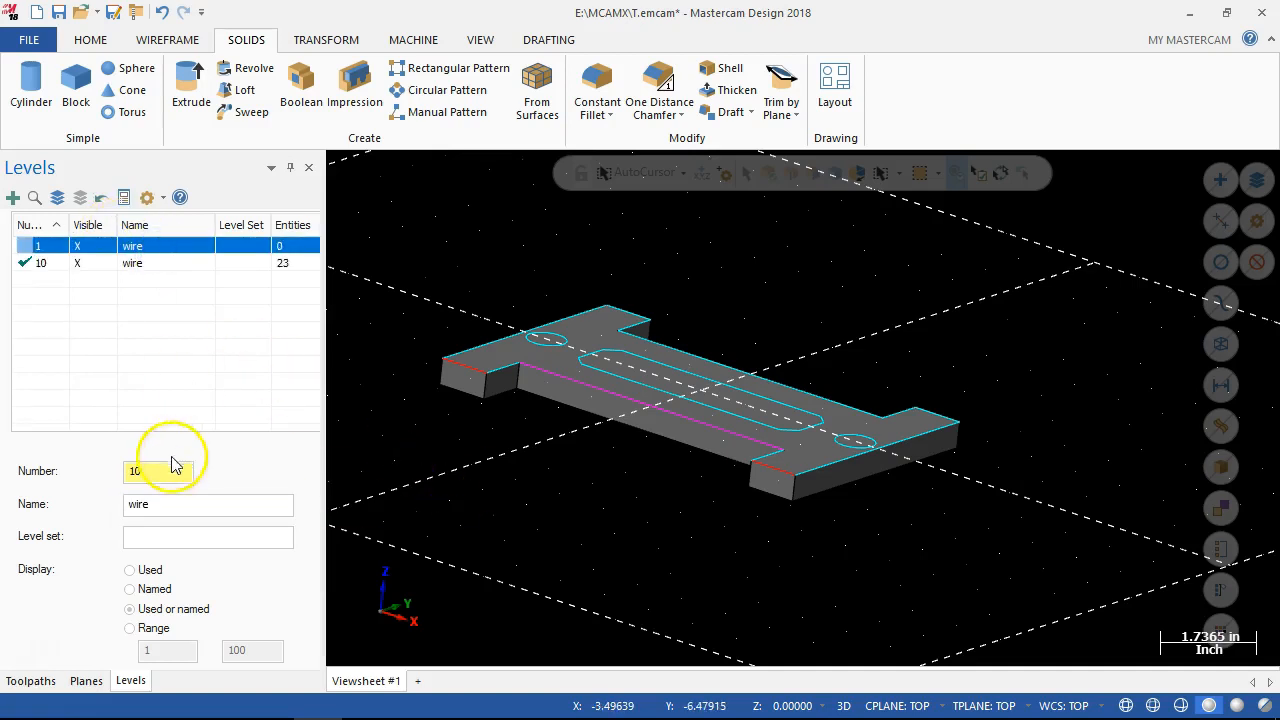
{"action": "double_click", "coordinate": [129, 504]}
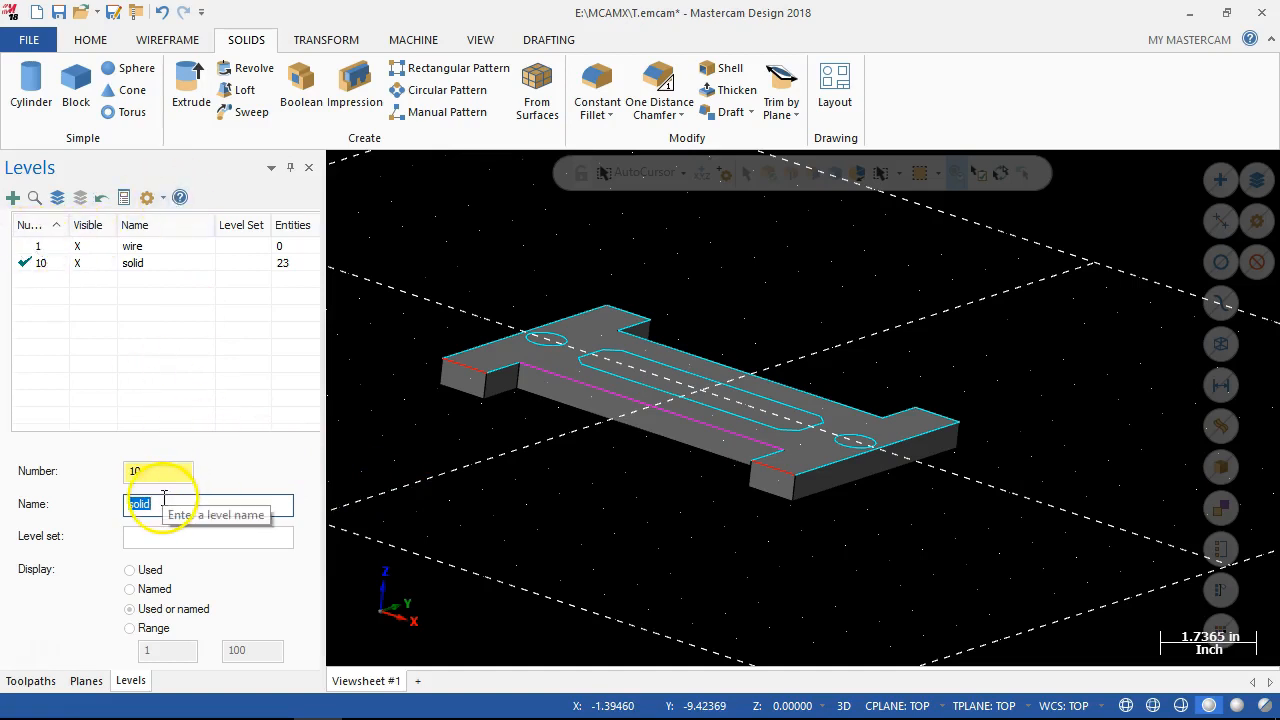
{"action": "type", "text": "re"}
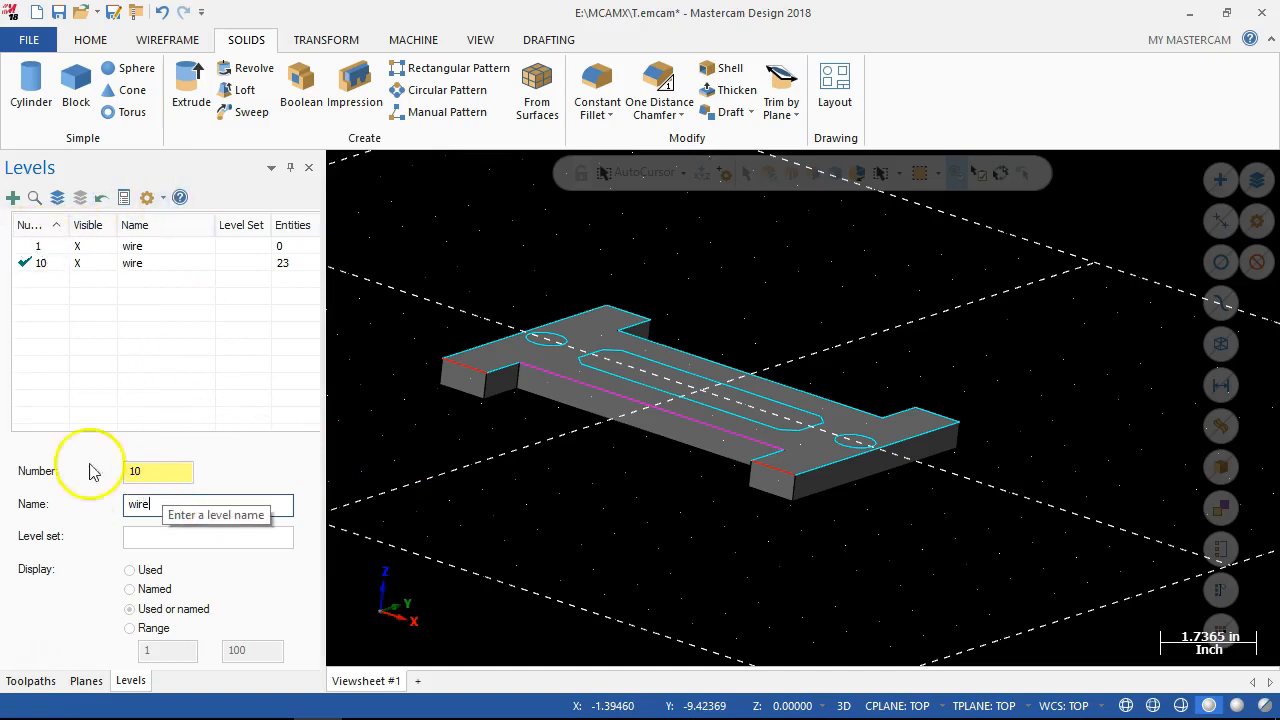
{"action": "left_click", "coordinate": [22, 246]}
{"action": "left_click", "coordinate": [50, 493]}
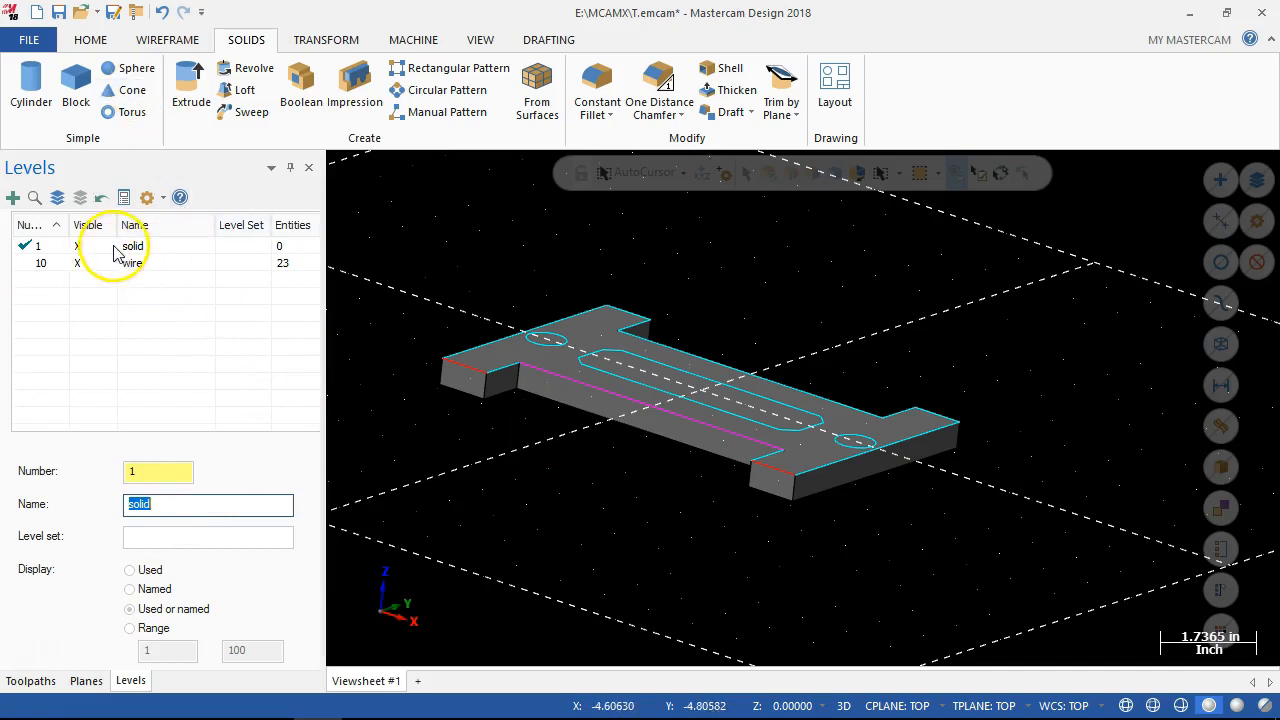
Try to change the level attribute to 1 without picking any entity.
{"action": "right_click", "coordinate": [563, 372]}
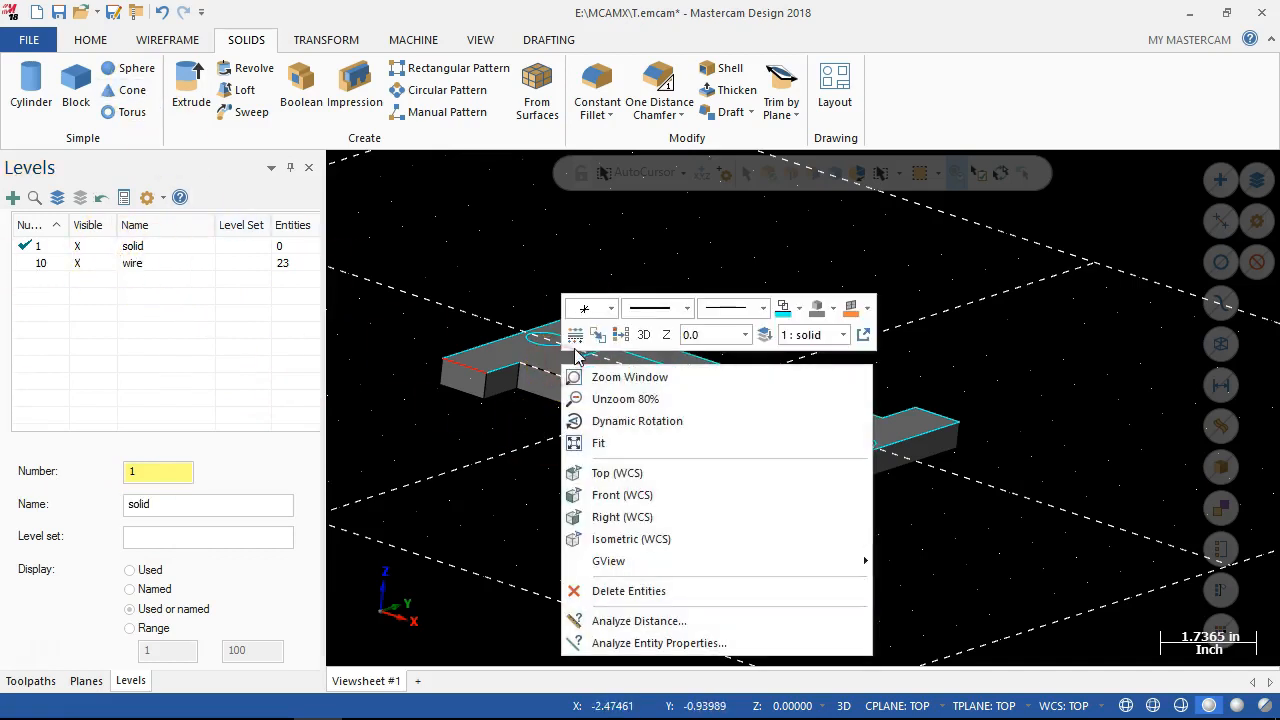
{"action": "left_click", "coordinate": [576, 336]}
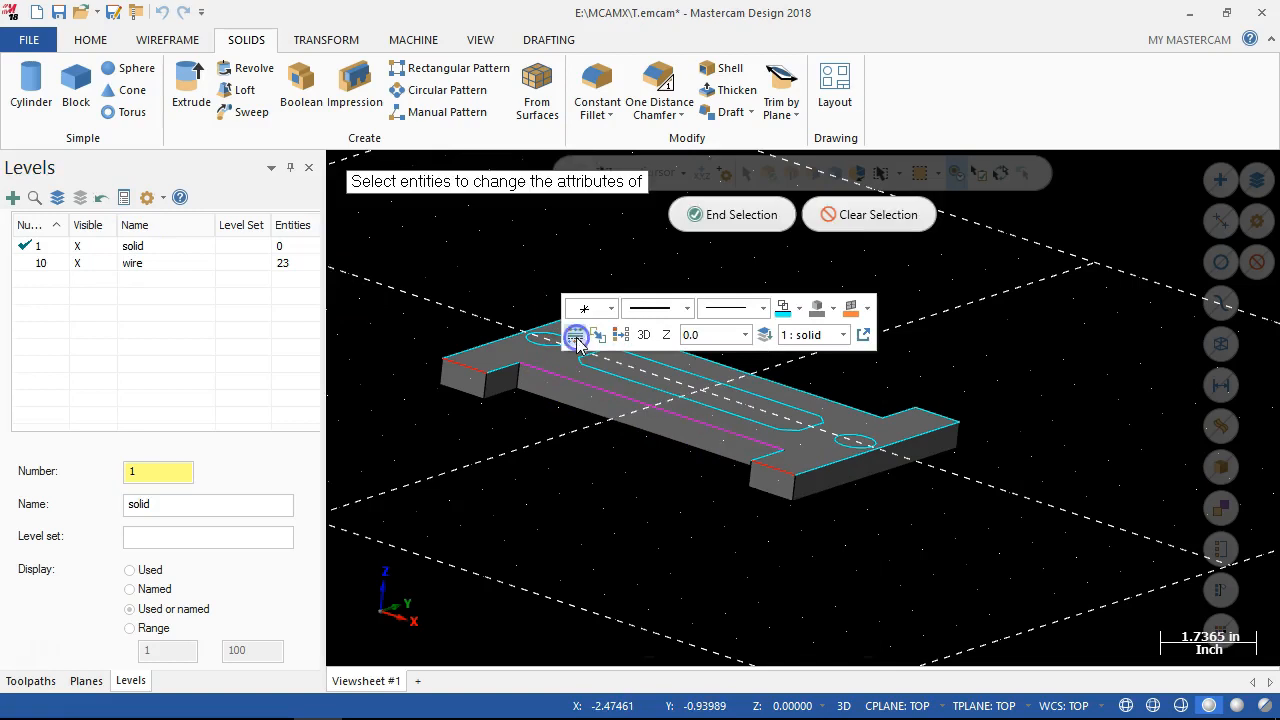
{"action": "left_click", "coordinate": [737, 214]}
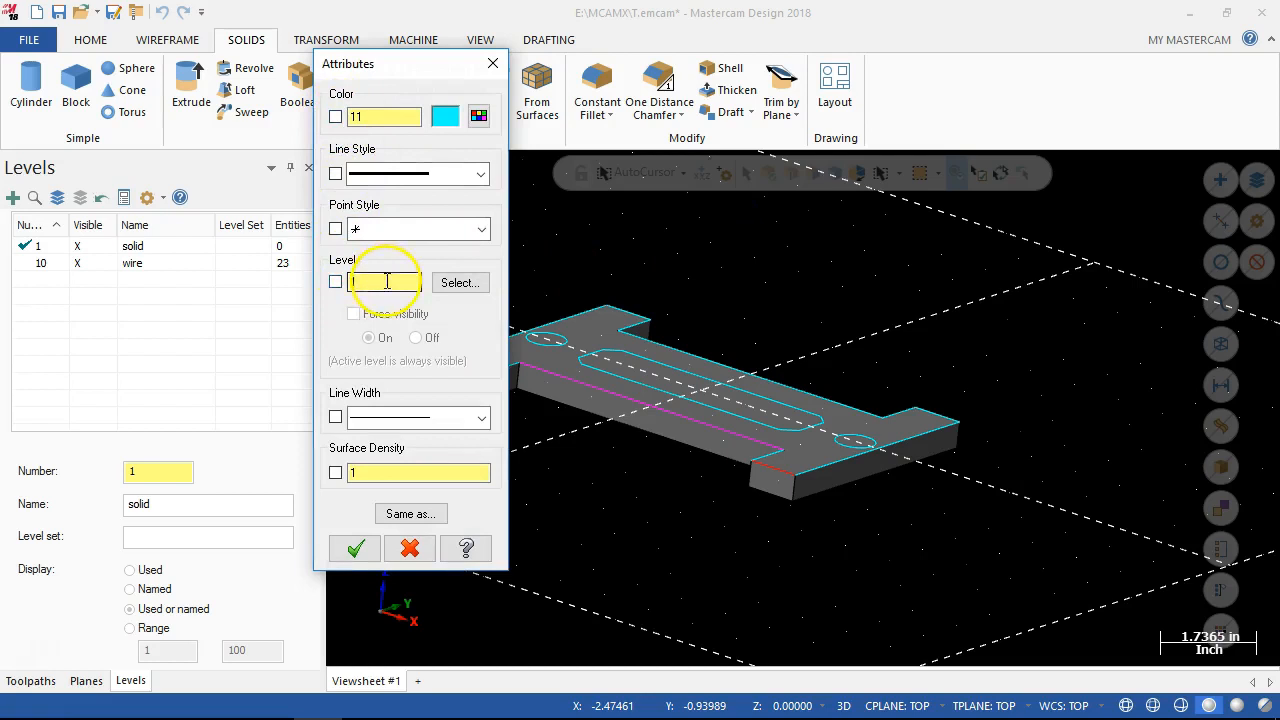
{"action": "left_click", "coordinate": [362, 552]}
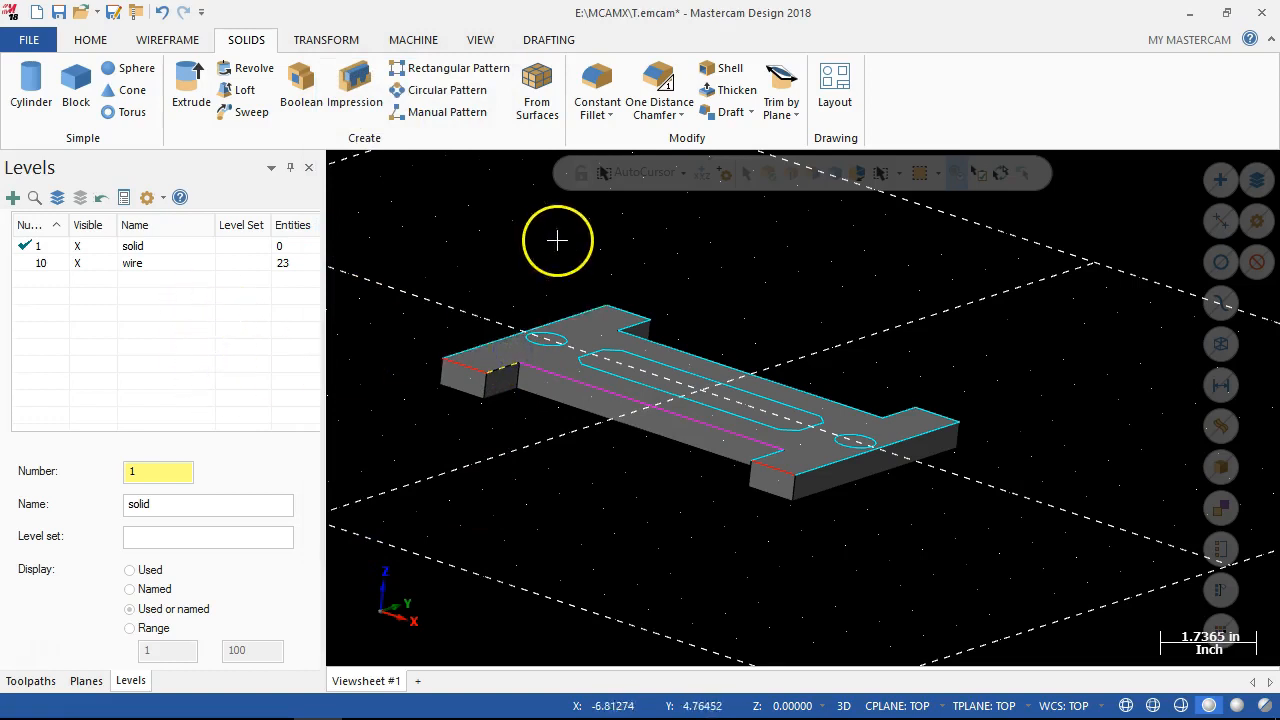
{"action": "right_click", "coordinate": [533, 381]}
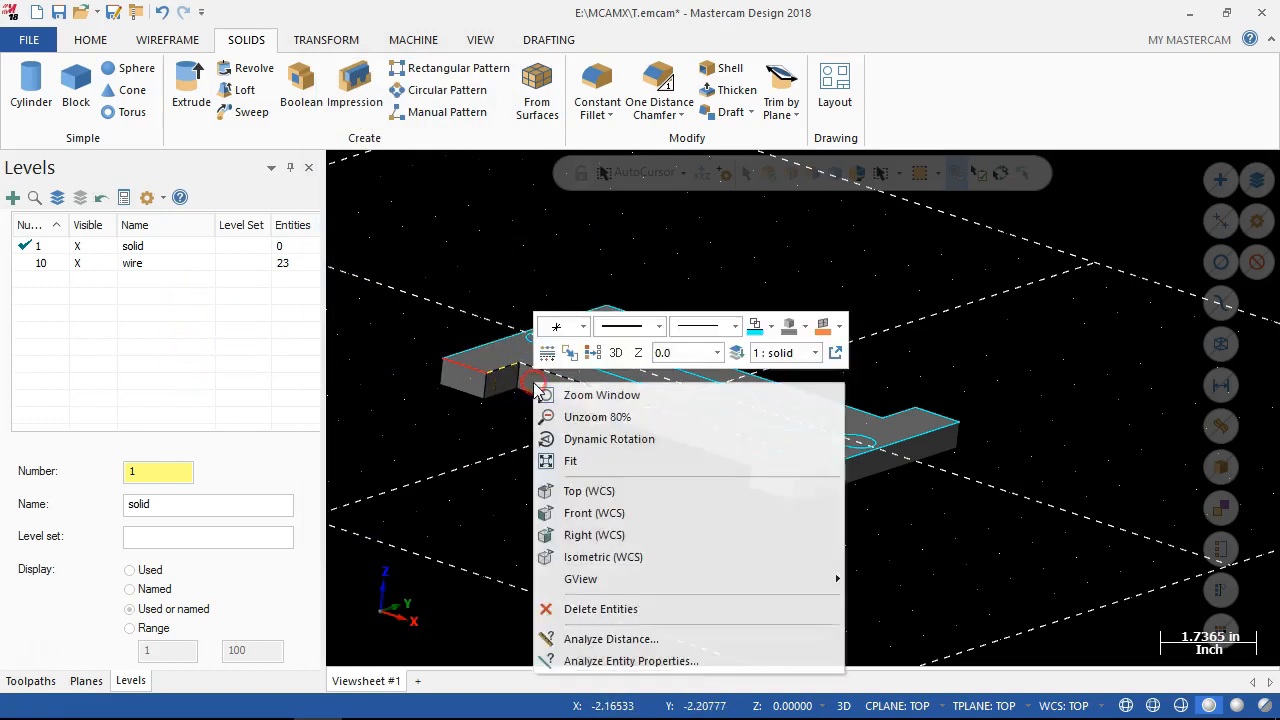
{"action": "left_click", "coordinate": [525, 432]}
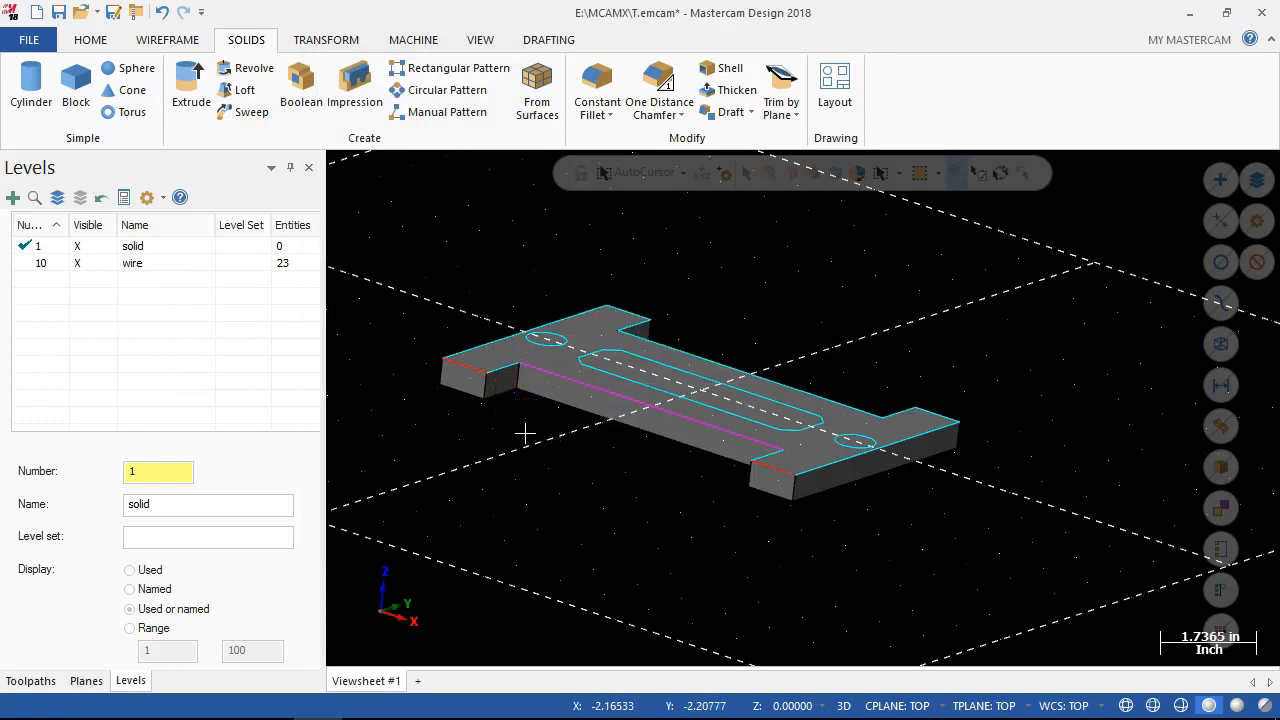
Move the extruded H-shaped solid body to level 1 by changing its level attribute.
{"action": "right_click", "coordinate": [516, 349]}
{"action": "left_click", "coordinate": [526, 317]}
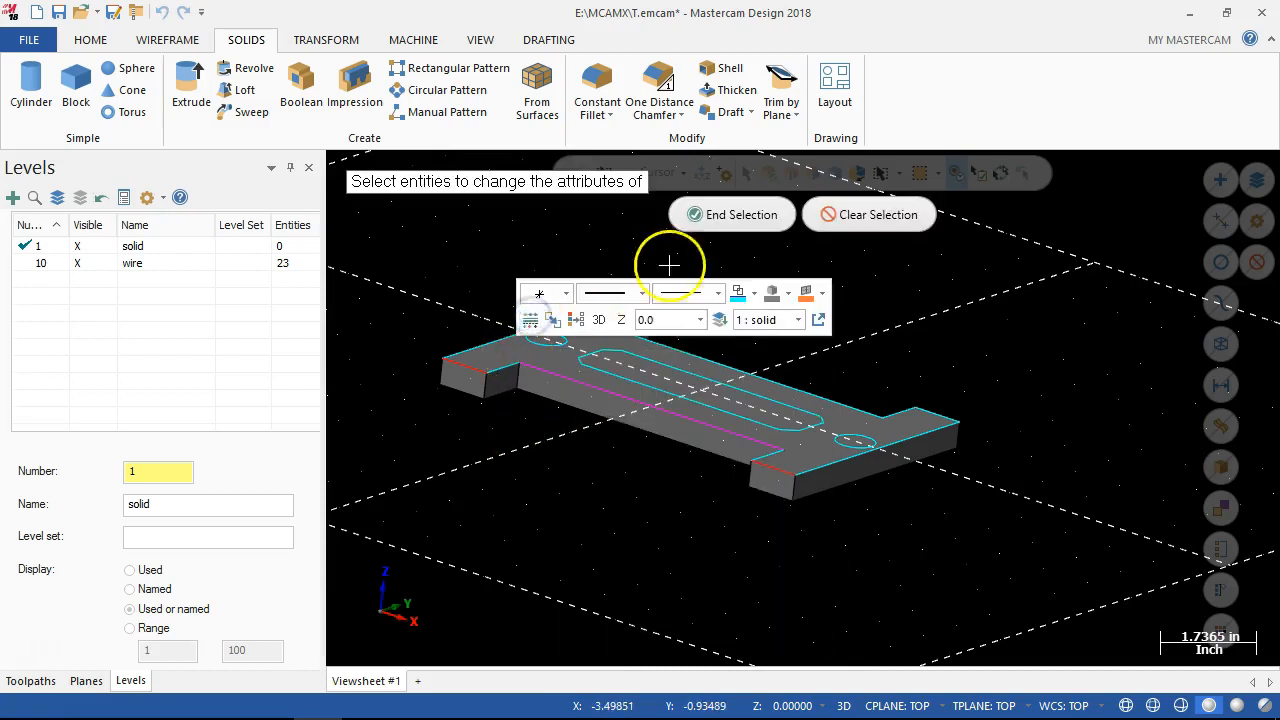
{"action": "left_click", "coordinate": [593, 406]}
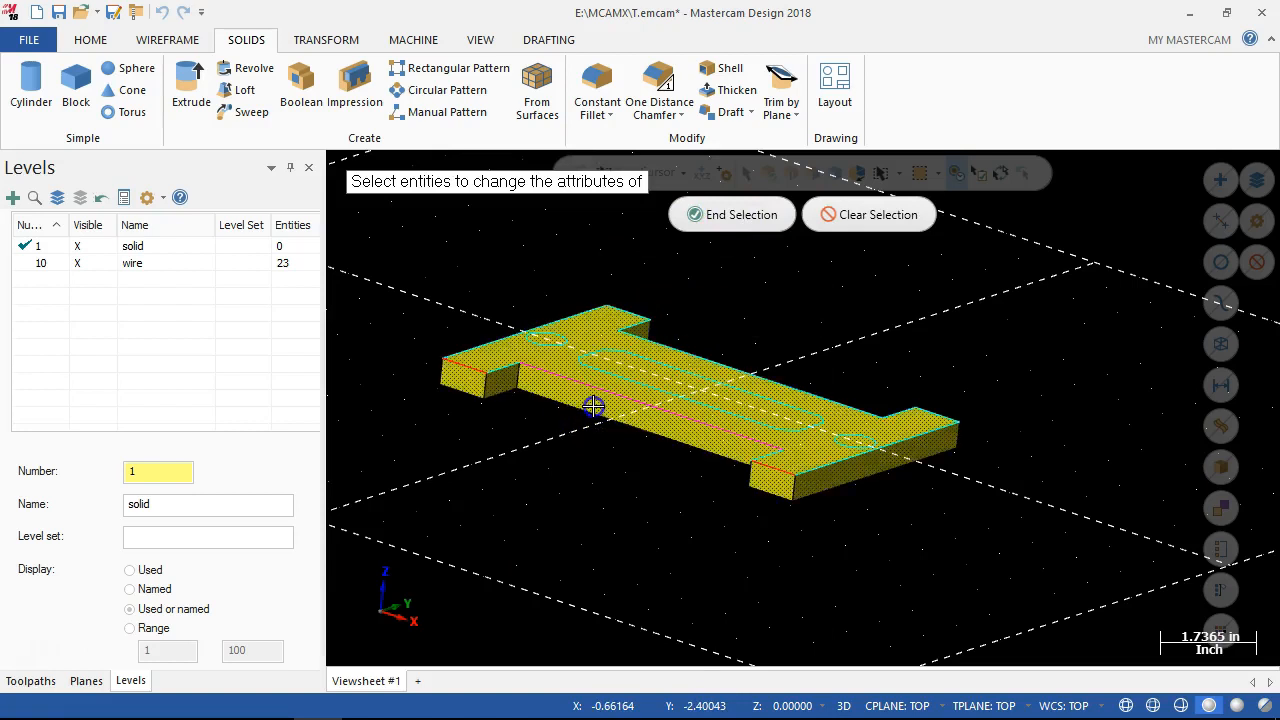
{"action": "left_click", "coordinate": [715, 220]}
{"action": "left_click", "coordinate": [335, 282]}
{"action": "left_click", "coordinate": [358, 547]}
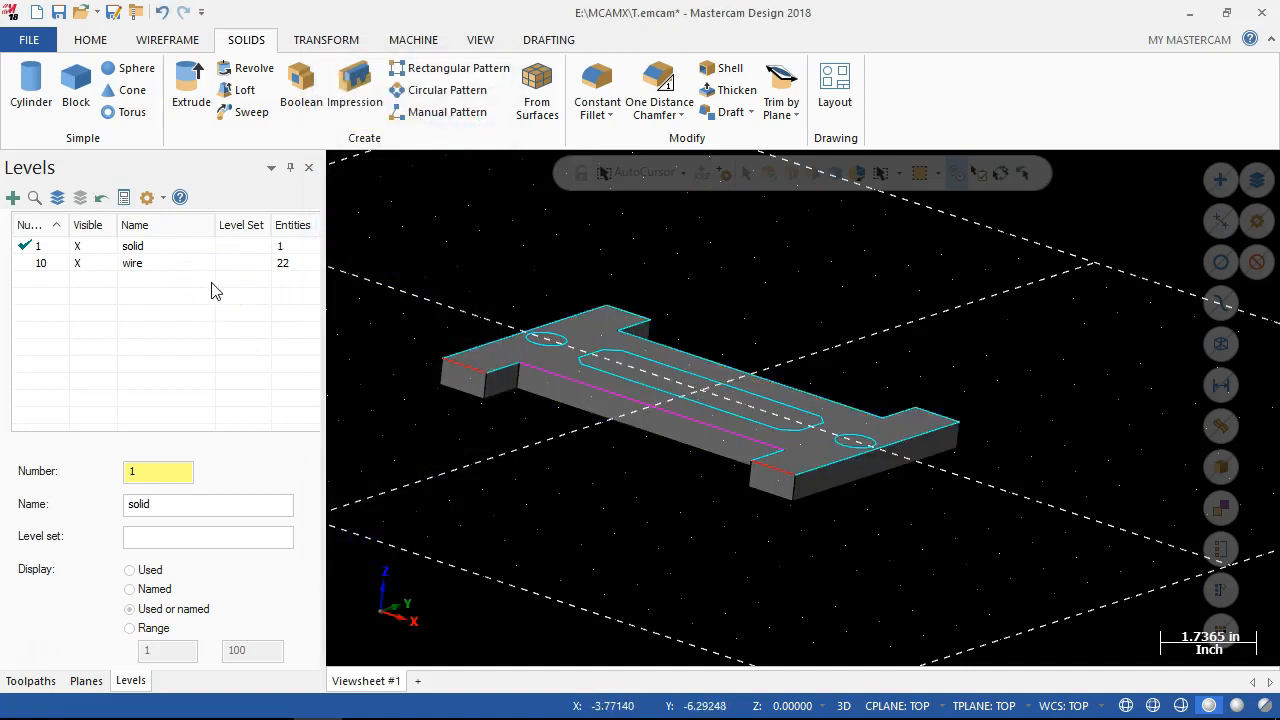
Hide and reshow the wire level to inspect the solid separately from its wireframe.
{"action": "left_click", "coordinate": [84, 264]}
{"action": "left_click", "coordinate": [84, 264]}
{"action": "middle_click_drag", "start_coordinate": [511, 469], "coordinate": [525, 505]}
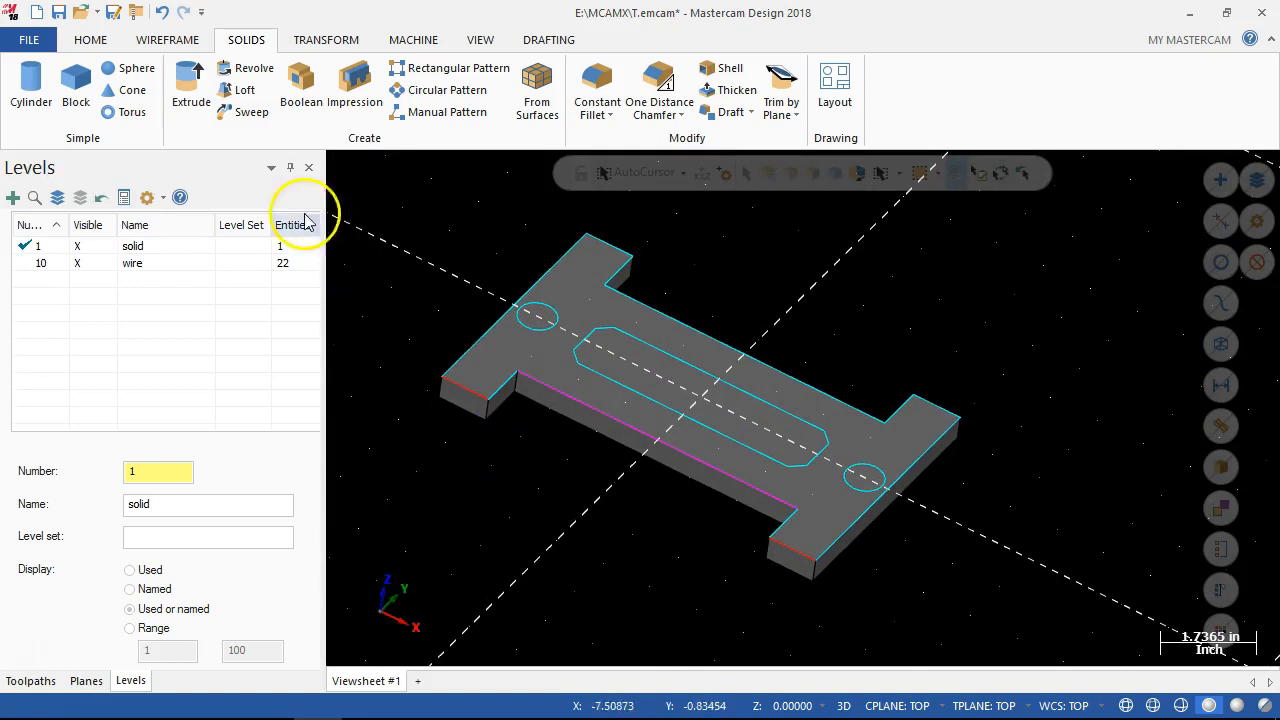
Start a Solid Extrude with the H-shaped outer profile and the chamfered inner rectangle as its two chains.
{"action": "left_click", "coordinate": [190, 86]}
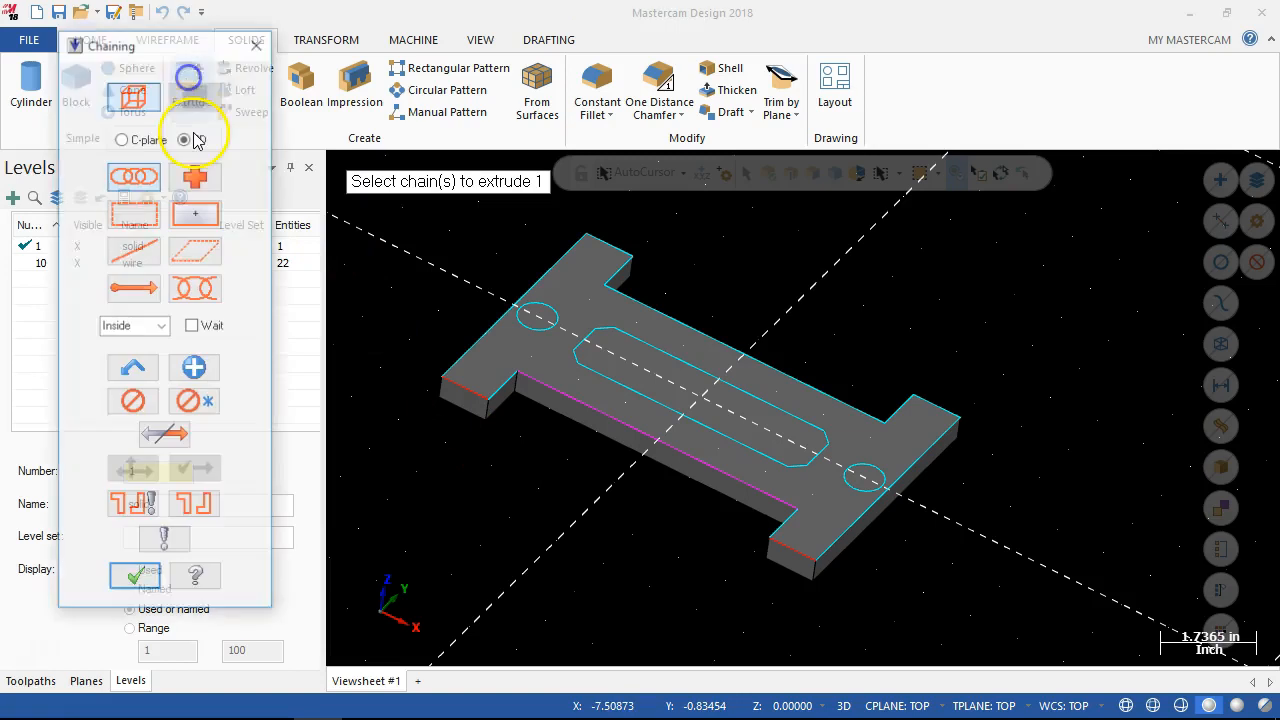
{"action": "left_click", "coordinate": [598, 230]}
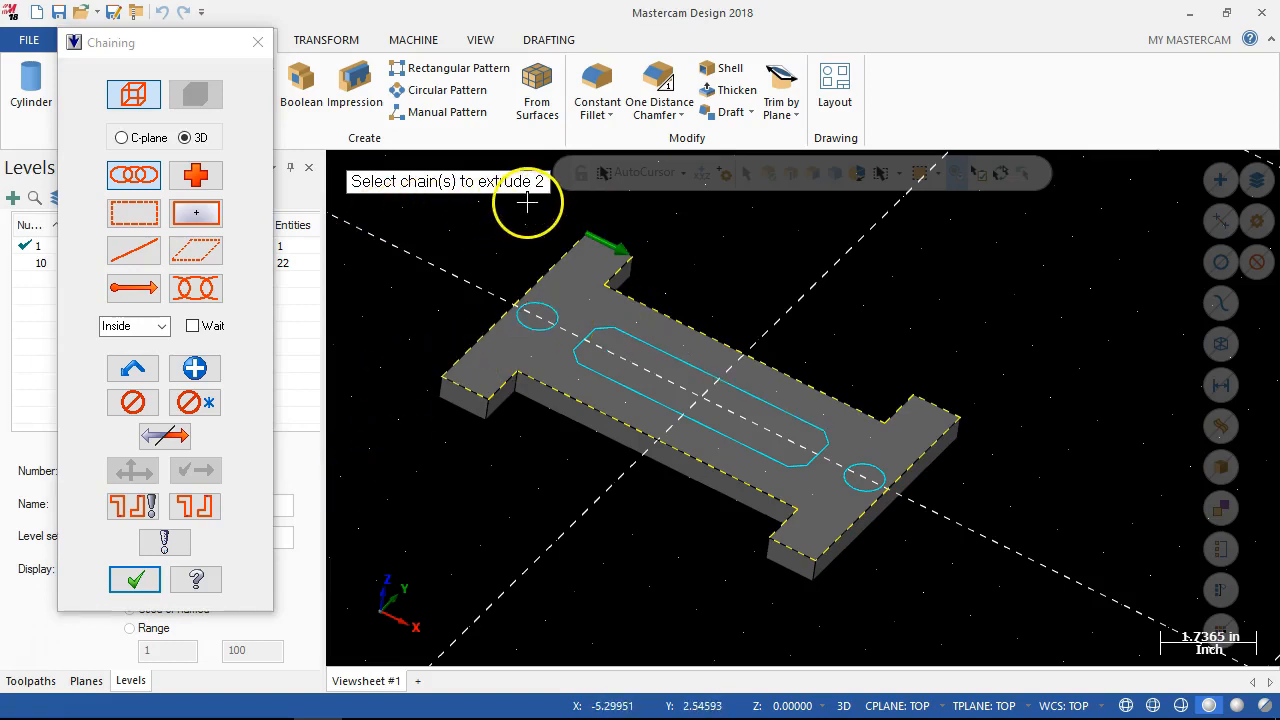
{"action": "left_click", "coordinate": [629, 342]}
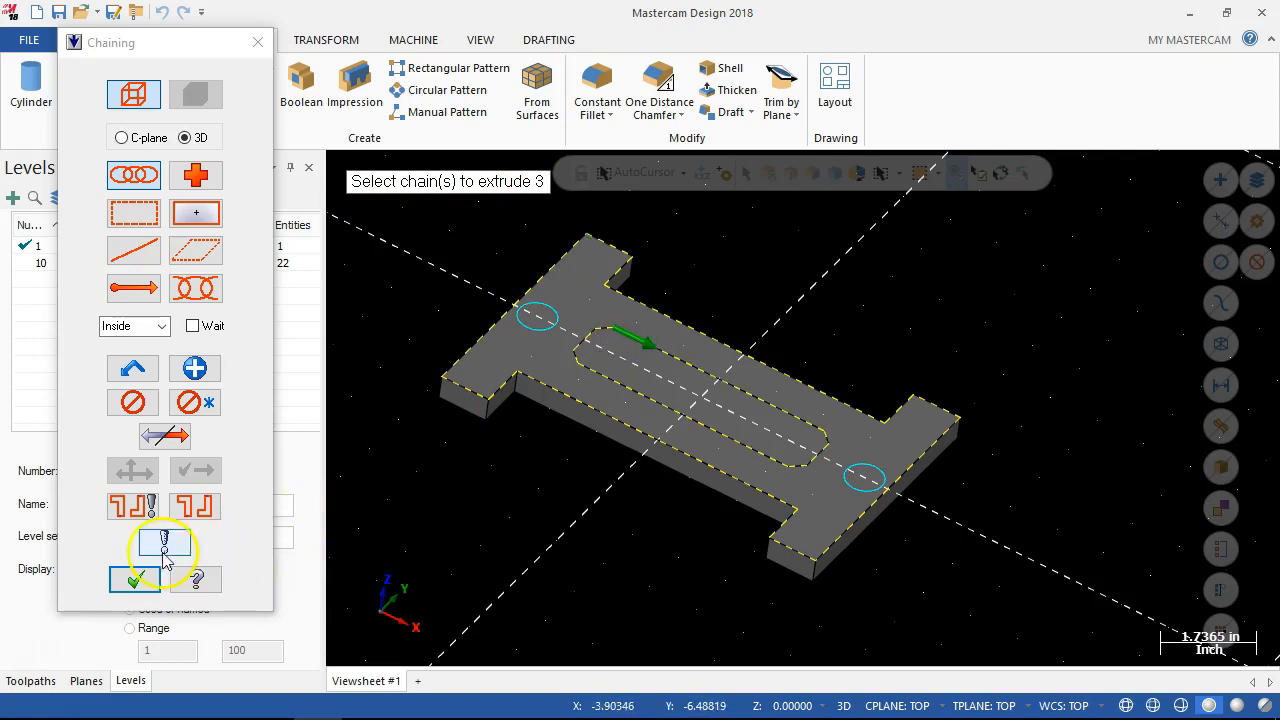
{"action": "left_click", "coordinate": [146, 578]}
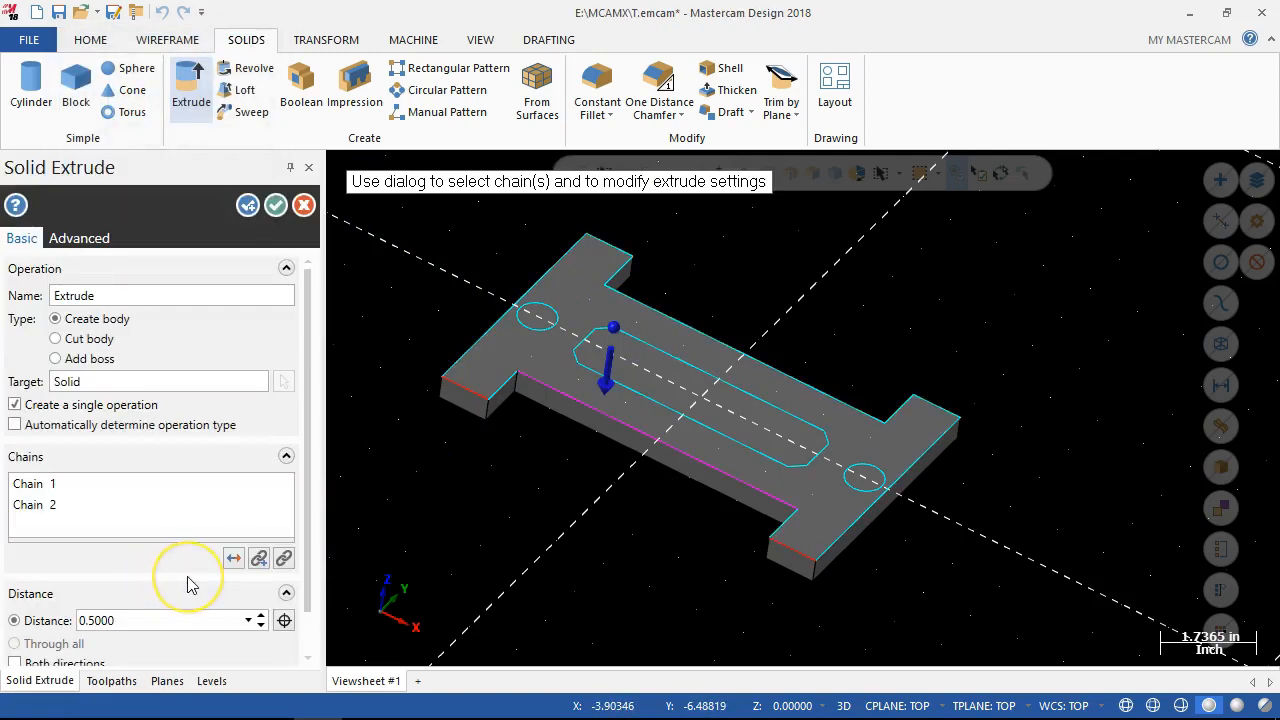
Cut the area between the two chains from the body at distance 0.25, leaving the chamfered rectangle raised.
{"action": "left_click", "coordinate": [56, 339]}
{"action": "left_click", "coordinate": [140, 487]}
{"action": "left_click_drag", "start_coordinate": [307, 426], "coordinate": [311, 504]}
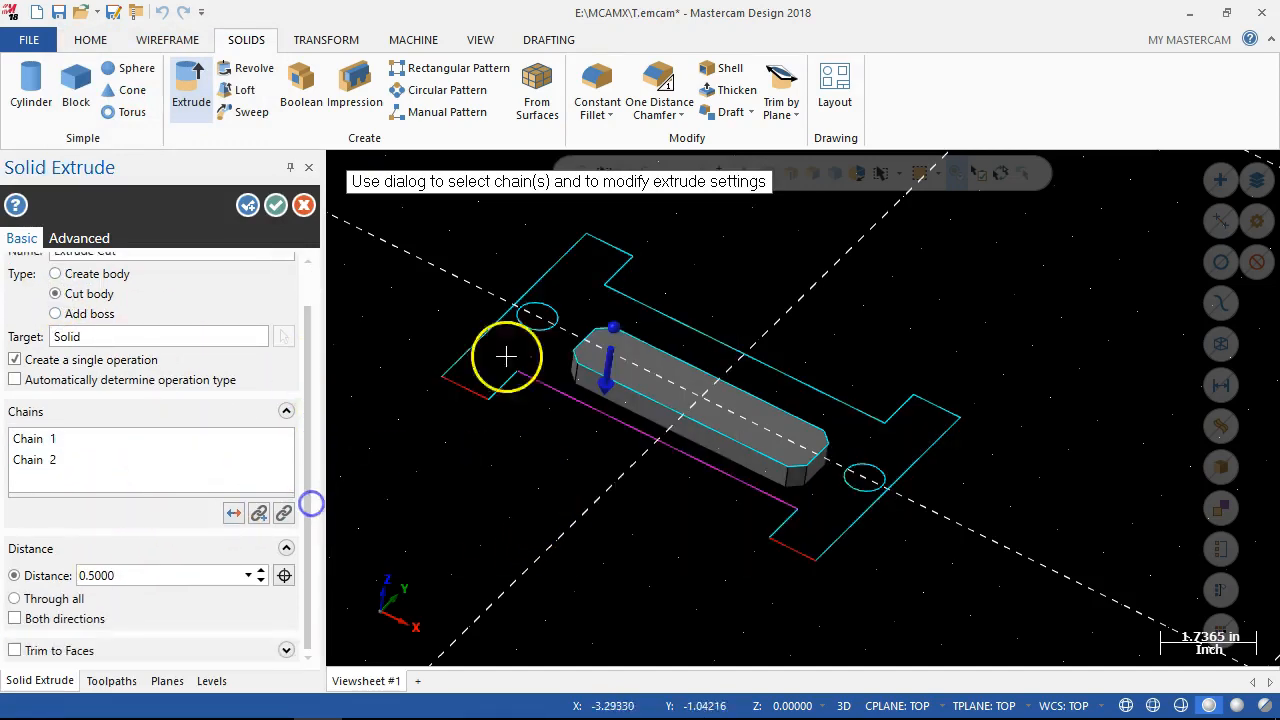
{"action": "left_click", "coordinate": [174, 578]}
{"action": "type", "text": ".25"}
{"action": "key", "text": "Return"}
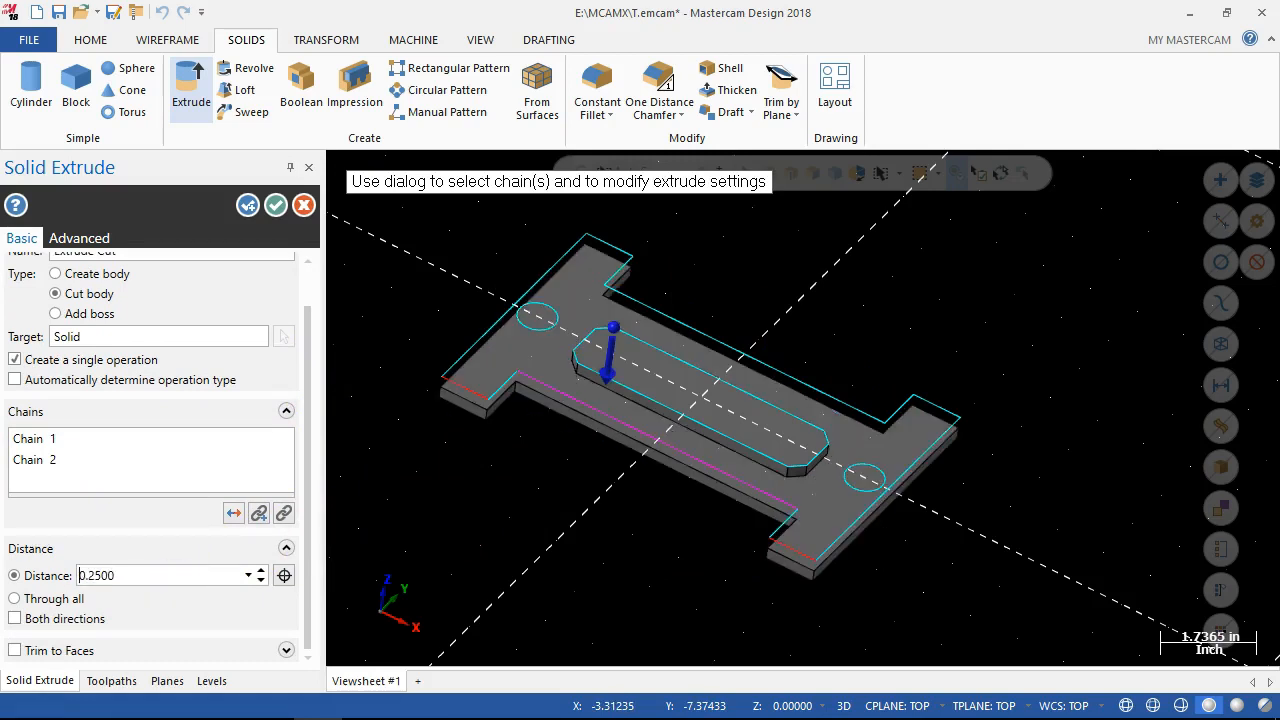
{"action": "middle_click_drag", "start_coordinate": [494, 457], "coordinate": [443, 420]}
{"action": "scroll", "coordinate": [757, 400], "scroll_direction": "up", "scroll_amount": 5}
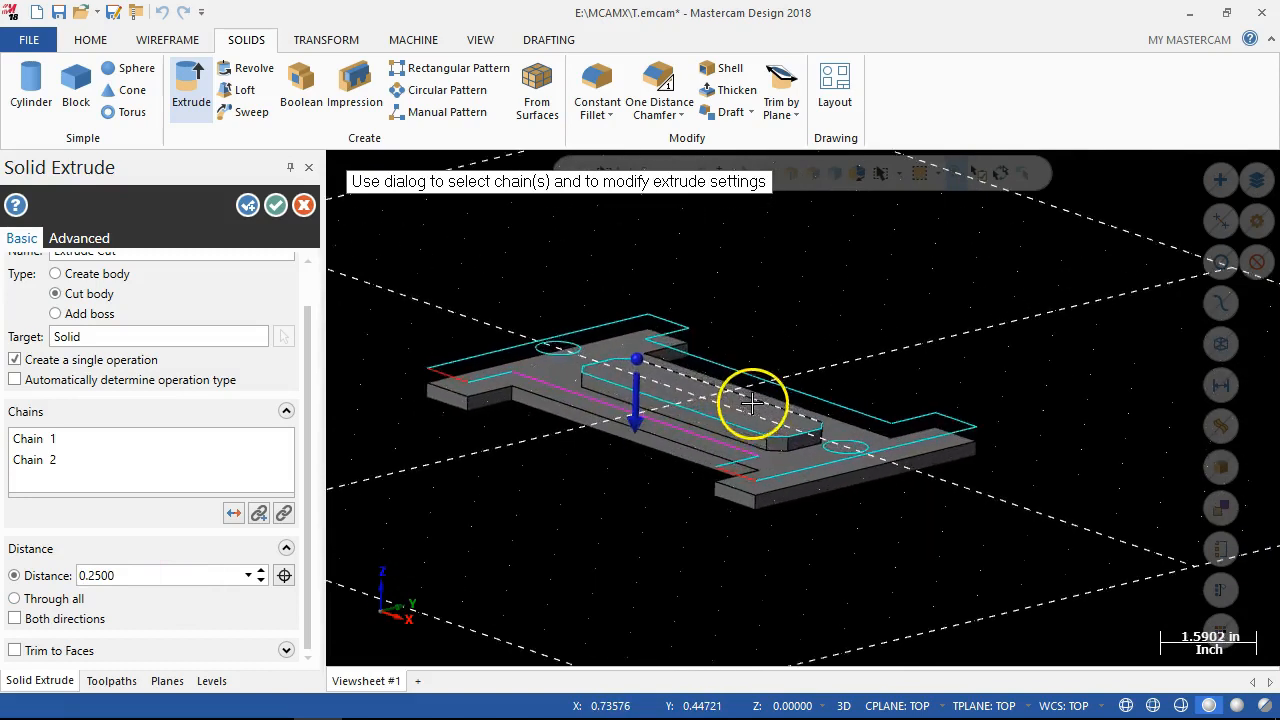
{"action": "scroll", "coordinate": [550, 403], "scroll_direction": "down", "scroll_amount": 2}
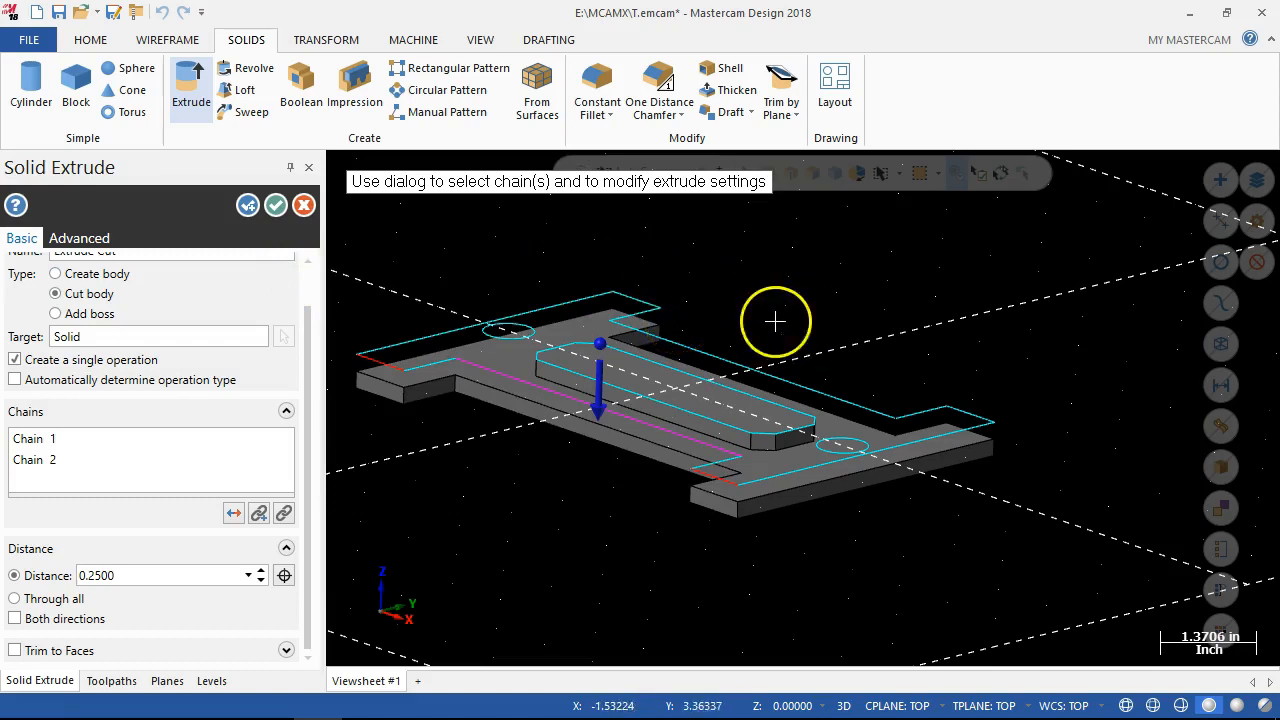
{"action": "left_click", "coordinate": [274, 207]}
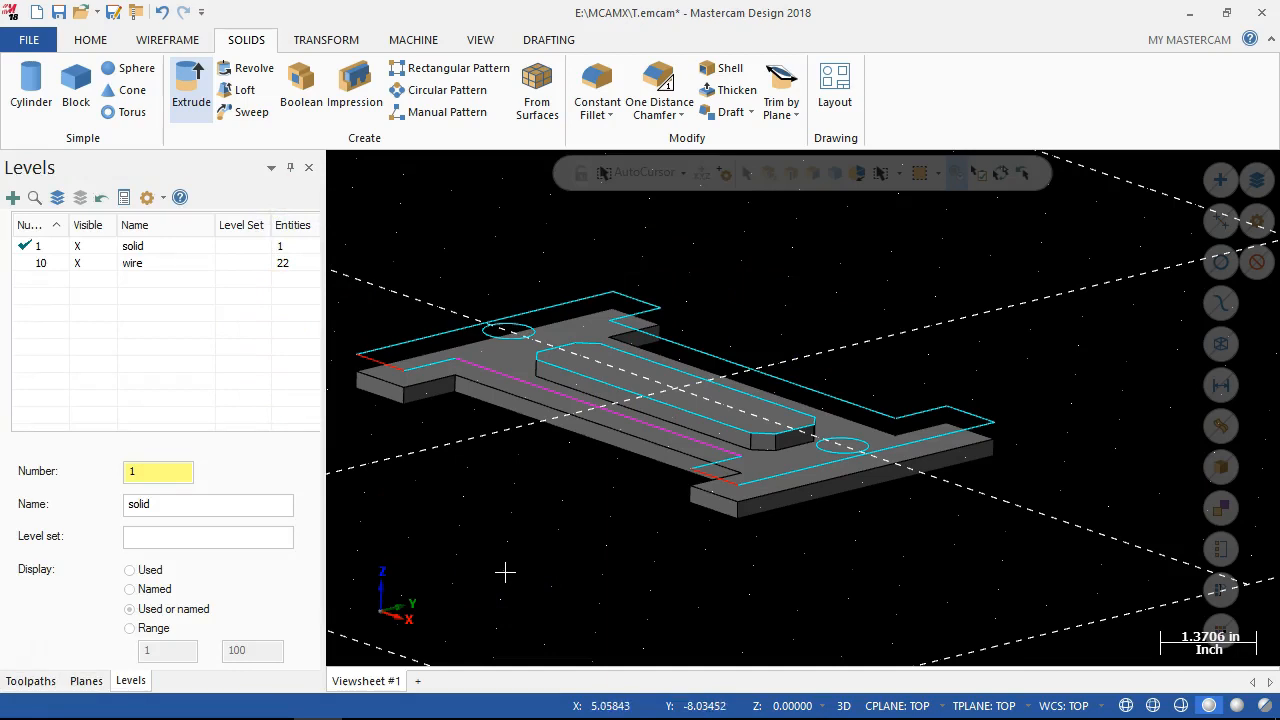
Cut both circles through all of the solid body as holes with an Extrude Cut.
{"action": "key", "text": "super"}
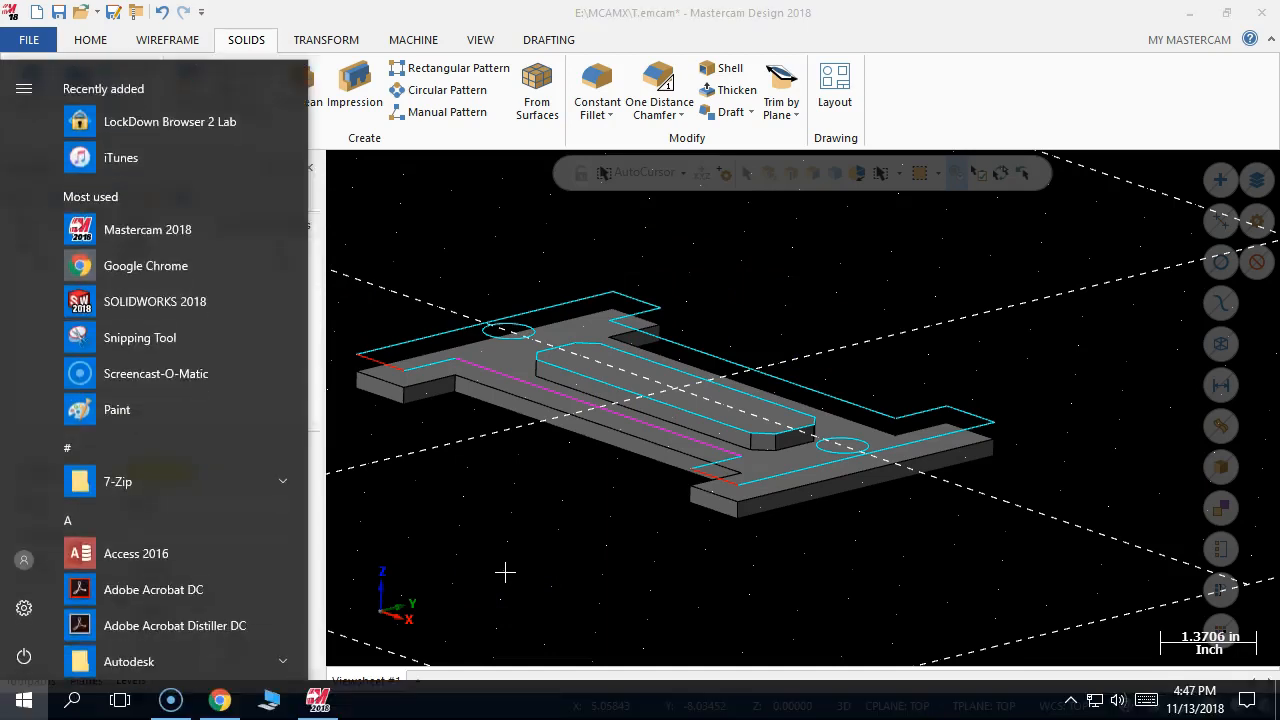
{"action": "key", "text": "super"}
{"action": "key", "text": "alt+1"}
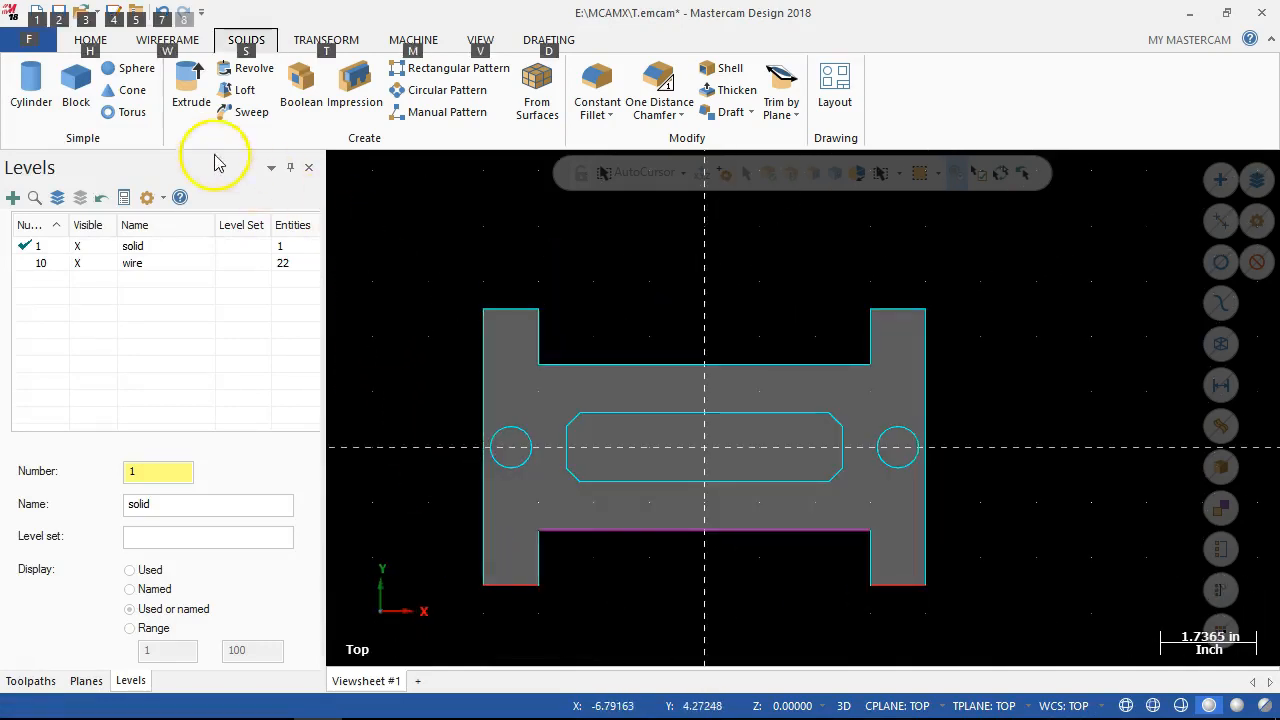
{"action": "left_click", "coordinate": [186, 90]}
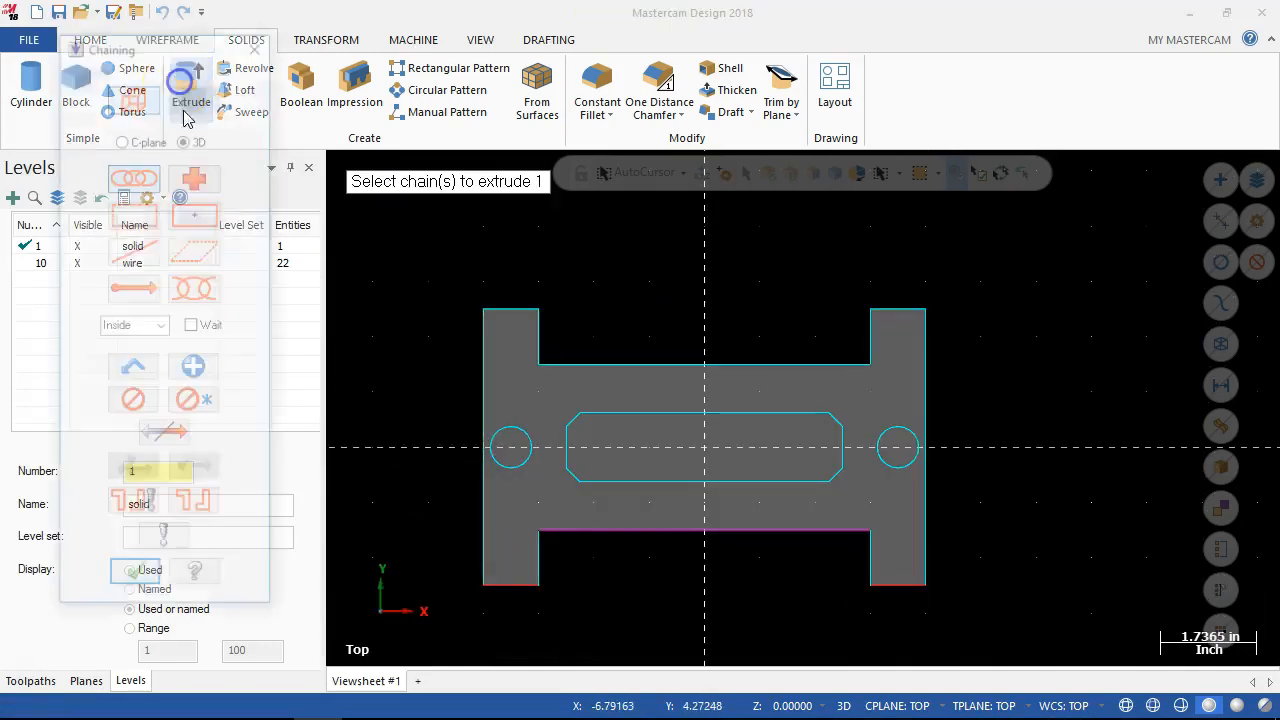
{"action": "left_click", "coordinate": [525, 460]}
{"action": "left_click", "coordinate": [912, 460]}
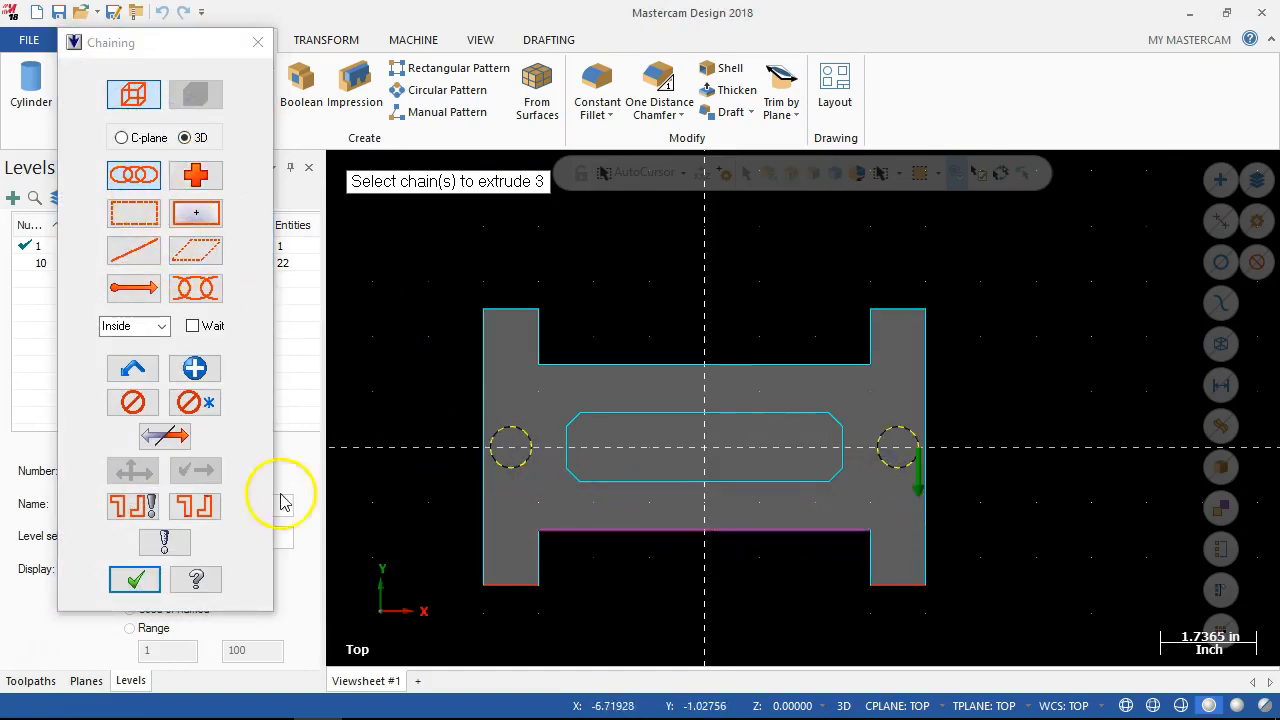
{"action": "left_click", "coordinate": [137, 579]}
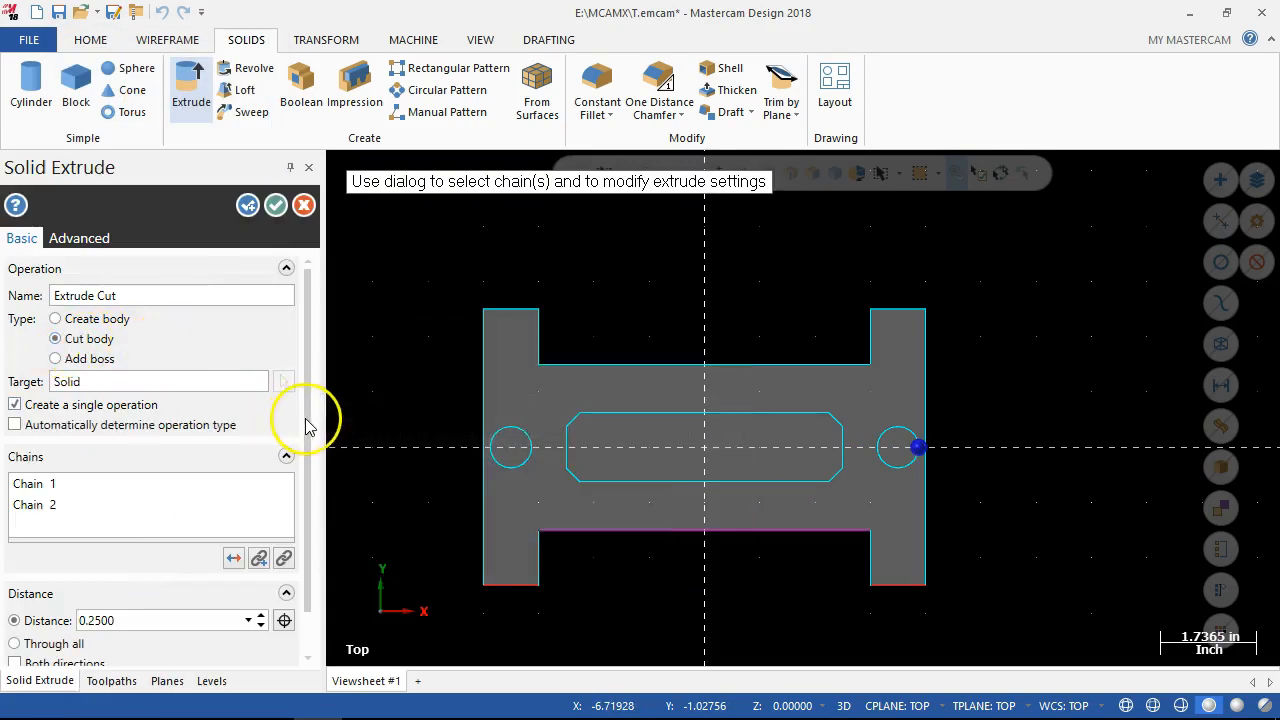
{"action": "scroll", "coordinate": [308, 430], "scroll_direction": "down", "scroll_amount": 1}
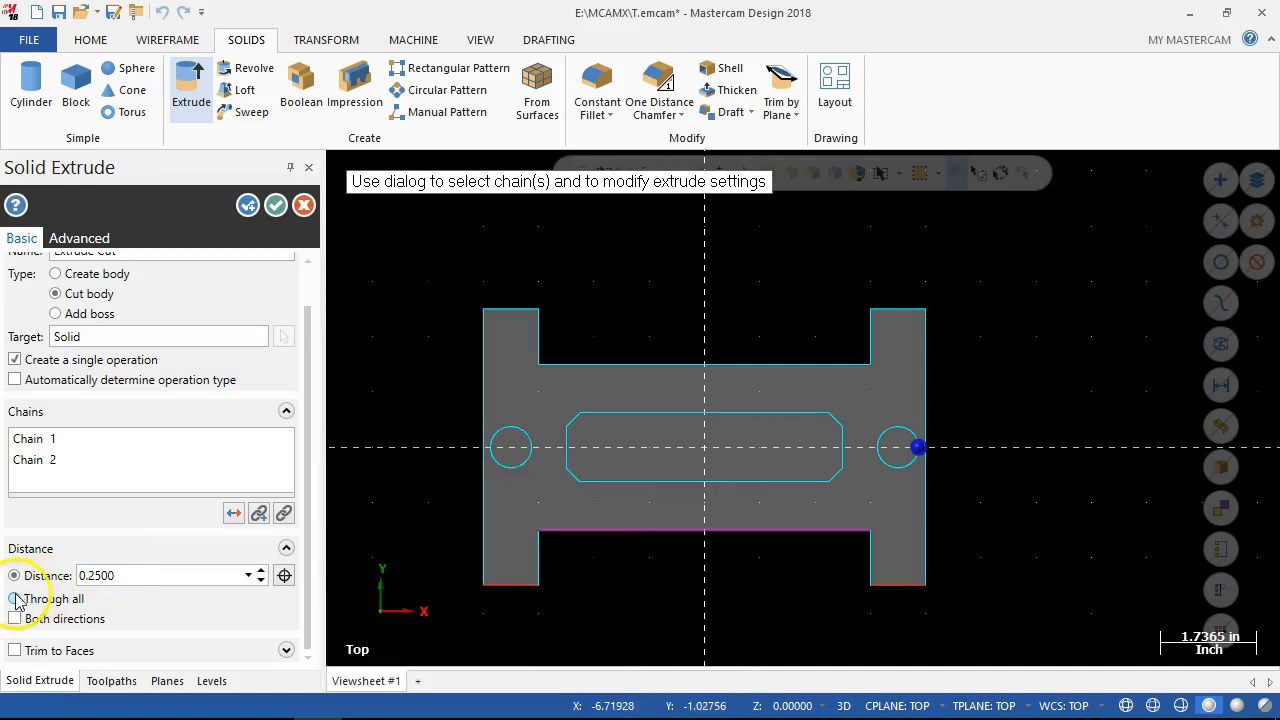
{"action": "left_click", "coordinate": [16, 600]}
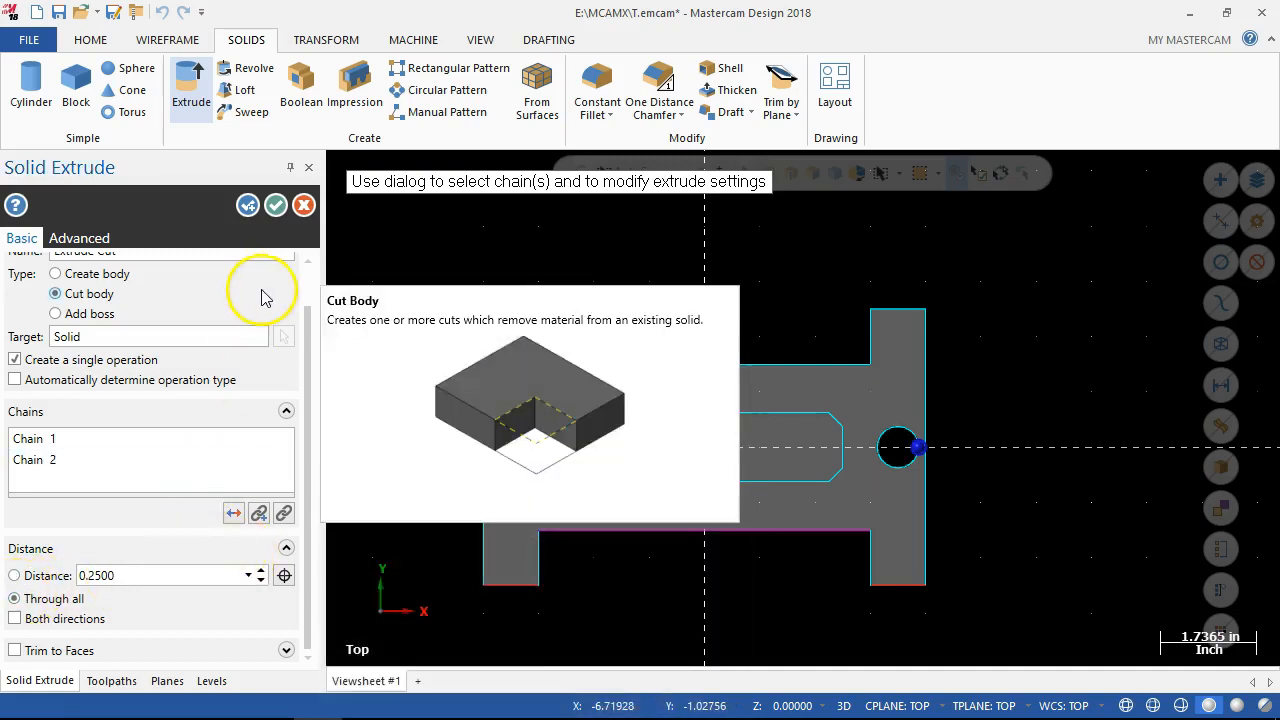
{"action": "left_click", "coordinate": [276, 212]}
{"action": "middle_click_drag", "start_coordinate": [497, 289], "coordinate": [440, 212]}
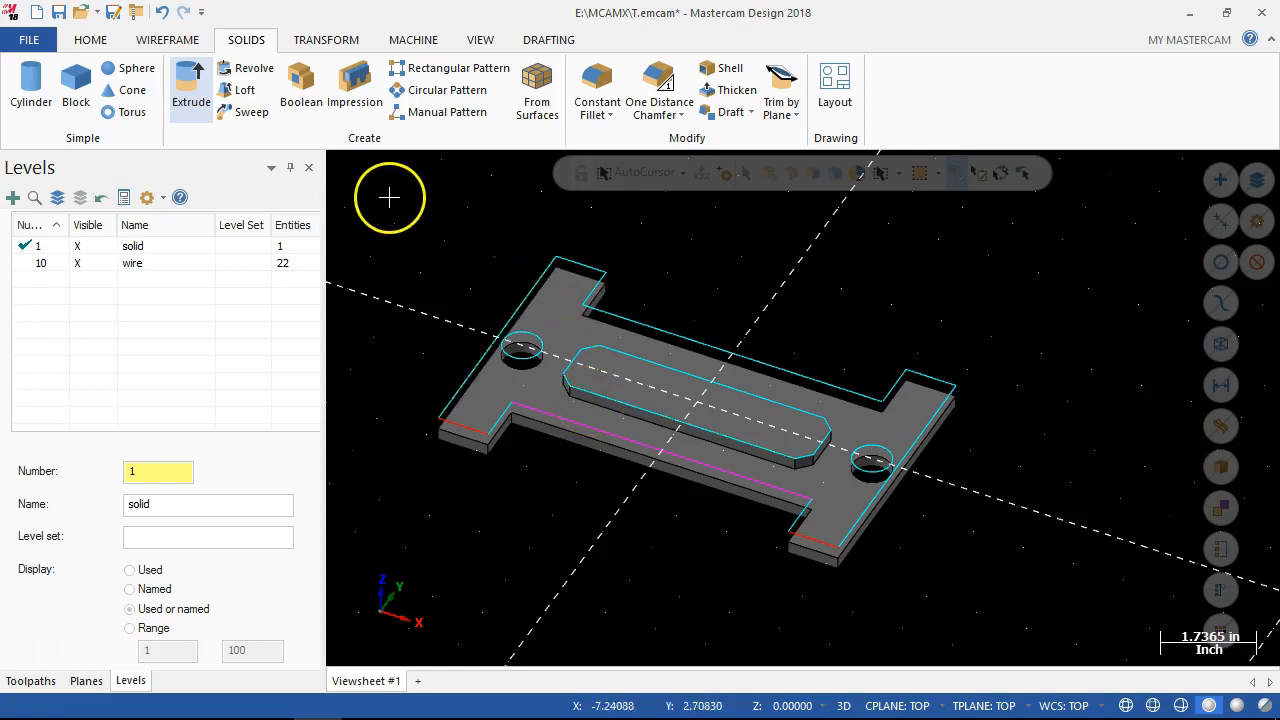
{"action": "left_click", "coordinate": [303, 92]}
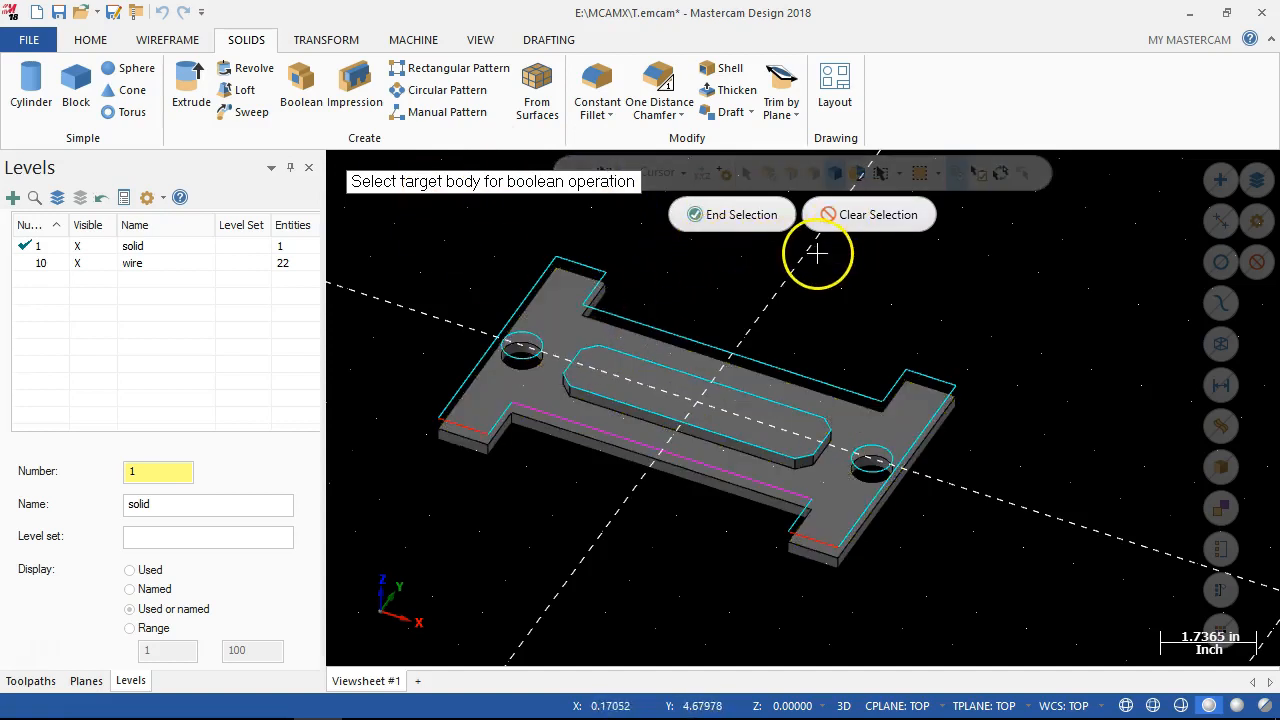
{"action": "key", "text": "Escape"}
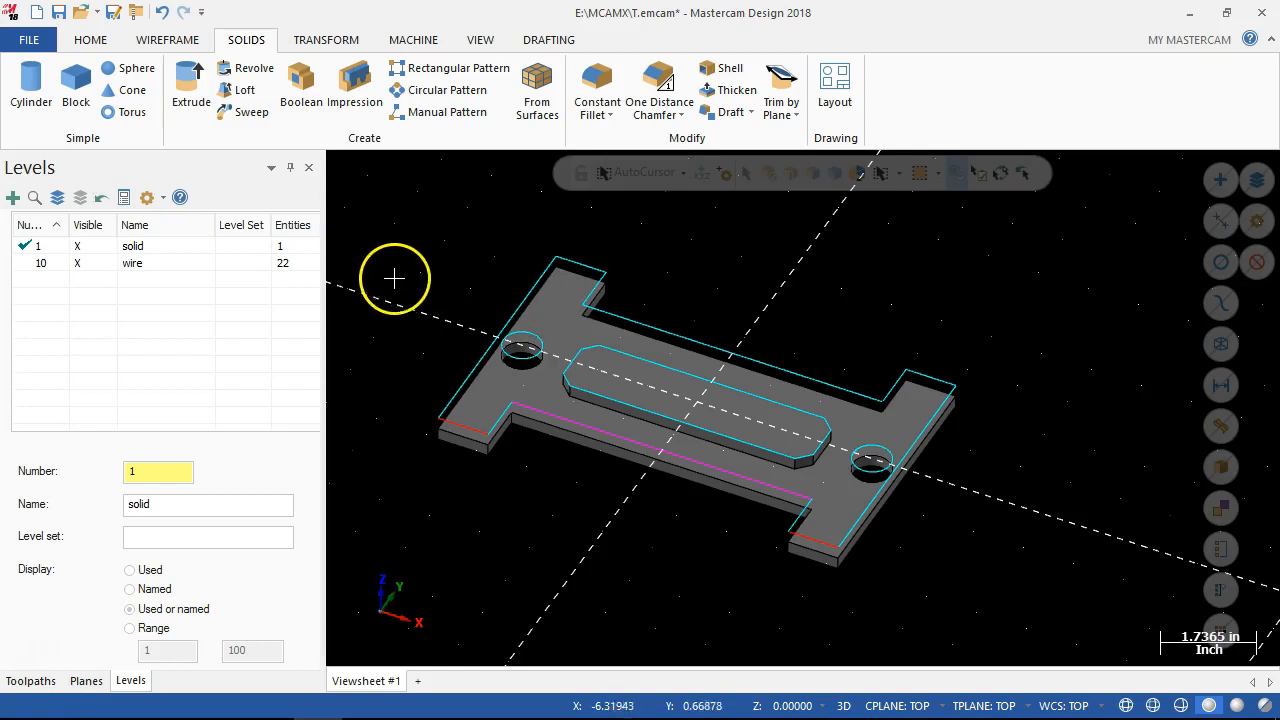
{"action": "left_click", "coordinate": [300, 88]}
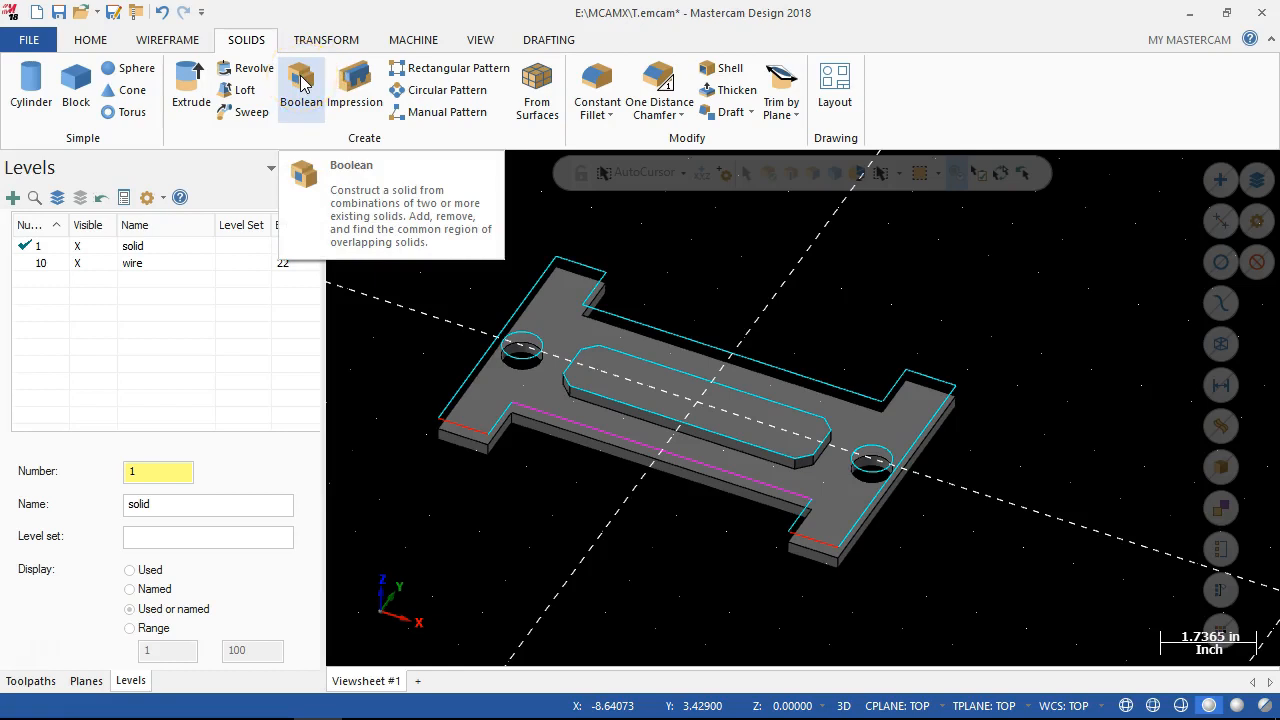
{"action": "left_click", "coordinate": [384, 291]}
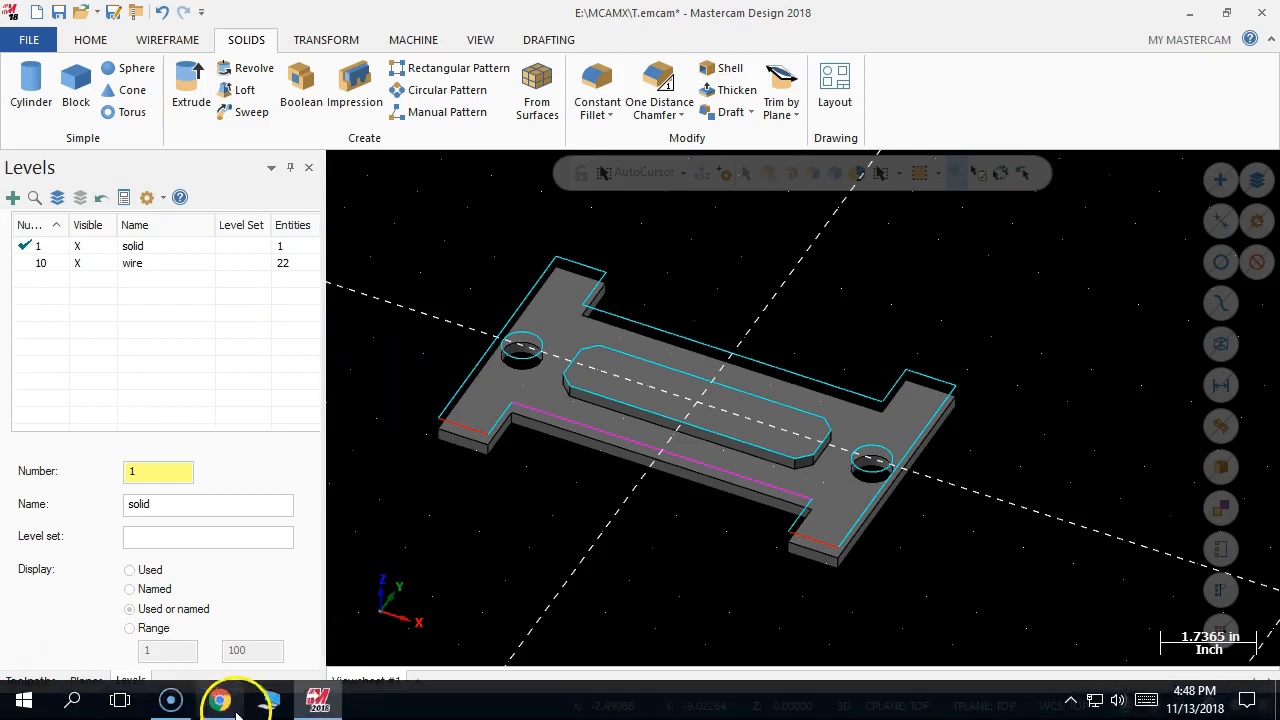
Check the hole chamfer size in the assignment drawing and chamfer the top edges of both holes at a distance of 0.1.
{"action": "left_click", "coordinate": [220, 700]}
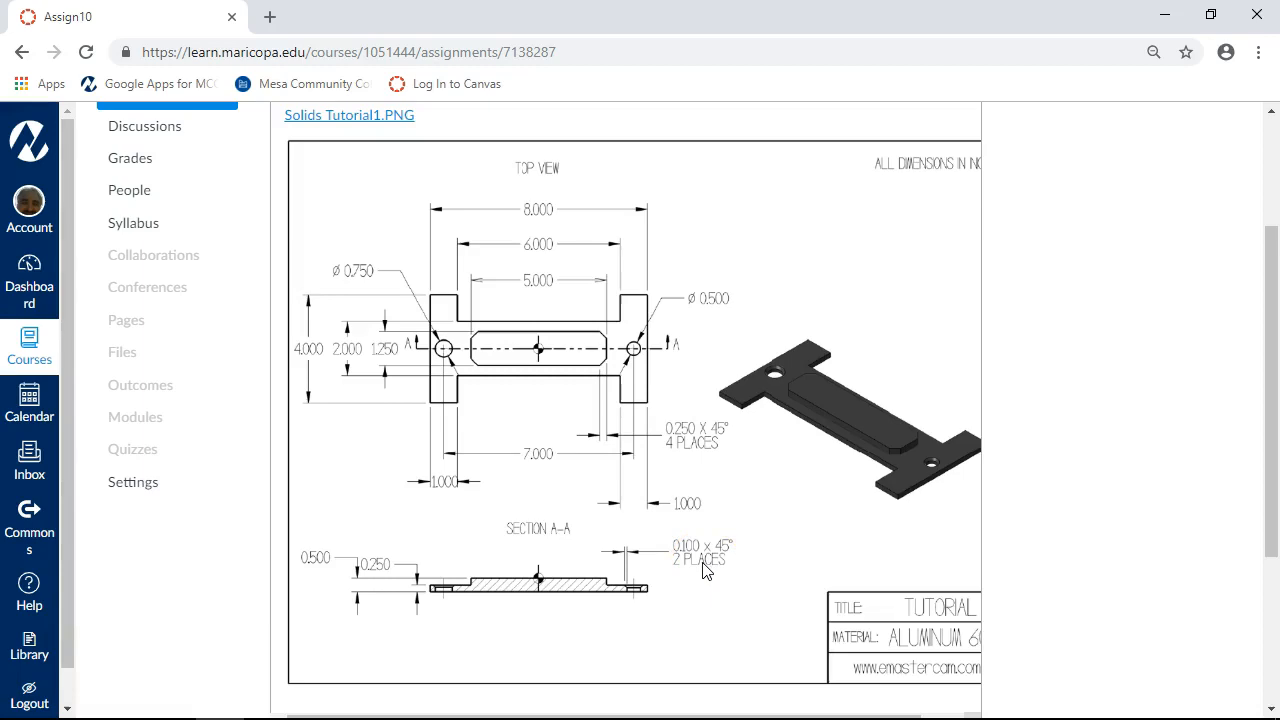
{"action": "left_click", "coordinate": [1164, 15]}
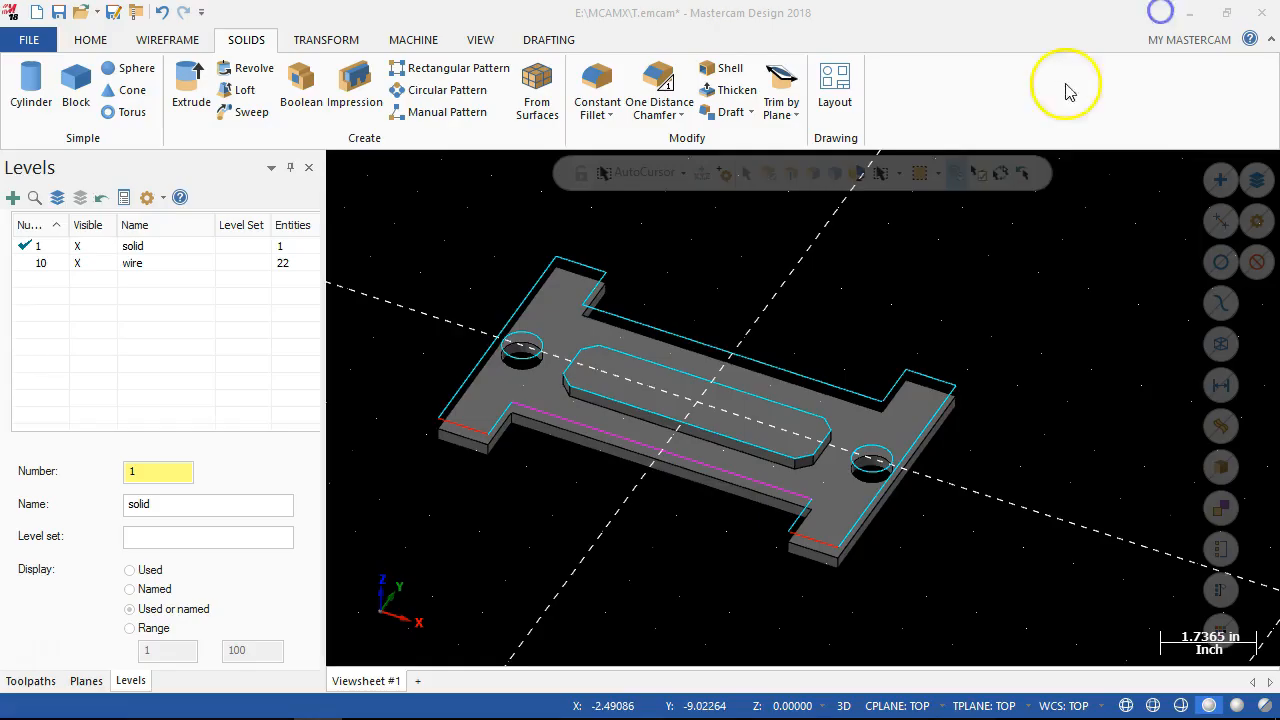
{"action": "scroll", "coordinate": [546, 400], "scroll_direction": "up", "scroll_amount": 3}
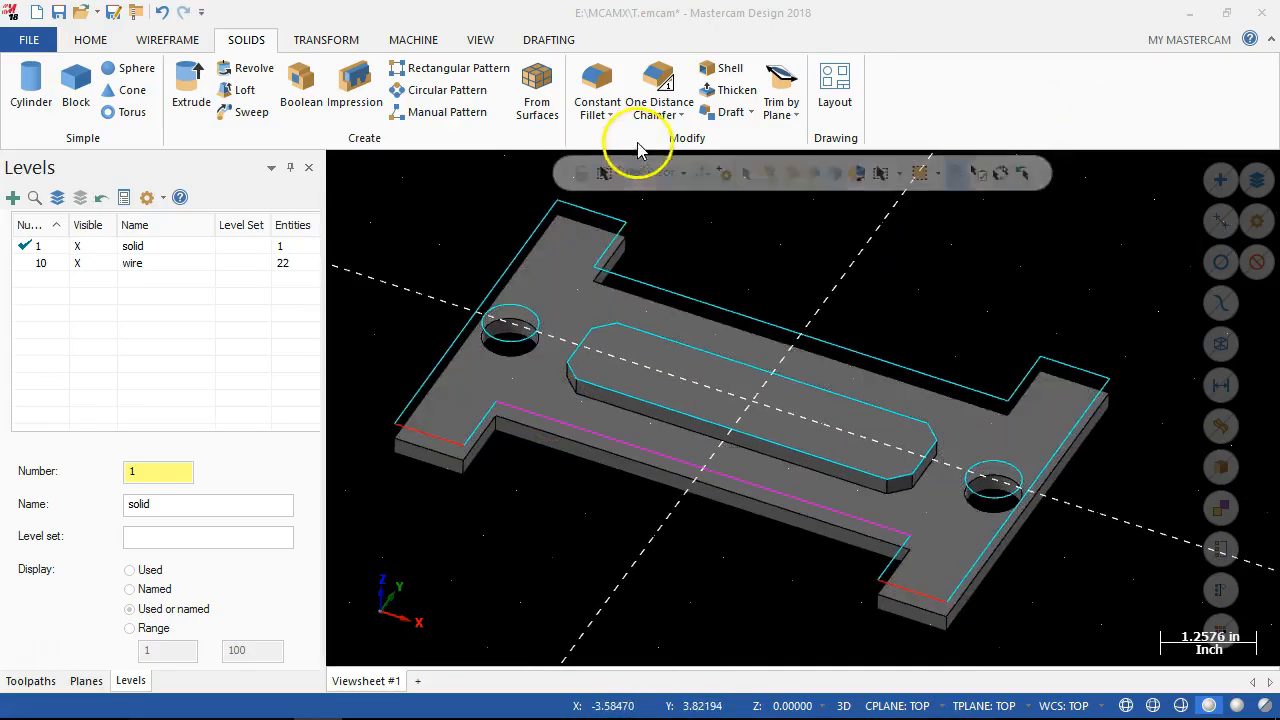
{"action": "left_click", "coordinate": [660, 88]}
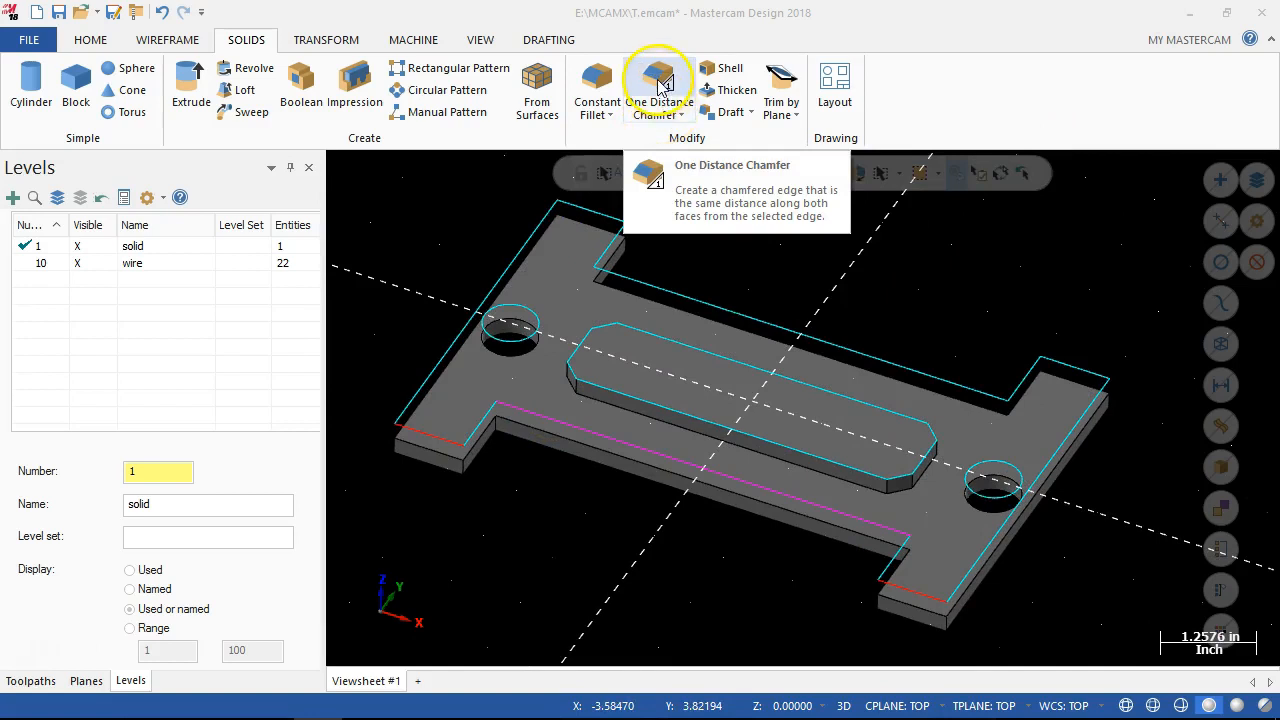
{"action": "left_click_drag", "start_coordinate": [97, 210], "coordinate": [205, 180]}
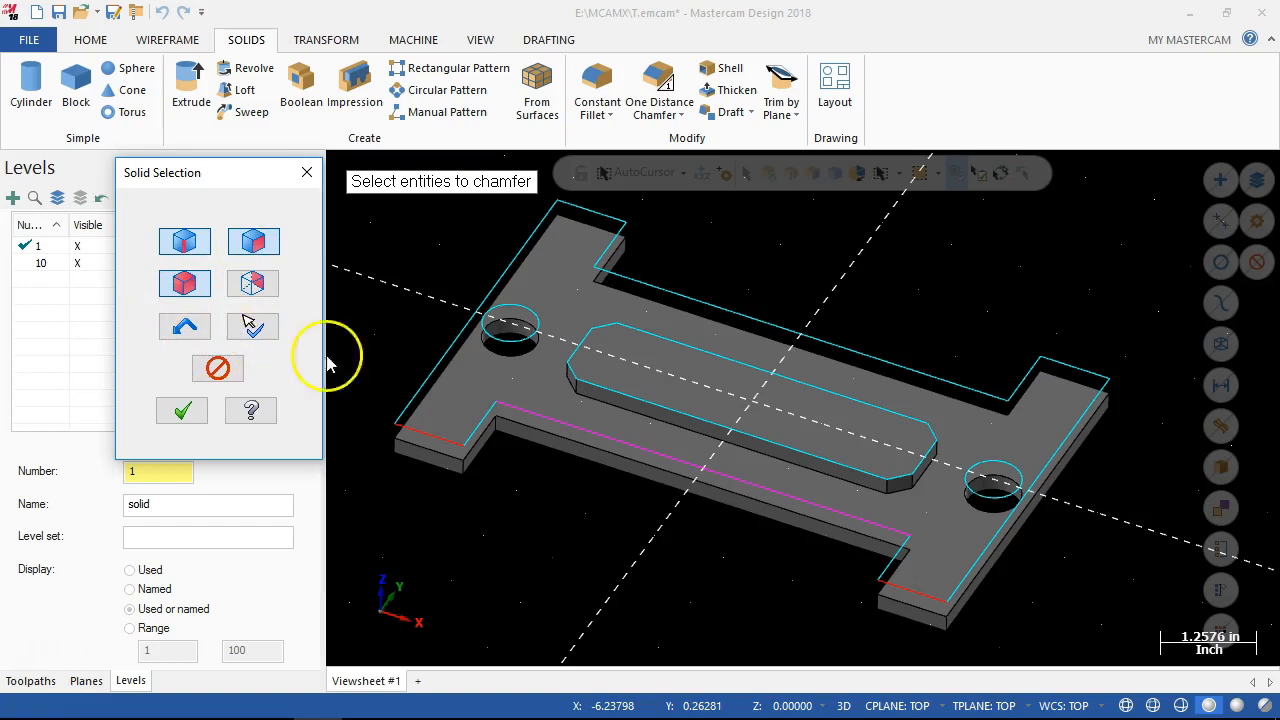
{"action": "left_click", "coordinate": [515, 330]}
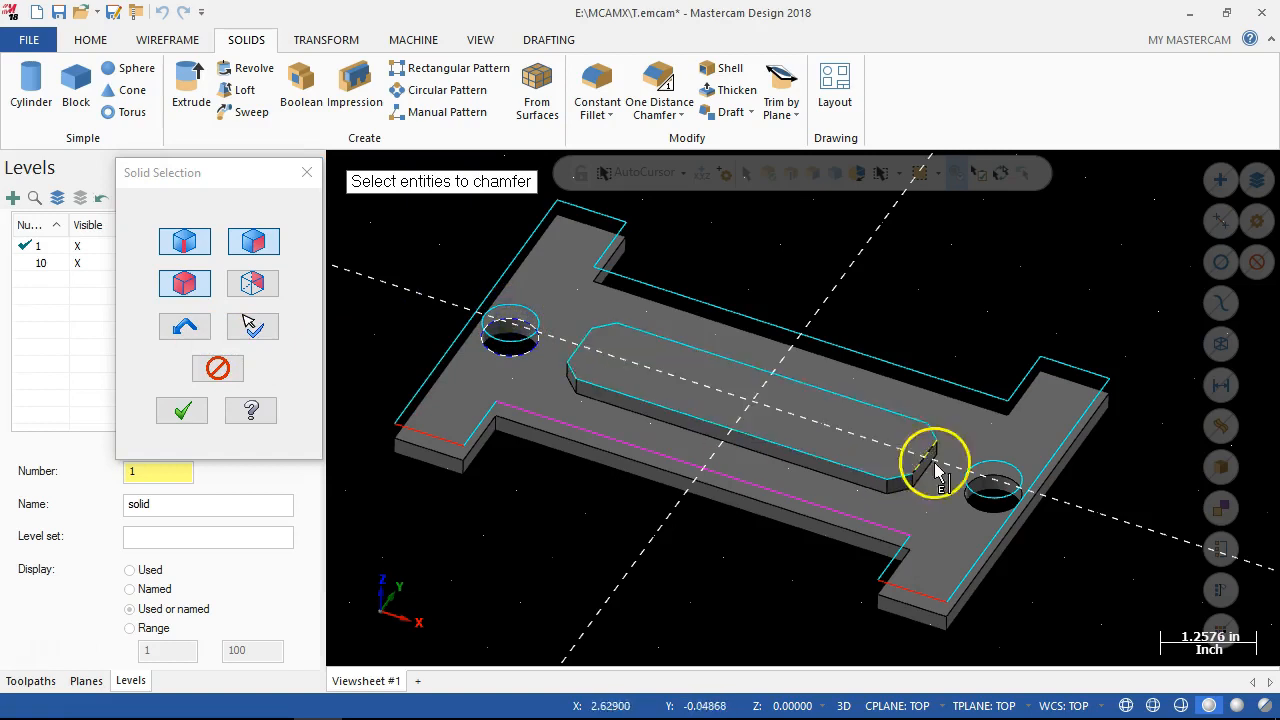
{"action": "left_click", "coordinate": [988, 482]}
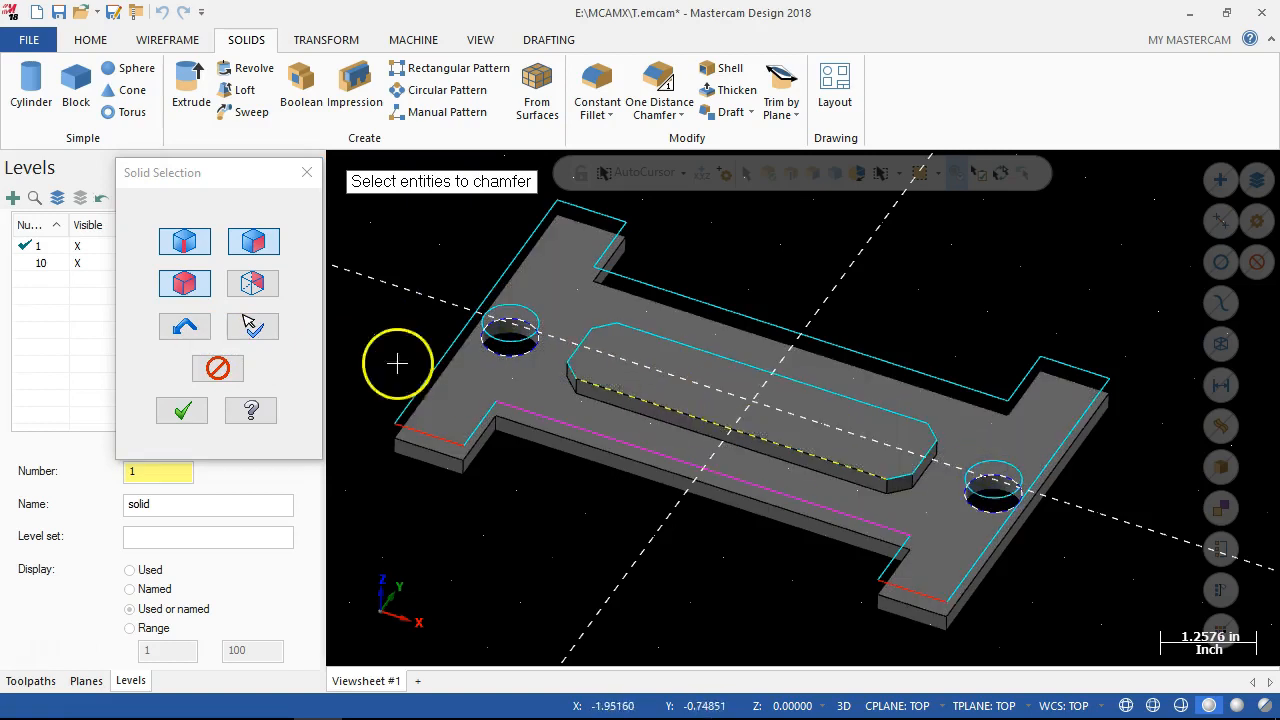
{"action": "left_click", "coordinate": [183, 412]}
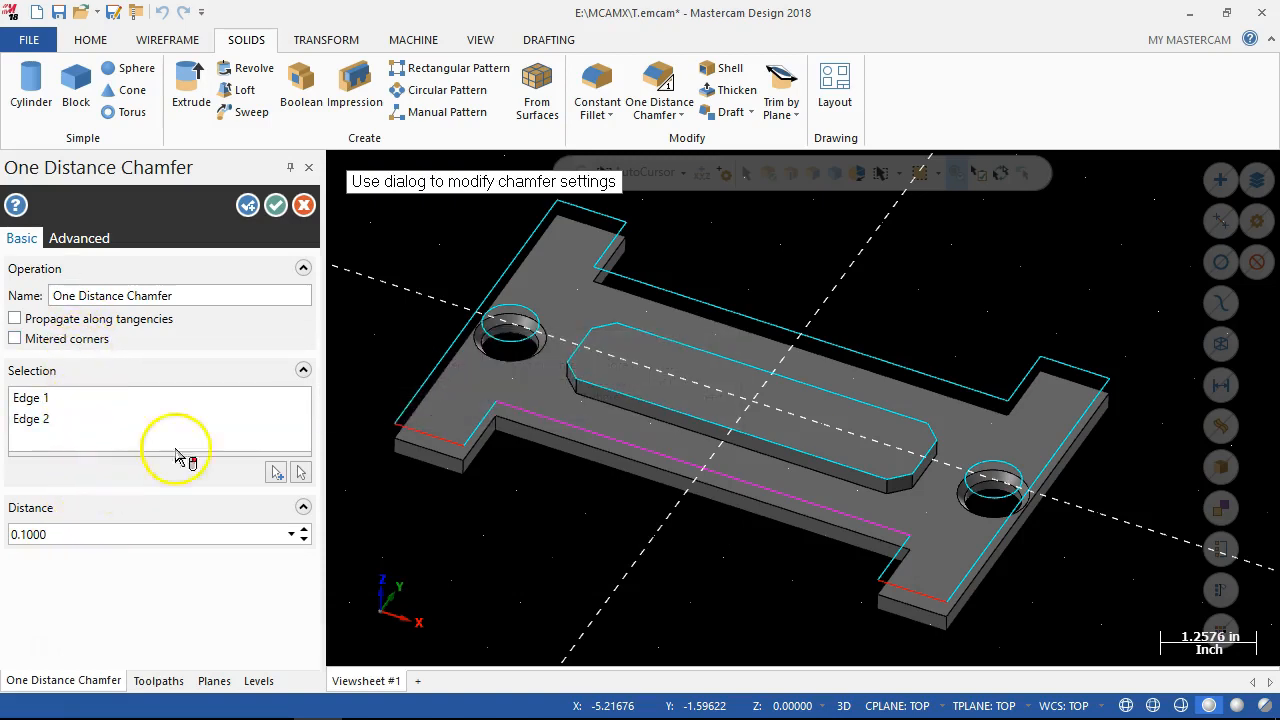
{"action": "left_click", "coordinate": [276, 206]}
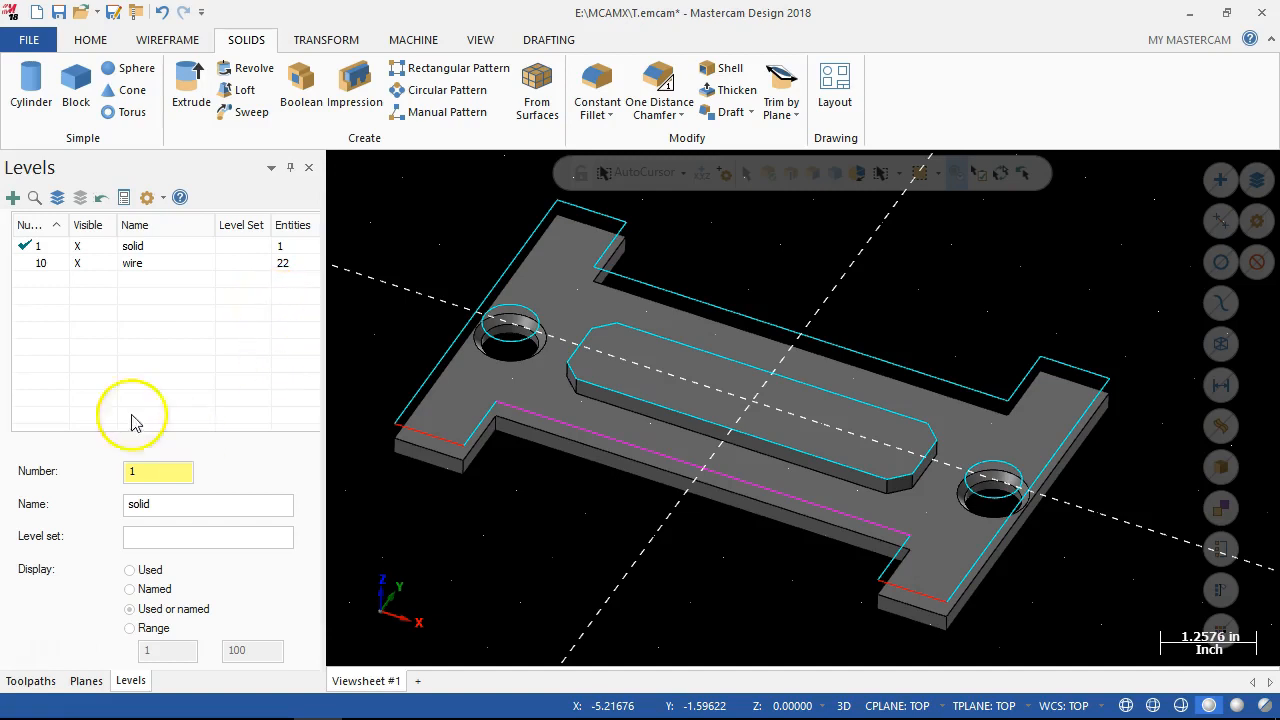
Create level 20 named slot as the active level and hide the solid level.
{"action": "left_click", "coordinate": [83, 247]}
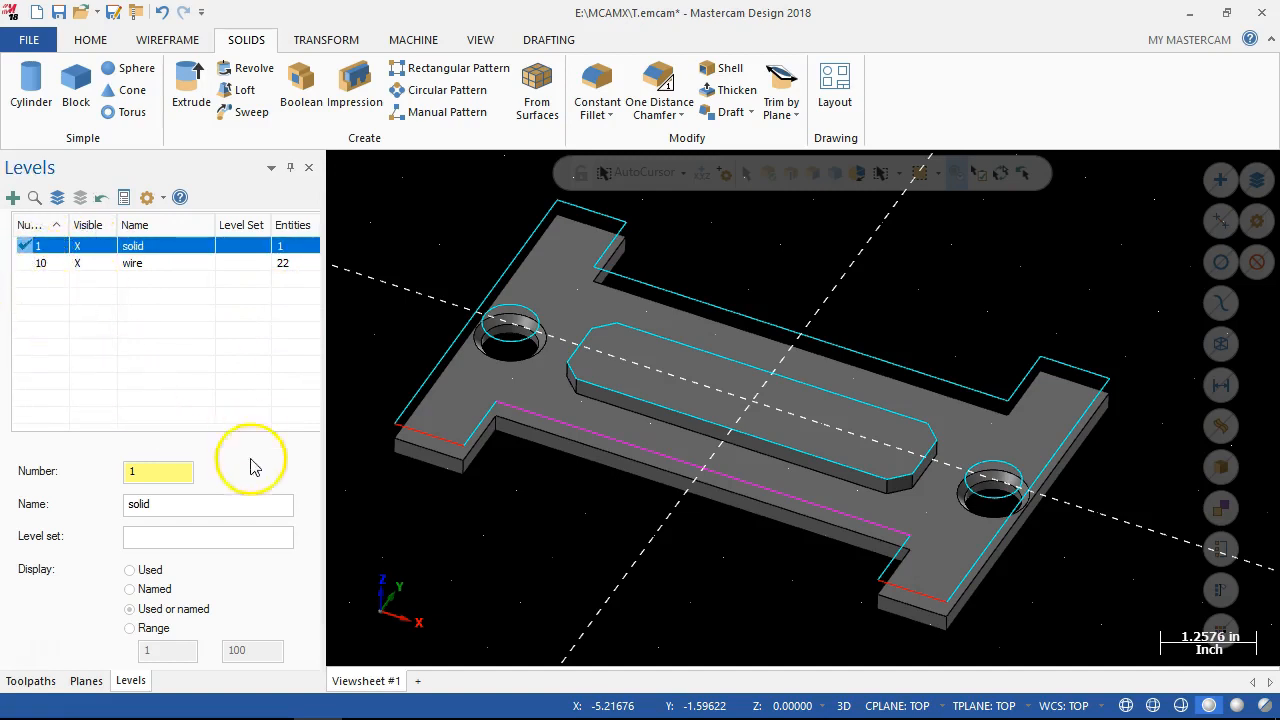
{"action": "left_click", "coordinate": [147, 471]}
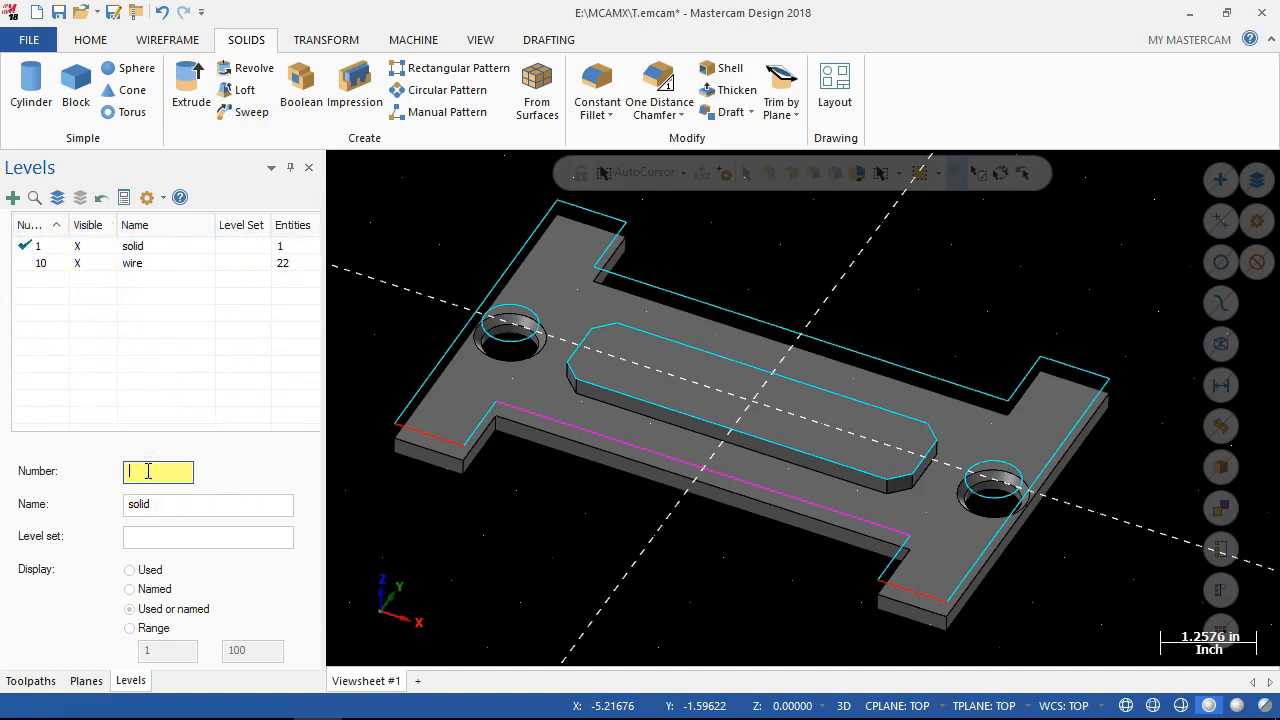
{"action": "type", "text": "20"}
{"action": "key", "text": "Return"}
{"action": "left_click", "coordinate": [147, 505]}
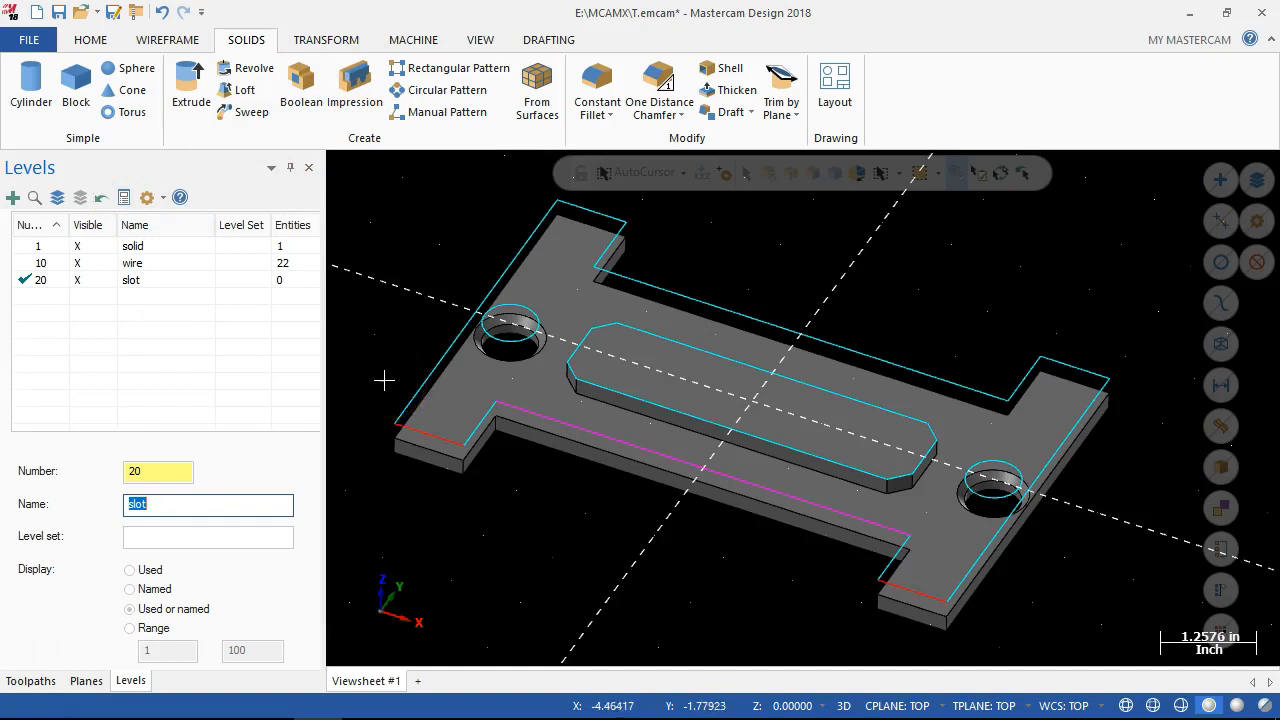
{"action": "left_click", "coordinate": [79, 246]}
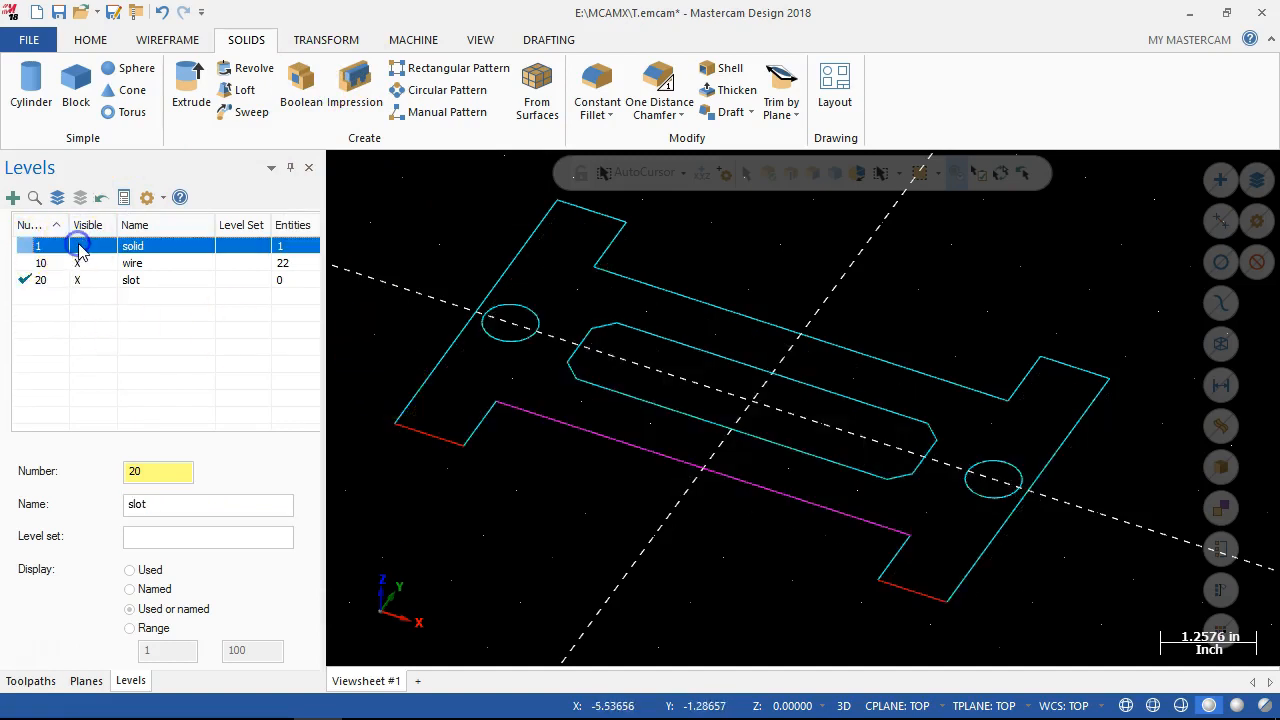
{"action": "middle_click_drag", "start_coordinate": [457, 634], "coordinate": [597, 618]}
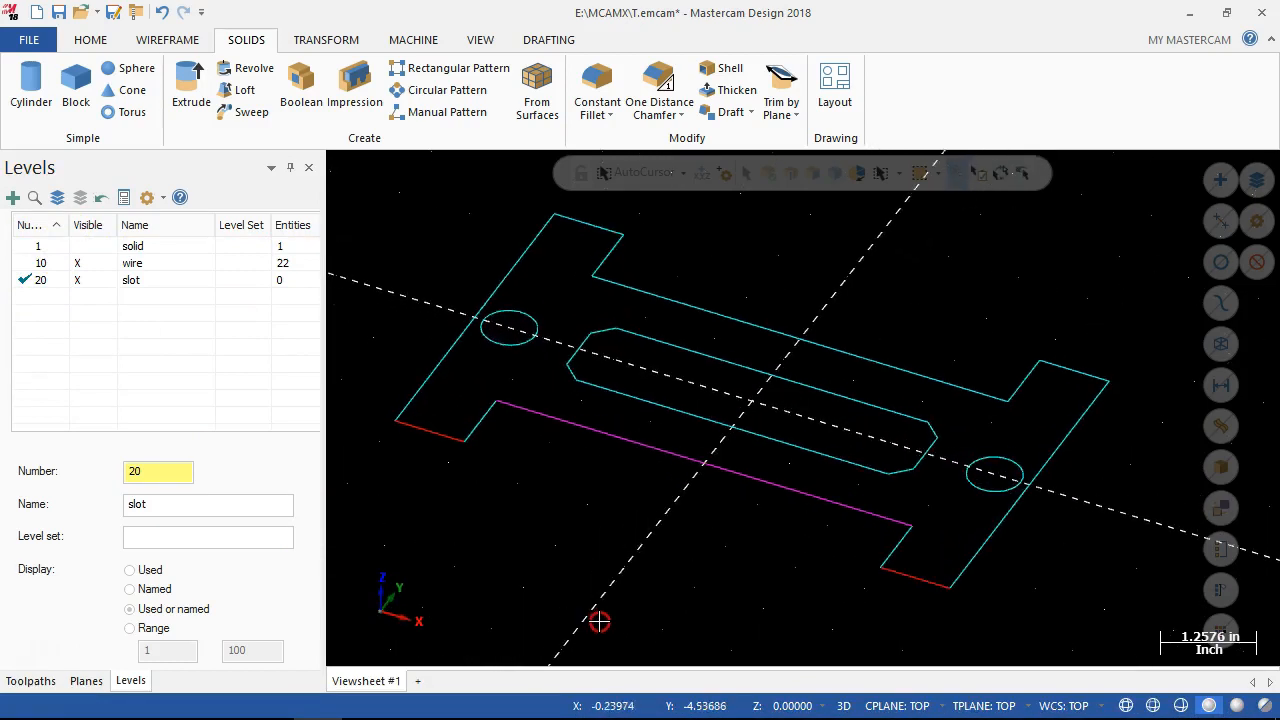
{"action": "left_click", "coordinate": [30, 96]}
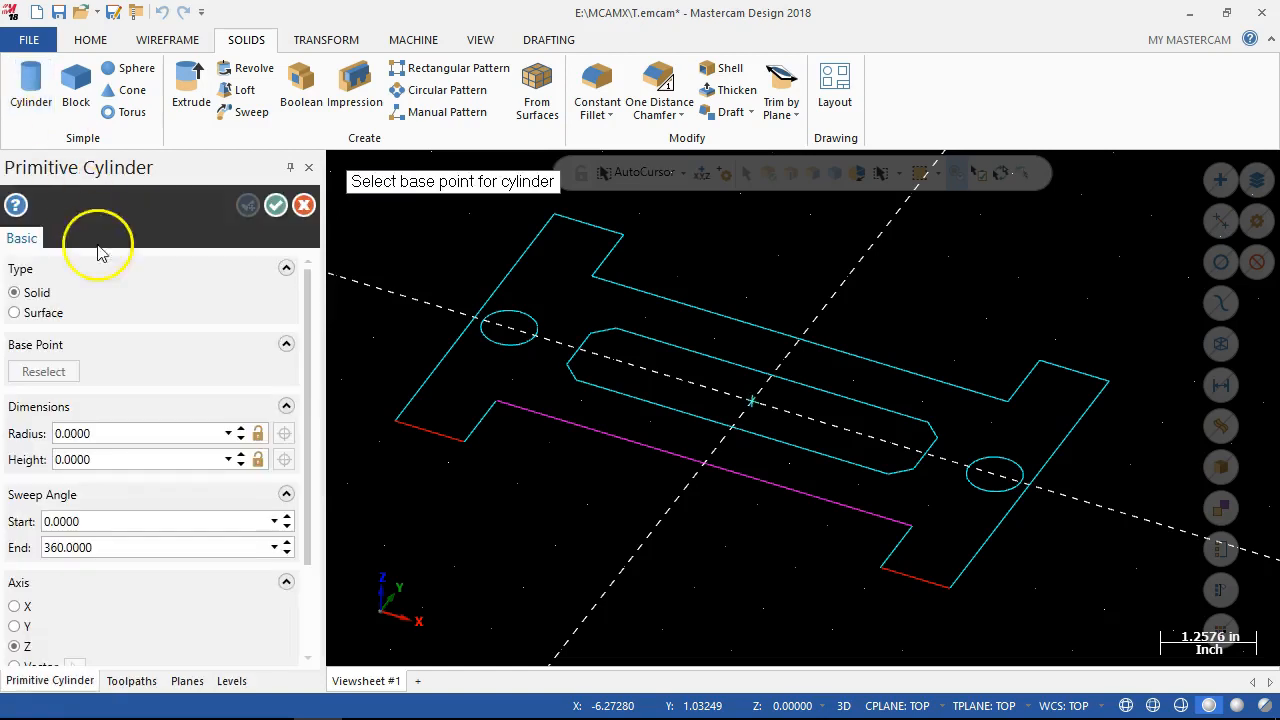
{"action": "left_click", "coordinate": [96, 434]}
{"action": "left_click", "coordinate": [120, 428]}
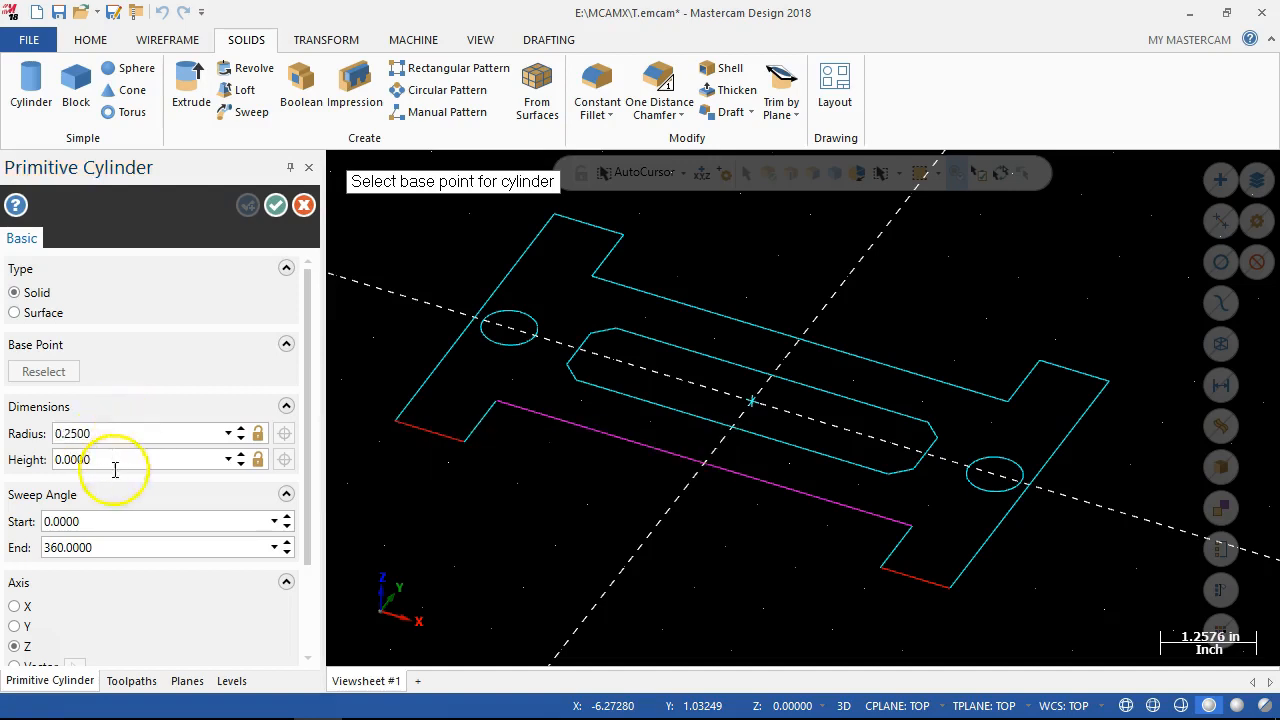
{"action": "left_click_drag", "start_coordinate": [309, 430], "coordinate": [300, 531]}
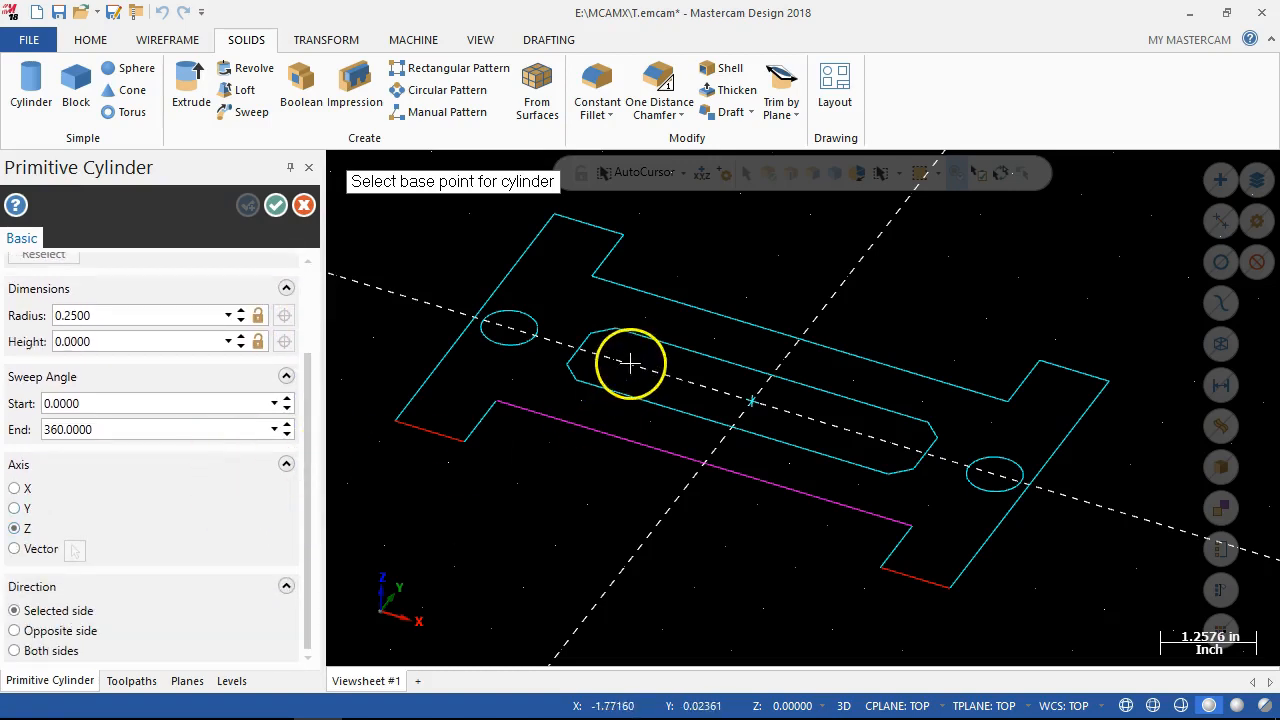
{"action": "left_click", "coordinate": [15, 488]}
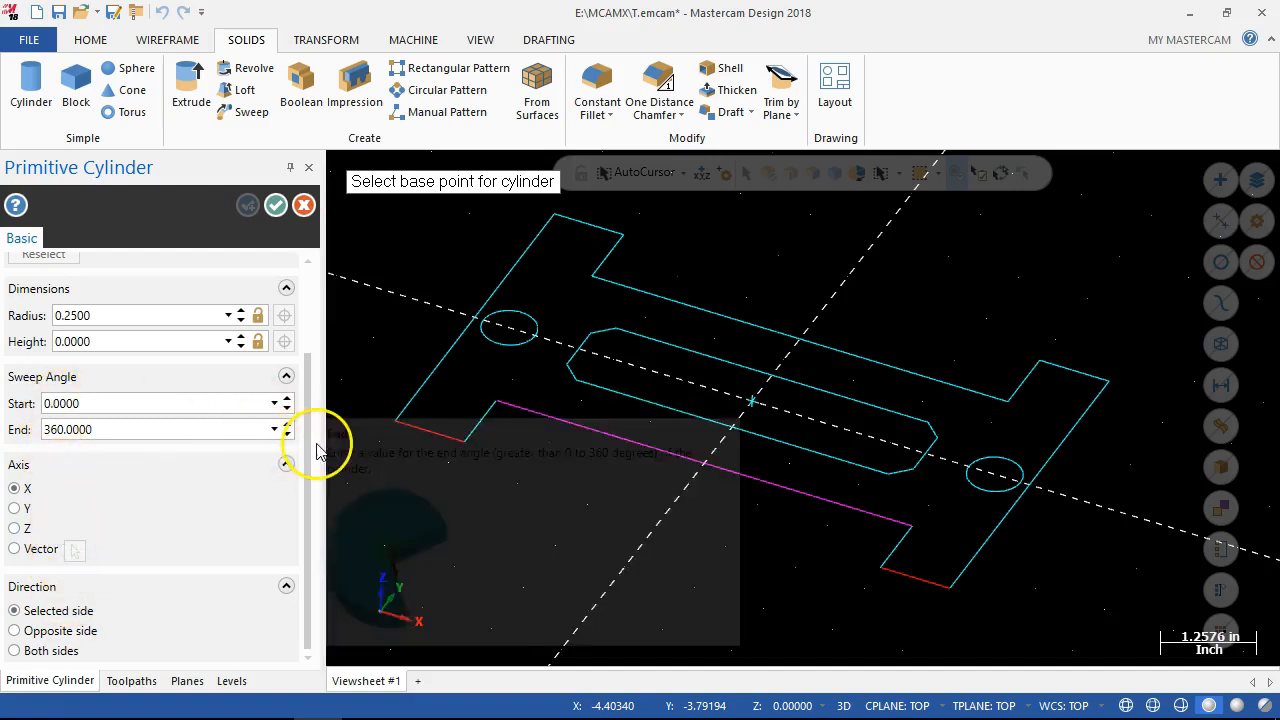
{"action": "left_click_drag", "start_coordinate": [309, 434], "coordinate": [311, 331]}
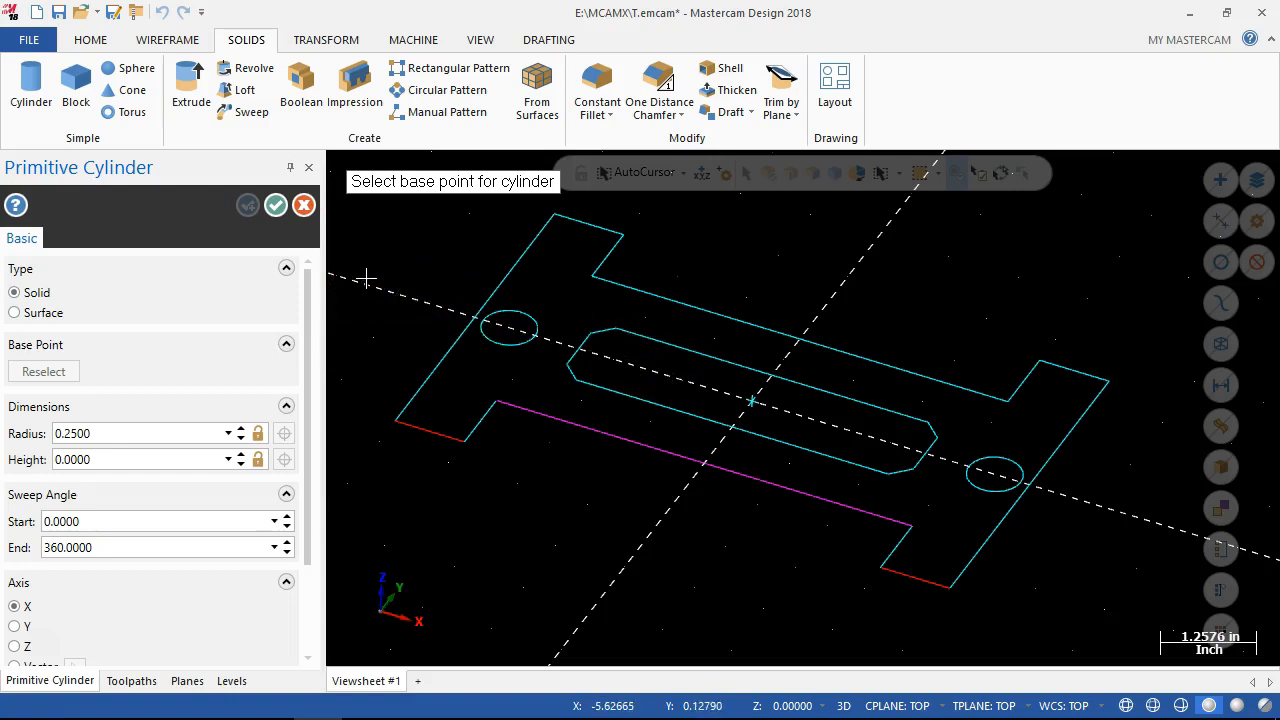
{"action": "left_click", "coordinate": [392, 248]}
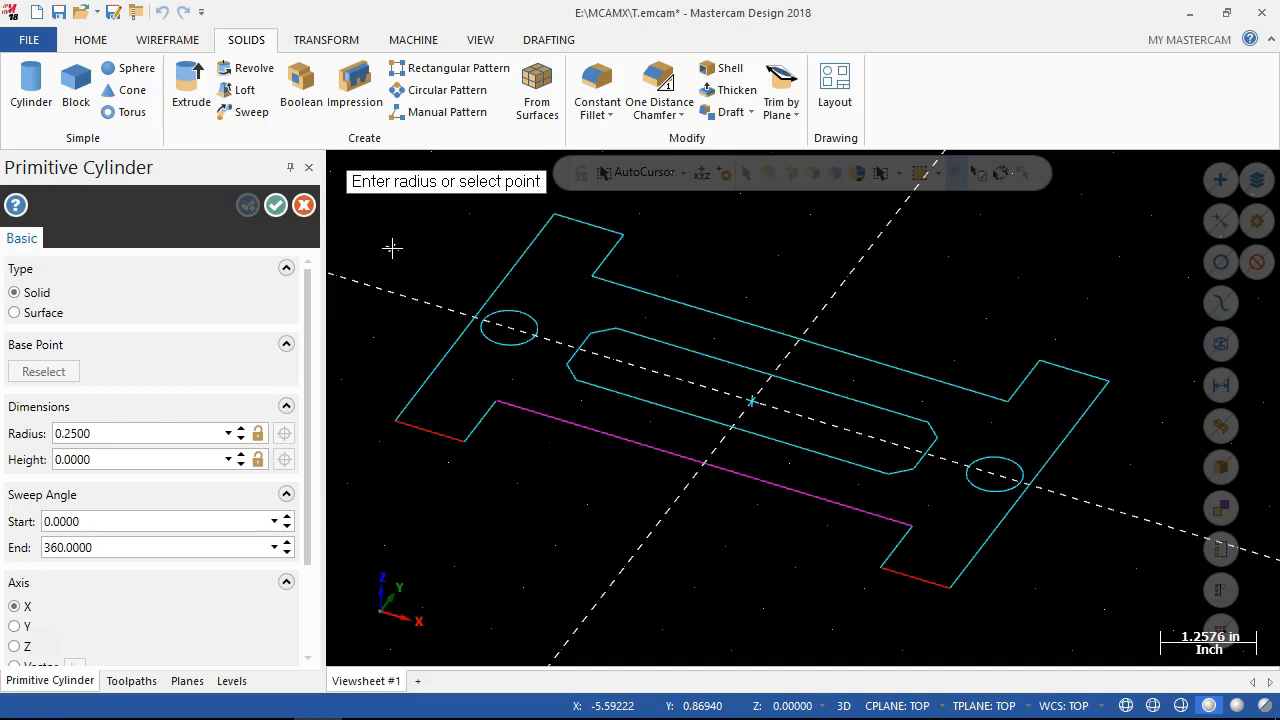
{"action": "type", "text": "-1,0"}
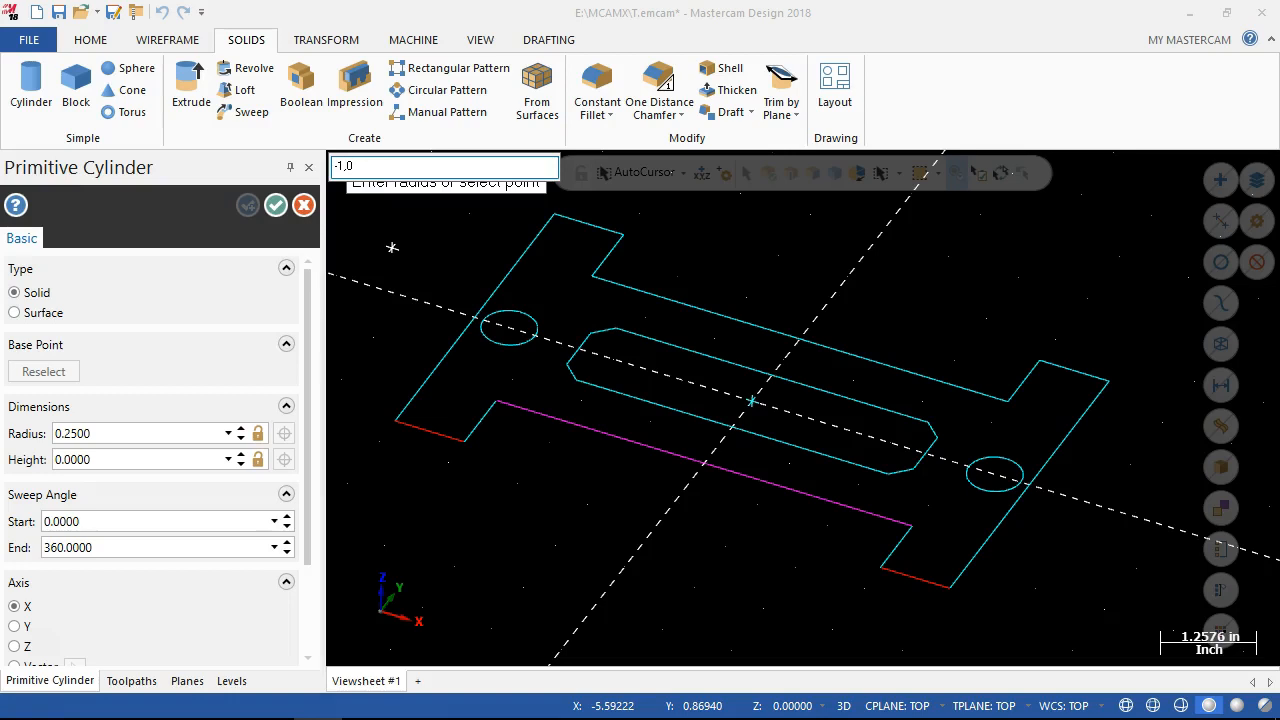
{"action": "key", "text": "Return"}
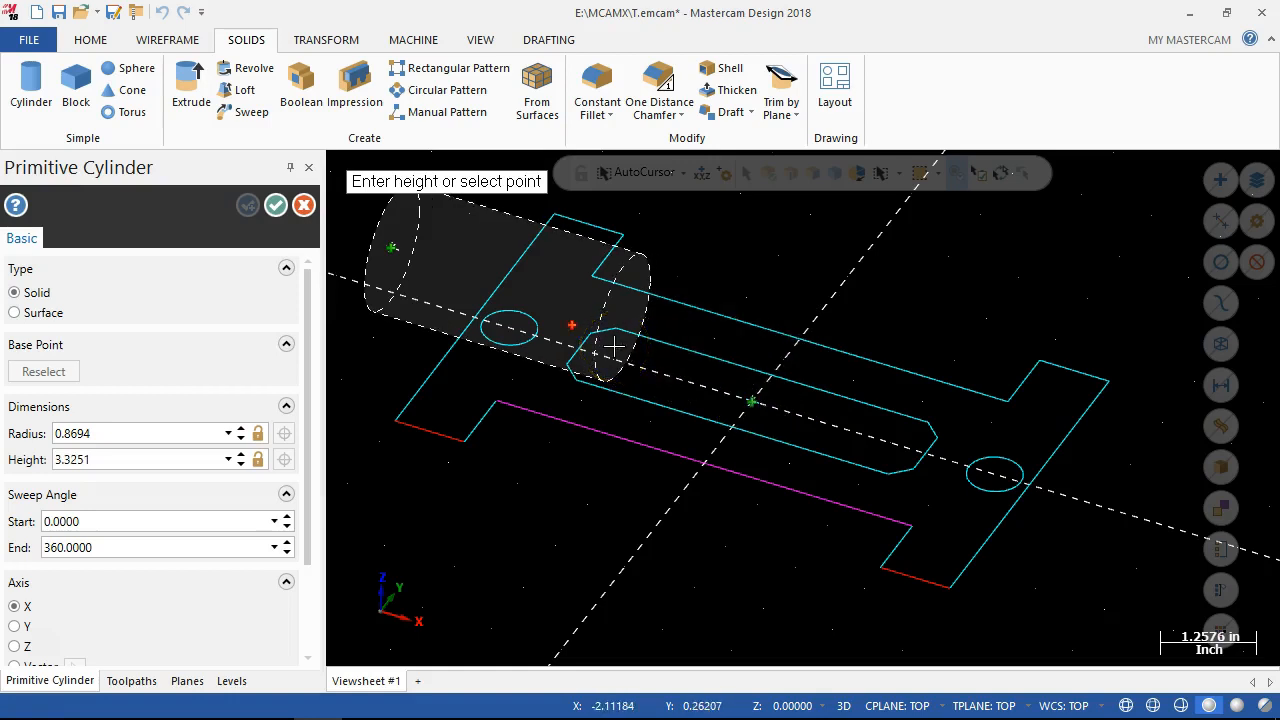
{"action": "left_click", "coordinate": [570, 364]}
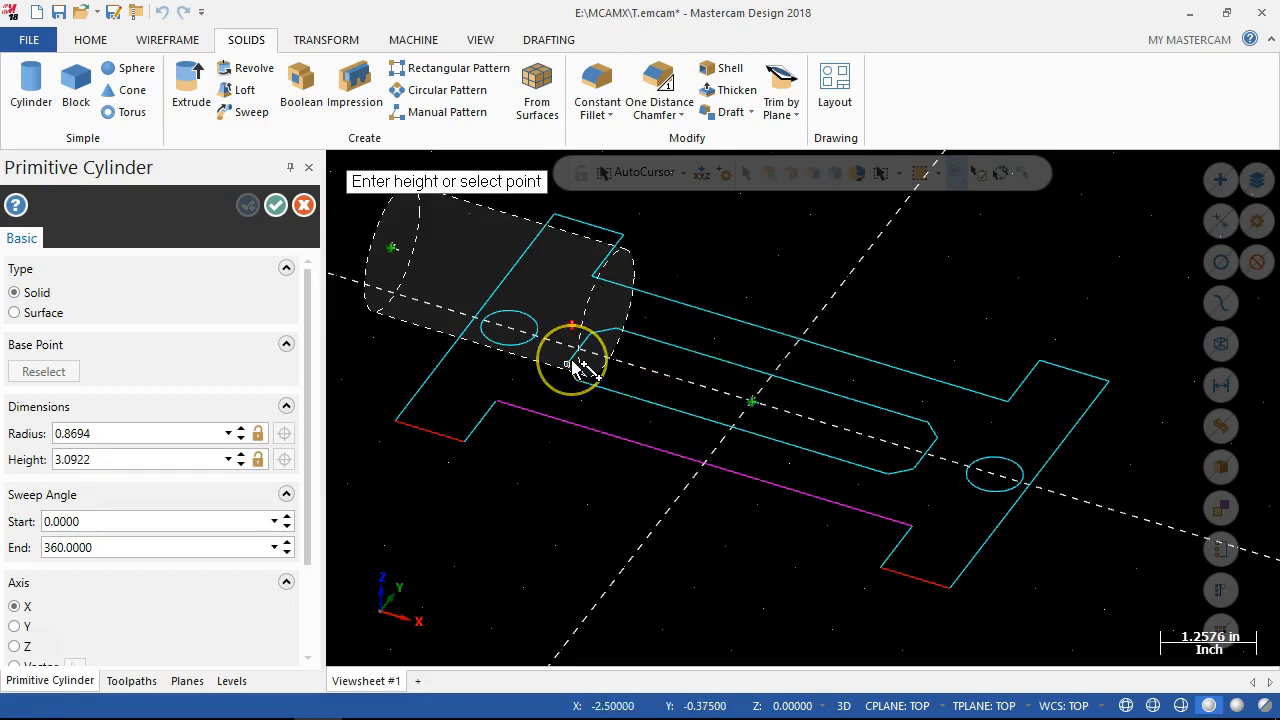
{"action": "key", "text": "Escape"}
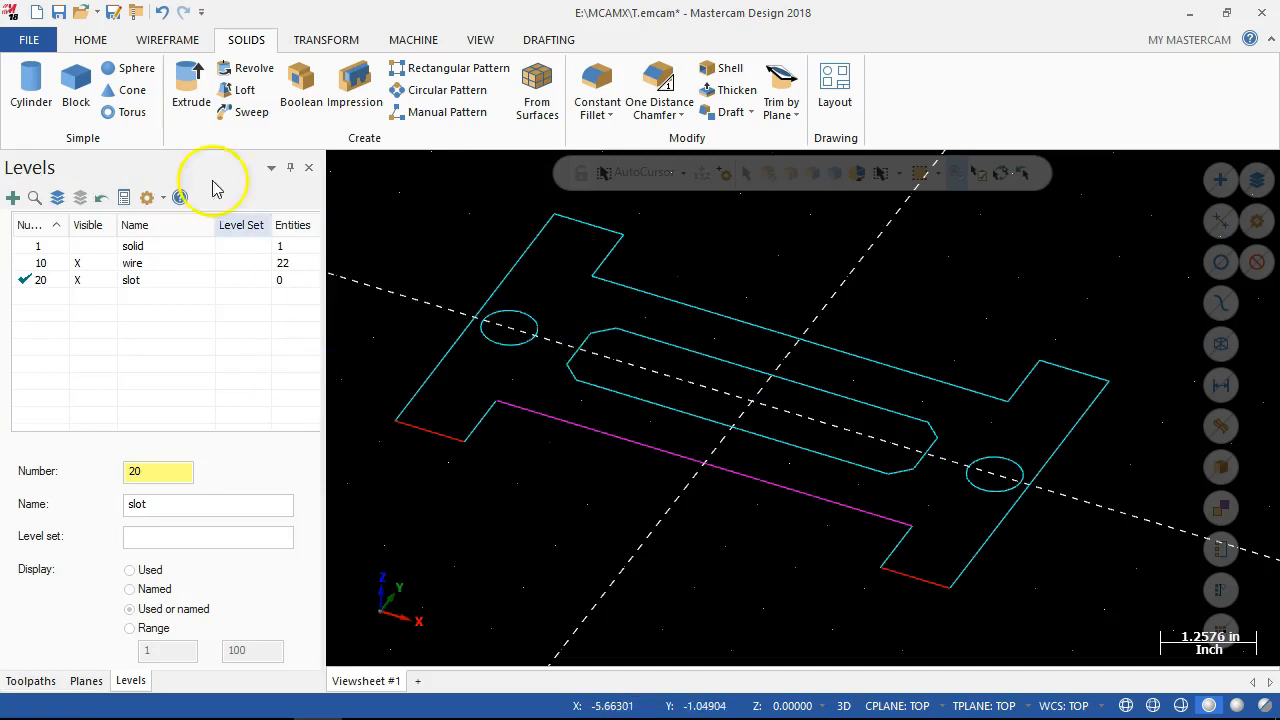
Draw a horizontal line from -1,0 along the X axis with its length locked at 2.
{"action": "left_click", "coordinate": [167, 39]}
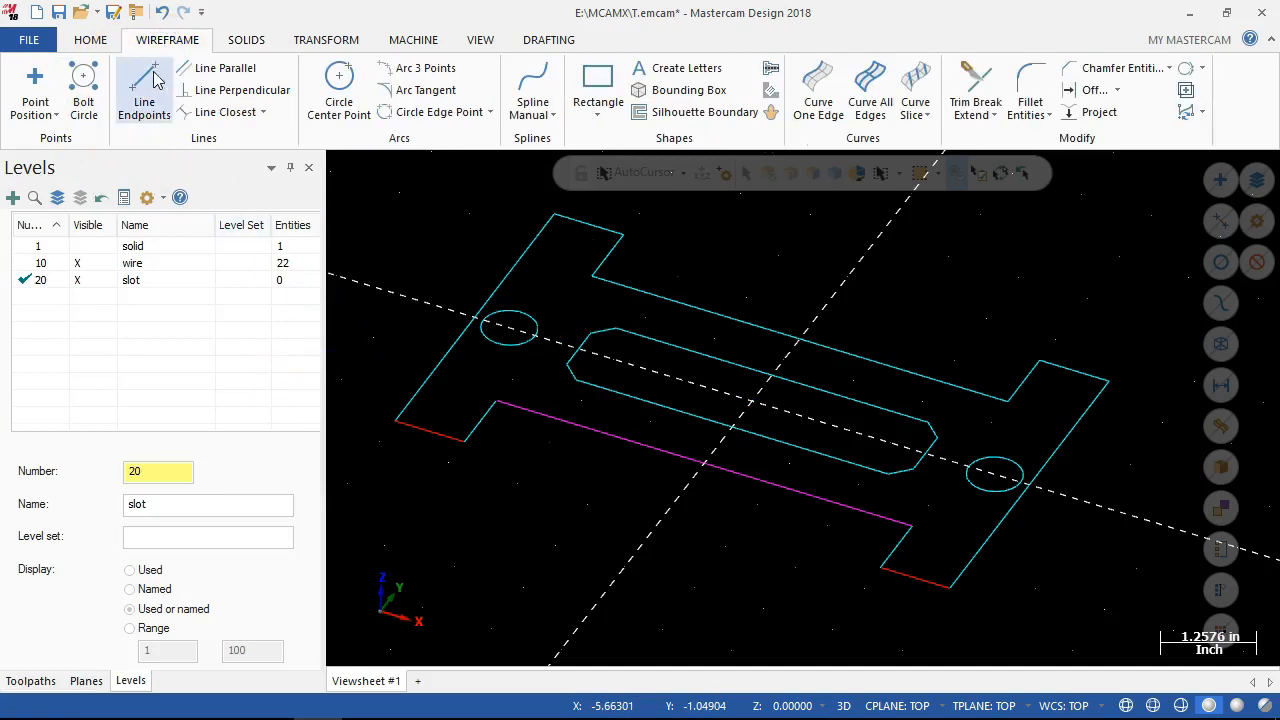
{"action": "left_click", "coordinate": [145, 92]}
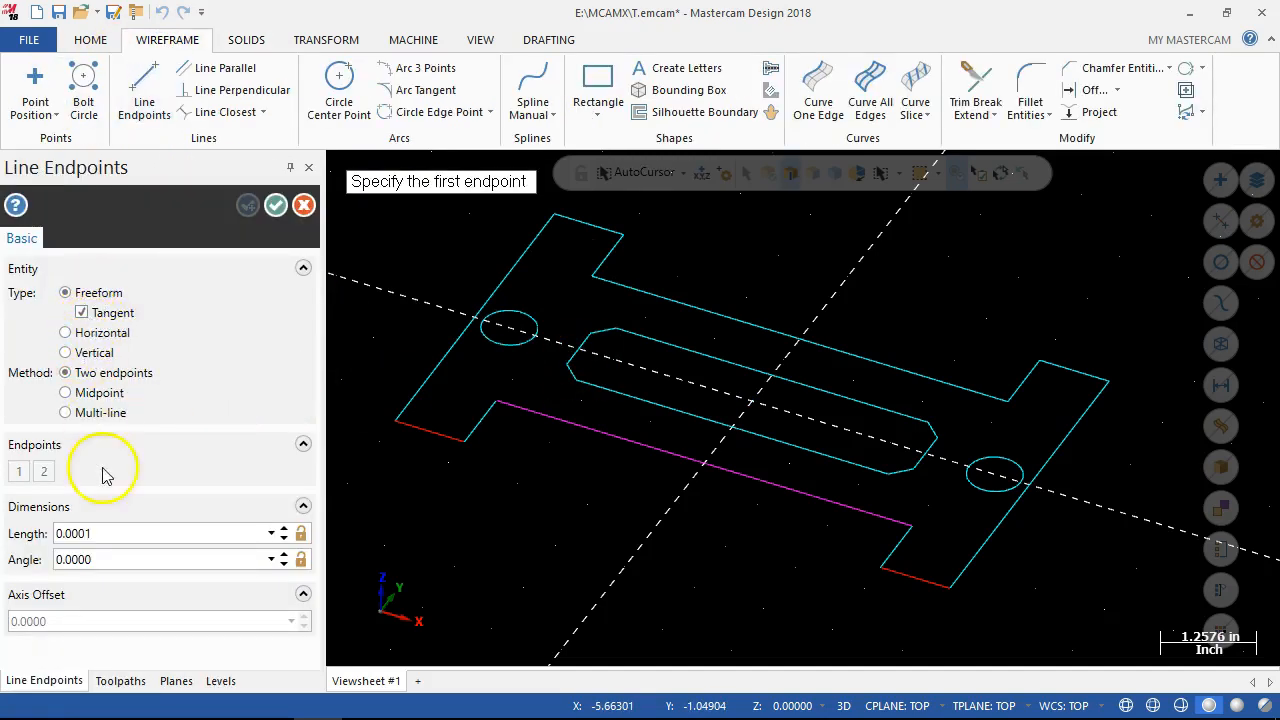
{"action": "double_click", "coordinate": [117, 533]}
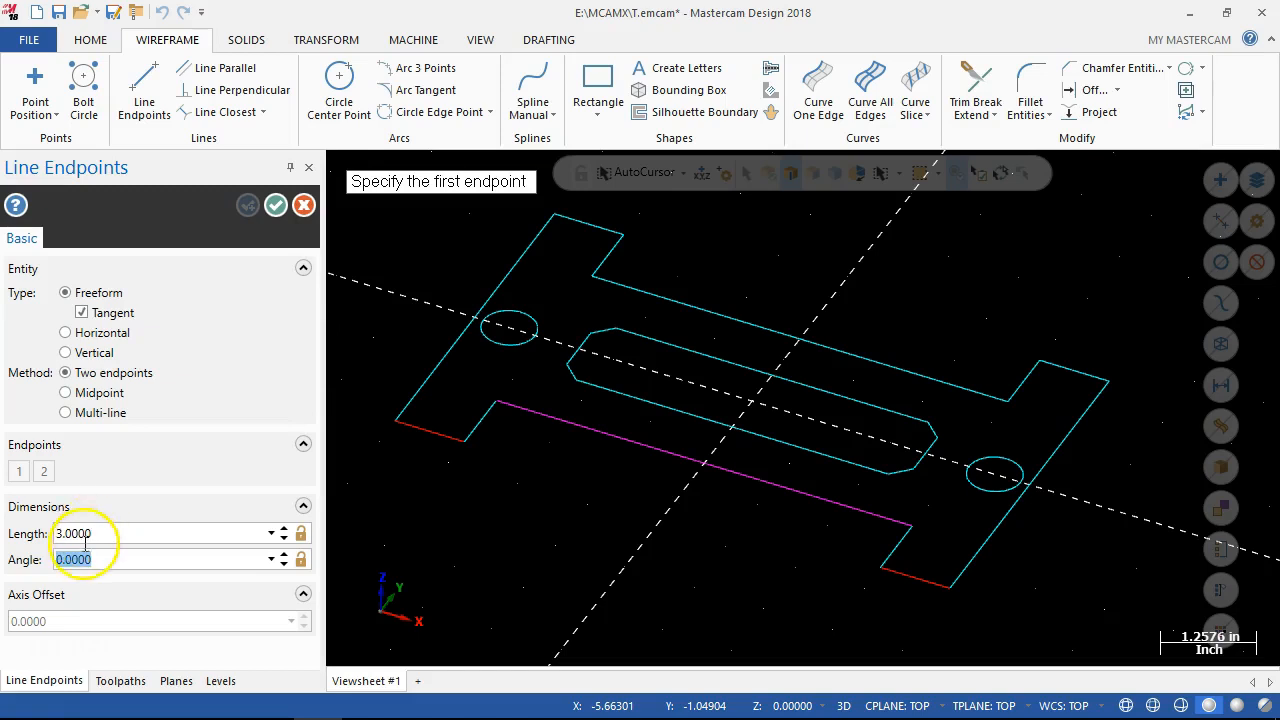
{"action": "left_click", "coordinate": [32, 535]}
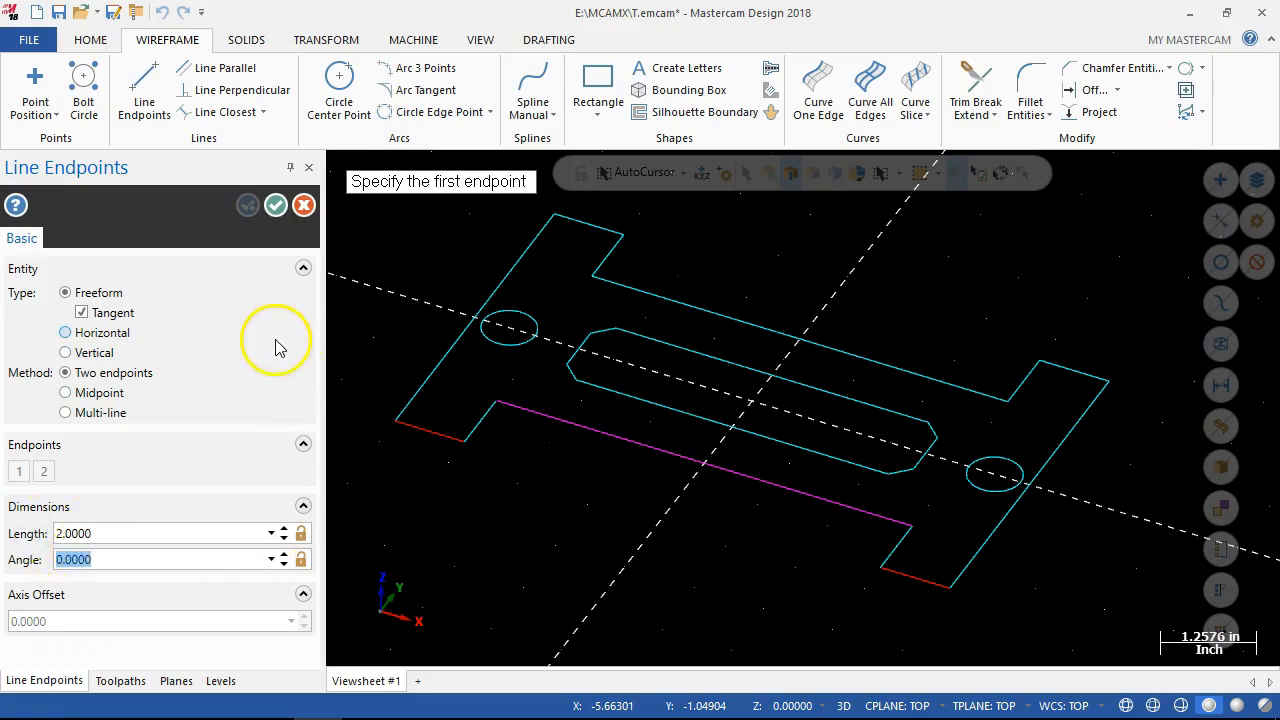
{"action": "left_click", "coordinate": [300, 534]}
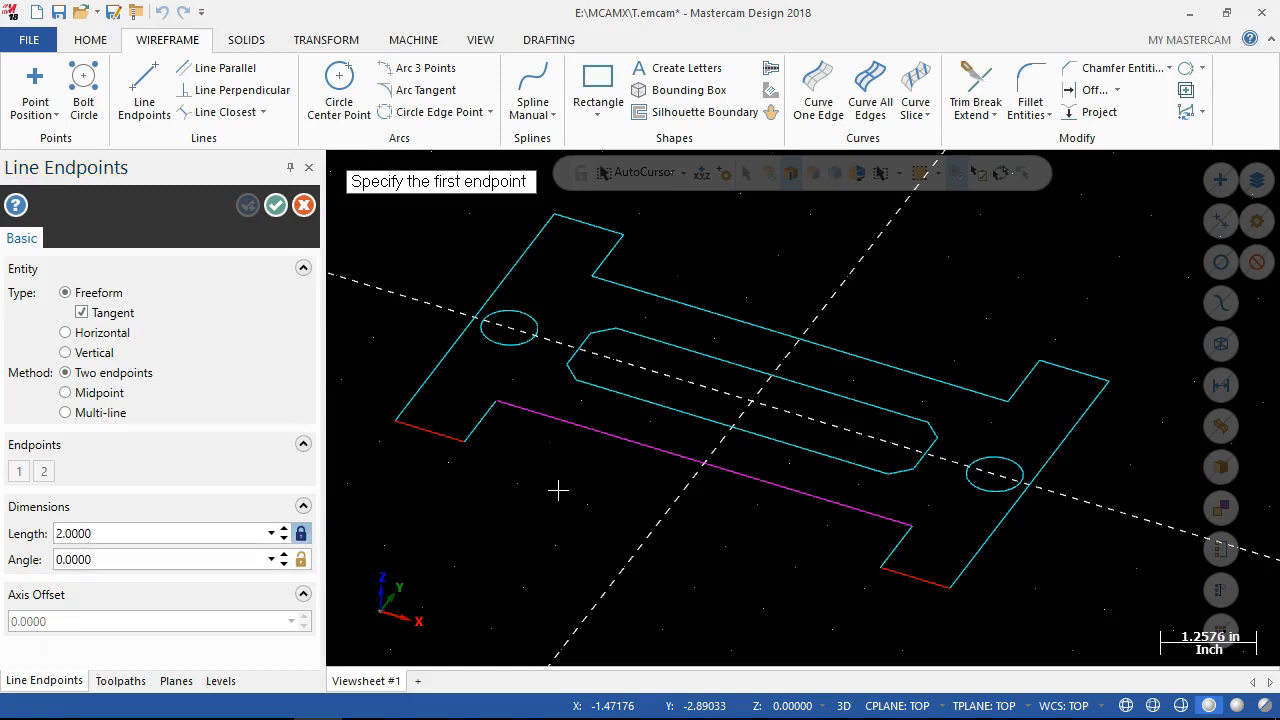
{"action": "left_click", "coordinate": [518, 463]}
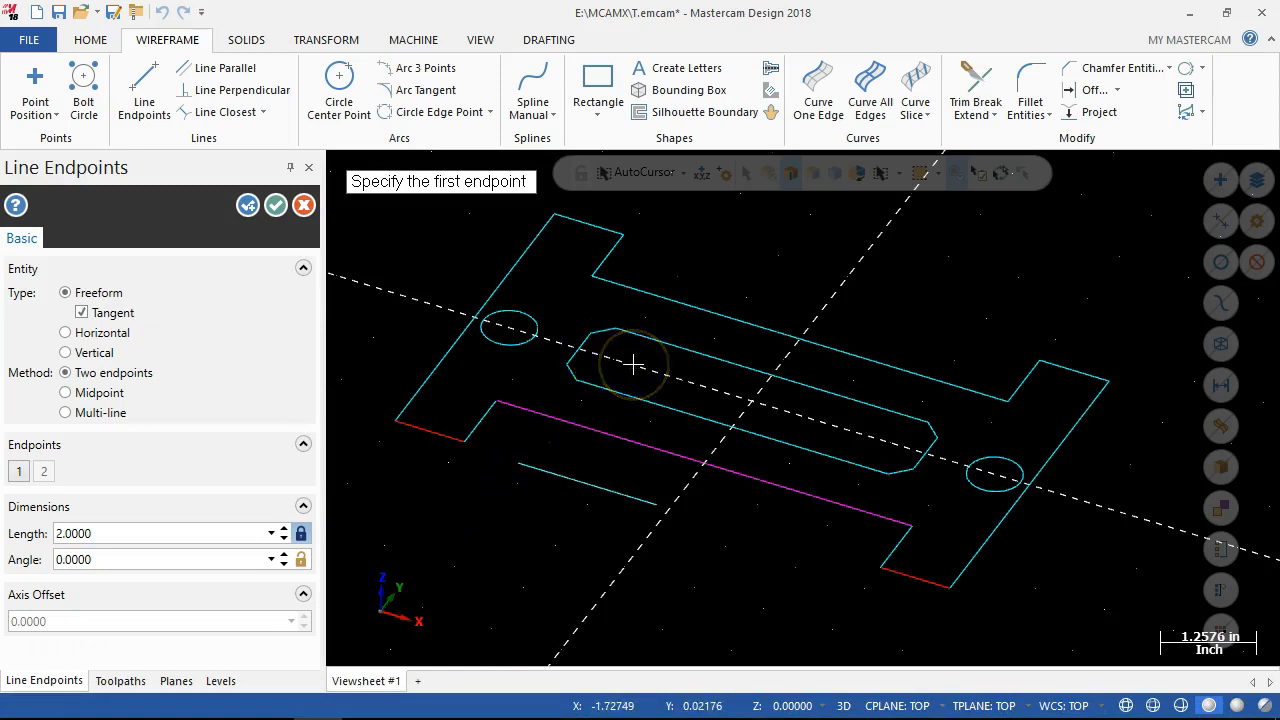
{"action": "key", "text": "space"}
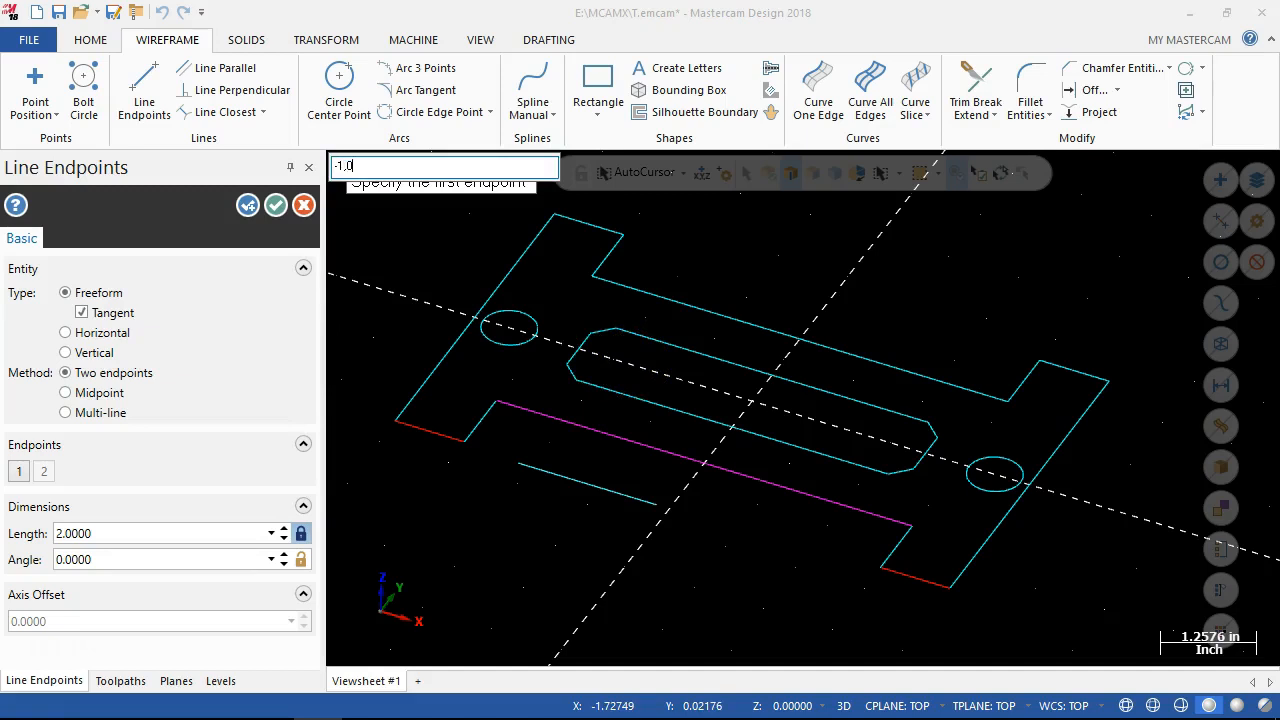
{"action": "key", "text": "Return"}
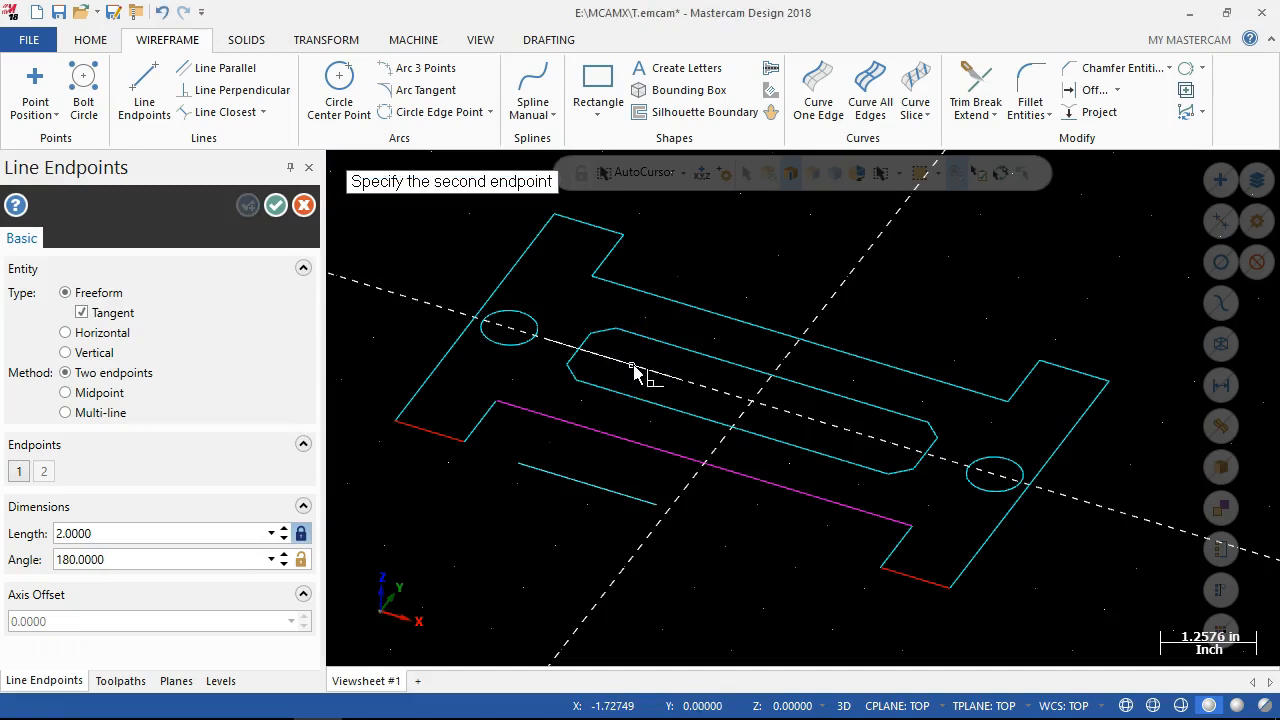
{"action": "left_click", "coordinate": [848, 433]}
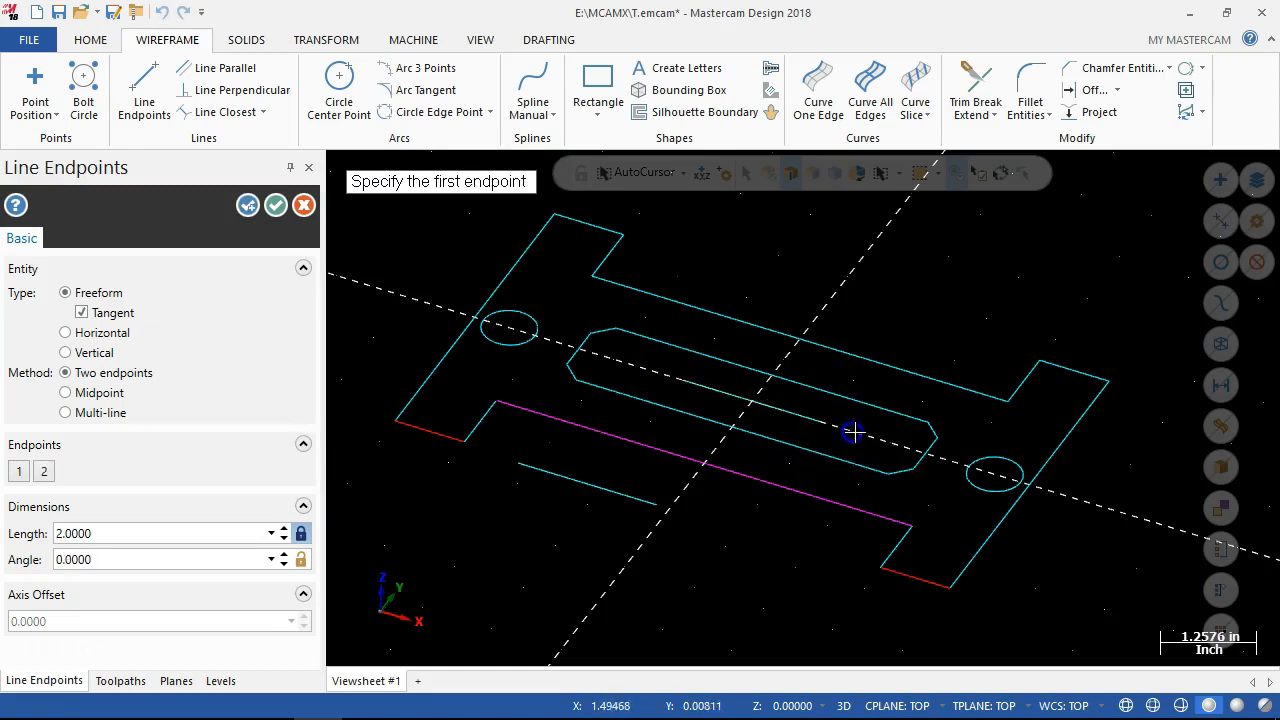
{"action": "left_click", "coordinate": [275, 204]}
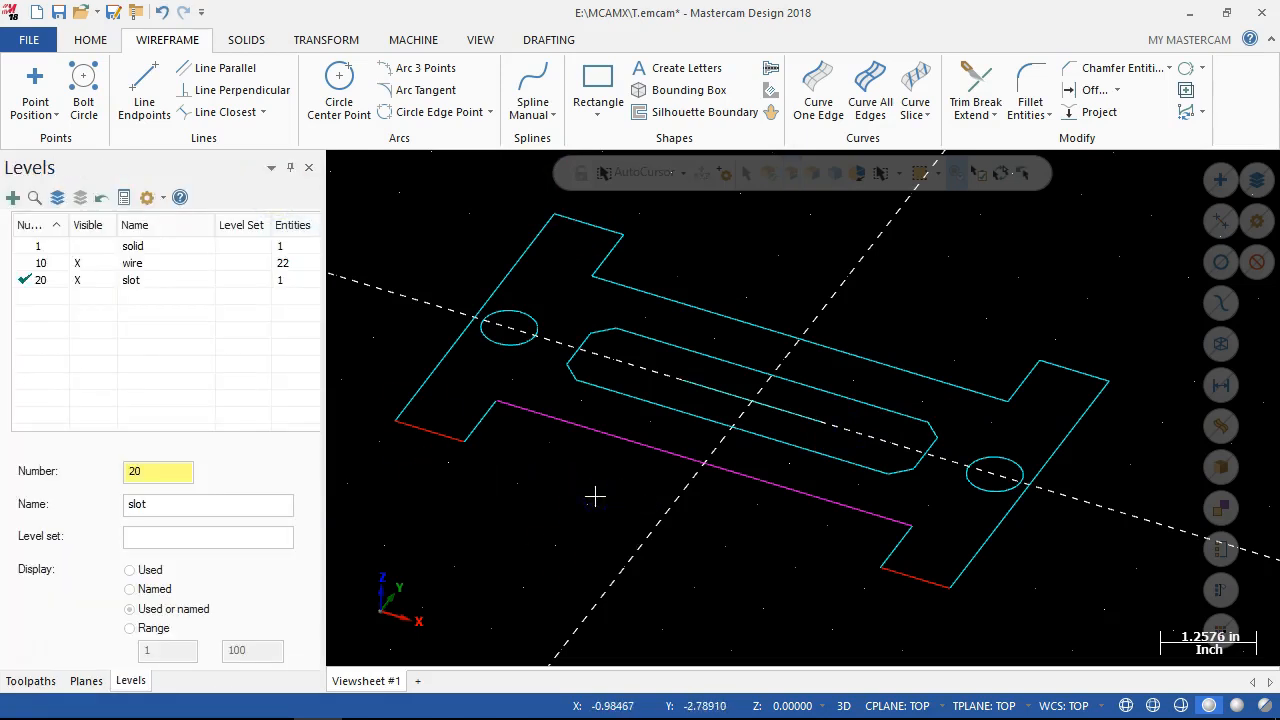
Try a solid primitive cylinder with radius 0.25 and height 2, locking both dimensions.
{"action": "left_click", "coordinate": [268, 42]}
{"action": "left_click", "coordinate": [31, 85]}
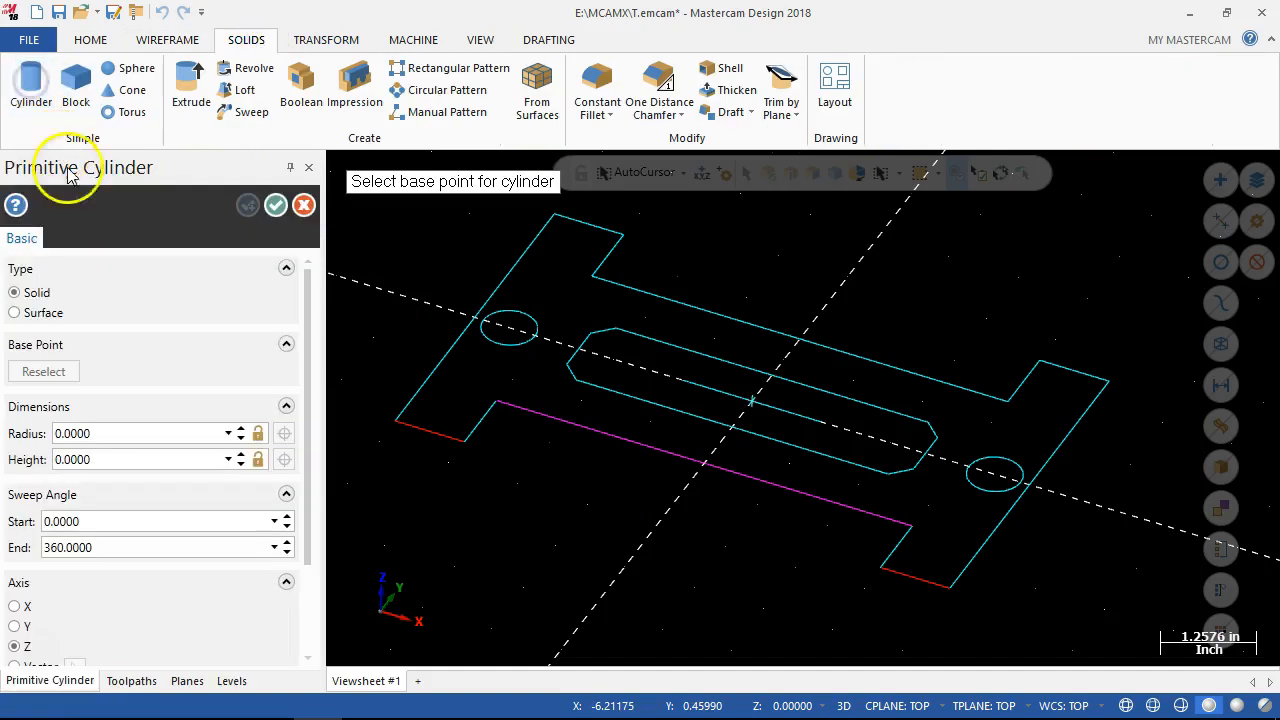
{"action": "double_click", "coordinate": [93, 431]}
{"action": "type", "text": ".25"}
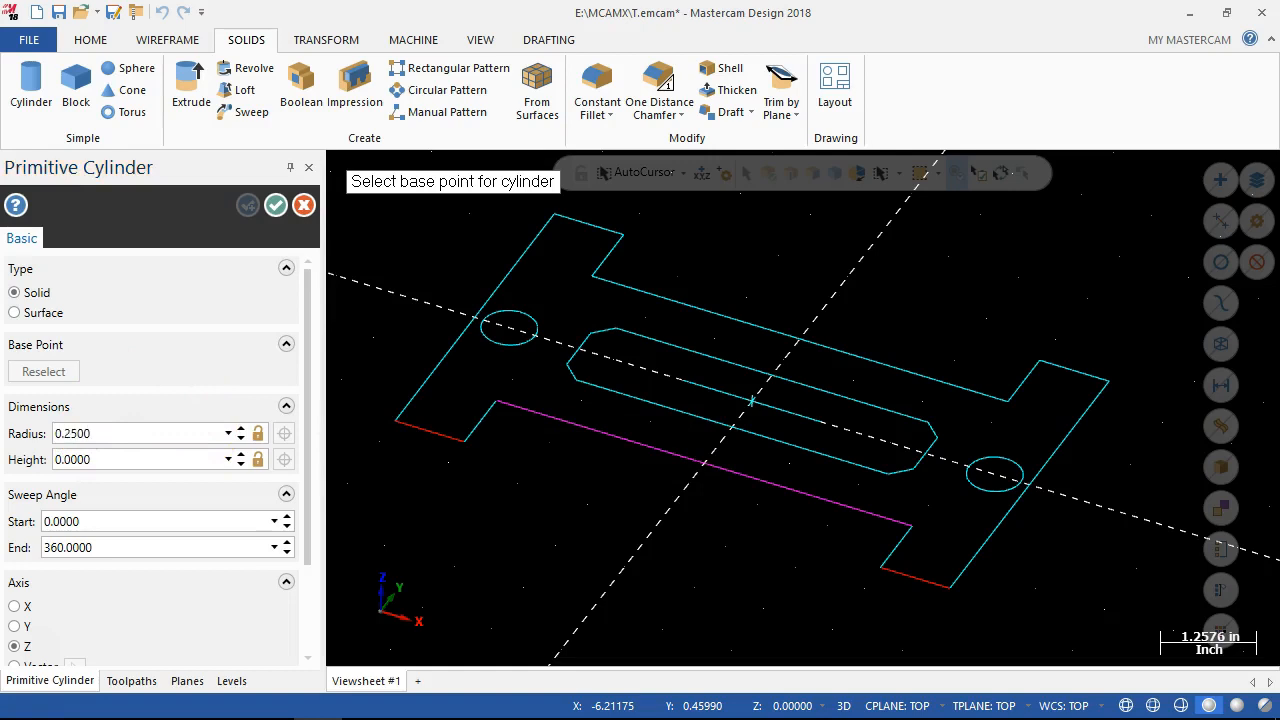
{"action": "double_click", "coordinate": [84, 458]}
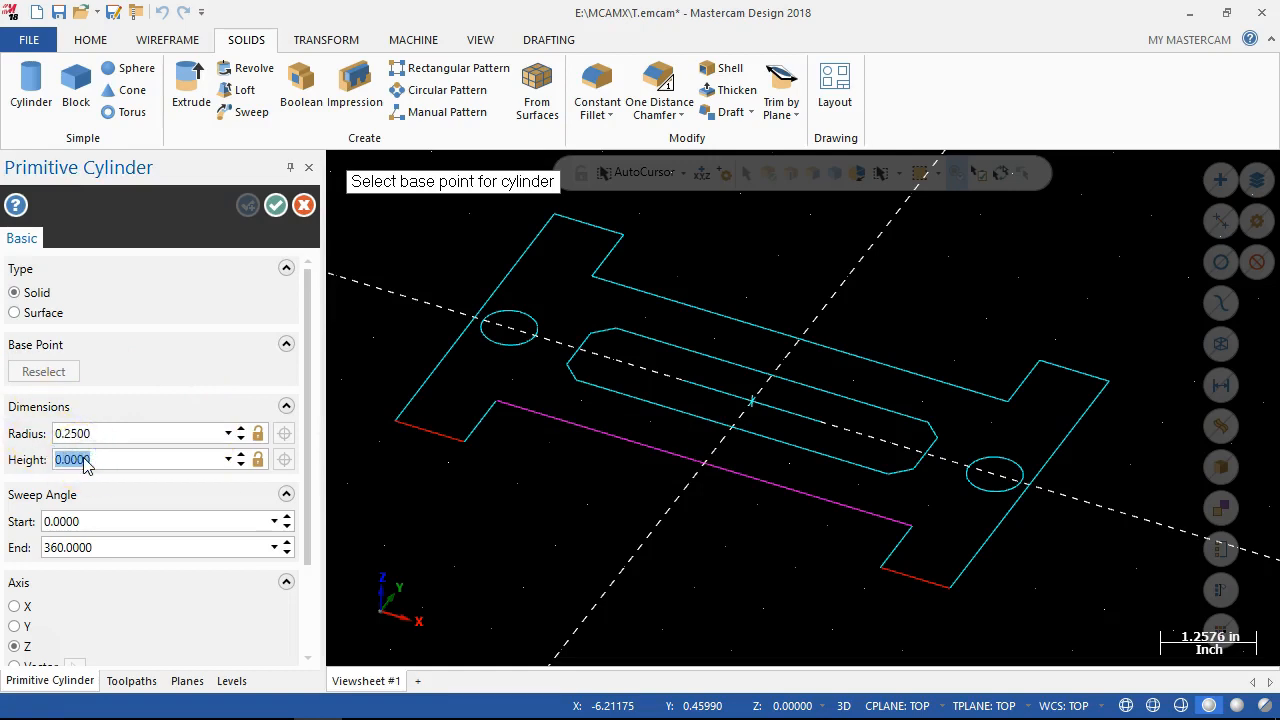
{"action": "type", "text": "2"}
{"action": "key", "text": "Return"}
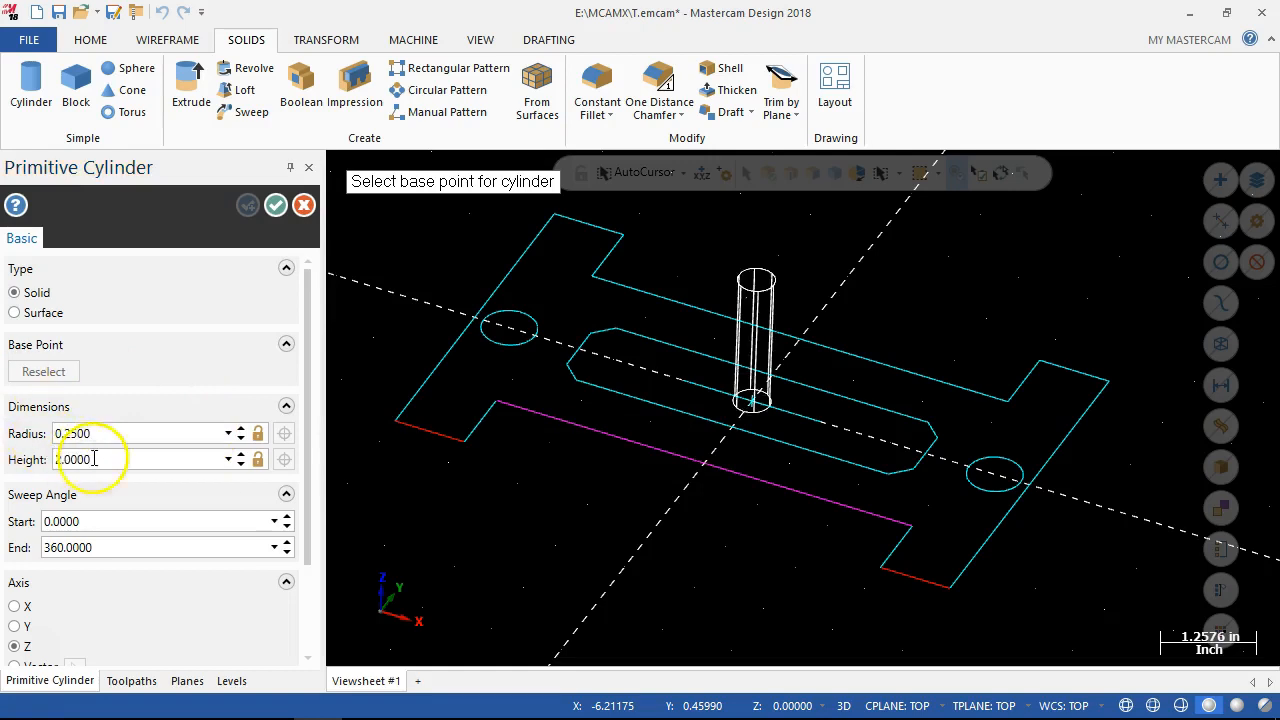
{"action": "left_click", "coordinate": [259, 433]}
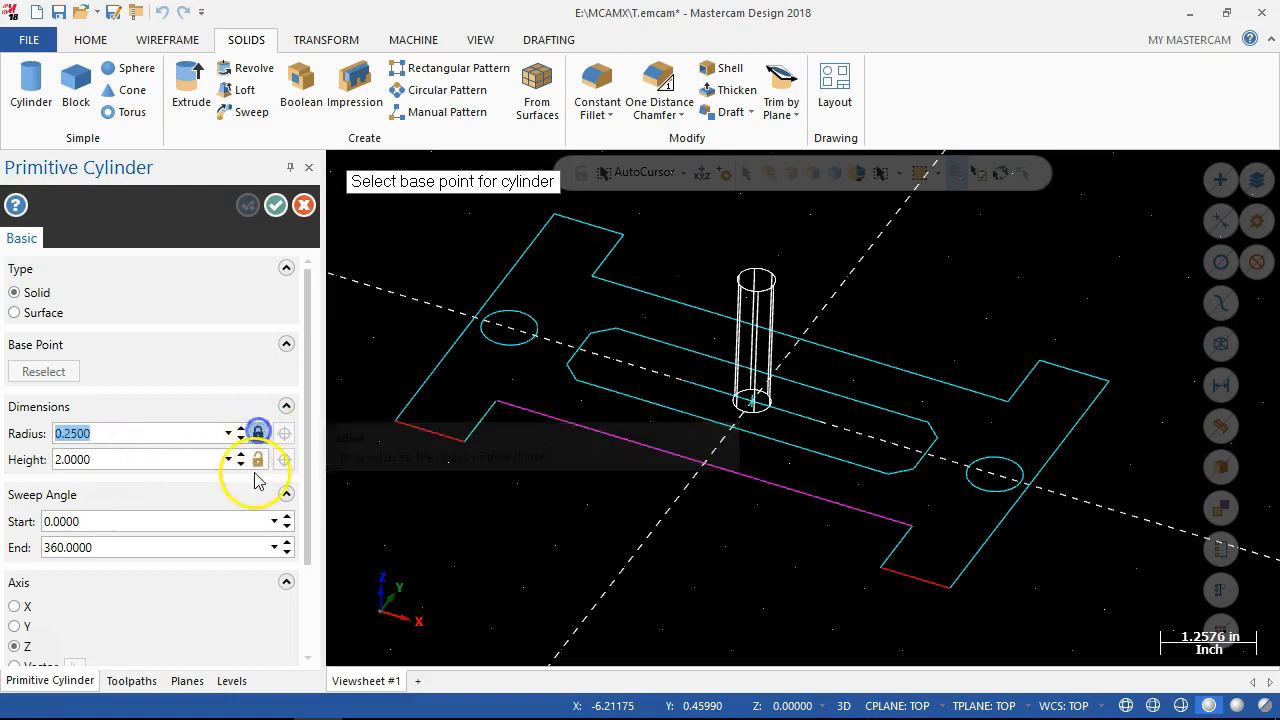
{"action": "left_click", "coordinate": [258, 459]}
Try to align the cylinder with the X axis, extending to both sides of its base point, with a height of 1.5.
{"action": "left_click_drag", "start_coordinate": [308, 525], "coordinate": [309, 601]}
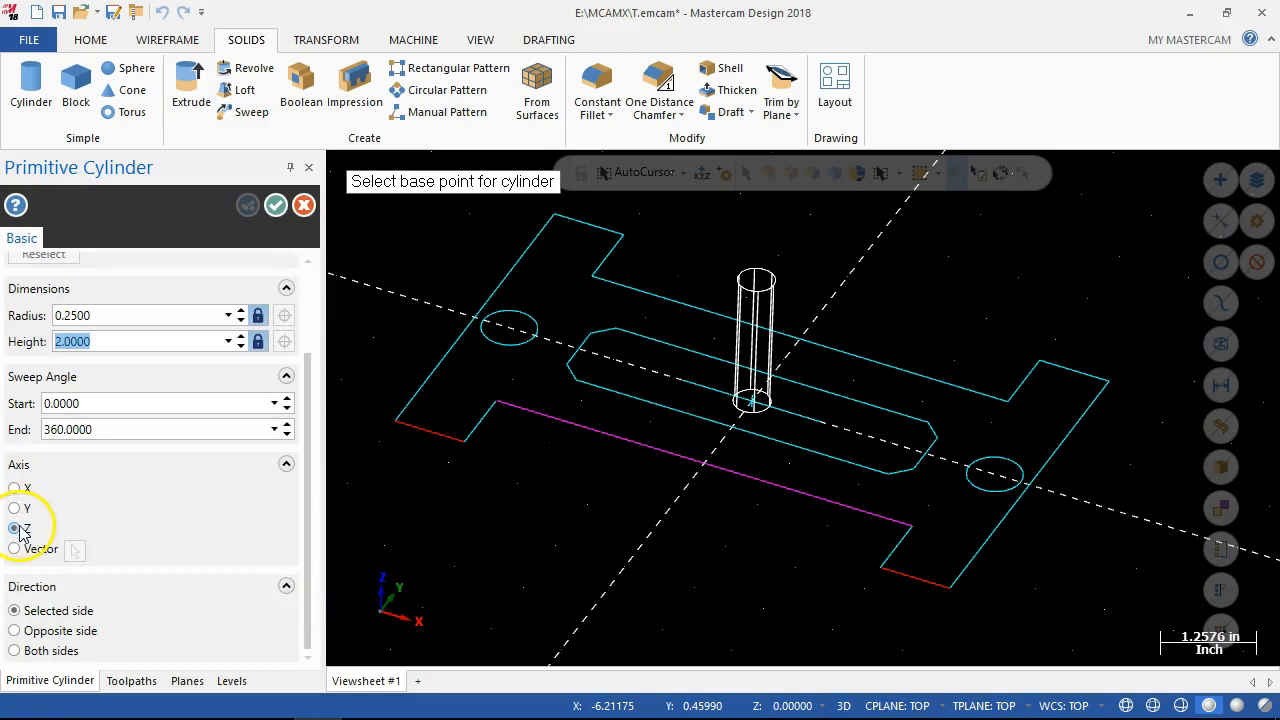
{"action": "left_click", "coordinate": [15, 488]}
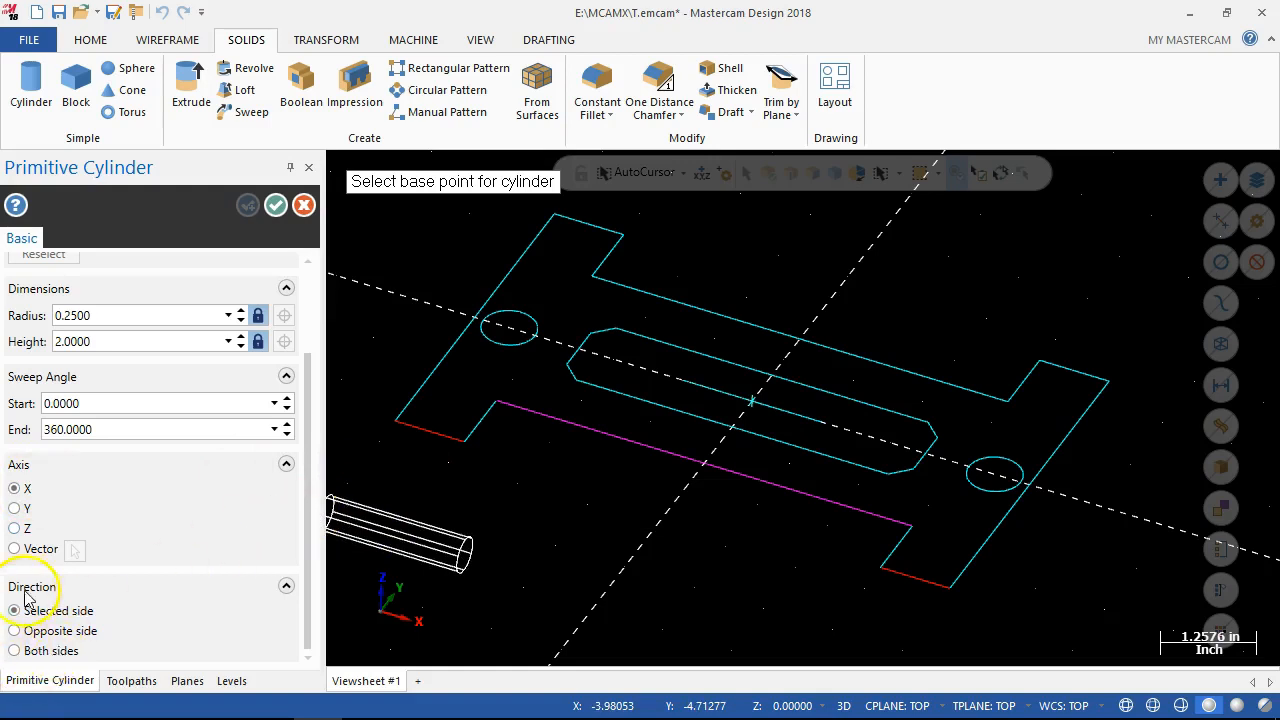
{"action": "left_click", "coordinate": [13, 651]}
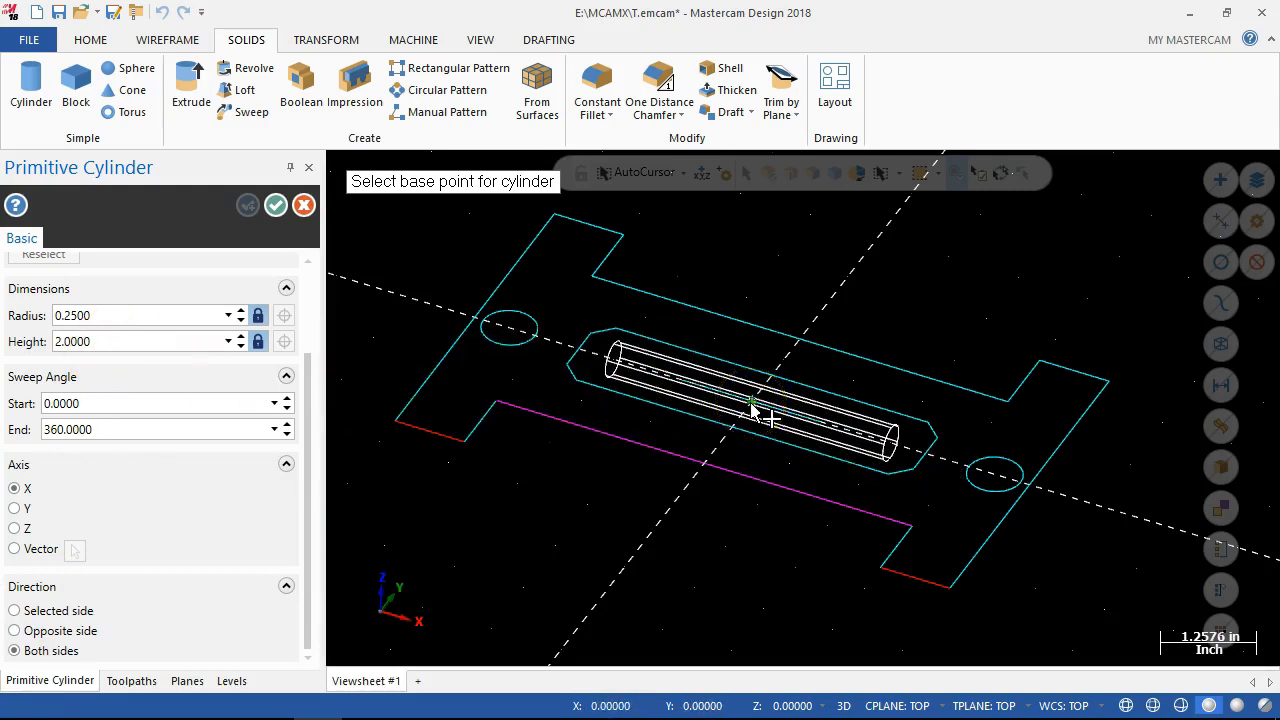
{"action": "double_click", "coordinate": [104, 343]}
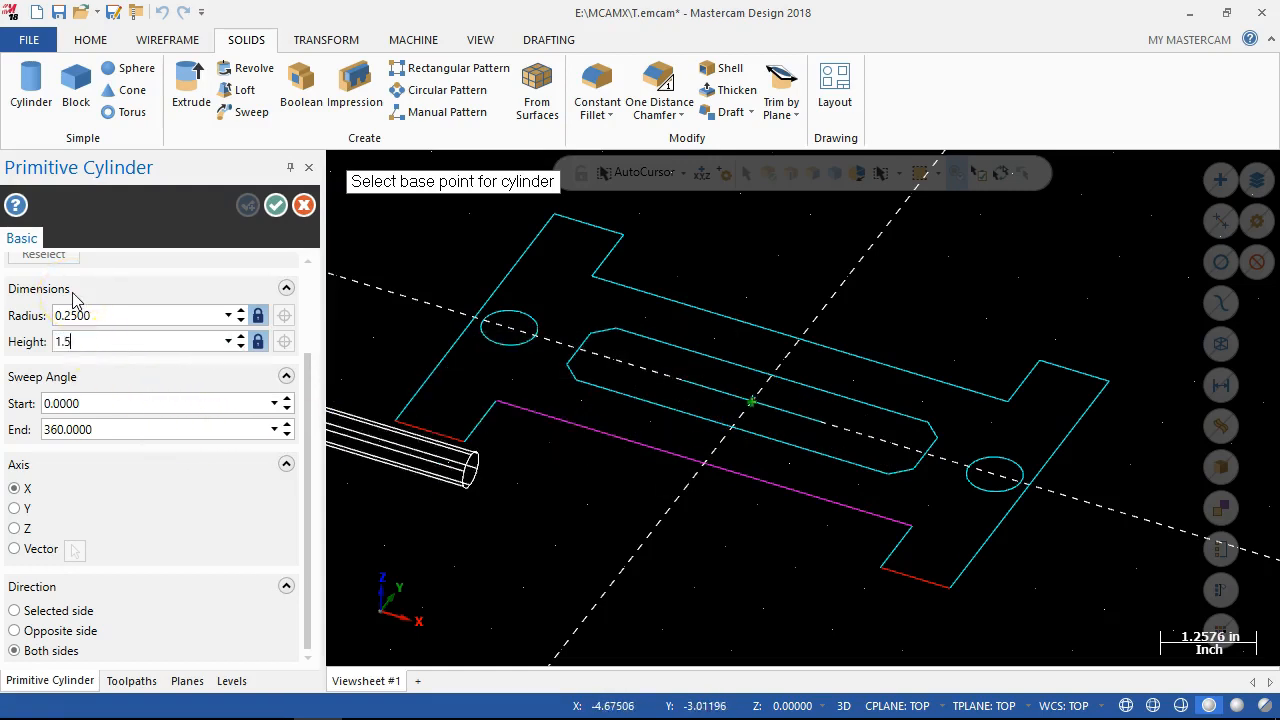
{"action": "key", "text": "Return"}
{"action": "left_click", "coordinate": [116, 306]}
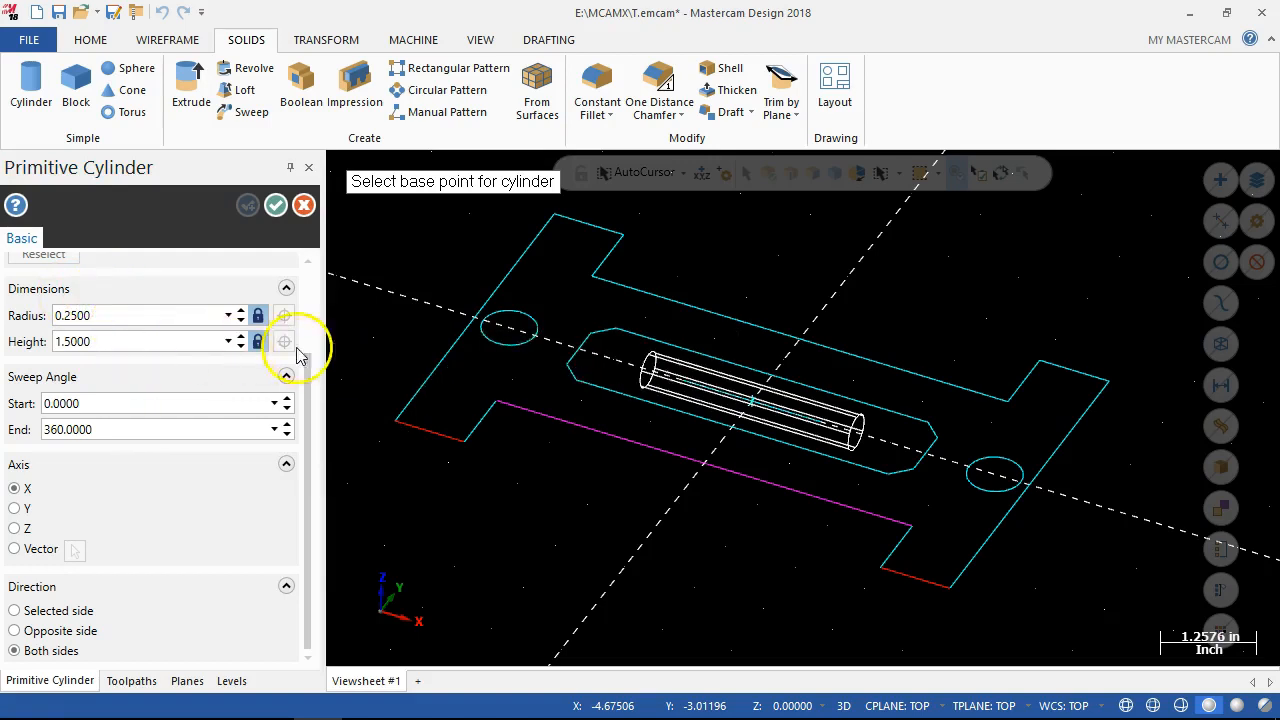
{"action": "left_click", "coordinate": [275, 207]}
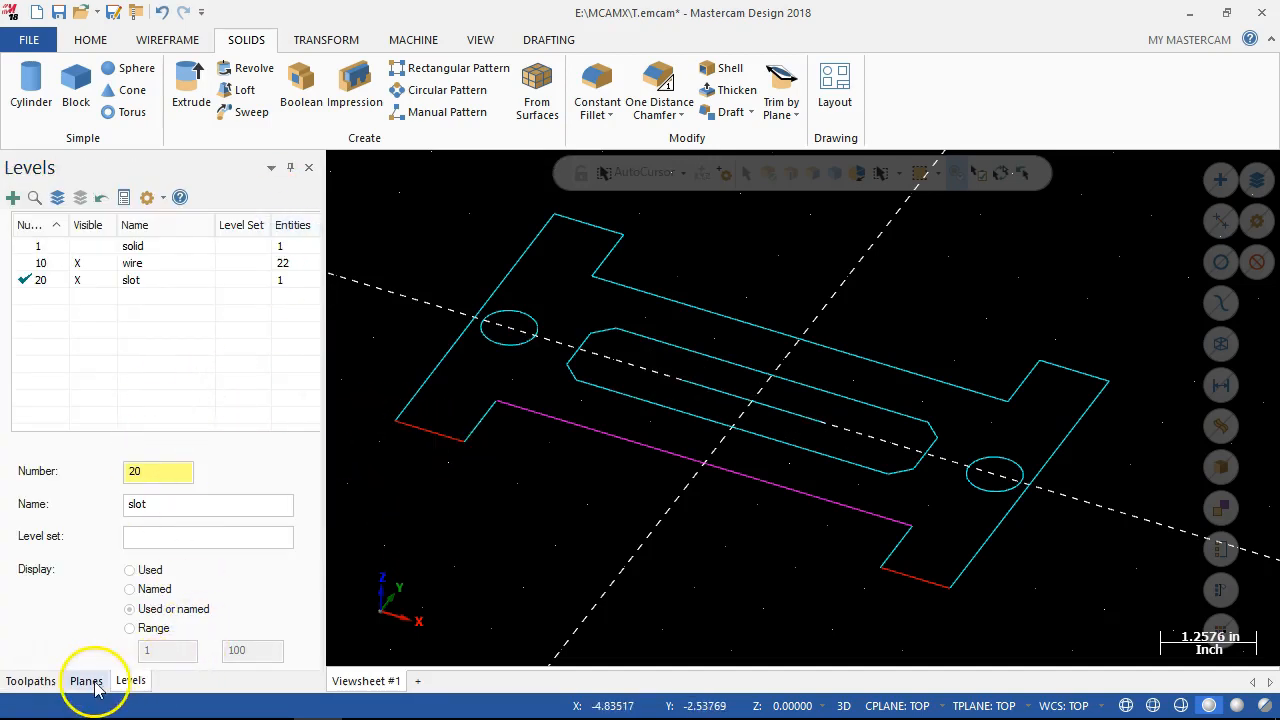
Display the Solids manager alongside the Toolpaths, Planes and Levels managers.
{"action": "left_click", "coordinate": [20, 681]}
{"action": "left_click", "coordinate": [128, 680]}
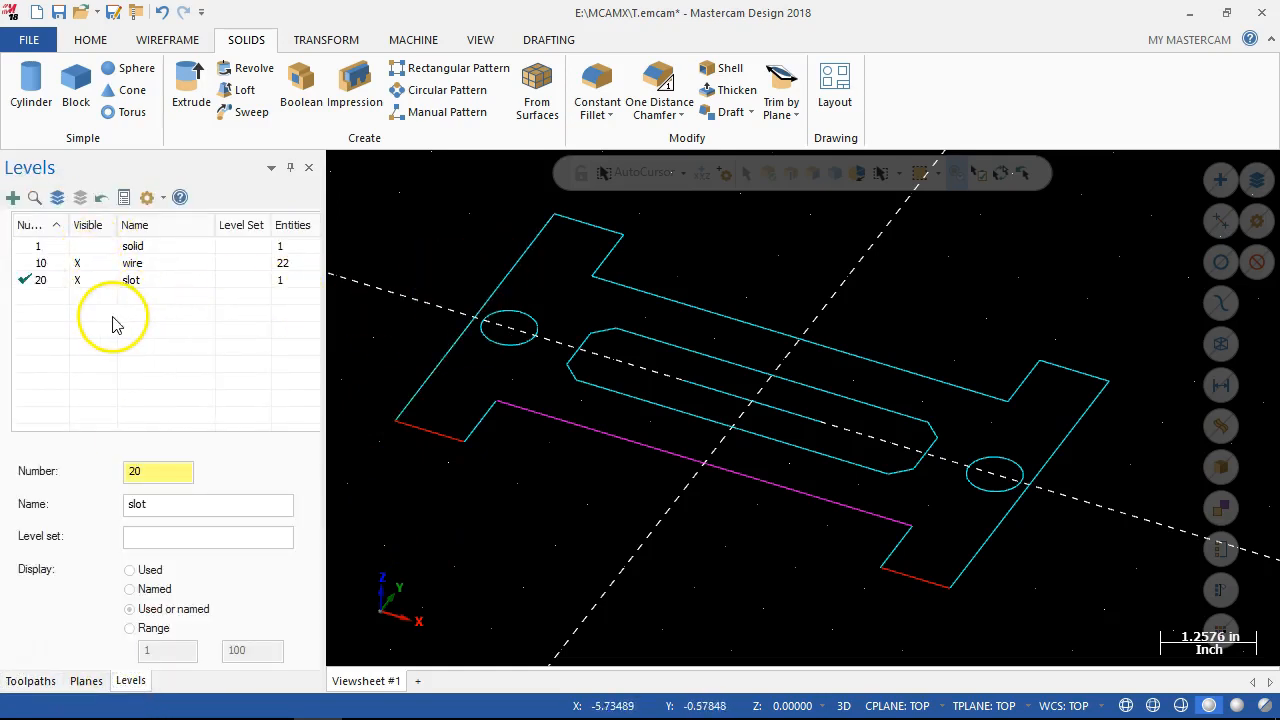
{"action": "scroll", "coordinate": [828, 481], "scroll_direction": "down", "scroll_amount": 5}
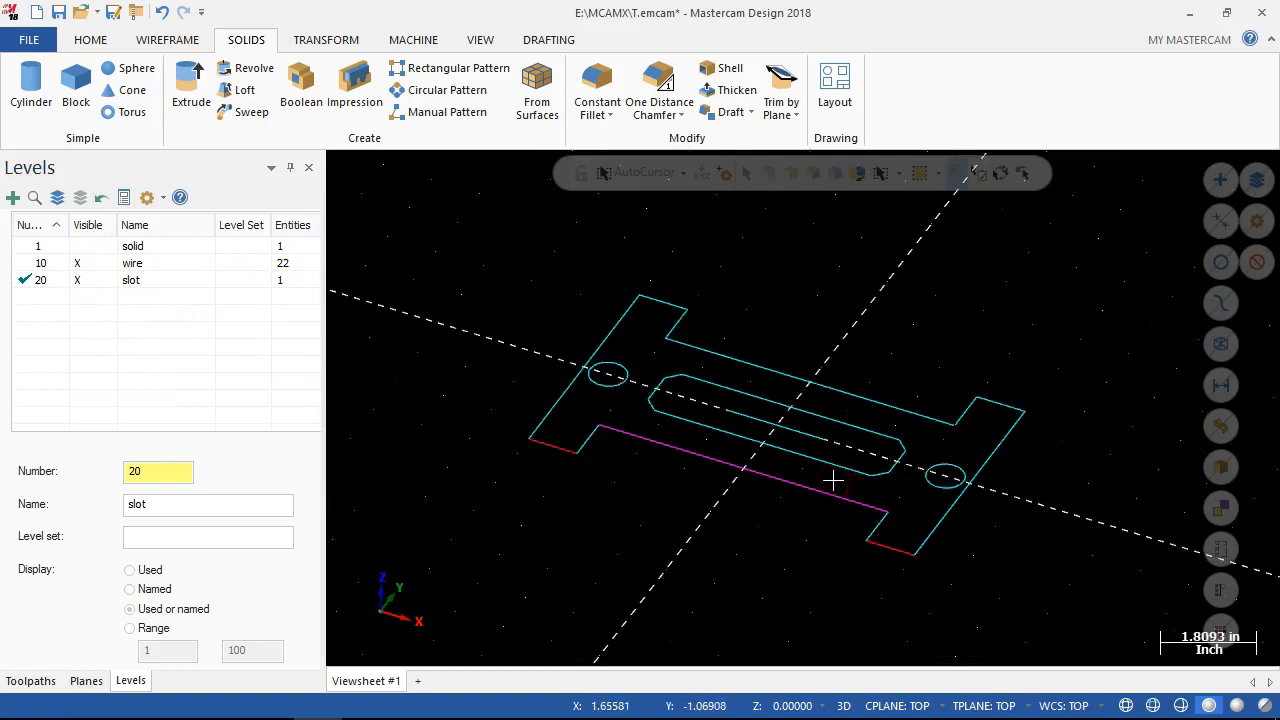
{"action": "scroll", "coordinate": [828, 480], "scroll_direction": "up", "scroll_amount": 4}
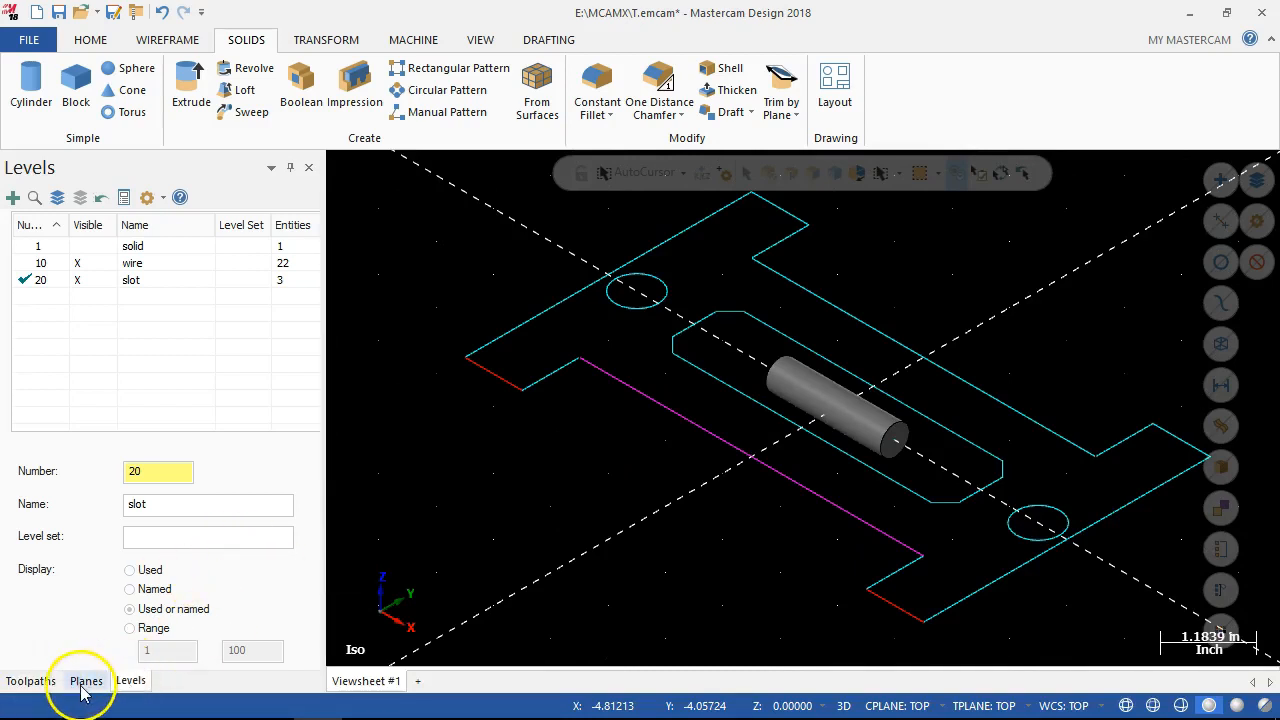
{"action": "right_click", "coordinate": [185, 688]}
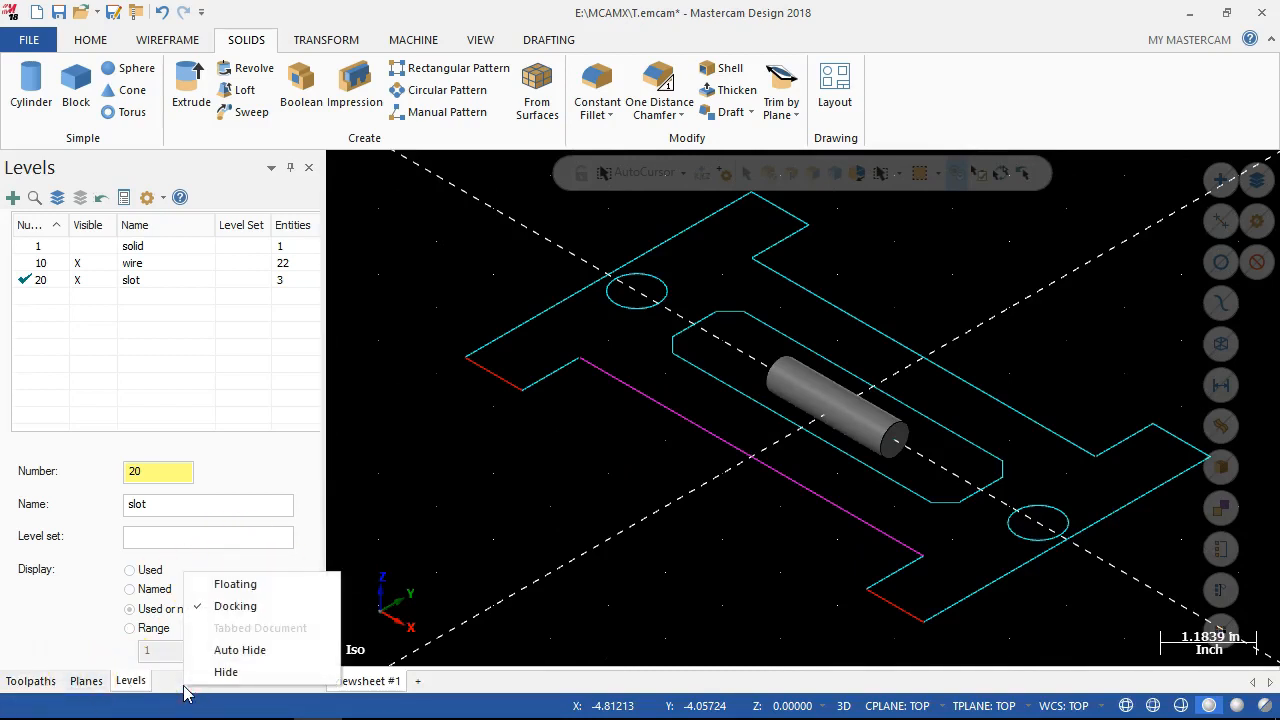
{"action": "right_click", "coordinate": [88, 690]}
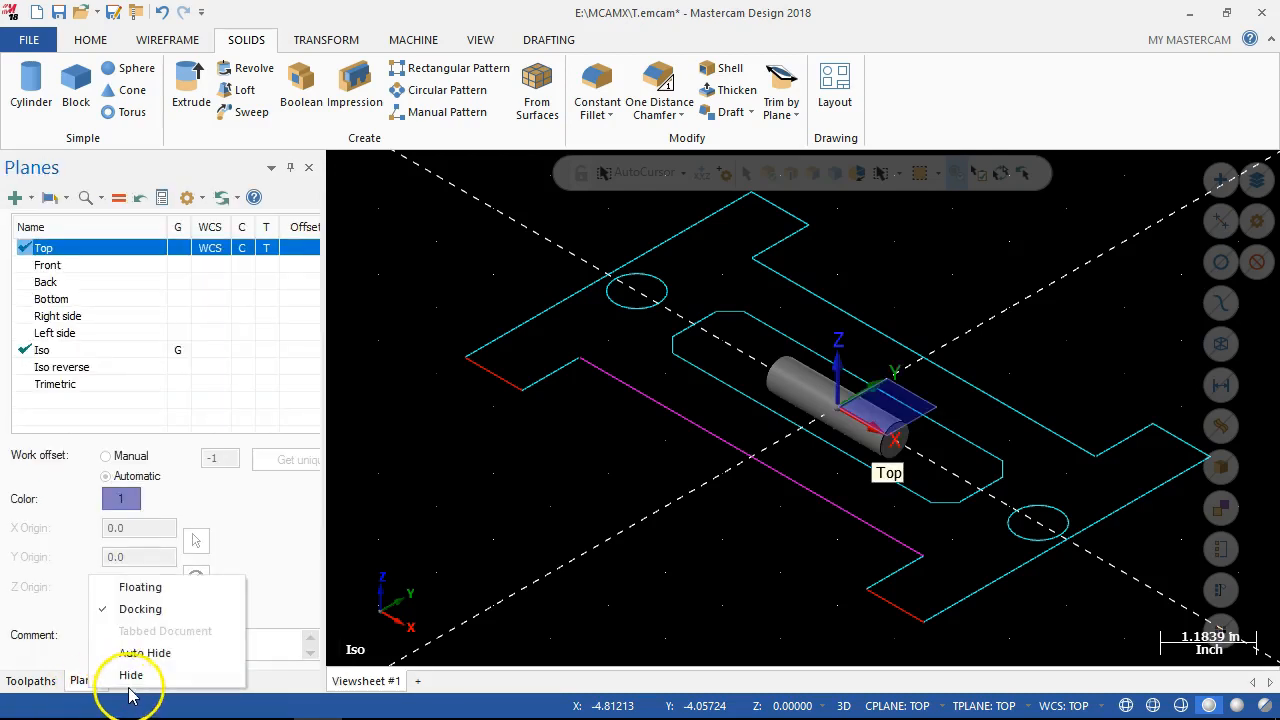
{"action": "left_click", "coordinate": [310, 686]}
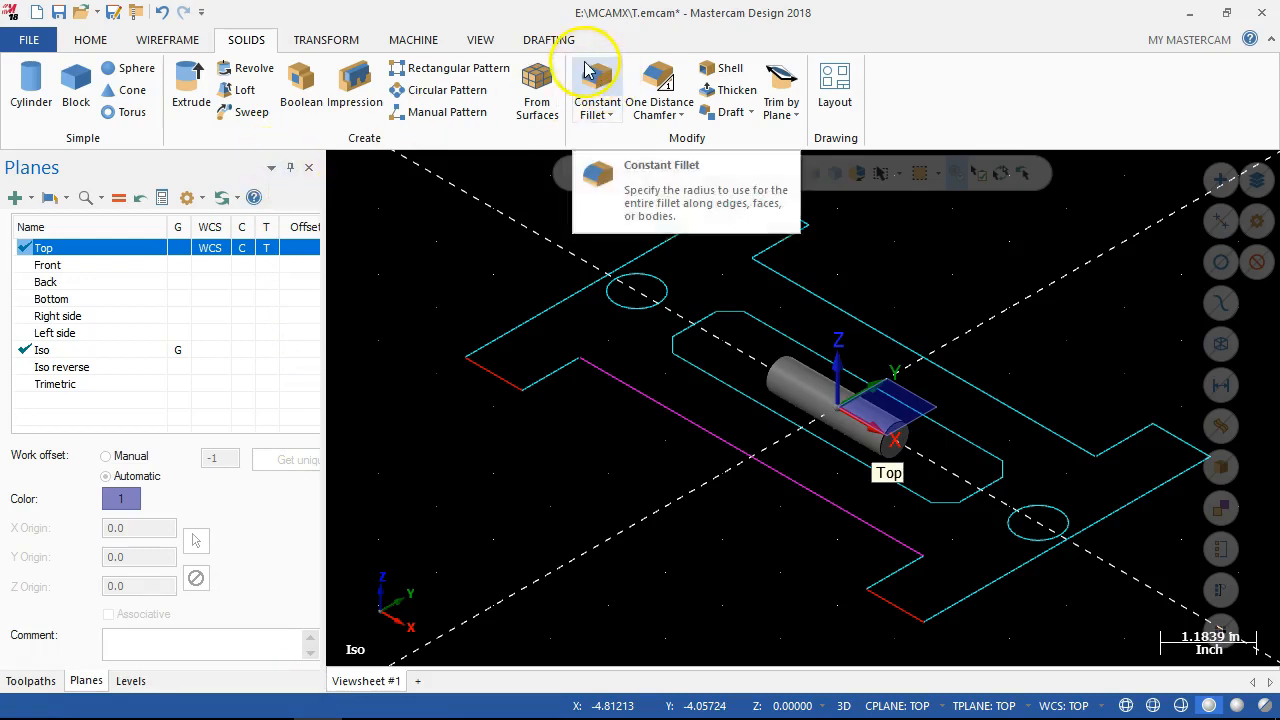
{"action": "left_click", "coordinate": [481, 40]}
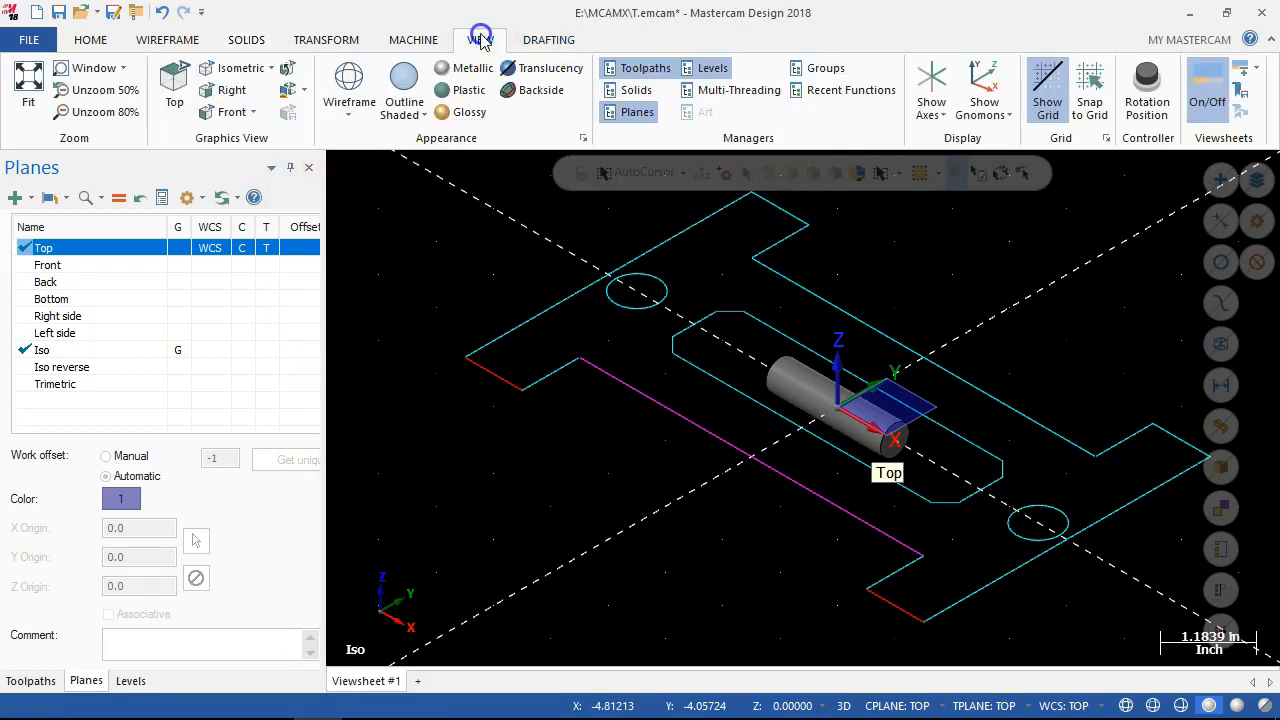
{"action": "left_click", "coordinate": [638, 90]}
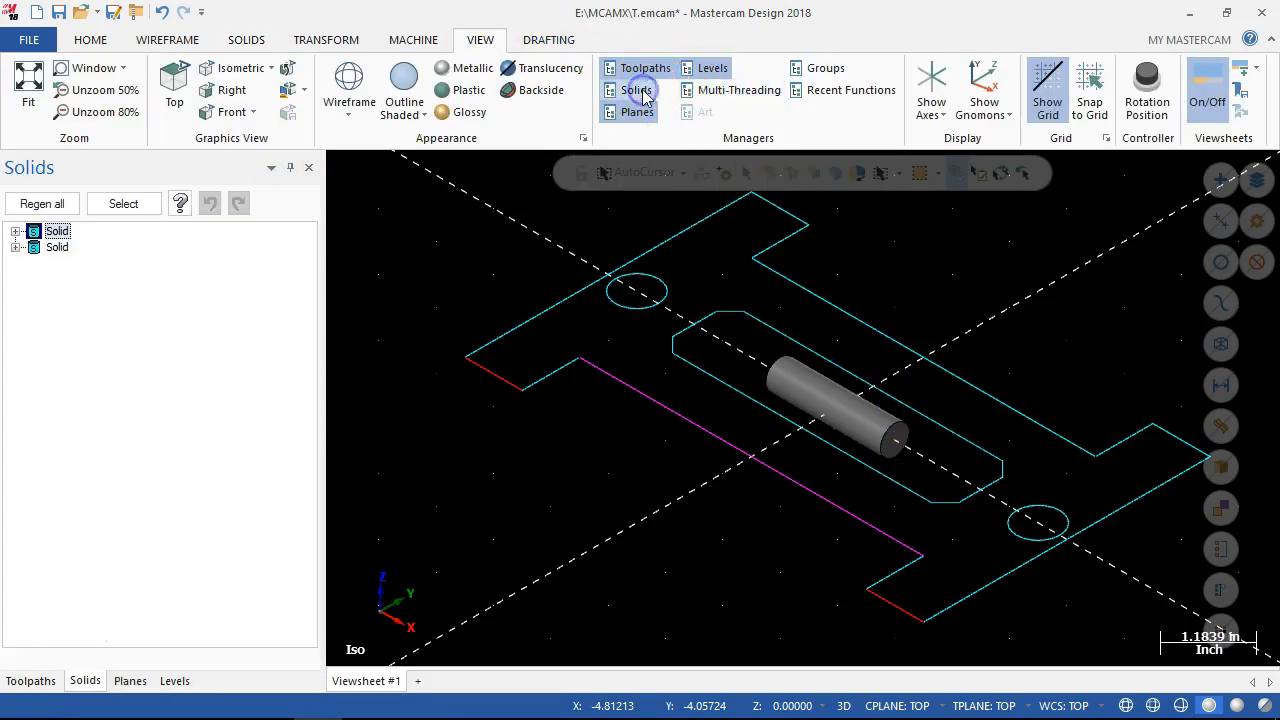
Review the operation histories of the cylinder and the plate solid, then collapse both.
{"action": "left_click", "coordinate": [15, 247]}
{"action": "left_click", "coordinate": [78, 263]}
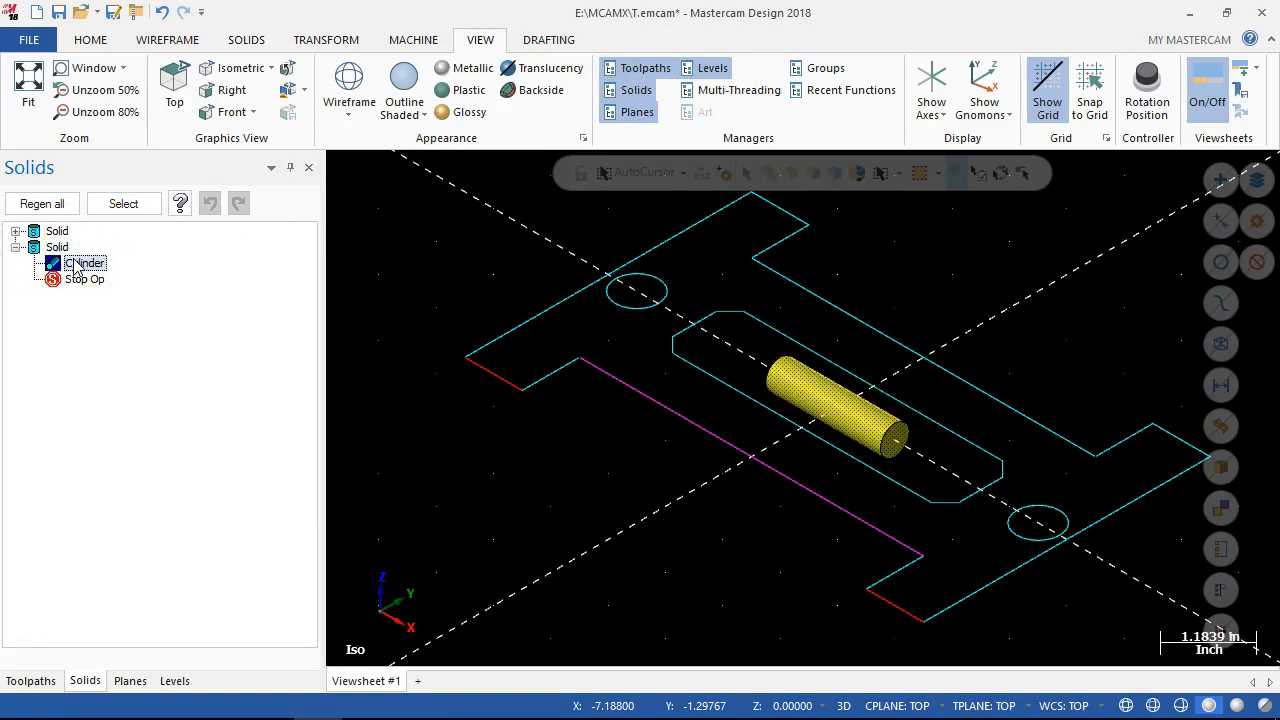
{"action": "left_click", "coordinate": [15, 231]}
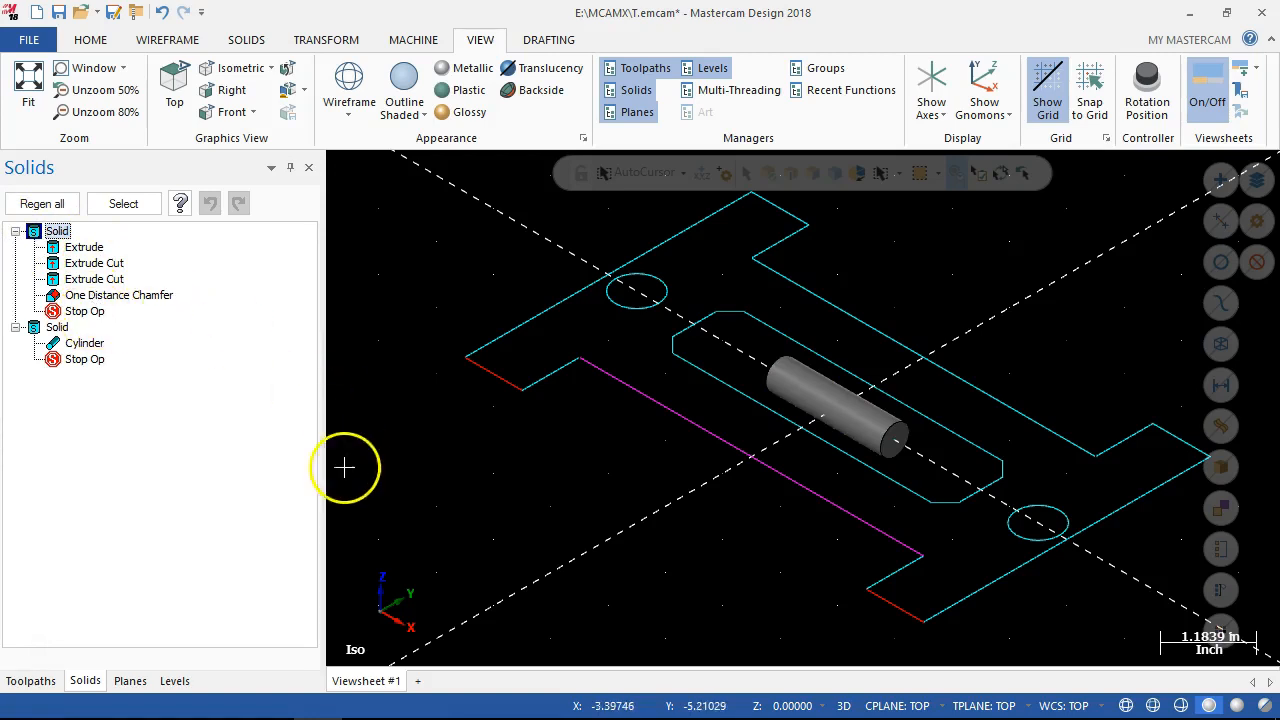
{"action": "left_click", "coordinate": [16, 231]}
{"action": "left_click", "coordinate": [16, 247]}
Add a solid sphere of radius 0.25 centred on the cylinder's end at X 1.0.
{"action": "scroll", "coordinate": [840, 385], "scroll_direction": "down", "scroll_amount": 2}
{"action": "scroll", "coordinate": [868, 422], "scroll_direction": "up", "scroll_amount": 4}
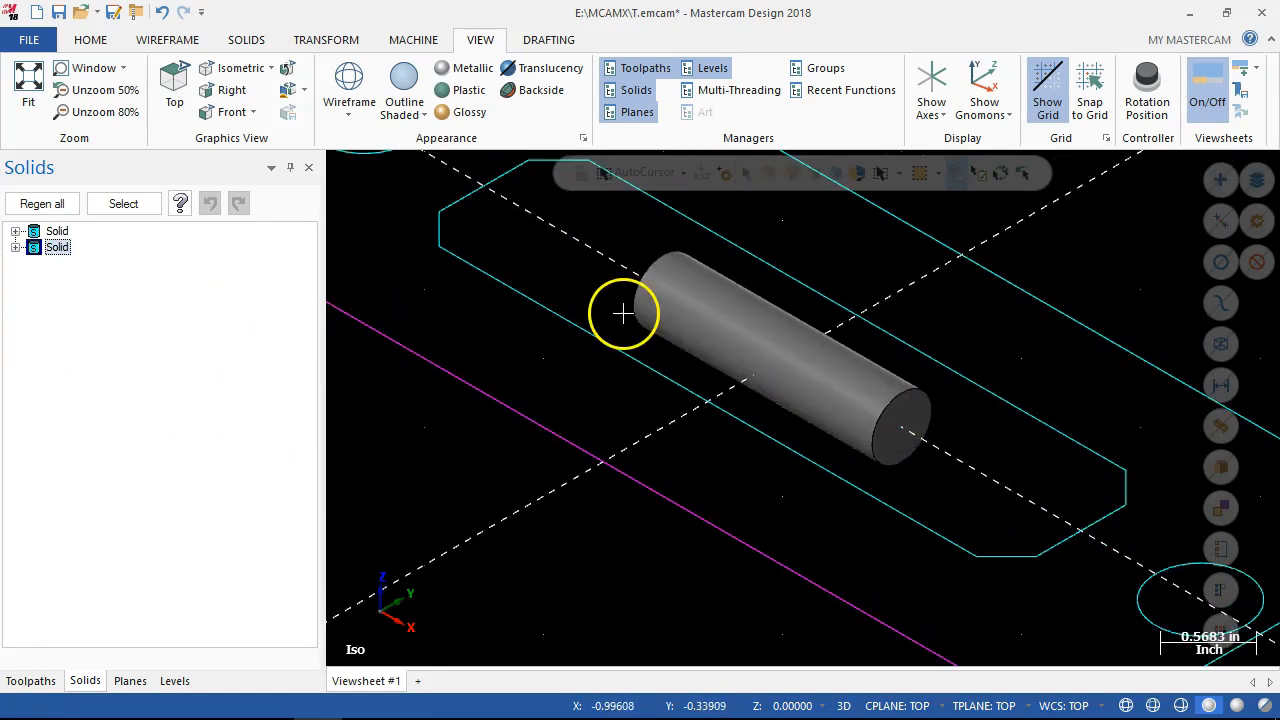
{"action": "left_click", "coordinate": [245, 40]}
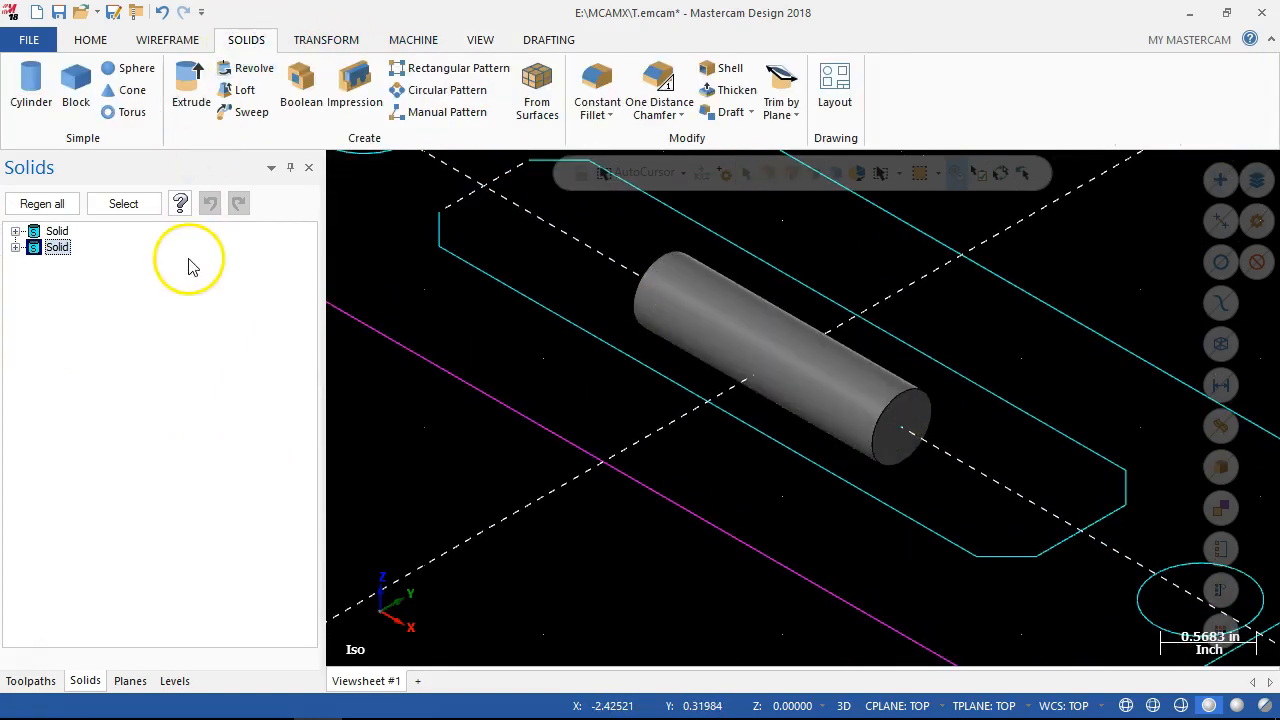
{"action": "left_click", "coordinate": [135, 70]}
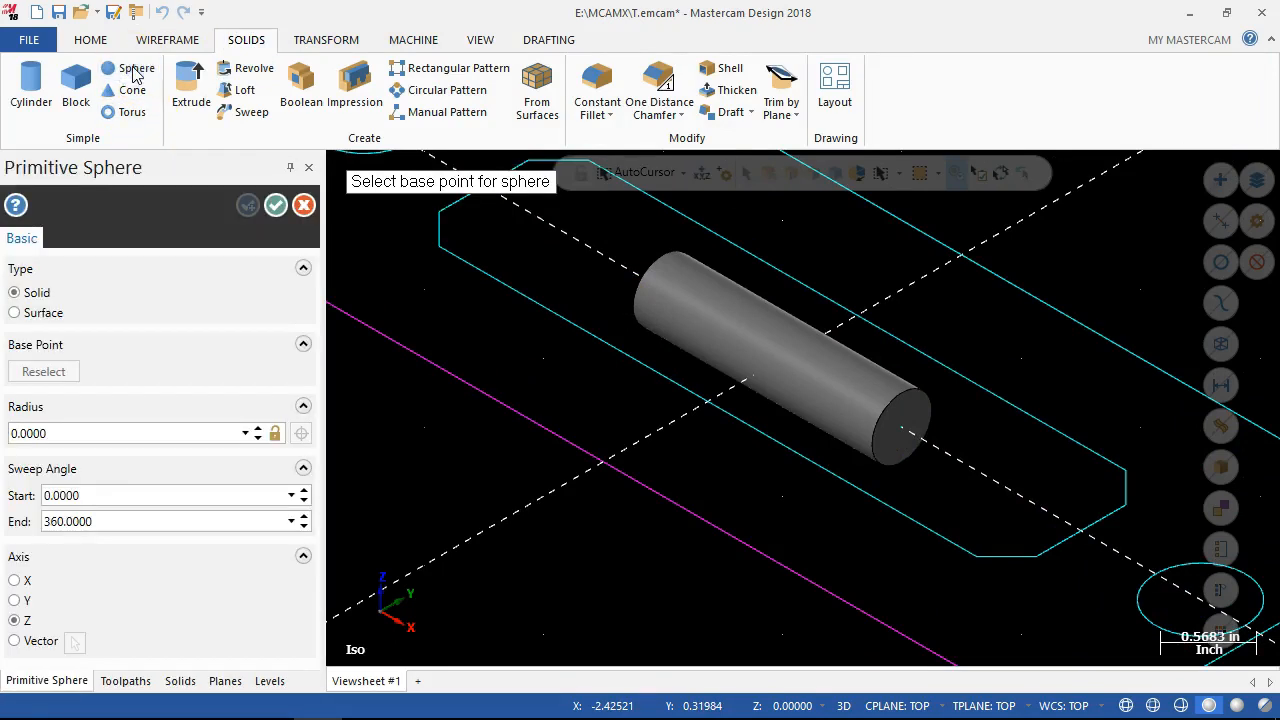
{"action": "left_click", "coordinate": [73, 436]}
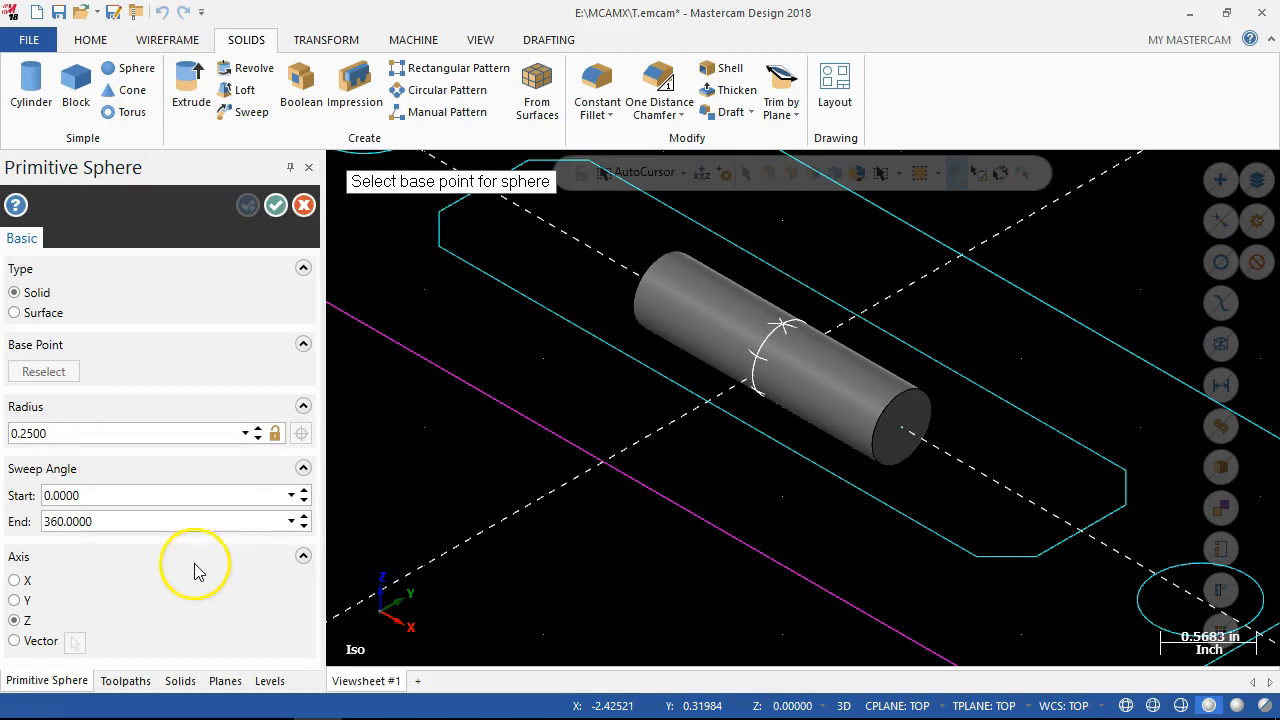
{"action": "left_click", "coordinate": [903, 437]}
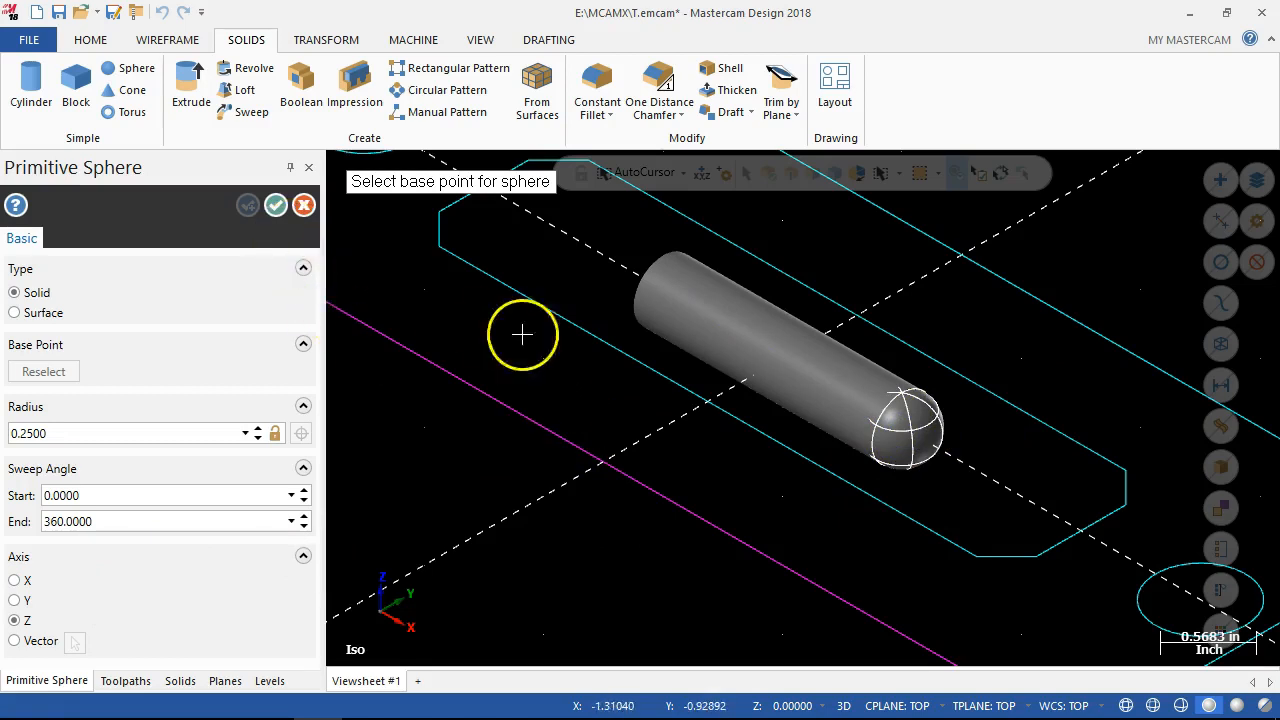
Add a second solid sphere of radius 0.25 centred on the cylinder's opposite end and finish the Sphere command.
{"action": "middle_click_drag", "start_coordinate": [585, 310], "coordinate": [749, 423]}
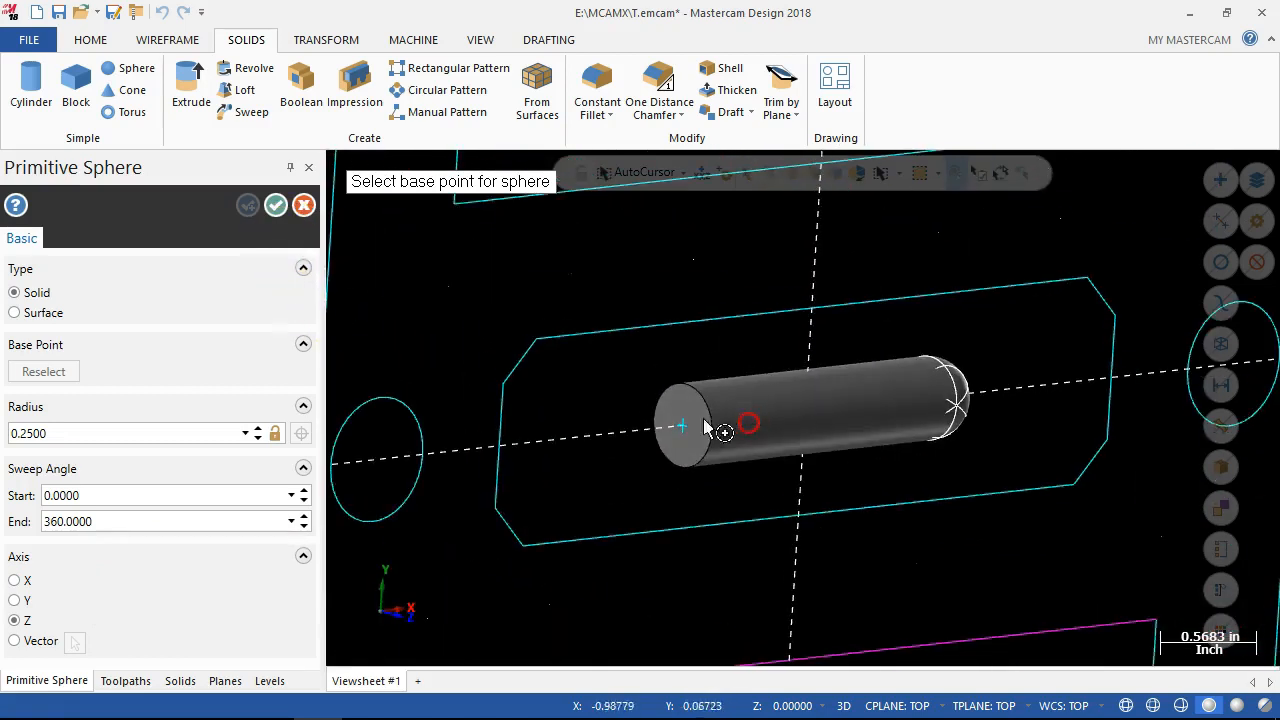
{"action": "left_click", "coordinate": [681, 428]}
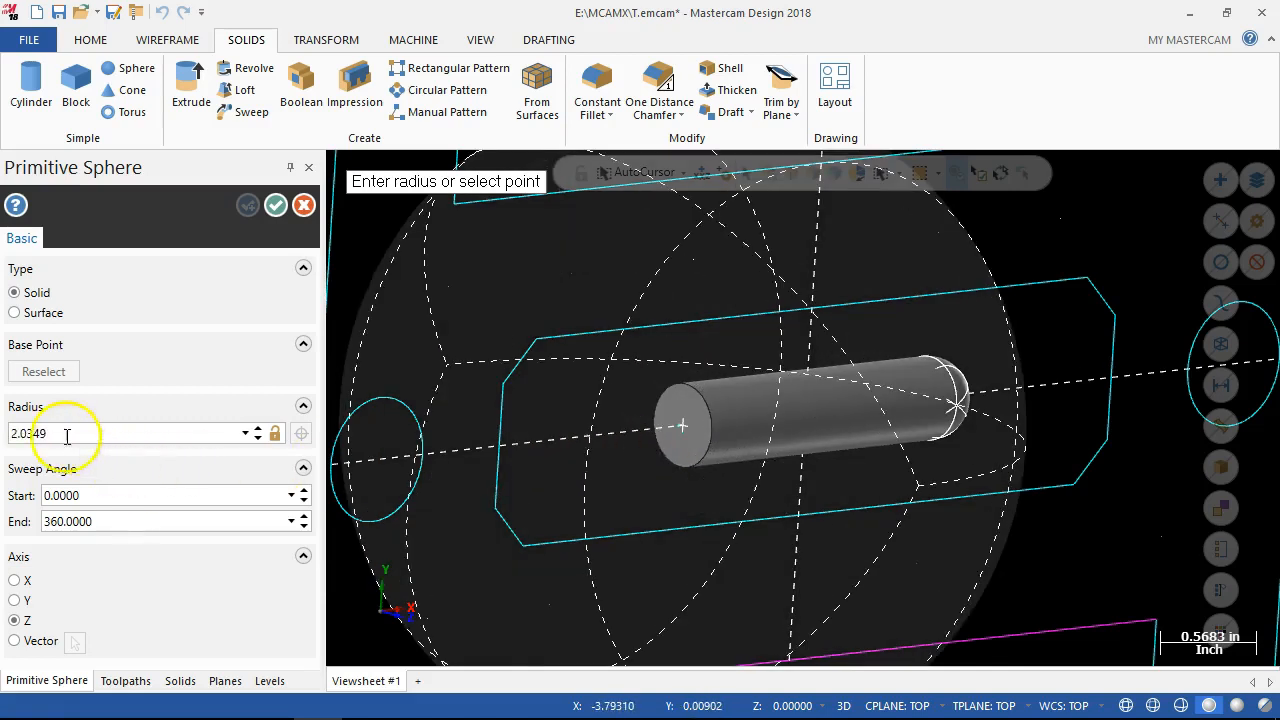
{"action": "left_click", "coordinate": [62, 433]}
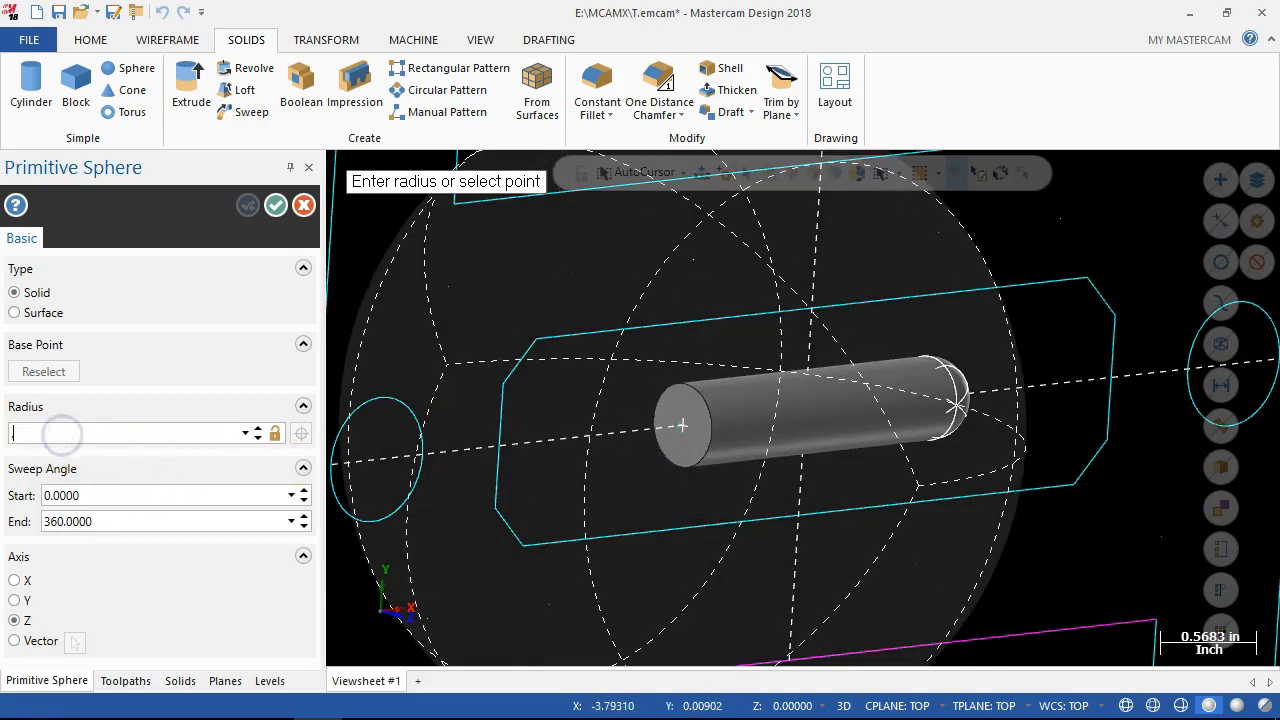
{"action": "type", "text": ".25"}
{"action": "key", "text": "Return"}
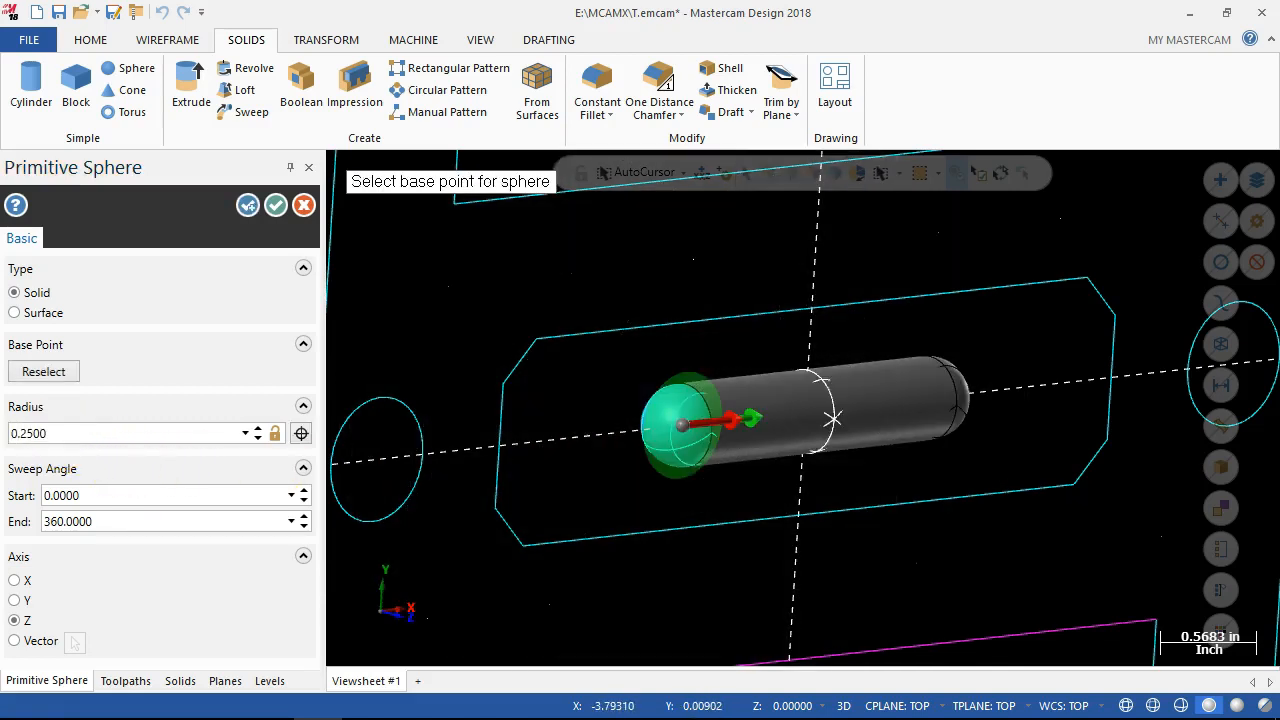
{"action": "left_click", "coordinate": [274, 205]}
{"action": "middle_click_drag", "start_coordinate": [520, 420], "coordinate": [460, 329]}
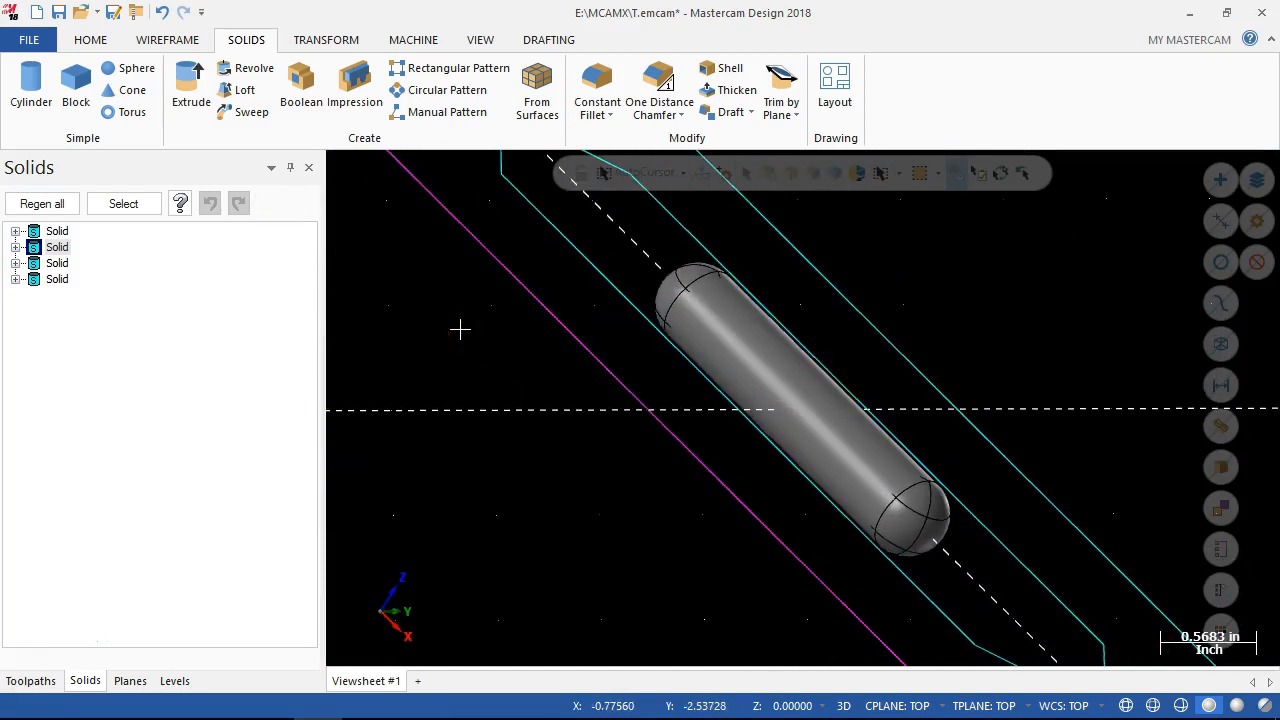
Return to the isometric view and make level 1 (solid) visible so the plate shows with the slot bodies.
{"action": "key", "text": "alt+7"}
{"action": "scroll", "coordinate": [569, 402], "scroll_direction": "down", "scroll_amount": 6}
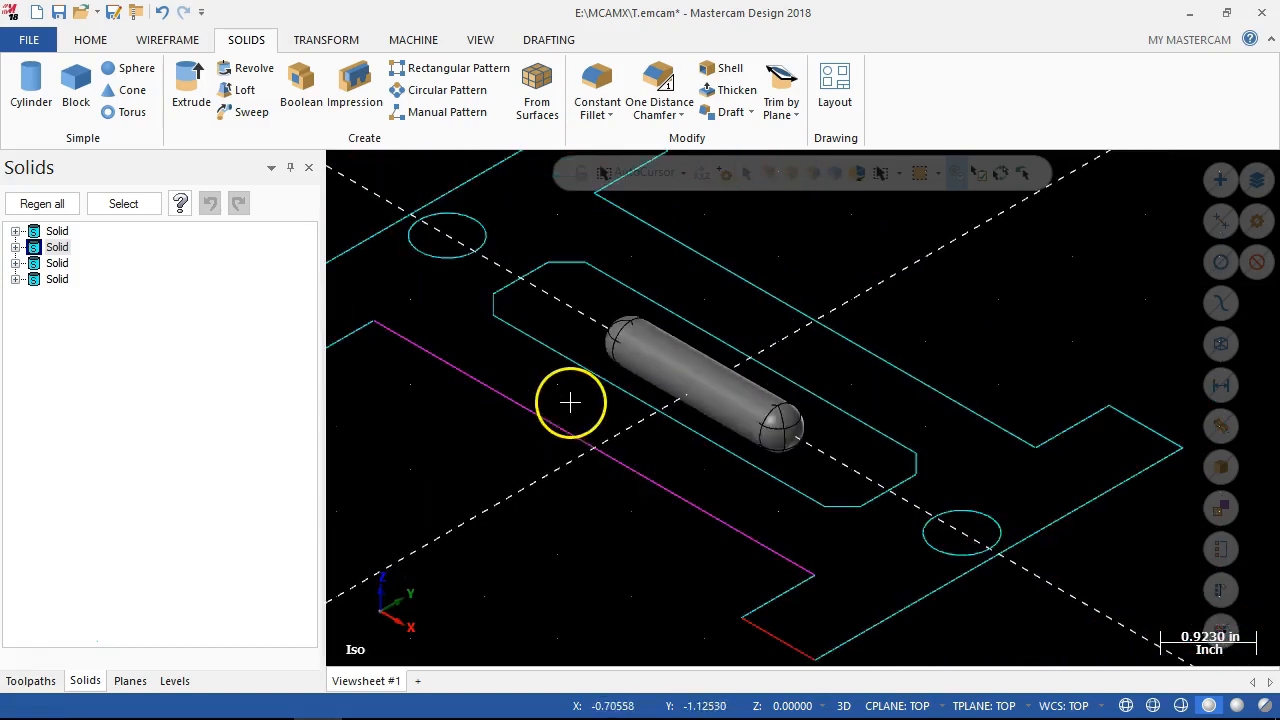
{"action": "scroll", "coordinate": [569, 402], "scroll_direction": "down", "scroll_amount": 1}
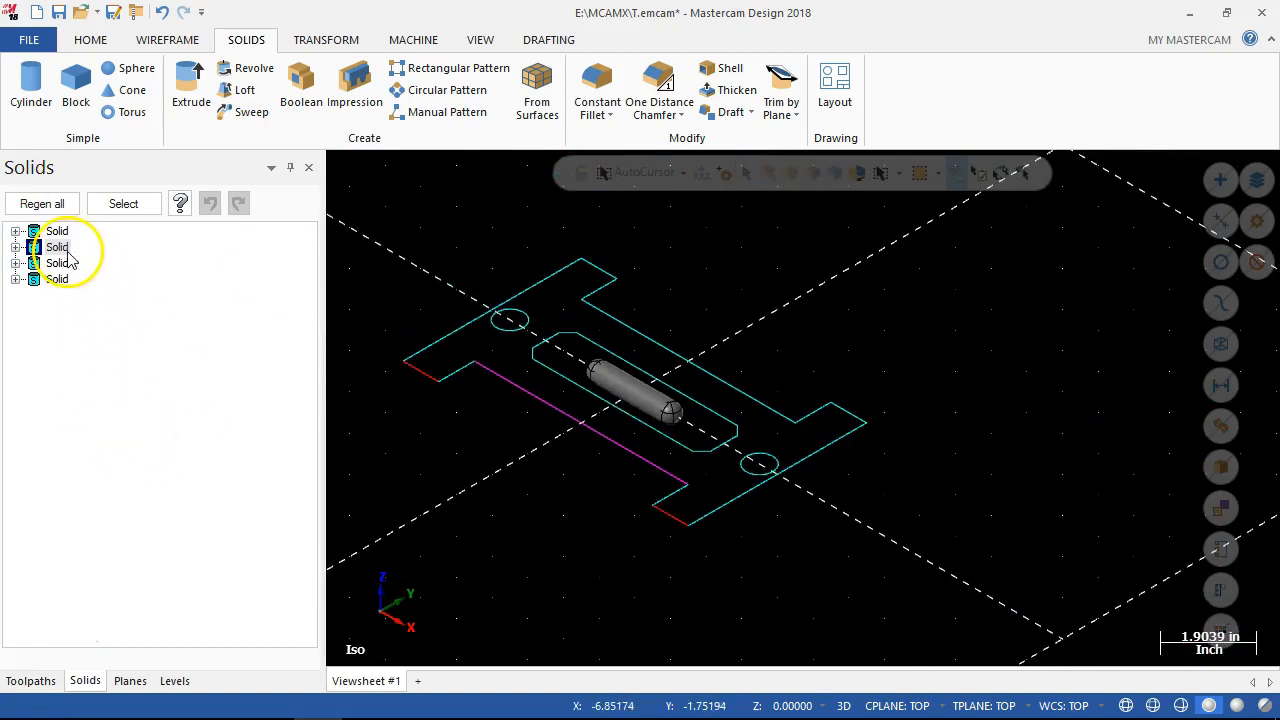
{"action": "left_click", "coordinate": [172, 681]}
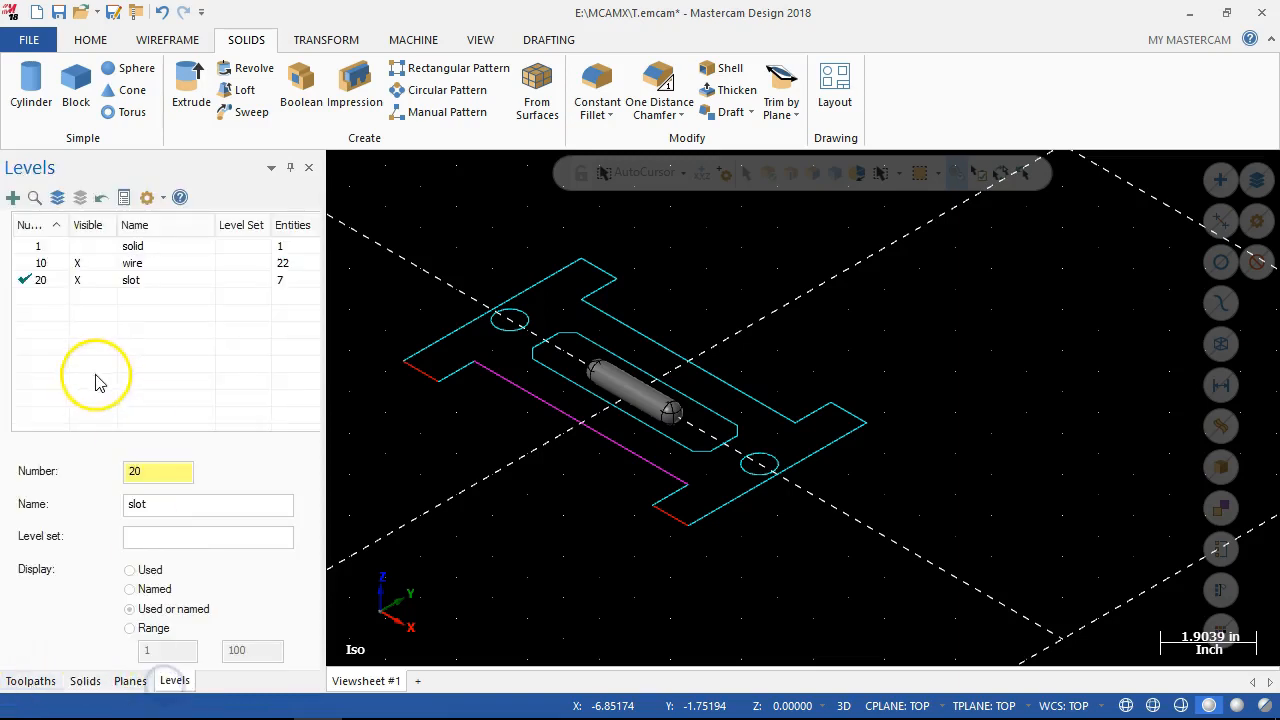
{"action": "left_click", "coordinate": [79, 247]}
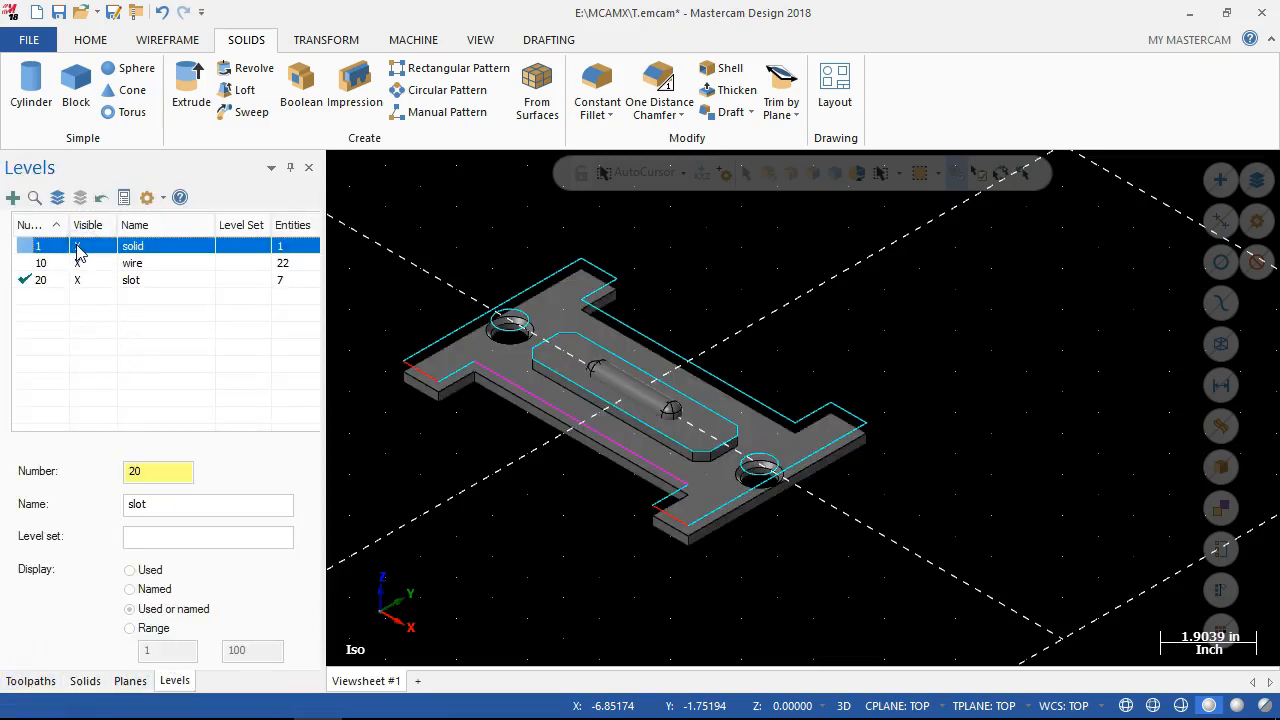
Set up a Boolean with the plate as the target body and the cylinder and both spheres as tool bodies.
{"action": "scroll", "coordinate": [552, 363], "scroll_direction": "up", "scroll_amount": 4}
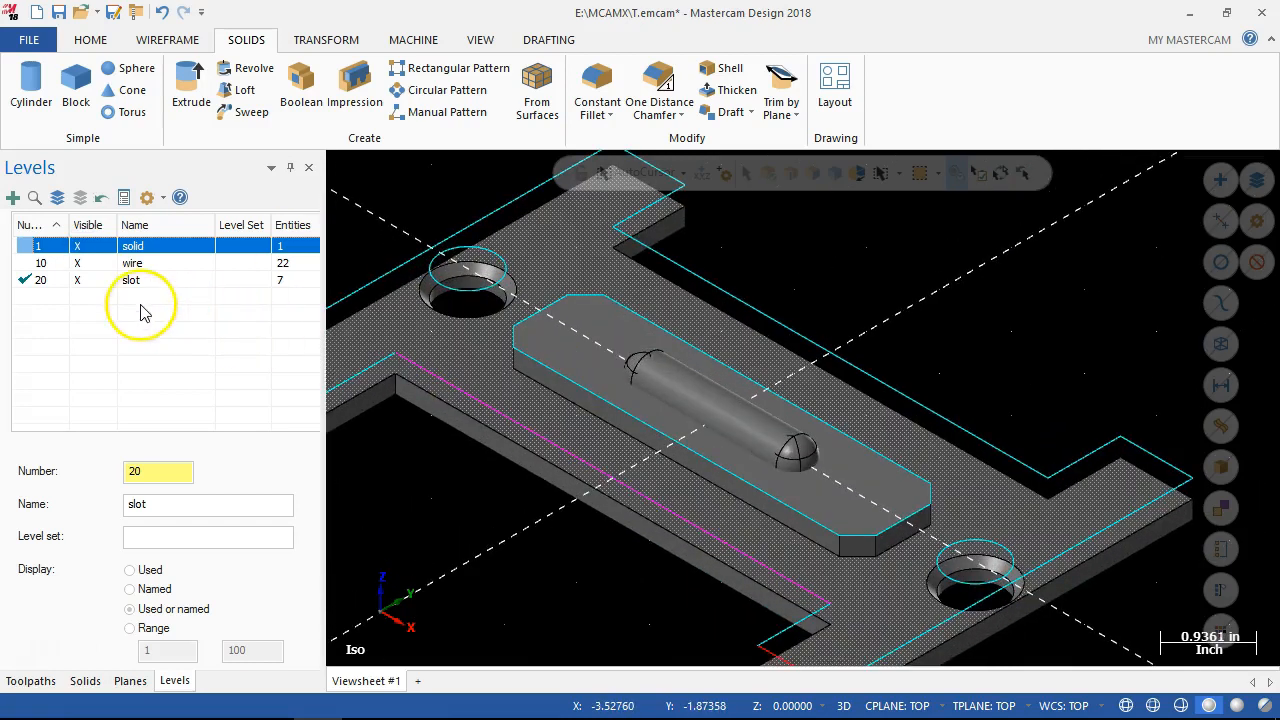
{"action": "left_click", "coordinate": [312, 95]}
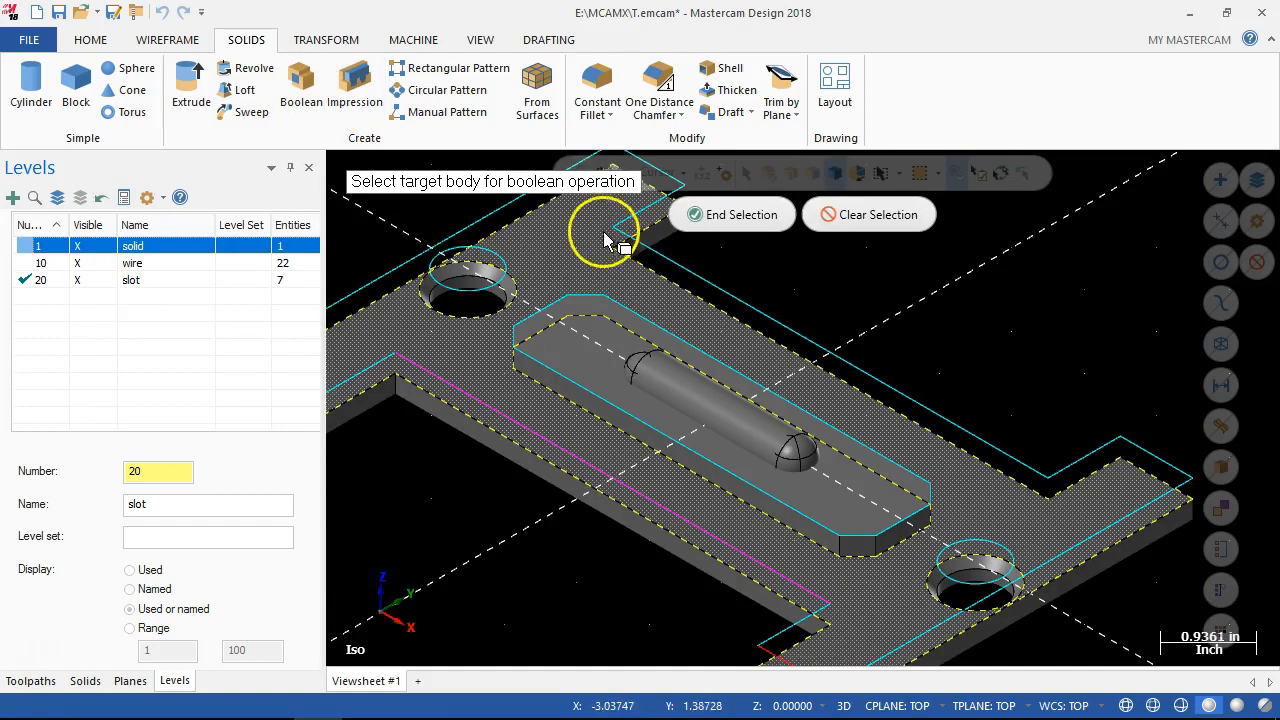
{"action": "left_click", "coordinate": [578, 284]}
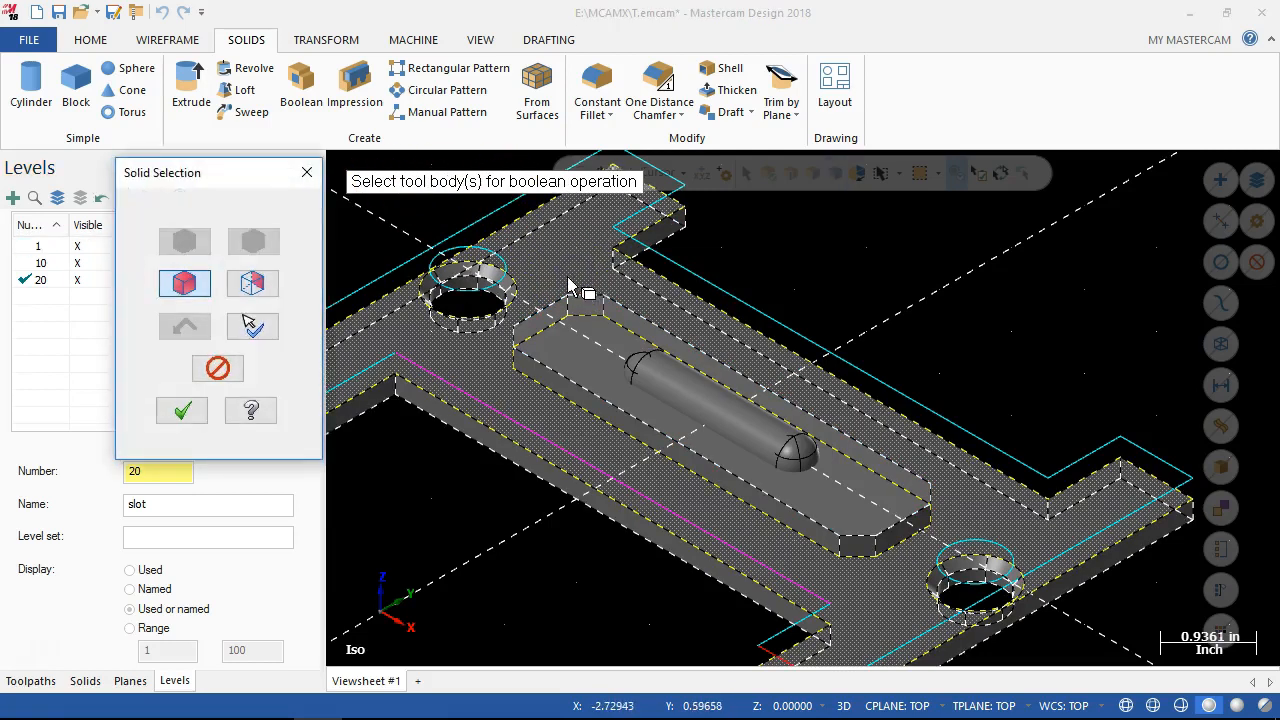
{"action": "left_click", "coordinate": [186, 285]}
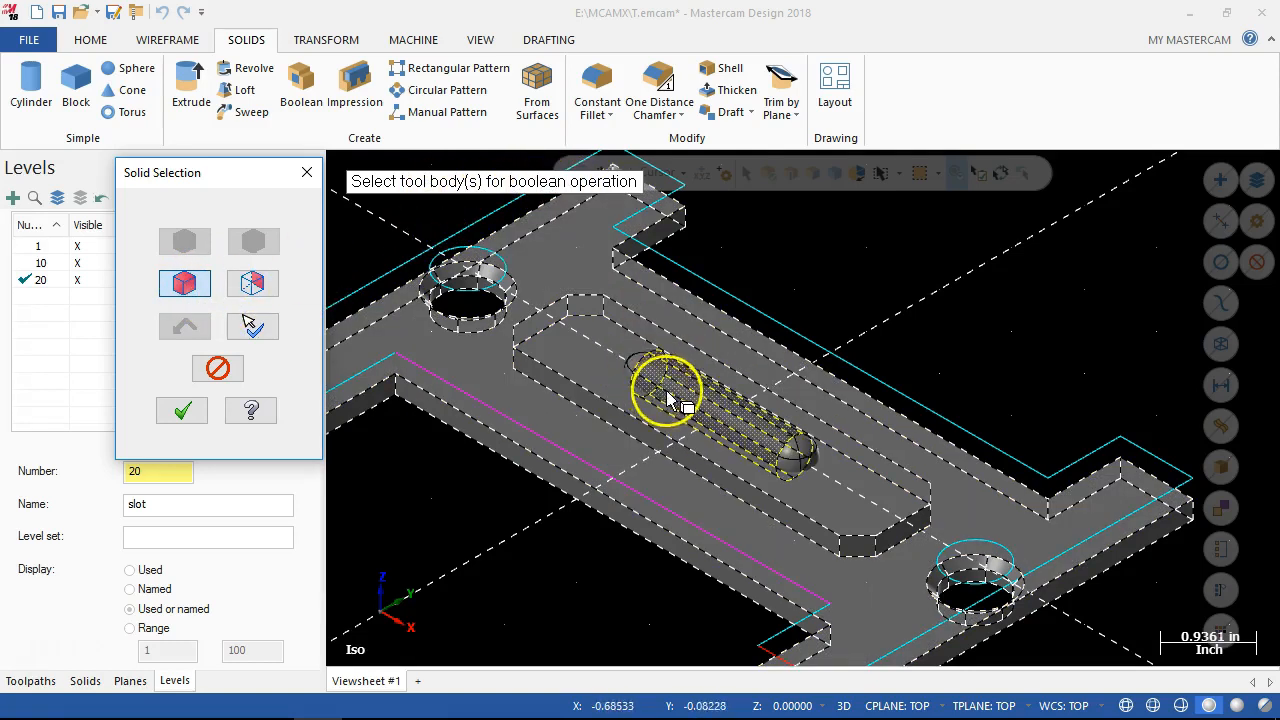
{"action": "scroll", "coordinate": [662, 389], "scroll_direction": "down", "scroll_amount": 2}
{"action": "scroll", "coordinate": [662, 389], "scroll_direction": "up", "scroll_amount": 4}
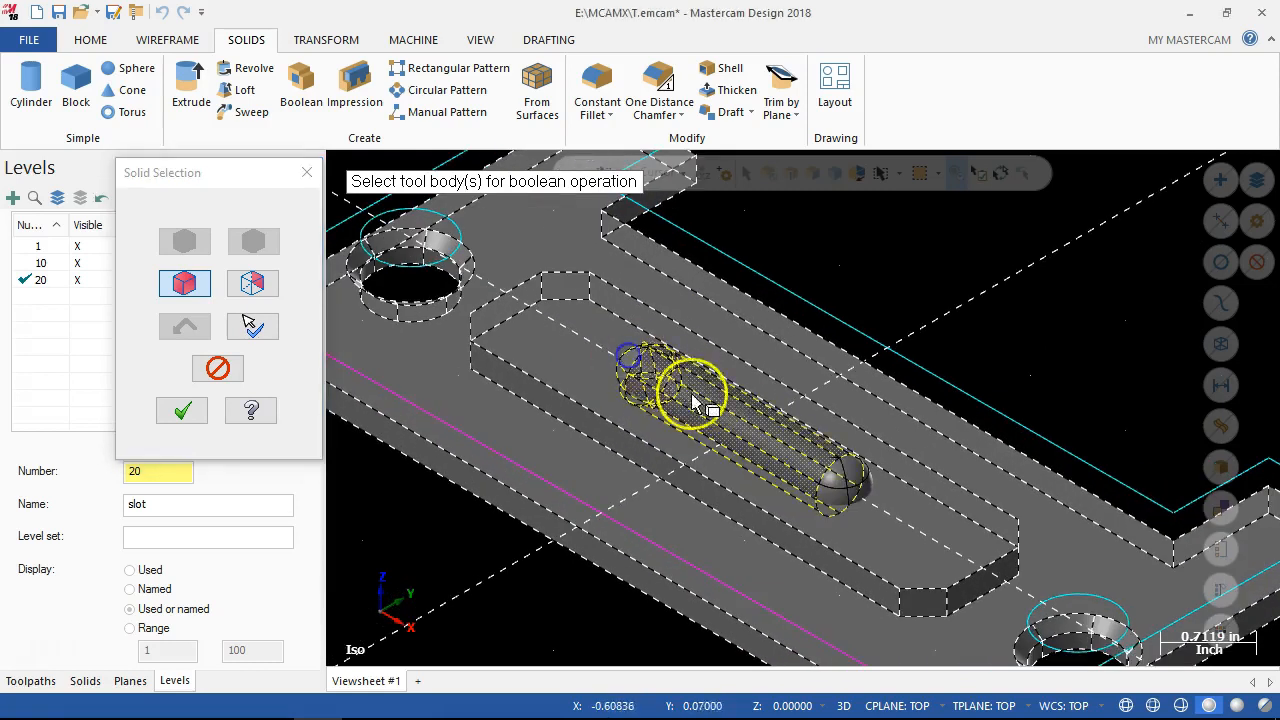
{"action": "left_click", "coordinate": [853, 491]}
{"action": "scroll", "coordinate": [865, 518], "scroll_direction": "up", "scroll_amount": 2}
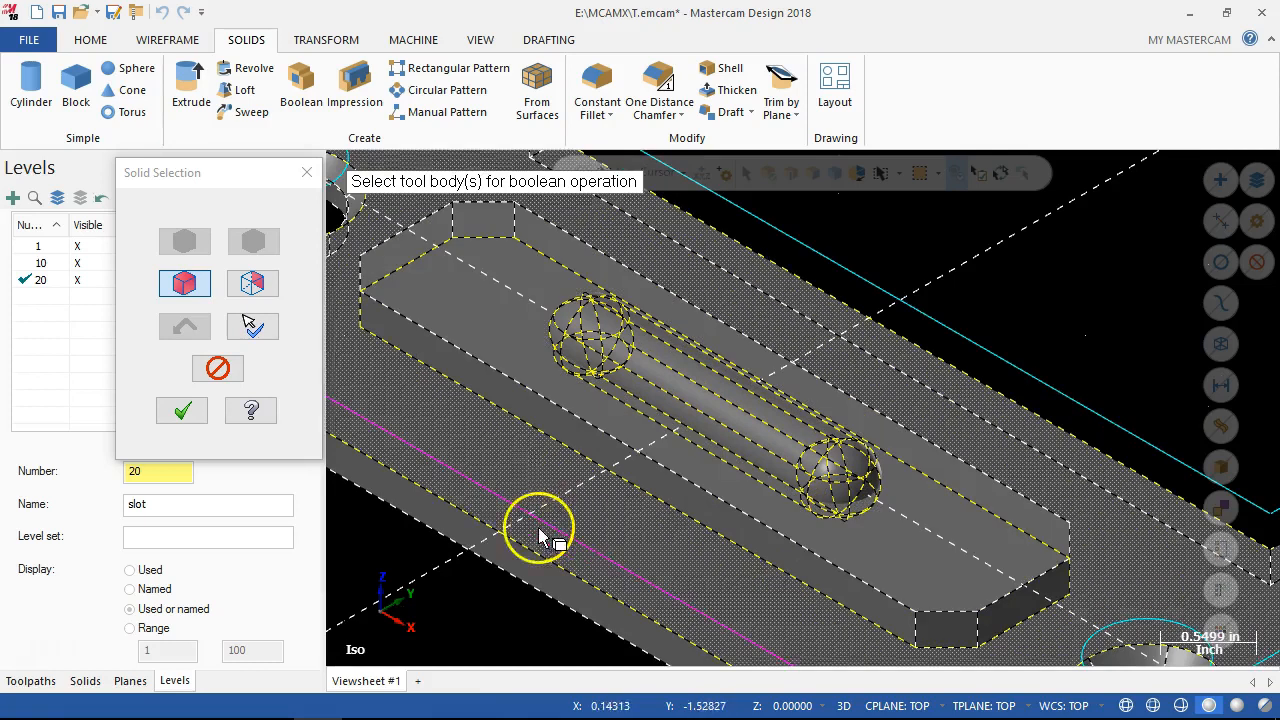
{"action": "left_click", "coordinate": [168, 411]}
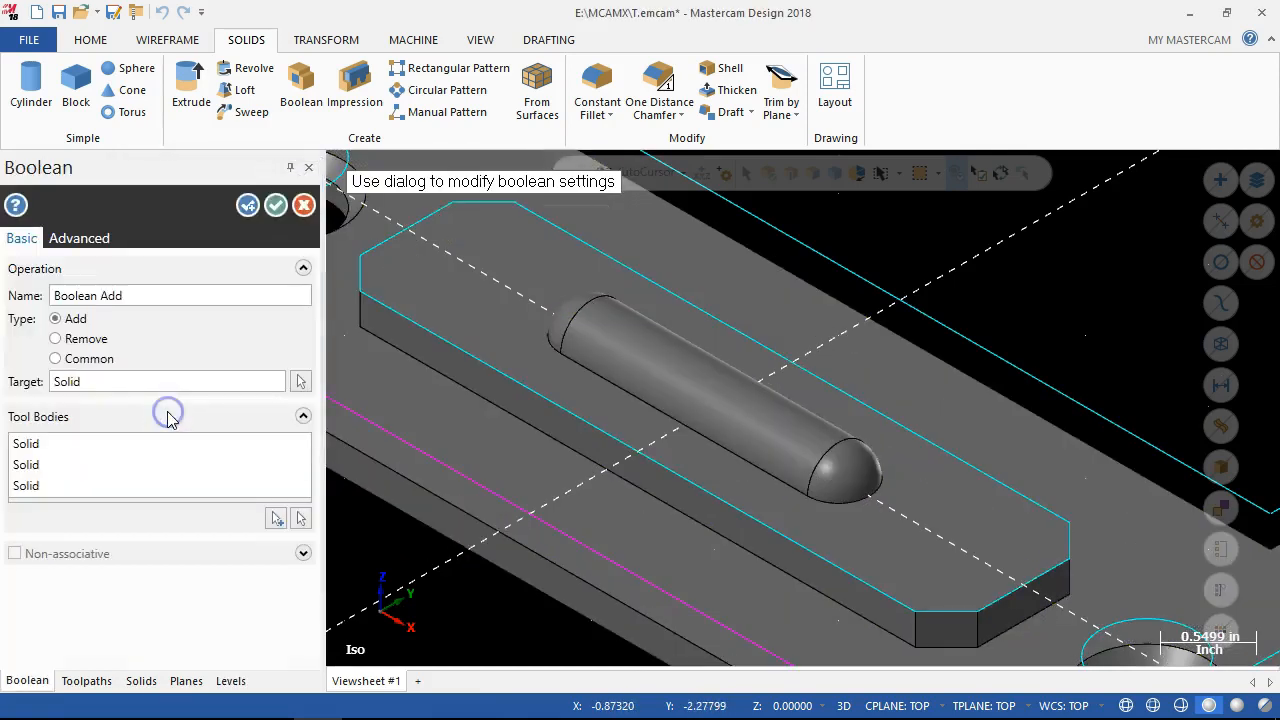
Compare the Remove and Common Boolean types, and accept Remove to cut the round-ended slot into the plate.
{"action": "left_click", "coordinate": [55, 338]}
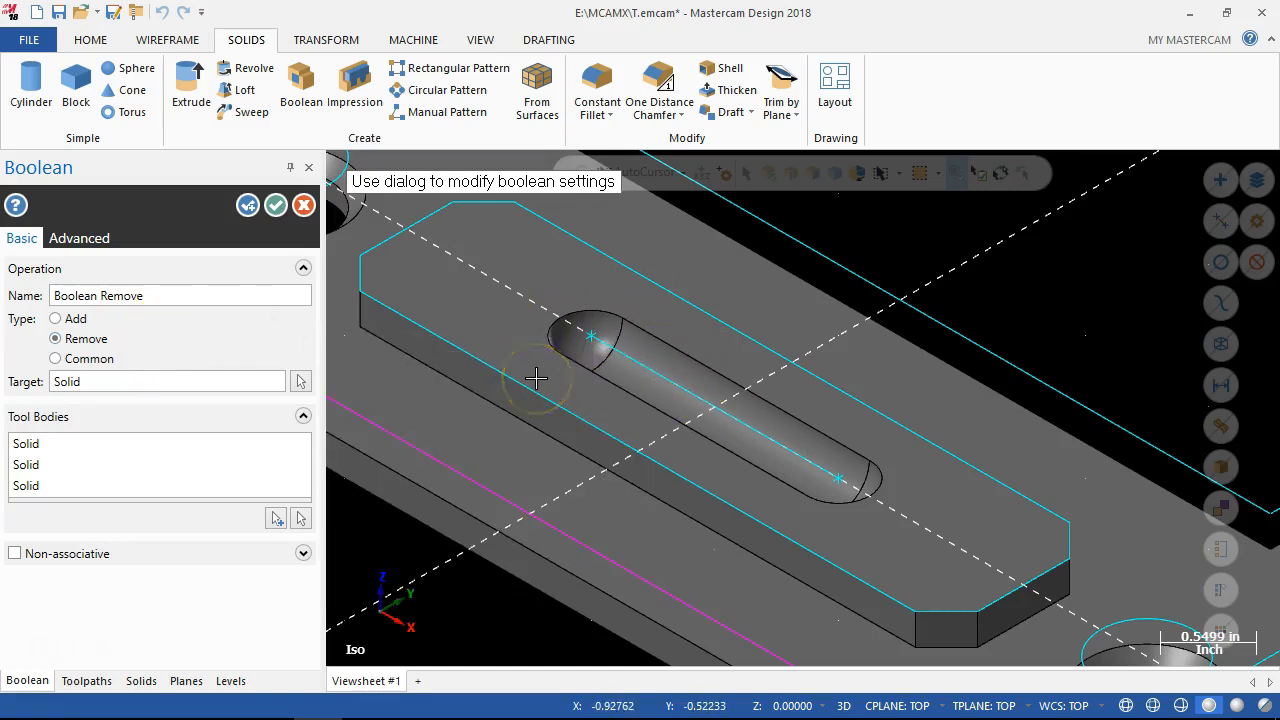
{"action": "left_click", "coordinate": [55, 359]}
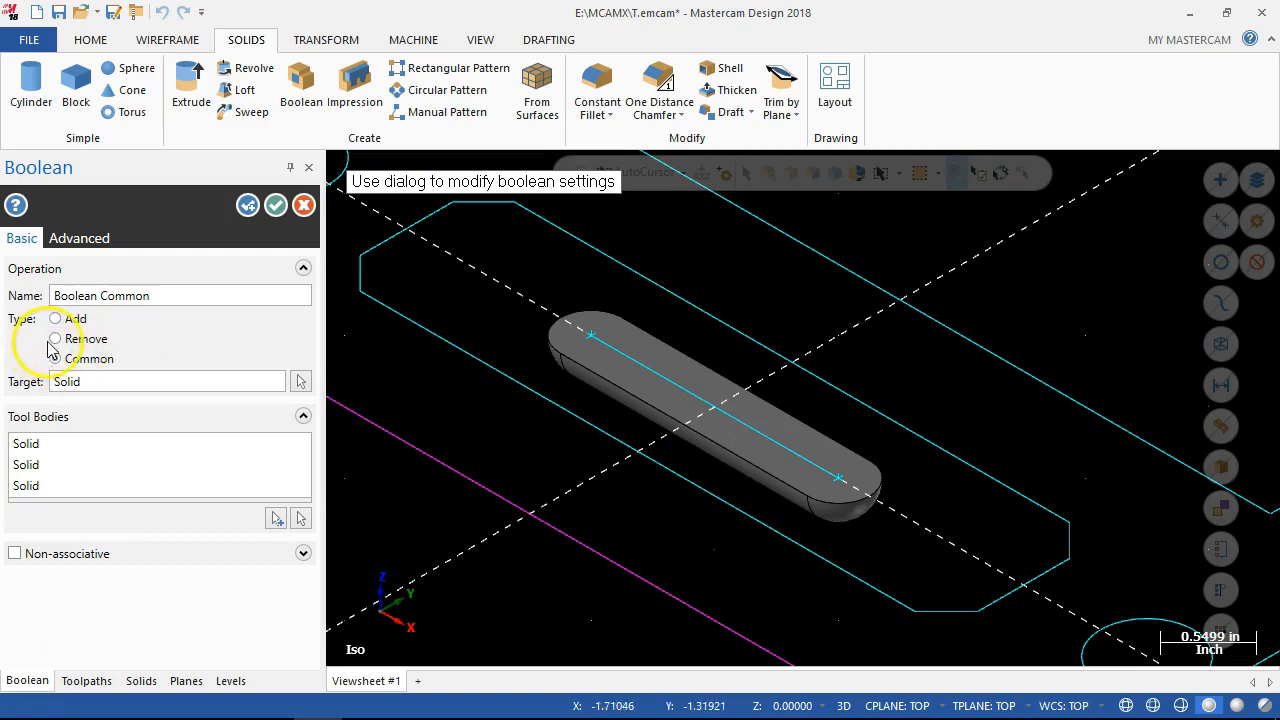
{"action": "left_click", "coordinate": [56, 339]}
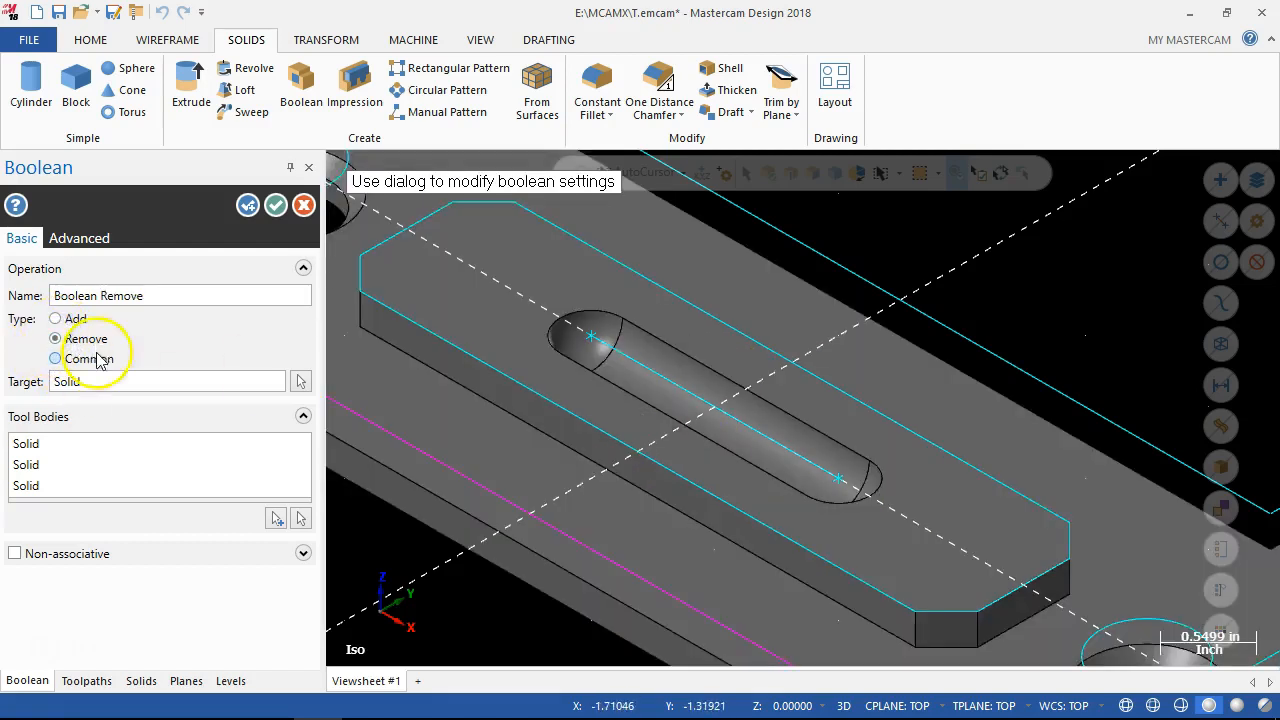
{"action": "left_click", "coordinate": [268, 207]}
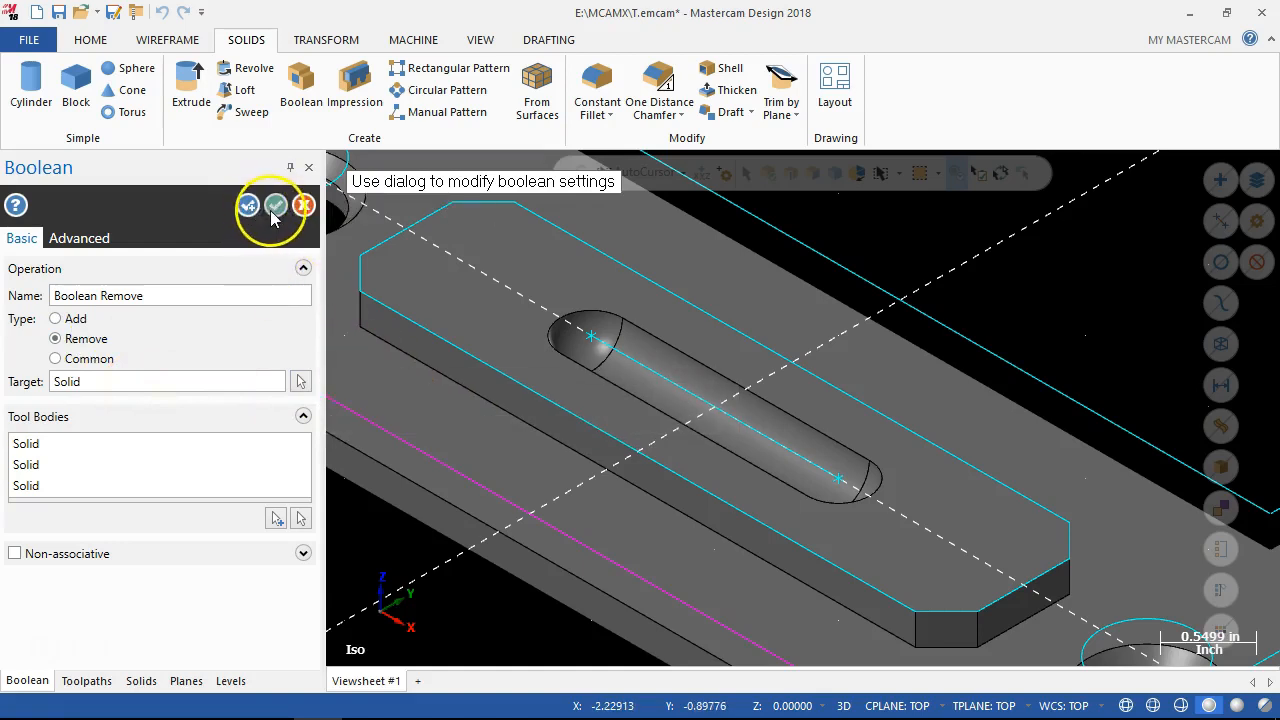
Make level 1 (solid) the main level, leaving the wire level visible.
{"action": "scroll", "coordinate": [584, 522], "scroll_direction": "down", "scroll_amount": 2}
{"action": "scroll", "coordinate": [584, 522], "scroll_direction": "down", "scroll_amount": 3}
{"action": "mouse_move", "coordinate": [543, 580]}
{"action": "middle_mouse_down"}
{"action": "mouse_move", "coordinate": [529, 531]}
{"action": "mouse_move", "coordinate": [600, 571]}
{"action": "mouse_move", "coordinate": [591, 611]}
{"action": "middle_mouse_up"}
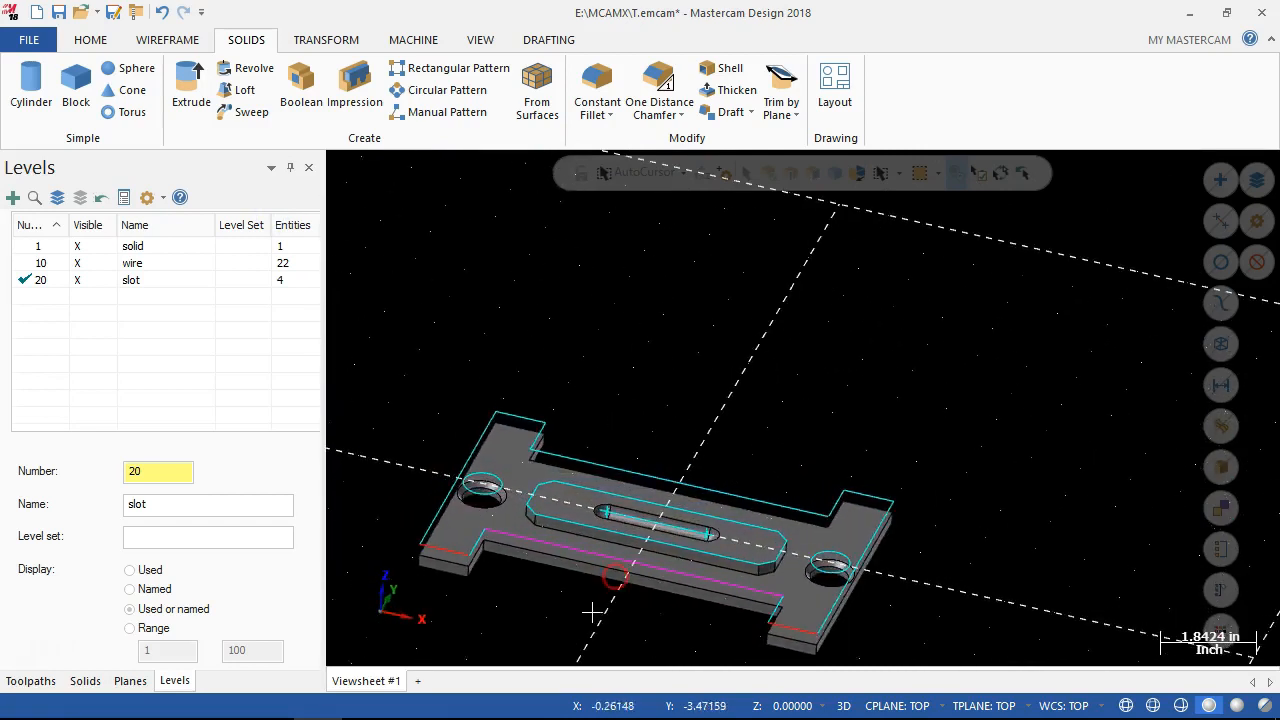
{"action": "scroll", "coordinate": [589, 610], "scroll_direction": "up", "scroll_amount": 2}
{"action": "scroll", "coordinate": [600, 414], "scroll_direction": "down", "scroll_amount": 2}
{"action": "scroll", "coordinate": [594, 600], "scroll_direction": "up", "scroll_amount": 4}
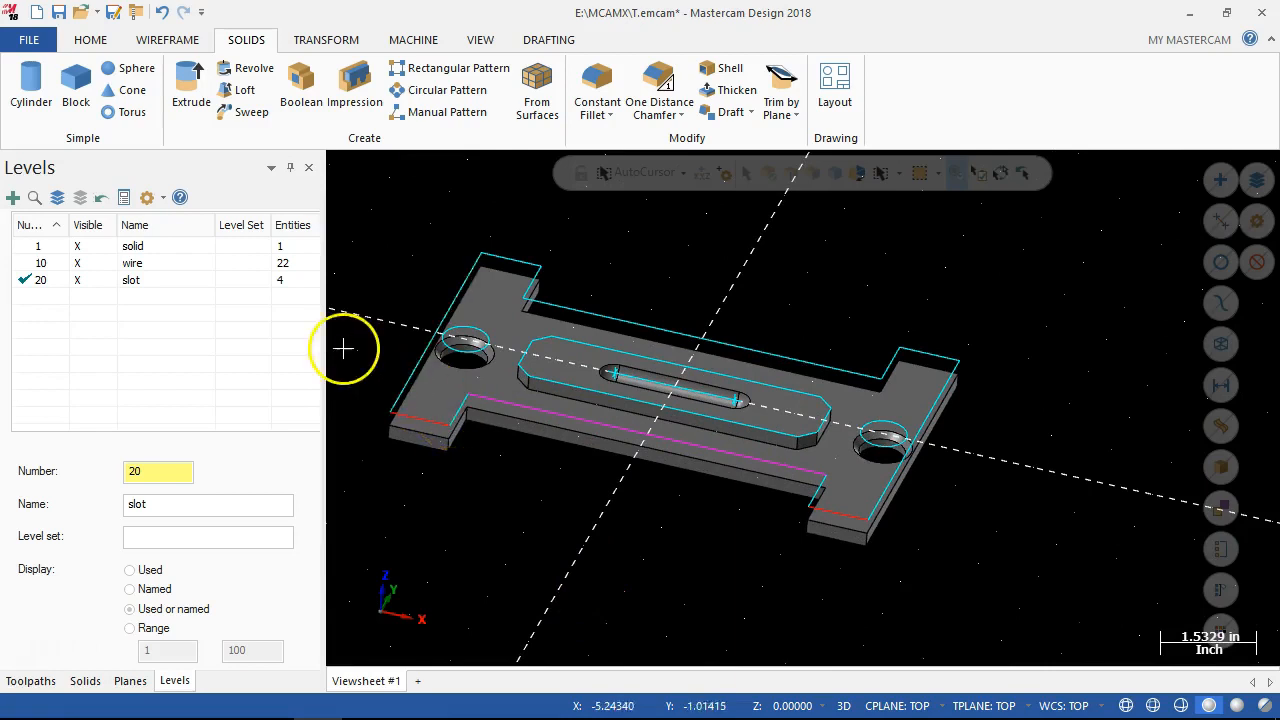
{"action": "left_click", "coordinate": [27, 263]}
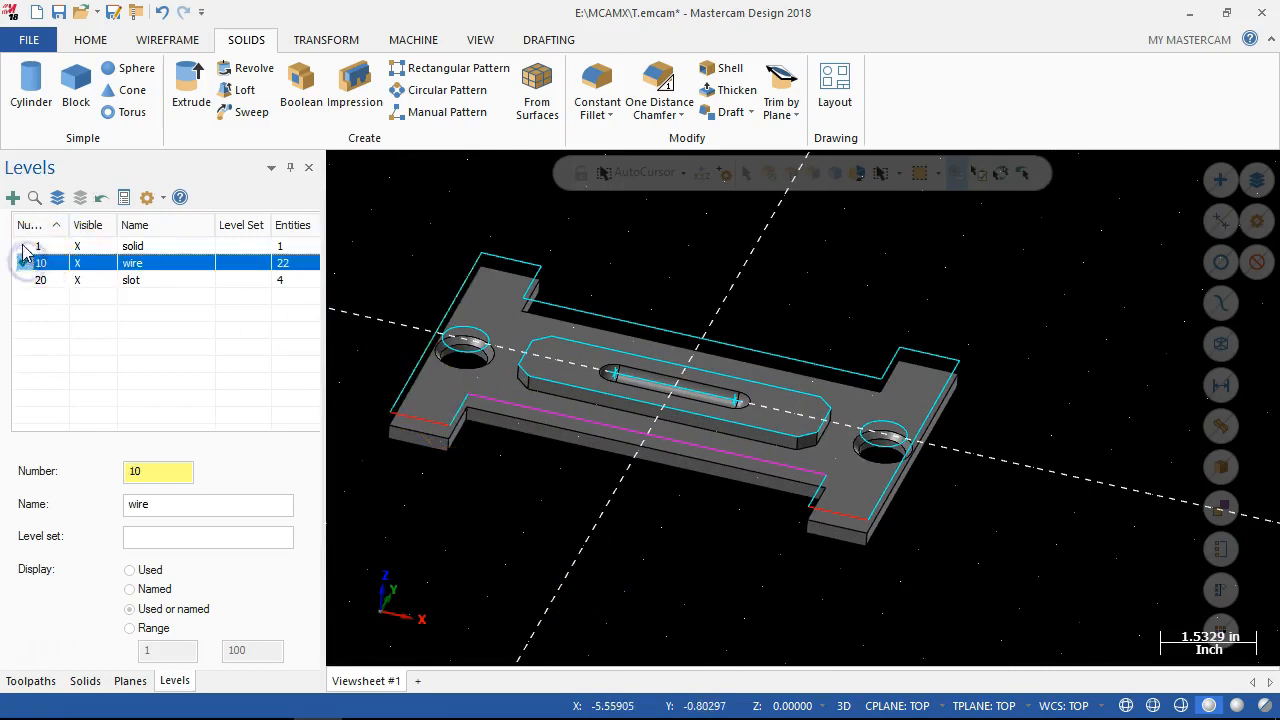
{"action": "left_click", "coordinate": [25, 247]}
{"action": "left_click", "coordinate": [27, 263]}
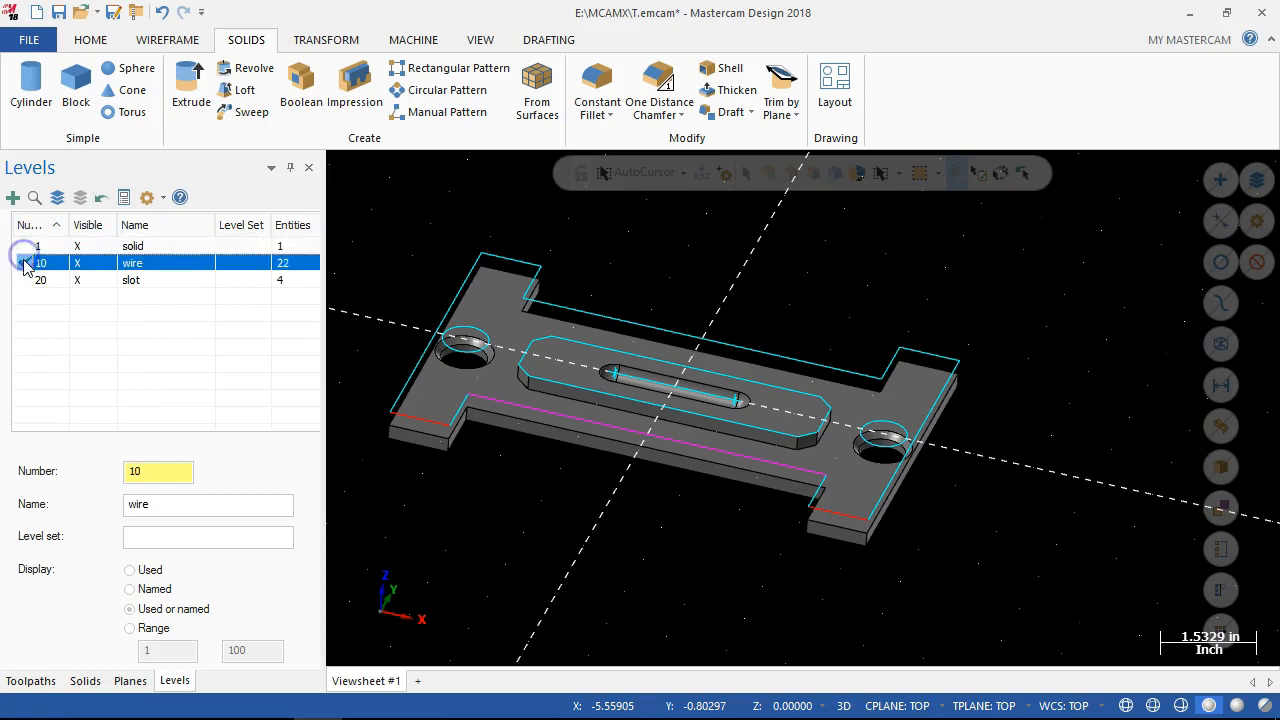
{"action": "left_click", "coordinate": [25, 247]}
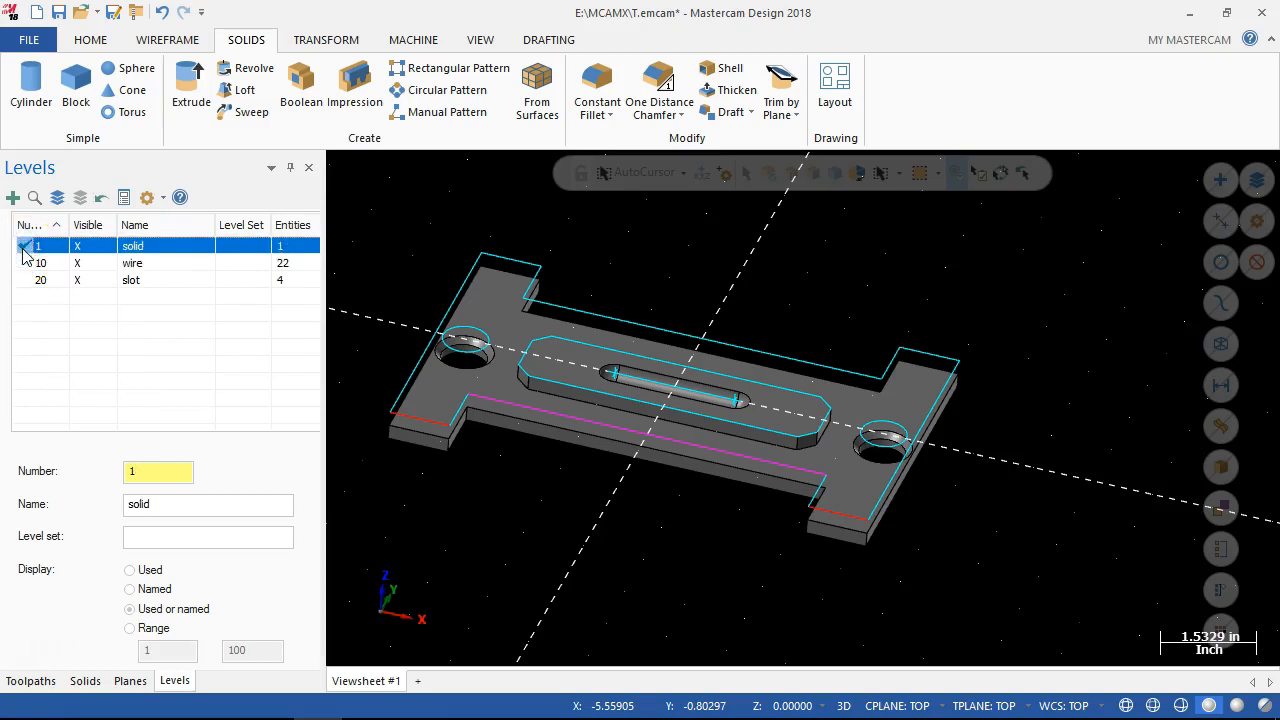
{"action": "left_click", "coordinate": [86, 264]}
{"action": "left_click", "coordinate": [87, 265]}
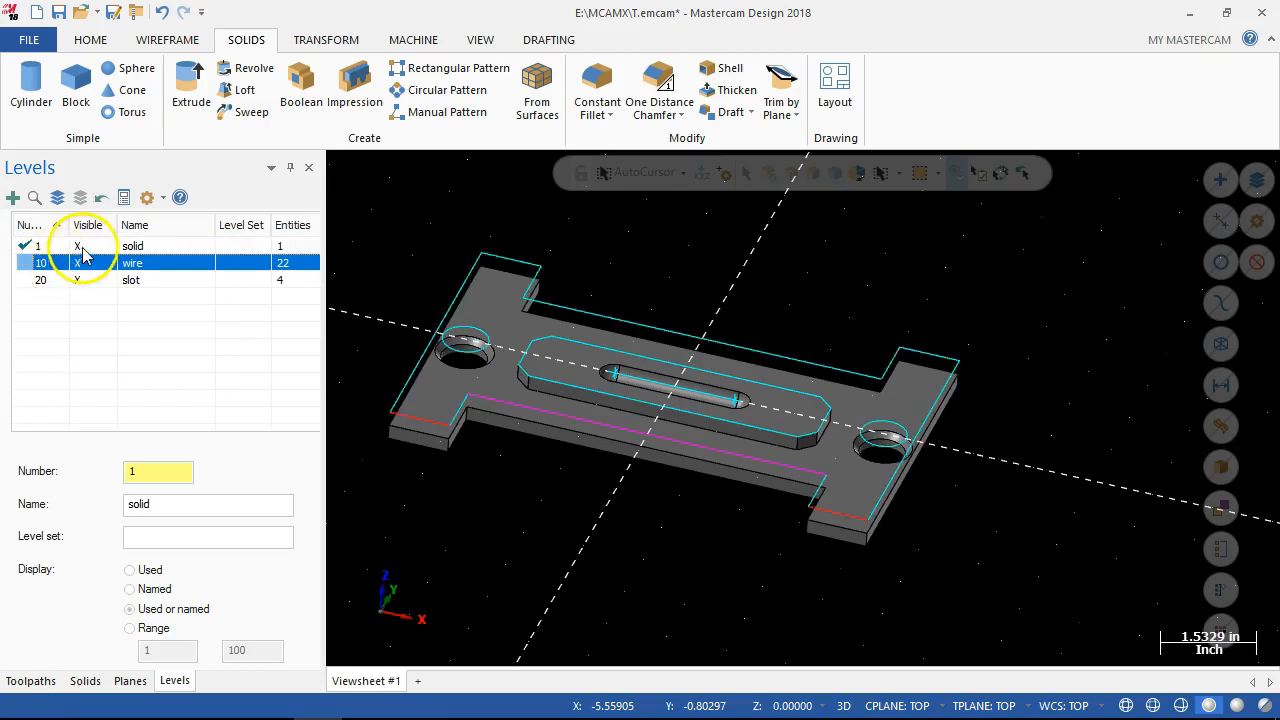
Move all geometry to the origin from a free point beyond the plate's upper right edge.
{"action": "scroll", "coordinate": [745, 480], "scroll_direction": "down", "scroll_amount": 1}
{"action": "scroll", "coordinate": [711, 523], "scroll_direction": "down", "scroll_amount": 3}
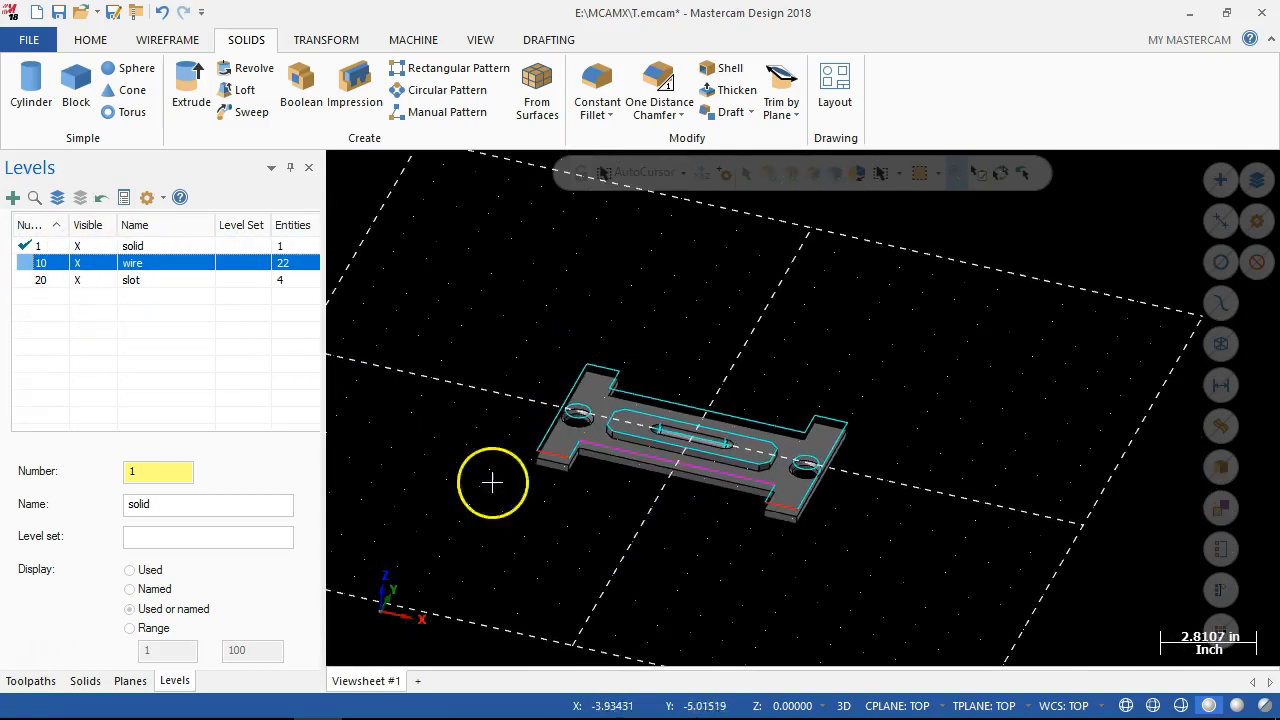
{"action": "scroll", "coordinate": [457, 423], "scroll_direction": "up", "scroll_amount": 2}
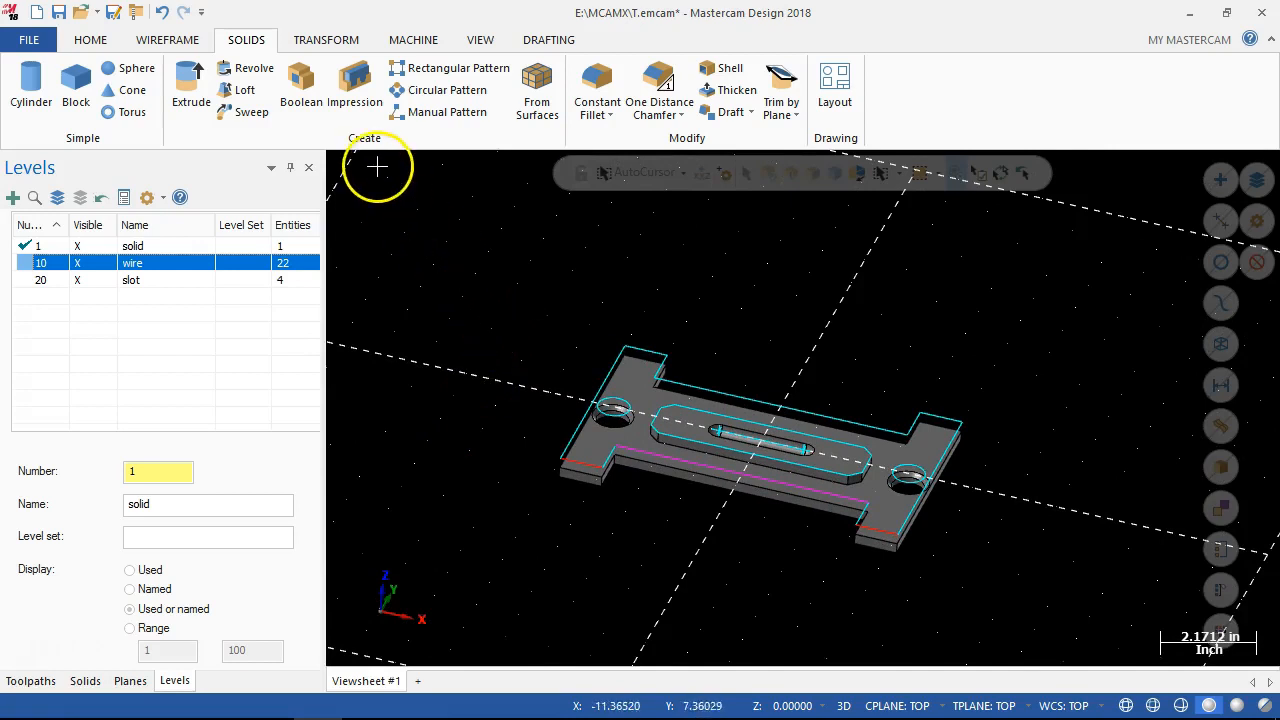
{"action": "left_click", "coordinate": [325, 40]}
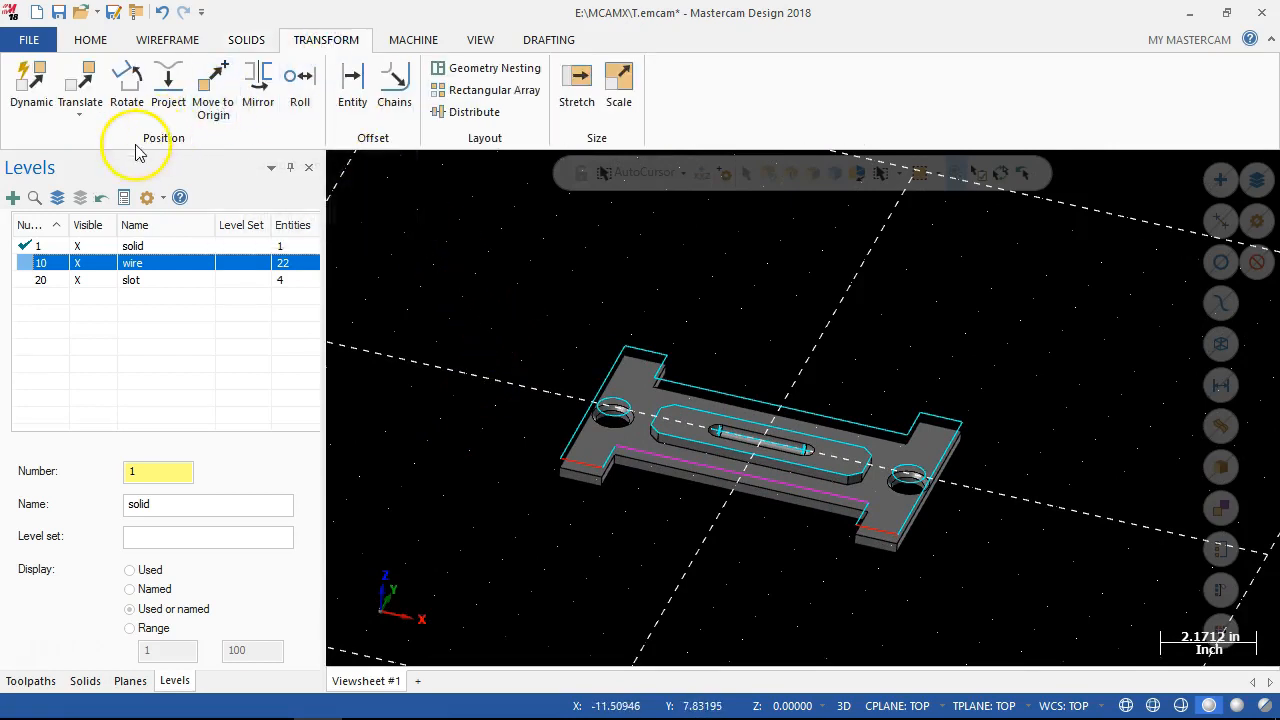
{"action": "left_click", "coordinate": [206, 100]}
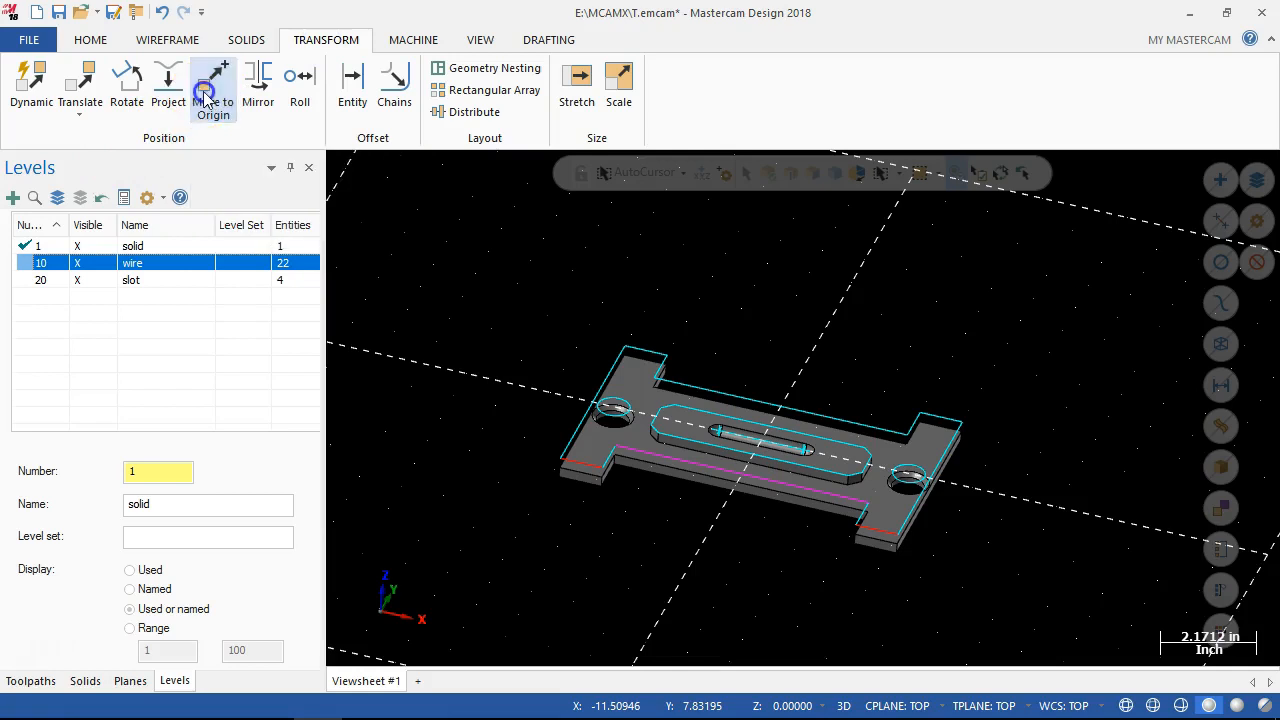
{"action": "left_click", "coordinate": [1051, 381]}
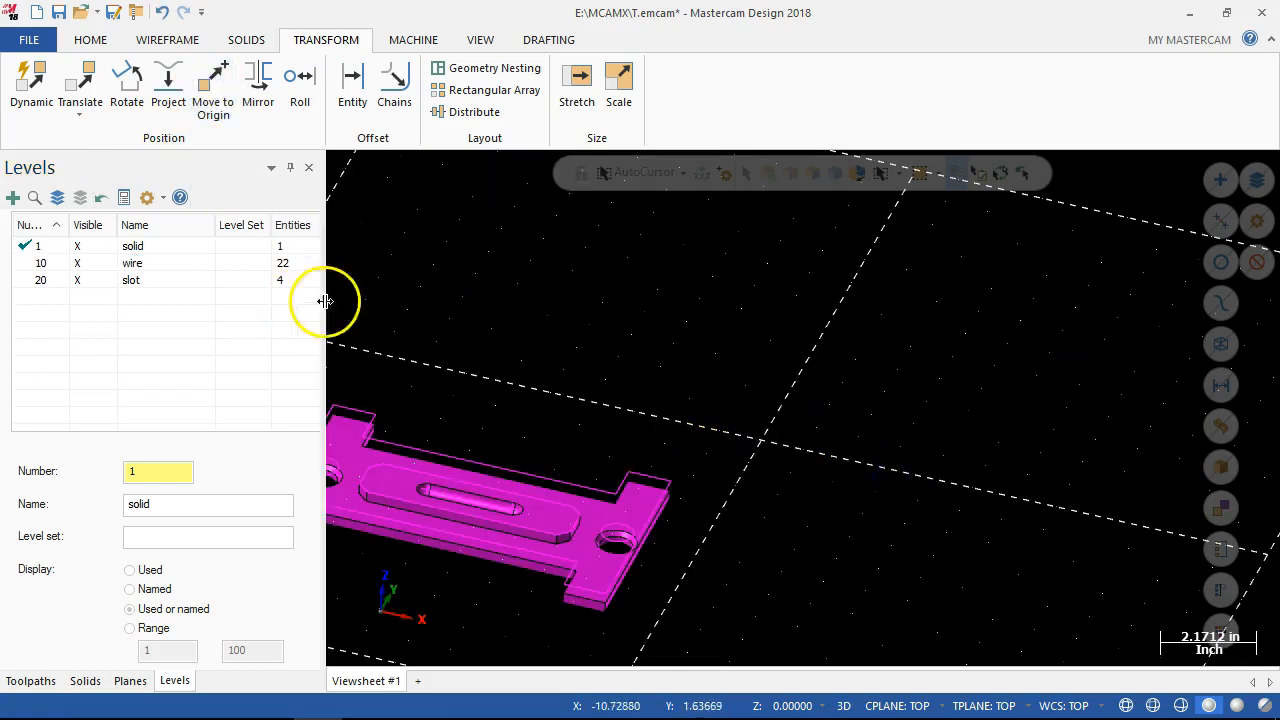
Move all geometry so the upper-left corner of the plate's wire outline sits at the origin, and clear the result colors.
{"action": "left_click", "coordinate": [207, 90]}
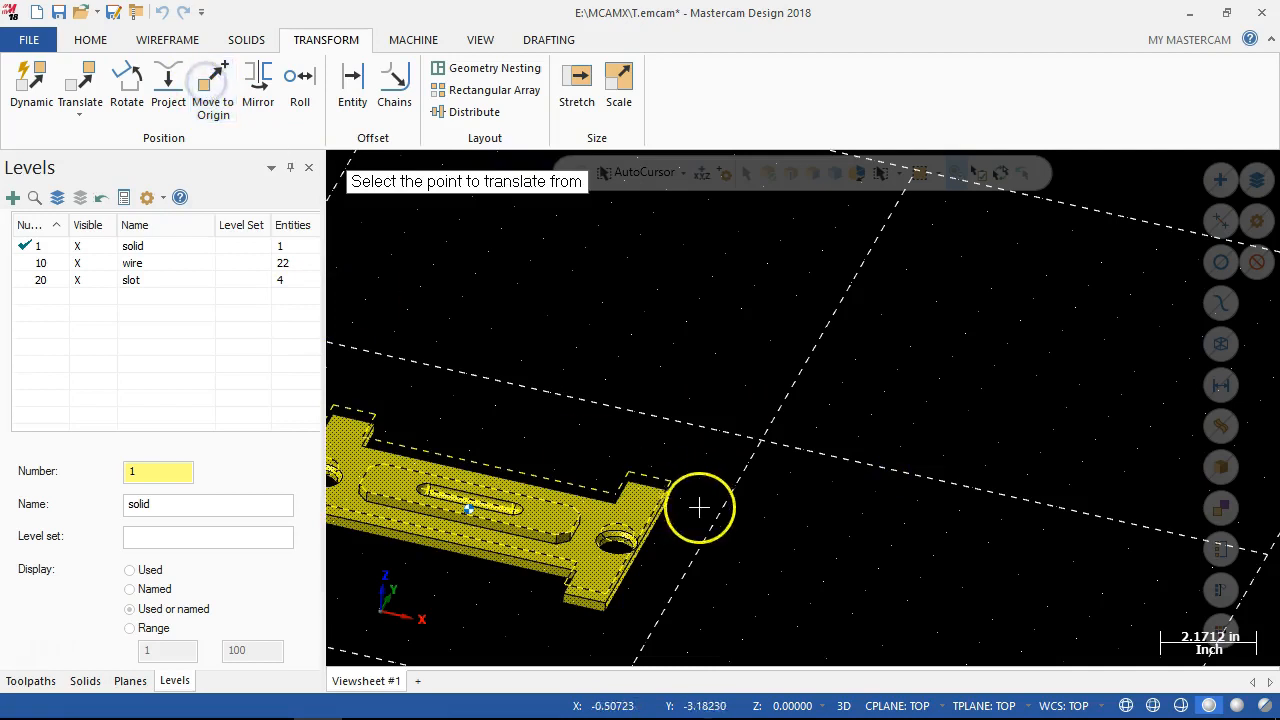
{"action": "left_click", "coordinate": [335, 407]}
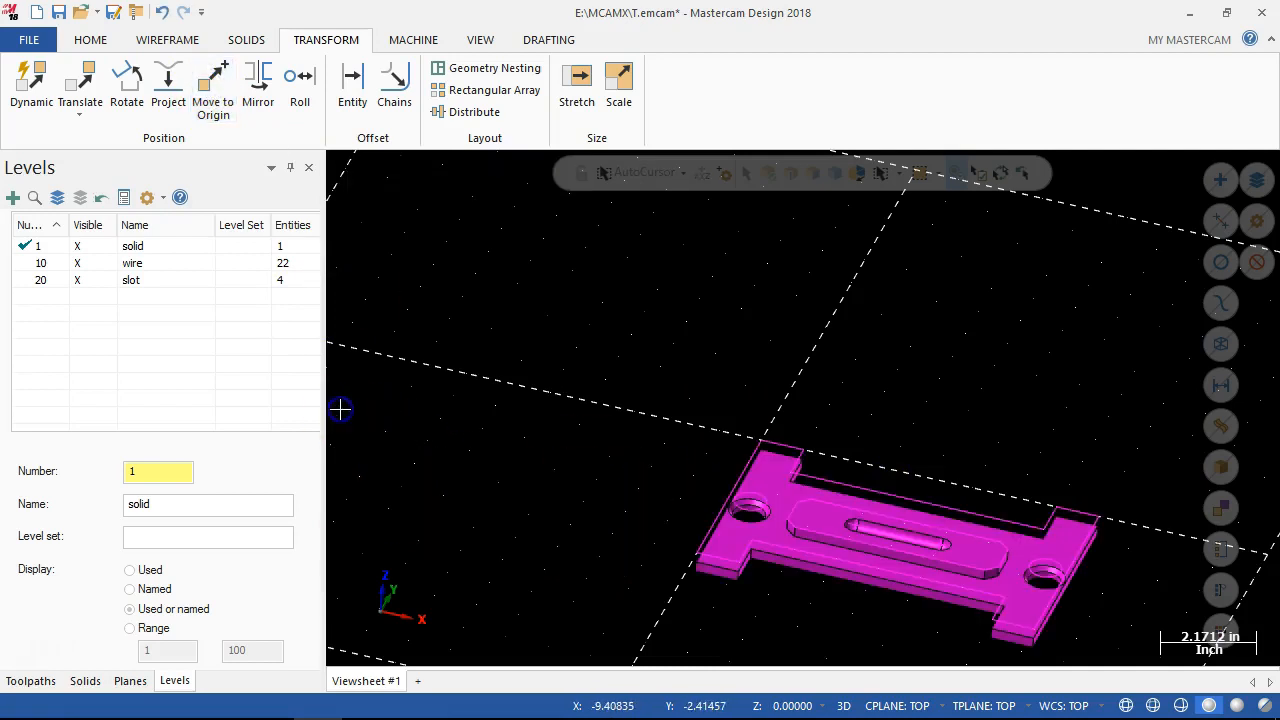
{"action": "right_click", "coordinate": [563, 291]}
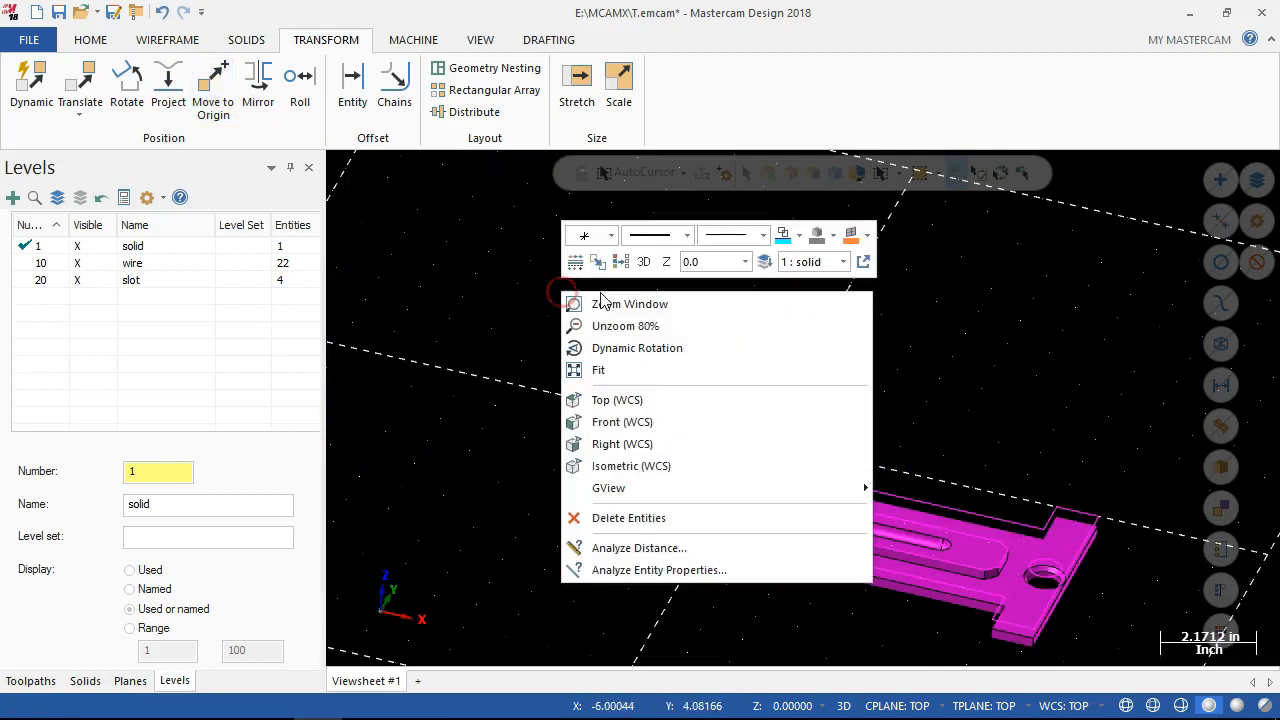
{"action": "left_click", "coordinate": [619, 261]}
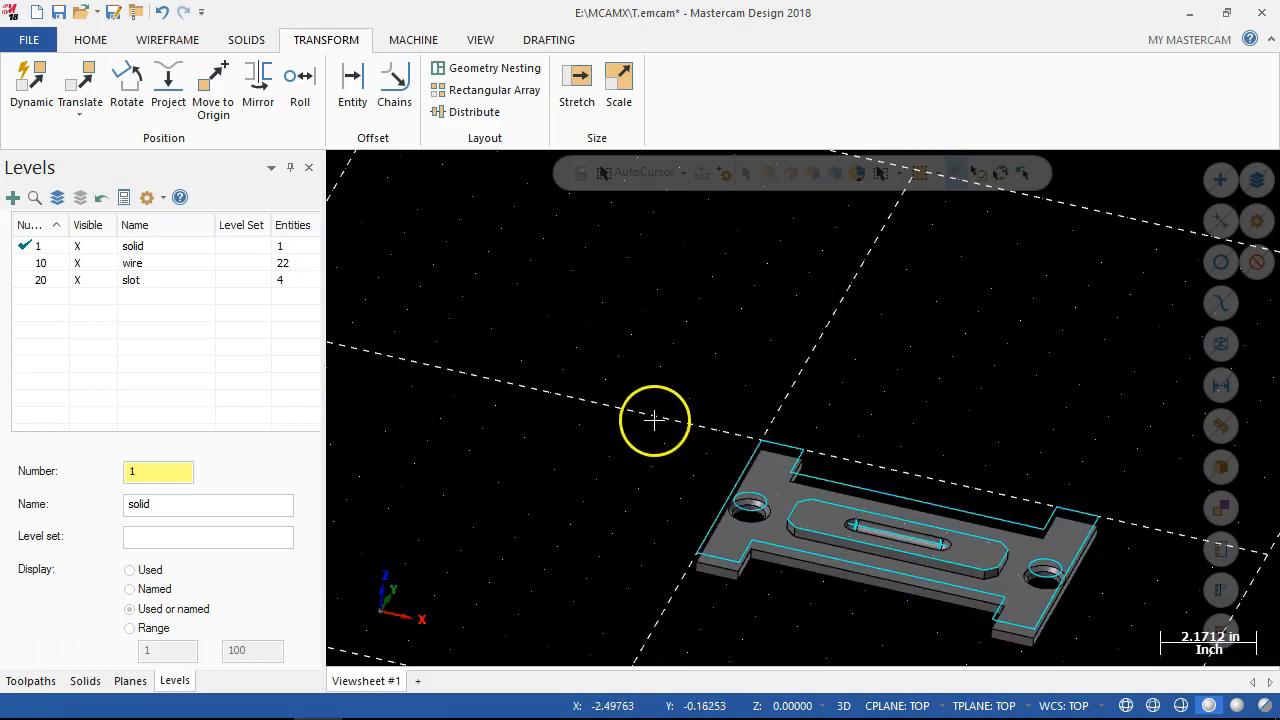
{"action": "scroll", "coordinate": [663, 479], "scroll_direction": "down", "scroll_amount": 1}
{"action": "scroll", "coordinate": [820, 611], "scroll_direction": "down", "scroll_amount": 1}
{"action": "scroll", "coordinate": [789, 612], "scroll_direction": "up", "scroll_amount": 4}
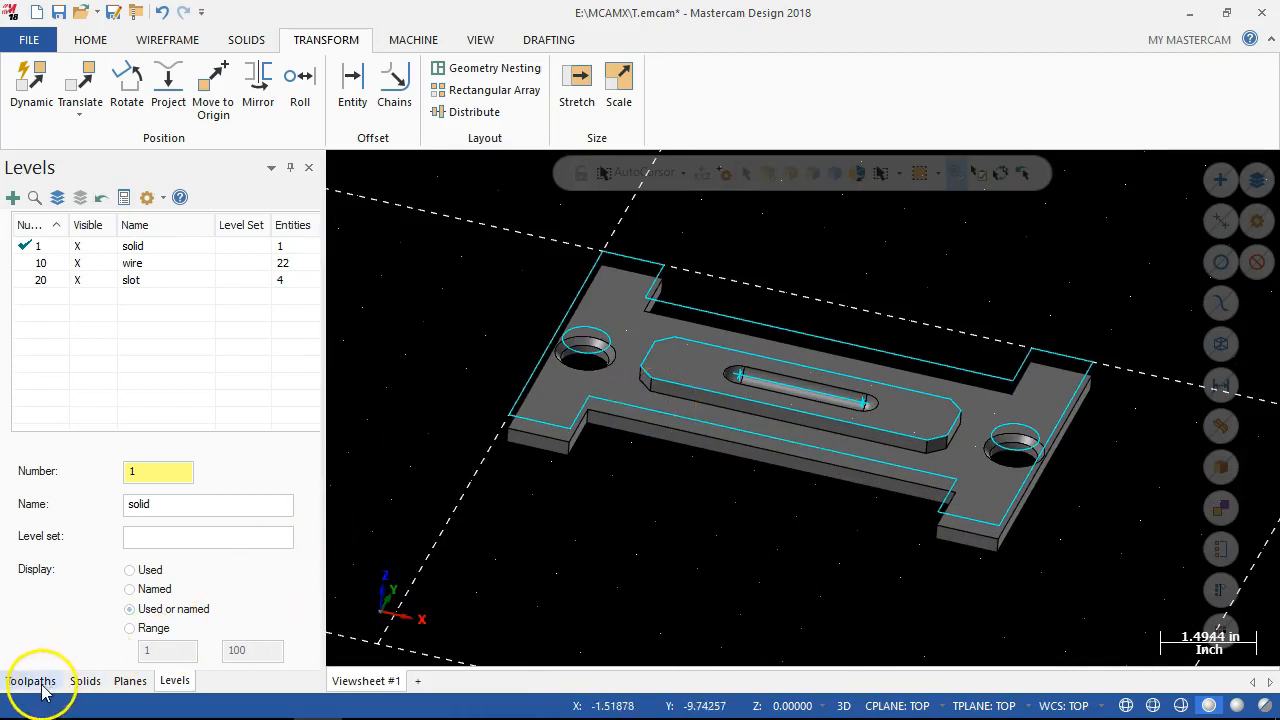
Save the part as A10 in the MCAMX folder as a Mastercam Educ file.
{"action": "left_click", "coordinate": [31, 681]}
{"action": "left_click", "coordinate": [192, 353]}
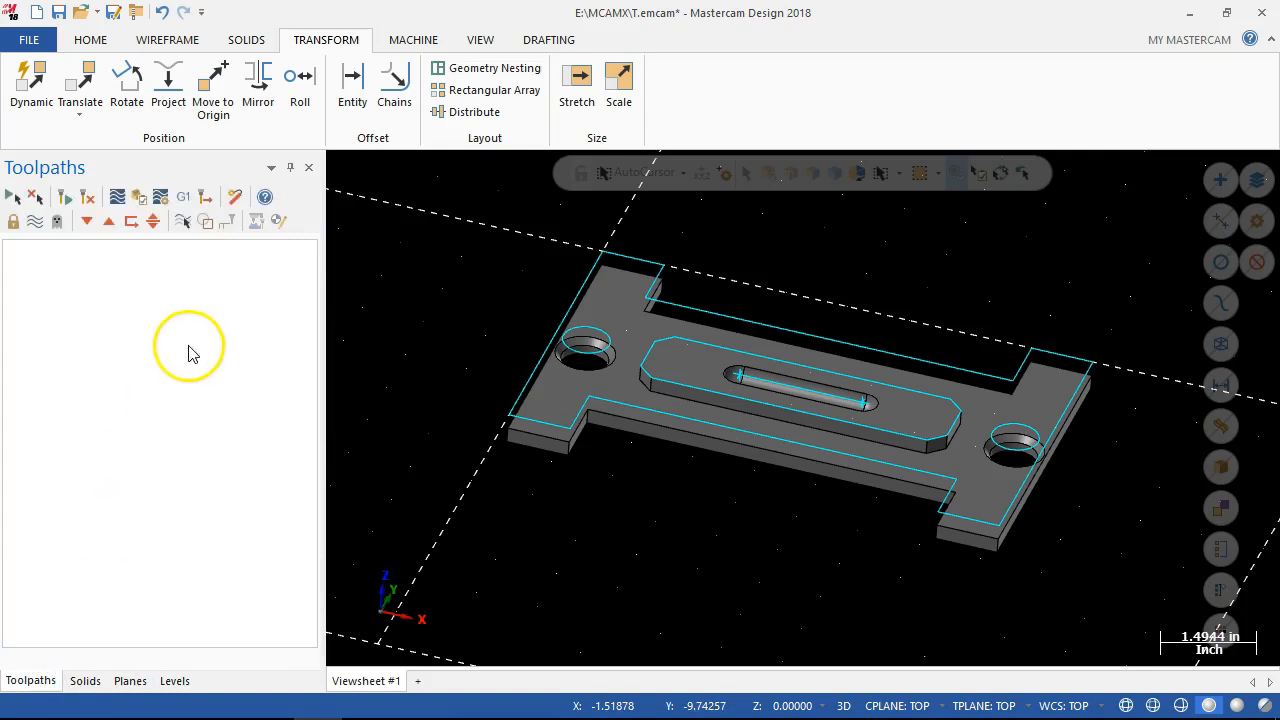
{"action": "left_click", "coordinate": [581, 167]}
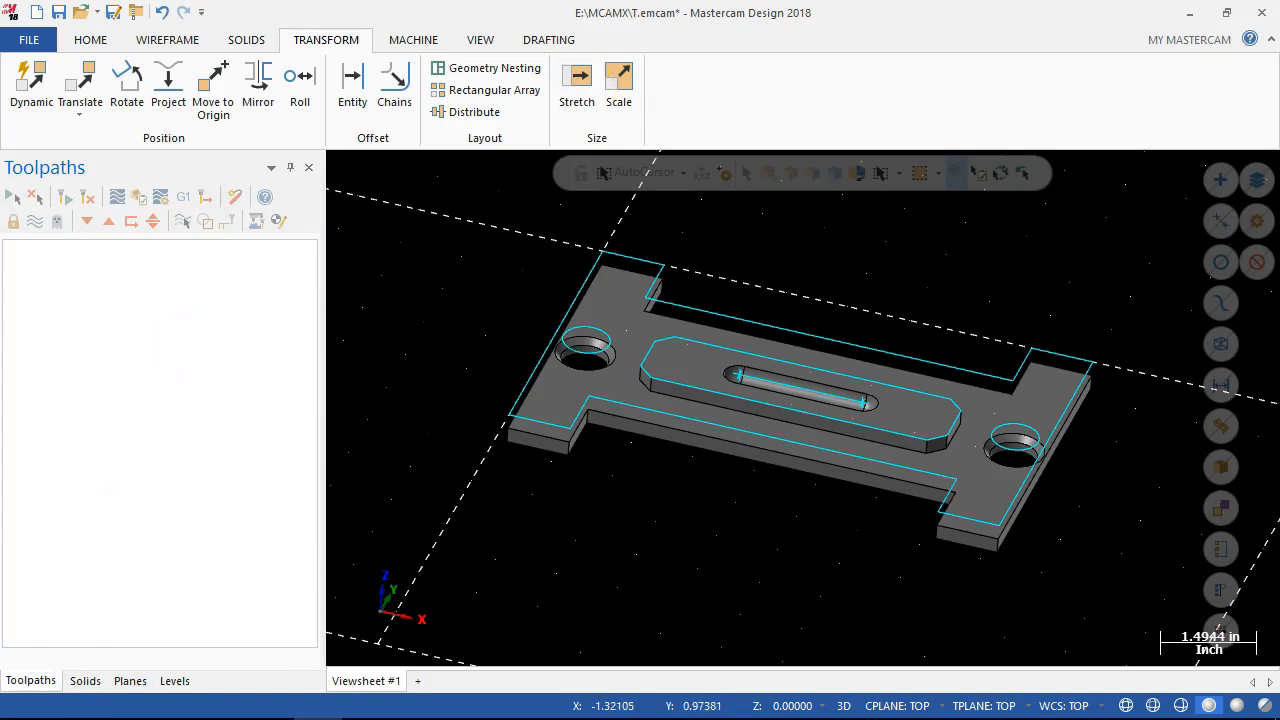
{"action": "left_click", "coordinate": [60, 13]}
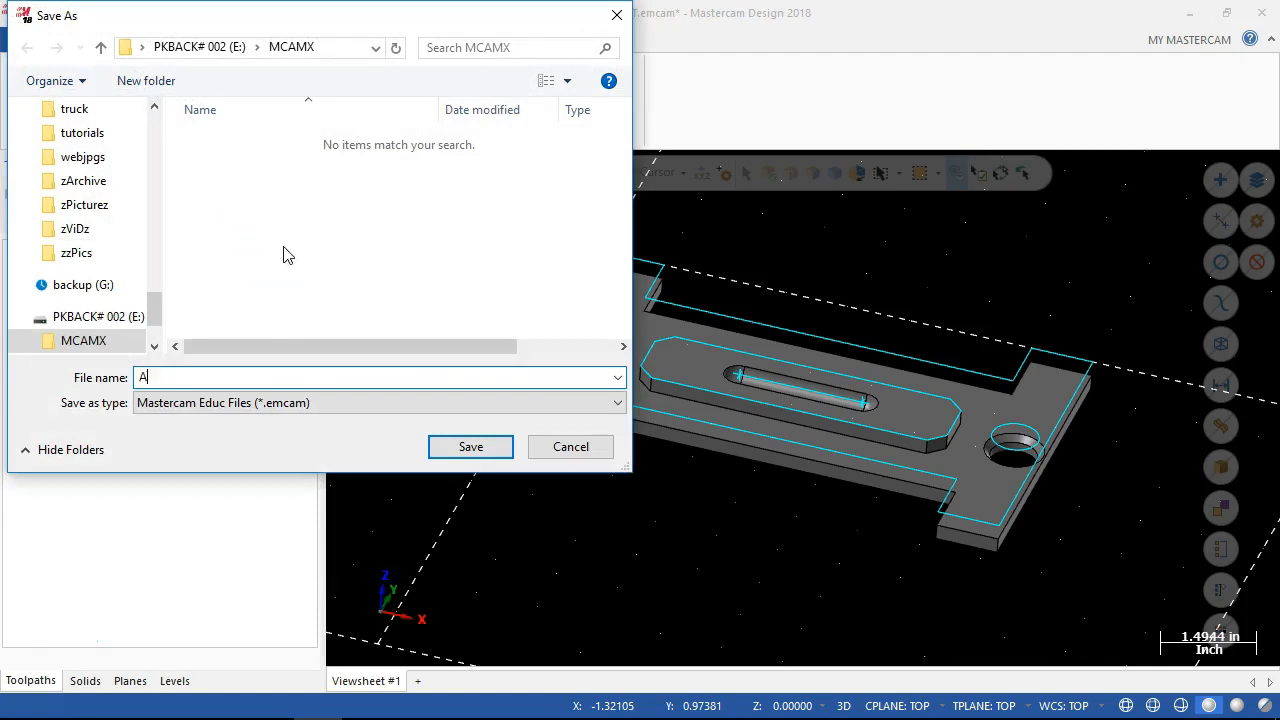
{"action": "left_click", "coordinate": [466, 444]}
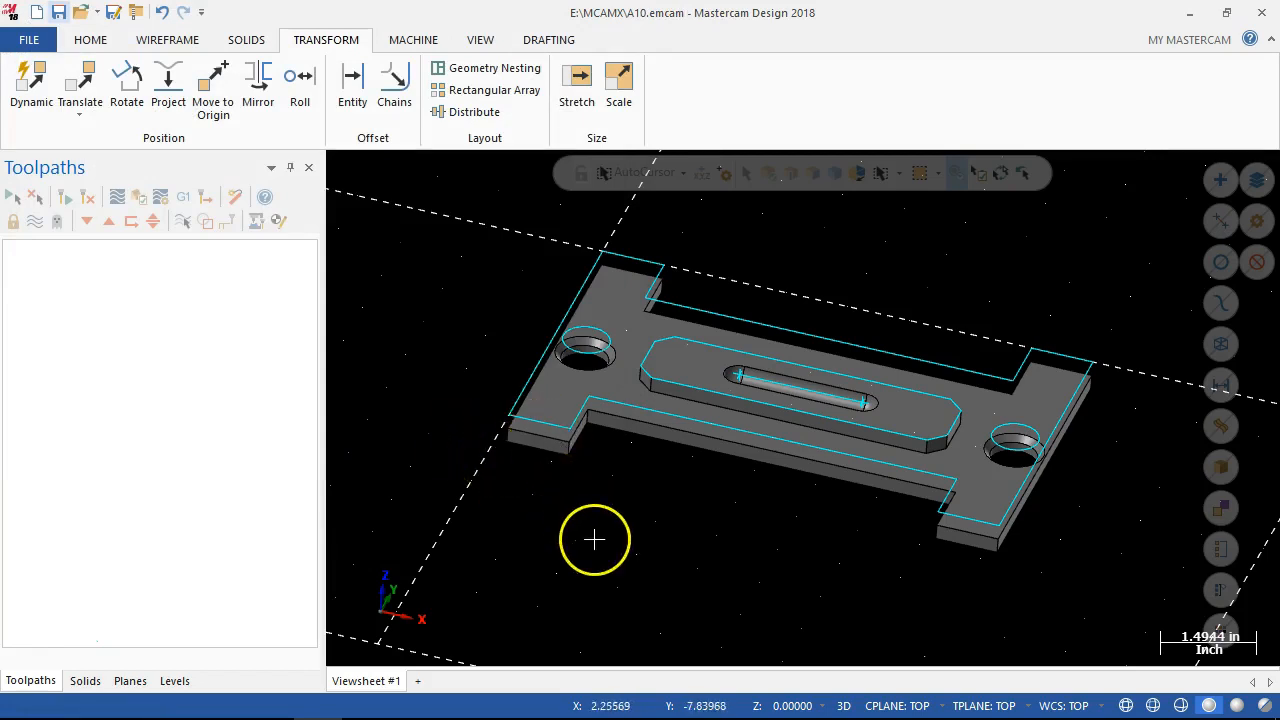
Set up a constant radius fillet on the vertical inside edge at the left end of the plate's lower recess.
{"action": "scroll", "coordinate": [595, 543], "scroll_direction": "up", "scroll_amount": 1}
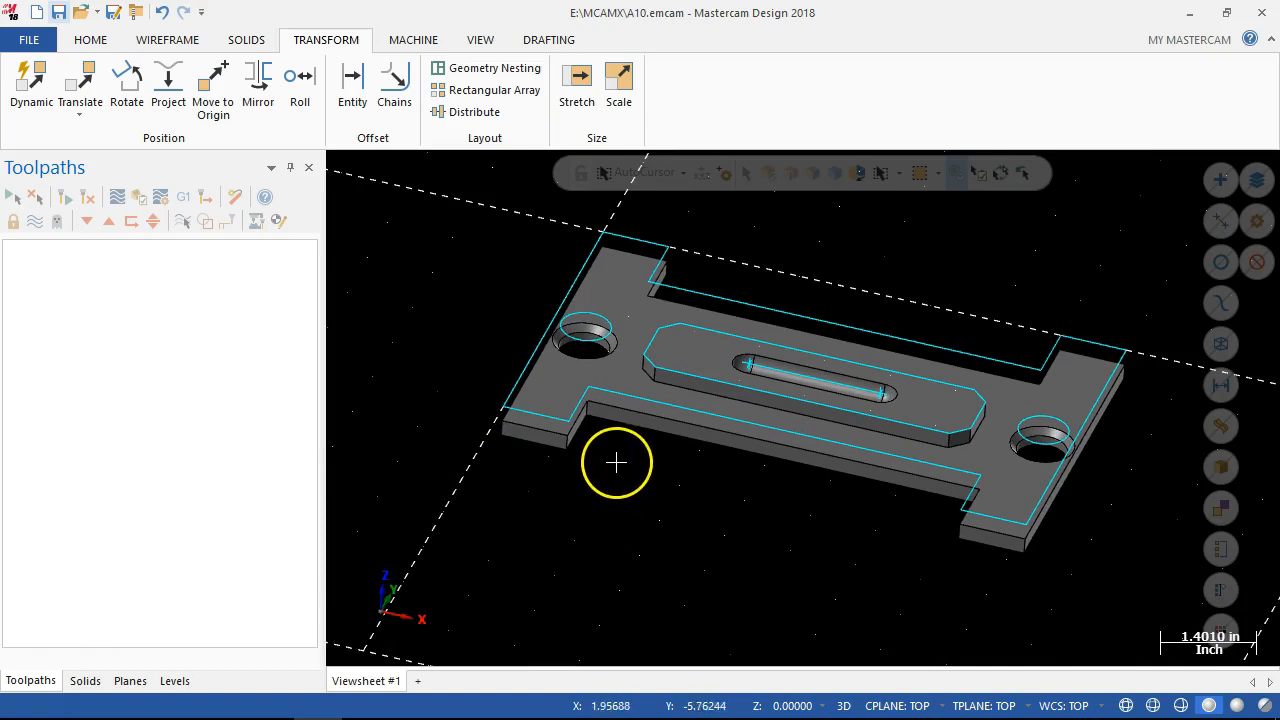
{"action": "scroll", "coordinate": [658, 455], "scroll_direction": "up", "scroll_amount": 1}
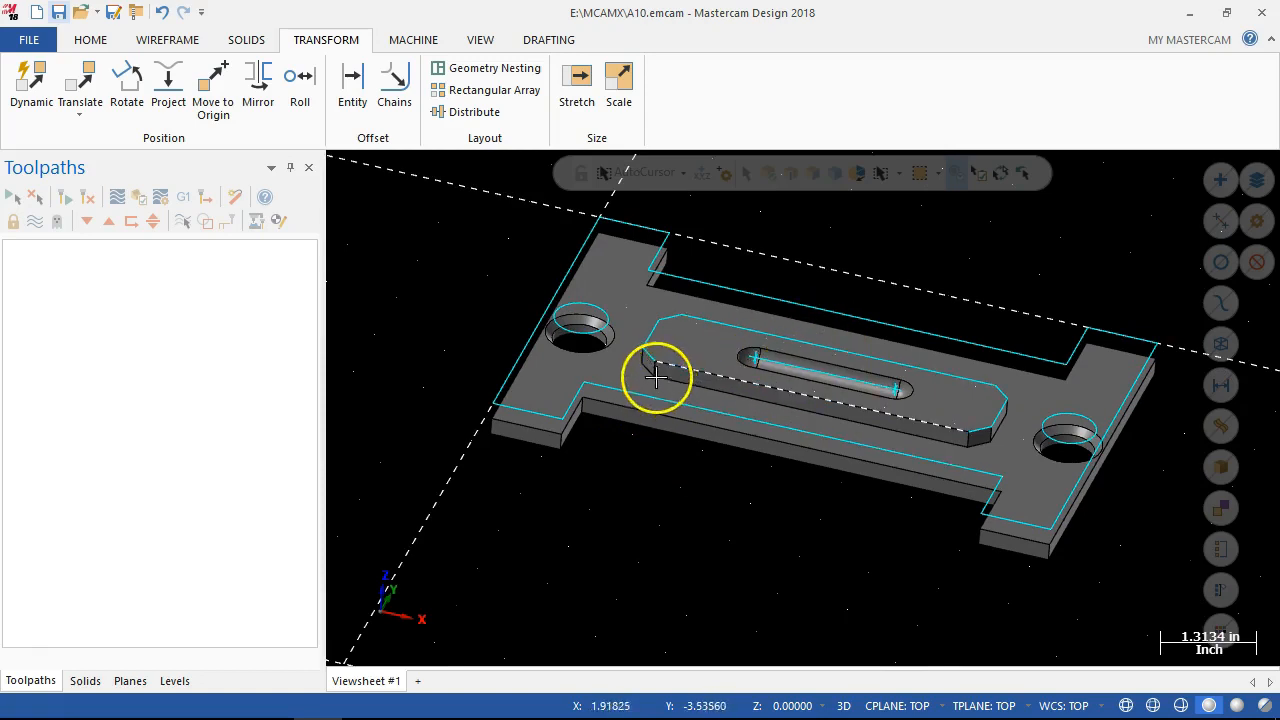
{"action": "scroll", "coordinate": [943, 443], "scroll_direction": "up", "scroll_amount": 1}
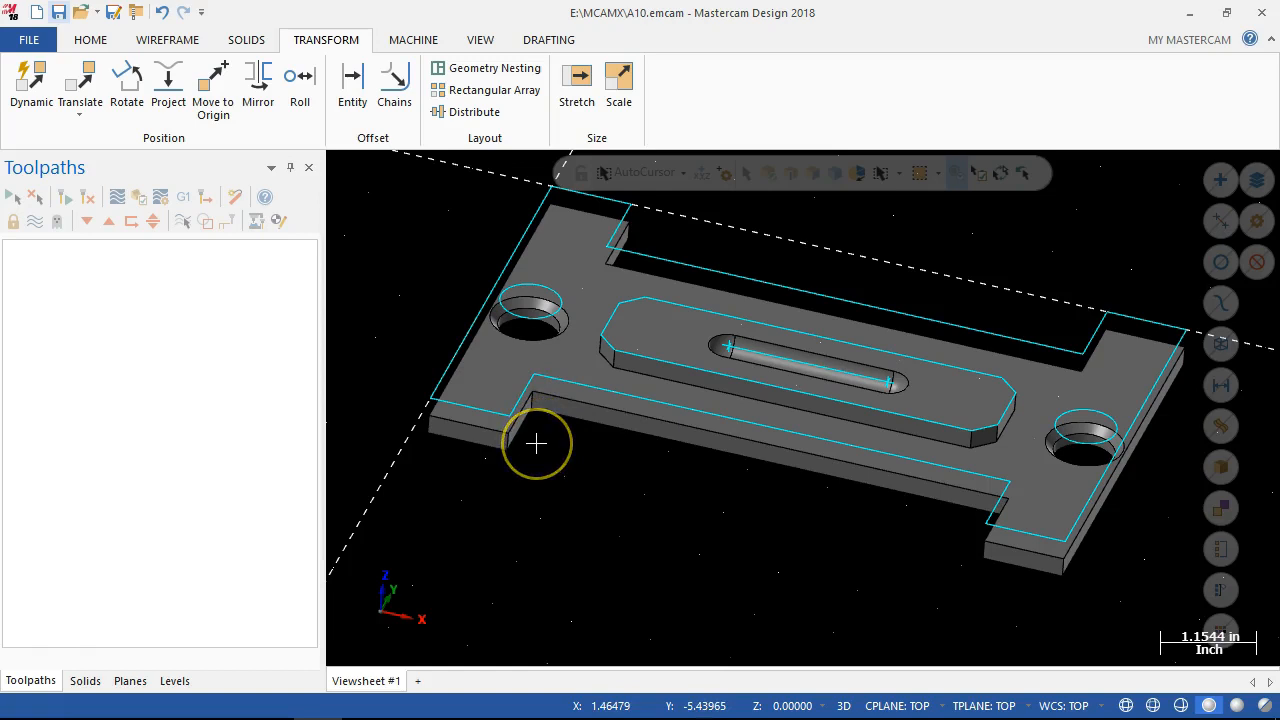
{"action": "left_click", "coordinate": [532, 400]}
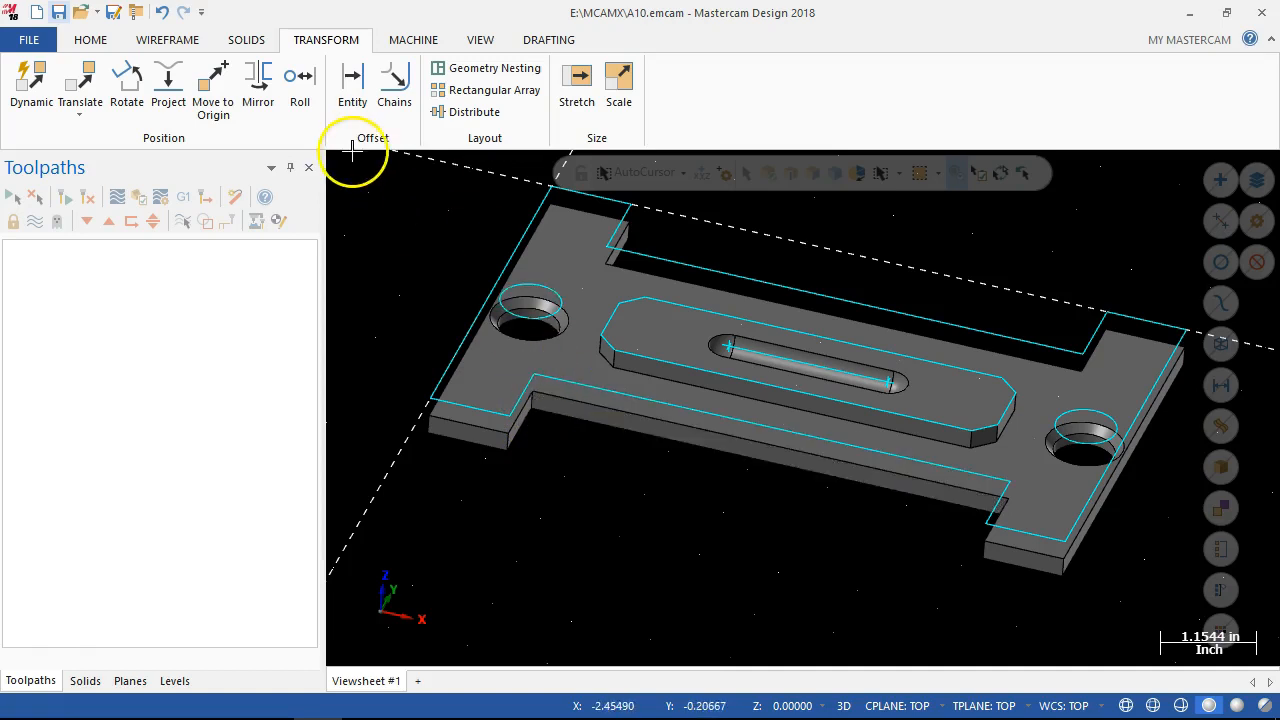
{"action": "left_click", "coordinate": [244, 42]}
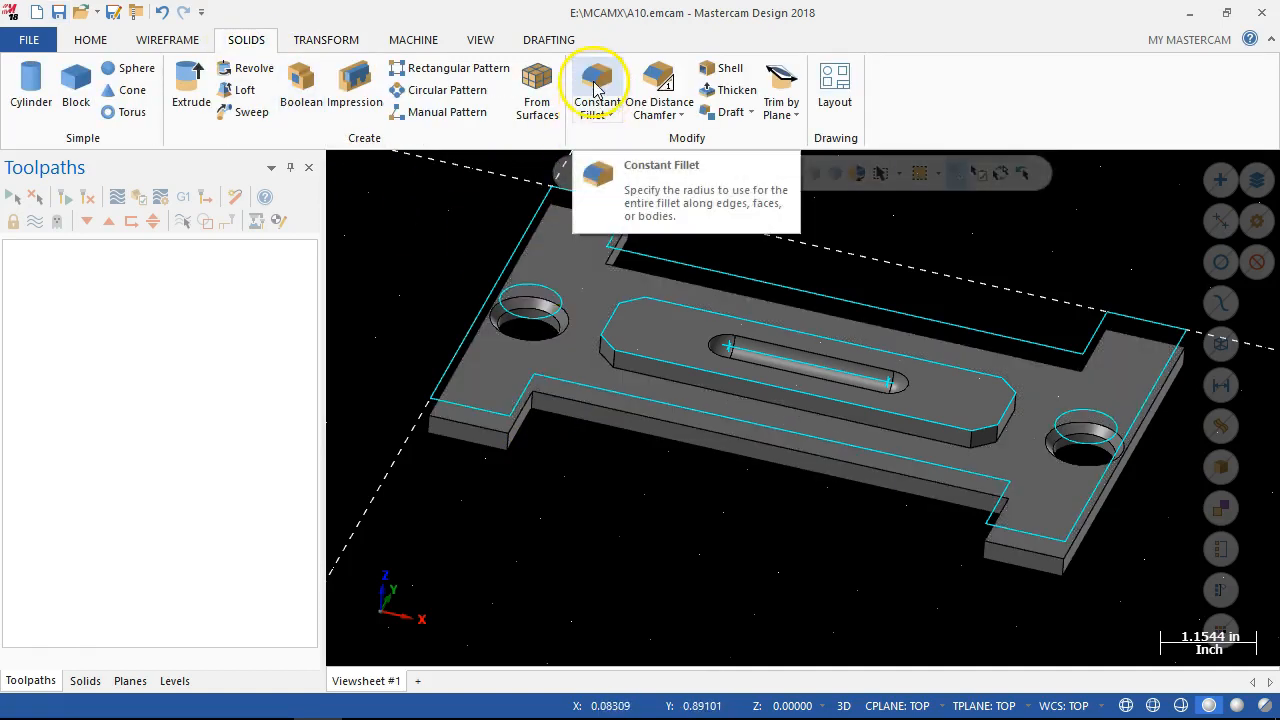
{"action": "left_click", "coordinate": [597, 85]}
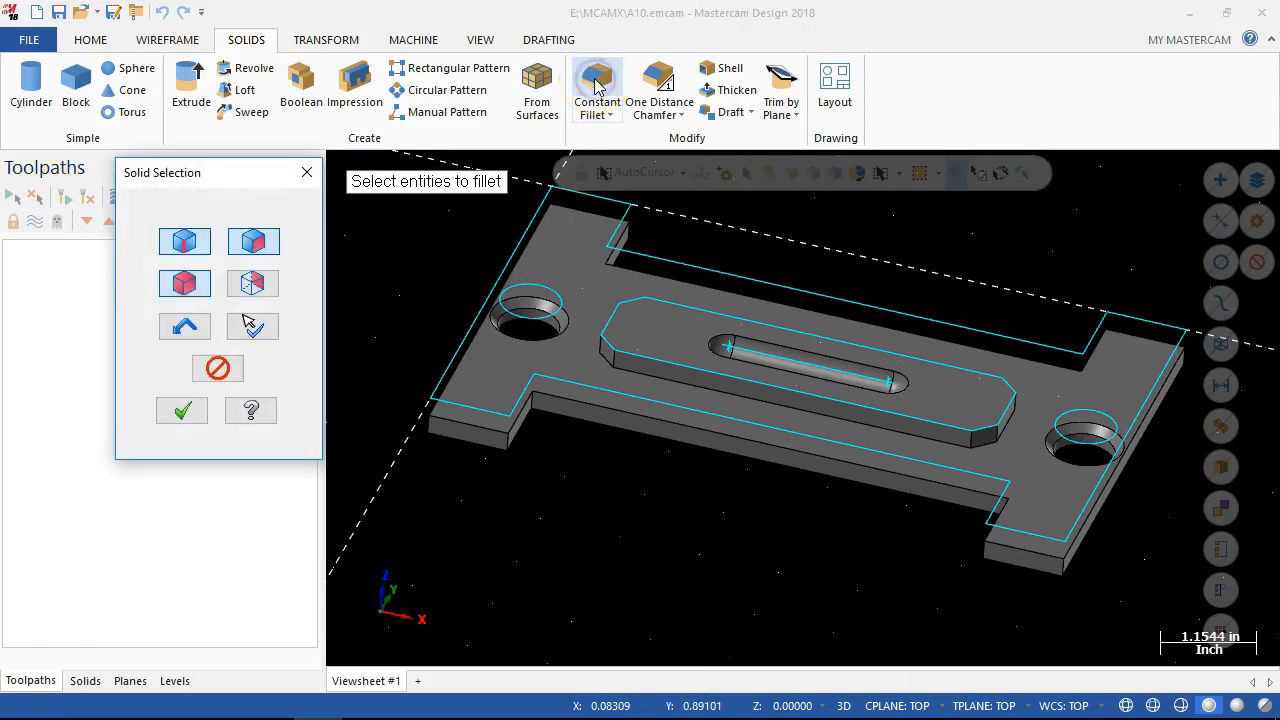
{"action": "scroll", "coordinate": [564, 440], "scroll_direction": "up", "scroll_amount": 3}
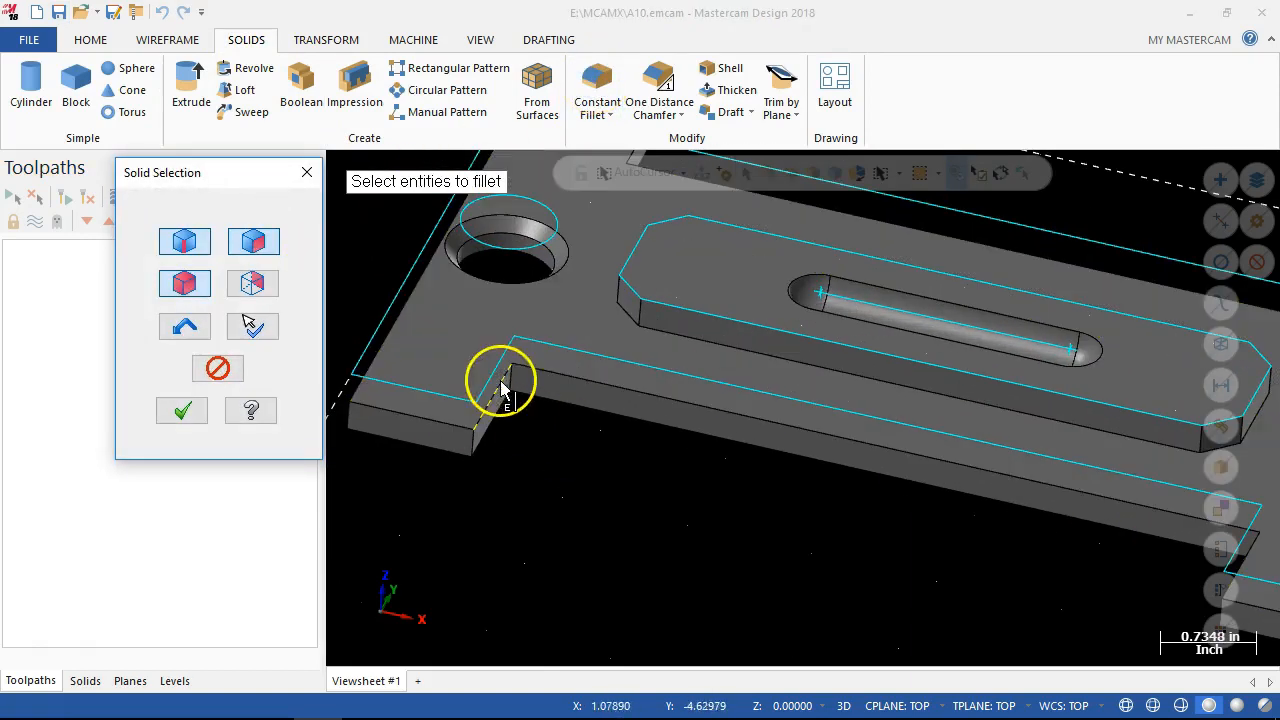
{"action": "left_click", "coordinate": [516, 384]}
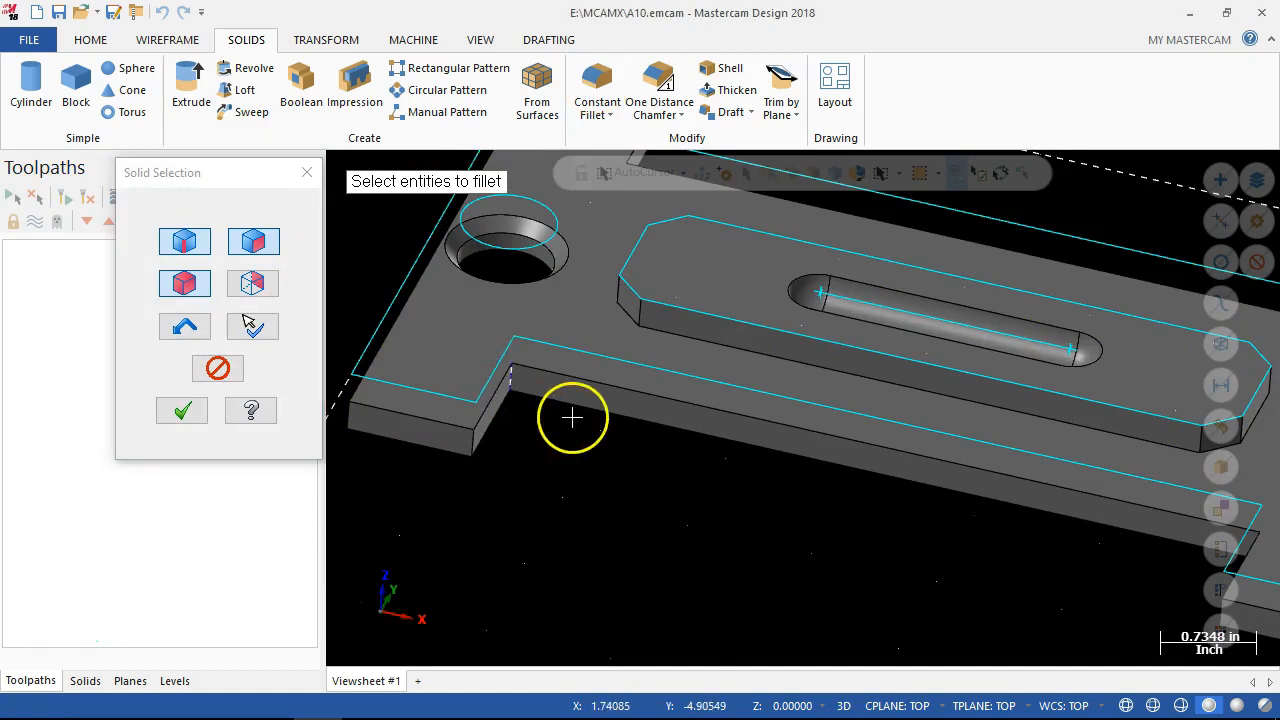
{"action": "left_click", "coordinate": [181, 420]}
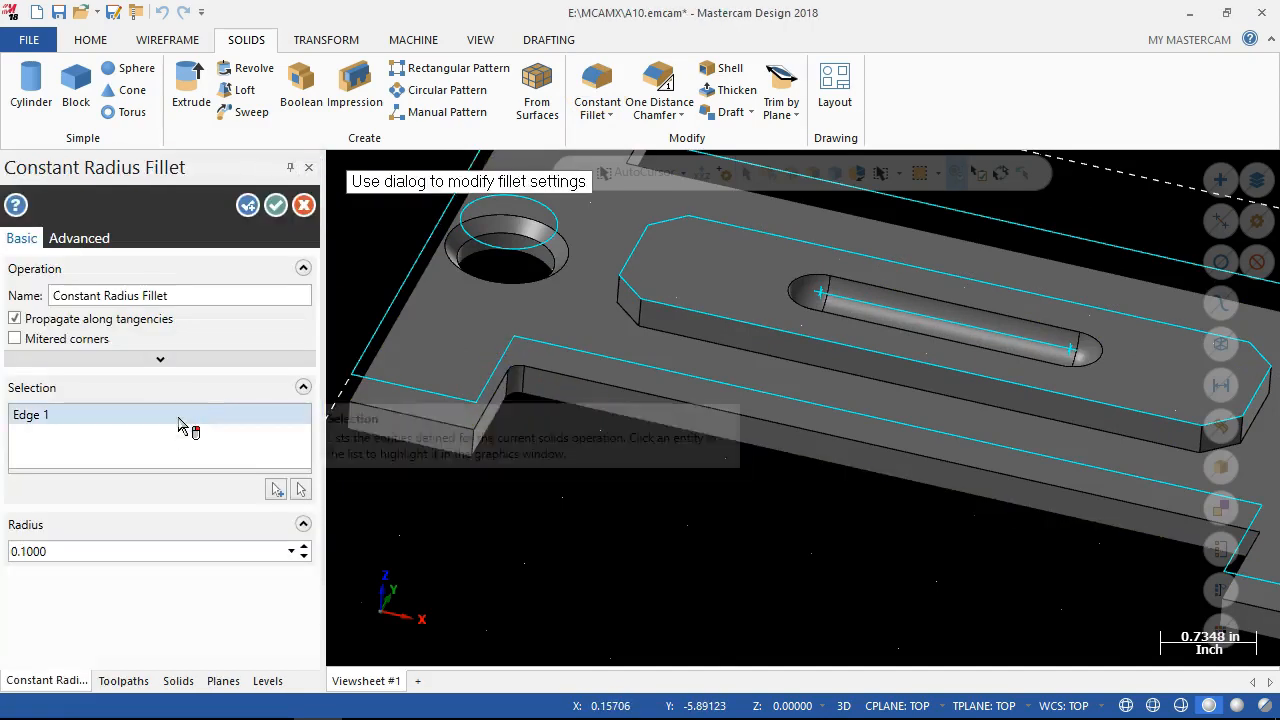
Set the fillet radius to 0.2500 and accept the constant radius fillet.
{"action": "left_click", "coordinate": [77, 551]}
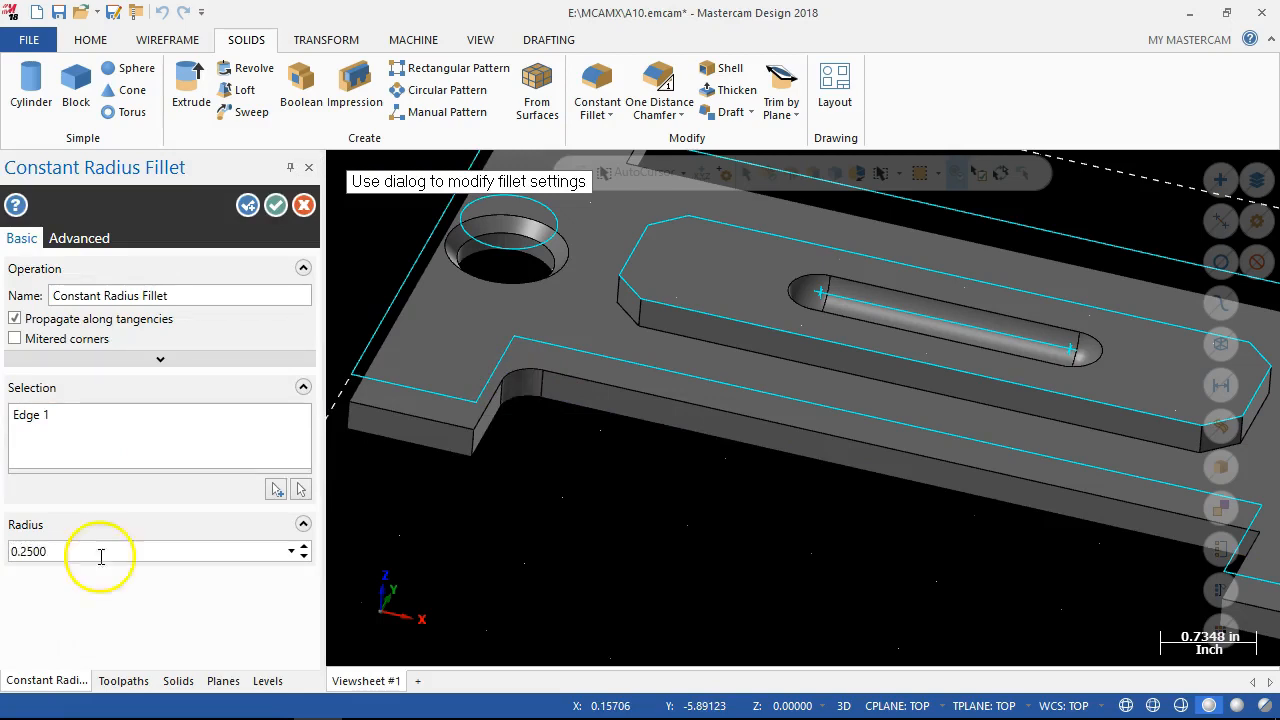
{"action": "scroll", "coordinate": [614, 514], "scroll_direction": "down", "scroll_amount": 3}
{"action": "middle_click_drag", "start_coordinate": [387, 341], "coordinate": [373, 372]}
{"action": "scroll", "coordinate": [373, 372], "scroll_direction": "up", "scroll_amount": 1}
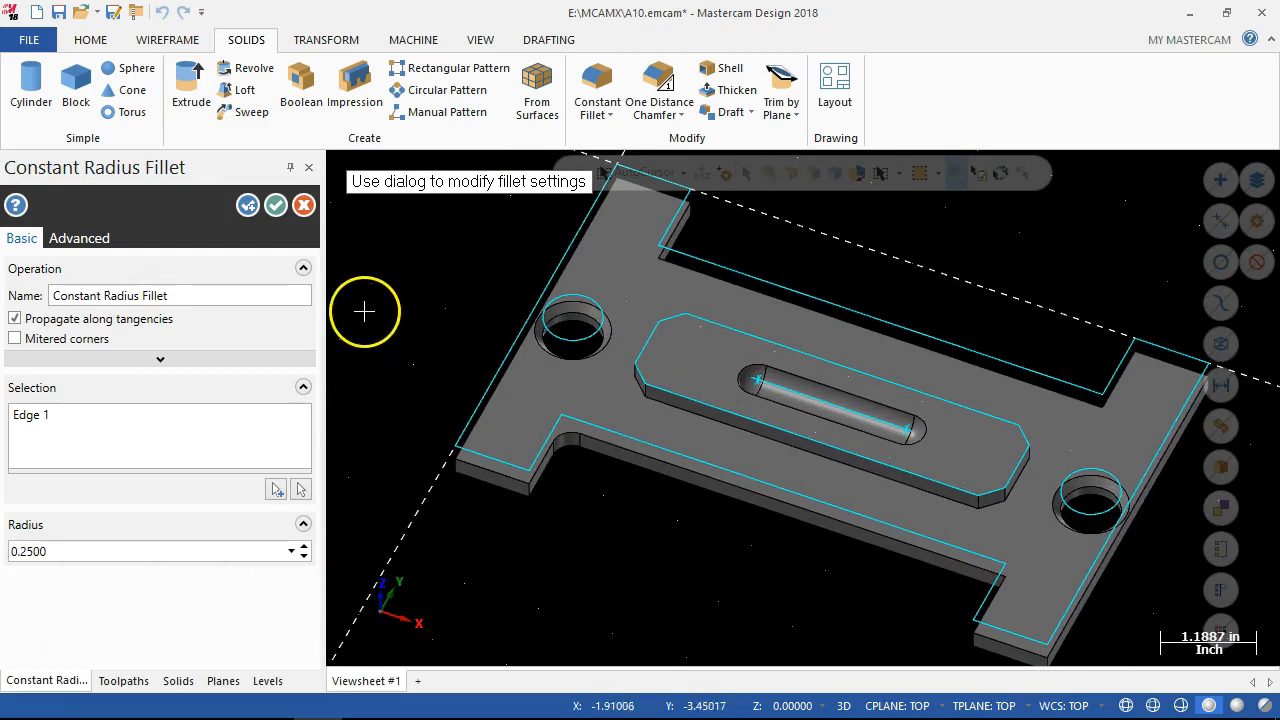
{"action": "left_click", "coordinate": [276, 206]}
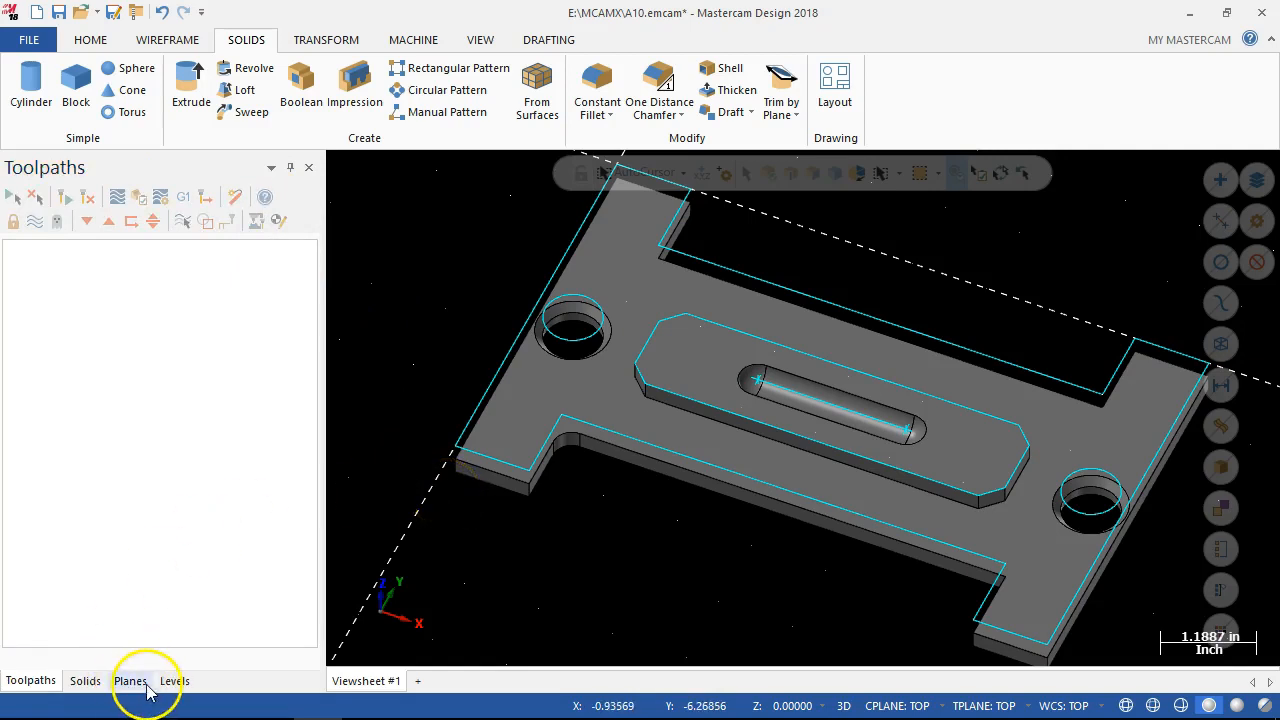
Delete the Constant Radius Fillet operation from the solid's history.
{"action": "left_click", "coordinate": [85, 681]}
{"action": "left_click", "coordinate": [15, 231]}
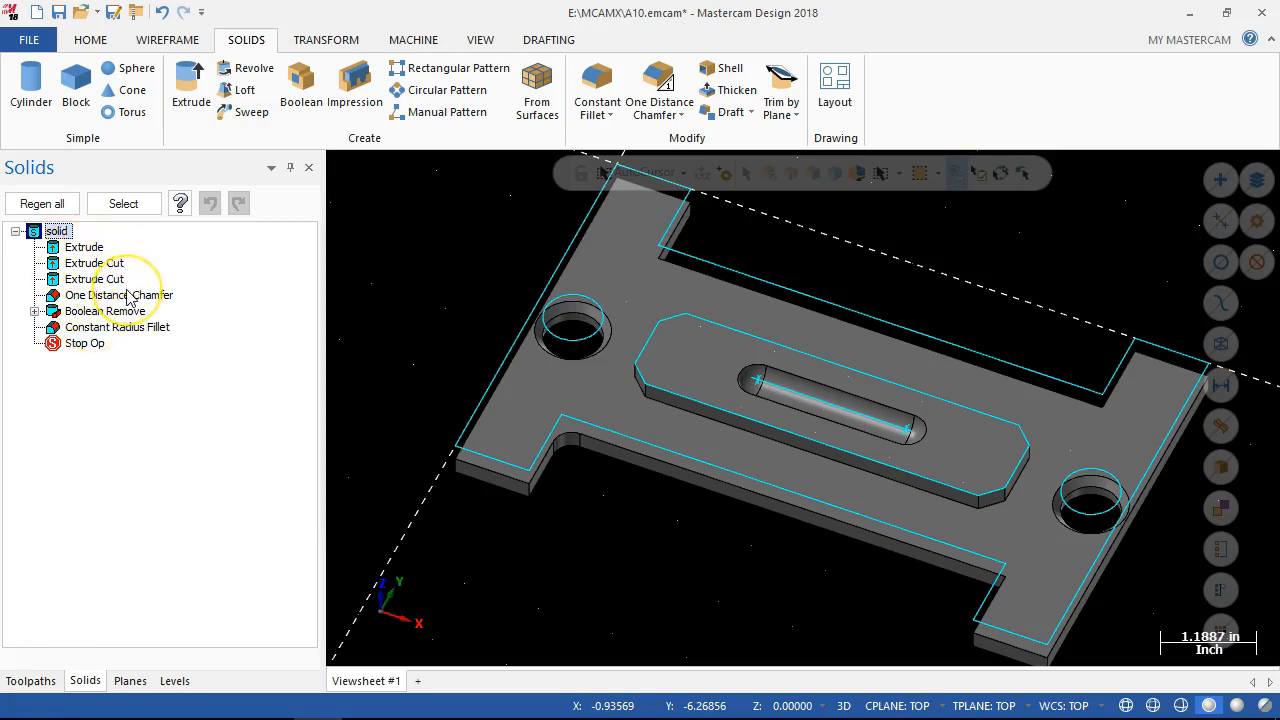
{"action": "left_click", "coordinate": [95, 330]}
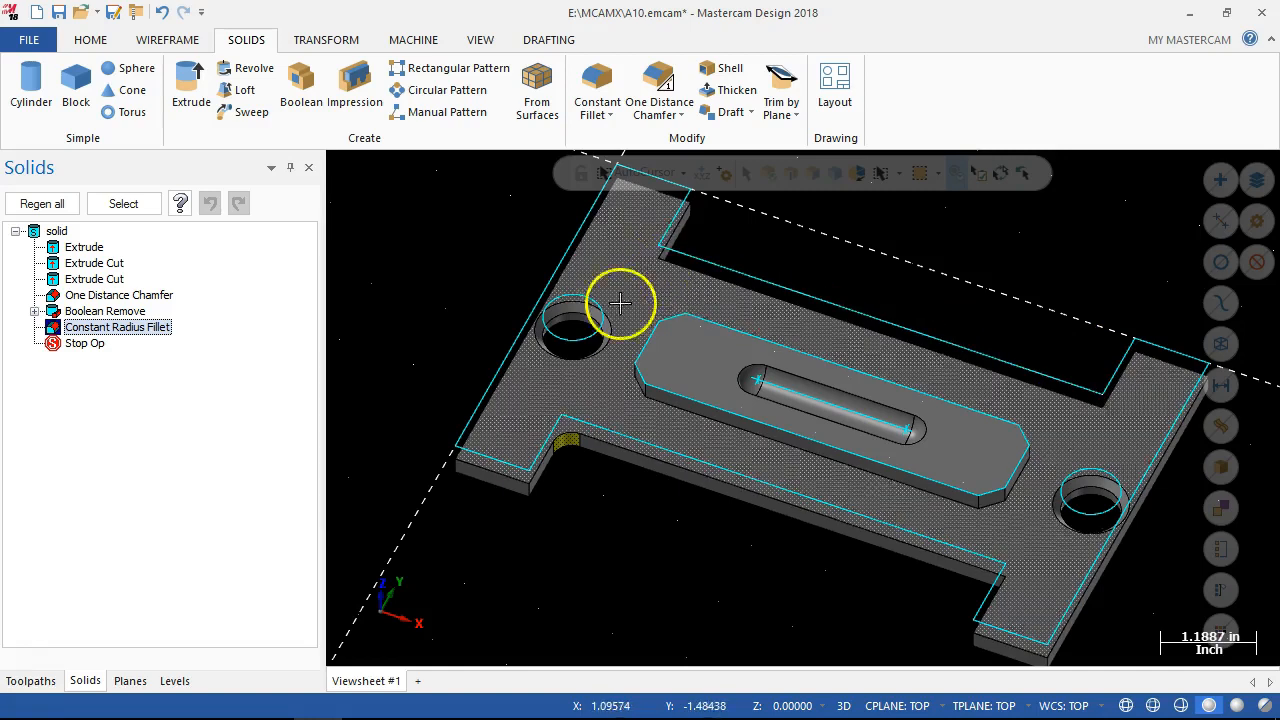
{"action": "right_click", "coordinate": [110, 333]}
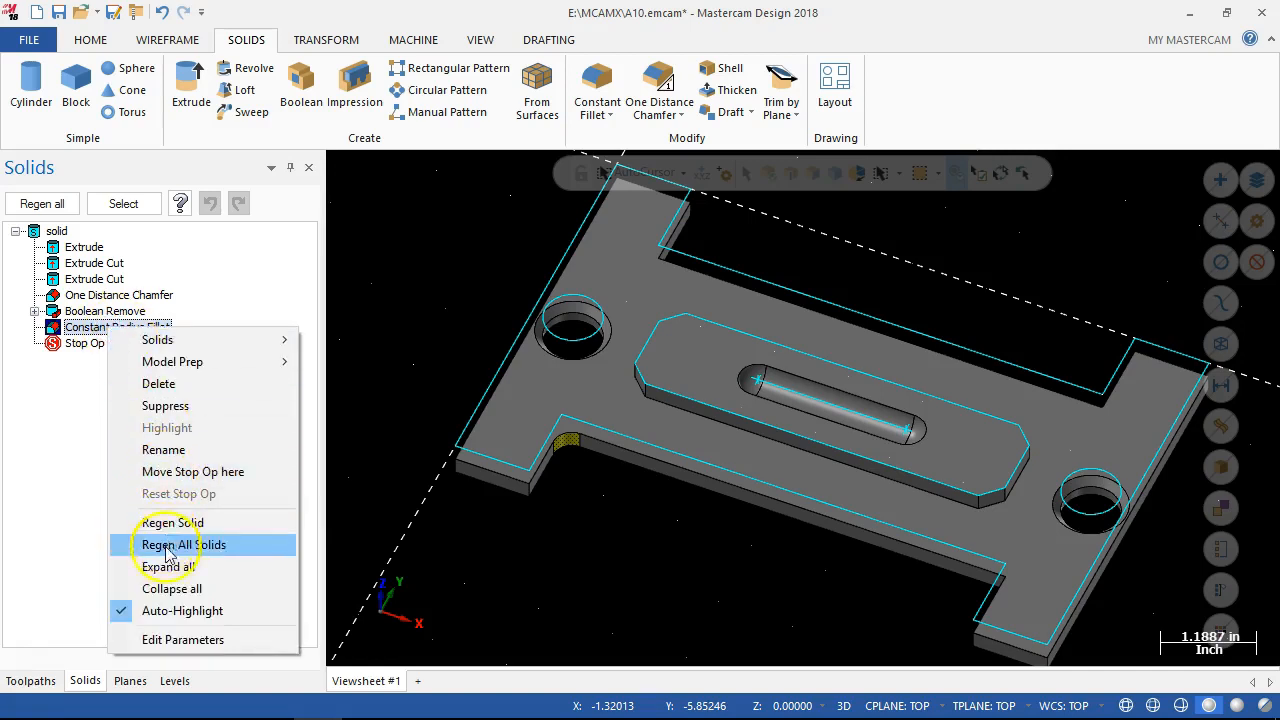
{"action": "left_click", "coordinate": [66, 400]}
{"action": "right_click", "coordinate": [72, 329]}
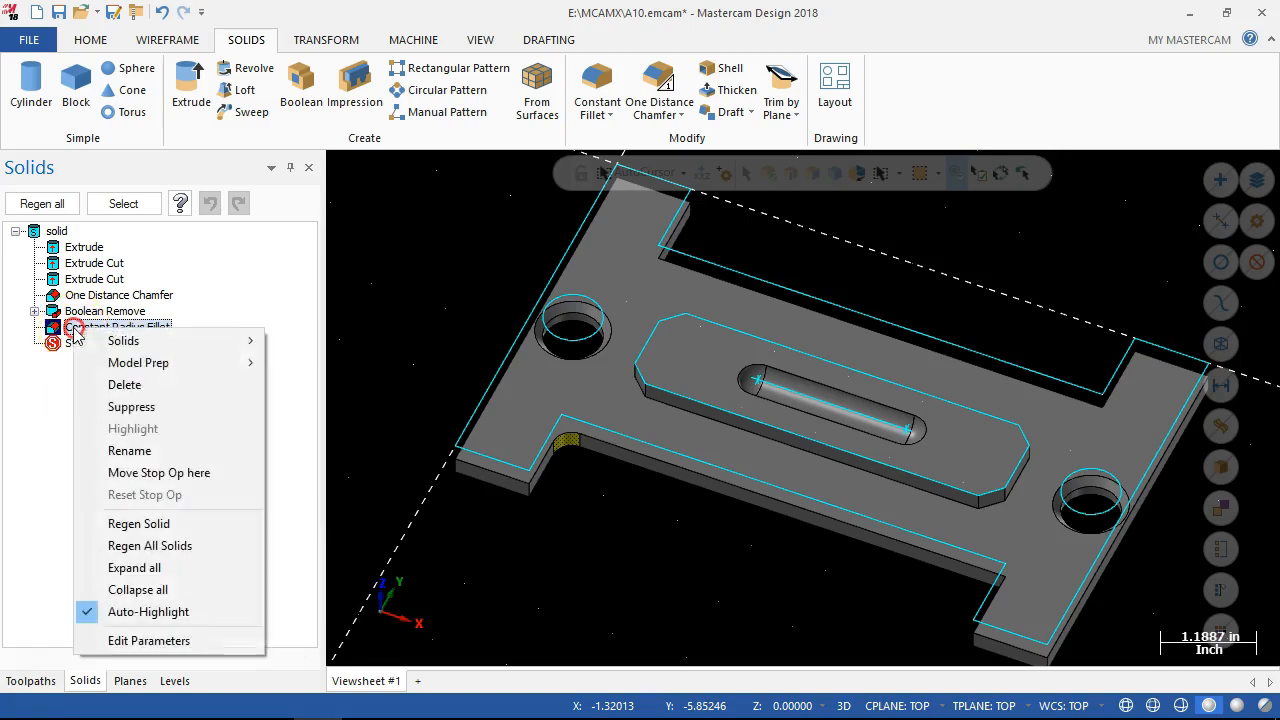
{"action": "left_click", "coordinate": [120, 383]}
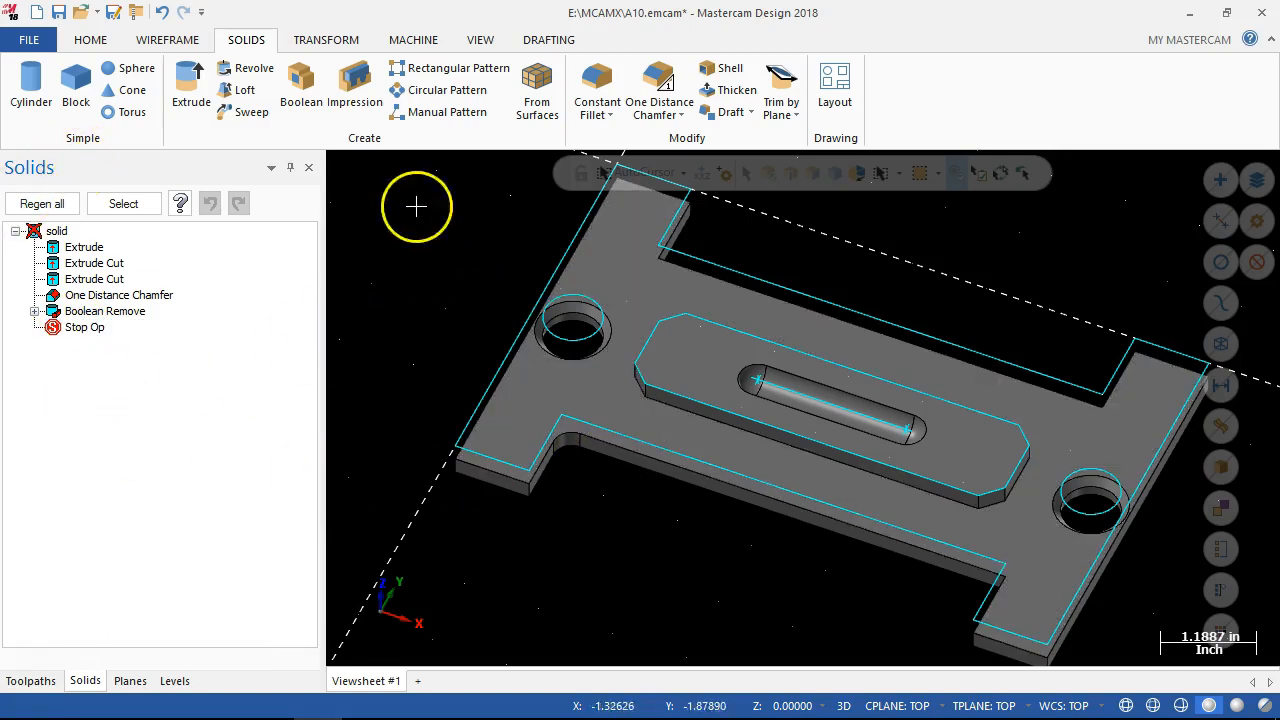
Fillet both inside corners of the outline's upper recess with trimmed 0.2500 radius wireframe fillets, using the Normal method.
{"action": "left_click", "coordinate": [168, 42]}
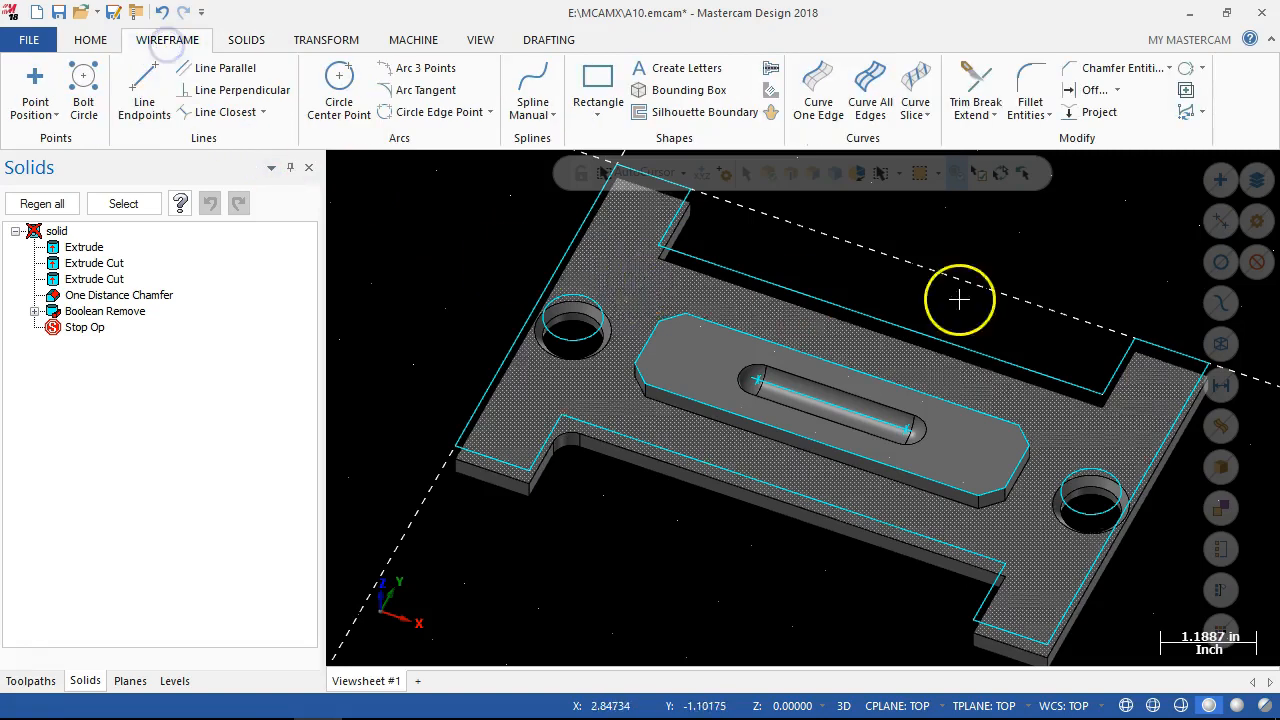
{"action": "left_click", "coordinate": [1030, 86]}
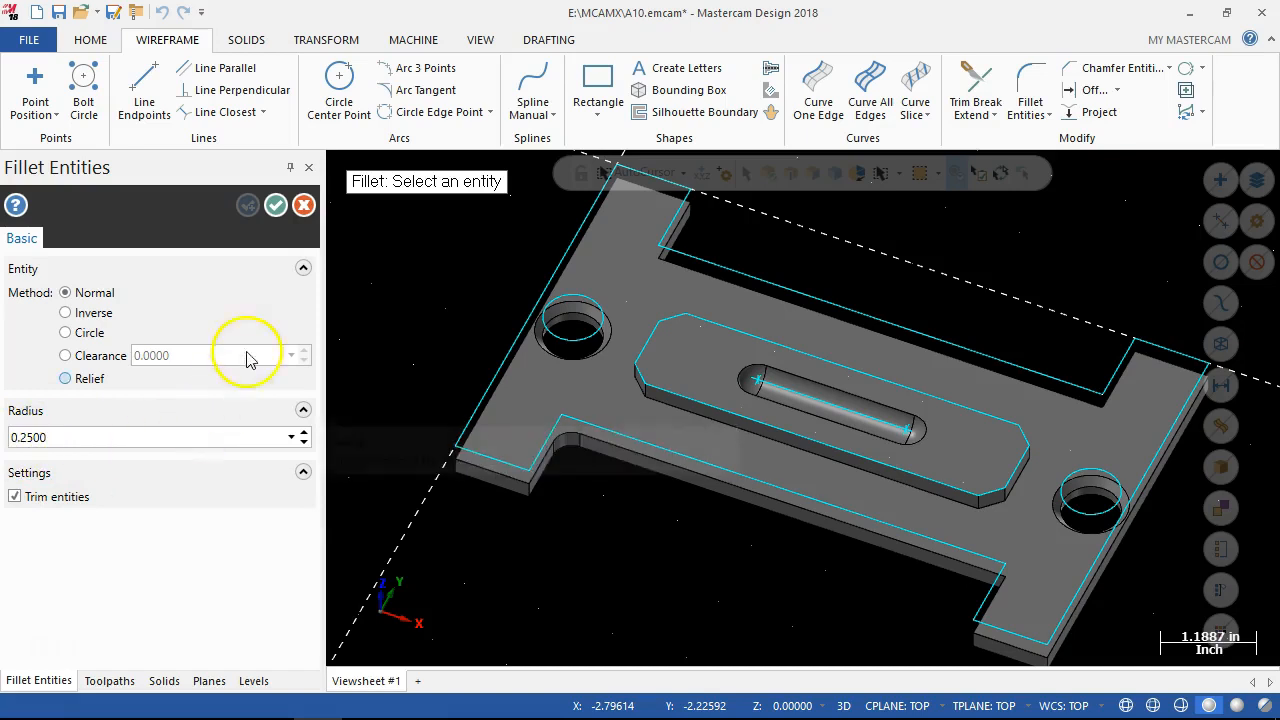
{"action": "left_click", "coordinate": [718, 262]}
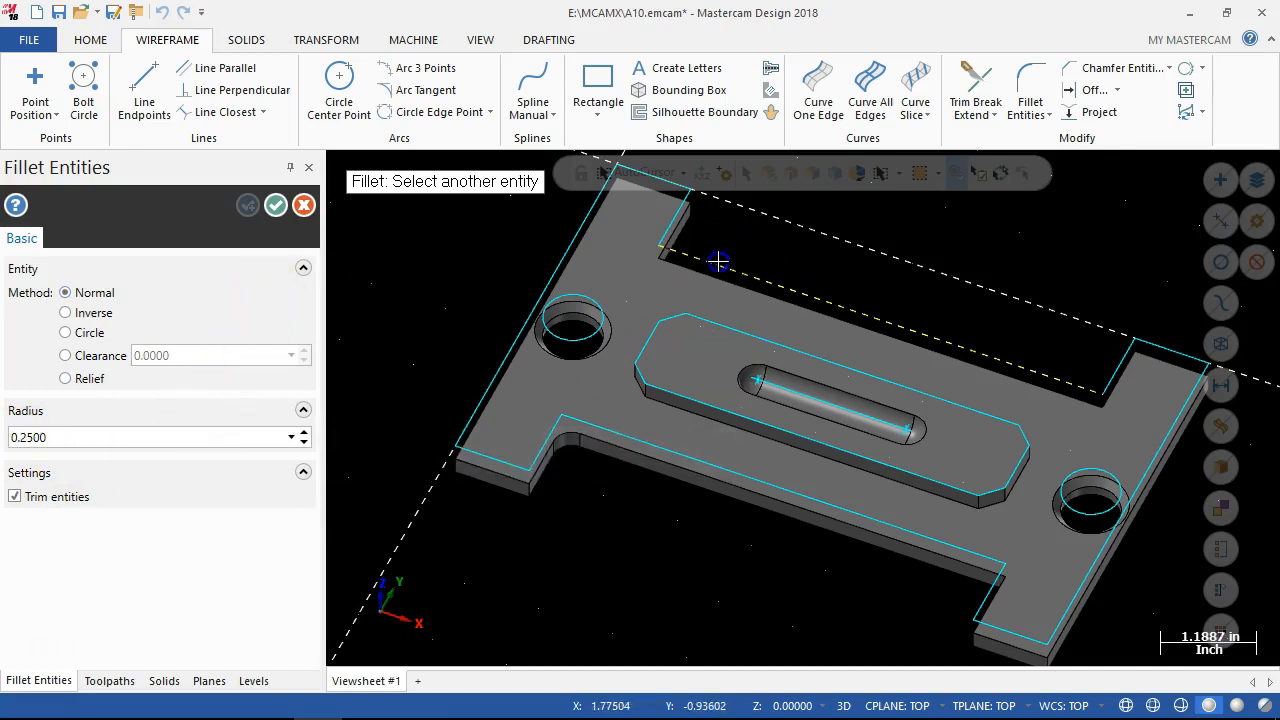
{"action": "left_click", "coordinate": [673, 216]}
{"action": "left_click", "coordinate": [1057, 376]}
{"action": "left_click", "coordinate": [1128, 376]}
Fillet both inside corners of the outline's lower recess at radius 0.2500 and accept the wireframe fillets.
{"action": "left_click", "coordinate": [978, 562]}
{"action": "left_click", "coordinate": [988, 596]}
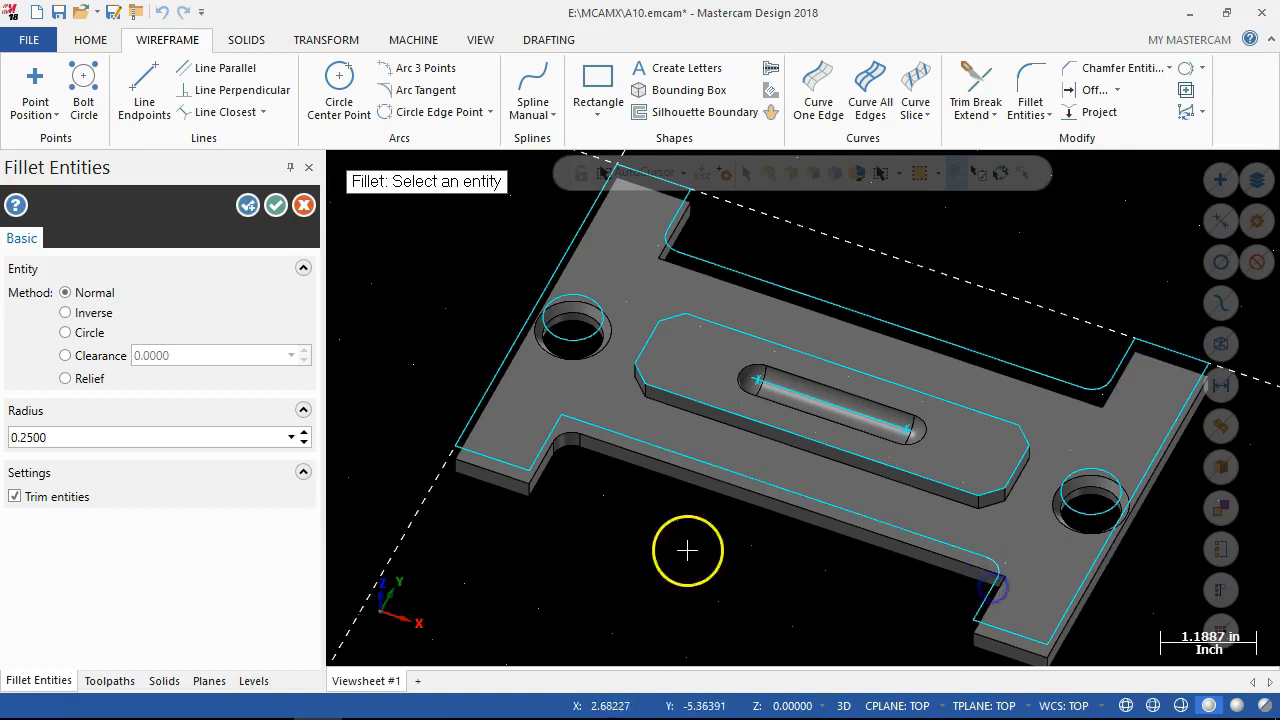
{"action": "left_click", "coordinate": [544, 432]}
{"action": "left_click", "coordinate": [609, 432]}
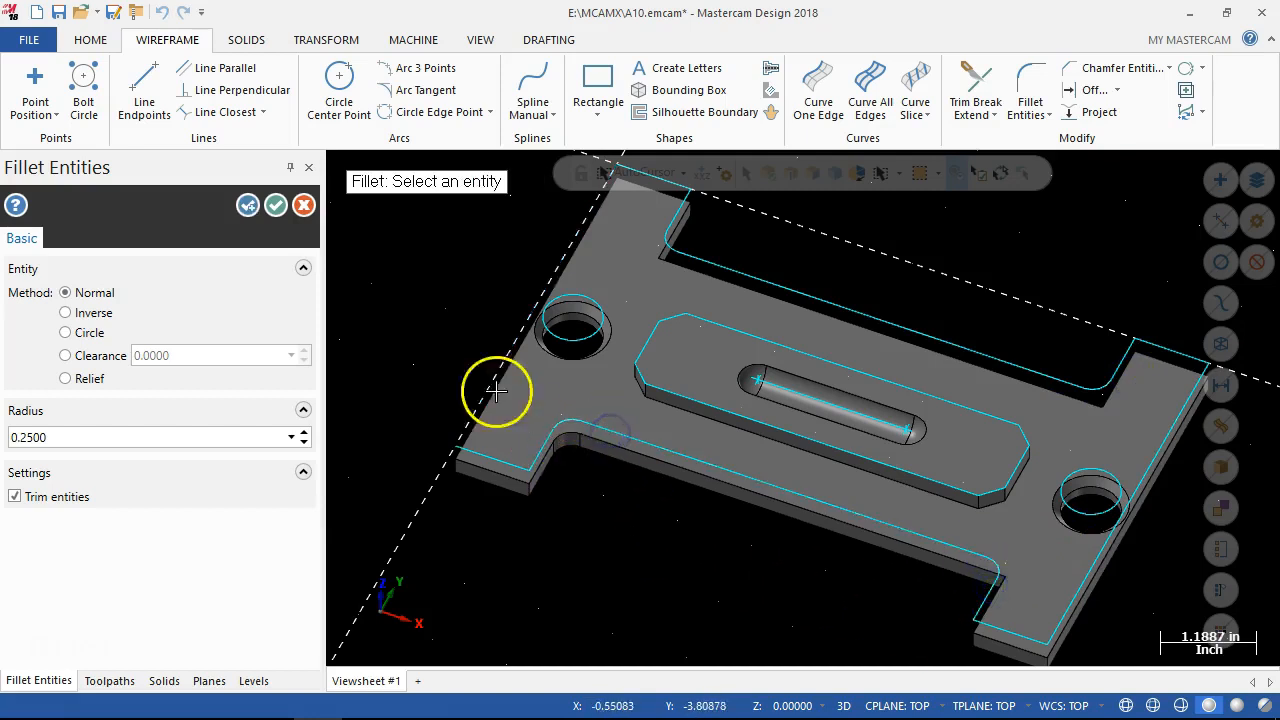
{"action": "left_click", "coordinate": [274, 205]}
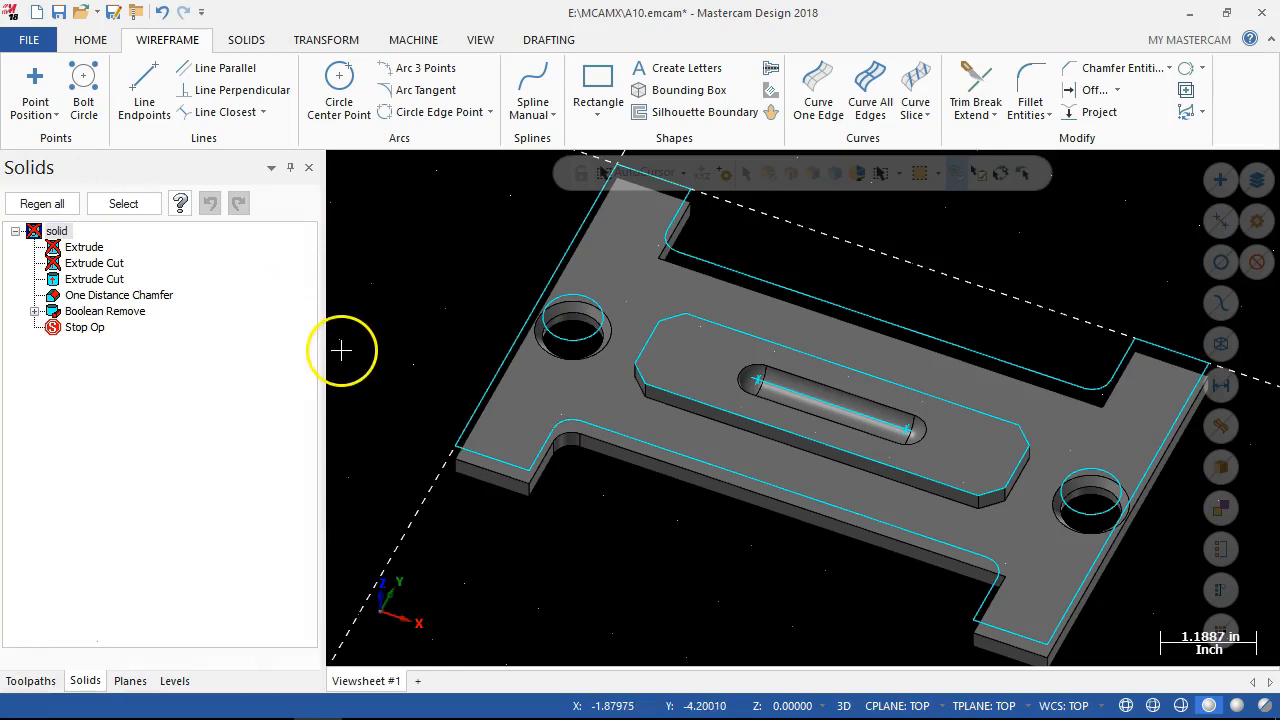
Regenerate all solids so the plate follows the filleted outline.
{"action": "middle_click_drag", "start_coordinate": [412, 347], "coordinate": [455, 418]}
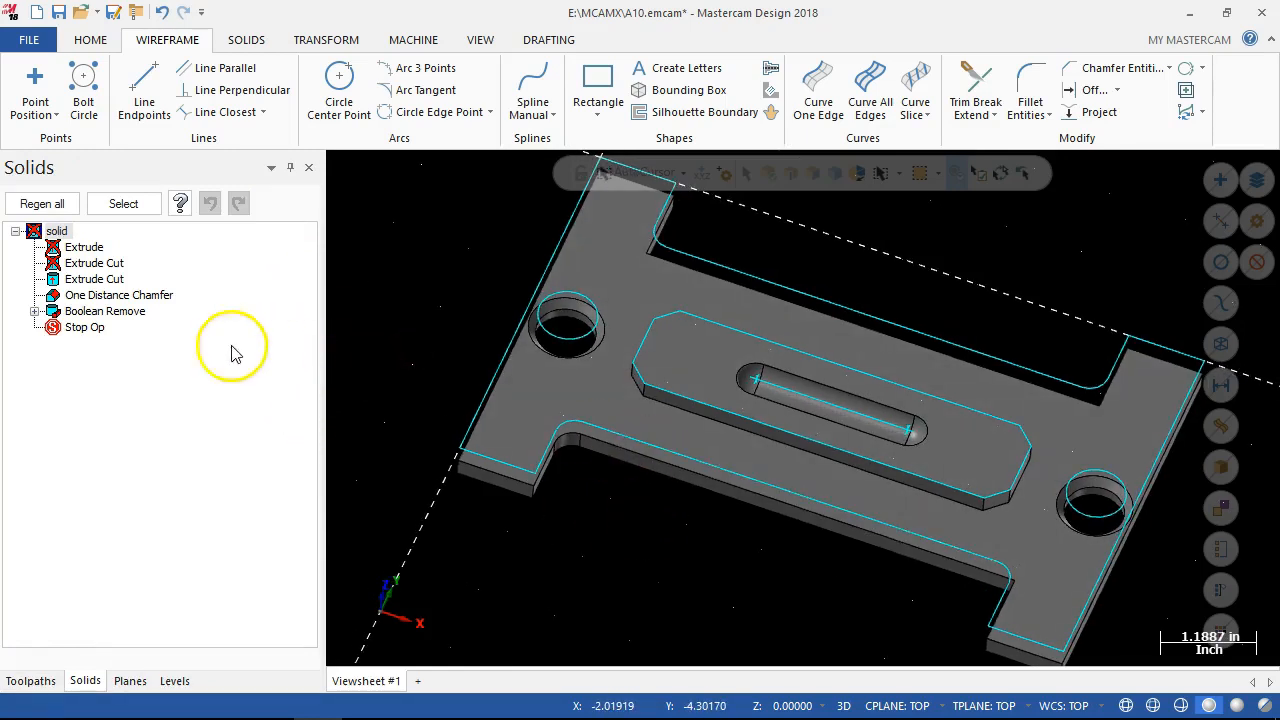
{"action": "right_click", "coordinate": [87, 254]}
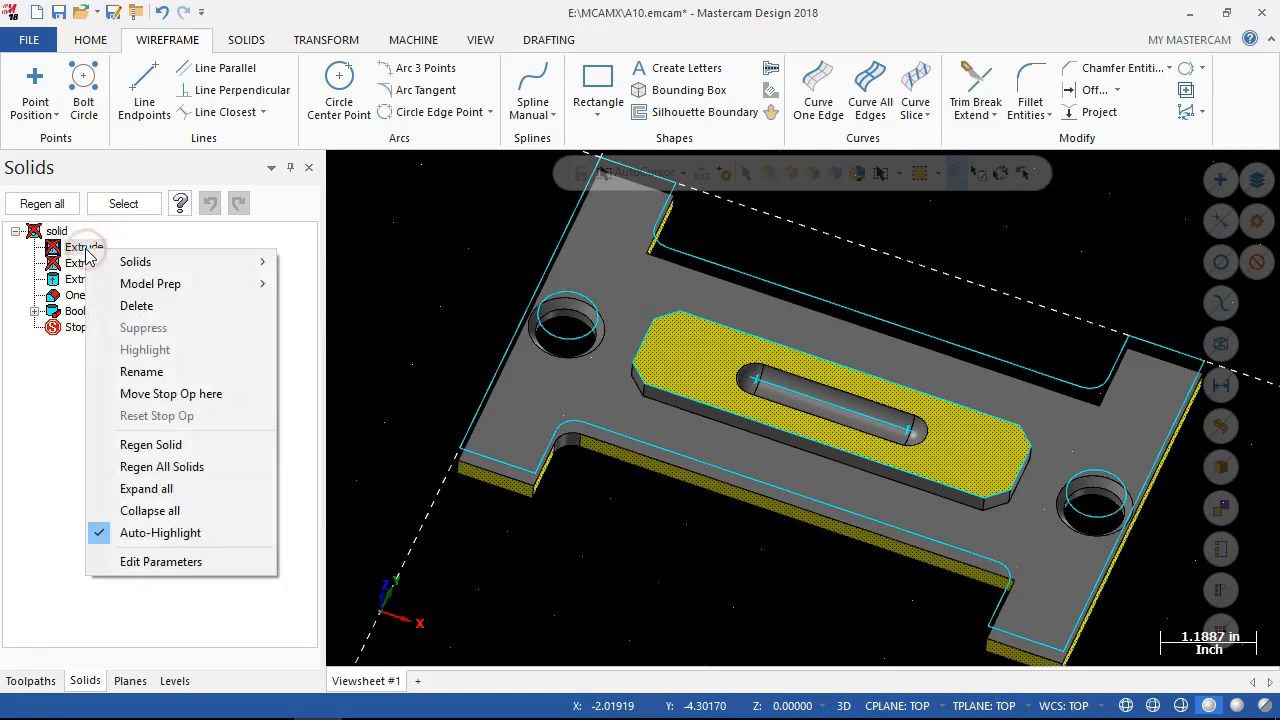
{"action": "left_click", "coordinate": [126, 263]}
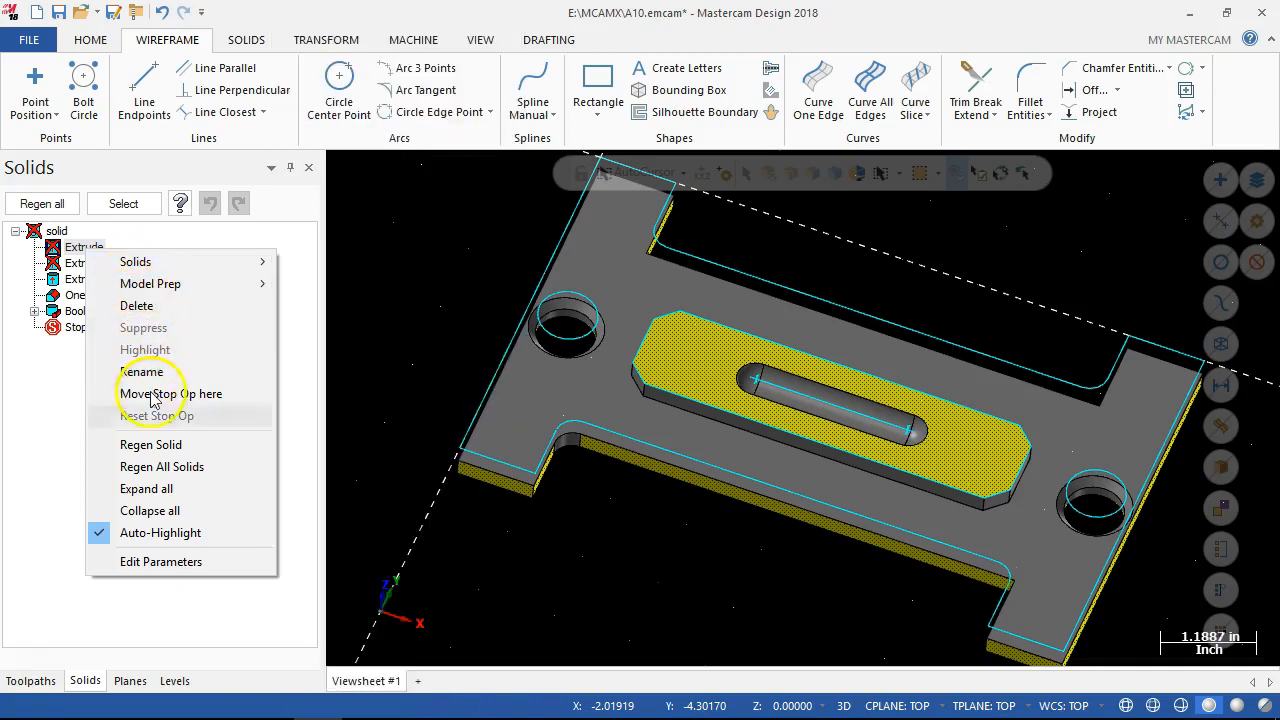
{"action": "left_click", "coordinate": [176, 476]}
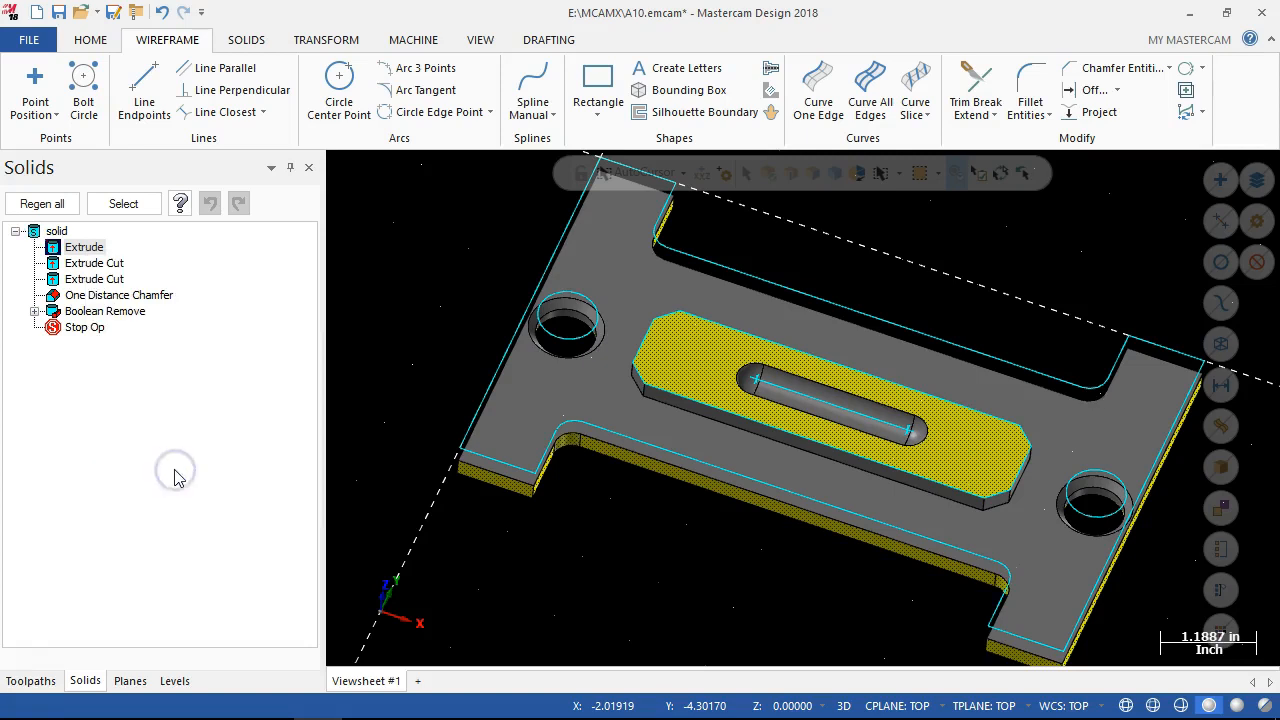
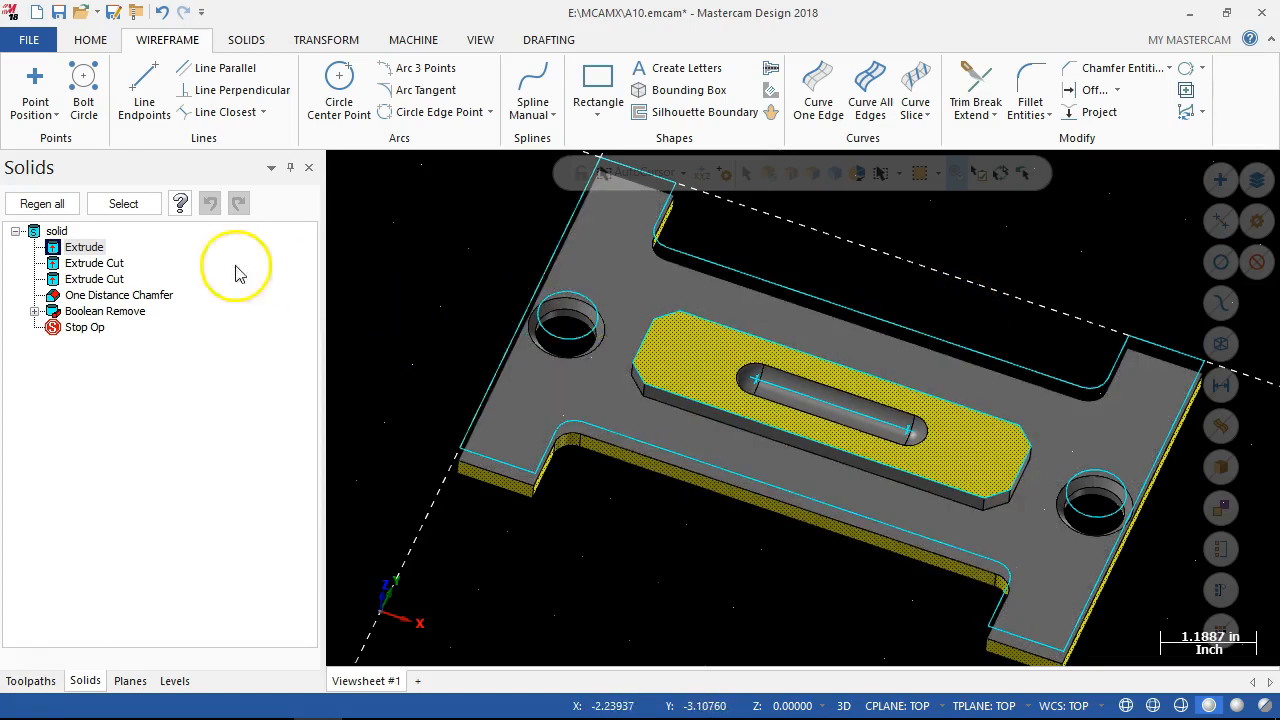
Hide the wire level so only geometry stored on the other levels remains shown with the solid.
{"action": "left_click", "coordinate": [174, 681]}
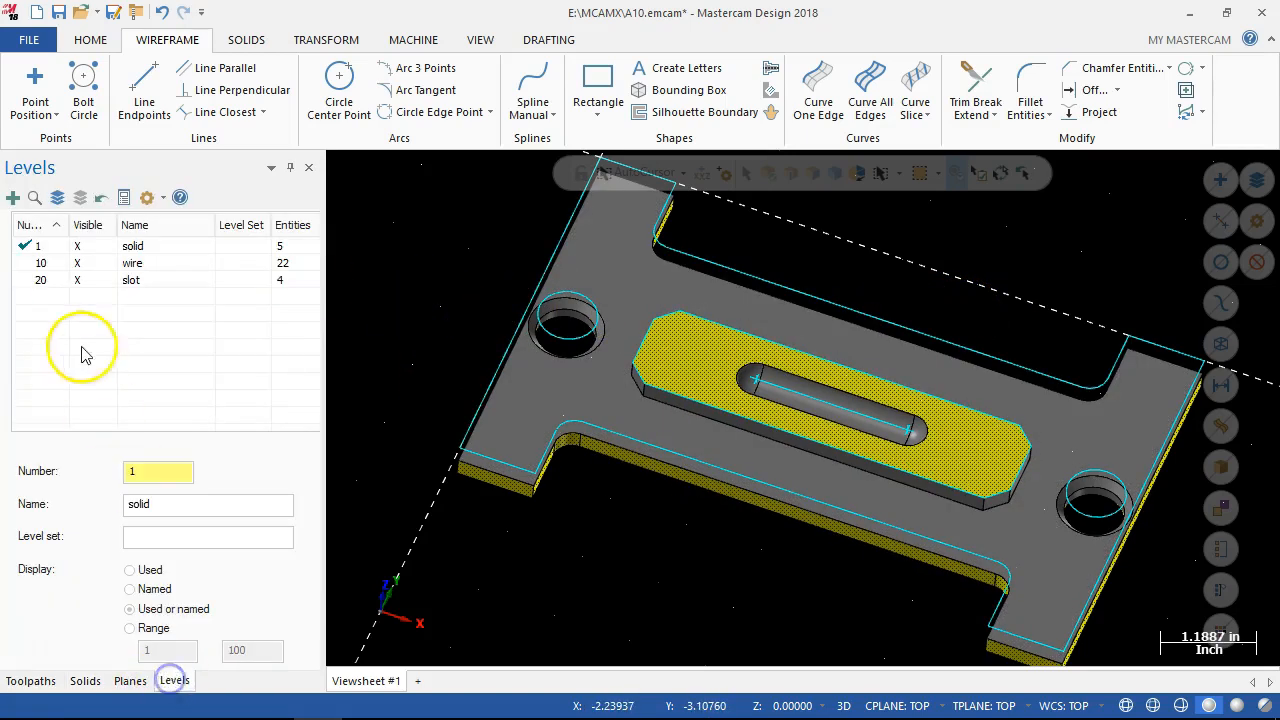
{"action": "left_click", "coordinate": [77, 263]}
{"action": "middle_click_drag", "start_coordinate": [340, 416], "coordinate": [572, 547]}
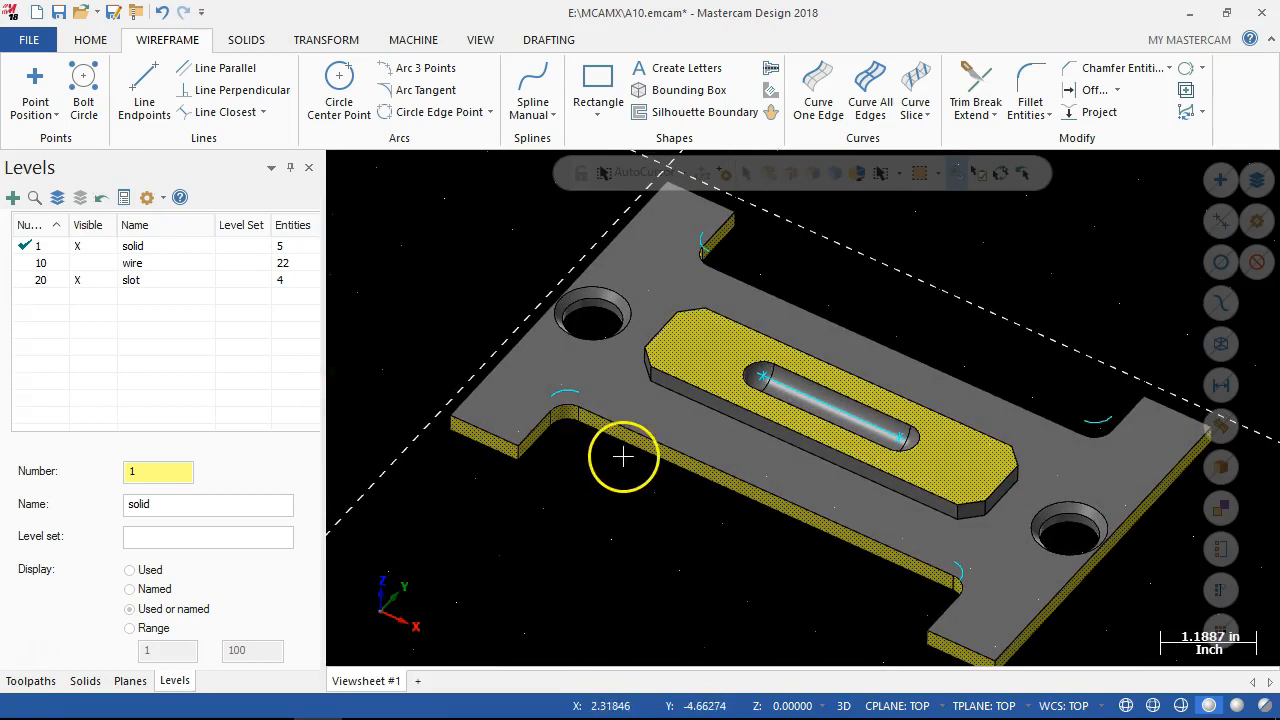
{"action": "left_click", "coordinate": [30, 263]}
{"action": "left_click", "coordinate": [24, 246]}
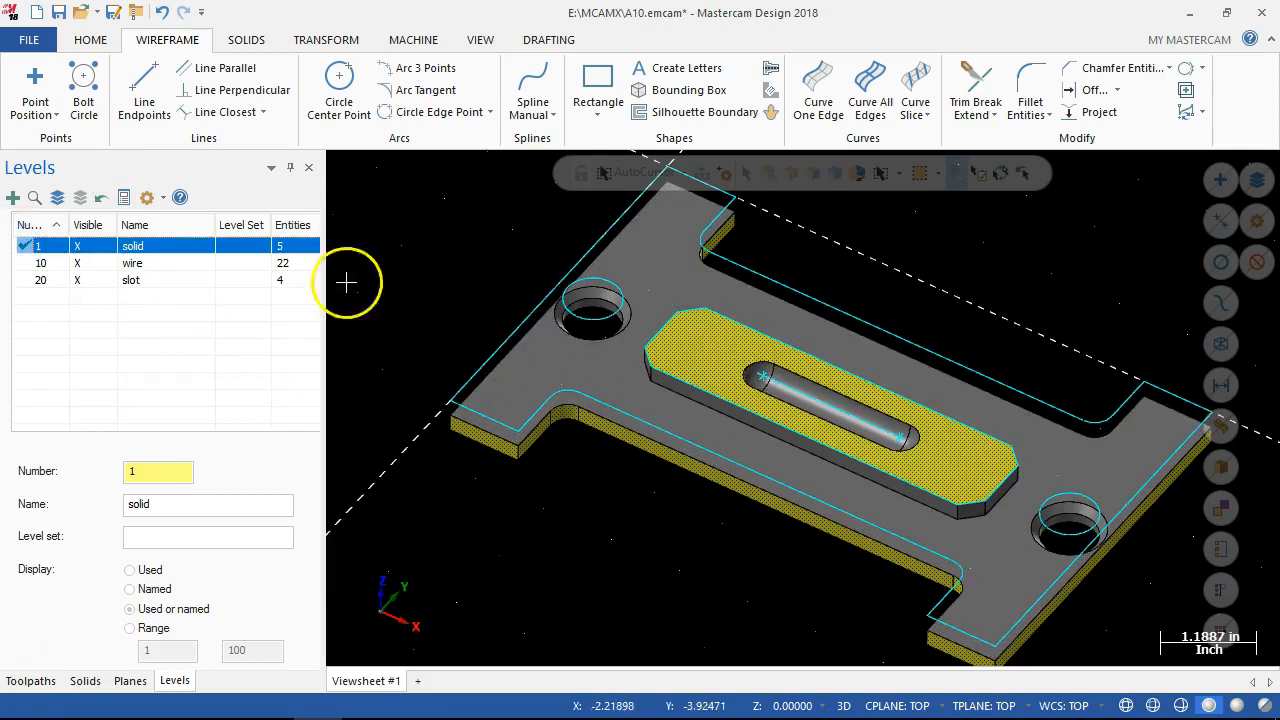
{"action": "left_click", "coordinate": [77, 264]}
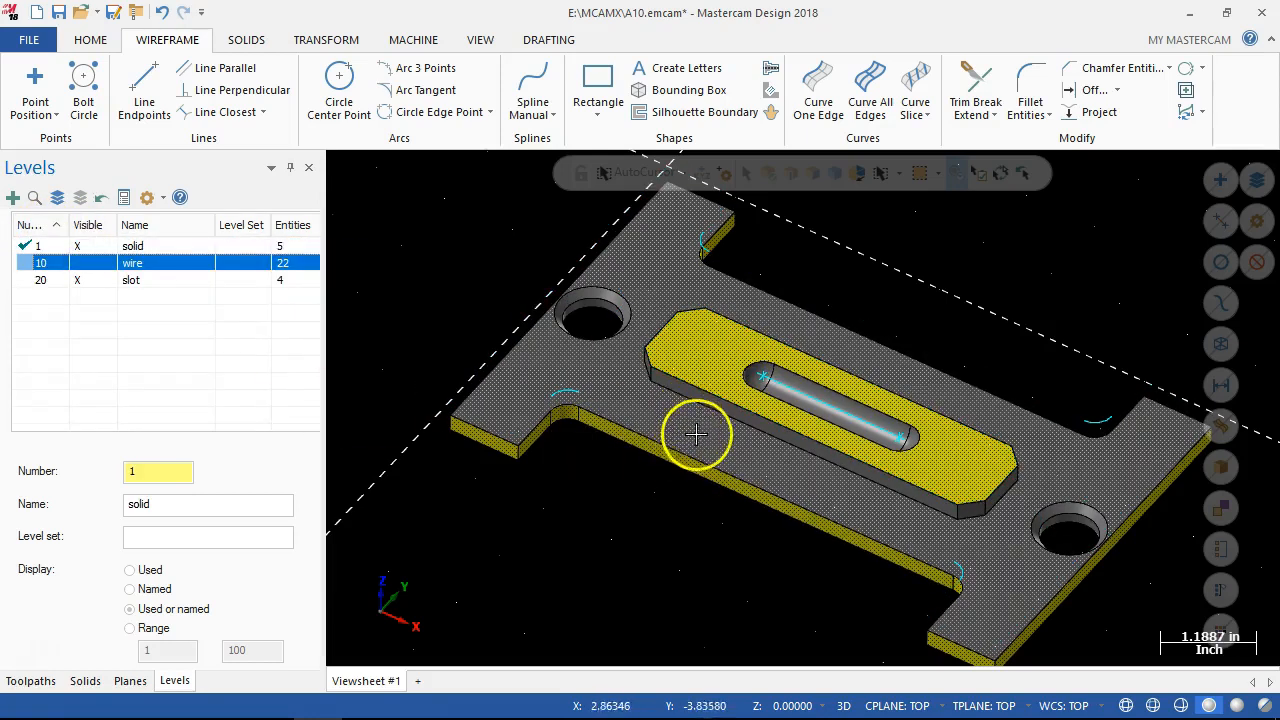
Move the four fillet arcs and the slot's centre line to level 10 by changing their level attribute.
{"action": "right_click", "coordinate": [558, 390]}
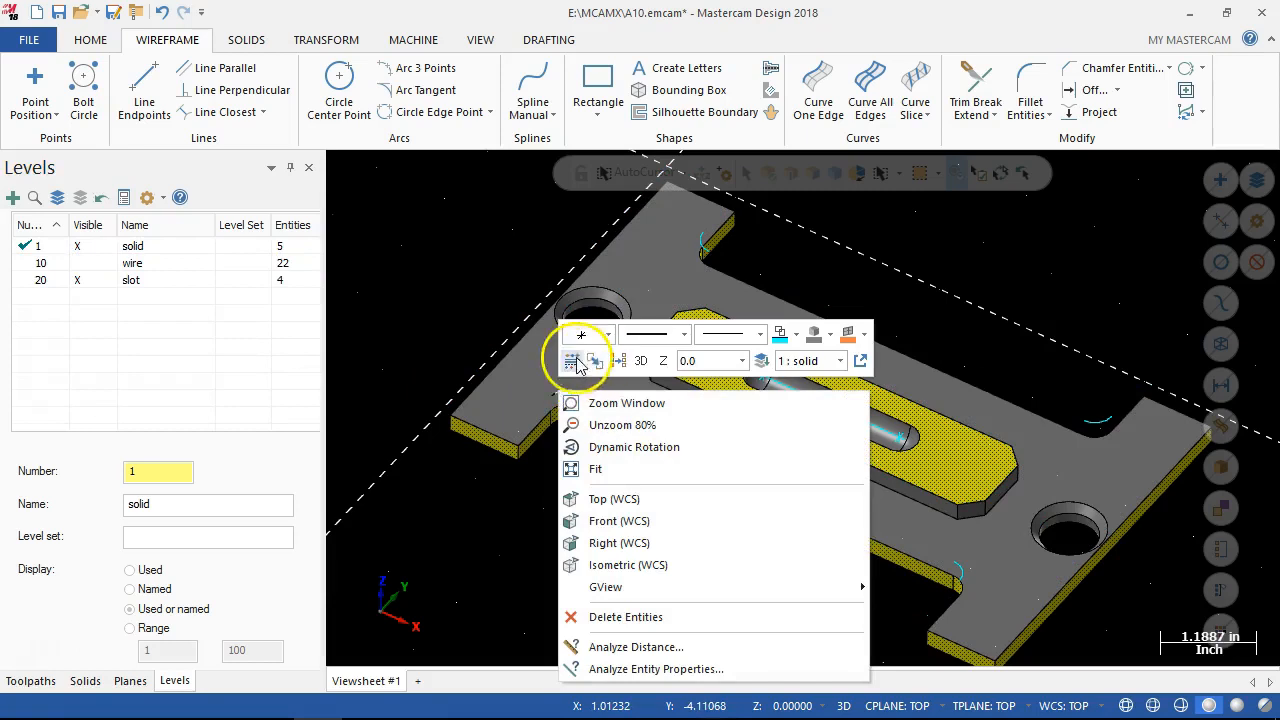
{"action": "left_click", "coordinate": [571, 361]}
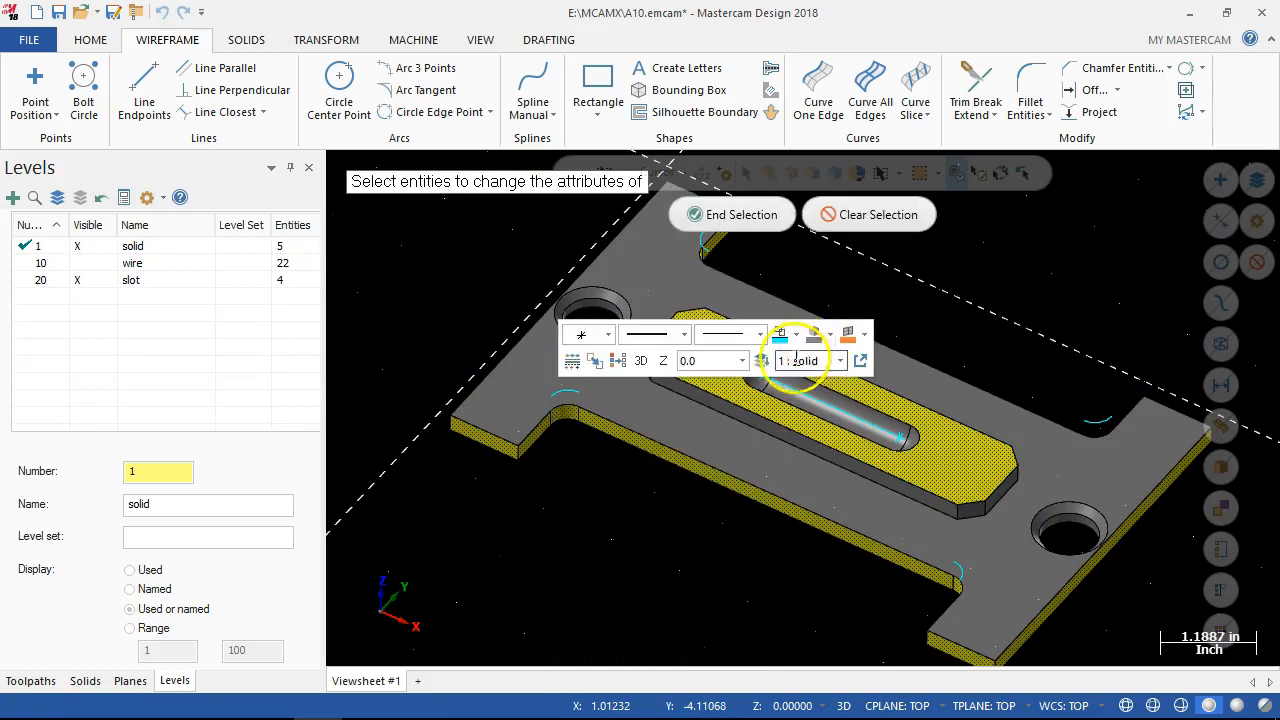
{"action": "left_click", "coordinate": [789, 390]}
{"action": "left_click", "coordinate": [1102, 418]}
{"action": "left_click", "coordinate": [686, 240]}
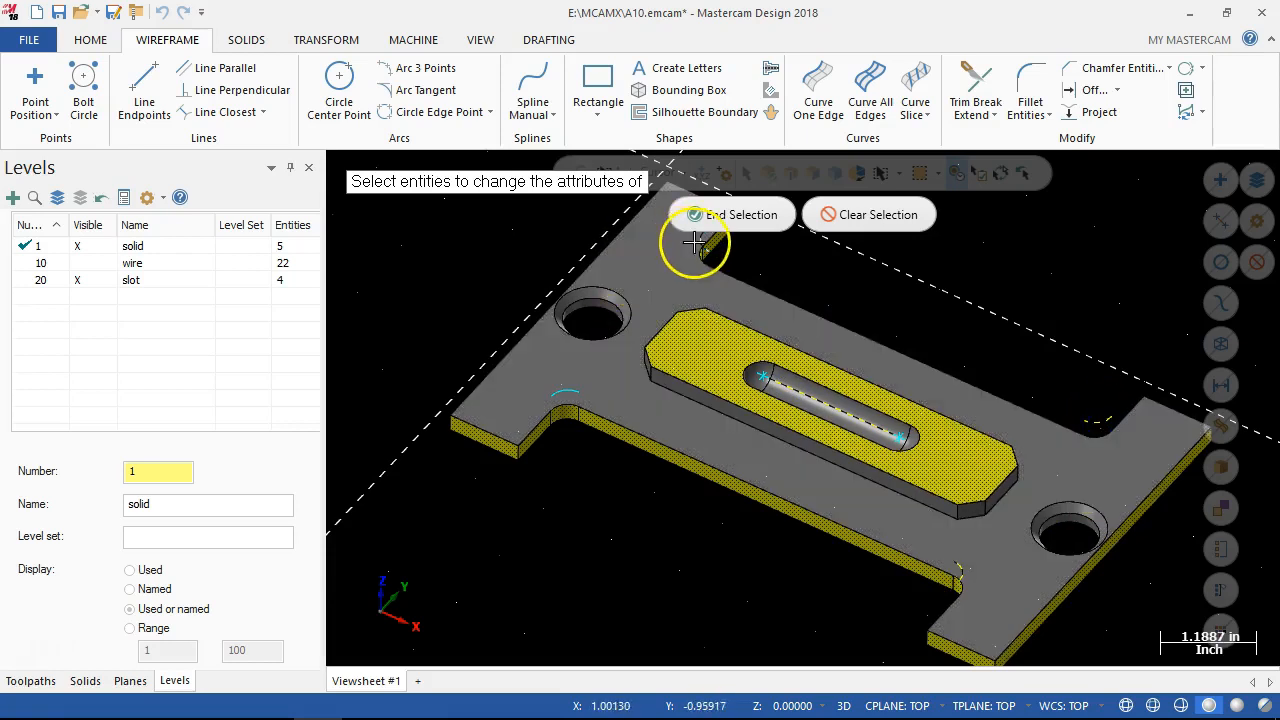
{"action": "left_click", "coordinate": [590, 396]}
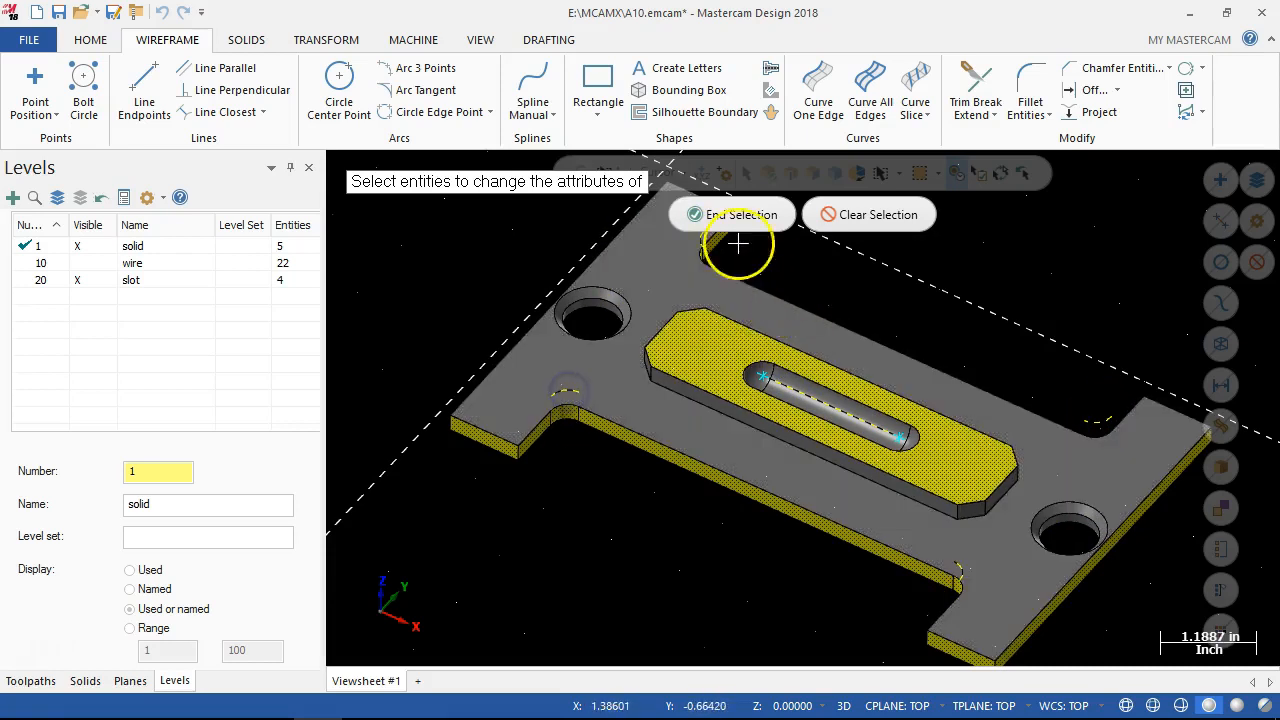
{"action": "left_click", "coordinate": [714, 215]}
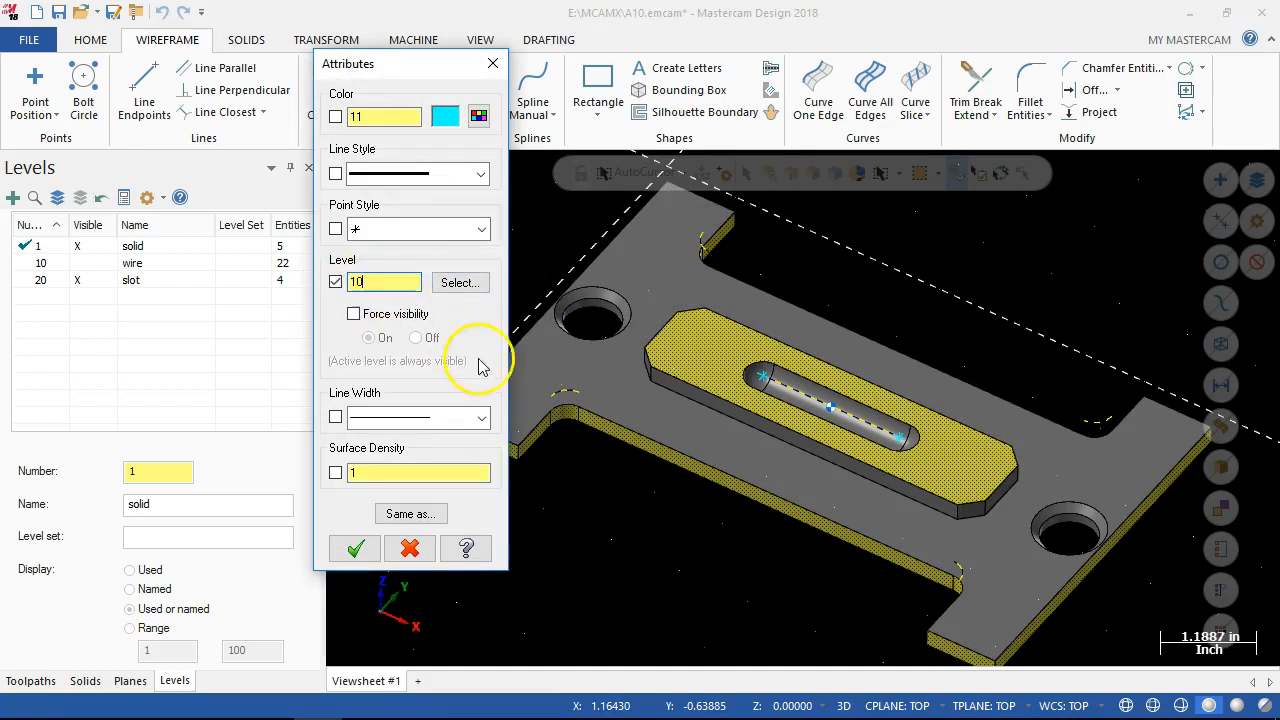
{"action": "left_click", "coordinate": [357, 549]}
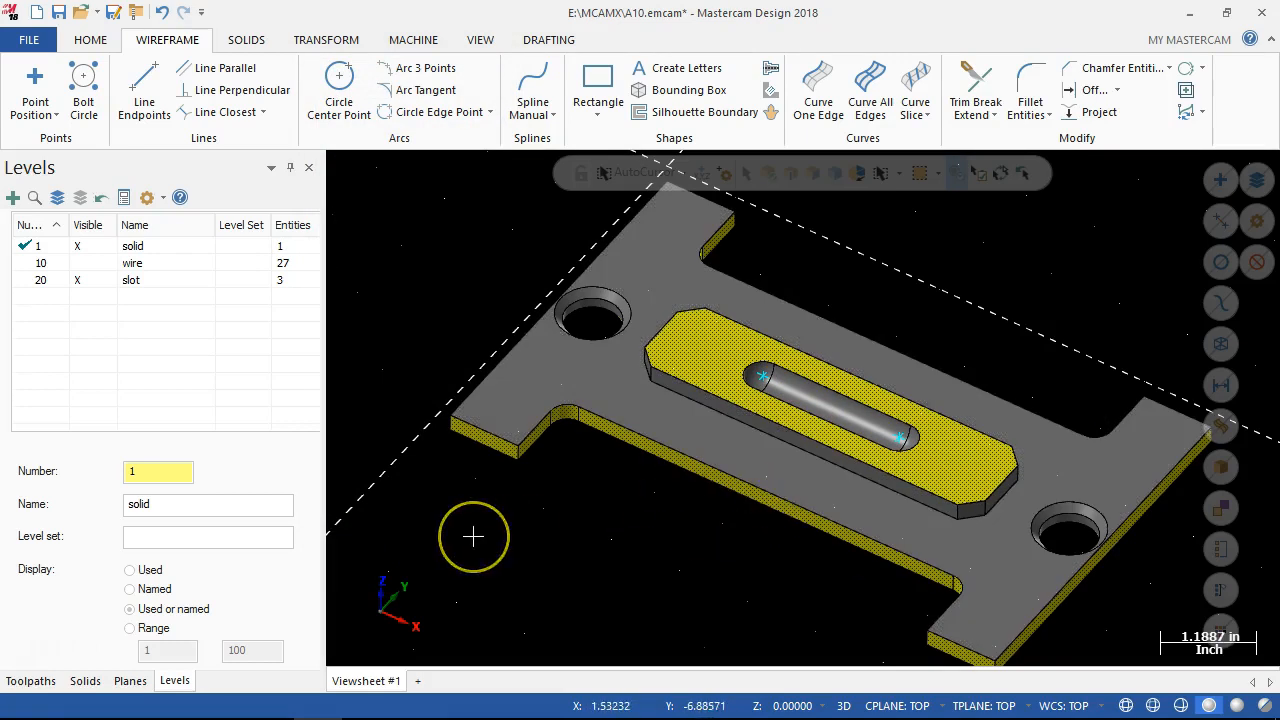
{"action": "left_click", "coordinate": [764, 379]}
{"action": "left_click", "coordinate": [900, 438]}
{"action": "scroll", "coordinate": [678, 560], "scroll_direction": "down", "scroll_amount": 1}
{"action": "scroll", "coordinate": [676, 562], "scroll_direction": "down", "scroll_amount": 5}
{"action": "scroll", "coordinate": [664, 588], "scroll_direction": "up", "scroll_amount": 6}
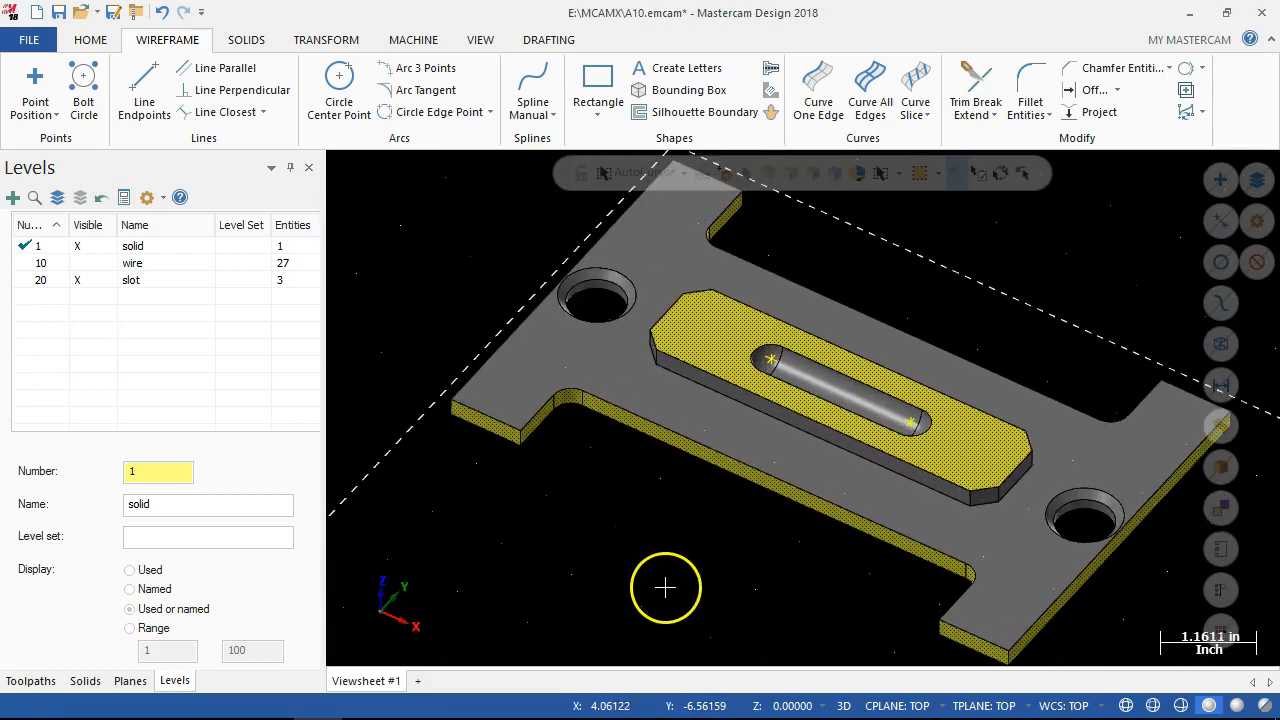
{"action": "scroll", "coordinate": [664, 579], "scroll_direction": "down", "scroll_amount": 2}
{"action": "right_click", "coordinate": [635, 489]}
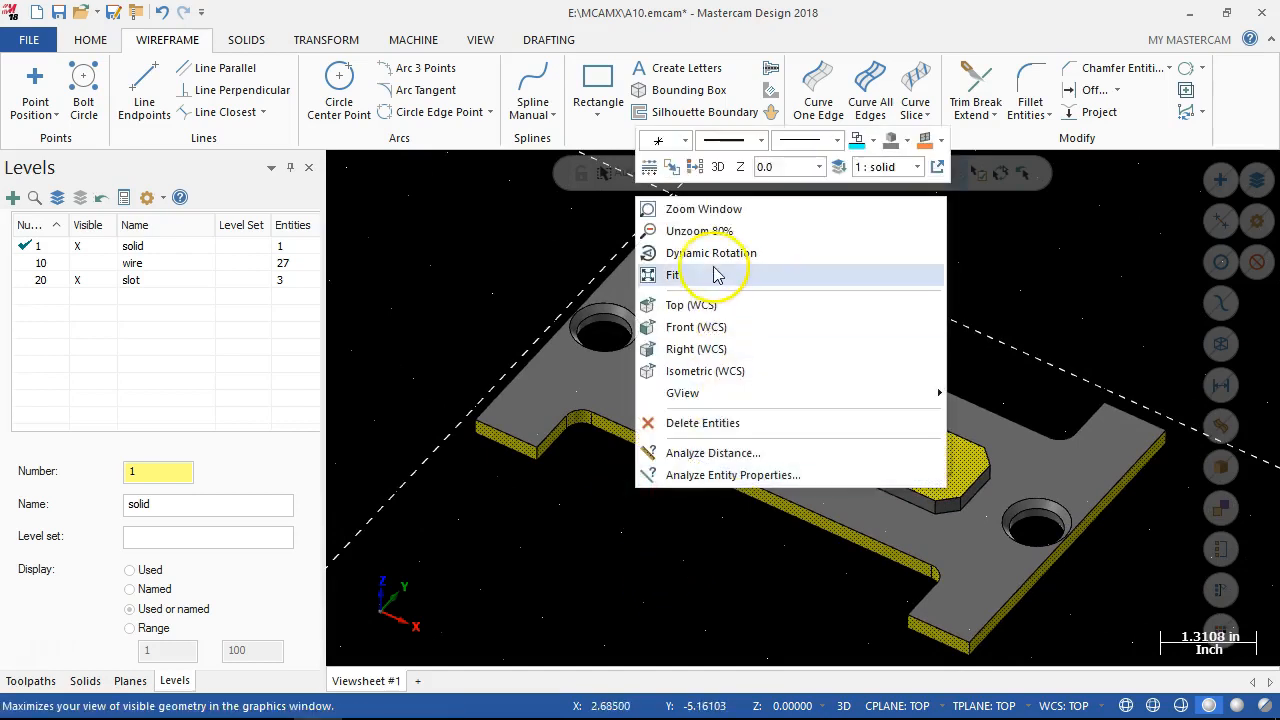
{"action": "left_click", "coordinate": [693, 166]}
{"action": "left_click", "coordinate": [523, 551]}
{"action": "middle_click_drag", "start_coordinate": [523, 551], "coordinate": [591, 523]}
{"action": "scroll", "coordinate": [591, 523], "scroll_direction": "down", "scroll_amount": 4}
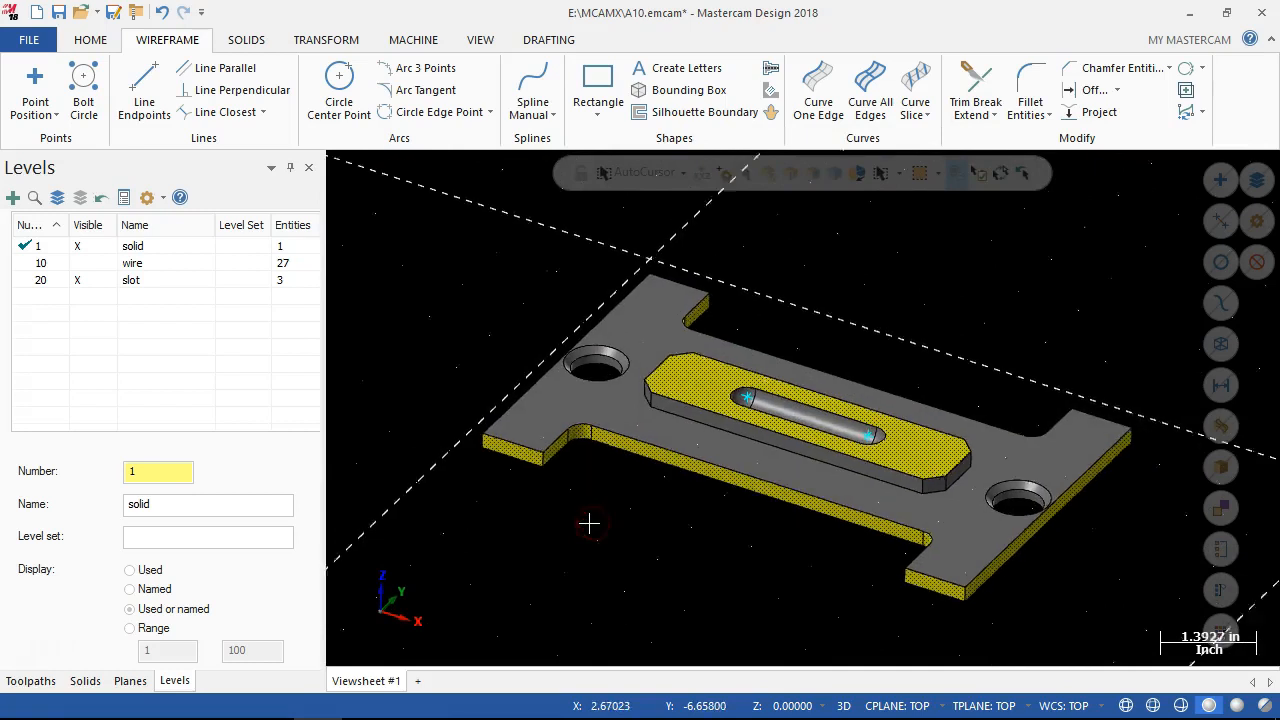
{"action": "scroll", "coordinate": [816, 611], "scroll_direction": "up", "scroll_amount": 3}
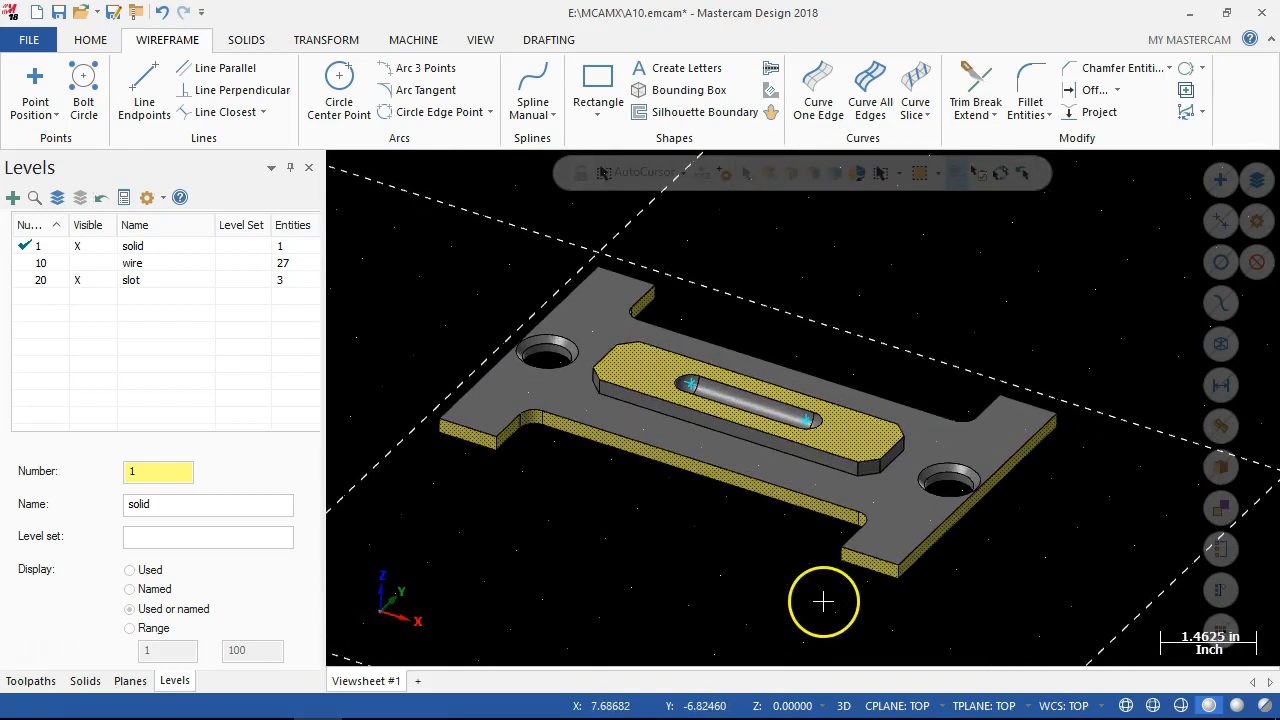
Show the wire level and start a Constant Radius Fillet on the front base edges of the raised boss.
{"action": "left_click", "coordinate": [79, 264]}
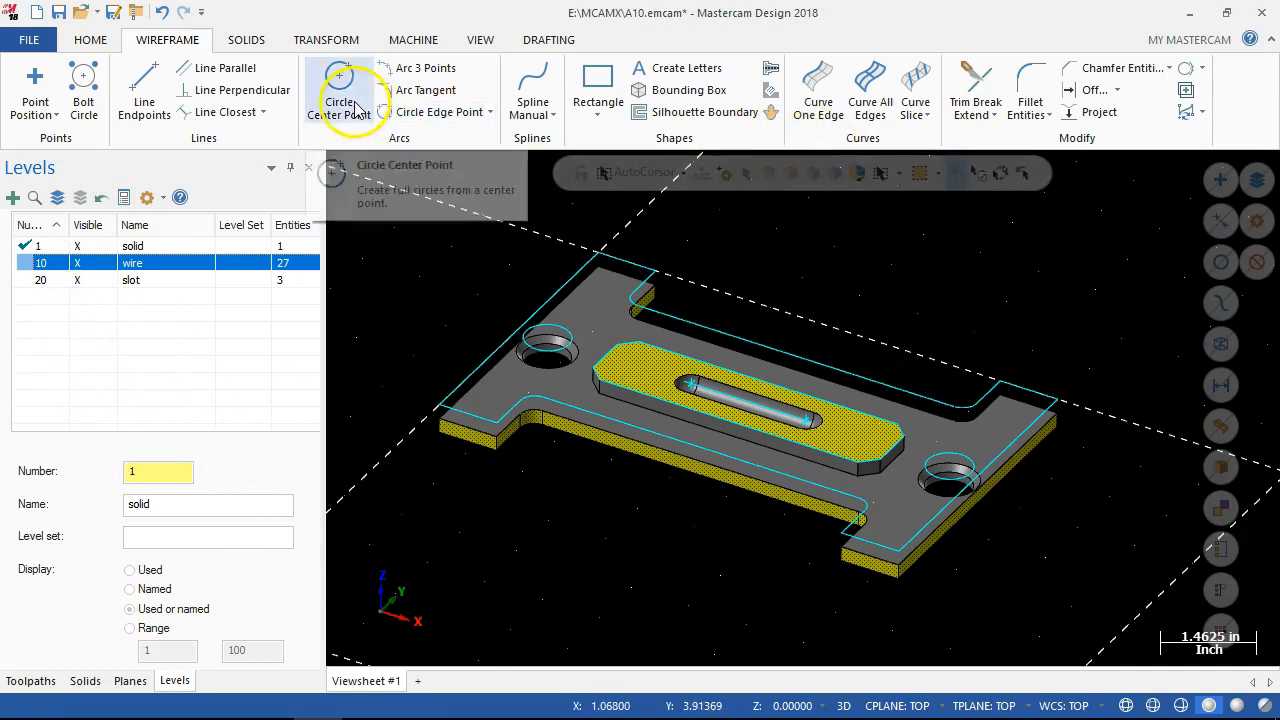
{"action": "left_click", "coordinate": [250, 44]}
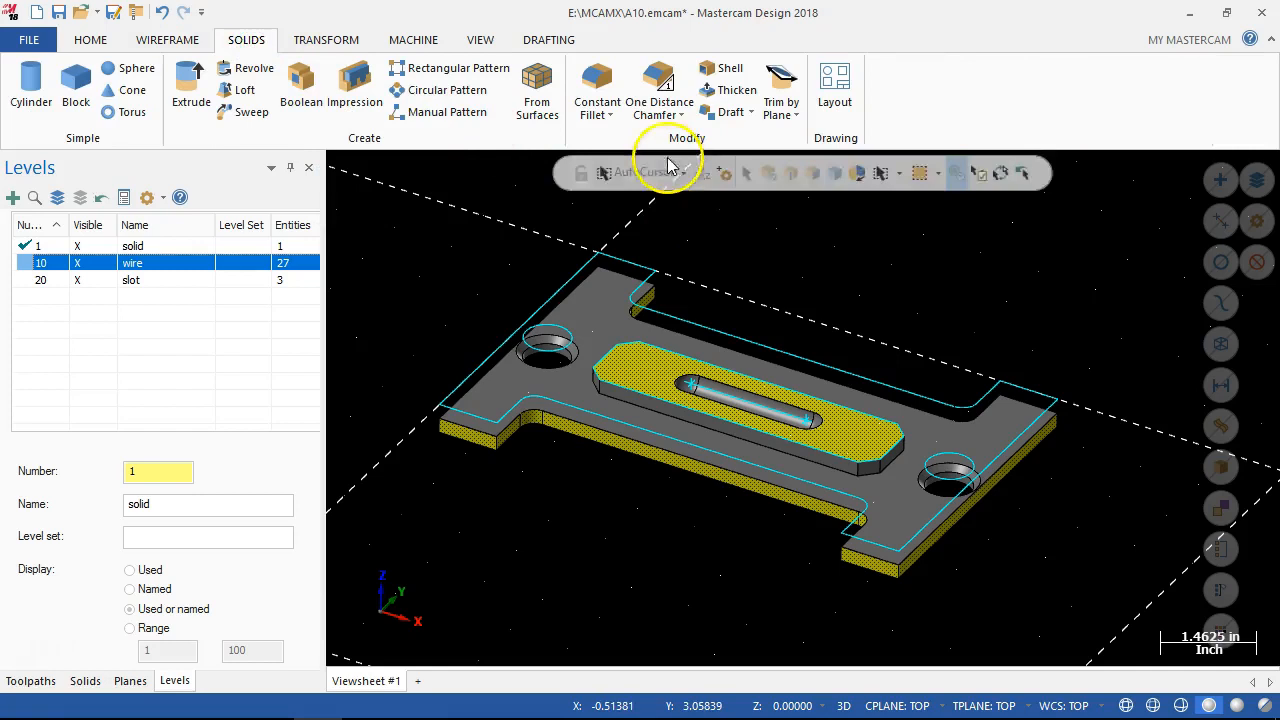
{"action": "left_click", "coordinate": [594, 86]}
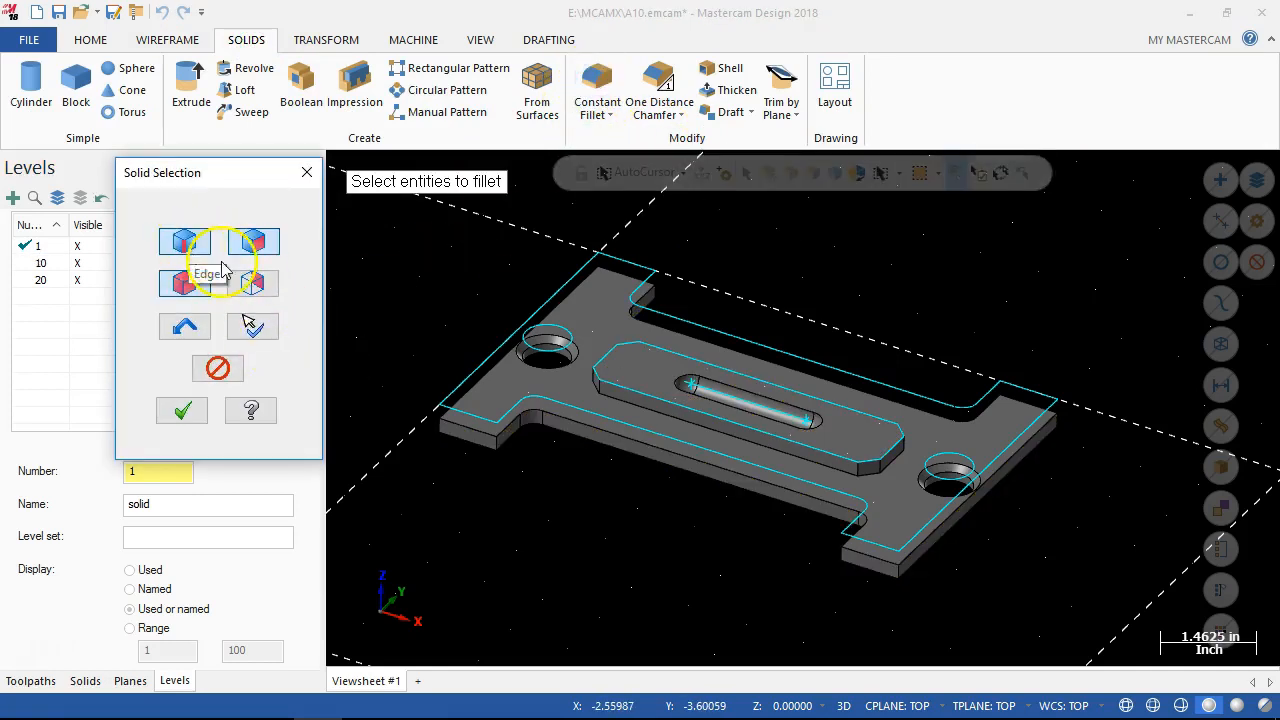
{"action": "scroll", "coordinate": [708, 486], "scroll_direction": "up", "scroll_amount": 4}
{"action": "left_click", "coordinate": [715, 420]}
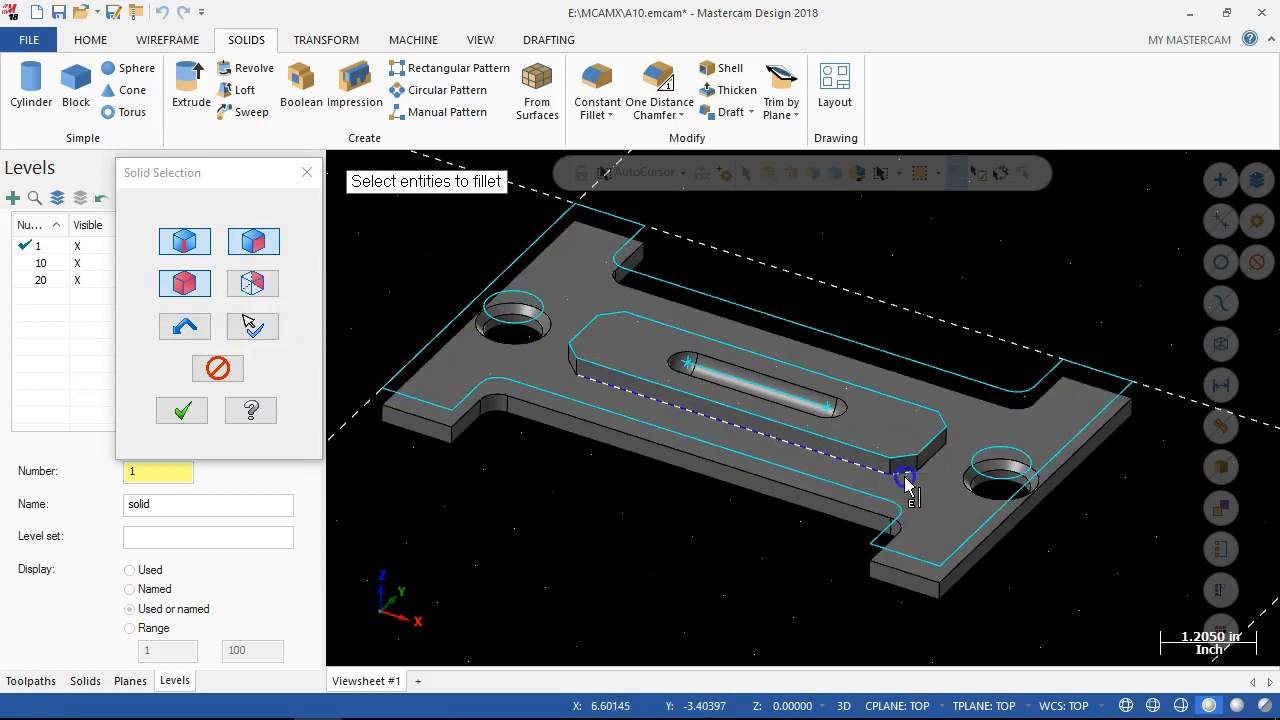
{"action": "middle_click_drag", "start_coordinate": [887, 524], "coordinate": [800, 560]}
{"action": "scroll", "coordinate": [980, 408], "scroll_direction": "down", "scroll_amount": 2}
{"action": "scroll", "coordinate": [1013, 392], "scroll_direction": "up", "scroll_amount": 2}
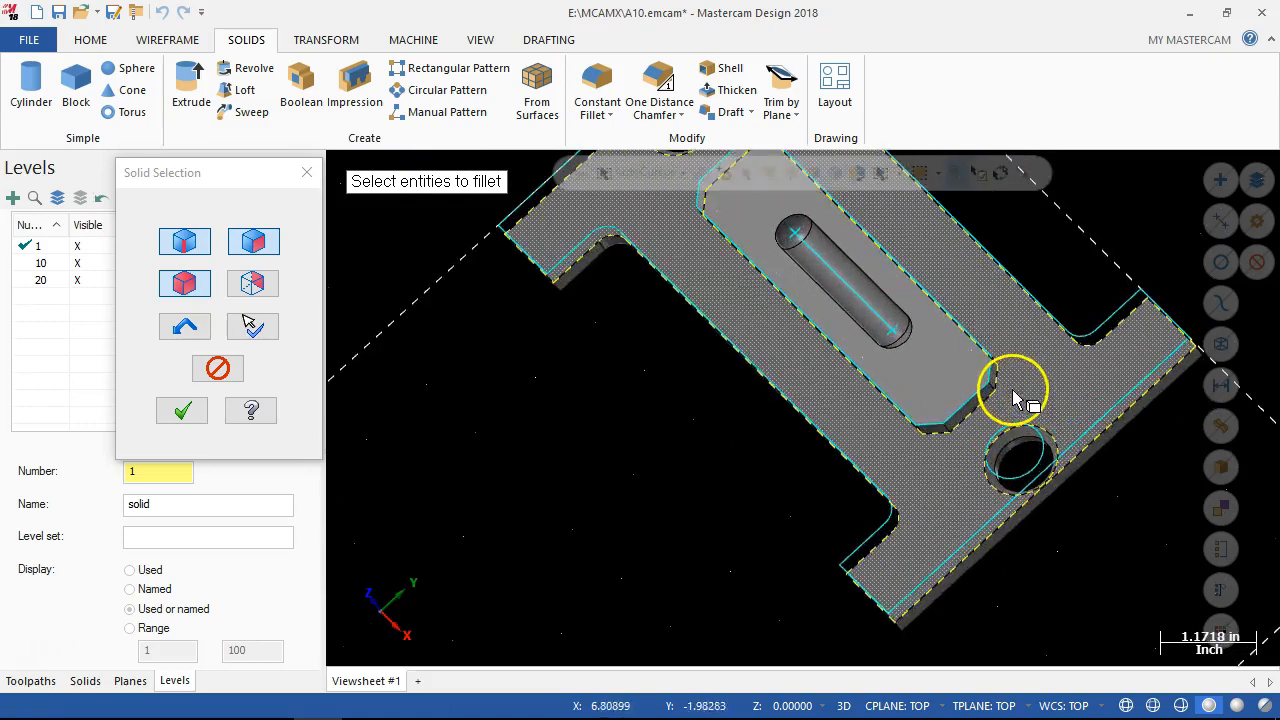
Add the remaining base edges around the raised boss to the fillet selection.
{"action": "scroll", "coordinate": [1005, 388], "scroll_direction": "up", "scroll_amount": 2}
{"action": "middle_click_drag", "start_coordinate": [894, 400], "coordinate": [841, 462]}
{"action": "left_click", "coordinate": [961, 315]}
{"action": "scroll", "coordinate": [792, 401], "scroll_direction": "down", "scroll_amount": 2}
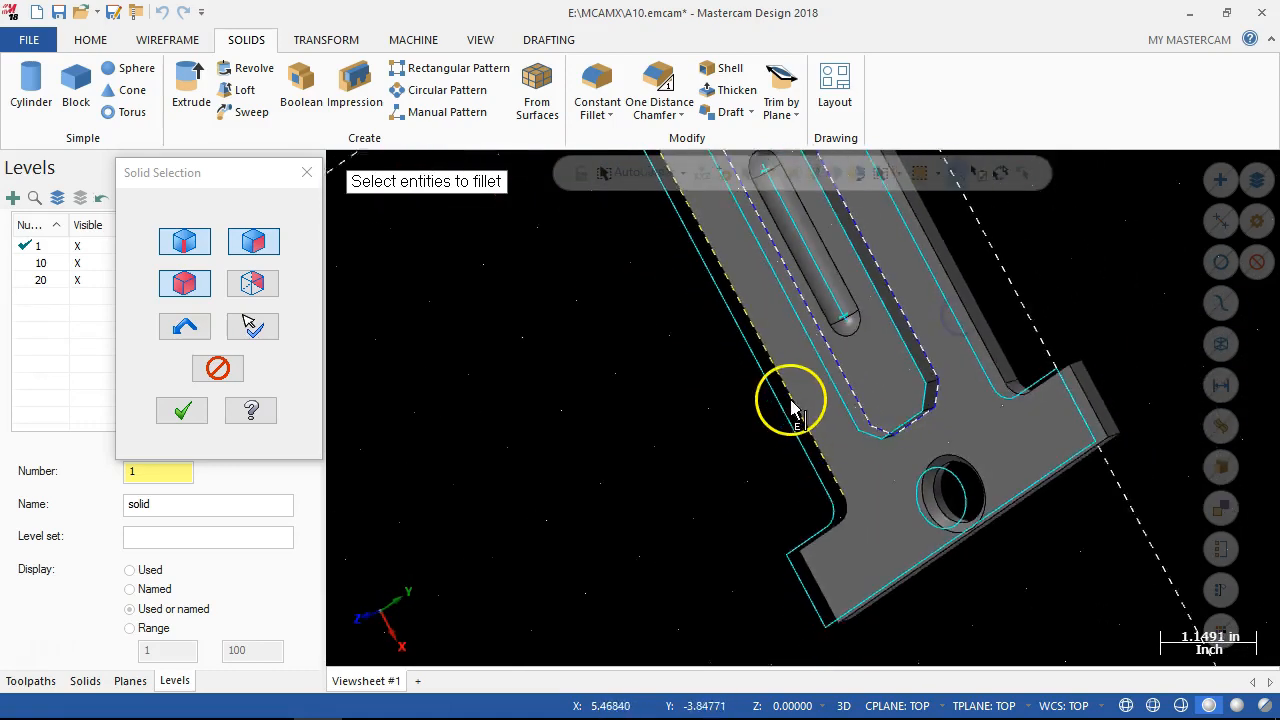
{"action": "middle_click_drag", "start_coordinate": [790, 406], "coordinate": [1026, 280]}
{"action": "scroll", "coordinate": [523, 429], "scroll_direction": "up", "scroll_amount": 2}
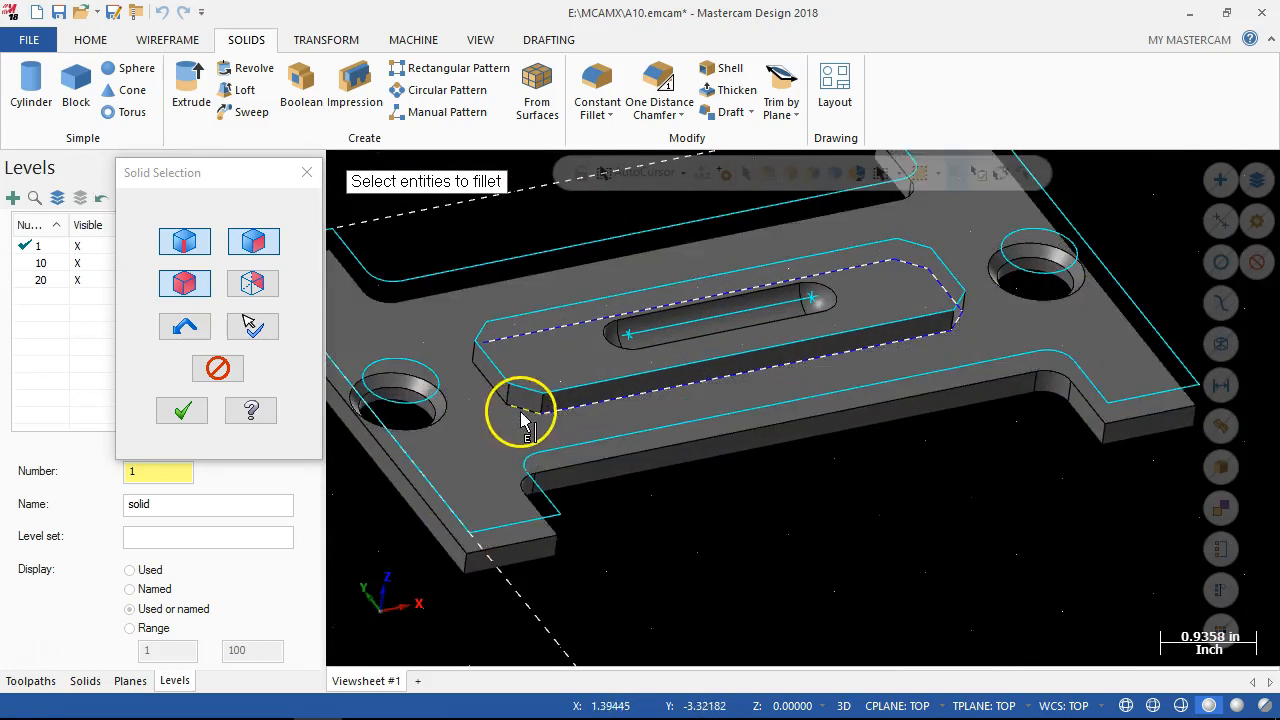
{"action": "middle_click_drag", "start_coordinate": [497, 400], "coordinate": [740, 617]}
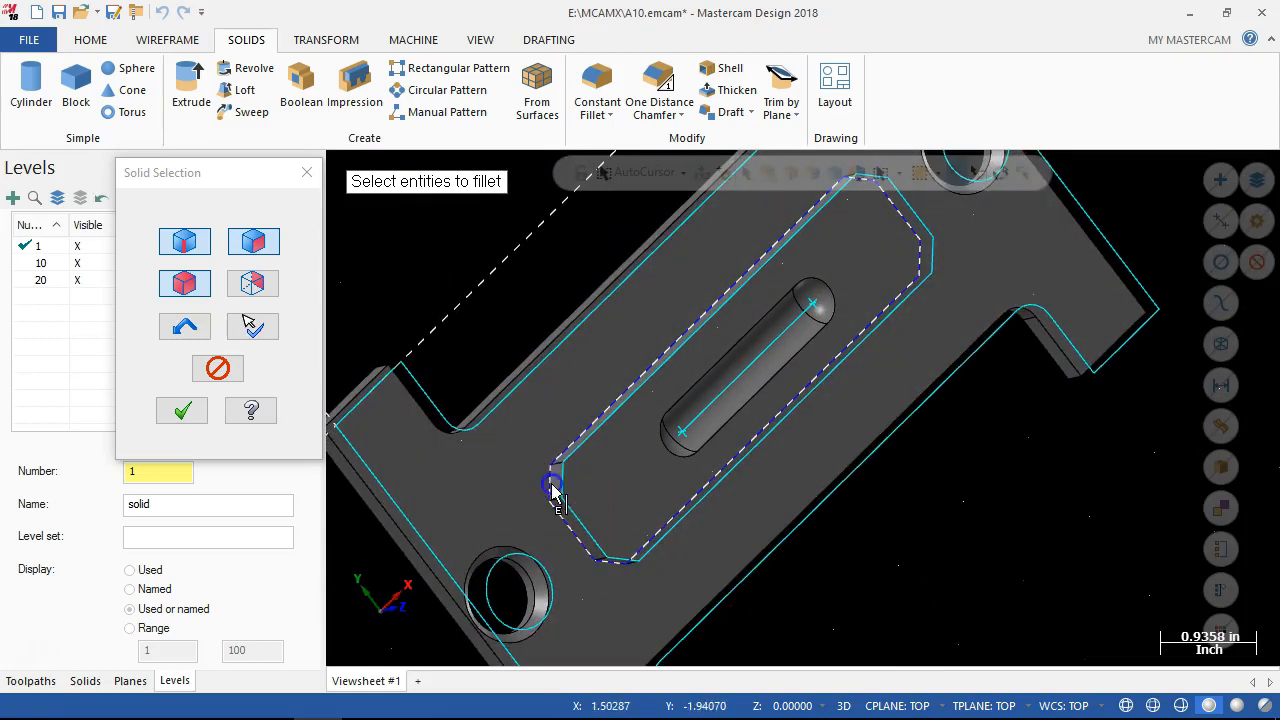
Accept the edge selection, set the fillet radius to 0.187, and create the solid fillet.
{"action": "left_click", "coordinate": [179, 411]}
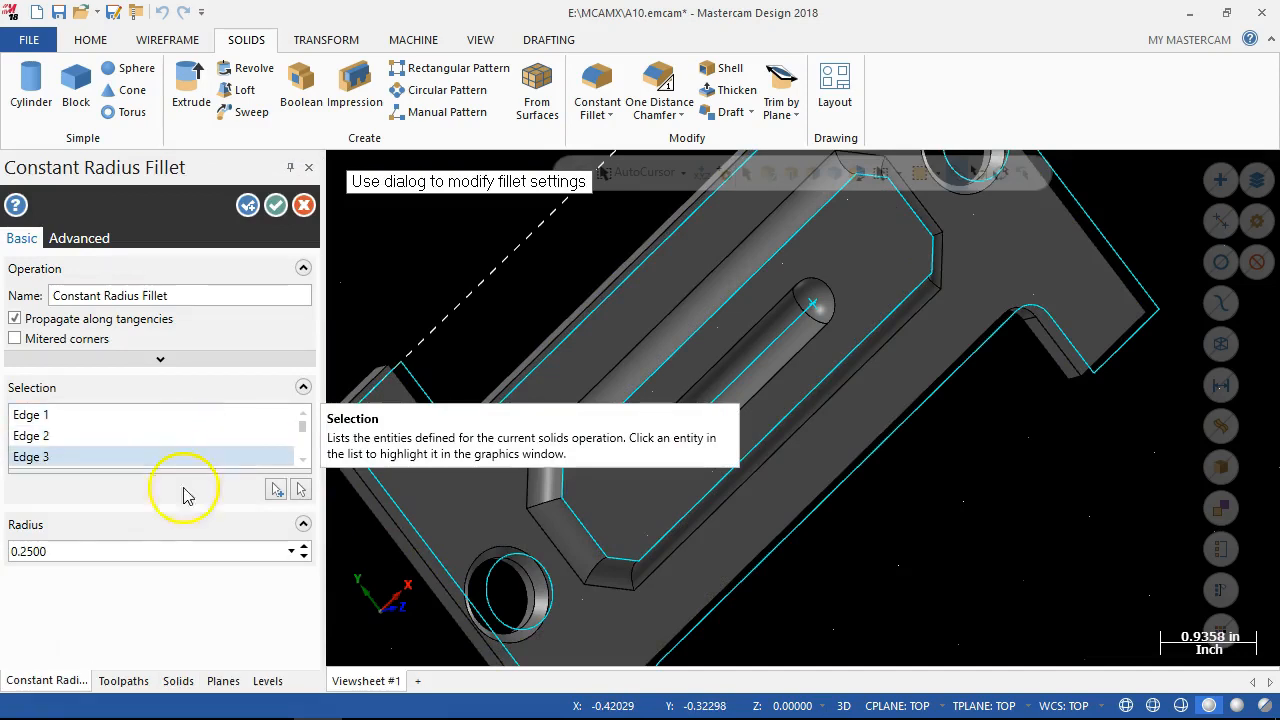
{"action": "double_click", "coordinate": [67, 552]}
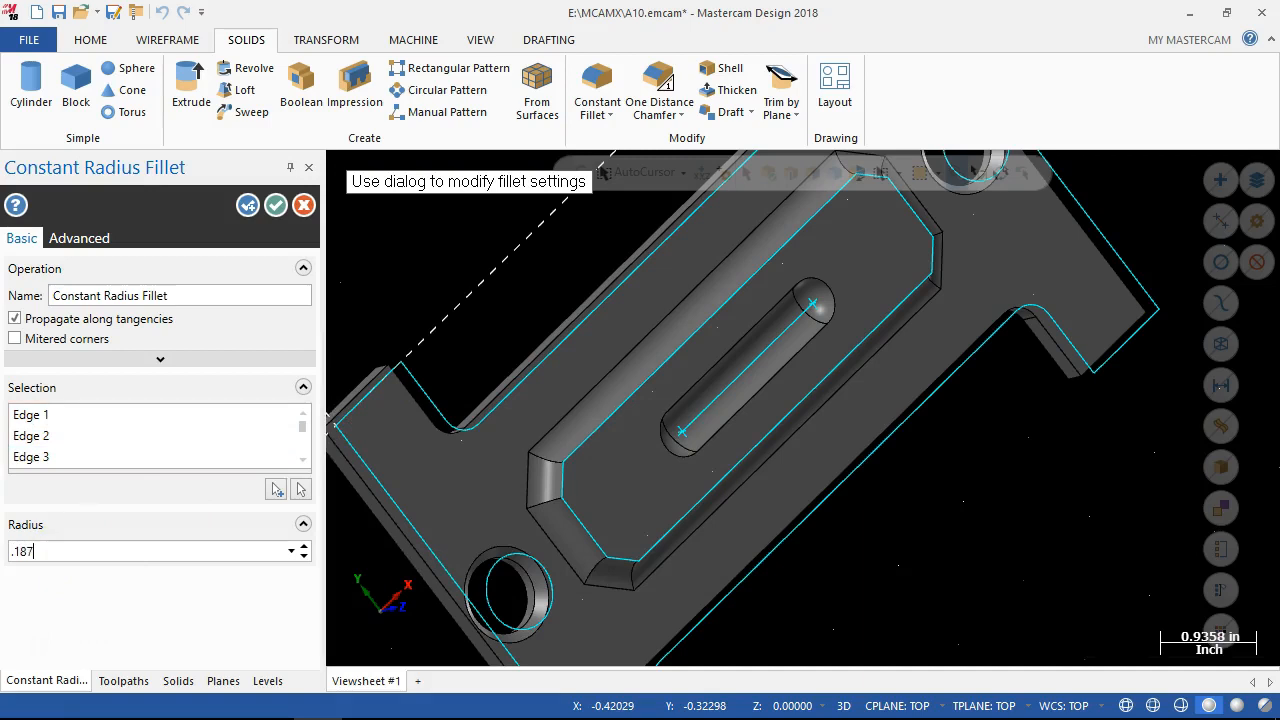
{"action": "key", "text": "Return"}
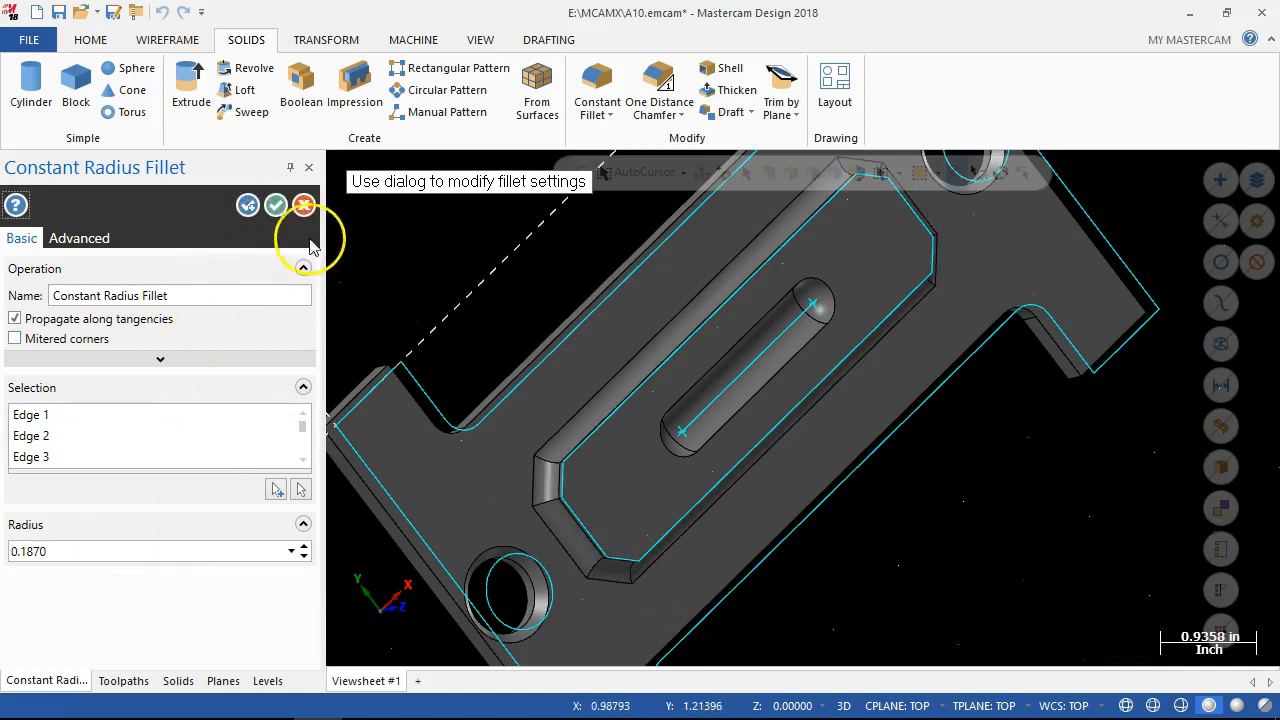
{"action": "left_click", "coordinate": [277, 206]}
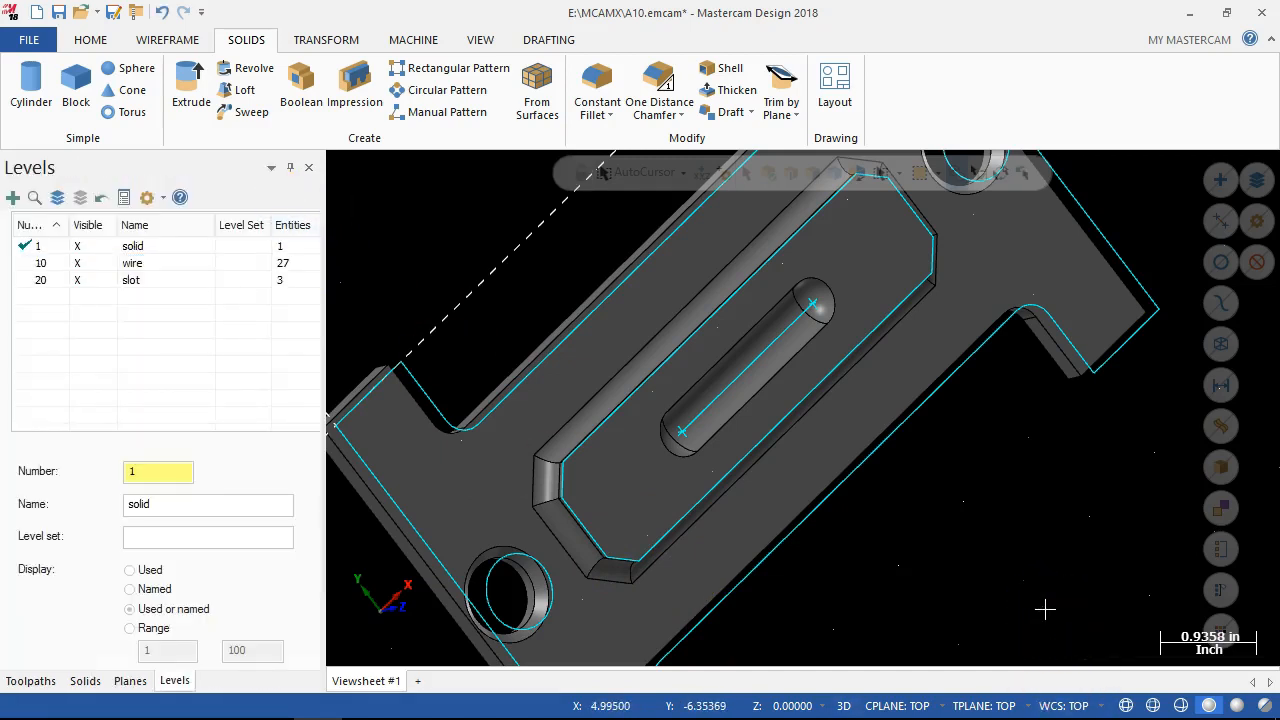
Examine the fillet around the raised boss's base in the isometric view.
{"action": "key", "text": "alt+7"}
{"action": "scroll", "coordinate": [489, 350], "scroll_direction": "down", "scroll_amount": 3}
{"action": "scroll", "coordinate": [541, 614], "scroll_direction": "up", "scroll_amount": 3}
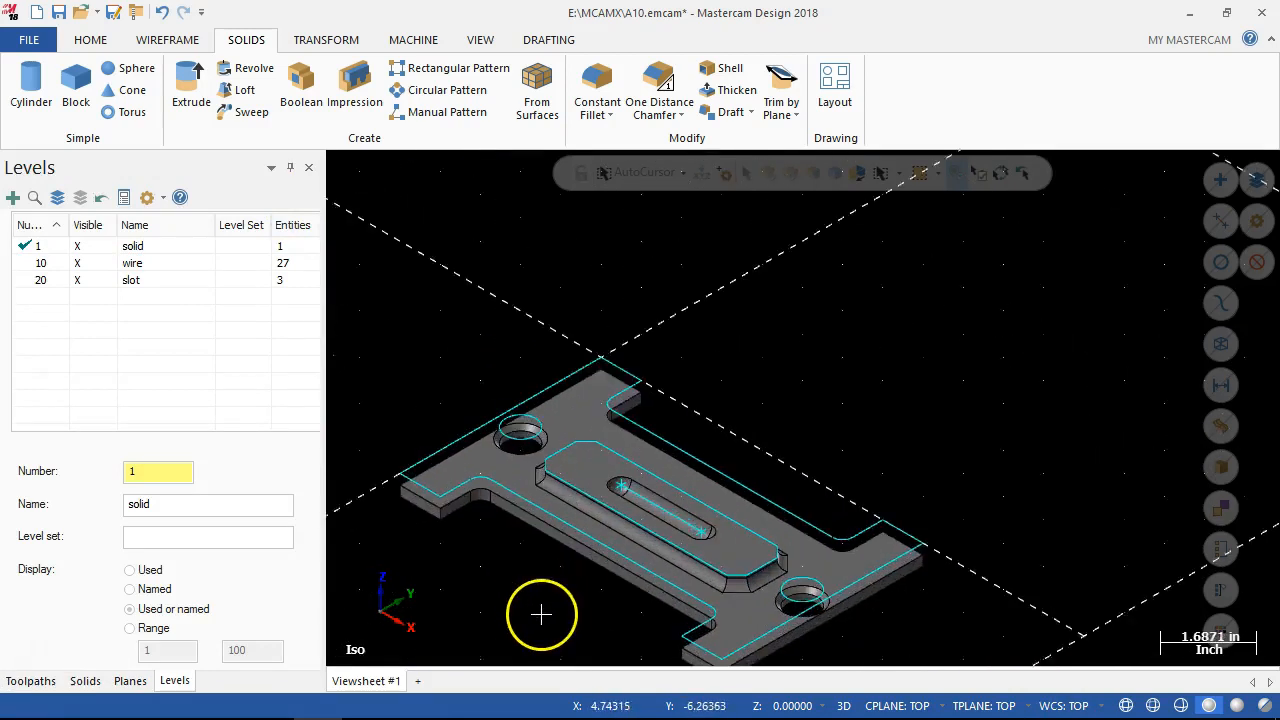
{"action": "scroll", "coordinate": [541, 614], "scroll_direction": "up", "scroll_amount": 3}
{"action": "scroll", "coordinate": [552, 630], "scroll_direction": "down", "scroll_amount": 2}
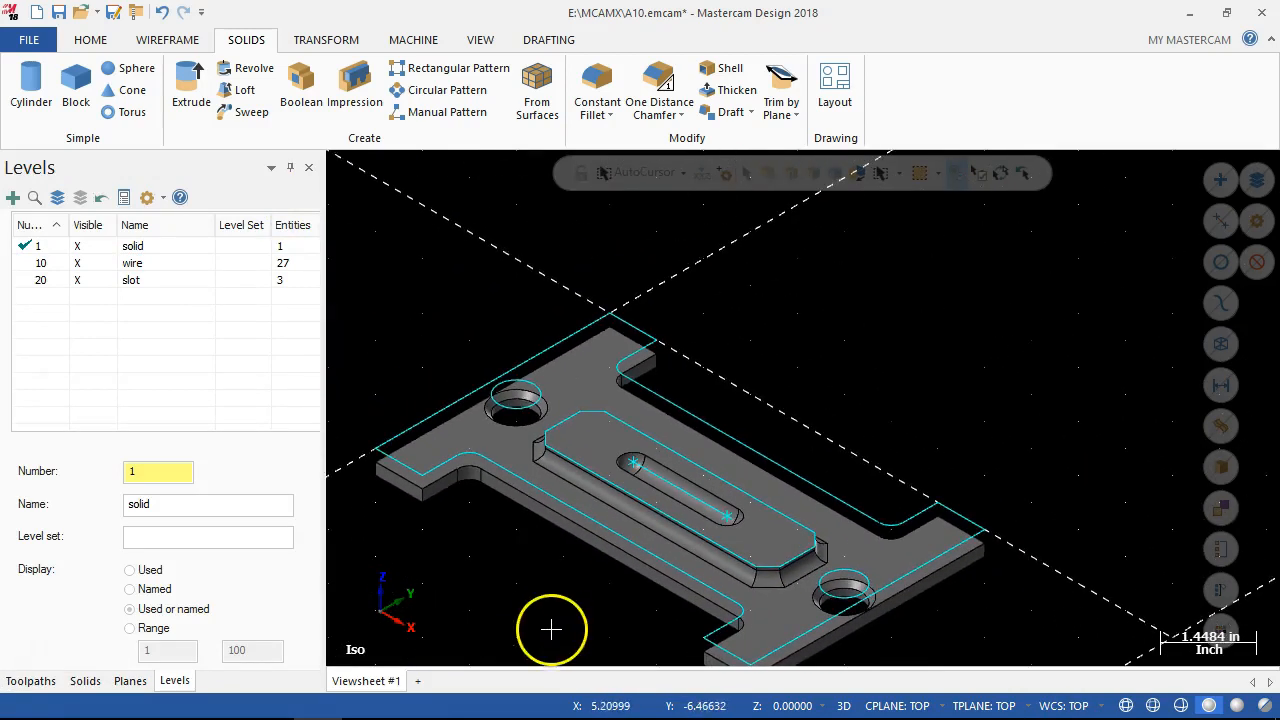
{"action": "scroll", "coordinate": [552, 630], "scroll_direction": "up", "scroll_amount": 2}
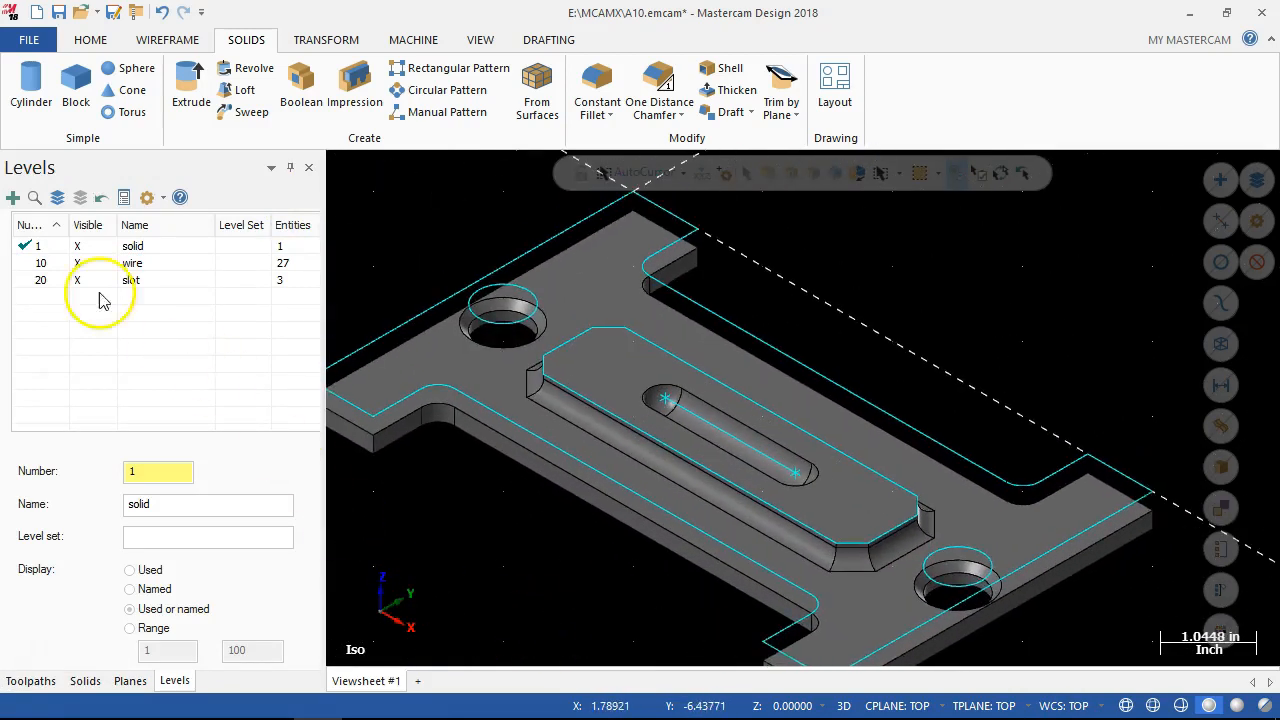
{"action": "scroll", "coordinate": [957, 523], "scroll_direction": "down", "scroll_amount": 3}
{"action": "scroll", "coordinate": [786, 623], "scroll_direction": "up", "scroll_amount": 1}
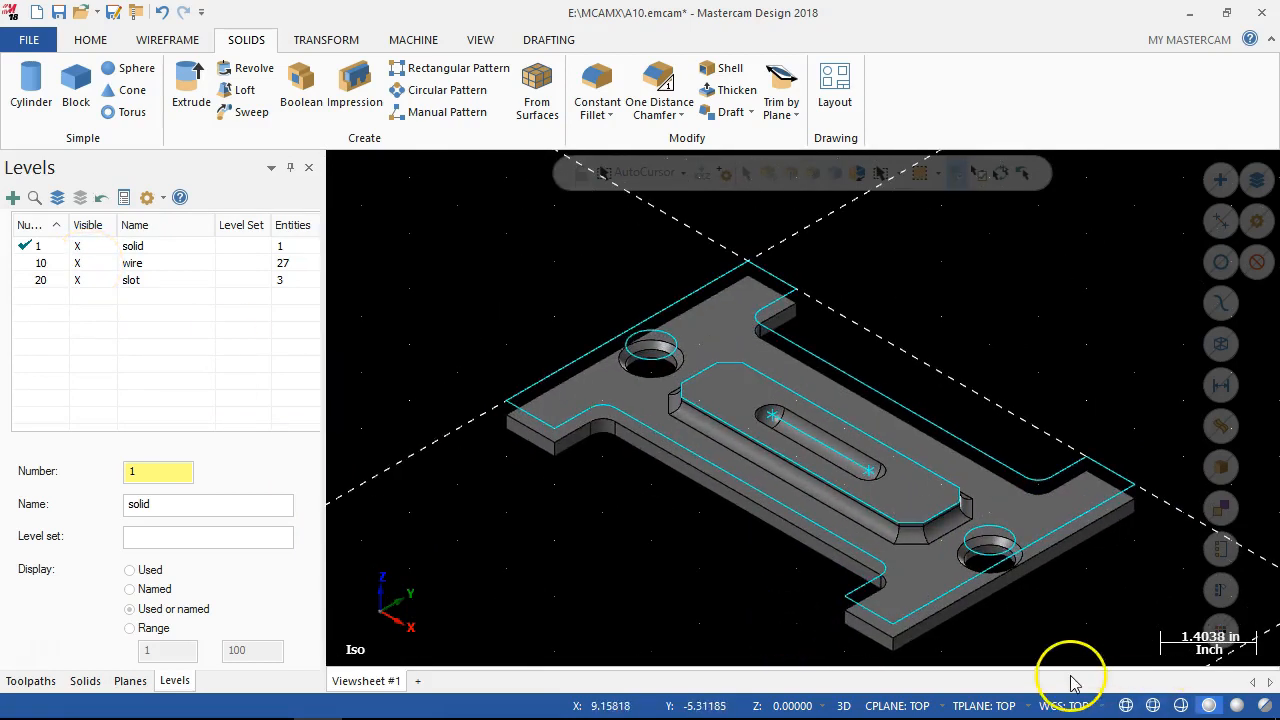
{"action": "scroll", "coordinate": [1057, 660], "scroll_direction": "up", "scroll_amount": 1}
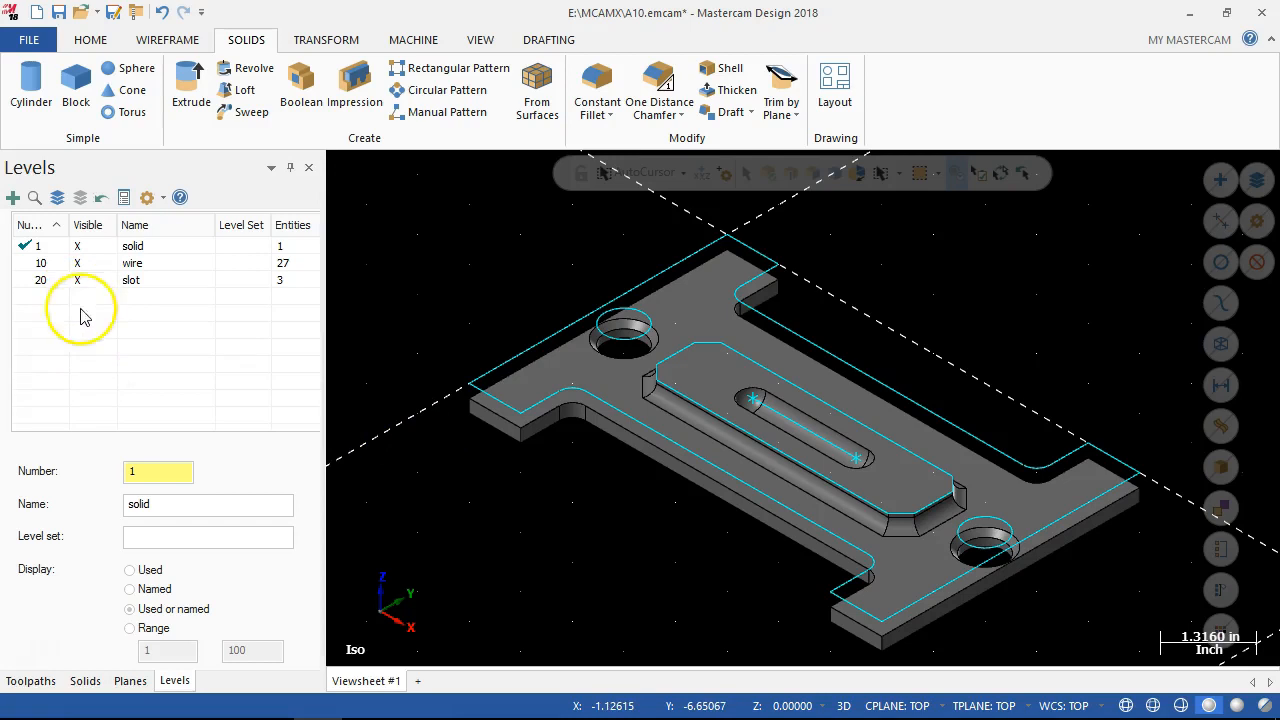
Create level 30 as the active level and name it stock.
{"action": "left_click", "coordinate": [136, 472]}
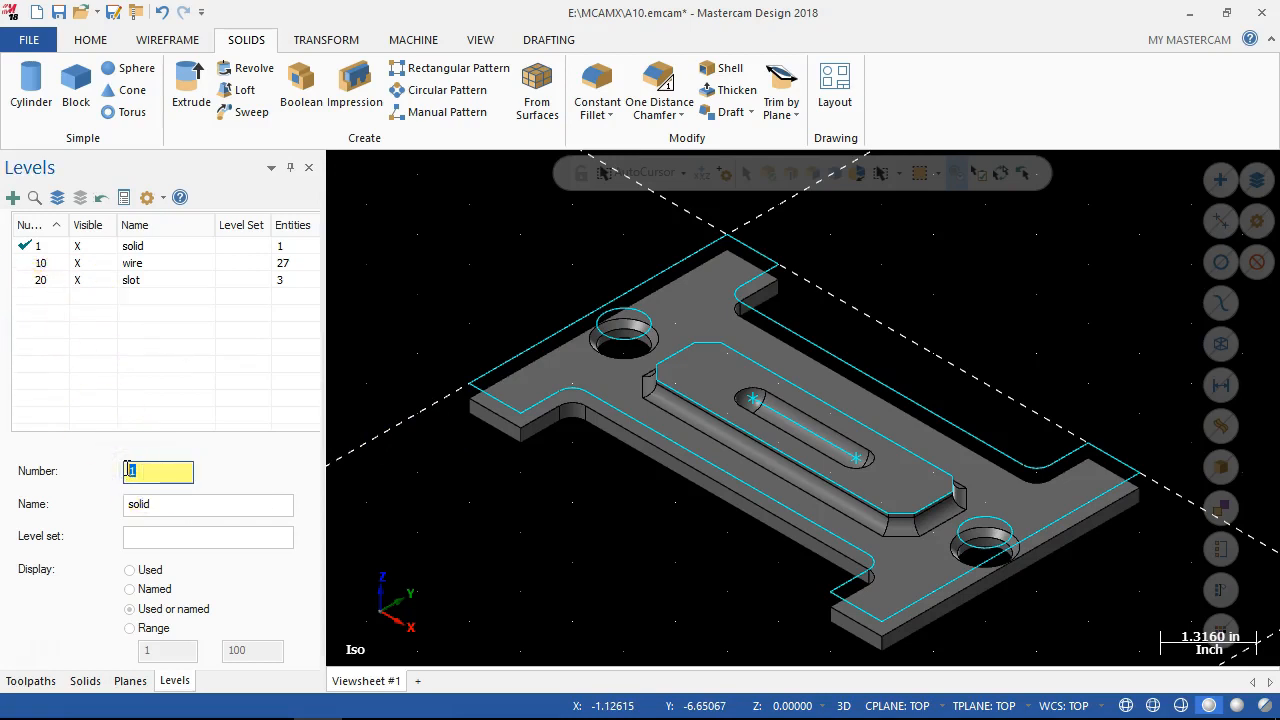
{"action": "key", "text": "Return"}
{"action": "left_click", "coordinate": [140, 505]}
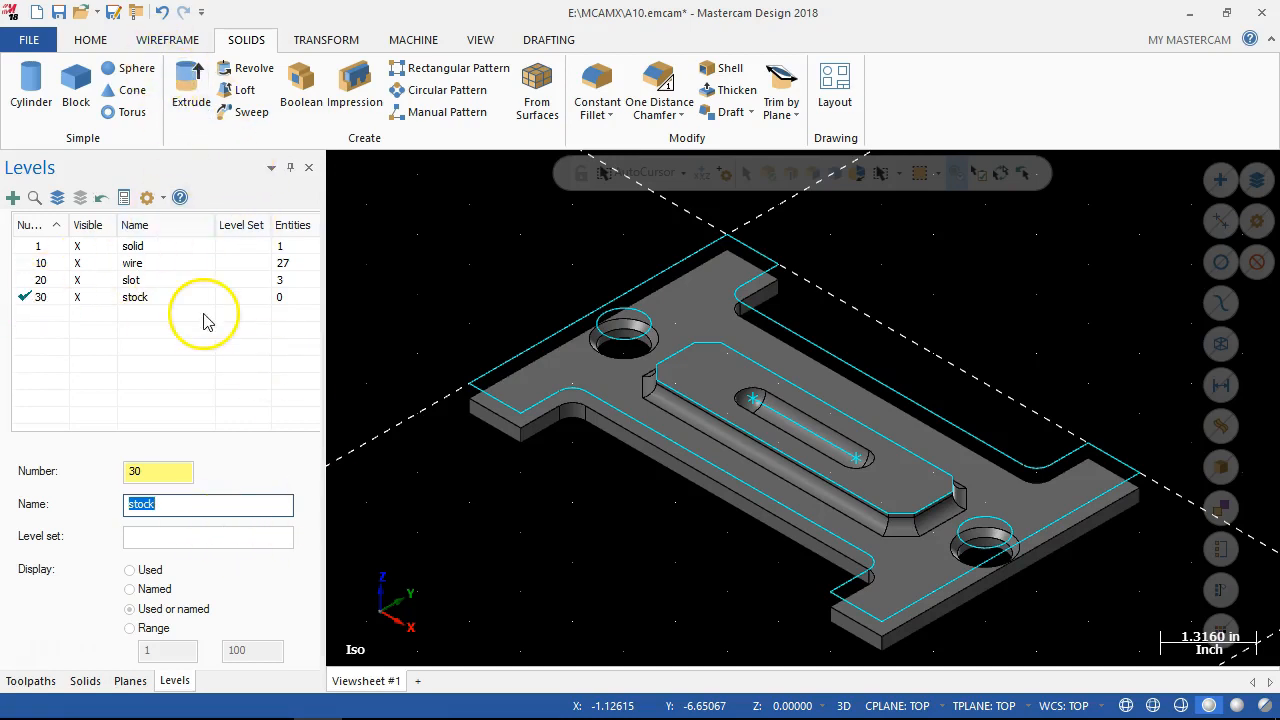
Draw an 8 by 5 inch stock rectangle from the origin to the plate's opposite corner, with Anchor to center turned off.
{"action": "left_click", "coordinate": [150, 40]}
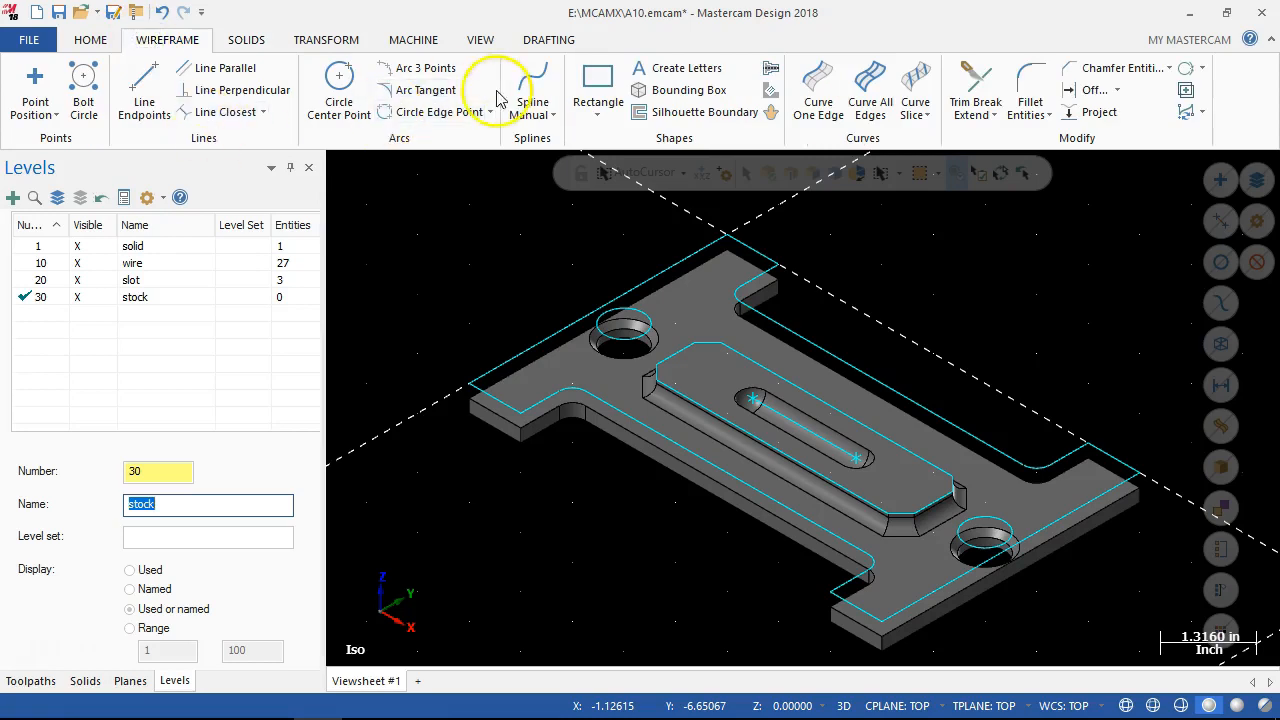
{"action": "left_click", "coordinate": [597, 105]}
{"action": "left_click", "coordinate": [612, 137]}
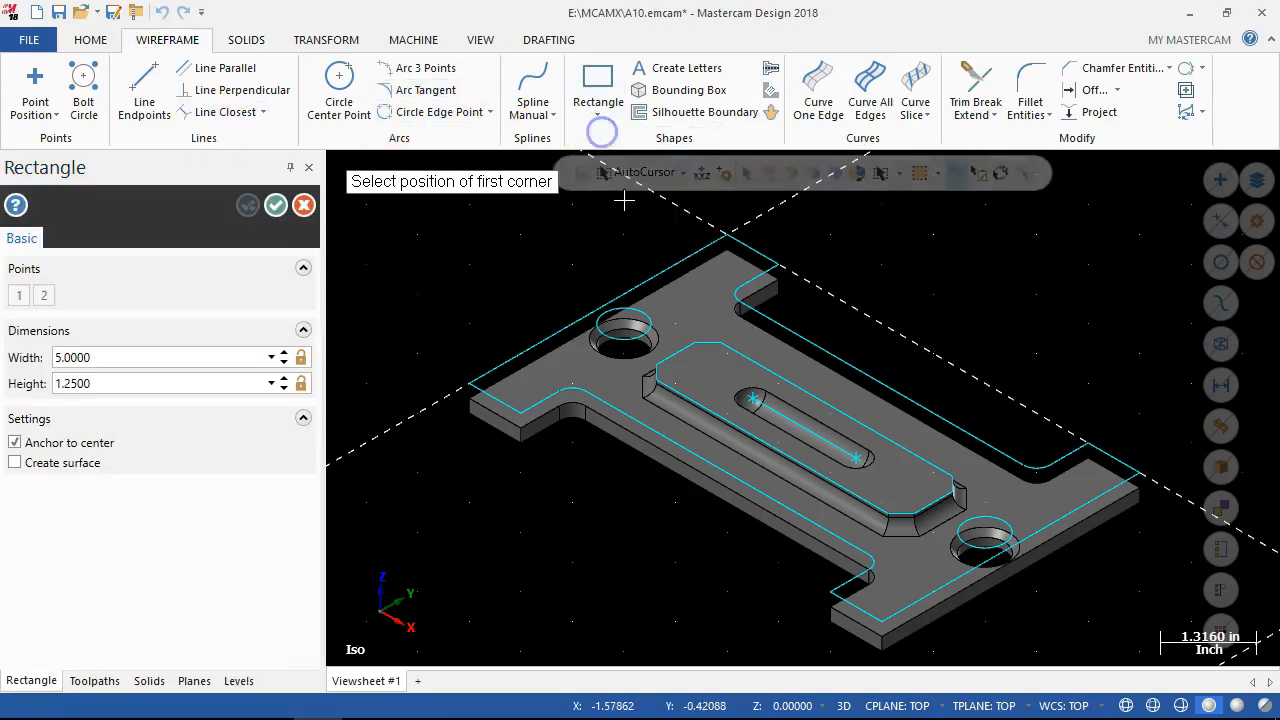
{"action": "left_click", "coordinate": [727, 234]}
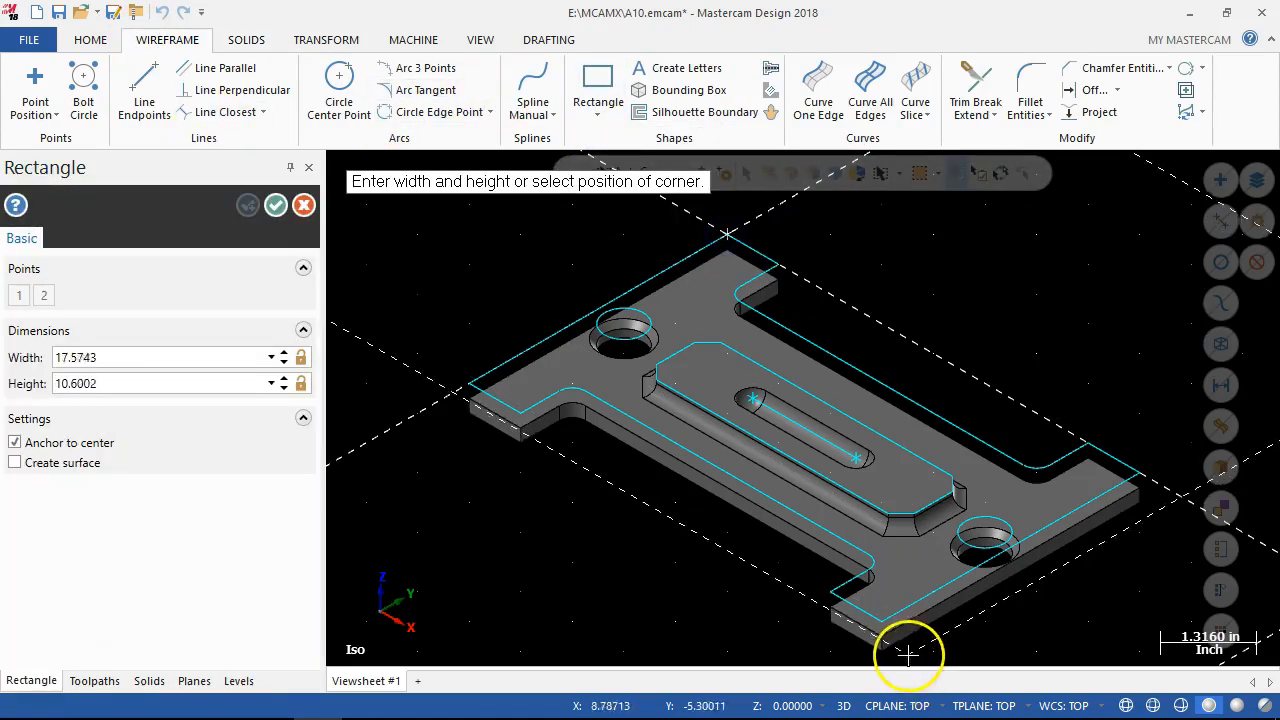
{"action": "left_click", "coordinate": [15, 442]}
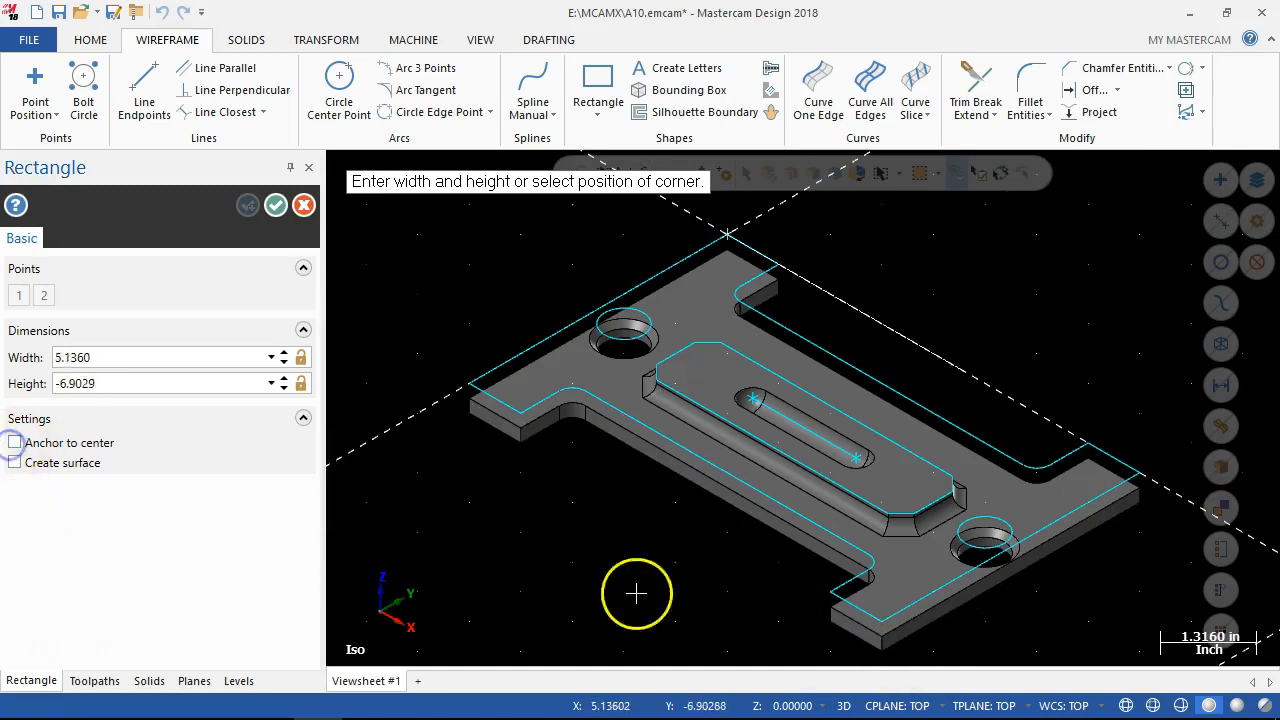
{"action": "left_click", "coordinate": [883, 625]}
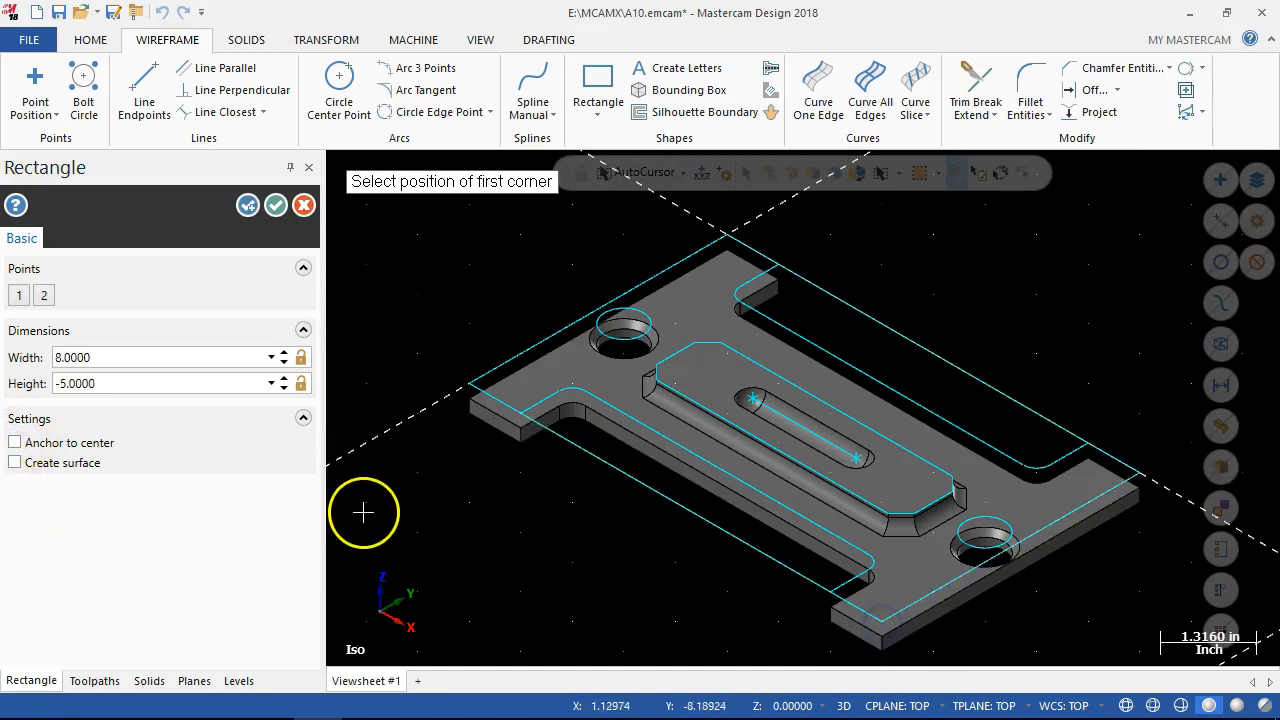
{"action": "left_click", "coordinate": [276, 205]}
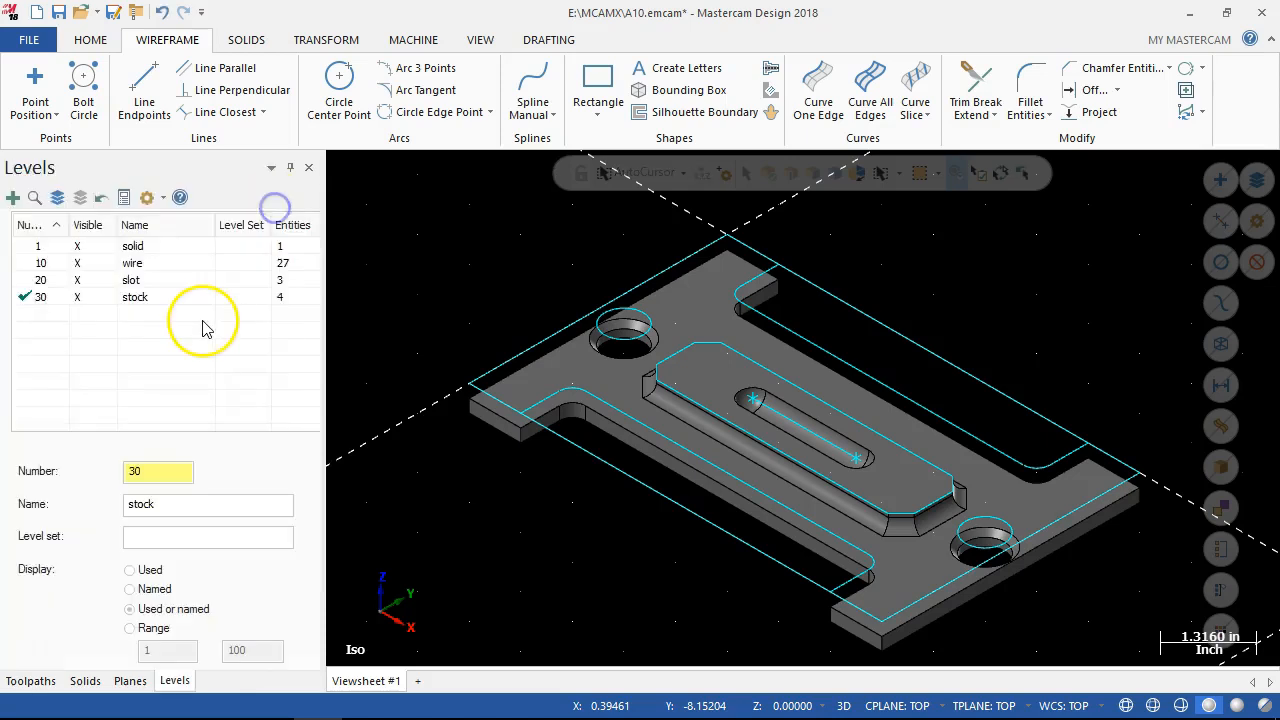
Hide level 10 (wire) so the plate solid is shown with the slot and stock geometry.
{"action": "left_click", "coordinate": [80, 264]}
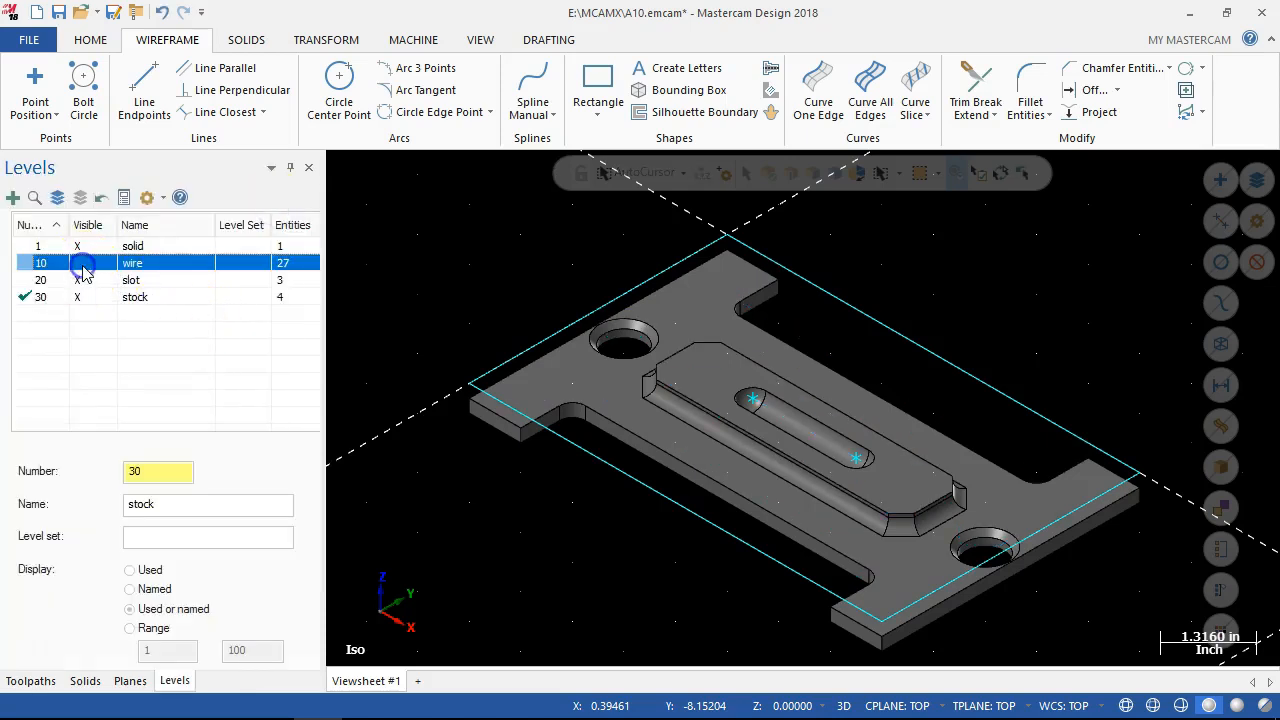
{"action": "scroll", "coordinate": [614, 509], "scroll_direction": "down", "scroll_amount": 2}
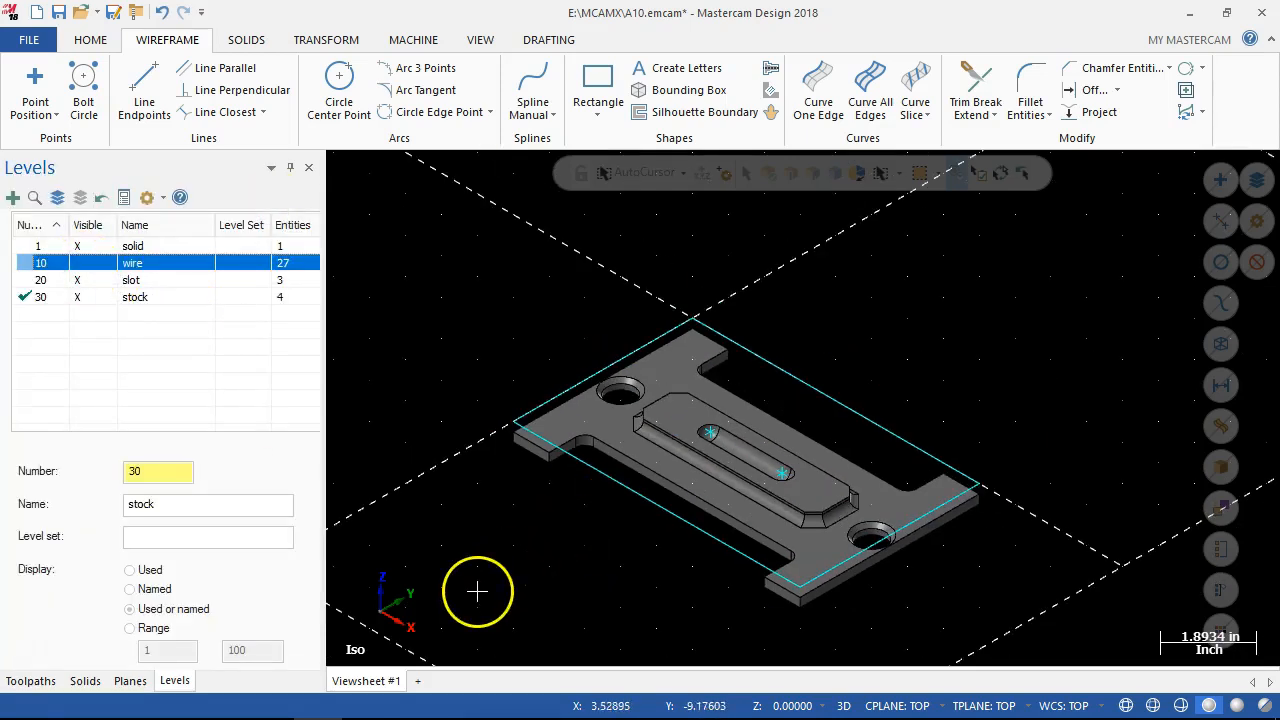
{"action": "scroll", "coordinate": [474, 605], "scroll_direction": "up", "scroll_amount": 1}
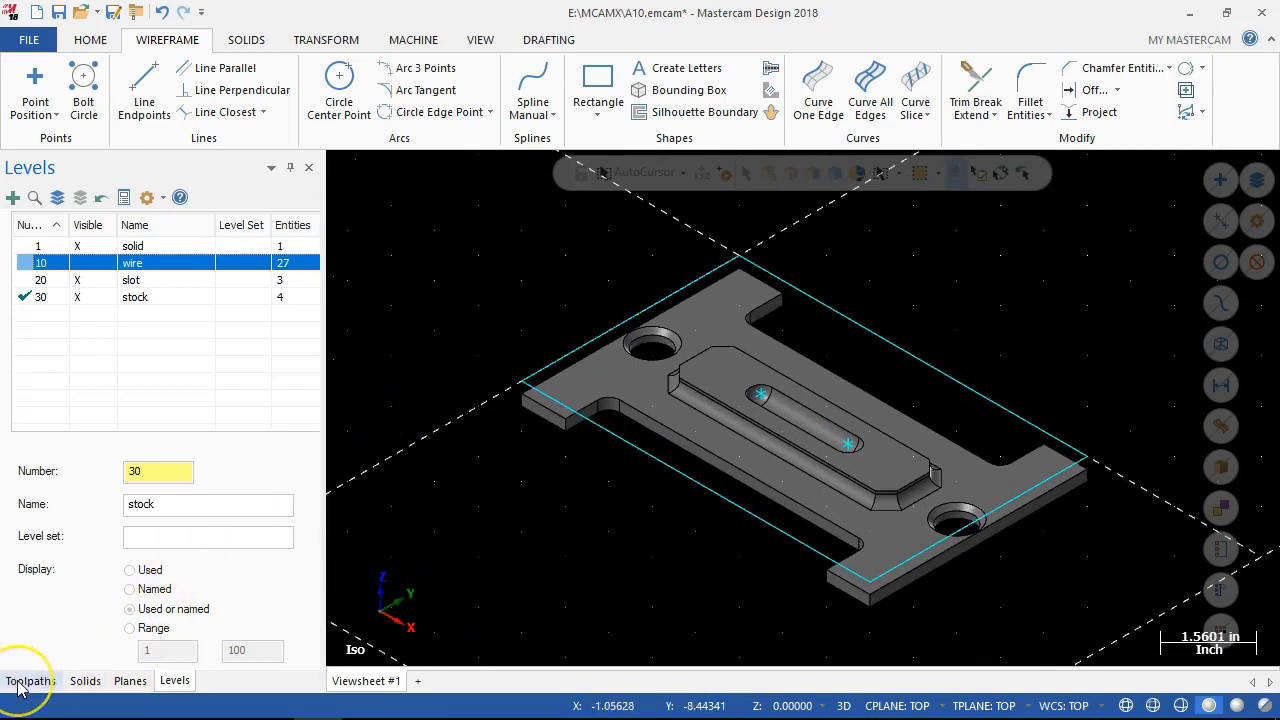
Add a GENERIC HAAS 3 - AXIS VMC mill machine group for the toolpaths.
{"action": "left_click", "coordinate": [30, 681]}
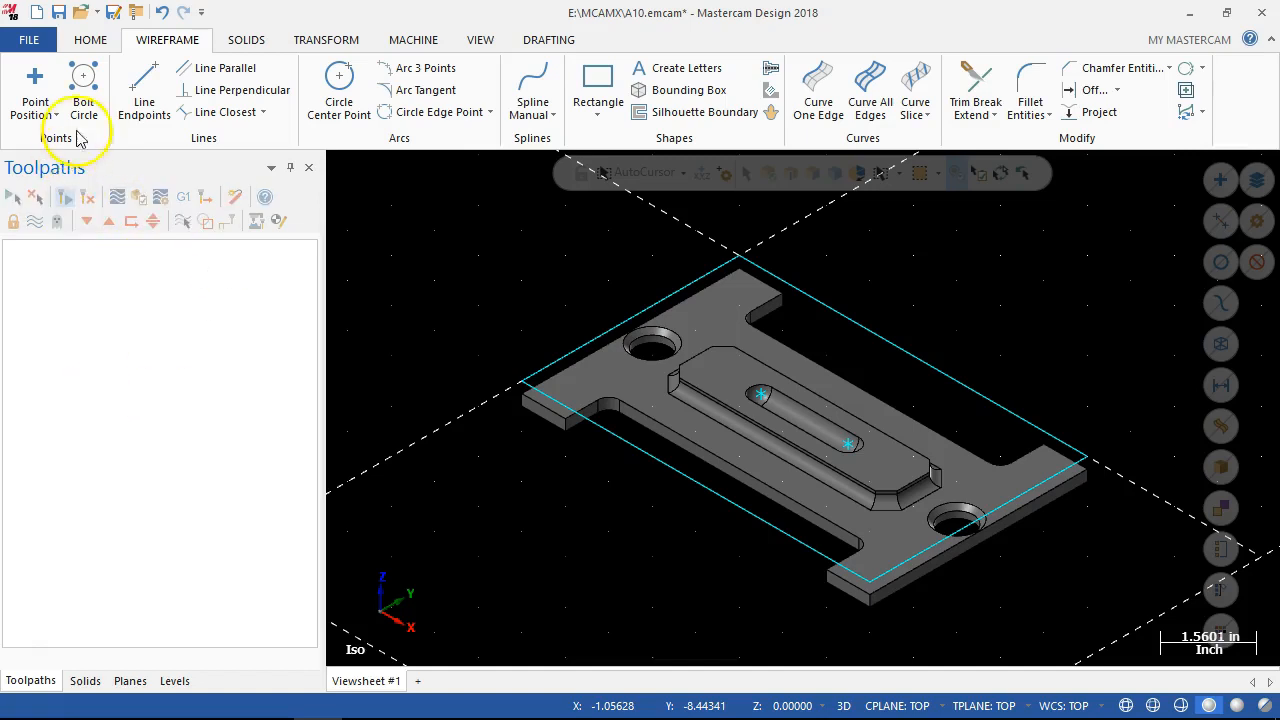
{"action": "left_click", "coordinate": [413, 42]}
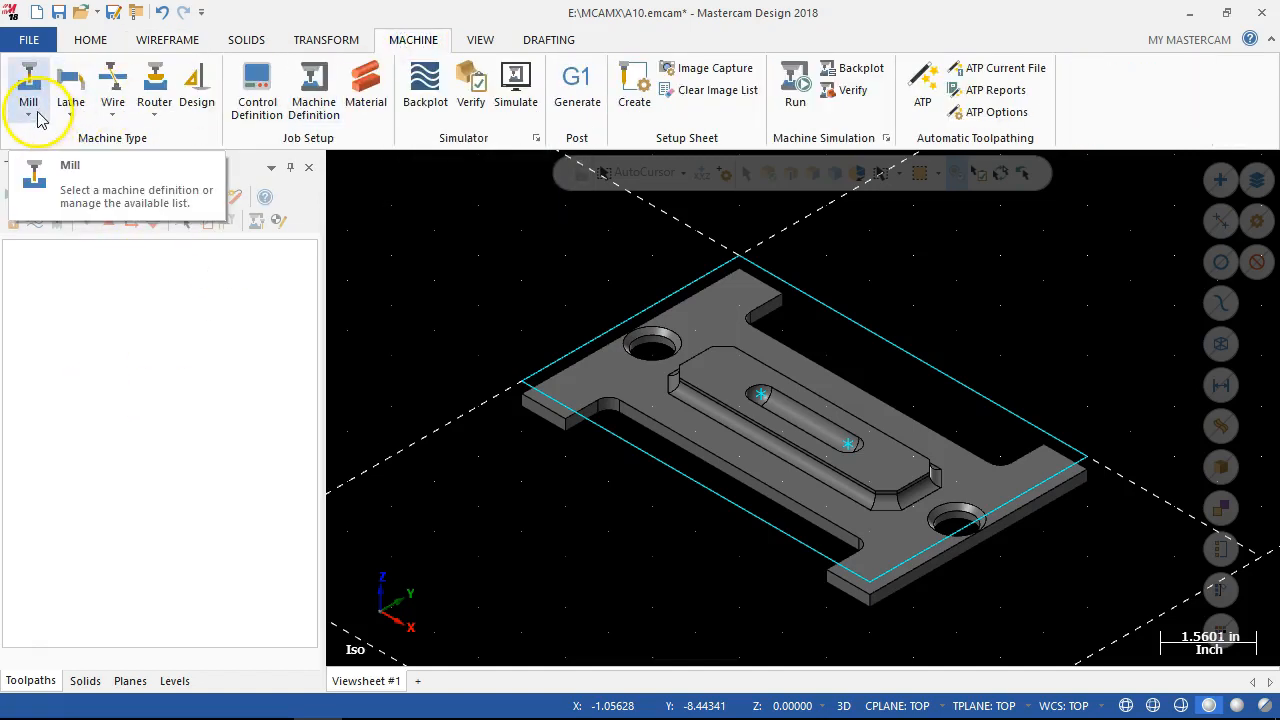
{"action": "left_click", "coordinate": [36, 117]}
{"action": "left_click", "coordinate": [53, 168]}
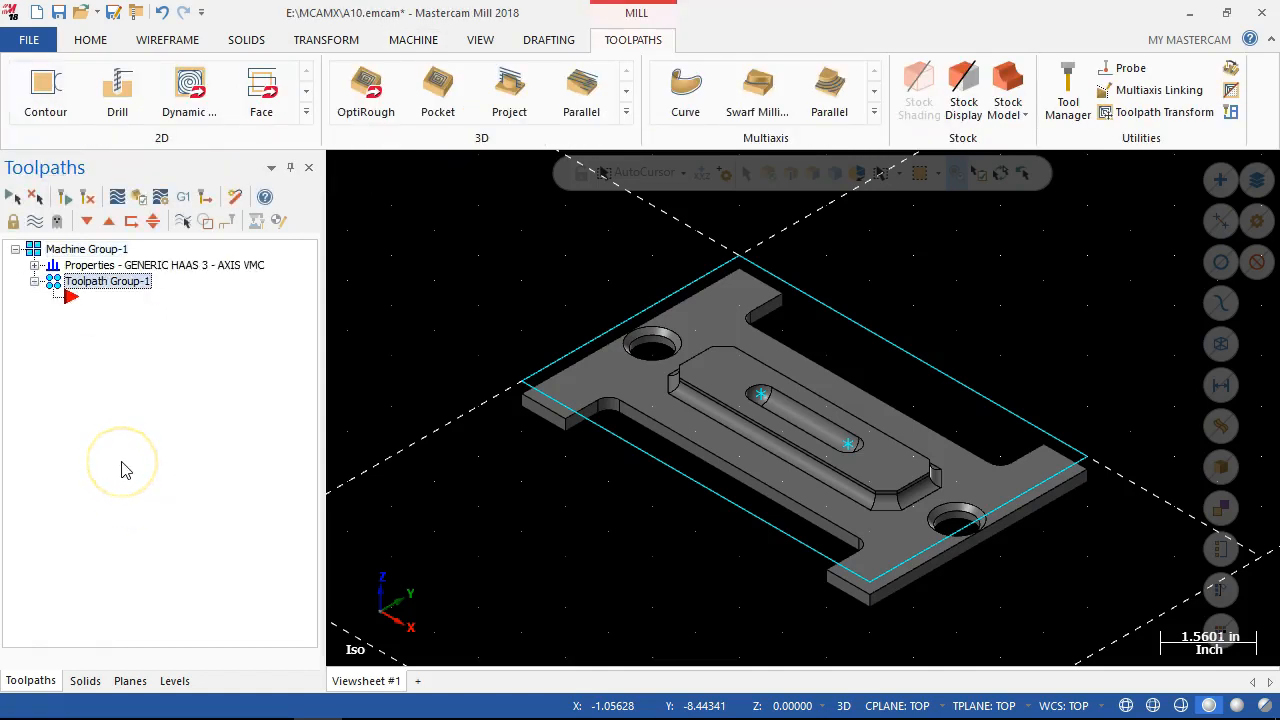
In the machine group's tool settings, set default program number 1 and enable sequential tool numbering and duplicate tool number warnings.
{"action": "left_click", "coordinate": [35, 265]}
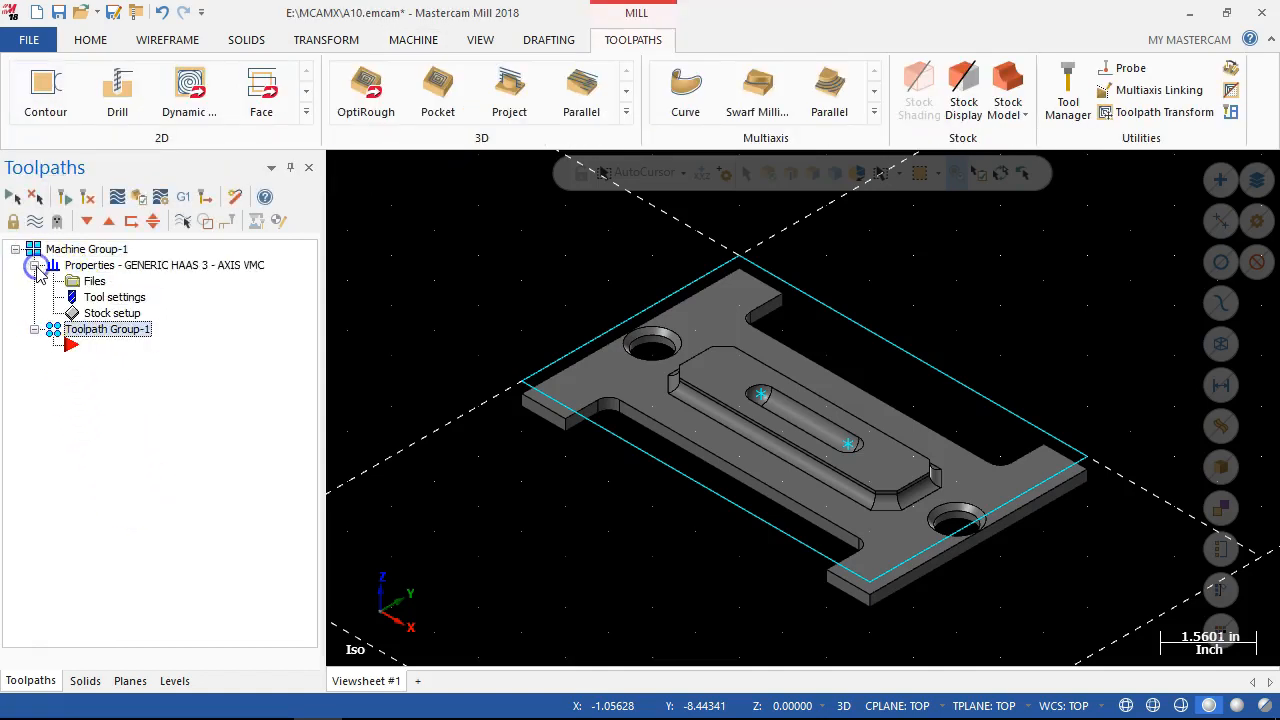
{"action": "double_click", "coordinate": [92, 283]}
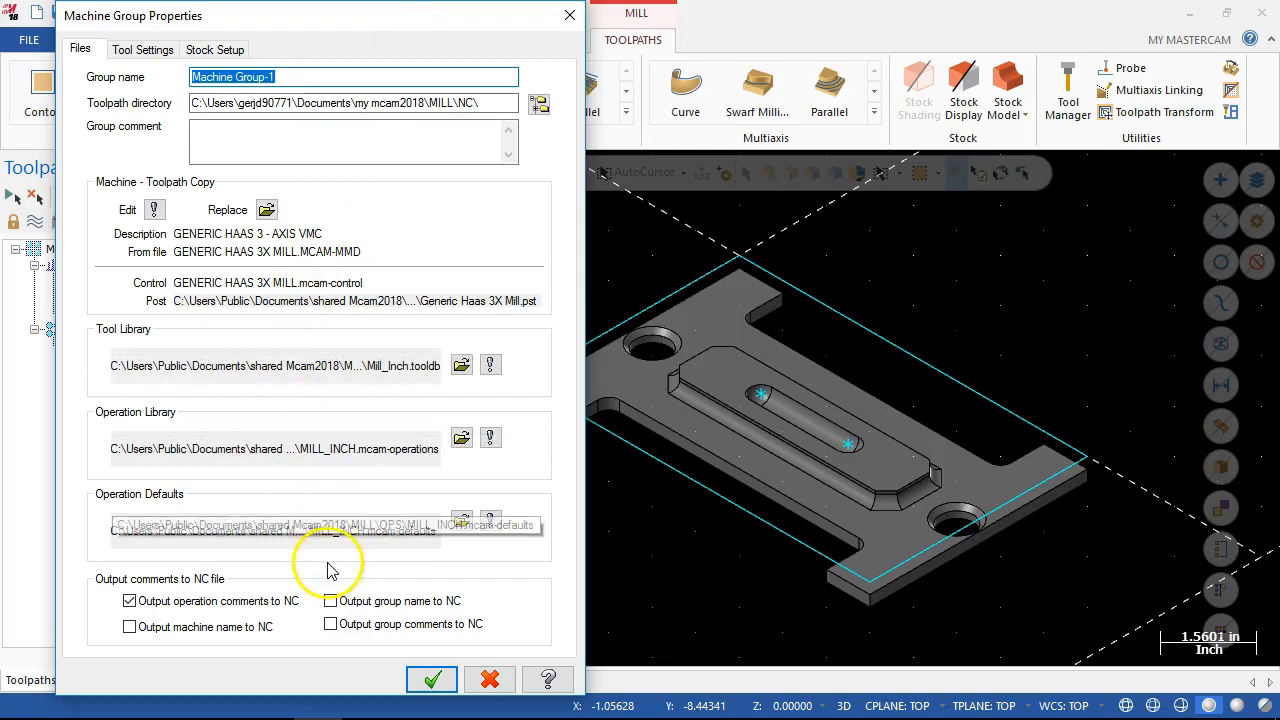
{"action": "left_click", "coordinate": [128, 48]}
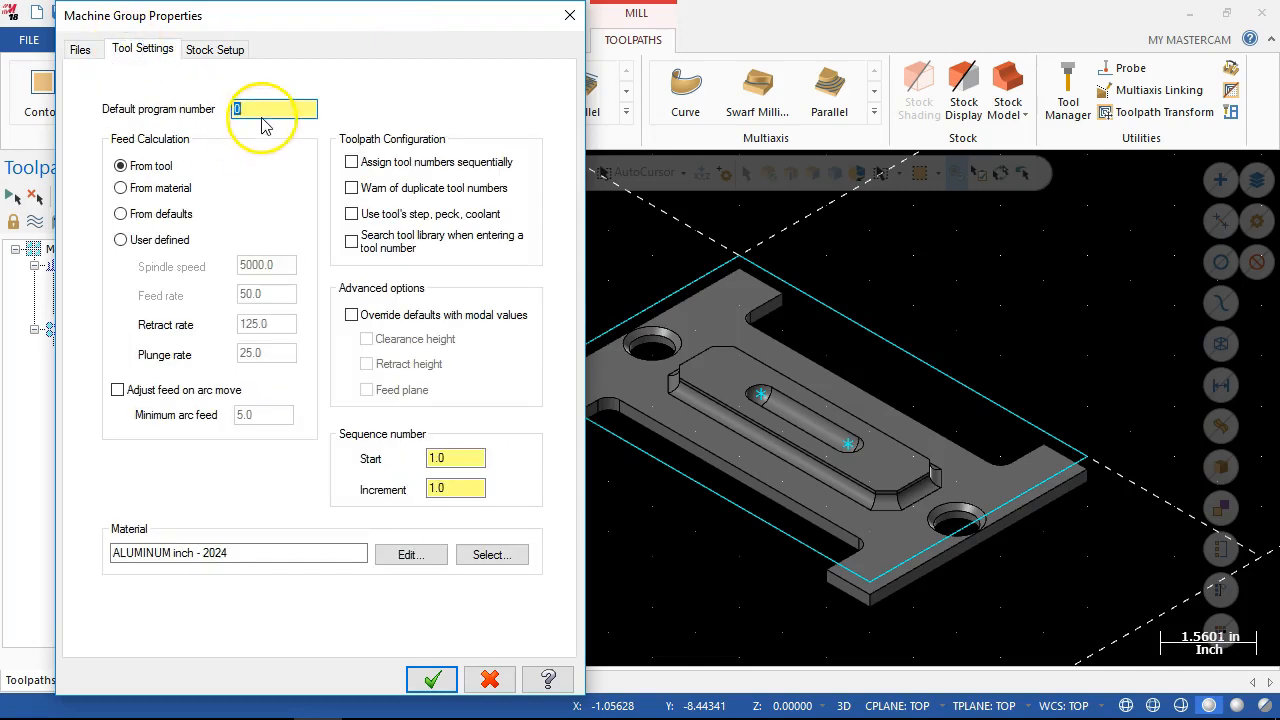
{"action": "type", "text": "1"}
{"action": "left_click", "coordinate": [351, 187]}
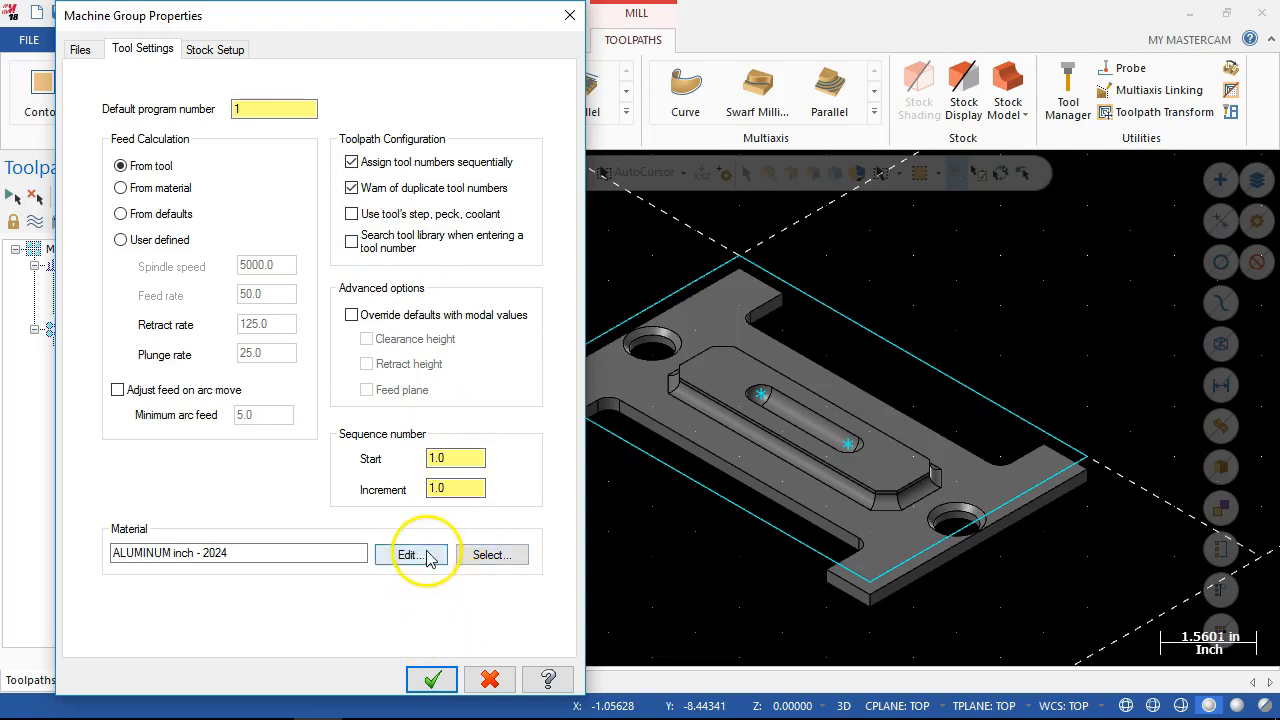
Set the material to ALUMINUM inch - 6061 from the Mill library and open the machine group's stock setup.
{"action": "left_click", "coordinate": [488, 556]}
{"action": "left_click", "coordinate": [485, 433]}
{"action": "left_click", "coordinate": [480, 459]}
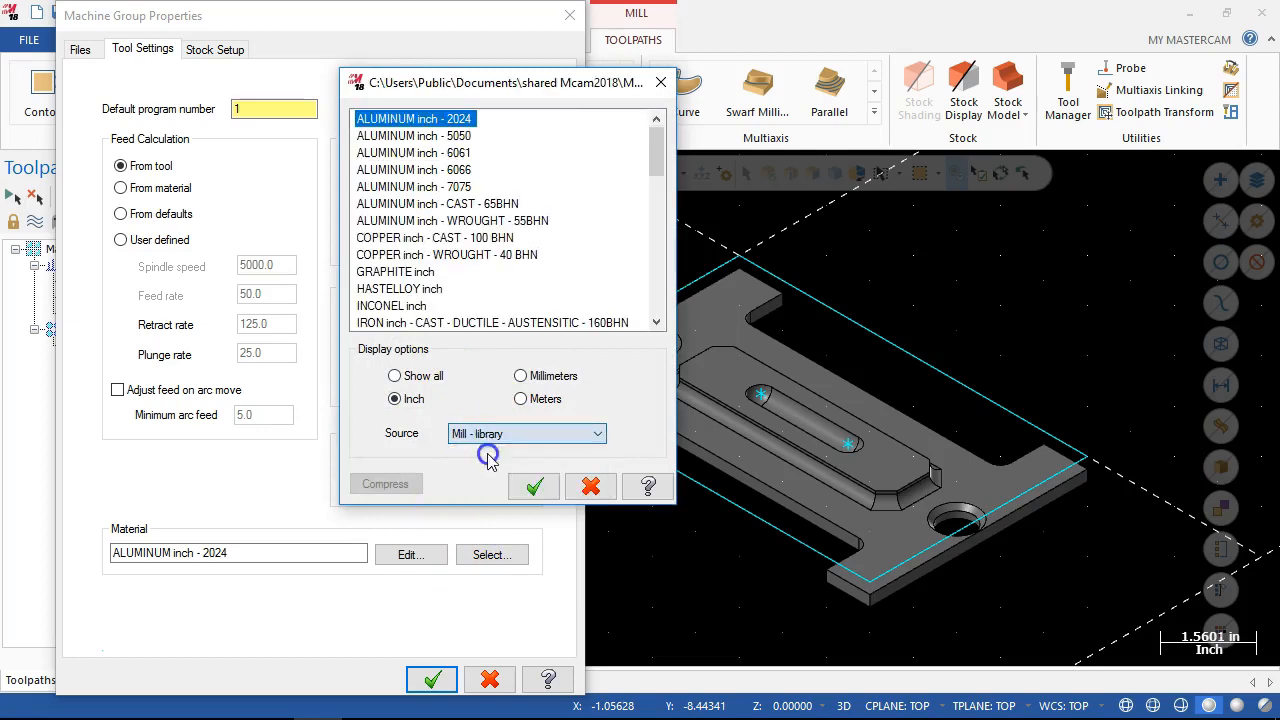
{"action": "left_click", "coordinate": [465, 153]}
{"action": "left_click", "coordinate": [530, 485]}
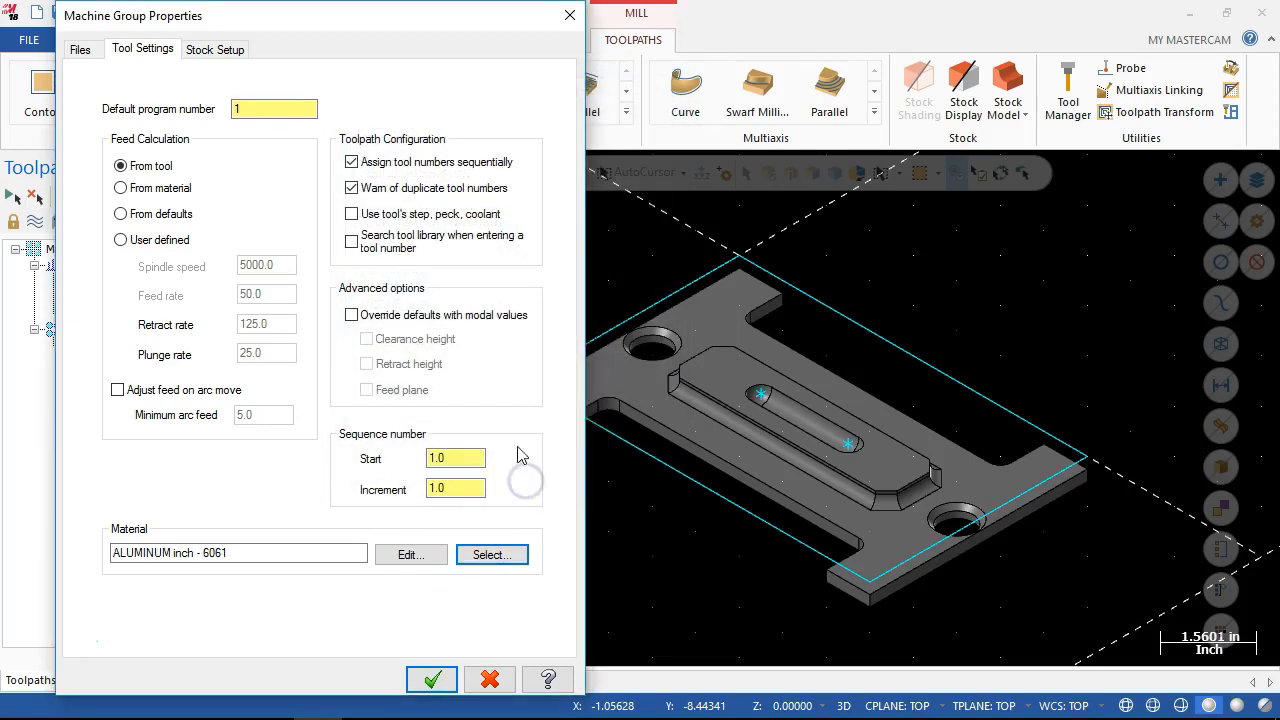
{"action": "left_click", "coordinate": [229, 50]}
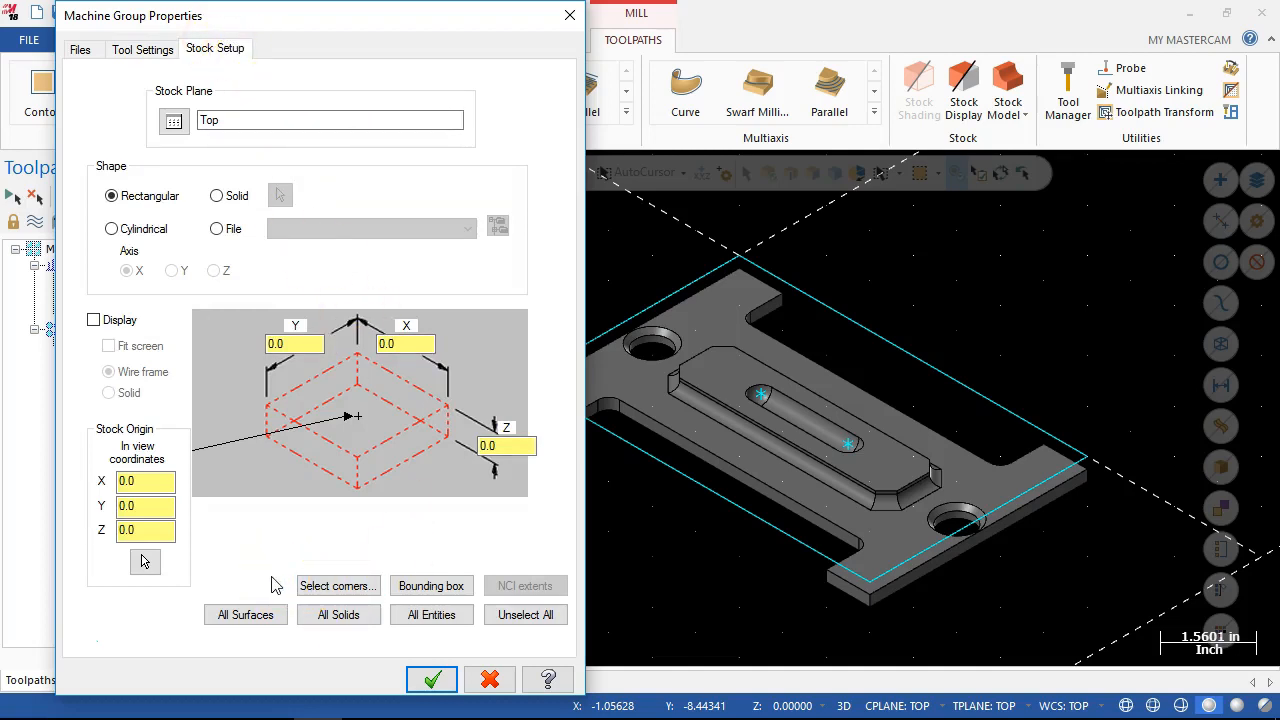
{"action": "left_click", "coordinate": [334, 590]}
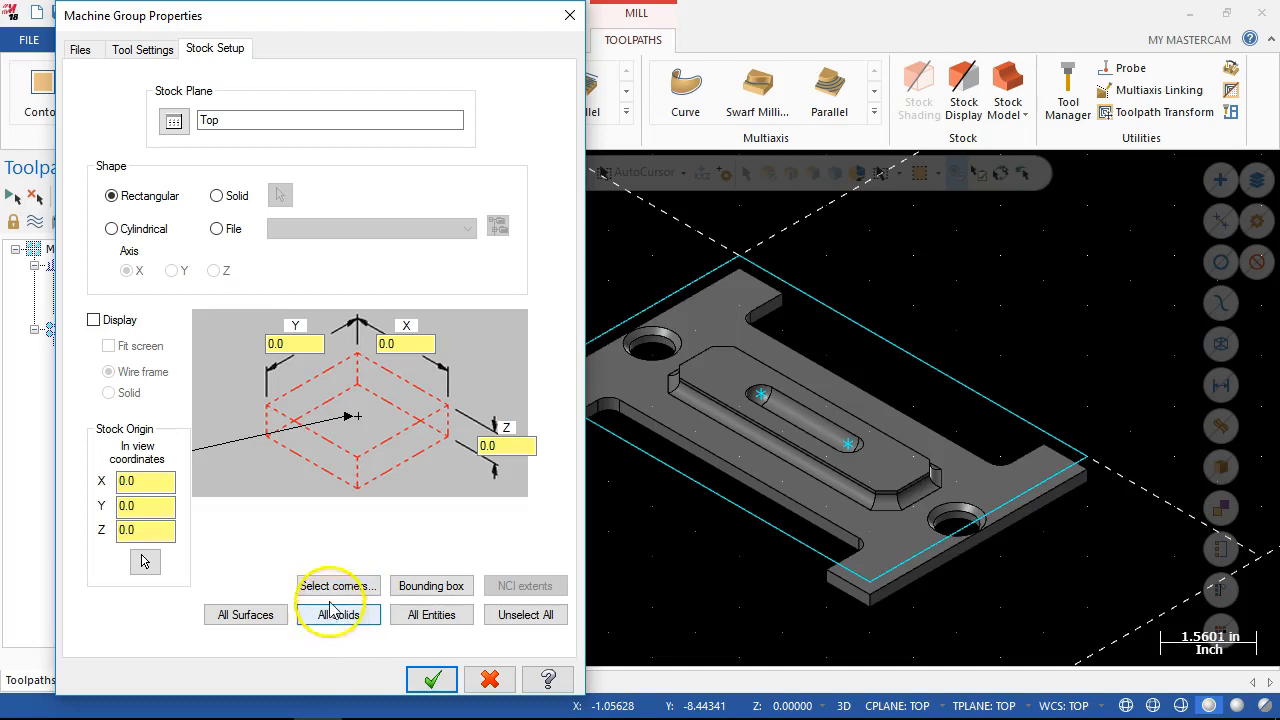
{"action": "left_click", "coordinate": [418, 587]}
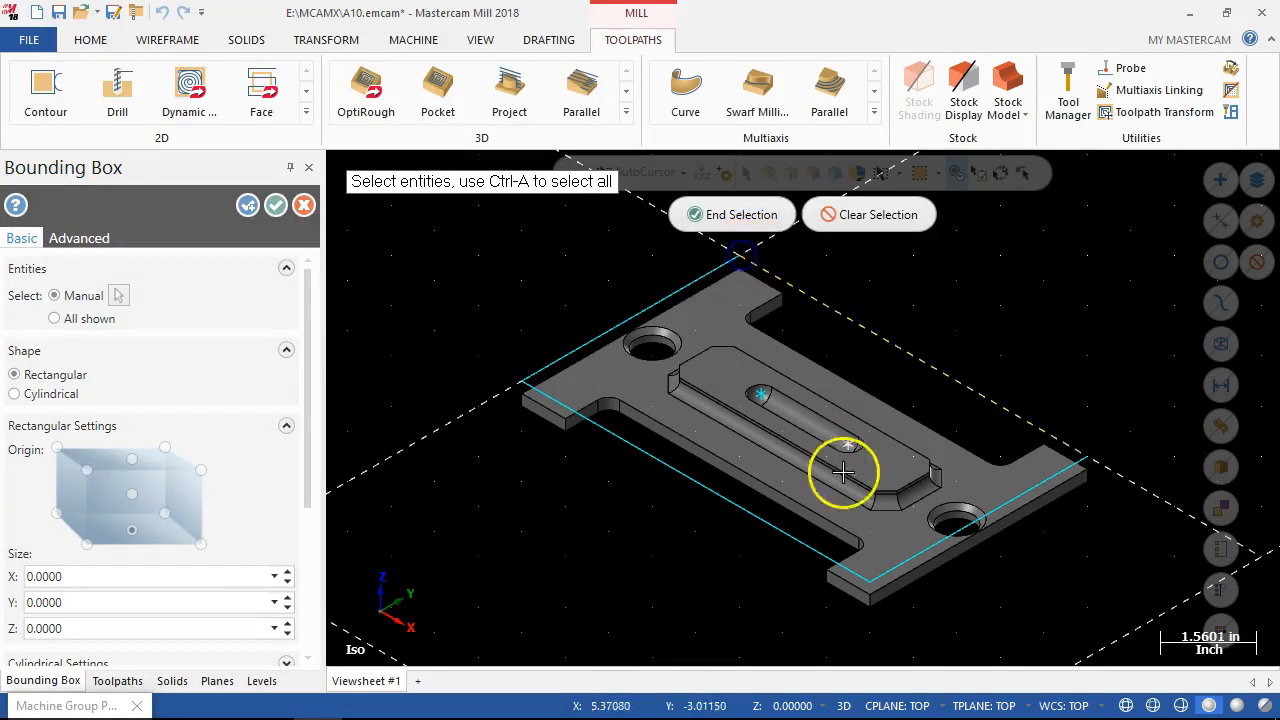
{"action": "left_click", "coordinate": [870, 580]}
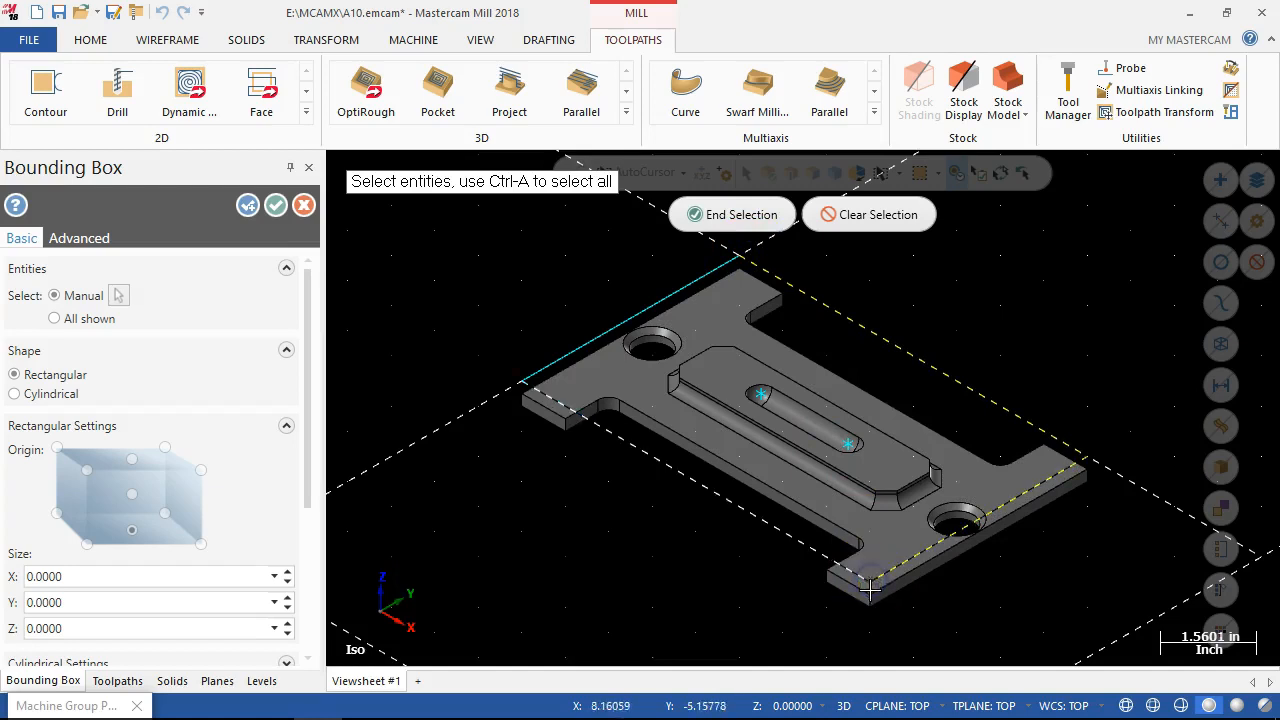
{"action": "left_click", "coordinate": [737, 214]}
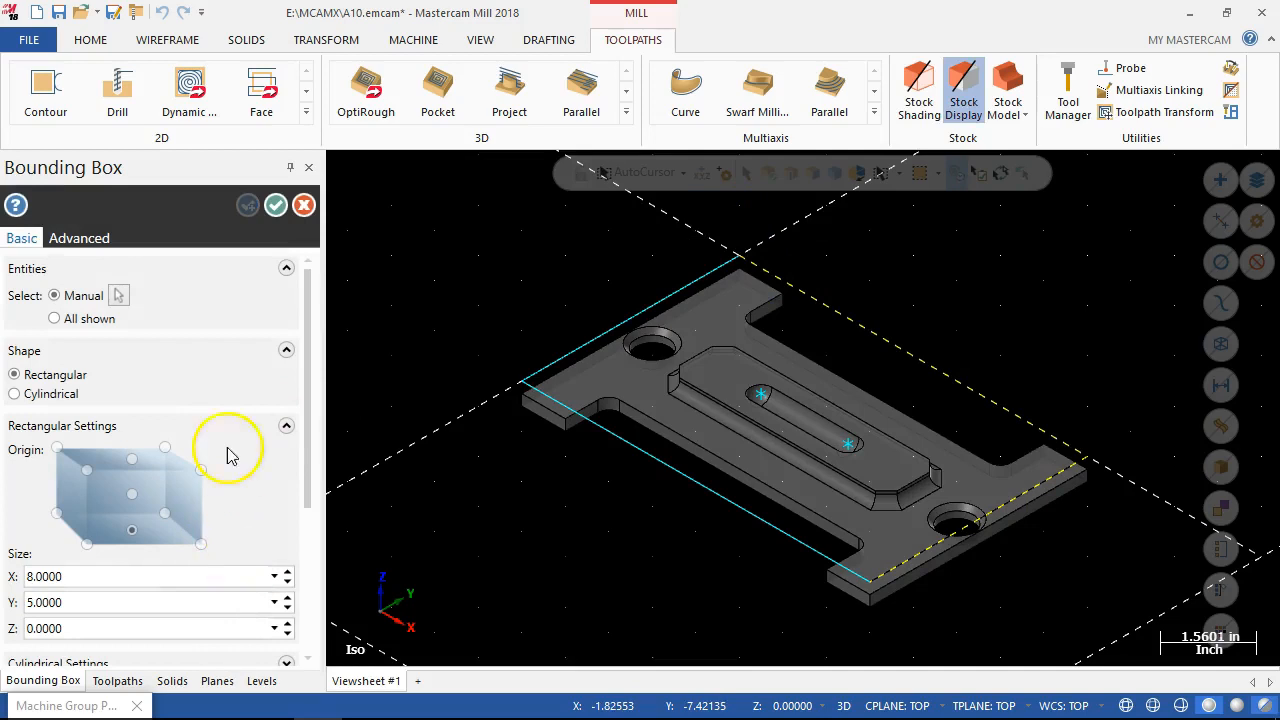
{"action": "left_click_drag", "start_coordinate": [309, 303], "coordinate": [294, 409]}
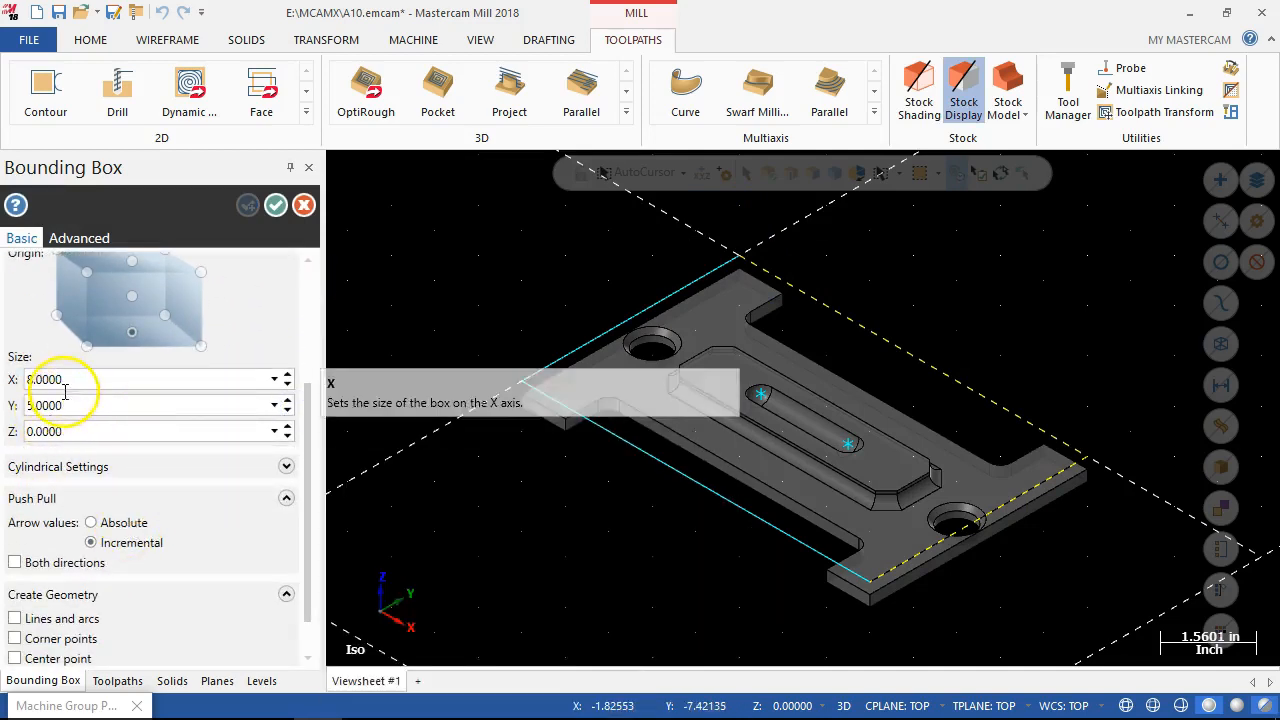
{"action": "double_click", "coordinate": [70, 430]}
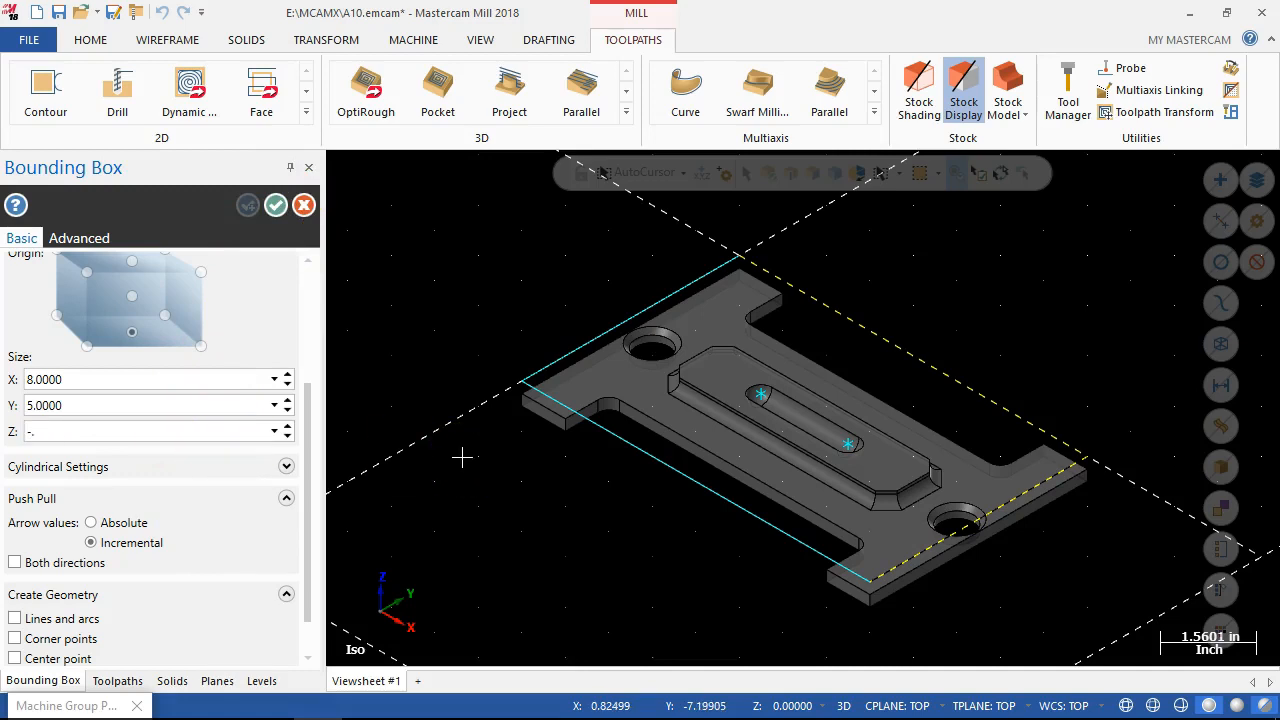
{"action": "type", "text": "-0.625"}
{"action": "key", "text": "Tab"}
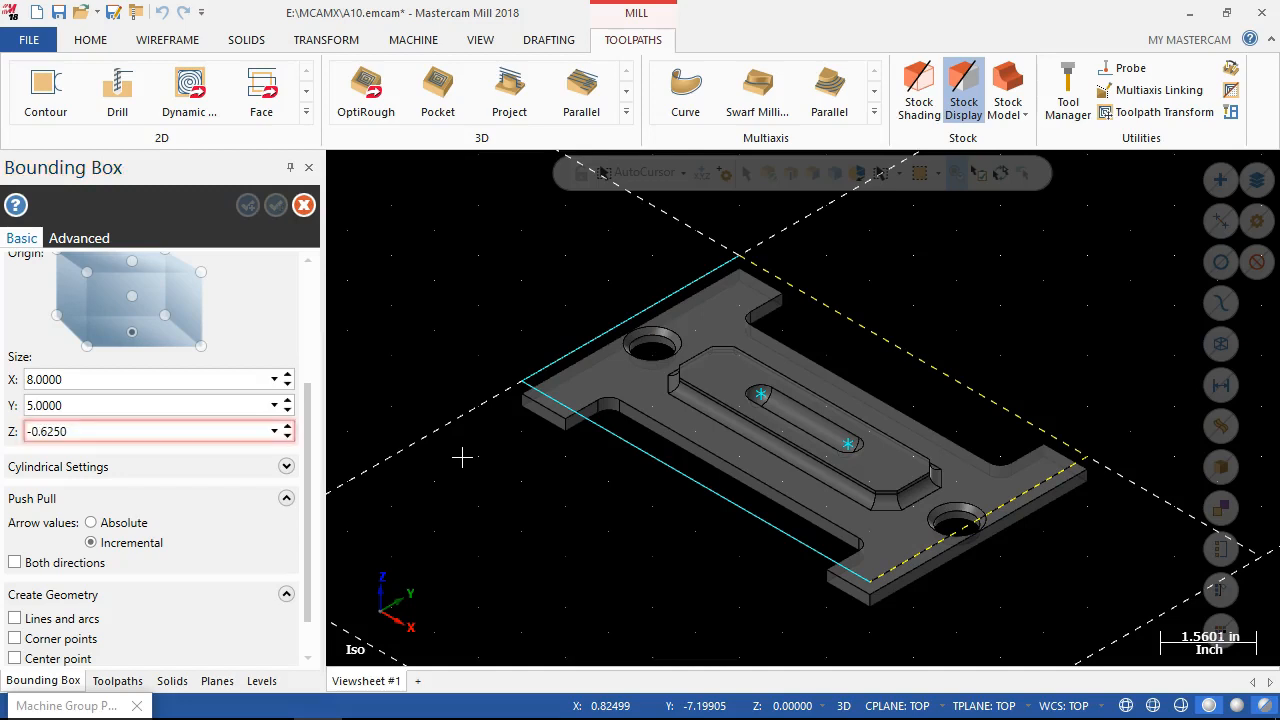
{"action": "double_click", "coordinate": [30, 431]}
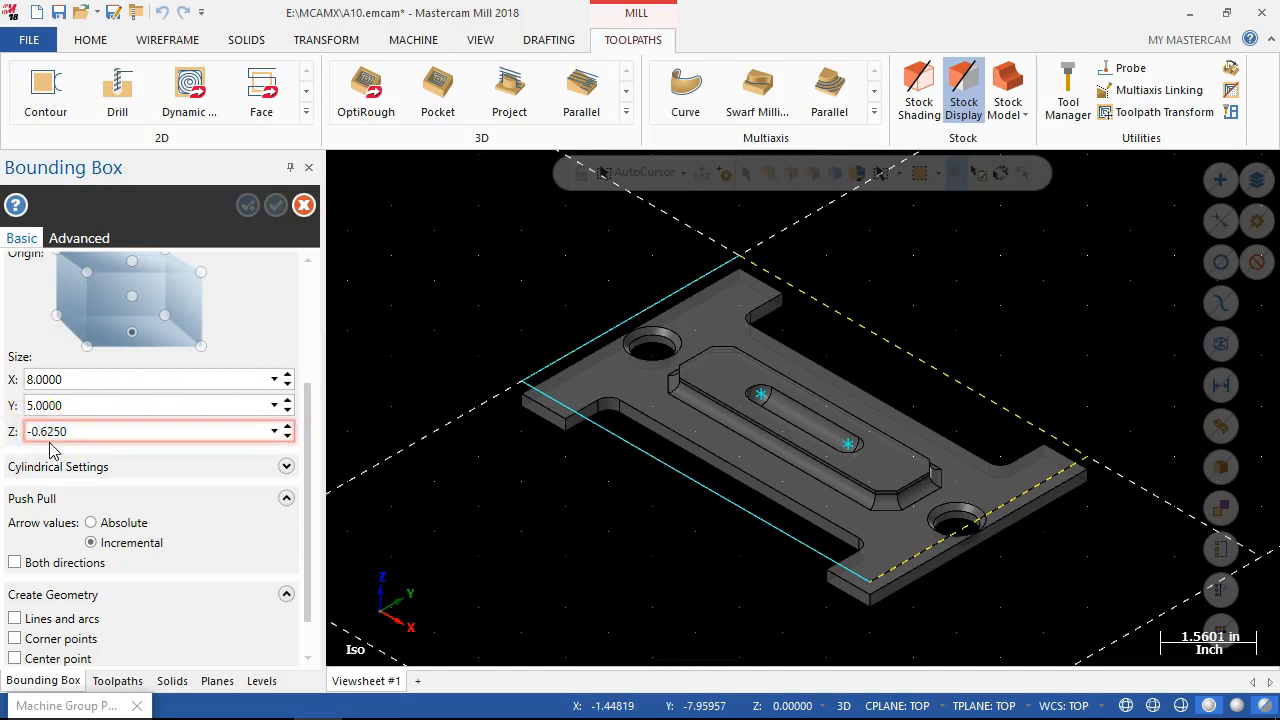
{"action": "key", "text": "Tab"}
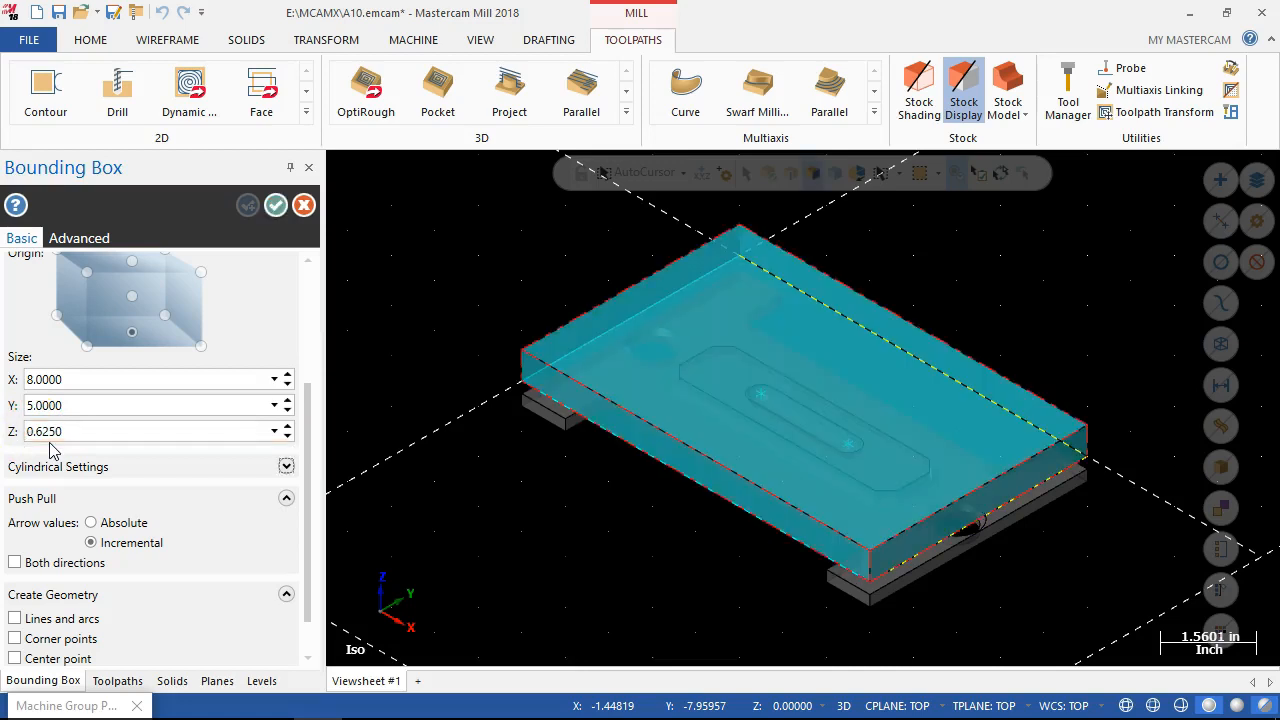
{"action": "middle_click_drag", "start_coordinate": [700, 500], "coordinate": [706, 486]}
{"action": "left_click_drag", "start_coordinate": [307, 390], "coordinate": [310, 325]}
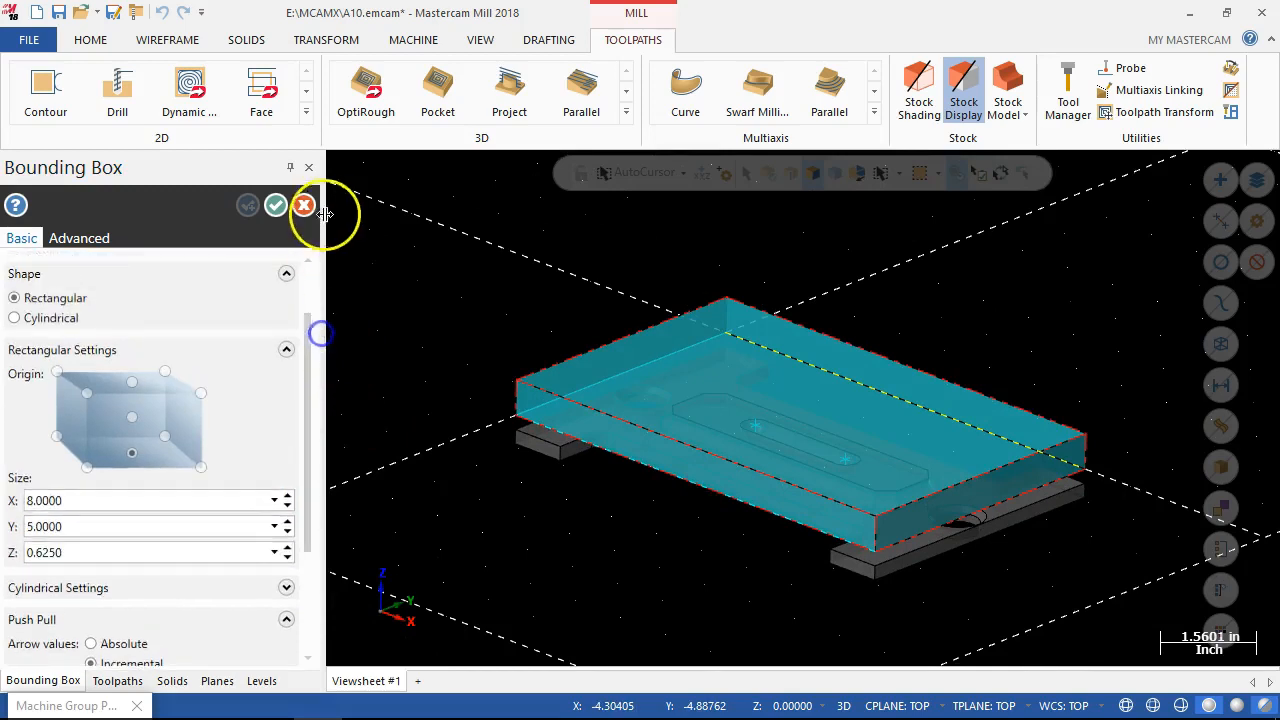
{"action": "left_click", "coordinate": [305, 207]}
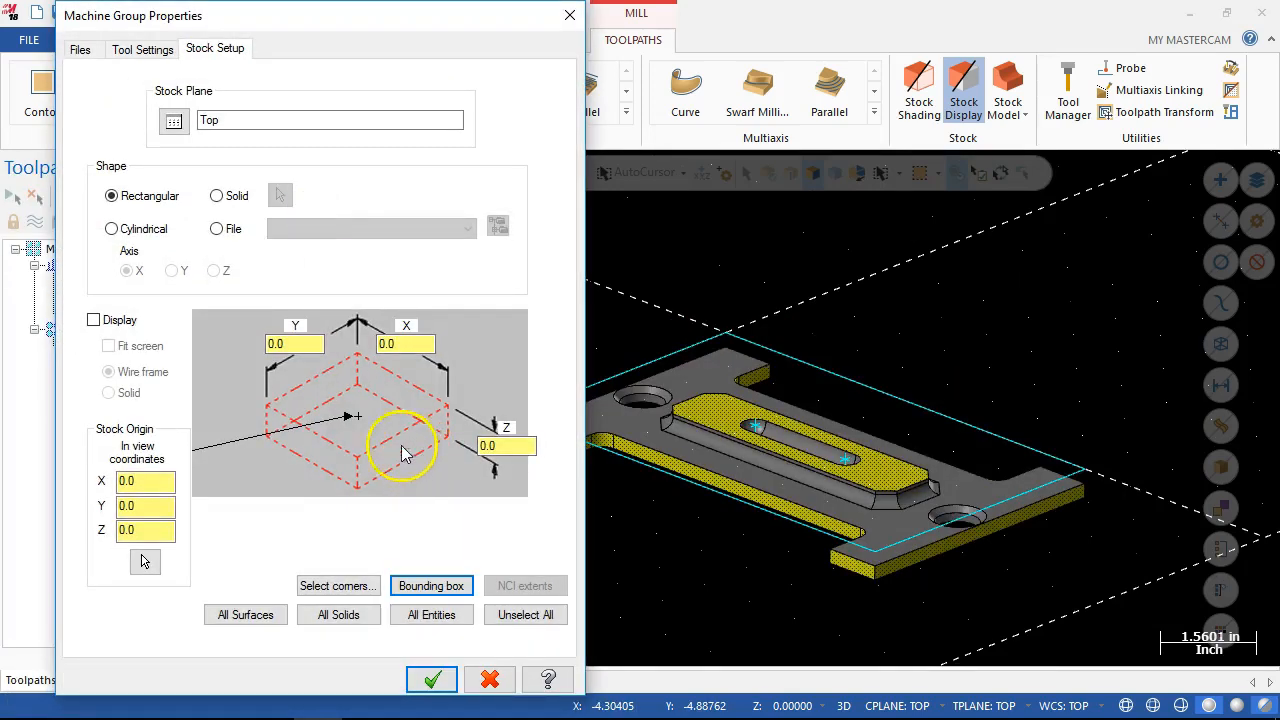
Define the rectangular stock as 8.0 × 5.0 × 0.5 from all solids, and again by picking the origin and the plate's opposite bottom corner.
{"action": "left_click", "coordinate": [326, 619]}
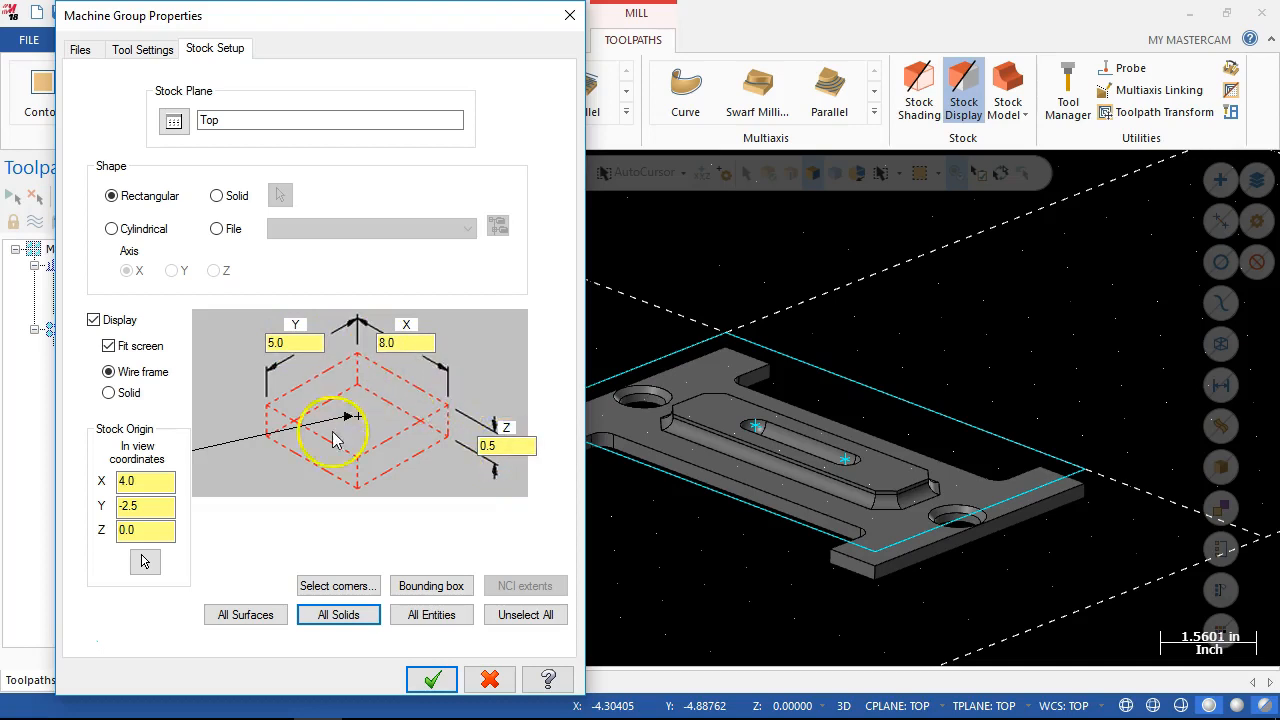
{"action": "left_click", "coordinate": [330, 588]}
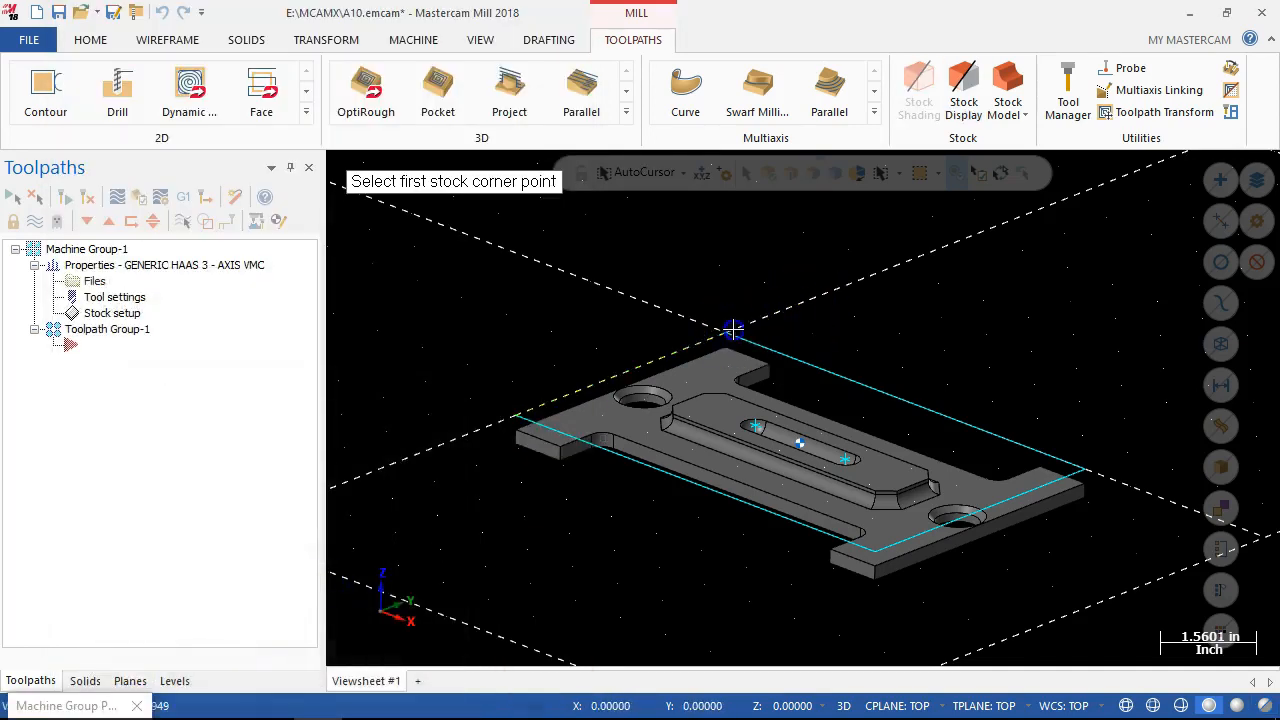
{"action": "left_click", "coordinate": [733, 329]}
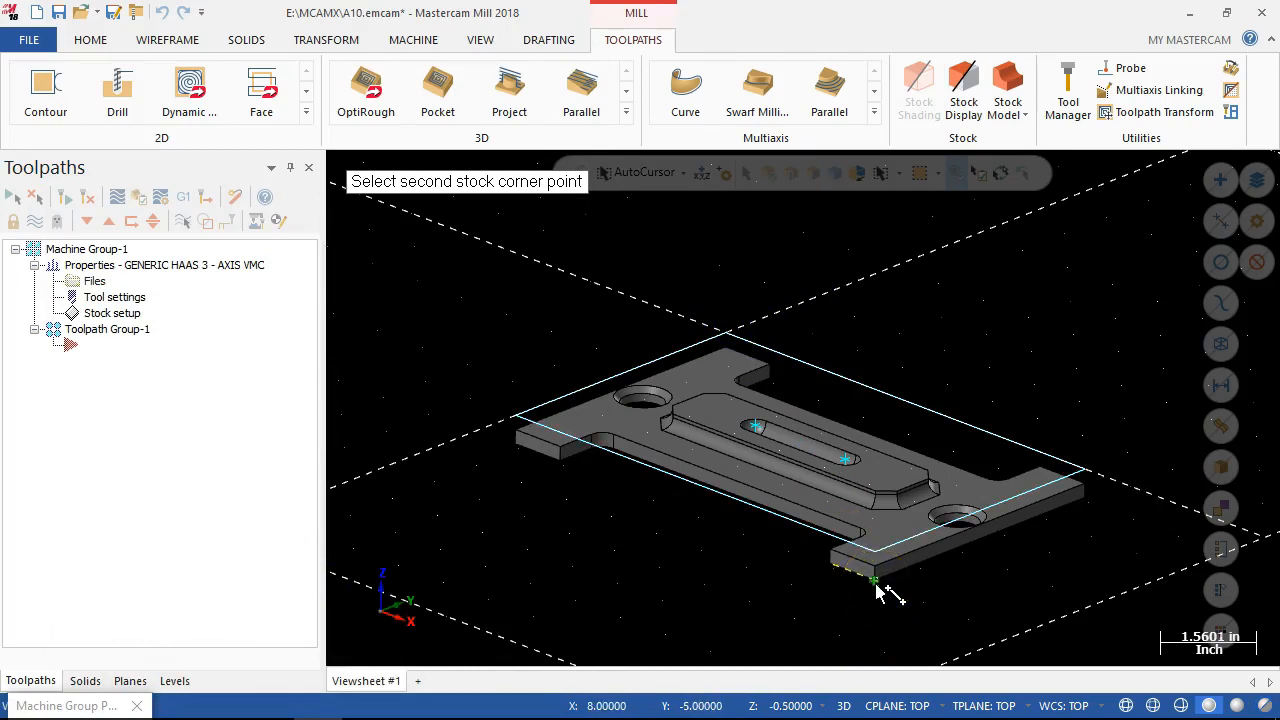
{"action": "left_click", "coordinate": [876, 590]}
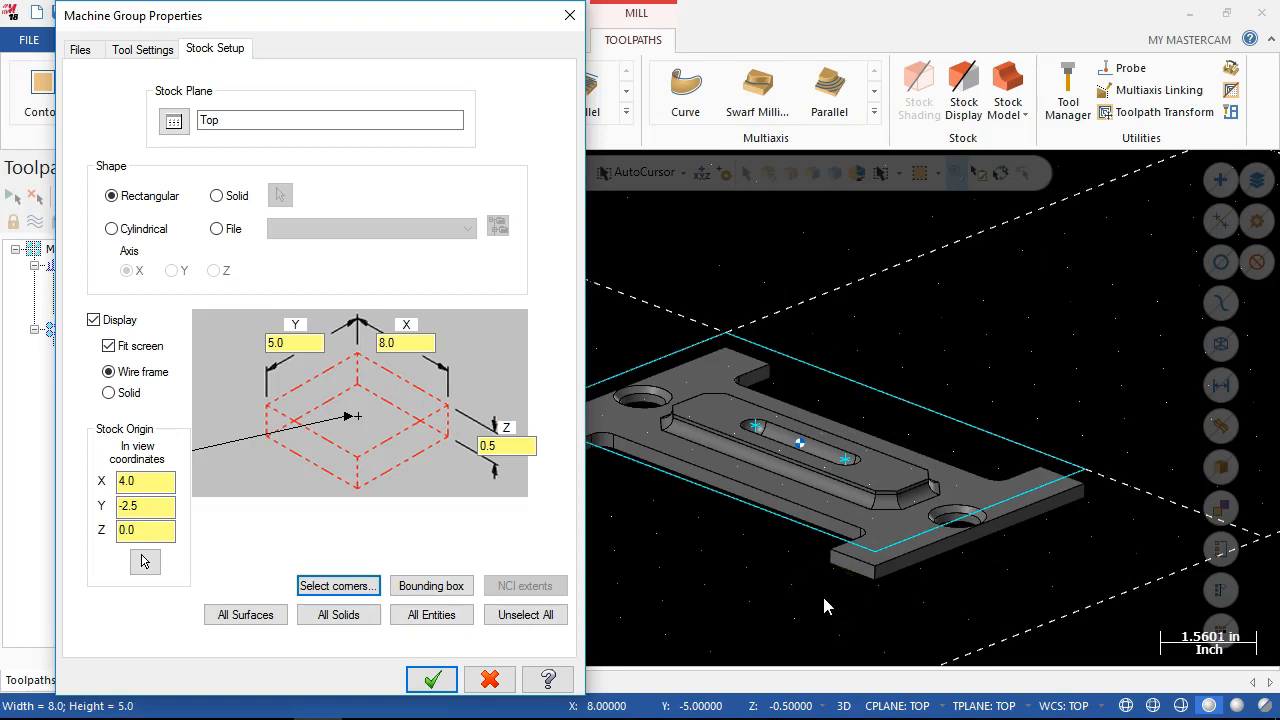
{"action": "left_click", "coordinate": [503, 620]}
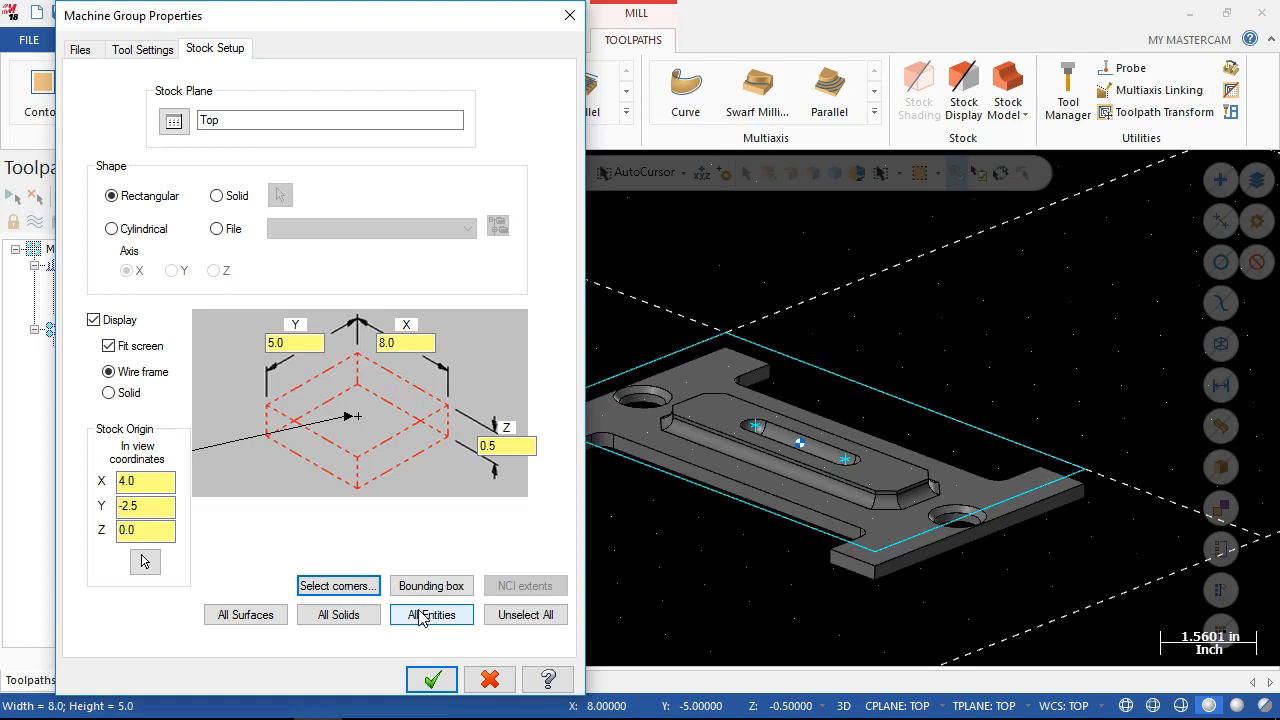
Set the rectangular stock to display as a solid on screen and apply the stock setup.
{"action": "left_click", "coordinate": [218, 197]}
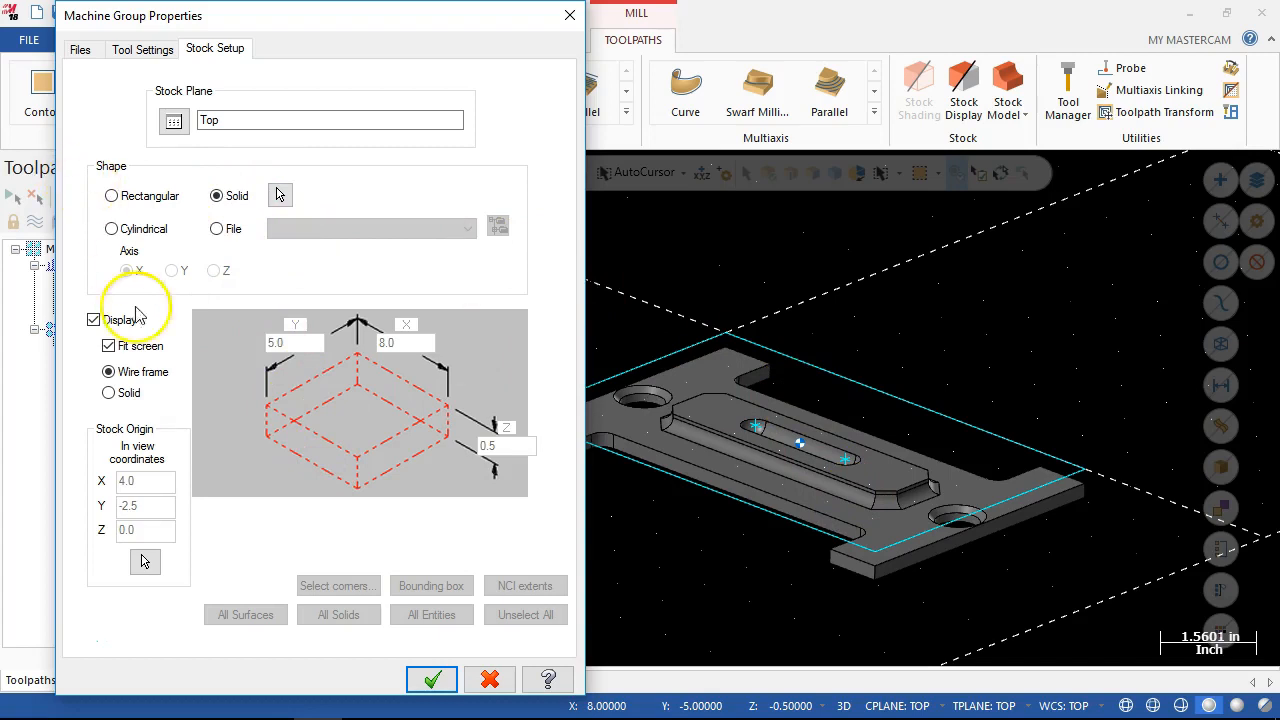
{"action": "left_click", "coordinate": [110, 393]}
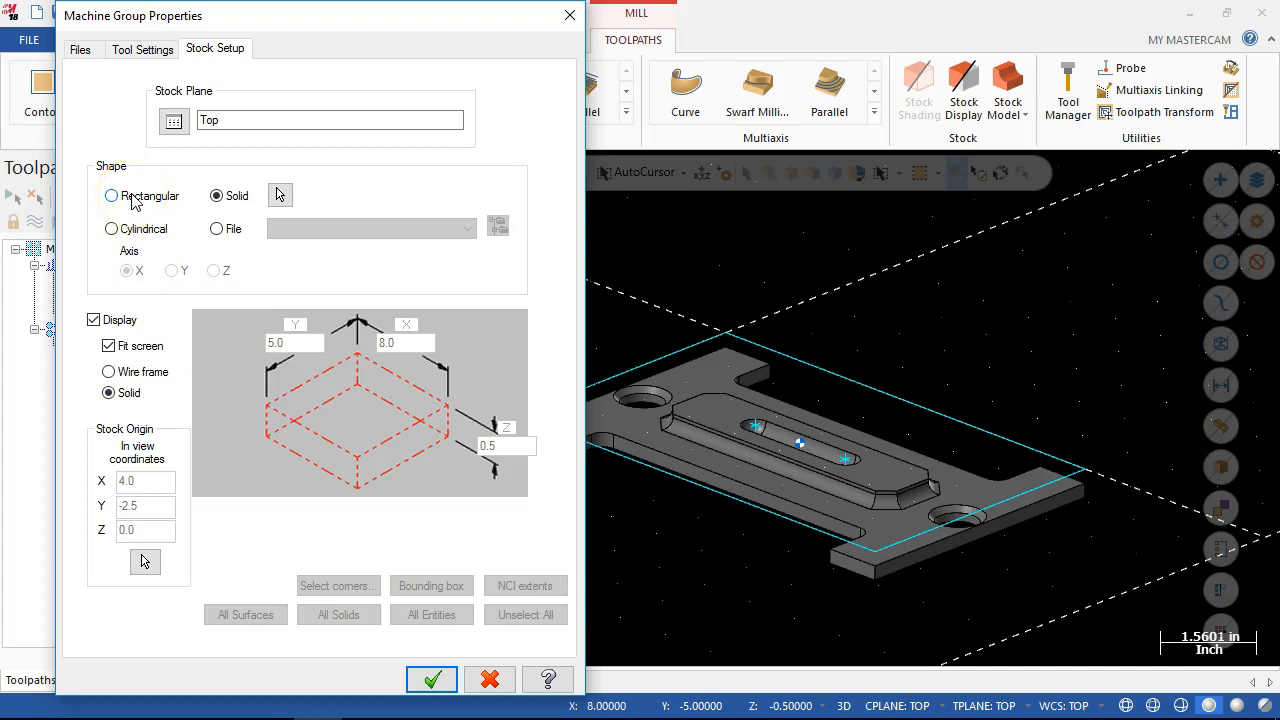
{"action": "left_click", "coordinate": [428, 679]}
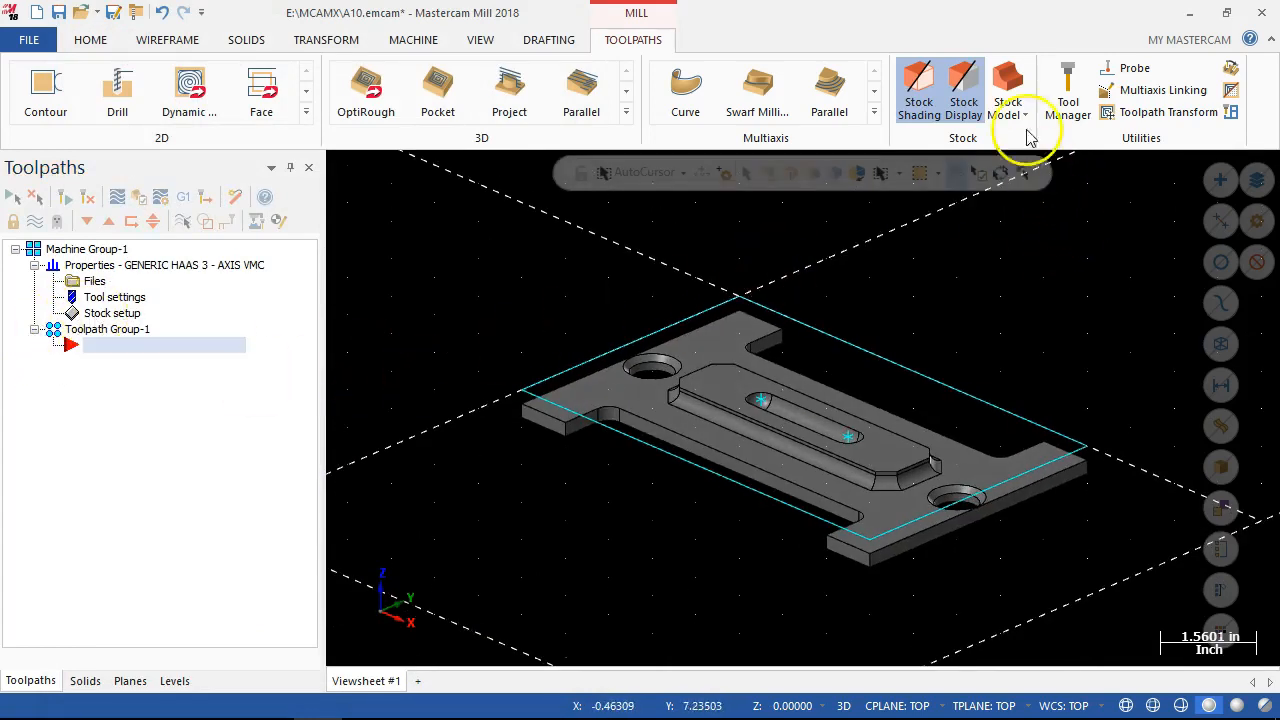
{"action": "left_click", "coordinate": [1008, 90]}
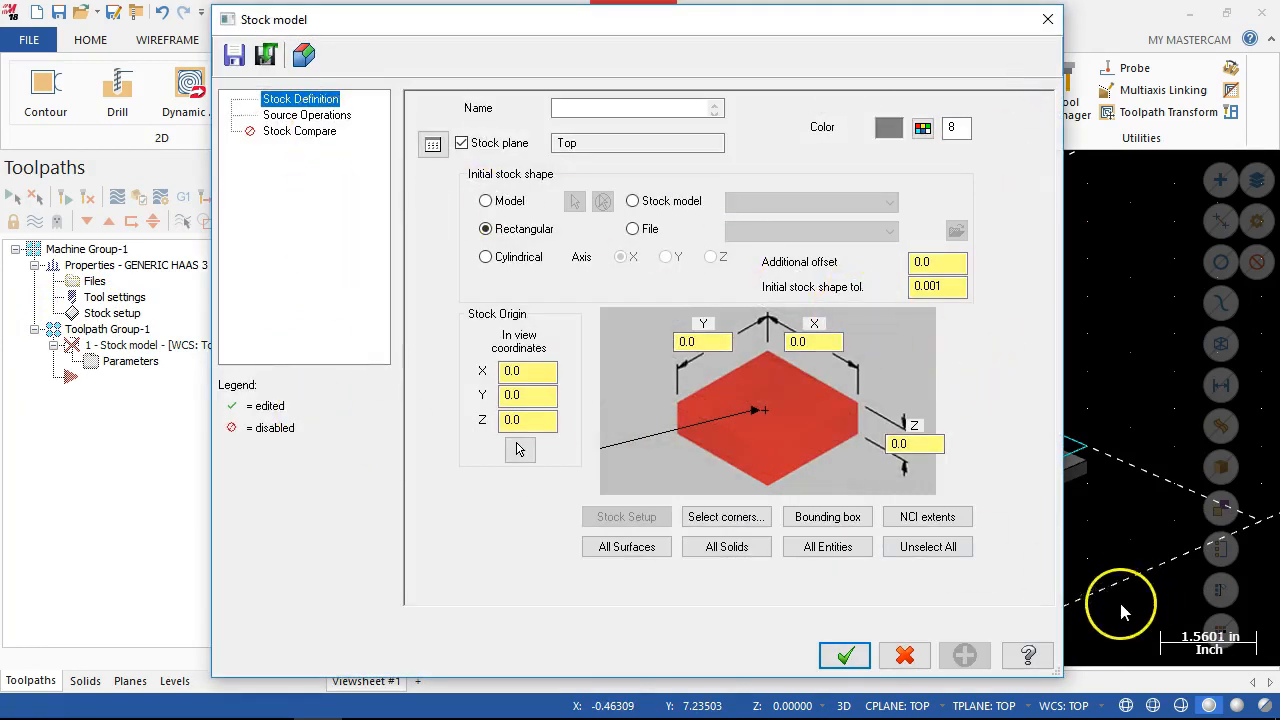
{"action": "left_click", "coordinate": [904, 655]}
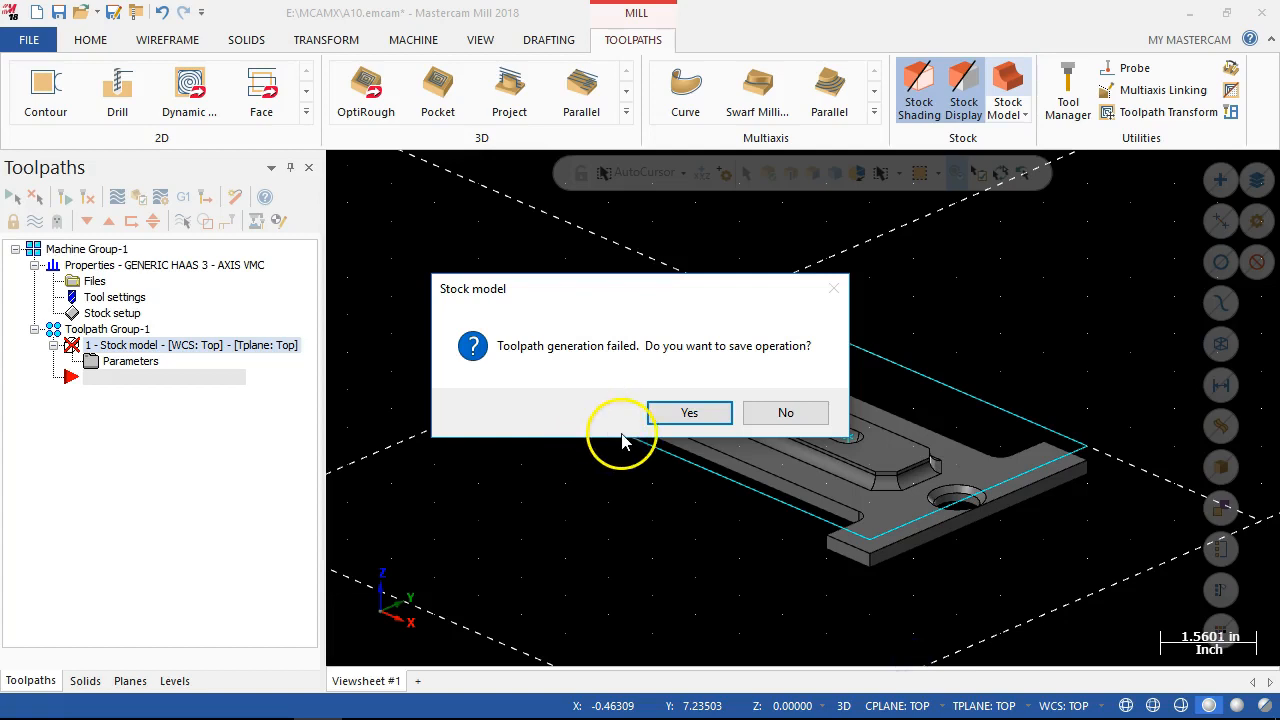
{"action": "left_click", "coordinate": [768, 413]}
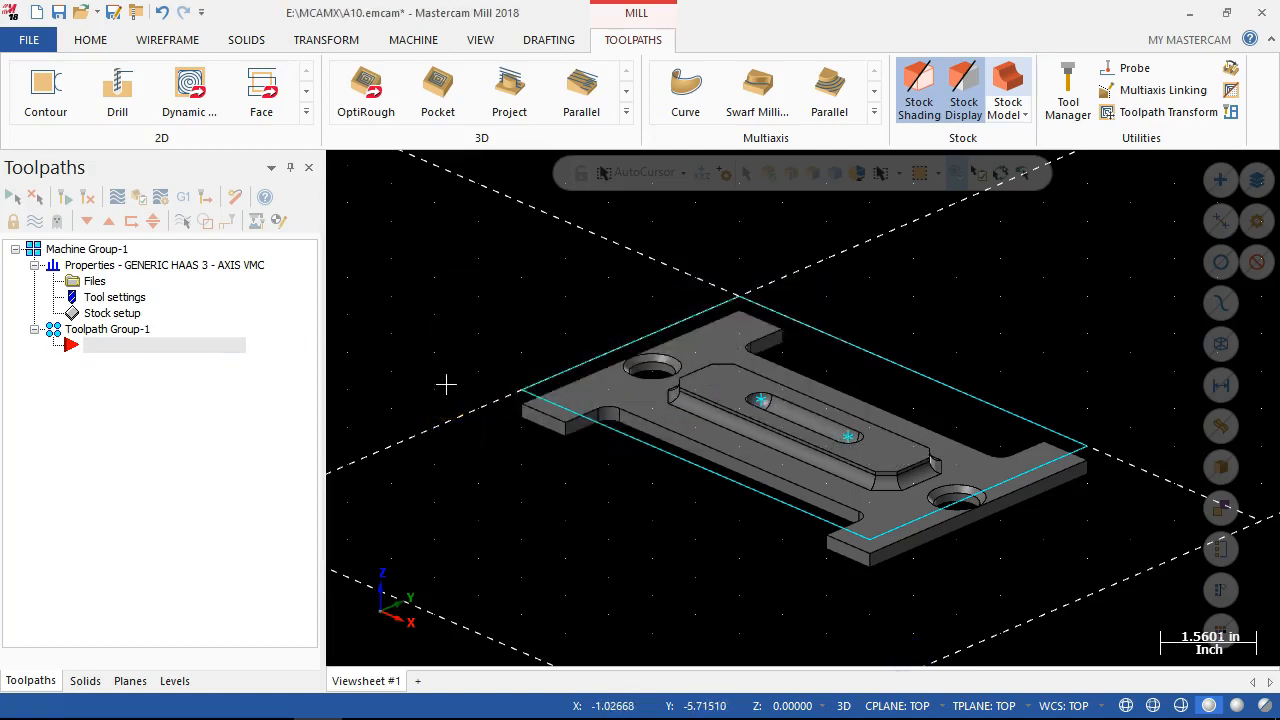
Reopen the stock setup, try the Solid shape with the finished plate picked as the stock body, and accept it.
{"action": "left_click", "coordinate": [86, 314]}
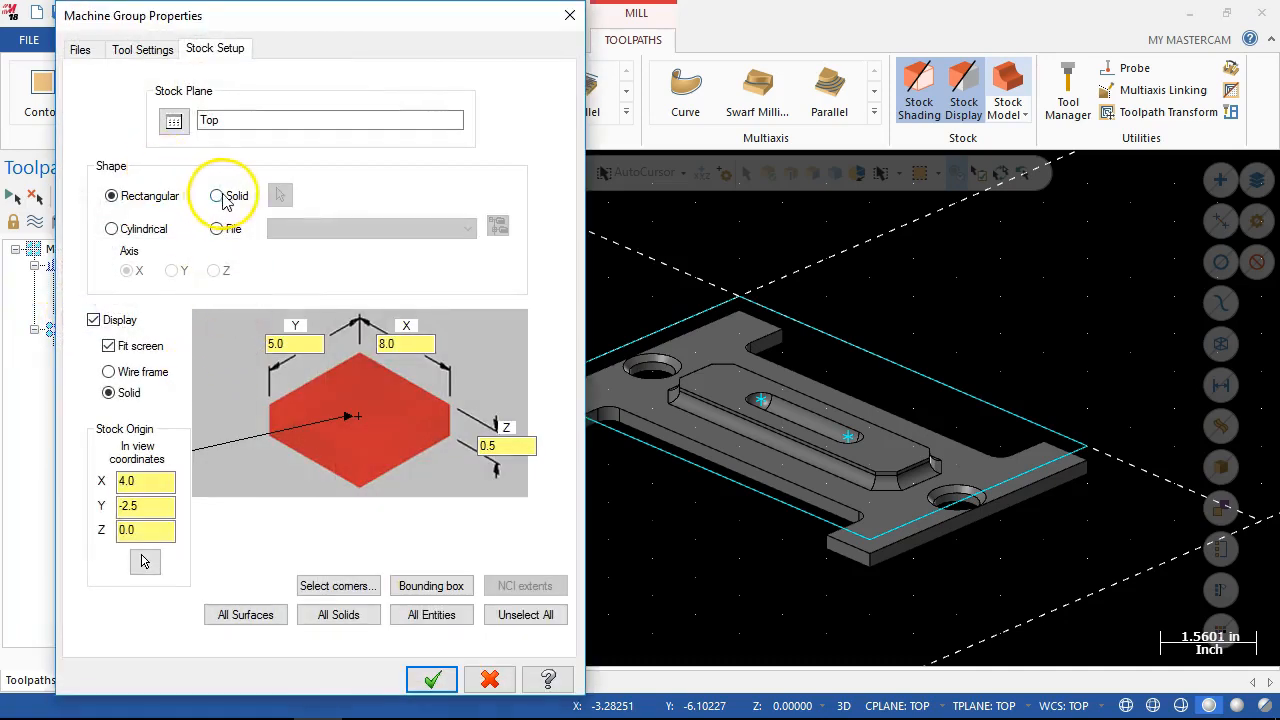
{"action": "left_click_drag", "start_coordinate": [323, 16], "coordinate": [327, 15]}
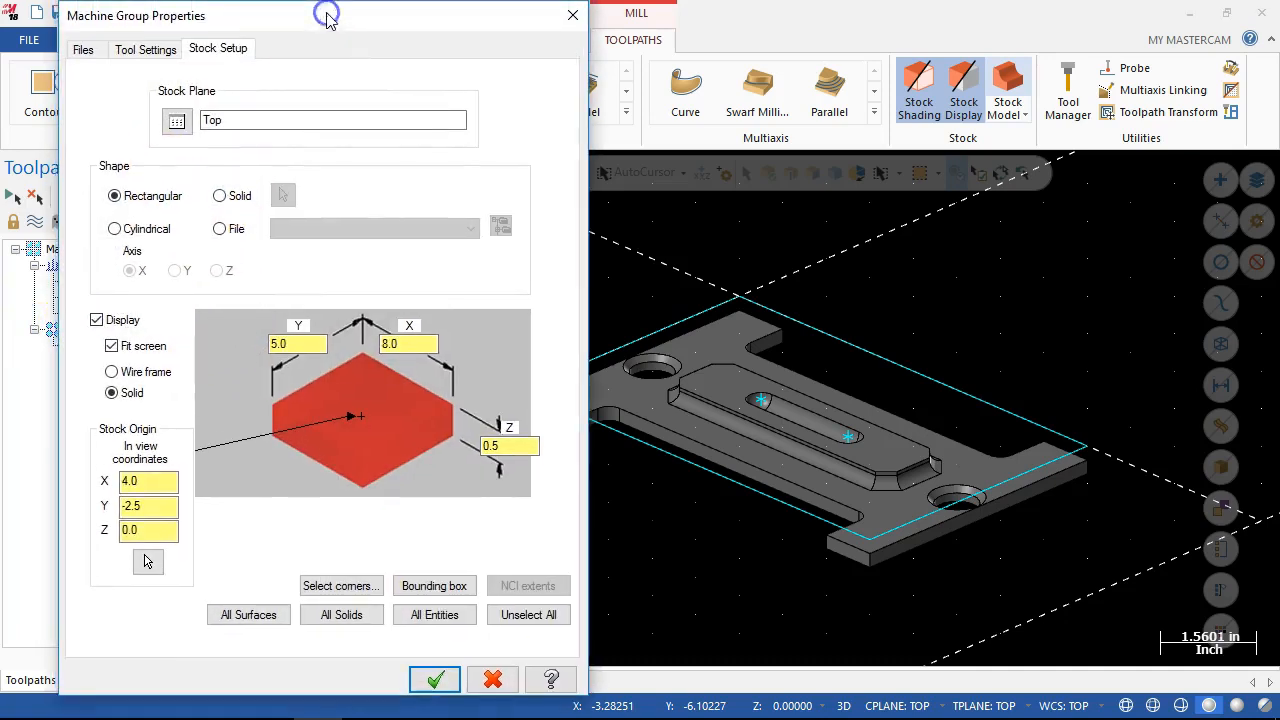
{"action": "left_click", "coordinate": [221, 197]}
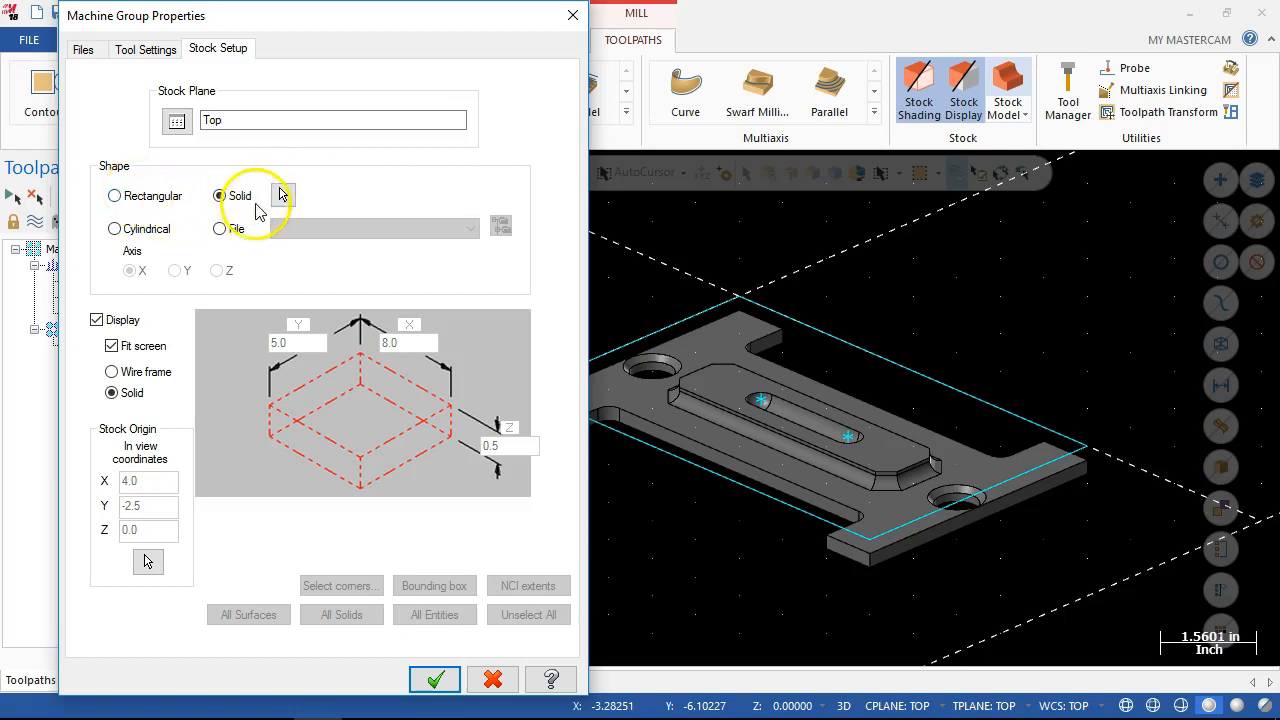
{"action": "left_click", "coordinate": [293, 198]}
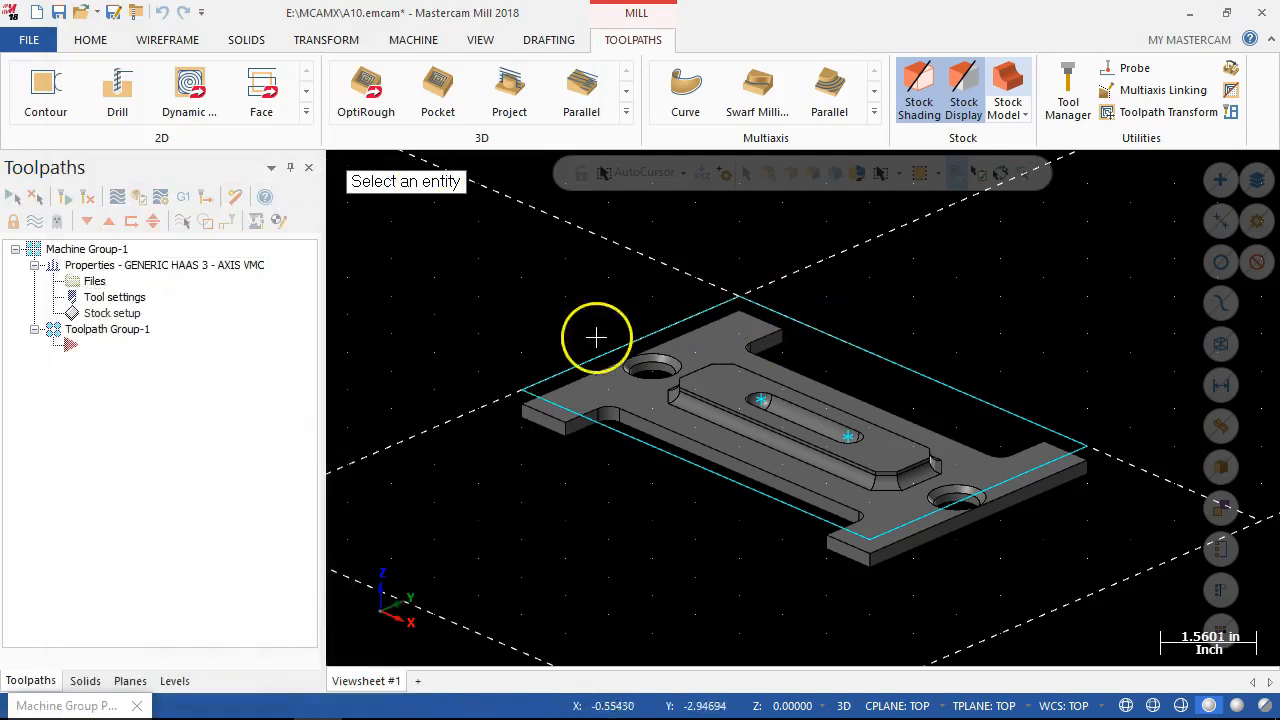
{"action": "left_click", "coordinate": [829, 395]}
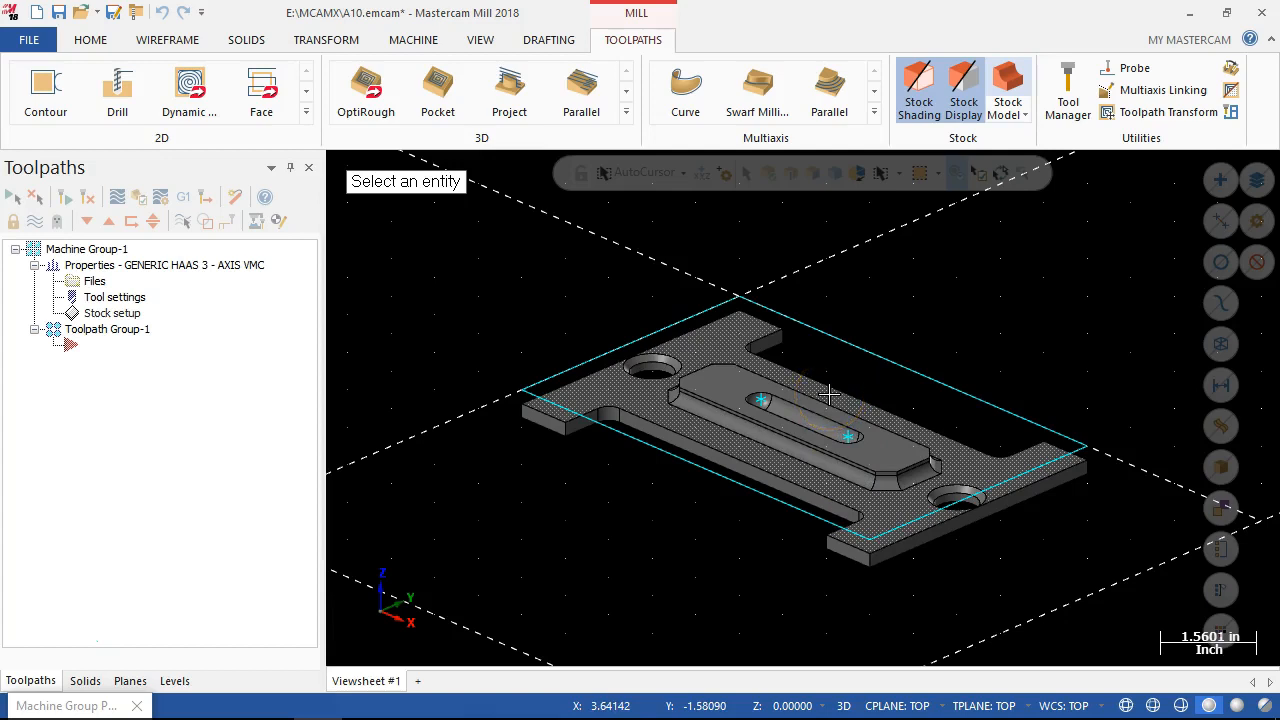
{"action": "left_click", "coordinate": [371, 531]}
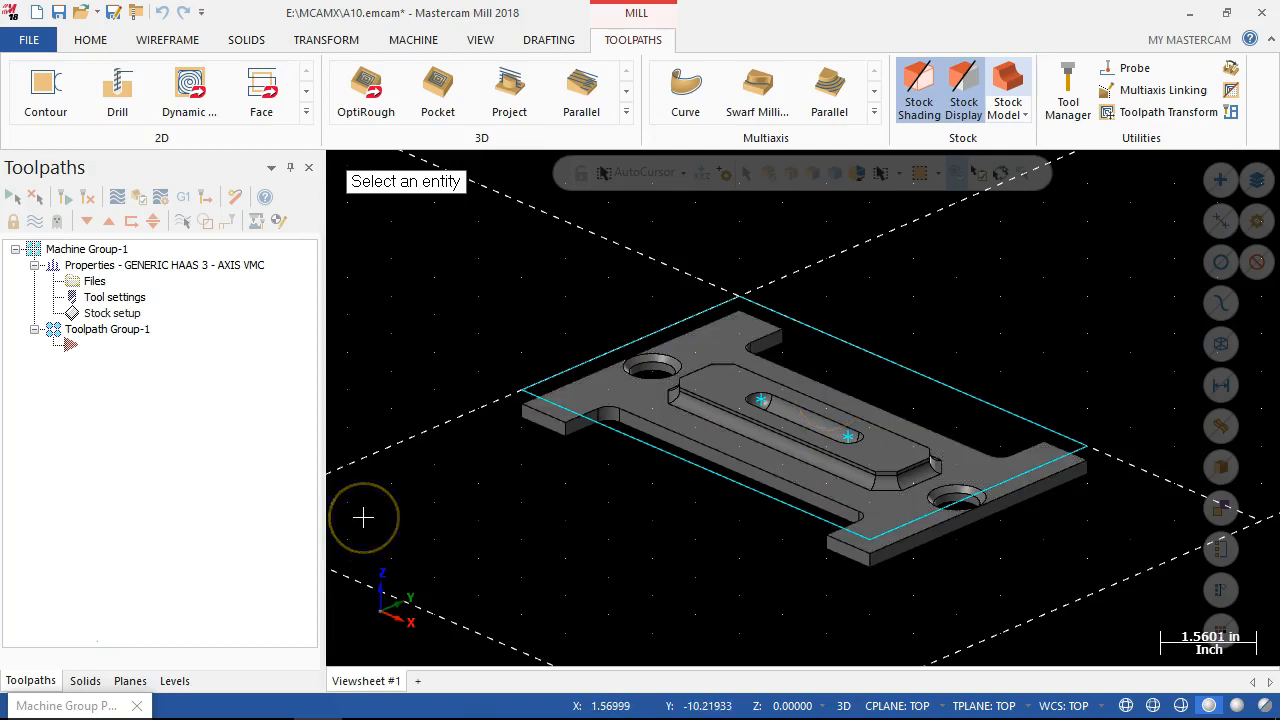
{"action": "left_click", "coordinate": [354, 495]}
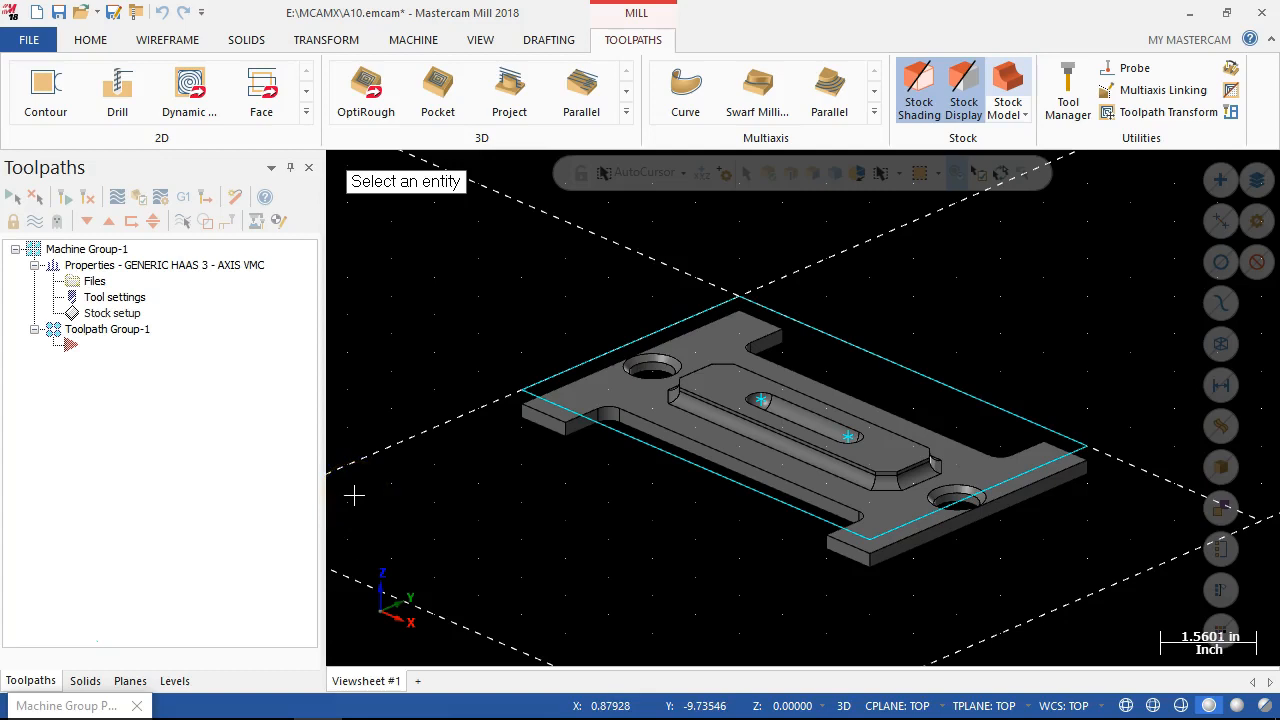
{"action": "left_click", "coordinate": [362, 463]}
{"action": "left_click", "coordinate": [400, 446]}
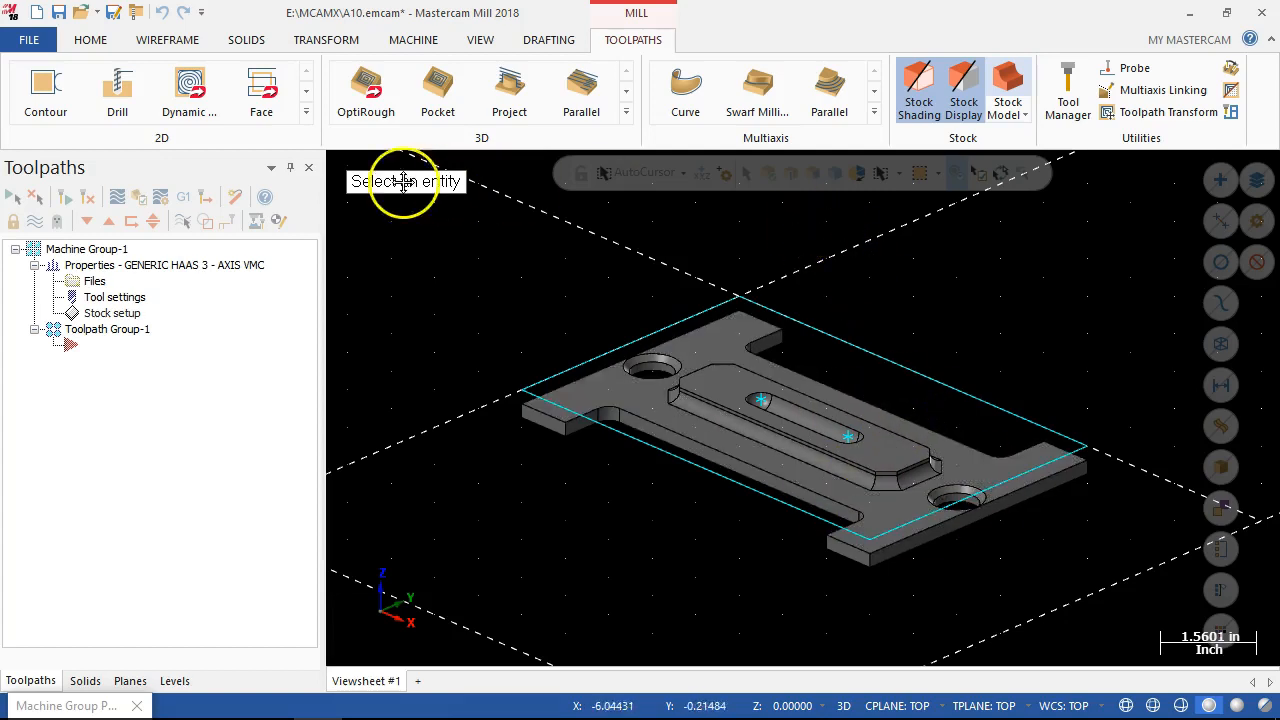
{"action": "left_click", "coordinate": [683, 367]}
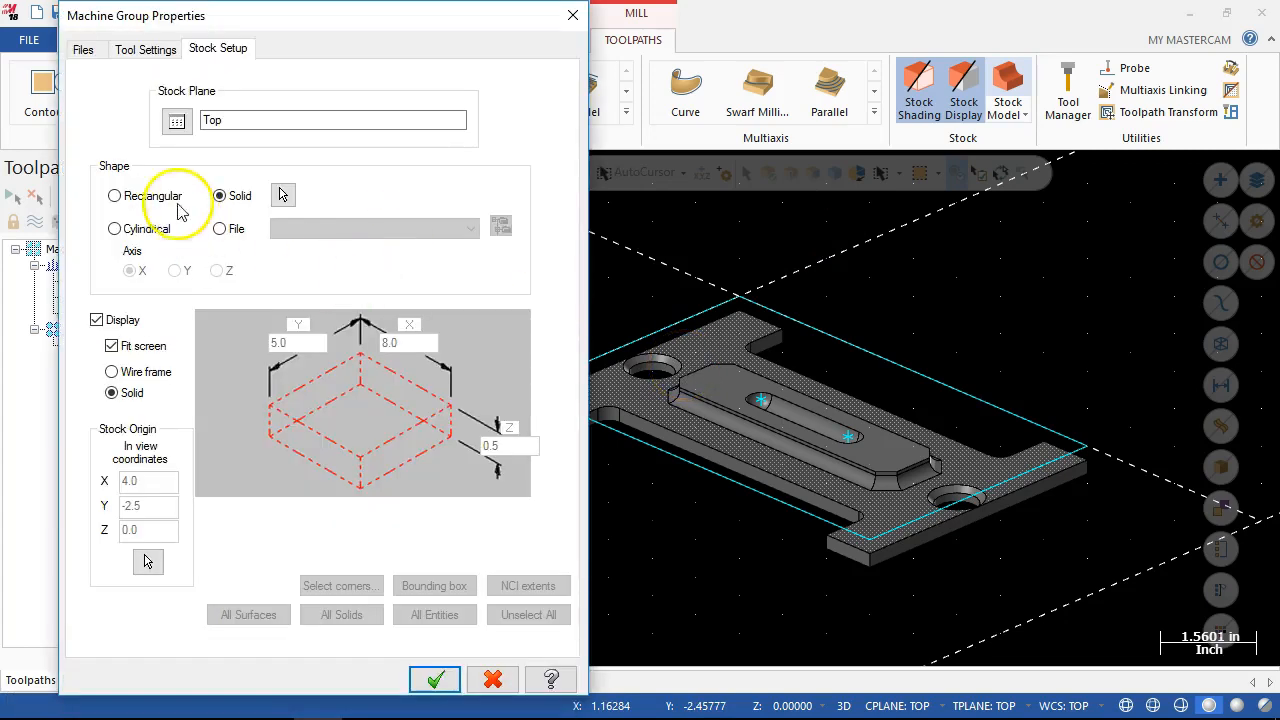
{"action": "left_click", "coordinate": [446, 679]}
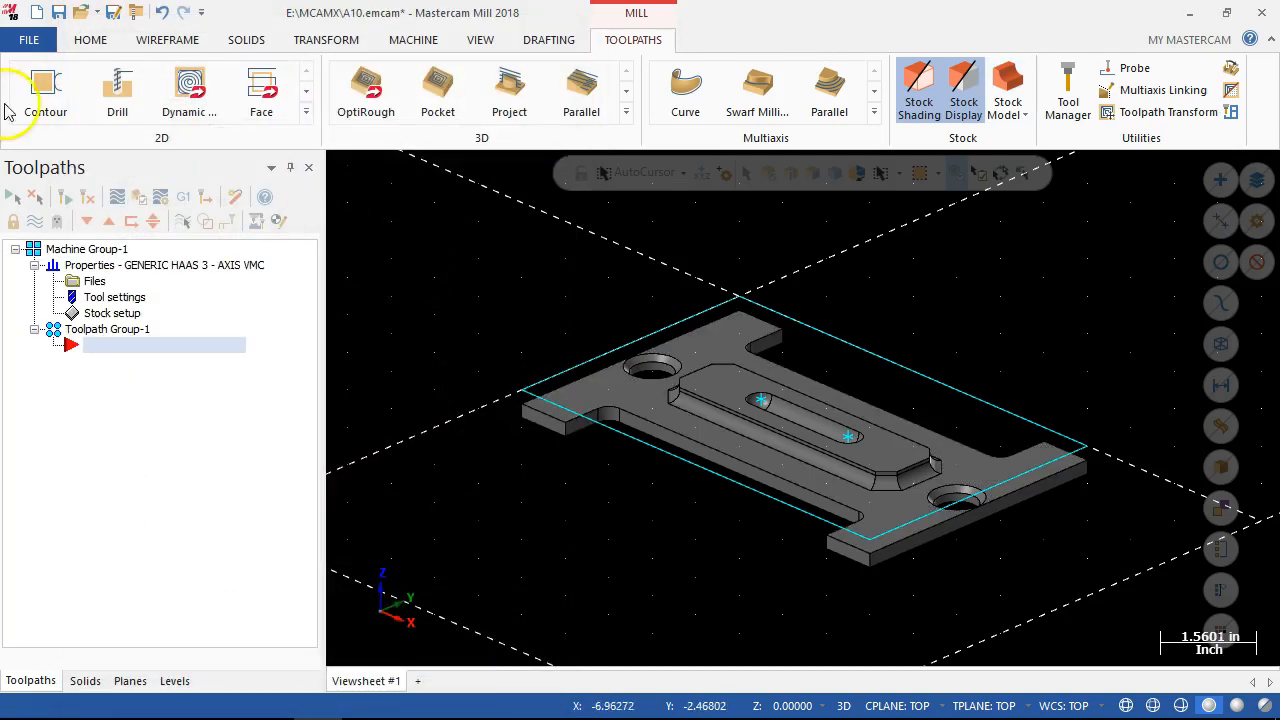
Chain the plate's outer rectangle for a solid extrusion and set the operation type to Create body.
{"action": "left_click", "coordinate": [243, 40]}
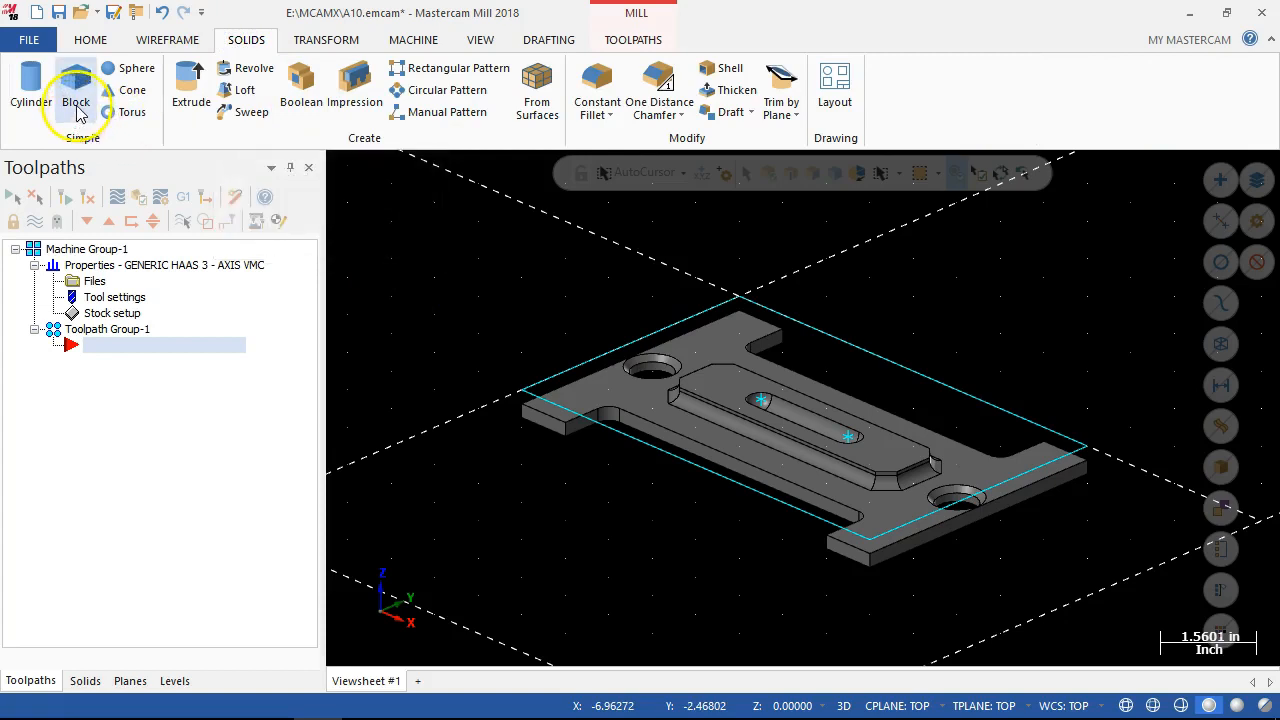
{"action": "left_click", "coordinate": [187, 92]}
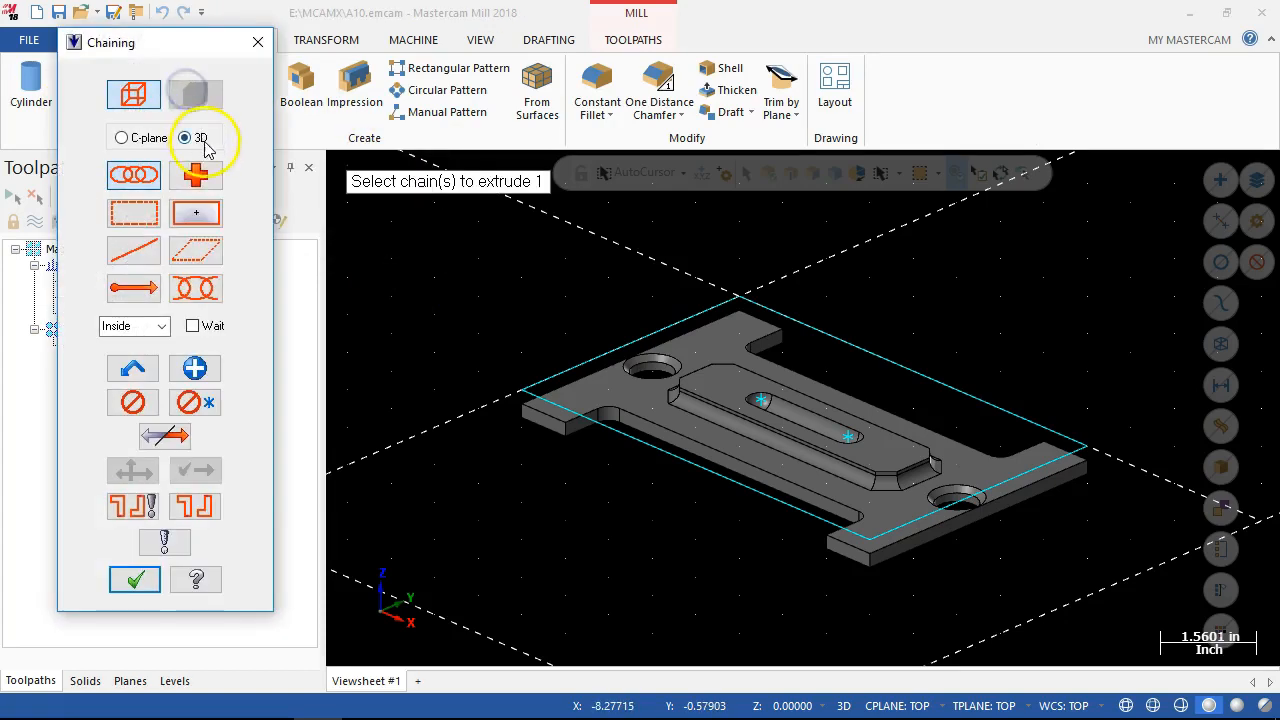
{"action": "left_click", "coordinate": [778, 312]}
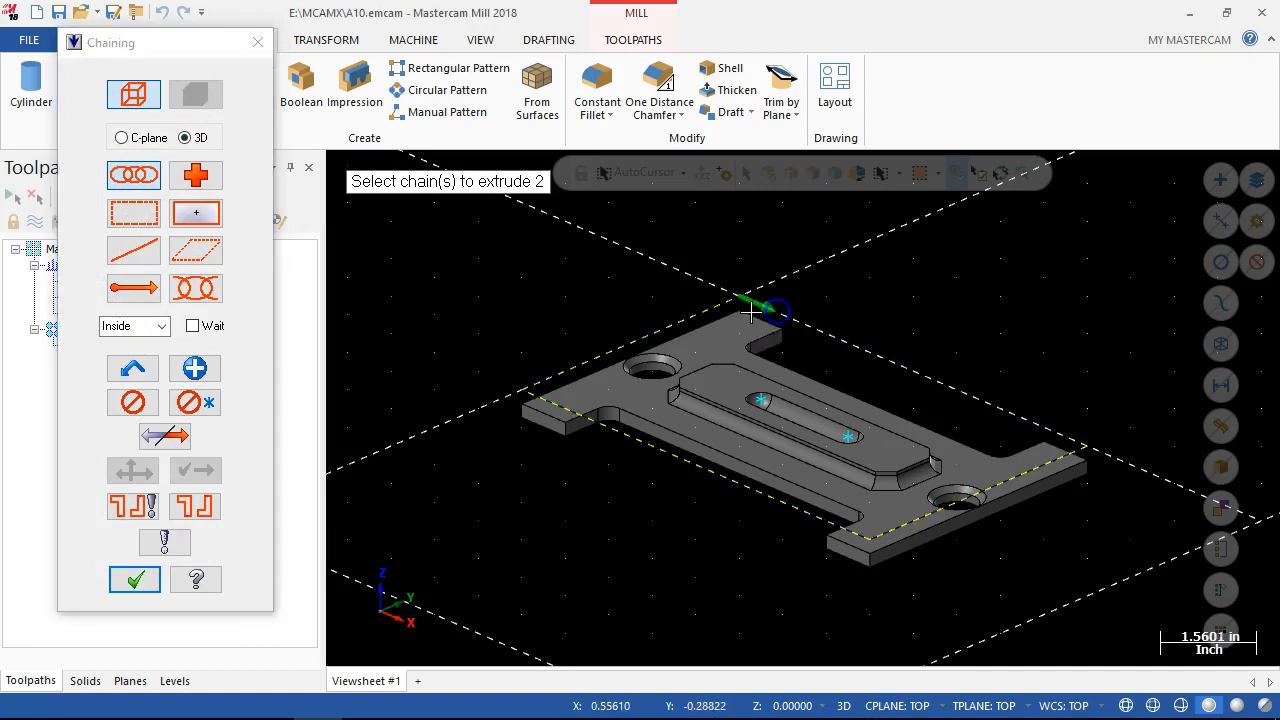
{"action": "left_click", "coordinate": [134, 580]}
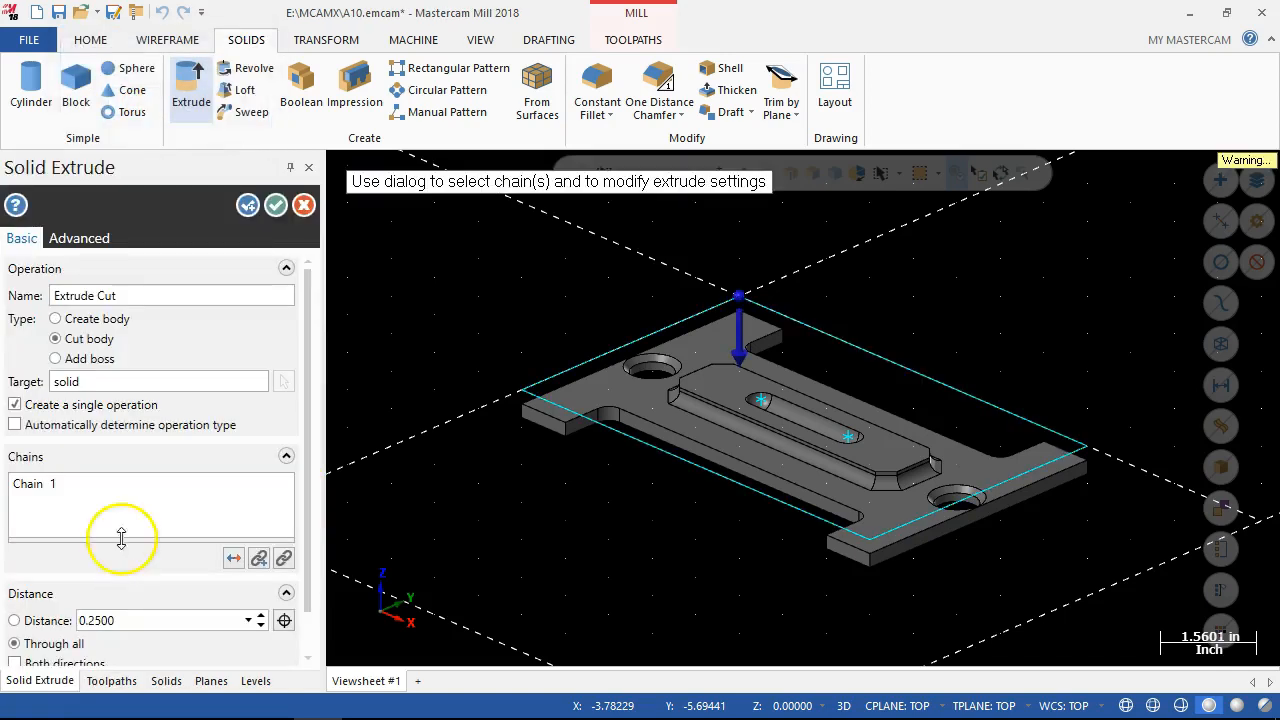
{"action": "left_click", "coordinate": [114, 324]}
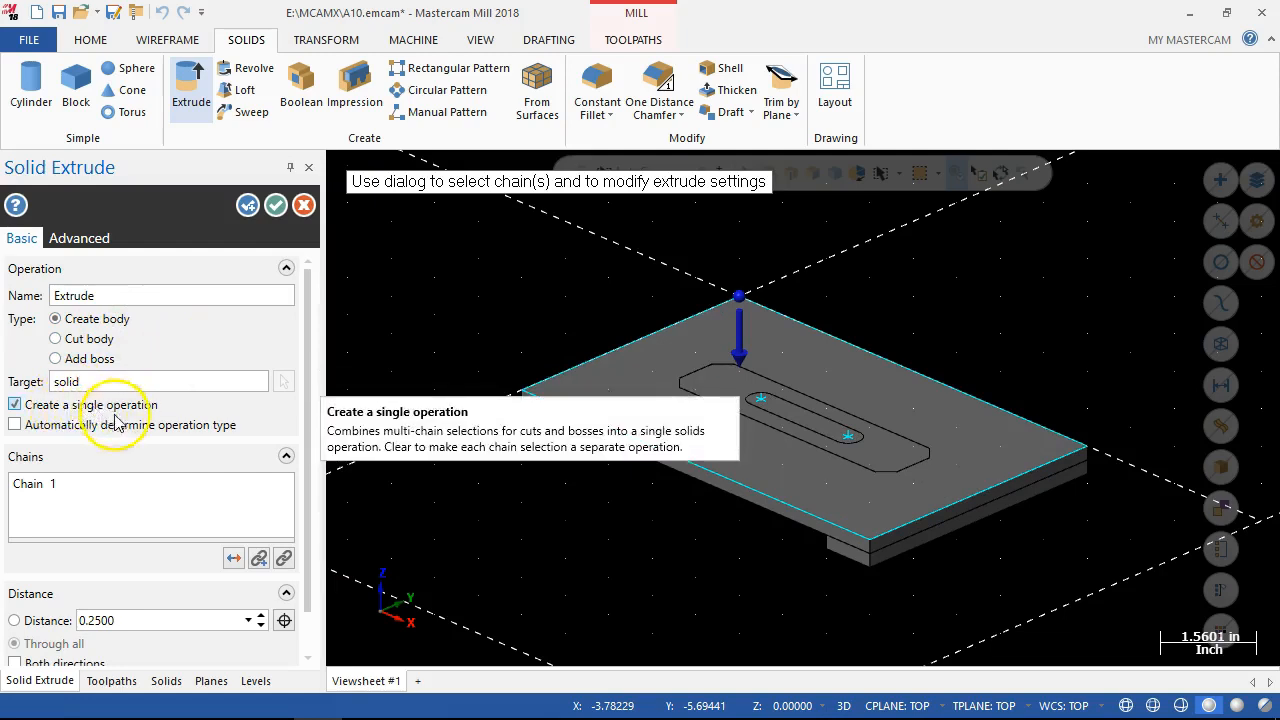
Set the outer rectangle's extrusion distance to 0.5 and create the block.
{"action": "left_click_drag", "start_coordinate": [310, 389], "coordinate": [311, 433]}
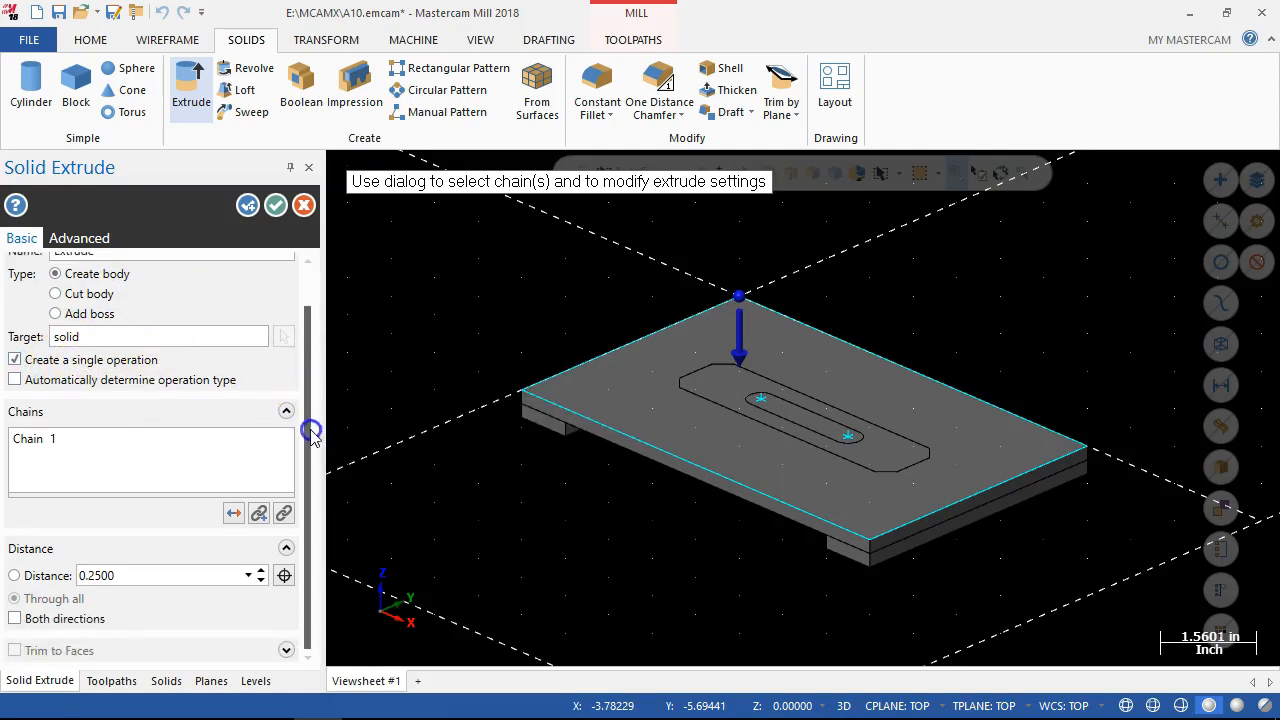
{"action": "left_click", "coordinate": [14, 575]}
{"action": "double_click", "coordinate": [120, 580]}
{"action": "type", "text": "."}
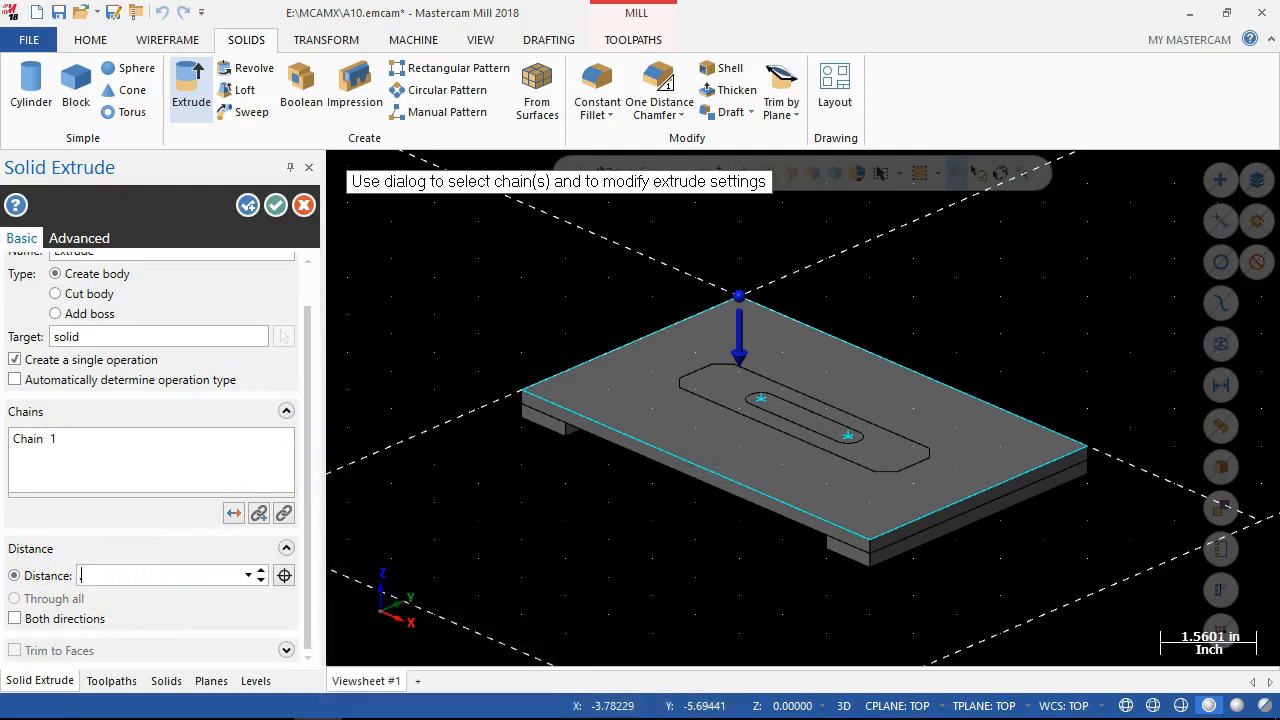
{"action": "type", "text": "5"}
{"action": "key", "text": "Return"}
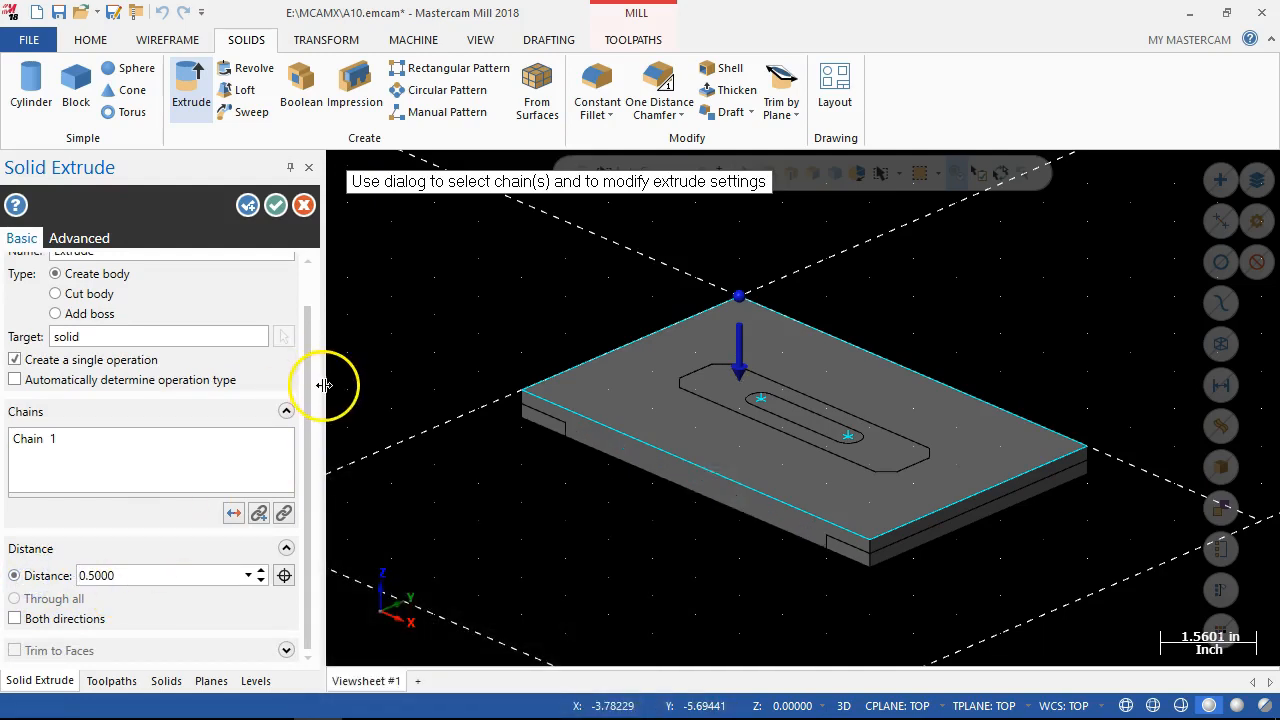
{"action": "left_click_drag", "start_coordinate": [309, 378], "coordinate": [311, 337]}
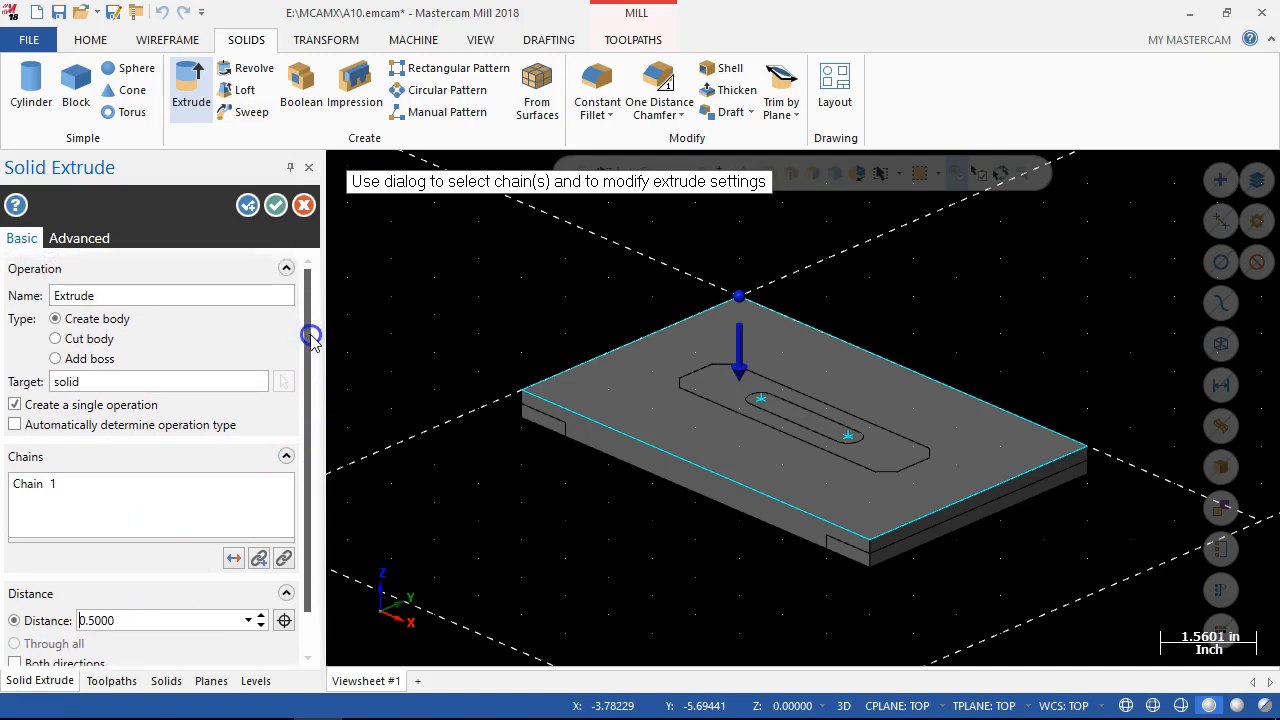
{"action": "left_click", "coordinate": [276, 205]}
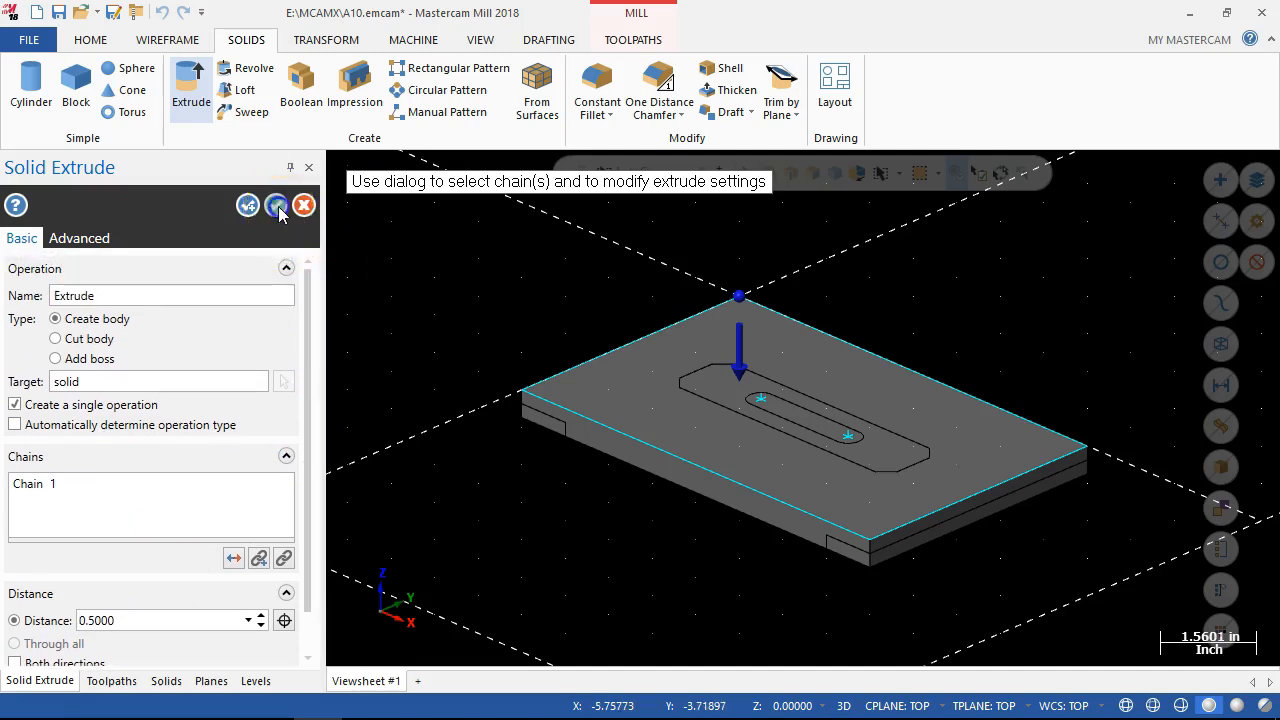
Examine the new block's operations in the list of solids and the commands available for it.
{"action": "left_click", "coordinate": [85, 680]}
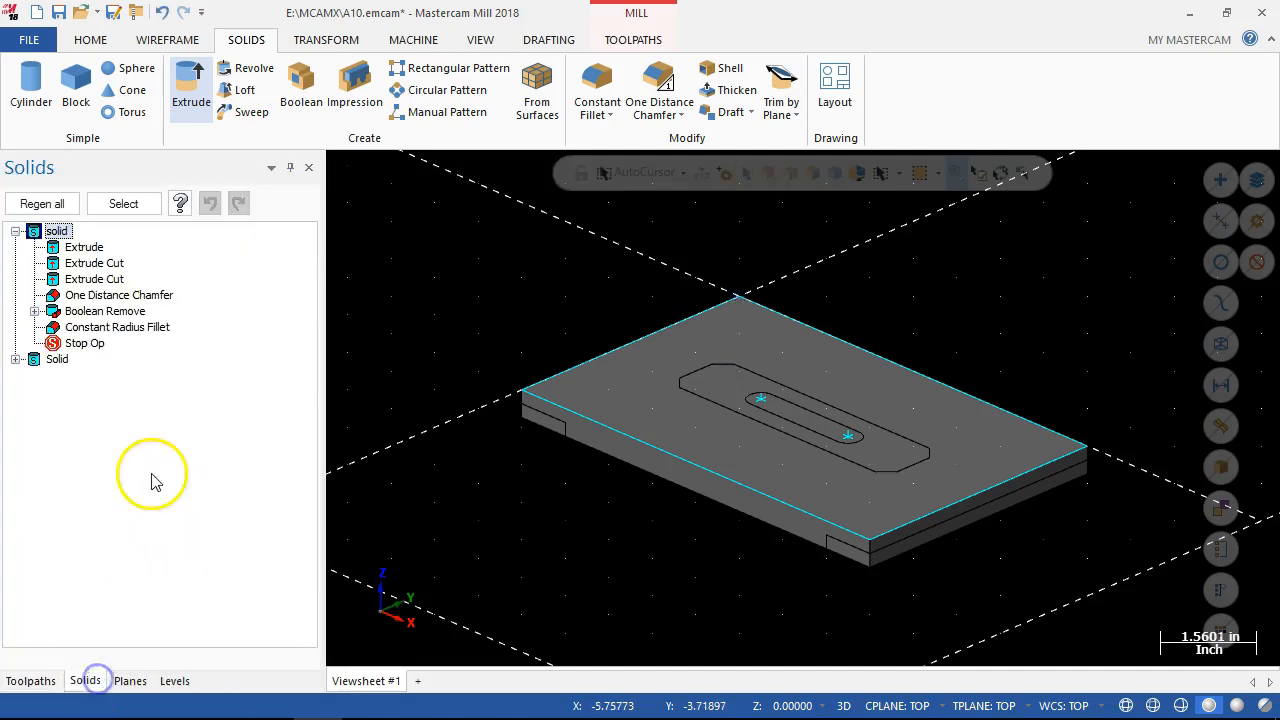
{"action": "left_click", "coordinate": [16, 359]}
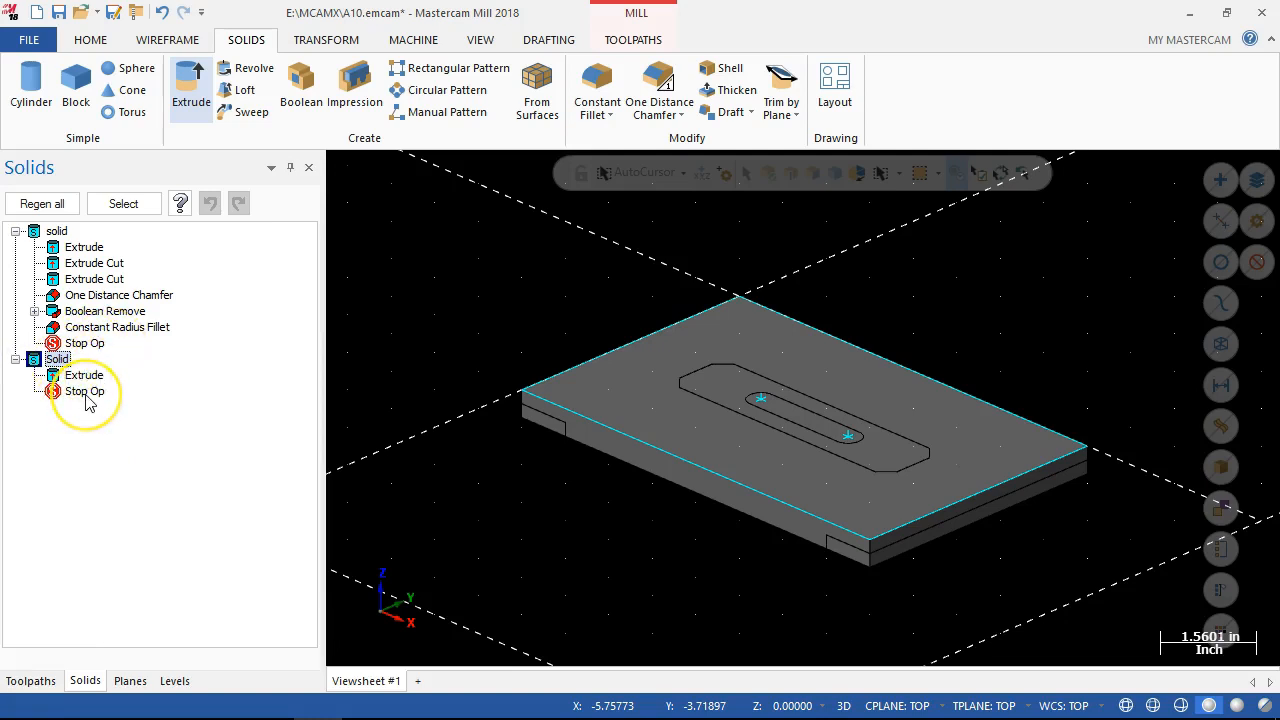
{"action": "right_click", "coordinate": [53, 360]}
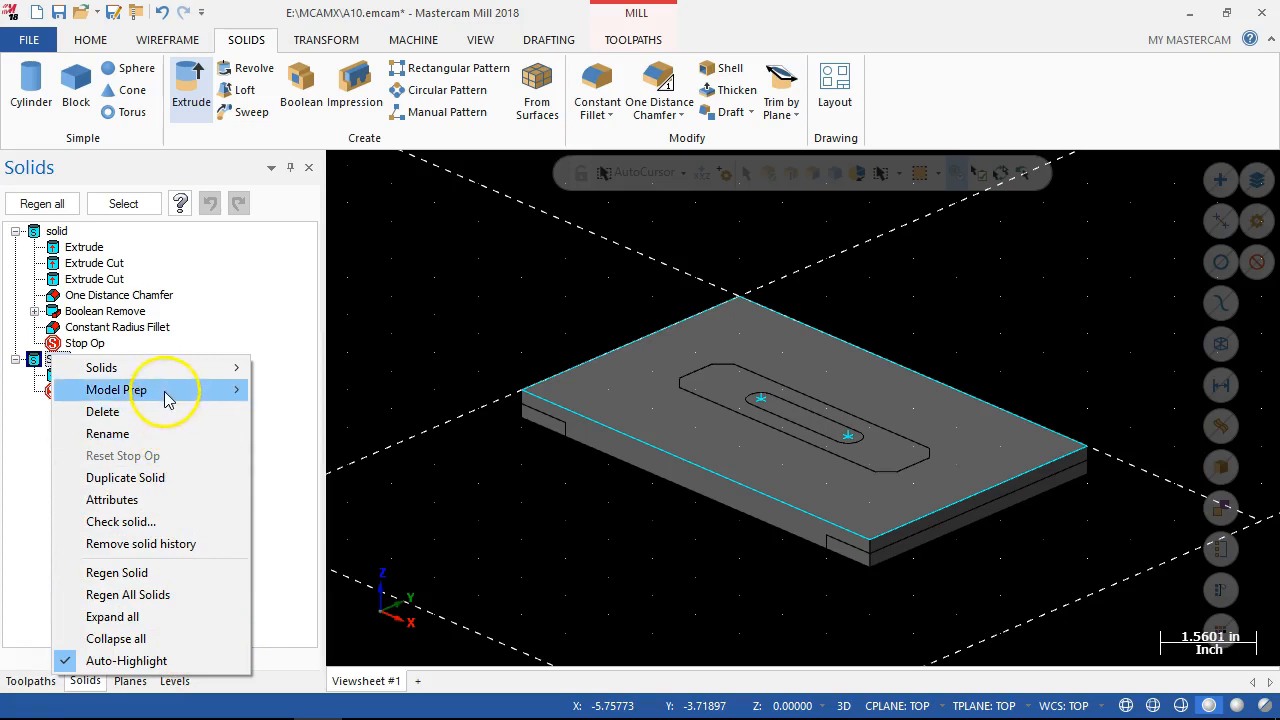
{"action": "mouse_move", "coordinate": [167, 398]}
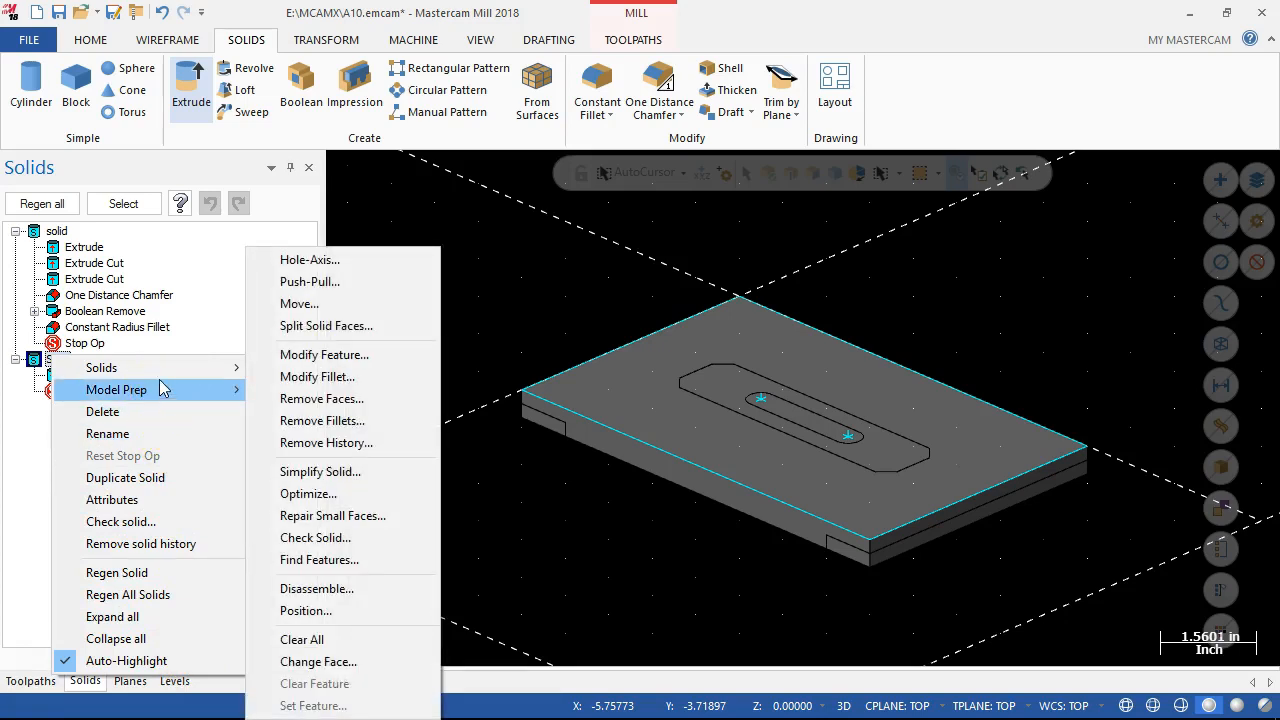
{"action": "mouse_move", "coordinate": [159, 376]}
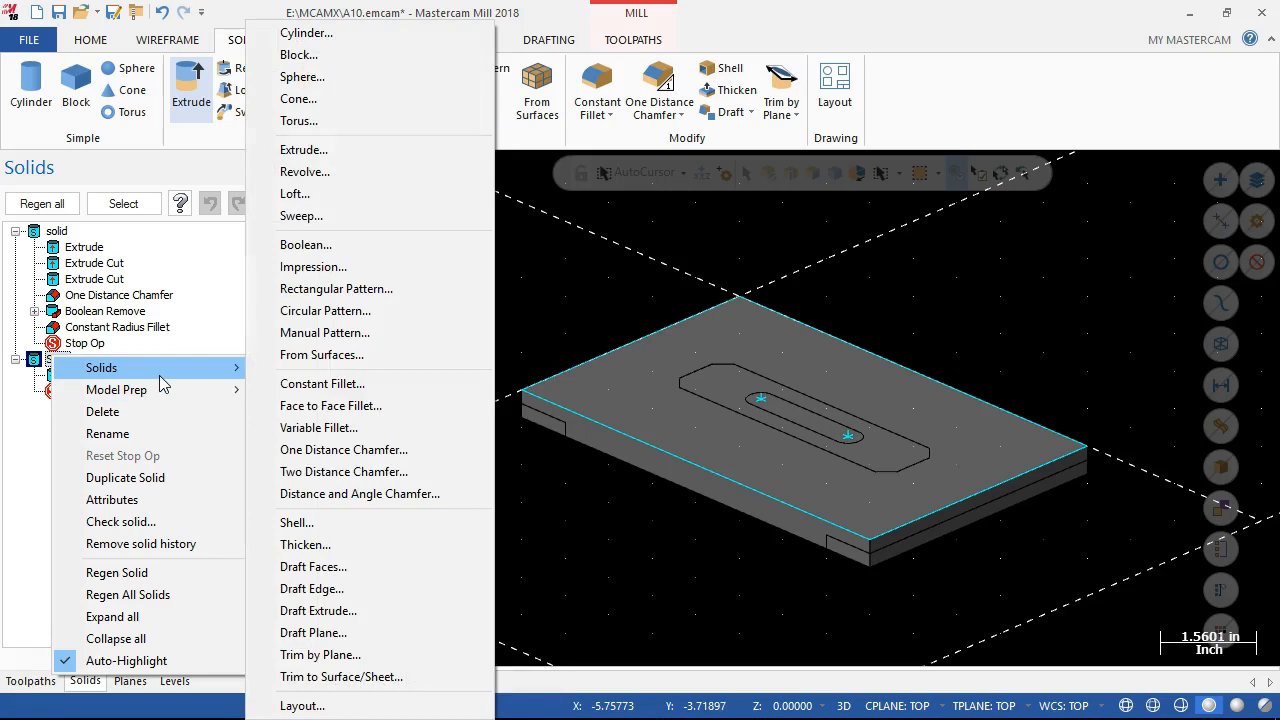
{"action": "left_click", "coordinate": [31, 462]}
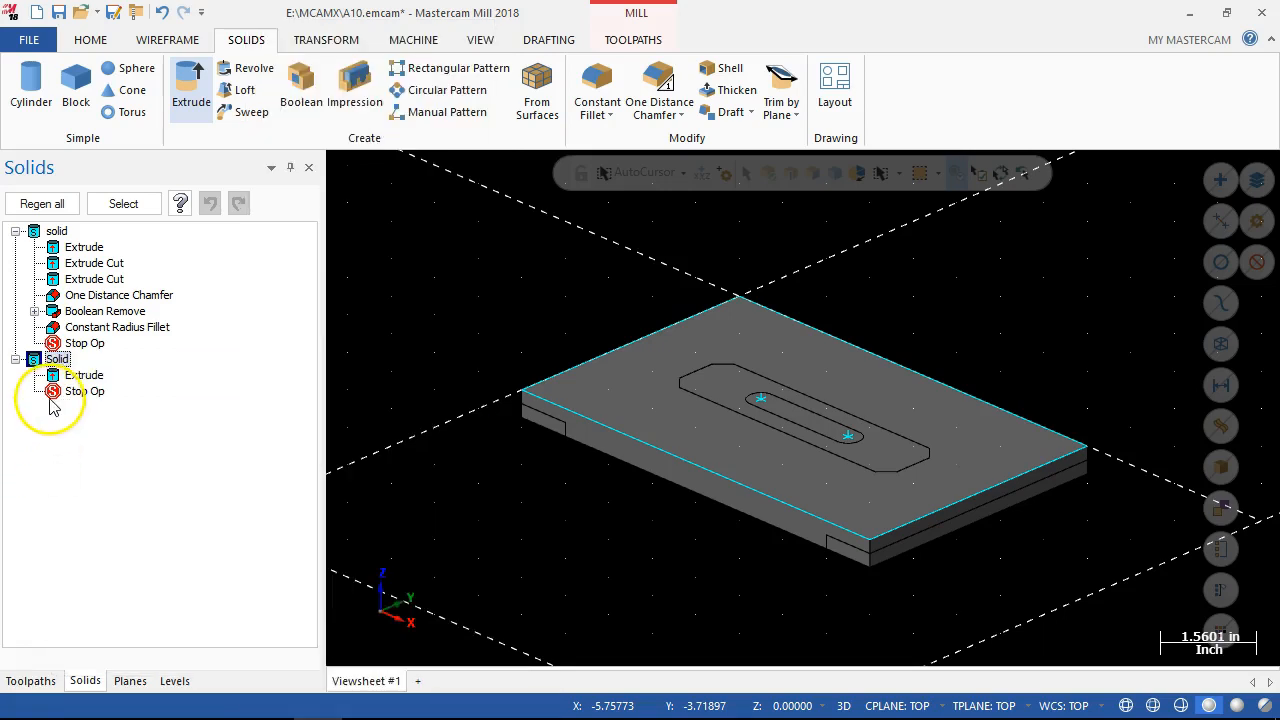
{"action": "left_click", "coordinate": [16, 359]}
Reopen the stock setup, pick the new solid block as the Solid stock shape, and accept the machine group properties.
{"action": "left_click", "coordinate": [31, 680]}
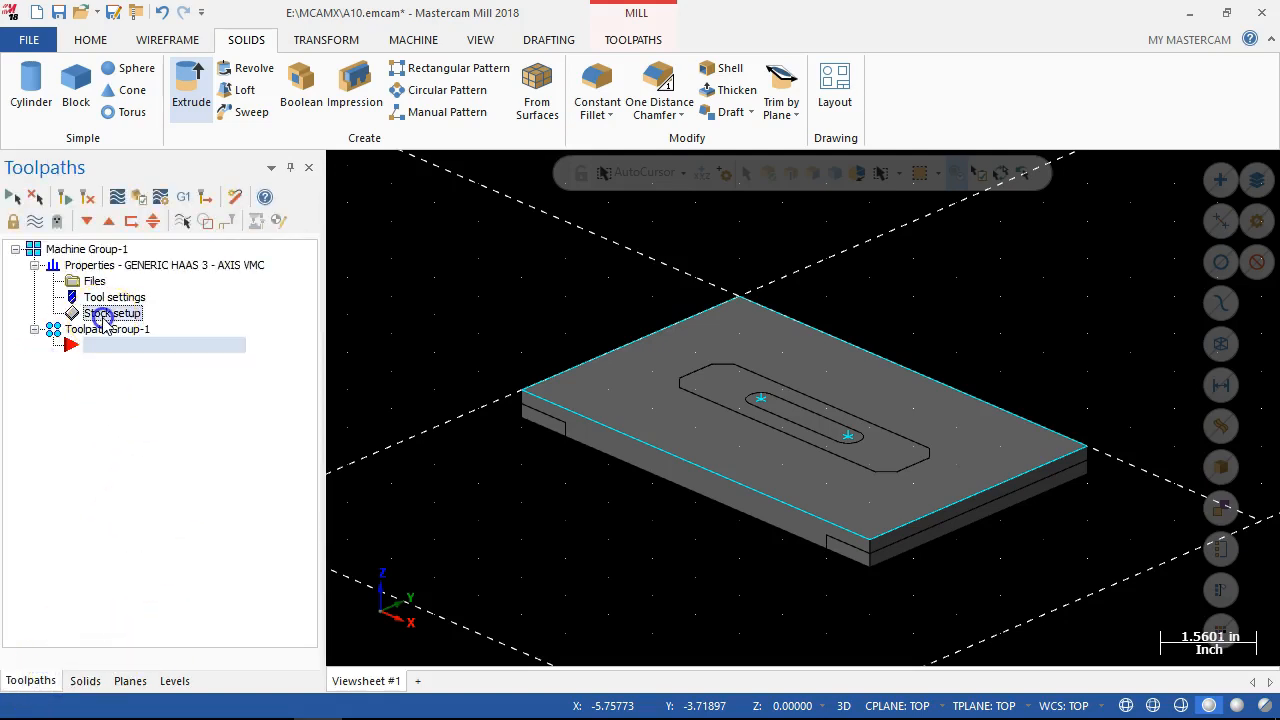
{"action": "left_click", "coordinate": [108, 313]}
{"action": "left_click", "coordinate": [222, 195]}
{"action": "left_click", "coordinate": [283, 195]}
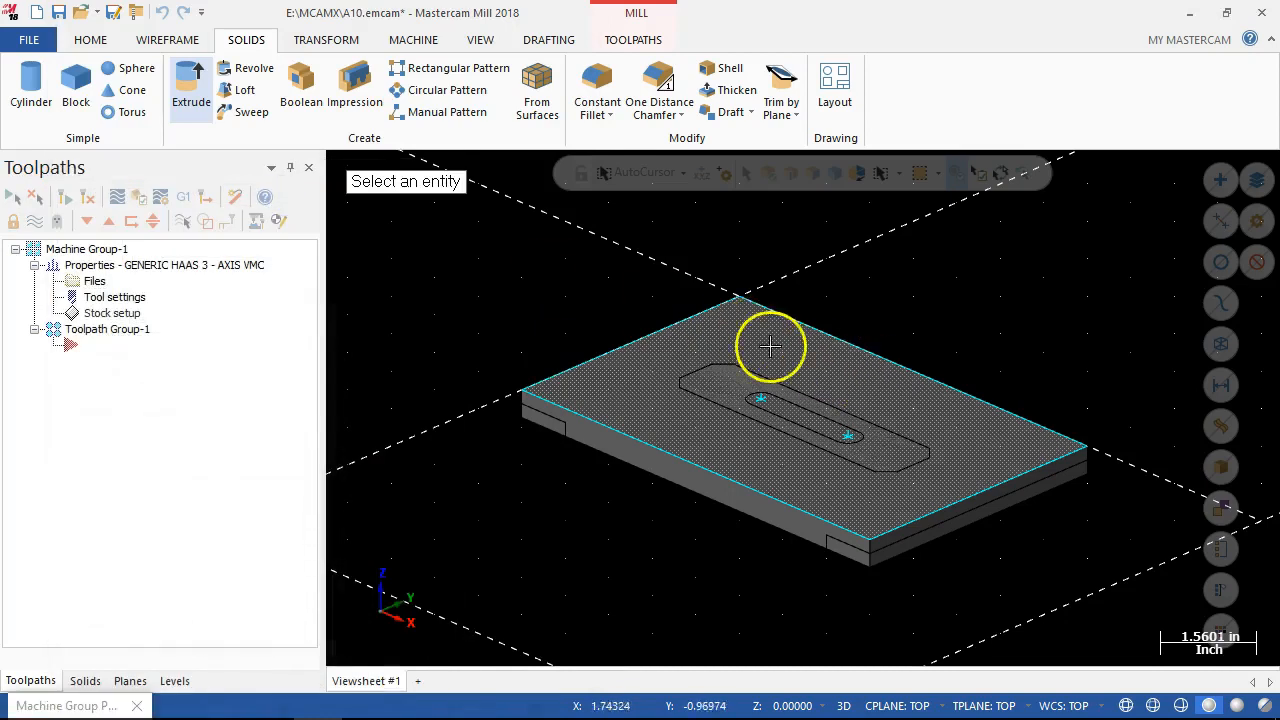
{"action": "left_click", "coordinate": [900, 380]}
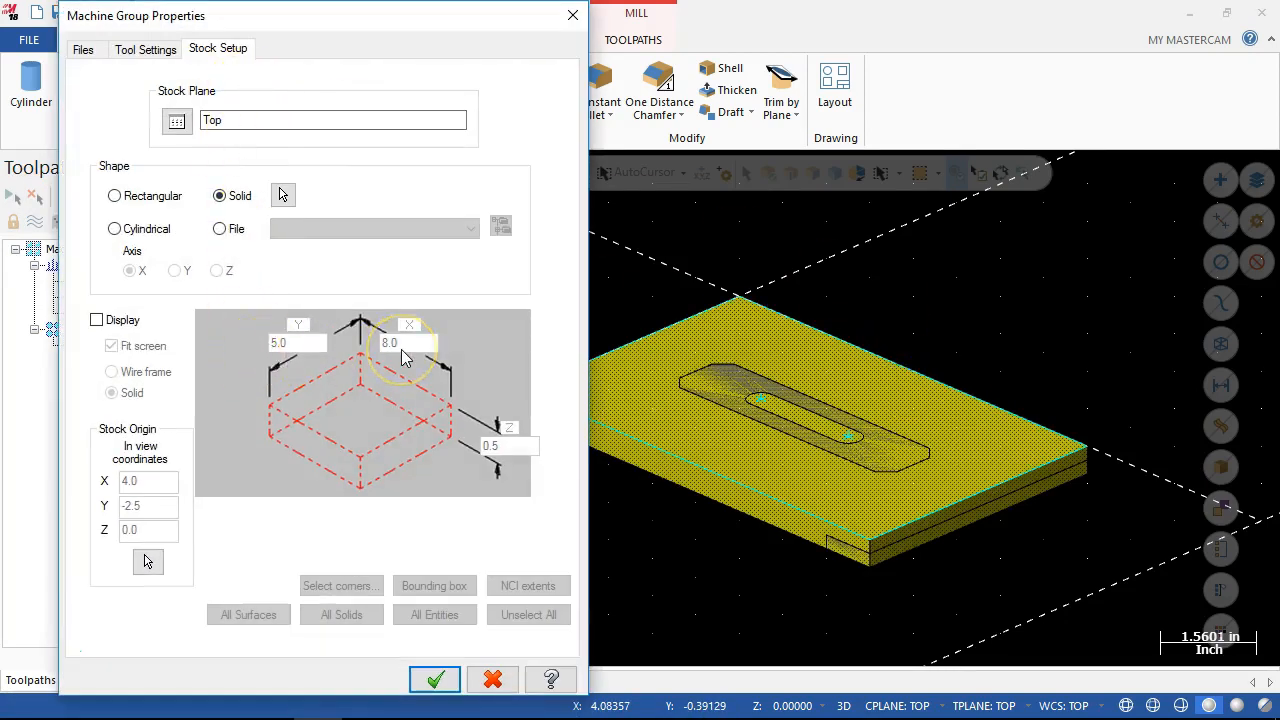
{"action": "left_click", "coordinate": [435, 679]}
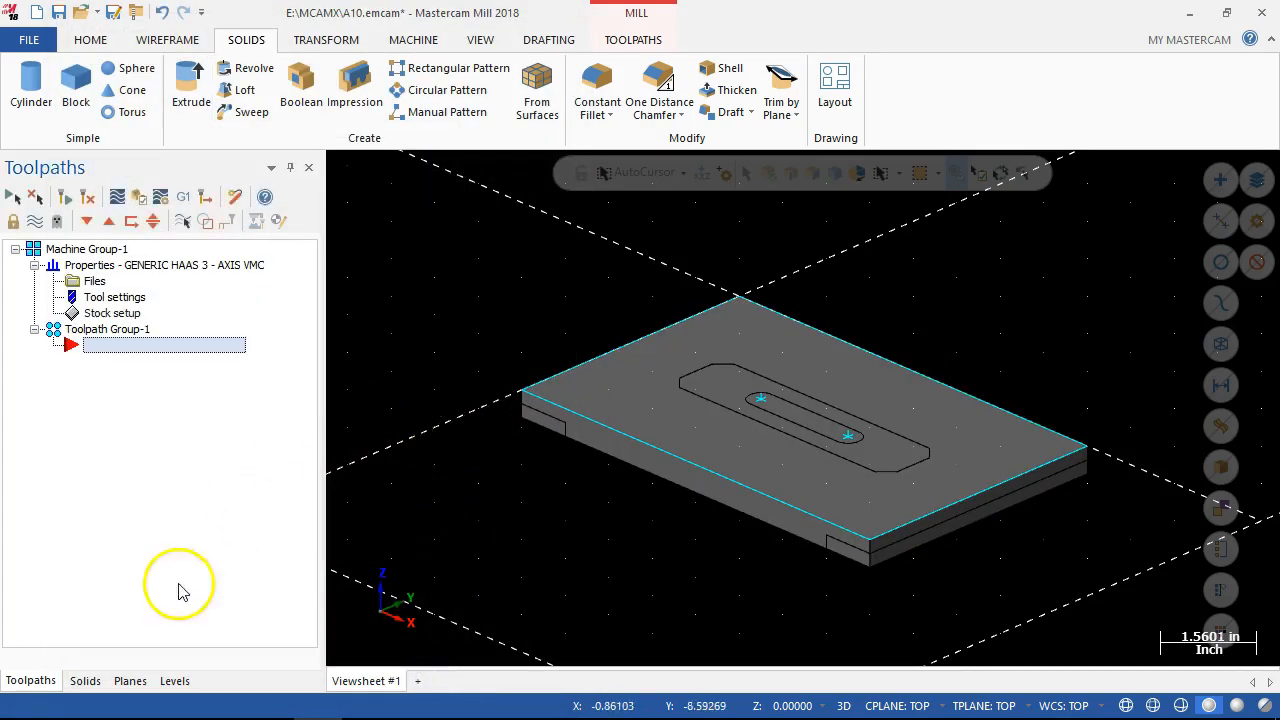
Expand the new block in the list of solids and examine the commands available for its Extrude operation and in the graphics view.
{"action": "left_click", "coordinate": [85, 680]}
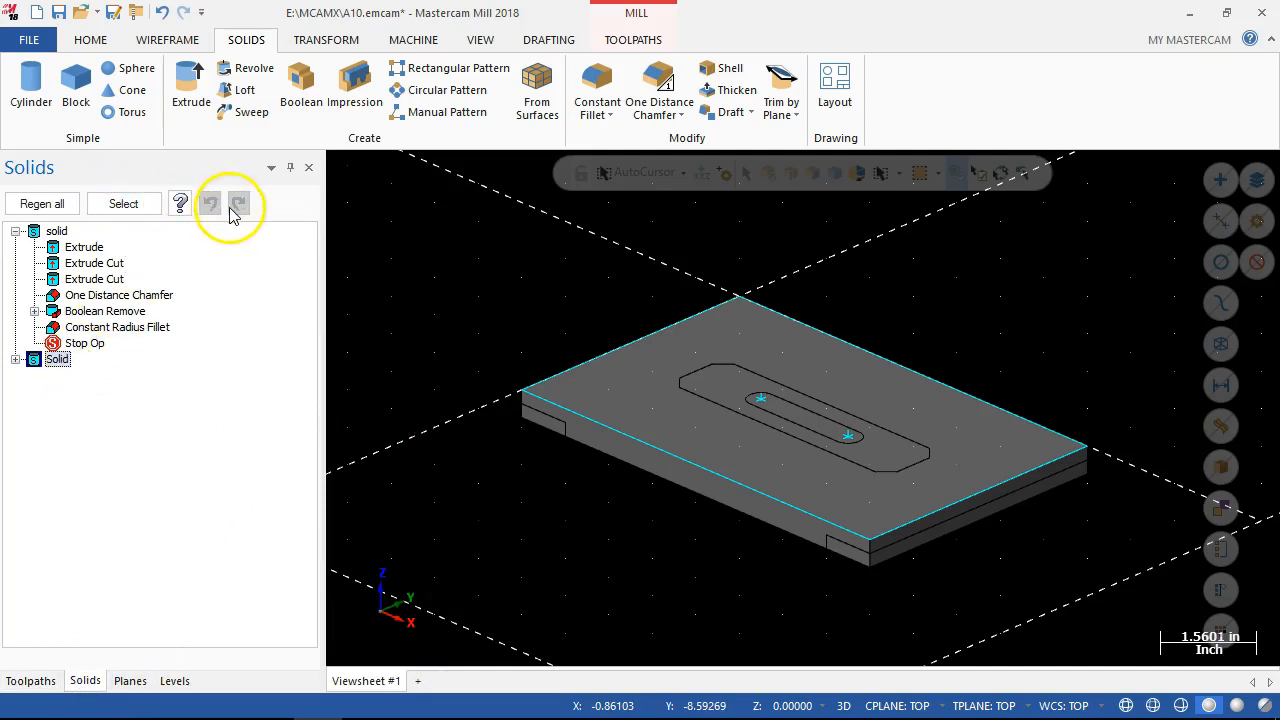
{"action": "left_click", "coordinate": [16, 360]}
{"action": "right_click", "coordinate": [86, 376]}
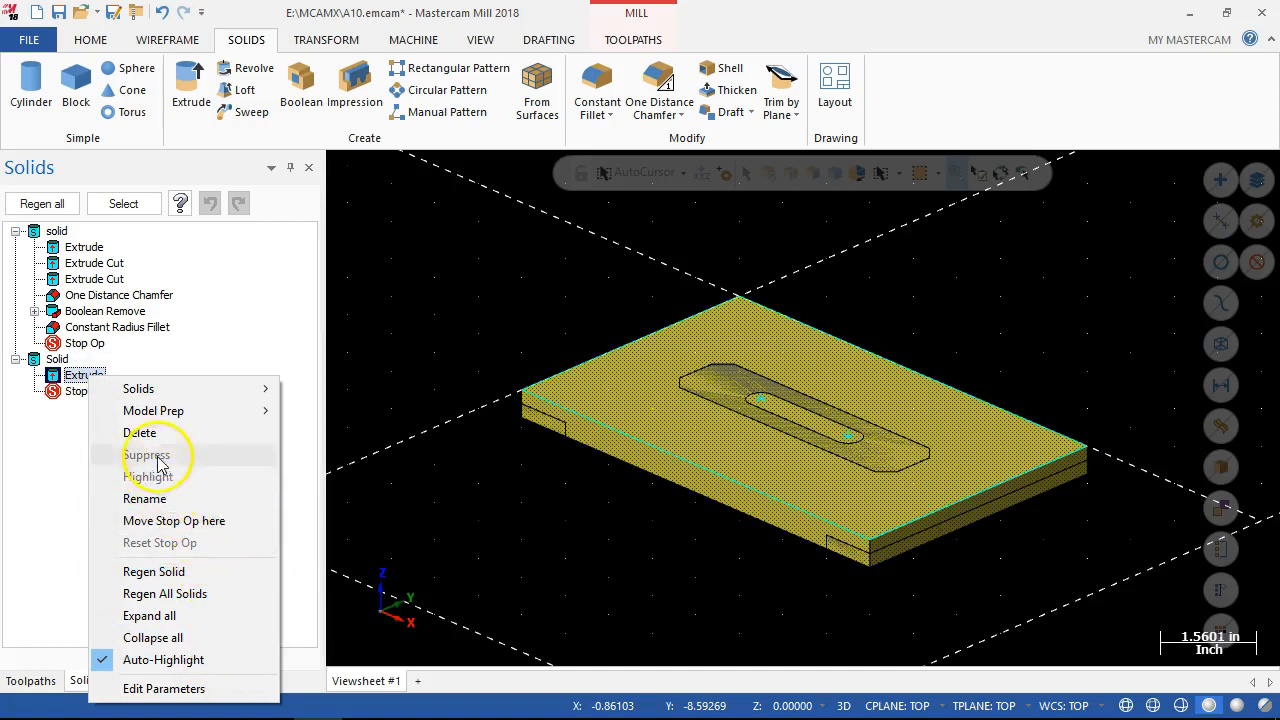
{"action": "mouse_move", "coordinate": [155, 418]}
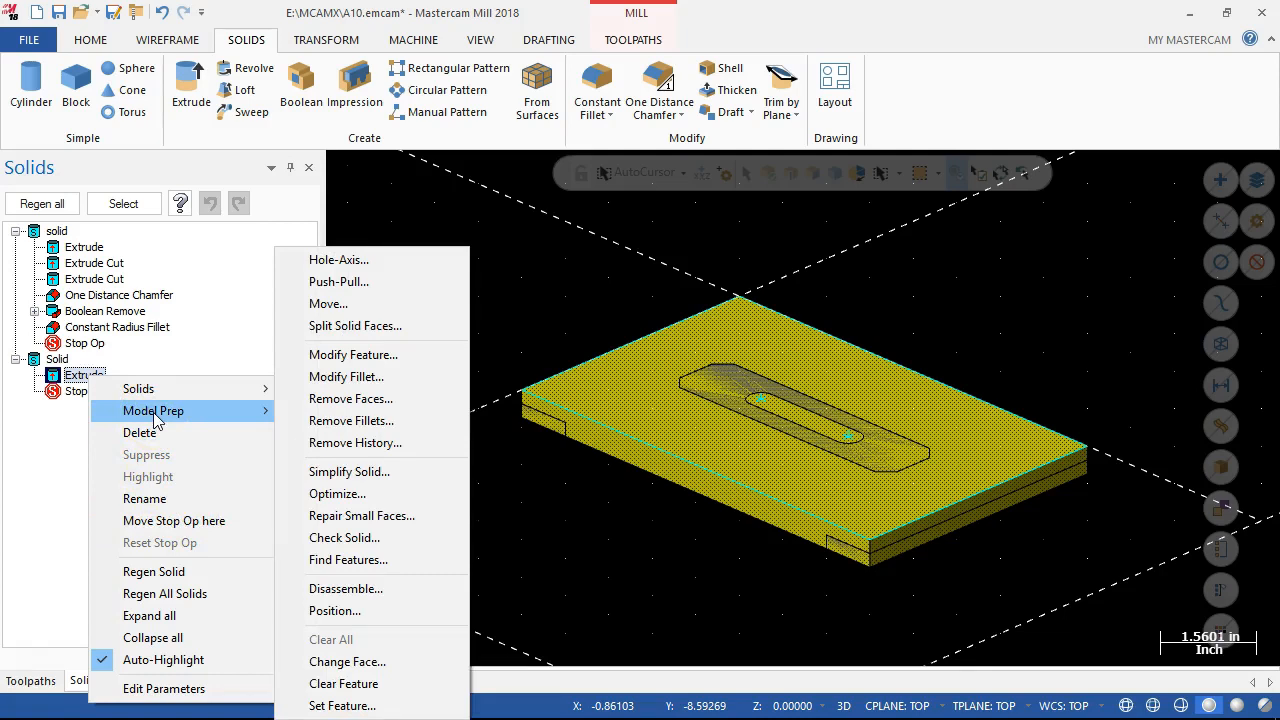
{"action": "left_click", "coordinate": [188, 392]}
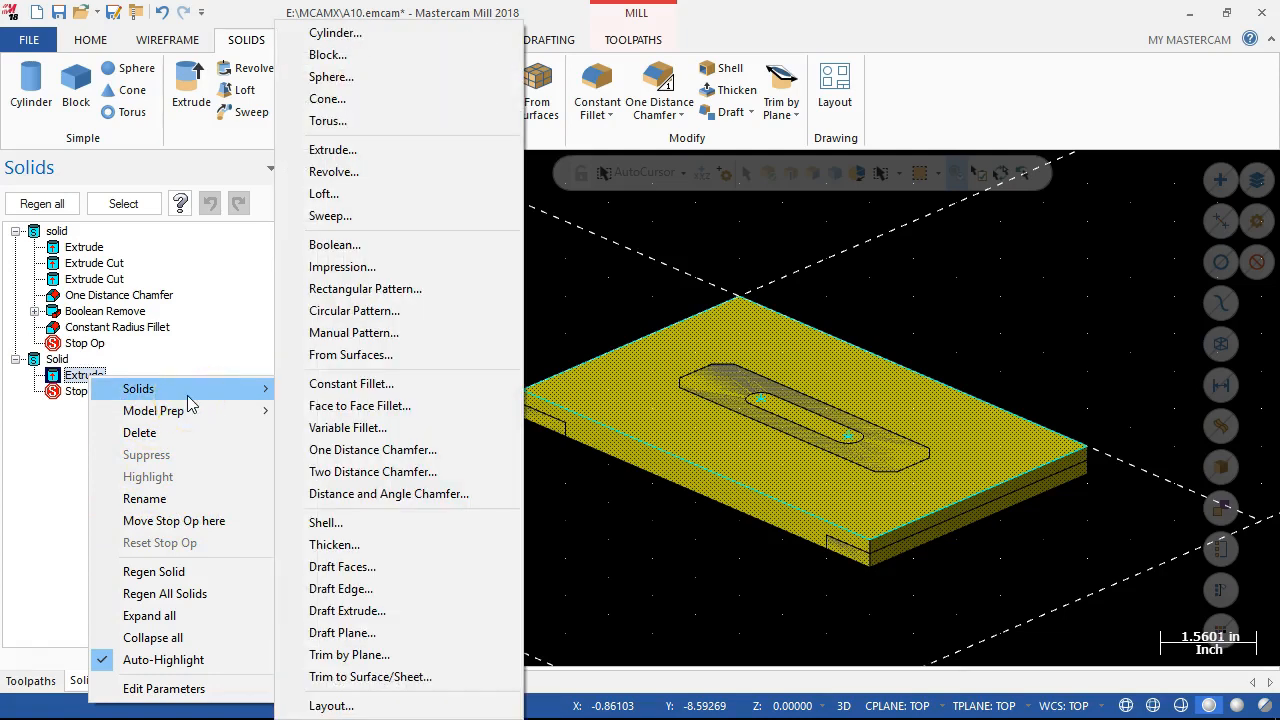
{"action": "left_click", "coordinate": [784, 30]}
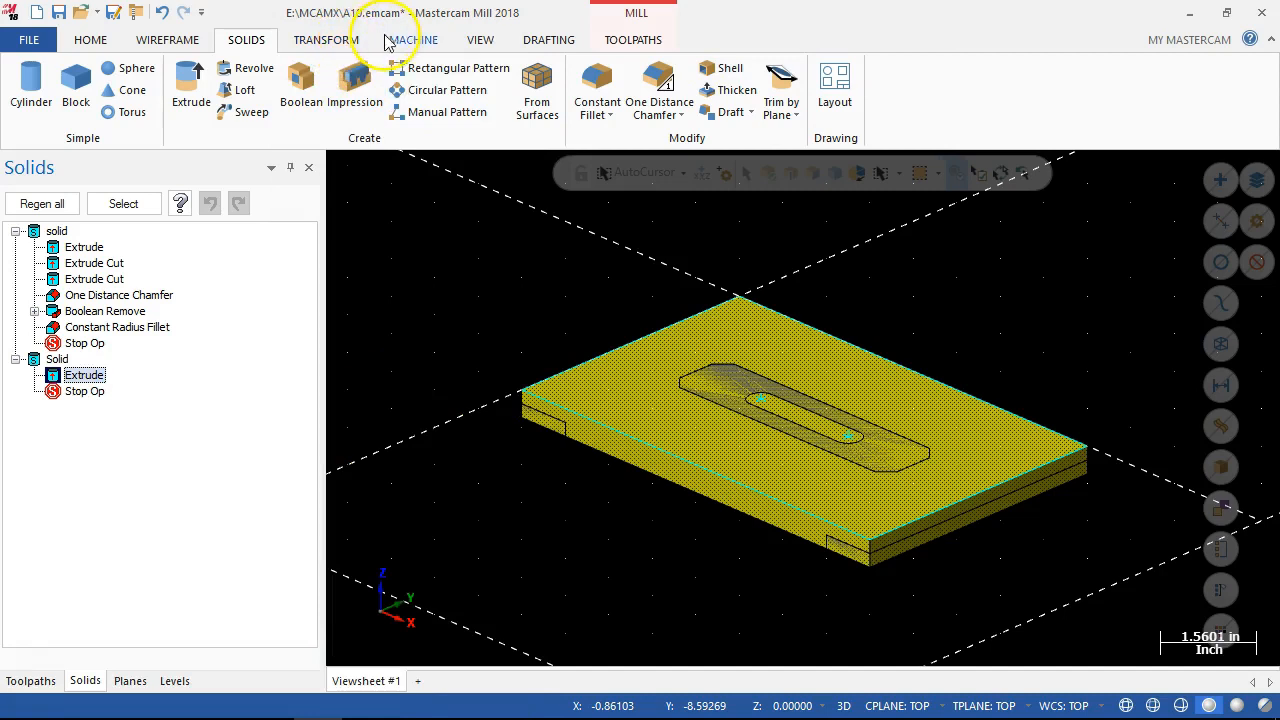
{"action": "left_click", "coordinate": [482, 38]}
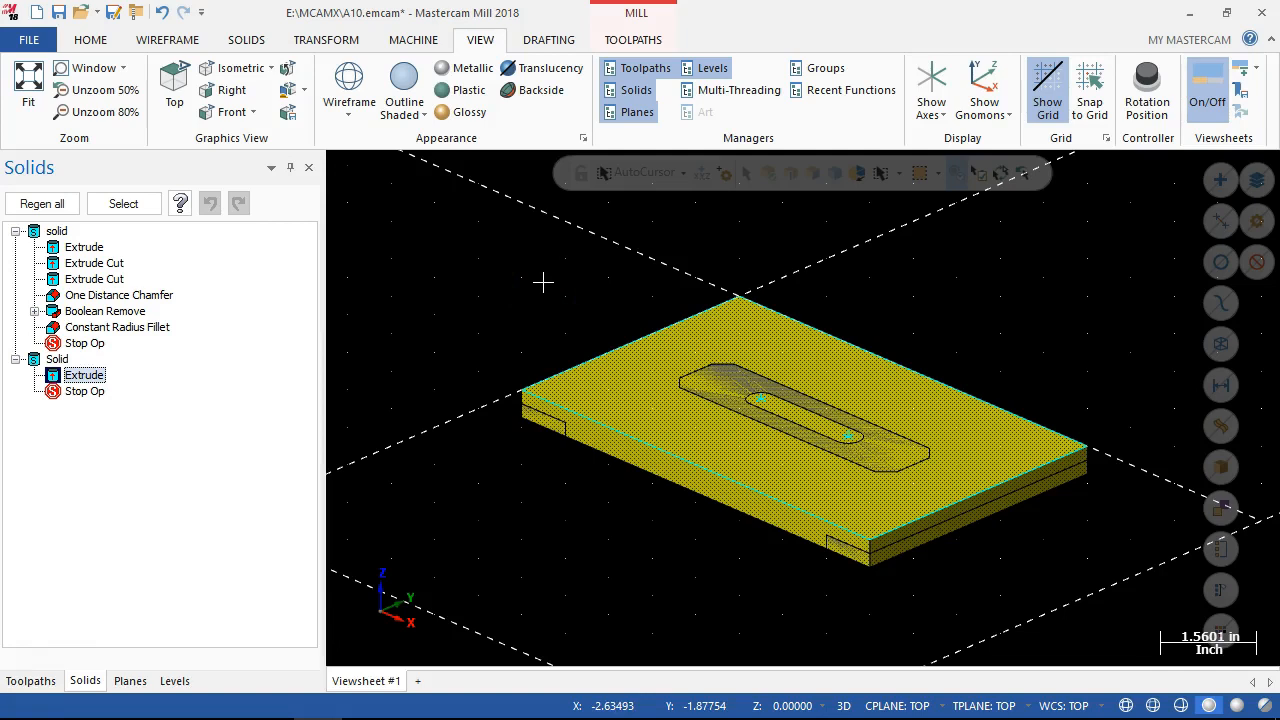
{"action": "left_click", "coordinate": [531, 251]}
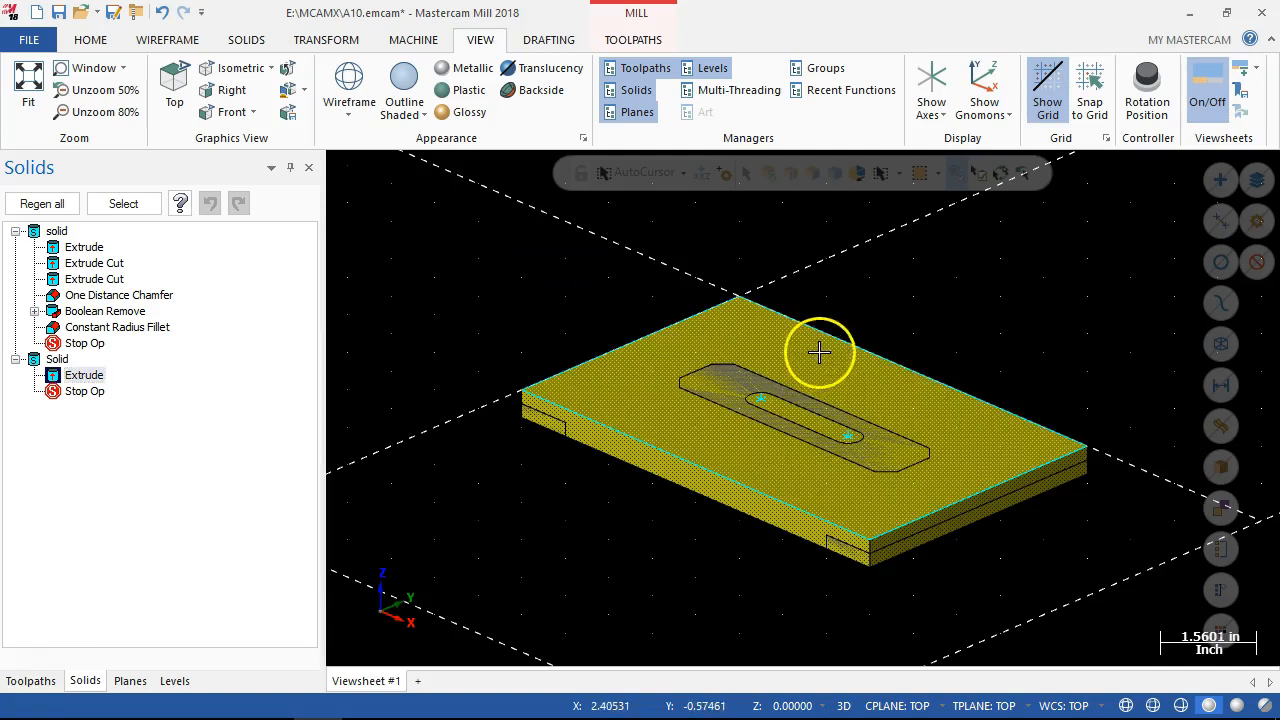
{"action": "right_click", "coordinate": [820, 355]}
{"action": "left_click", "coordinate": [746, 393]}
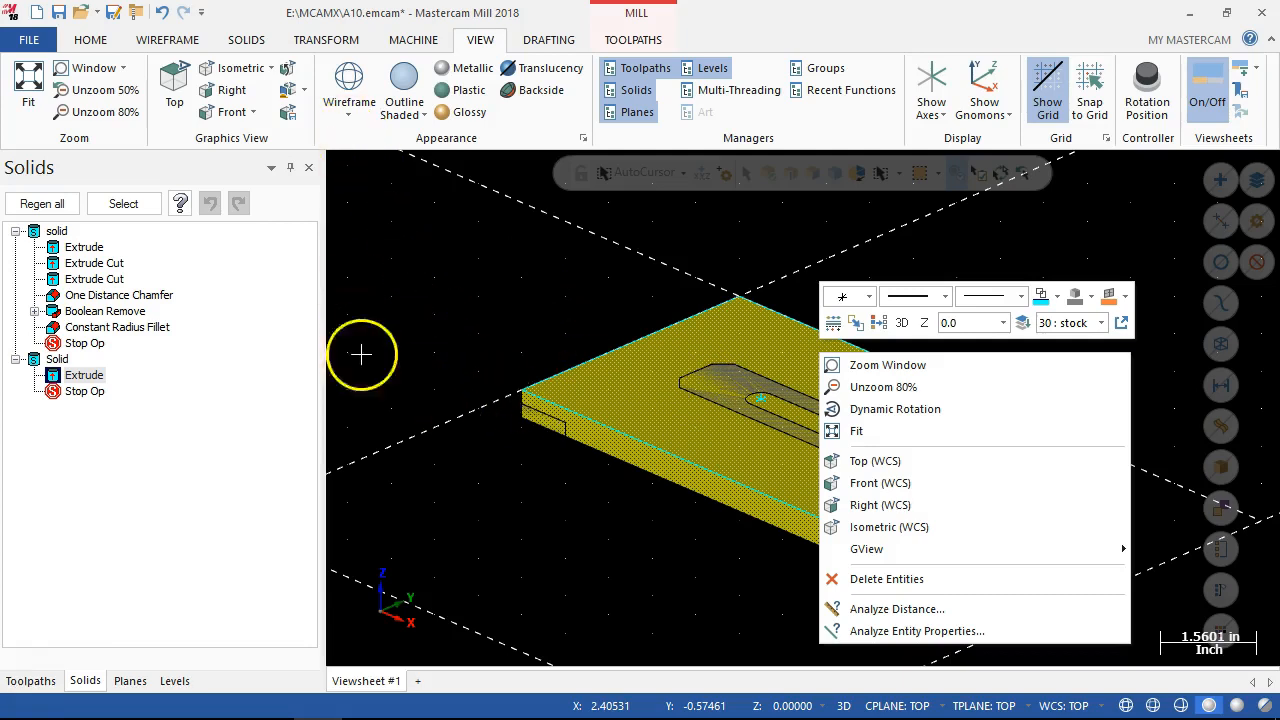
Delete the extruded stock block from the list of solids, keeping only the finished plate.
{"action": "left_click", "coordinate": [58, 360]}
{"action": "right_click", "coordinate": [58, 360]}
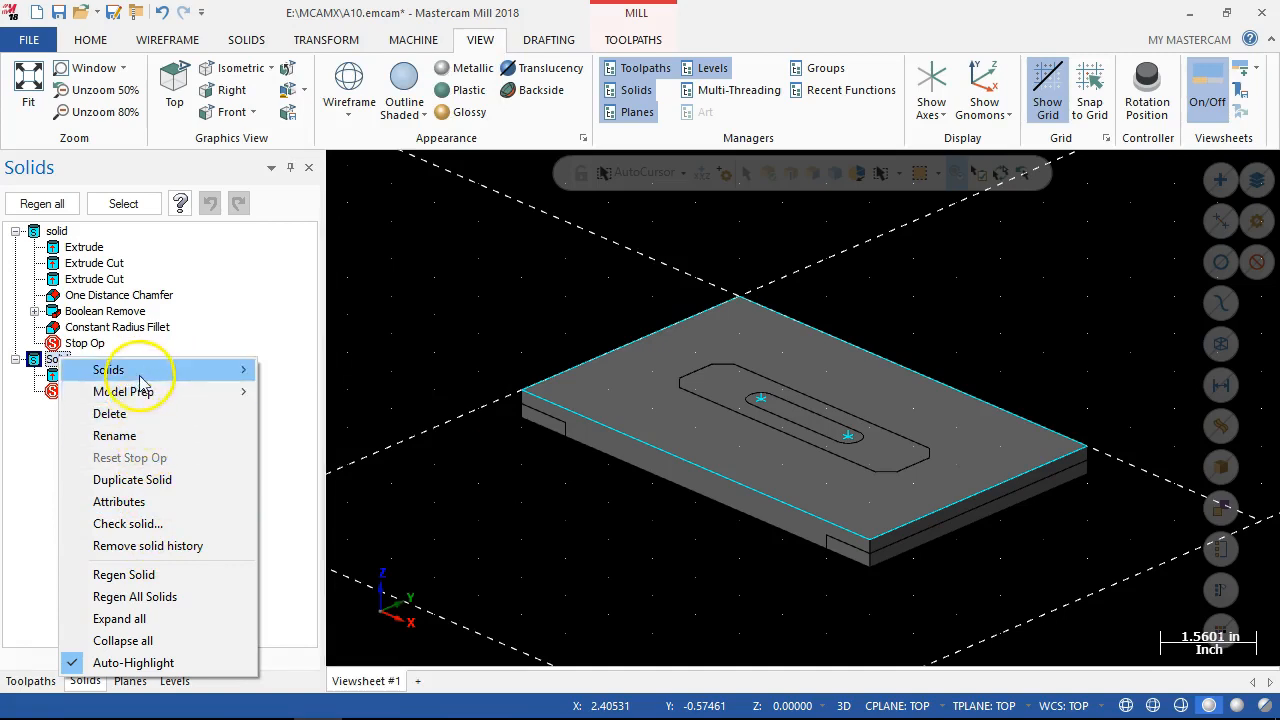
{"action": "mouse_move", "coordinate": [141, 374]}
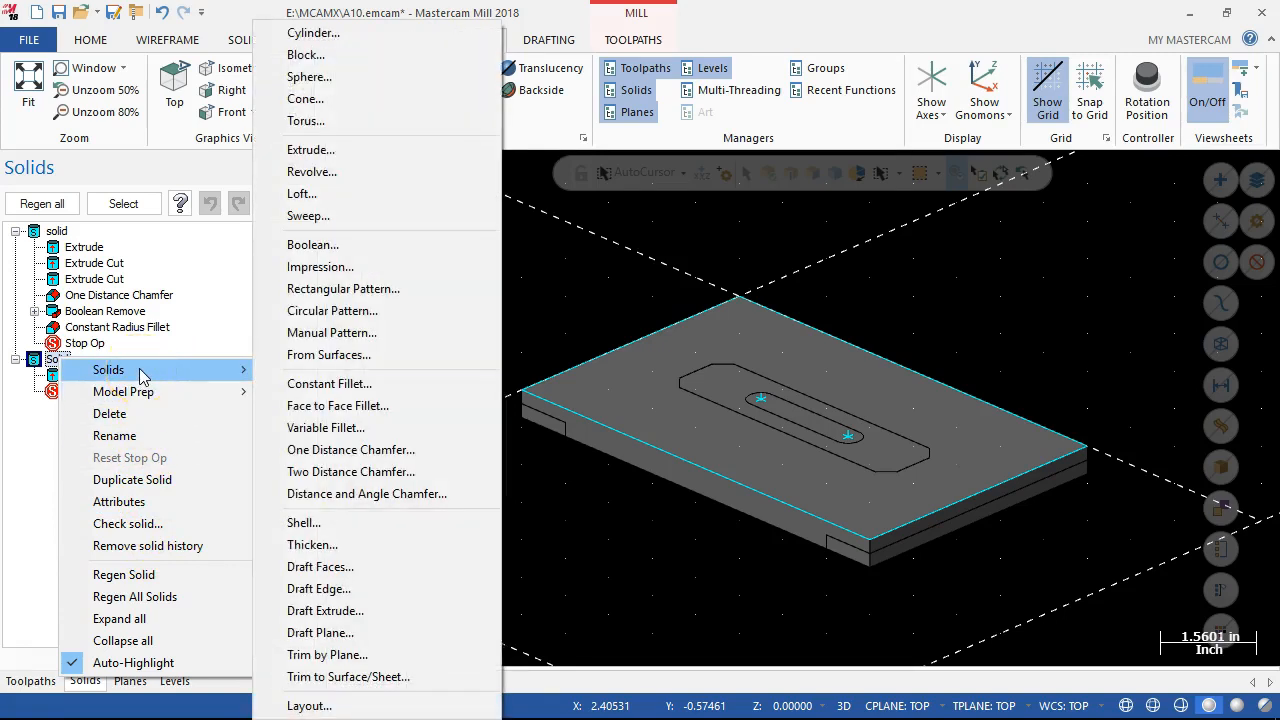
{"action": "left_click", "coordinate": [16, 360]}
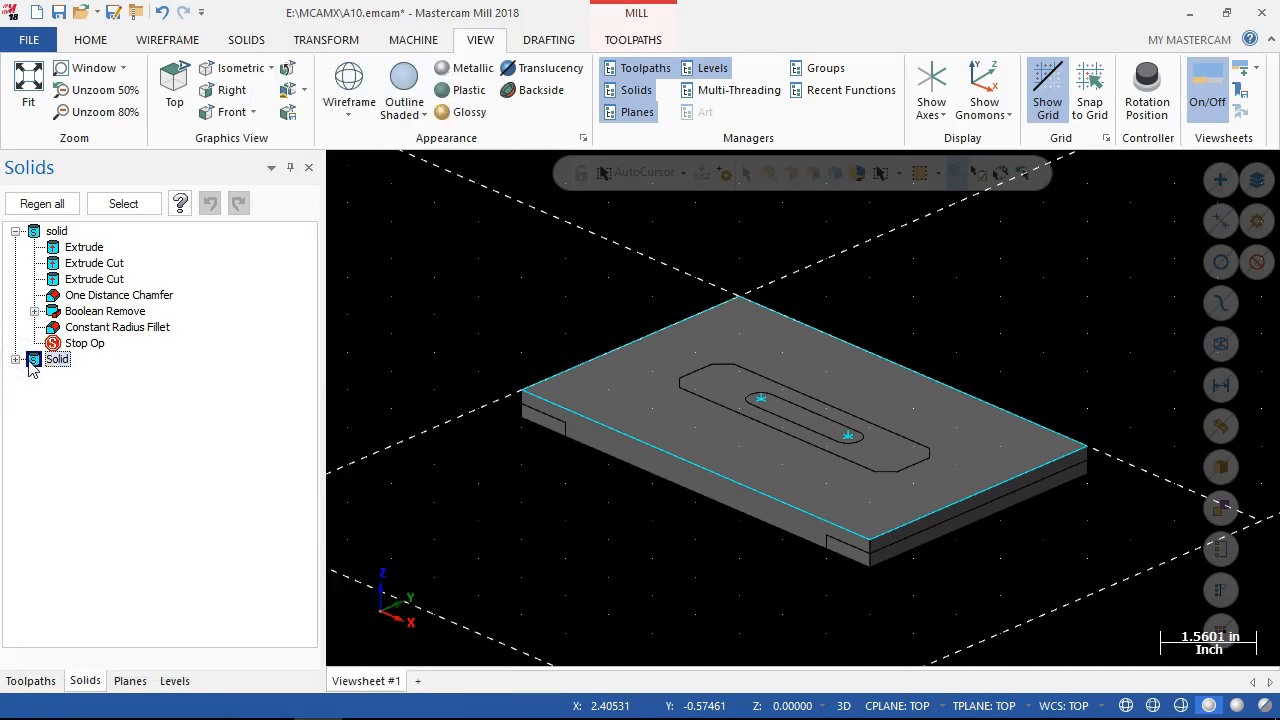
{"action": "right_click", "coordinate": [30, 362]}
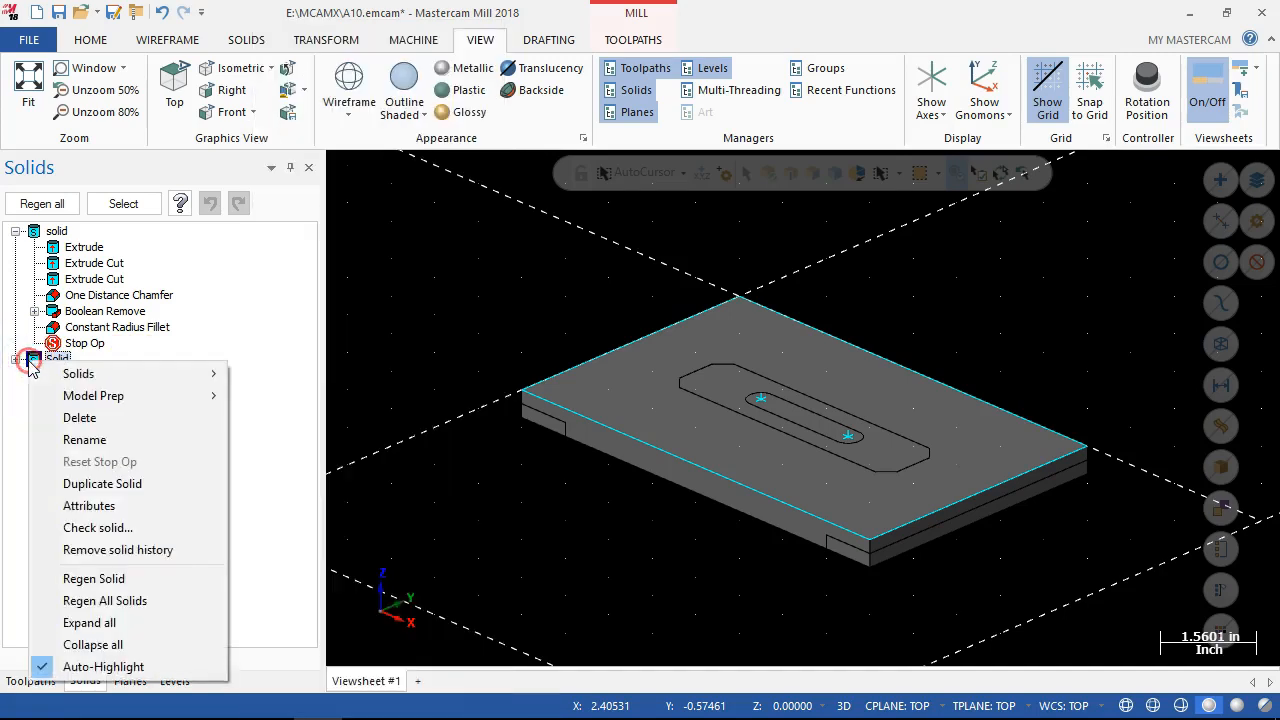
{"action": "left_click", "coordinate": [88, 426]}
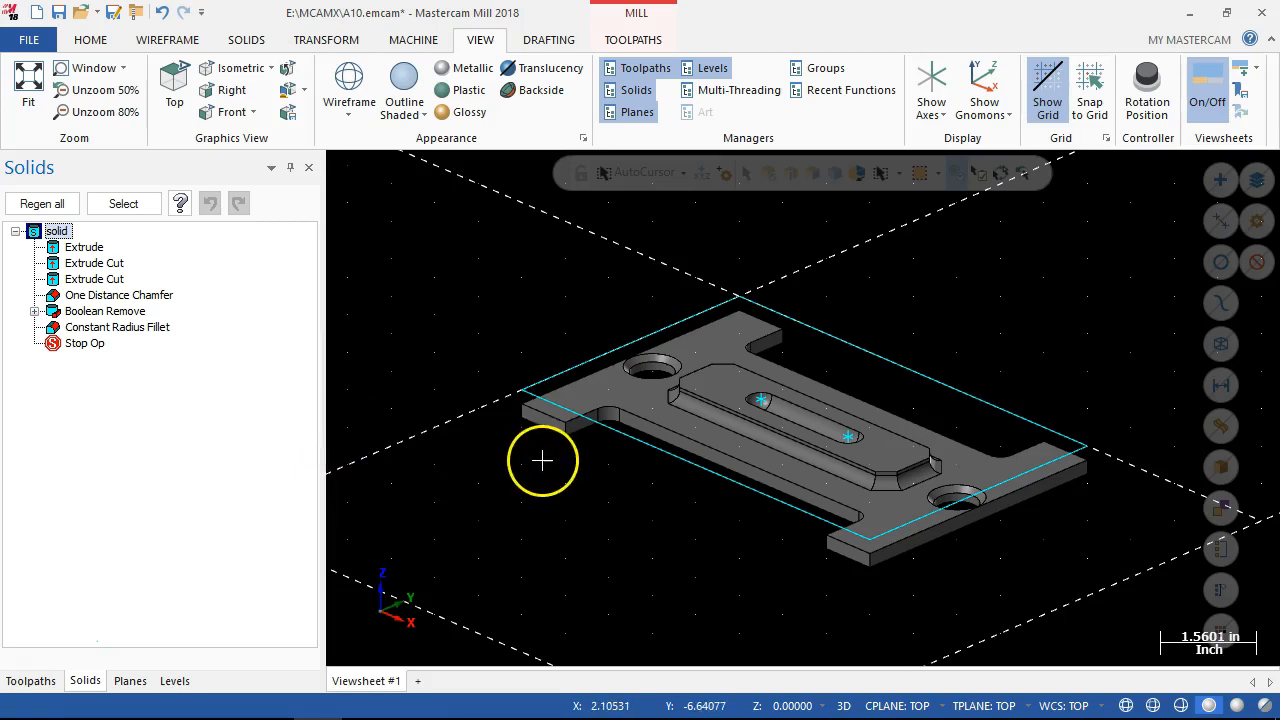
Return to the toolpath operations list and inspect the finished plate and its outer rectangle from different angles.
{"action": "left_click", "coordinate": [18, 688]}
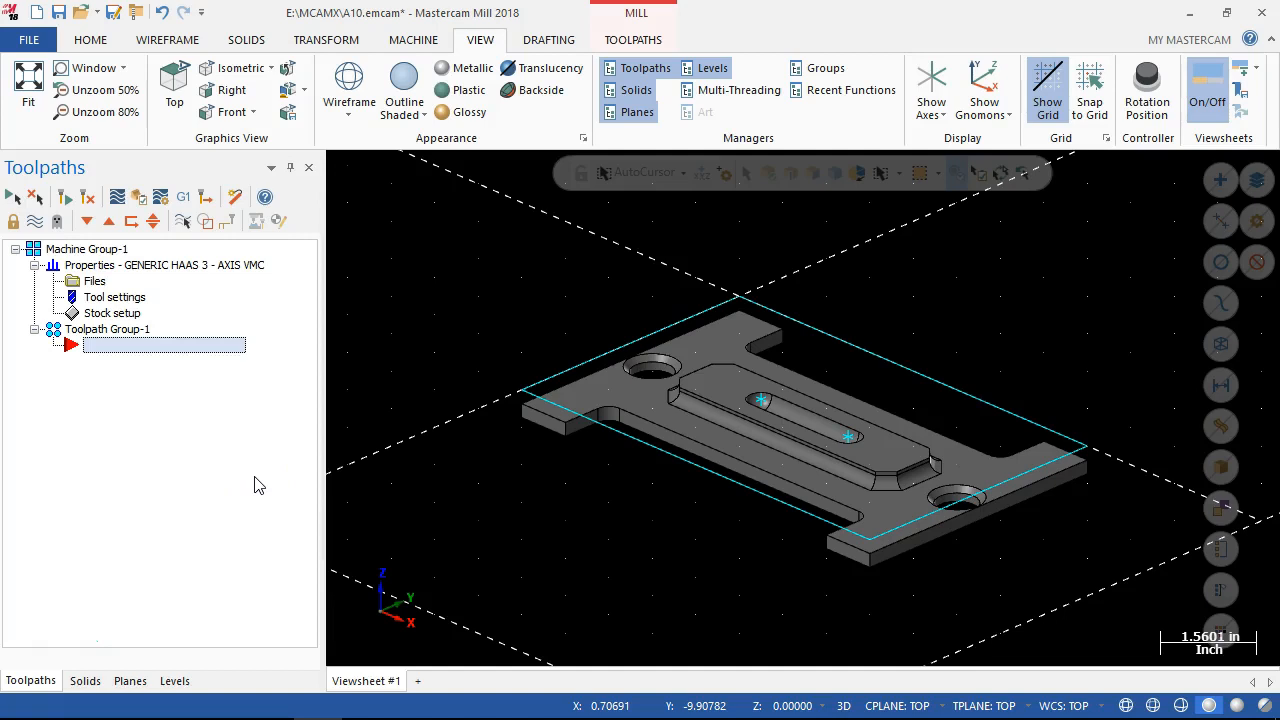
{"action": "mouse_move", "coordinate": [668, 452]}
{"action": "middle_mouse_down"}
{"action": "mouse_move", "coordinate": [694, 460]}
{"action": "mouse_move", "coordinate": [687, 489]}
{"action": "mouse_move", "coordinate": [689, 465]}
{"action": "middle_mouse_up"}
{"action": "scroll", "coordinate": [745, 251], "scroll_direction": "up", "scroll_amount": 1}
{"action": "scroll", "coordinate": [745, 251], "scroll_direction": "down", "scroll_amount": 1}
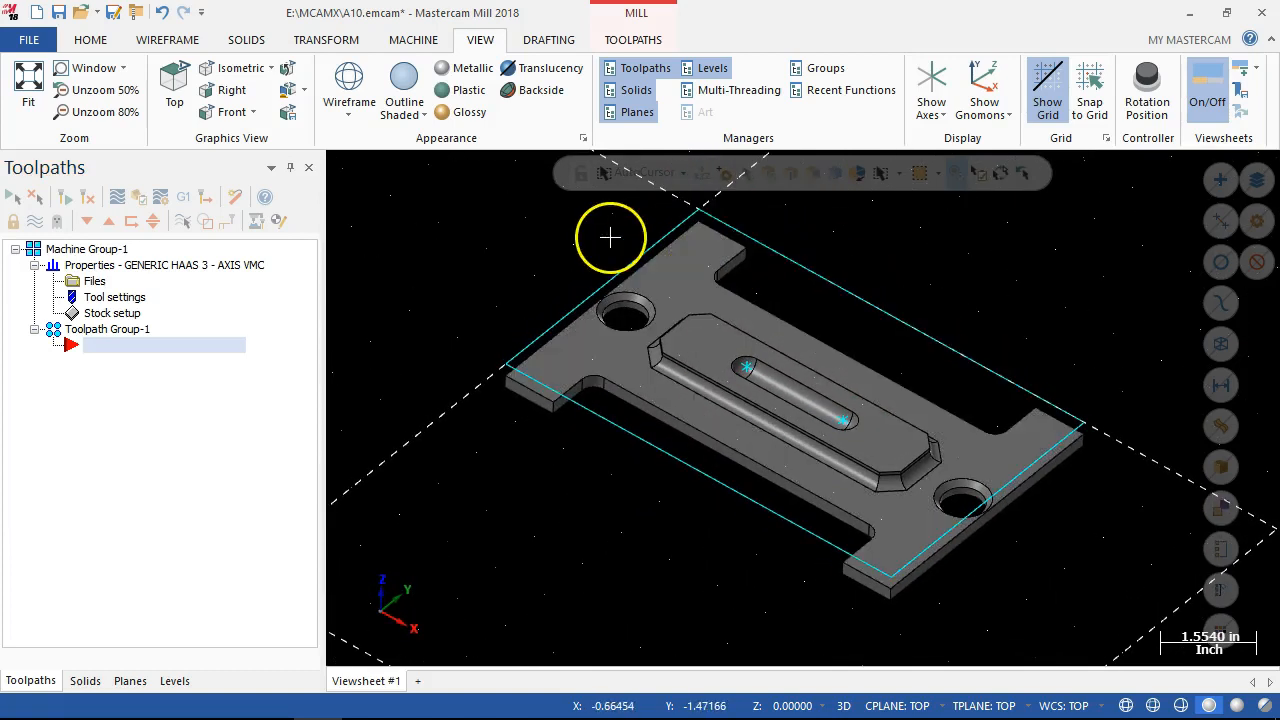
{"action": "middle_click_drag", "start_coordinate": [608, 236], "coordinate": [606, 228]}
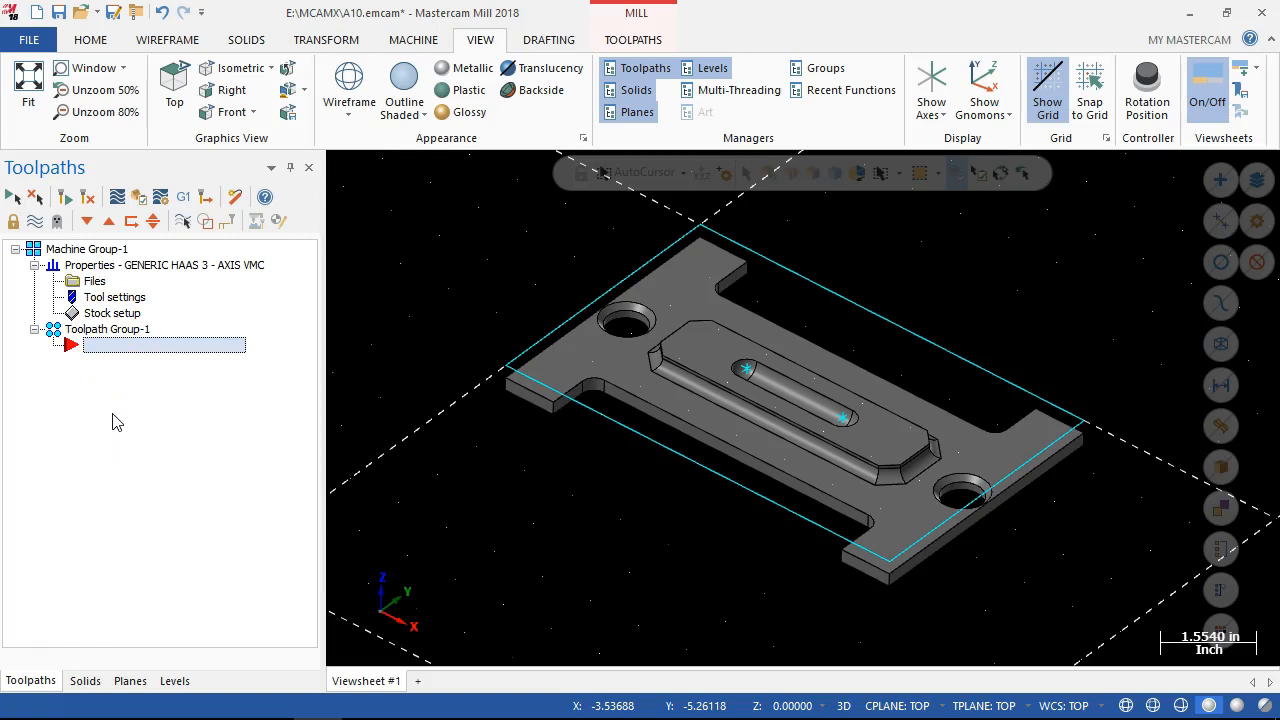
{"action": "left_click", "coordinate": [117, 375]}
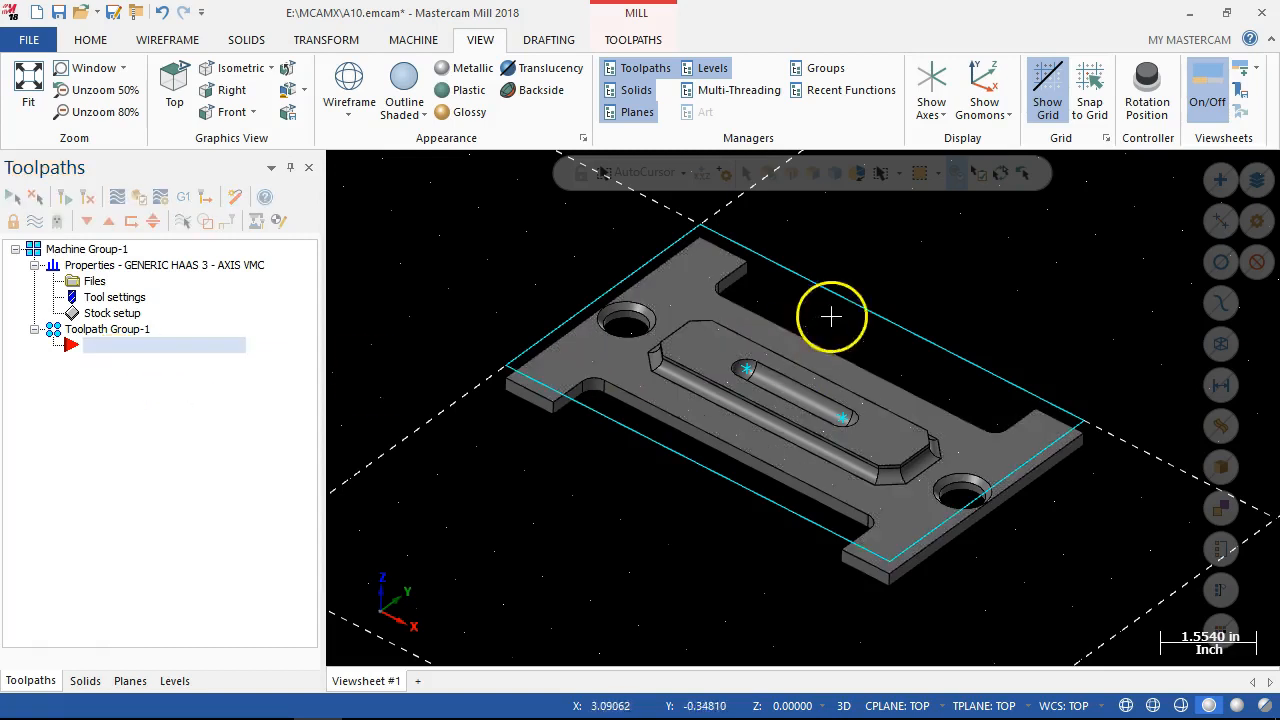
{"action": "left_click", "coordinate": [862, 540]}
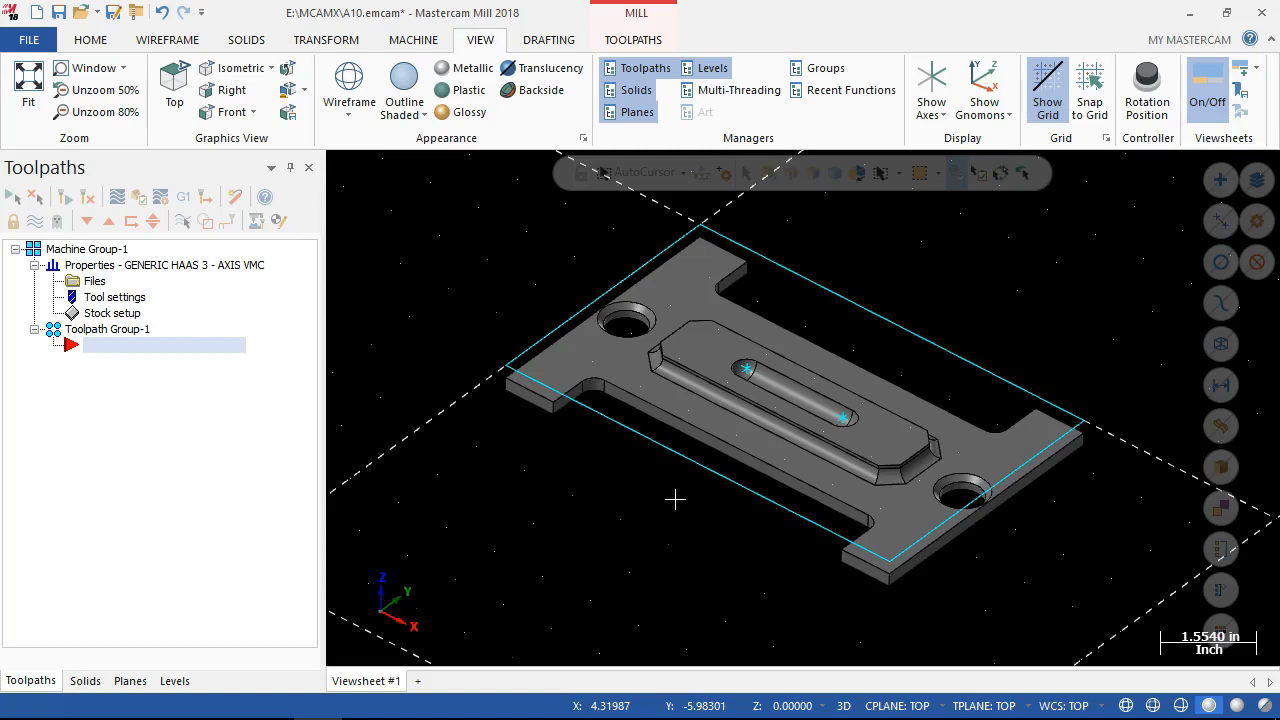
{"action": "middle_click_drag", "start_coordinate": [461, 253], "coordinate": [460, 242]}
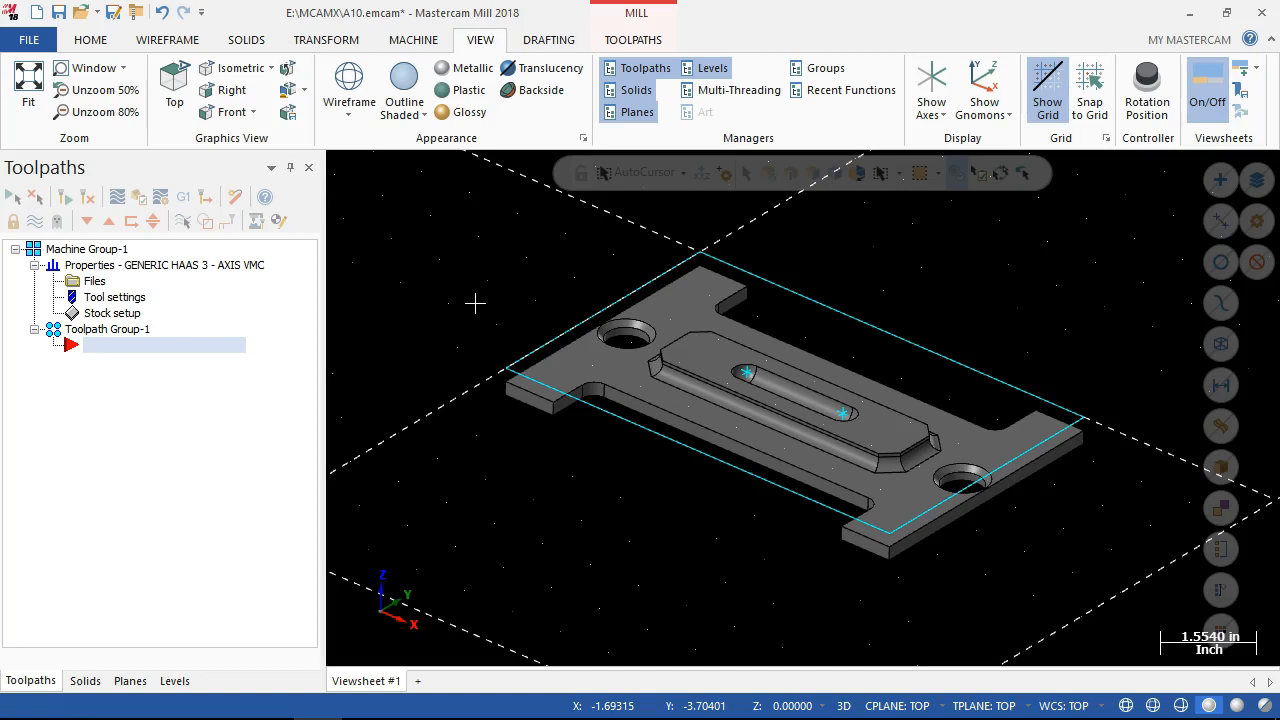
Look through the mill toolpath types for Toolpath Group-1 and start a Face toolpath.
{"action": "right_click", "coordinate": [118, 347]}
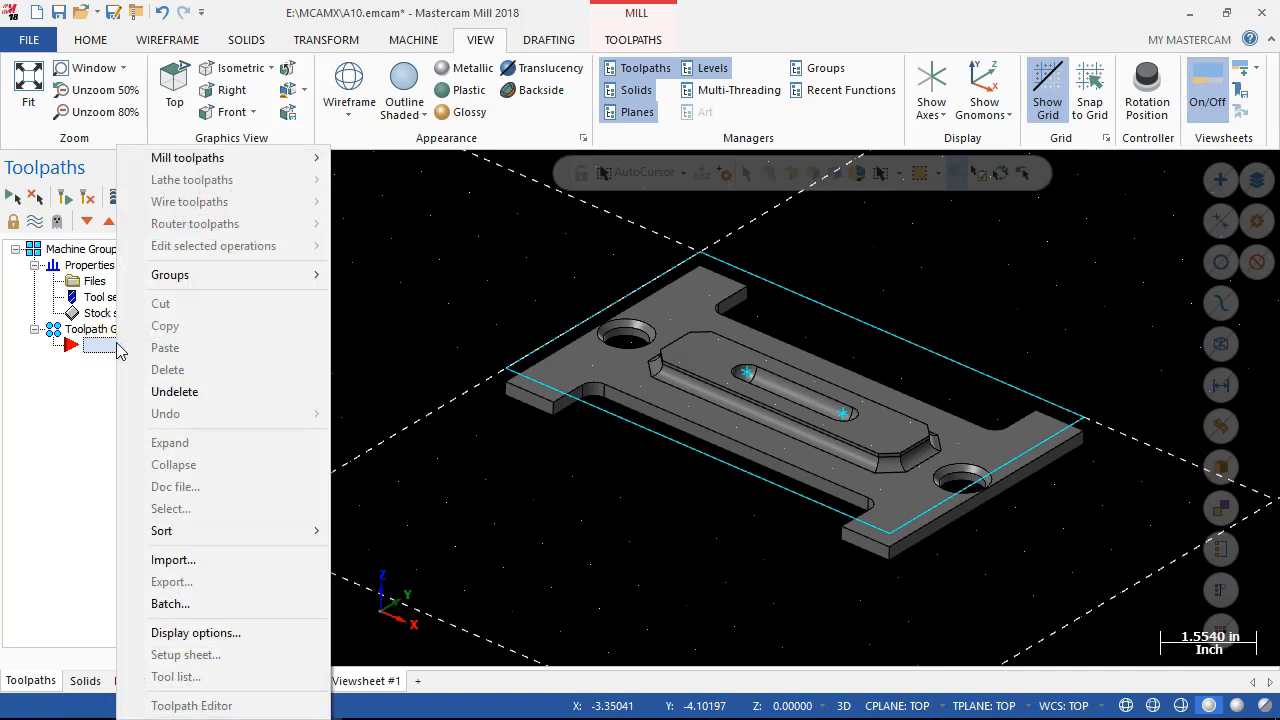
{"action": "left_click", "coordinate": [190, 160]}
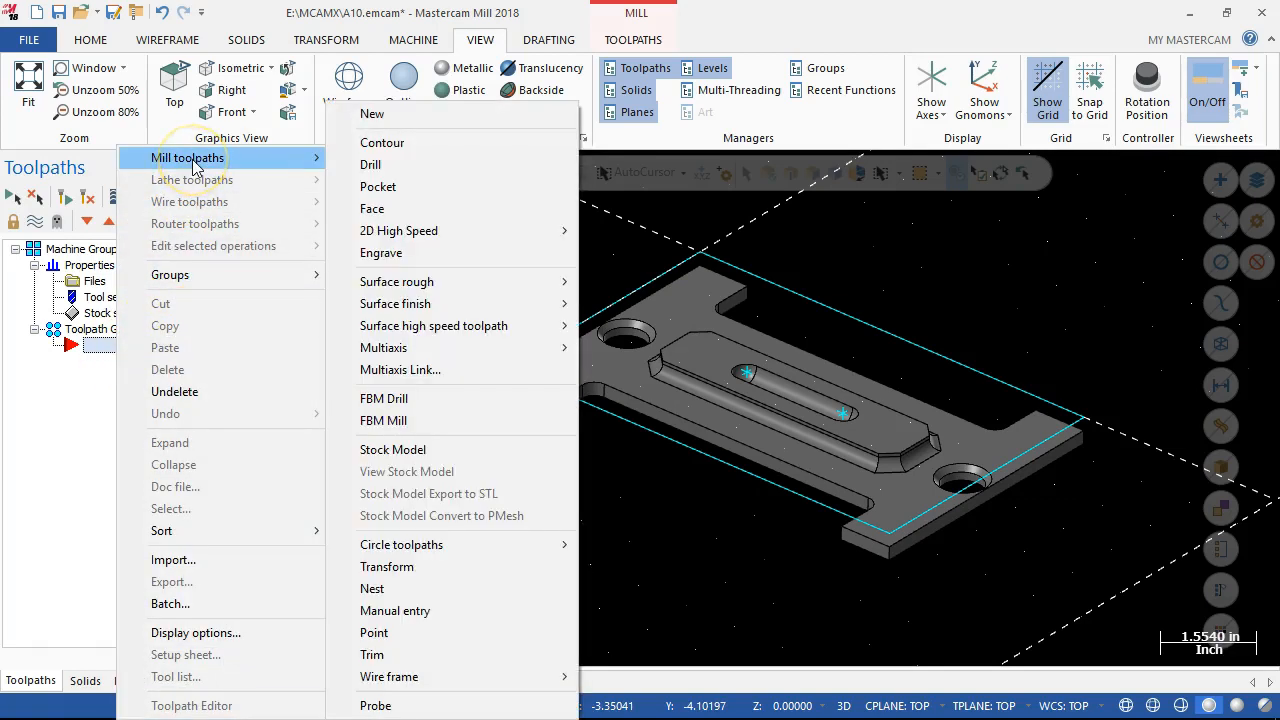
{"action": "left_click", "coordinate": [415, 238]}
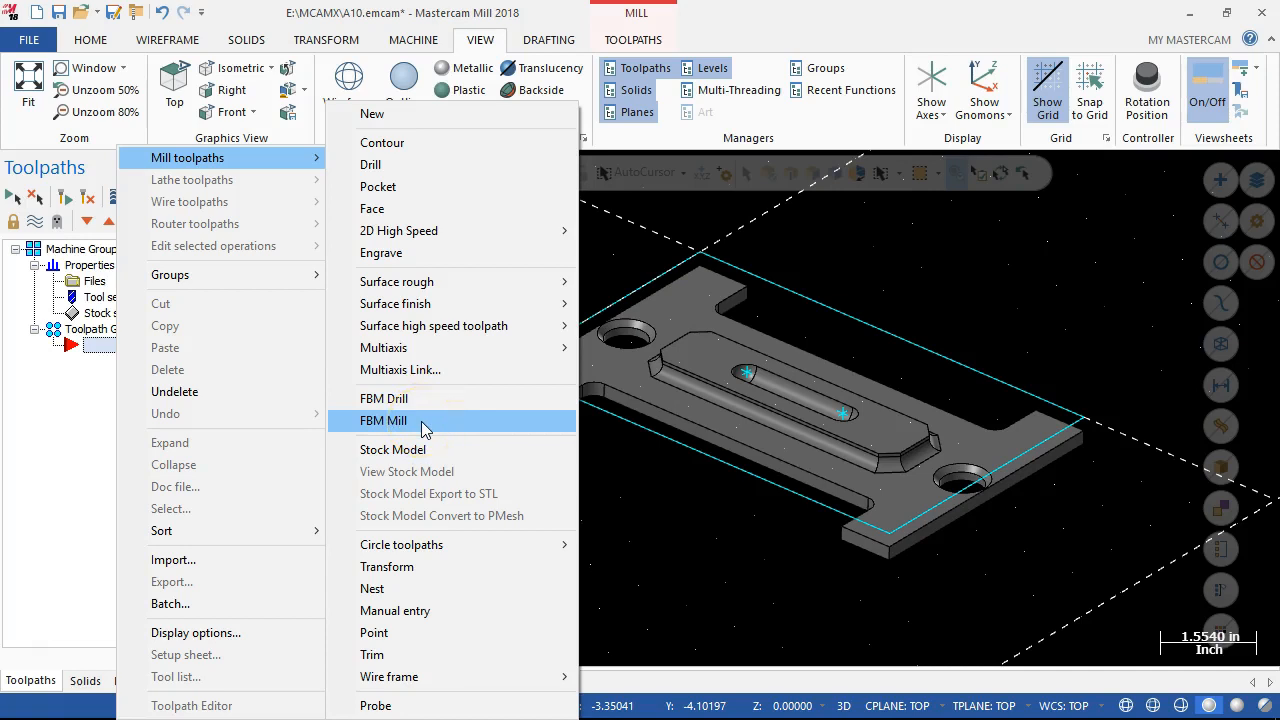
{"action": "left_click", "coordinate": [395, 305]}
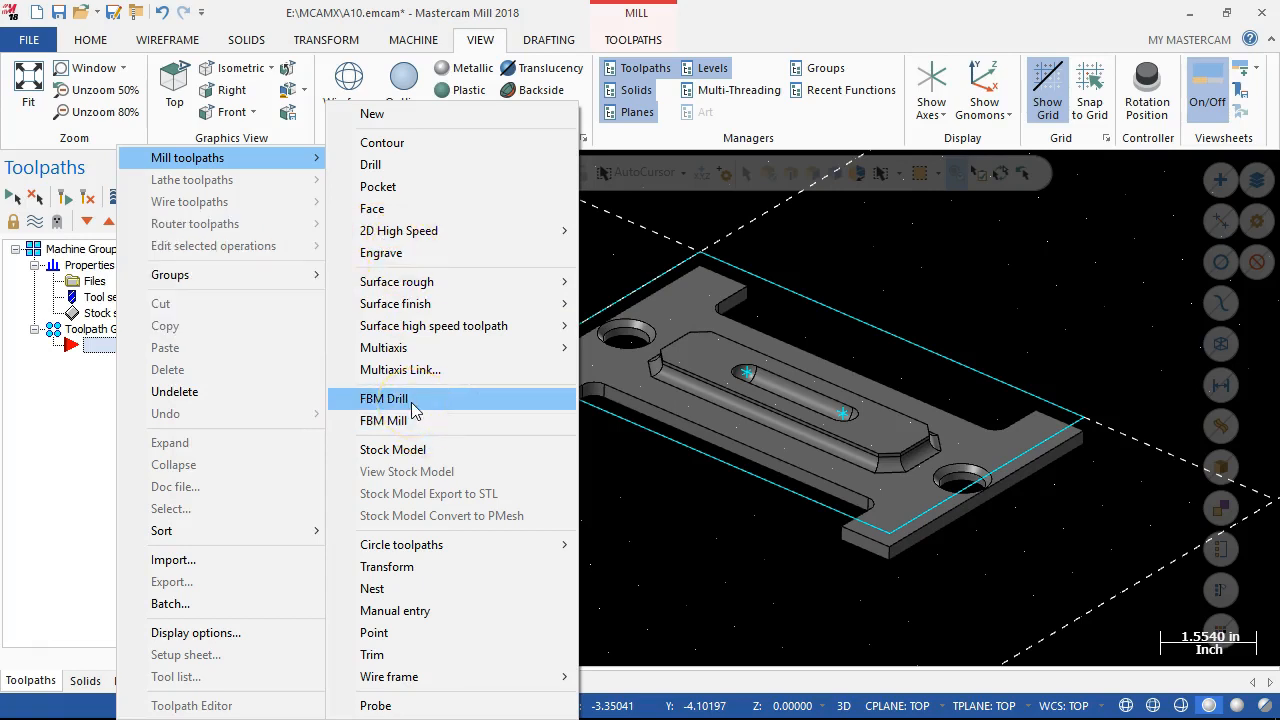
{"action": "left_click", "coordinate": [415, 240]}
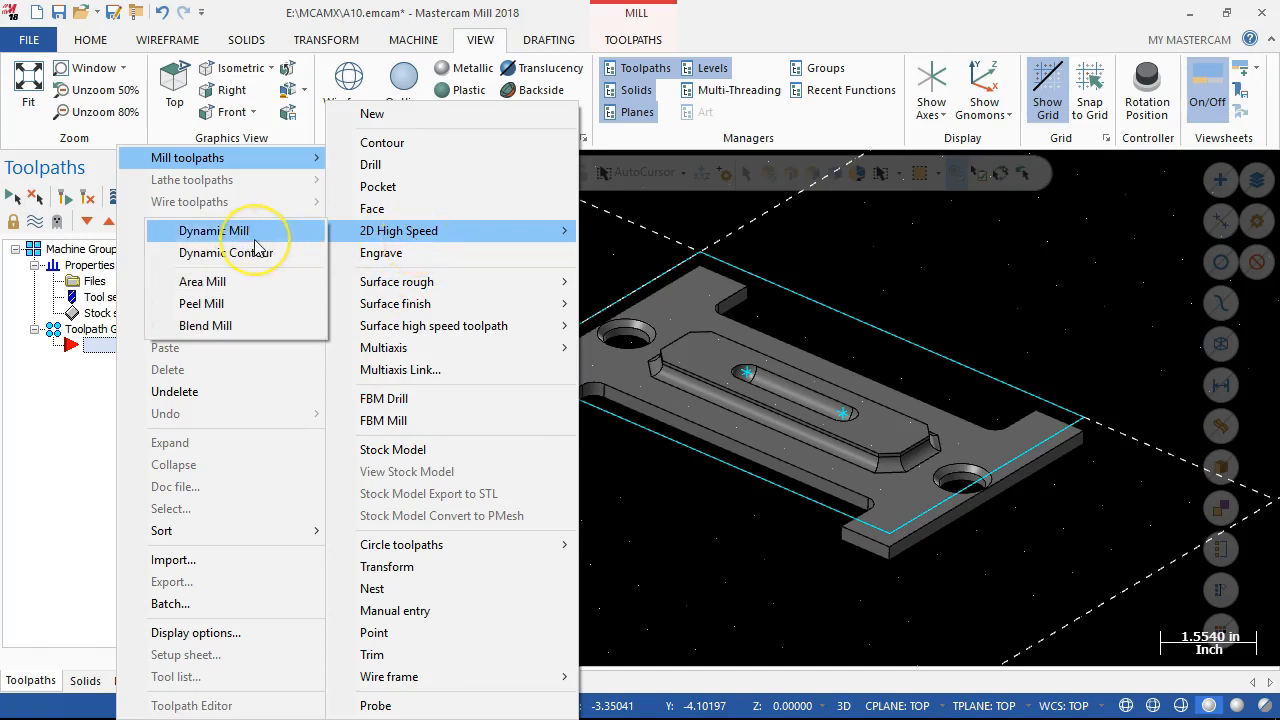
{"action": "left_click", "coordinate": [383, 214]}
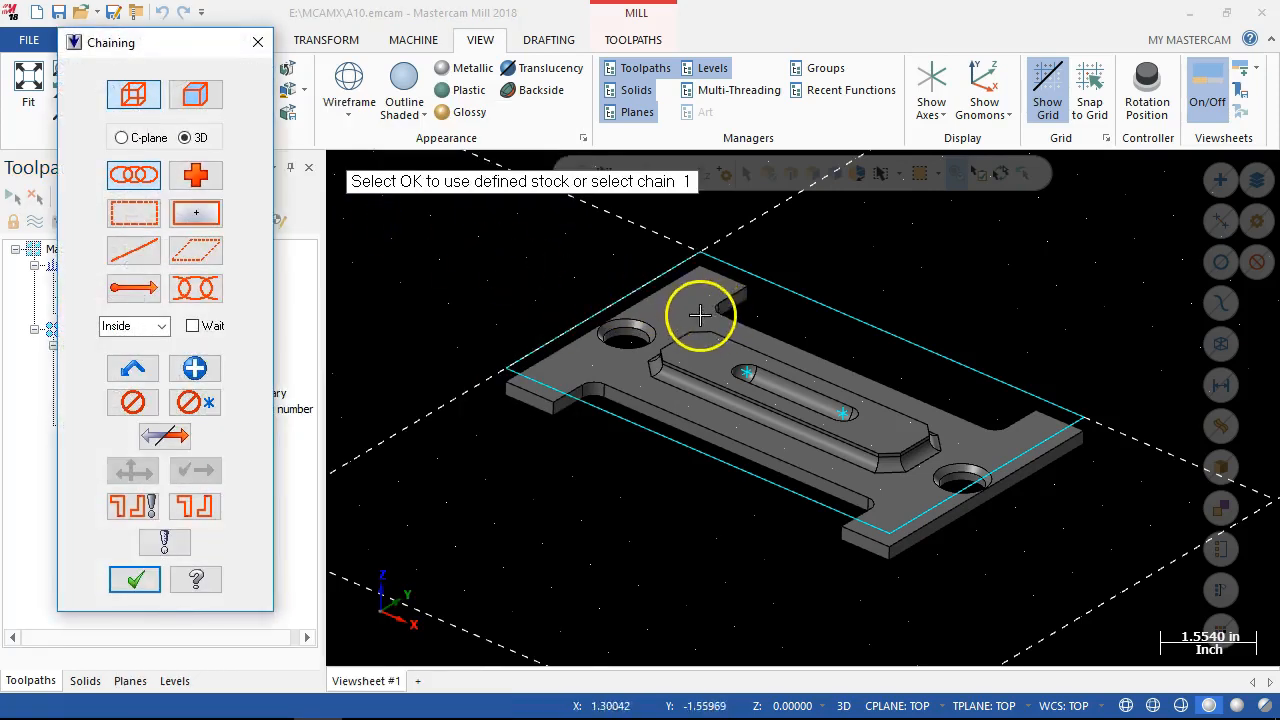
Use solid chaining to select the outer edge loop of the raised central pad's top face as the facing geometry.
{"action": "left_click", "coordinate": [690, 358]}
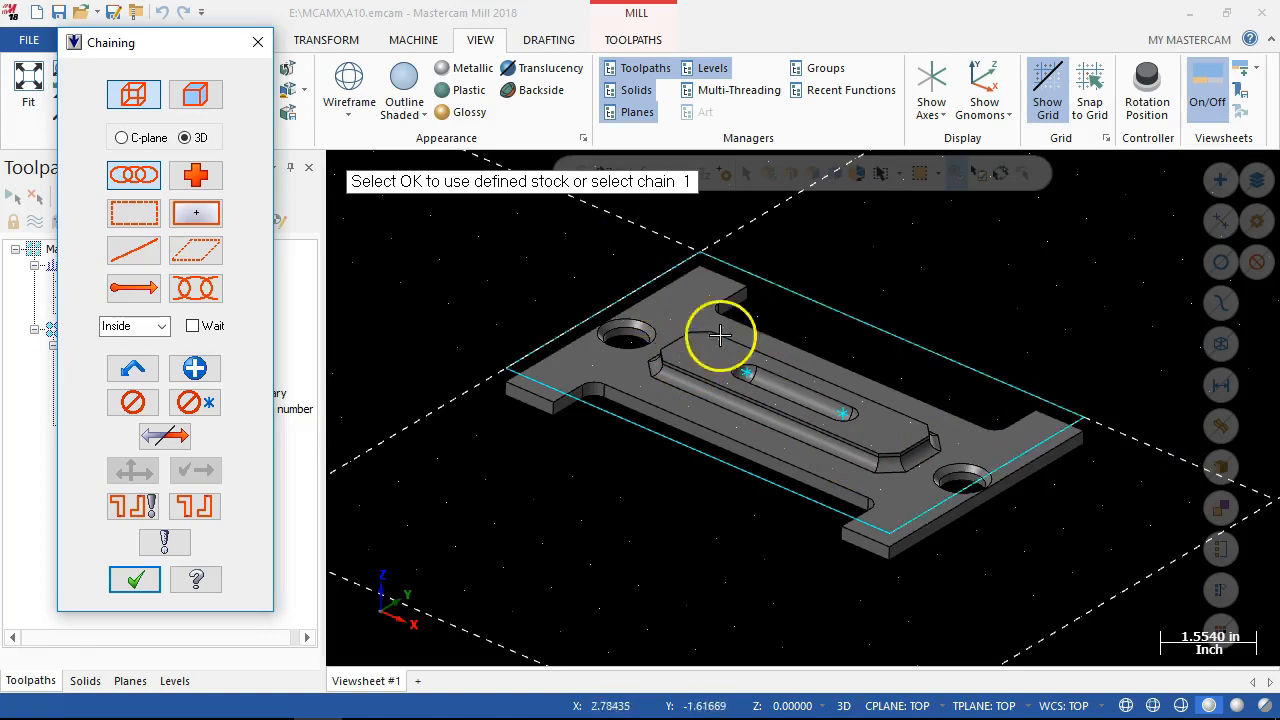
{"action": "scroll", "coordinate": [814, 457], "scroll_direction": "up", "scroll_amount": 4}
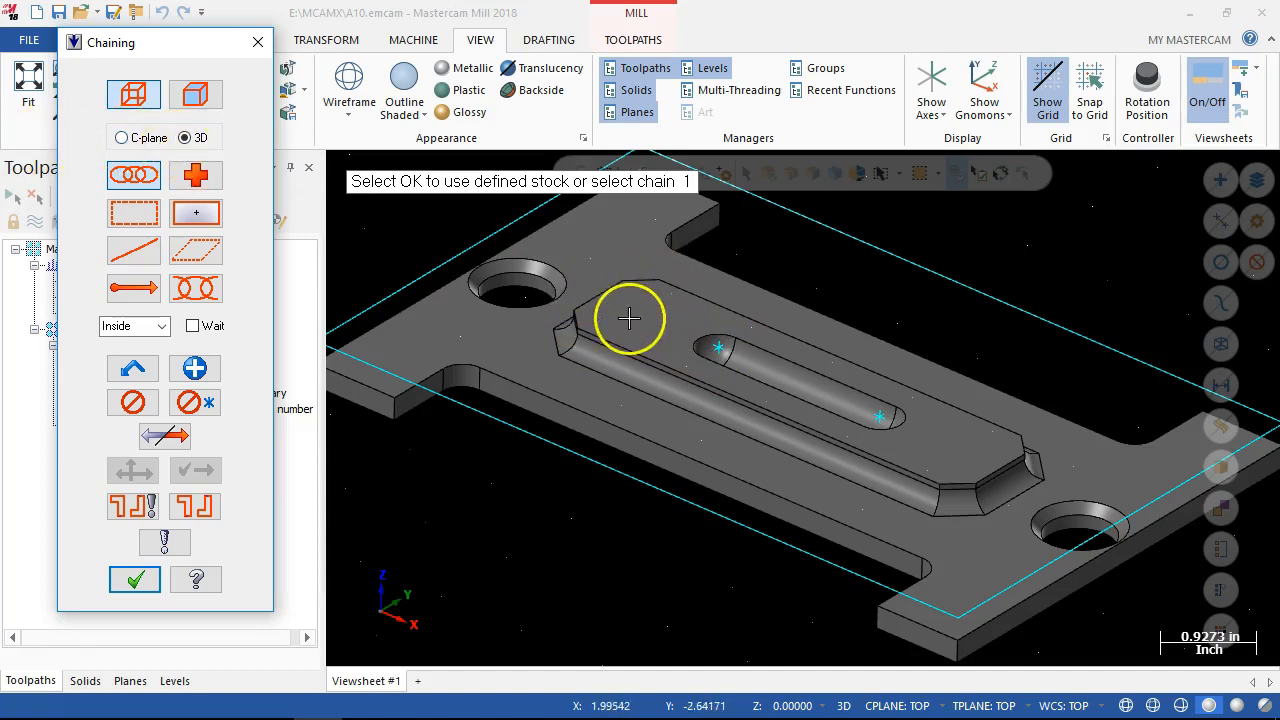
{"action": "left_click", "coordinate": [195, 95]}
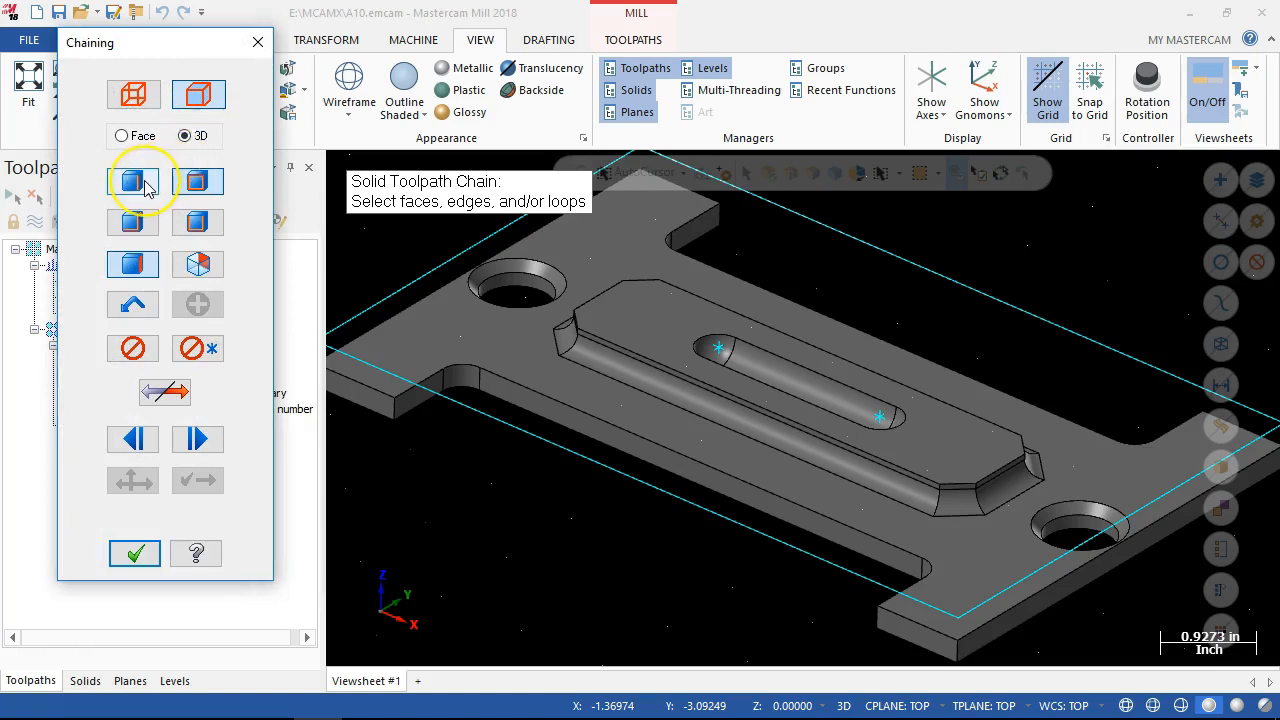
{"action": "left_click", "coordinate": [186, 186]}
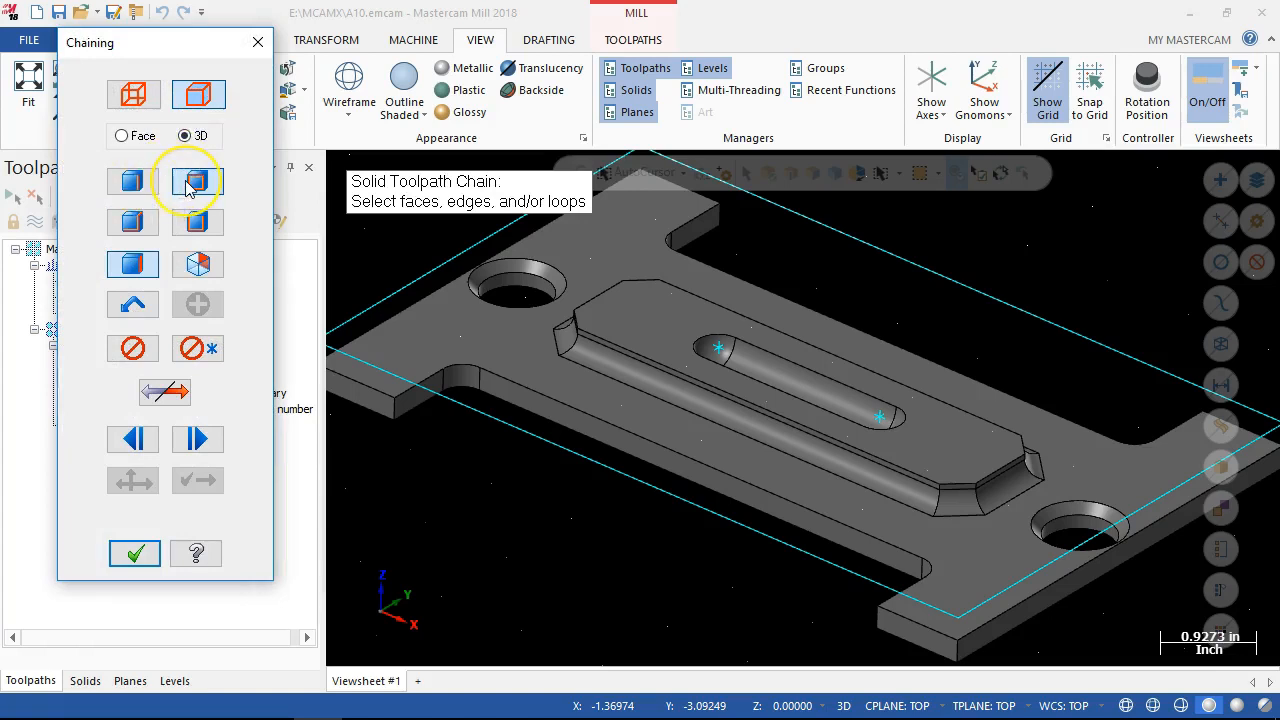
{"action": "left_click", "coordinate": [131, 266]}
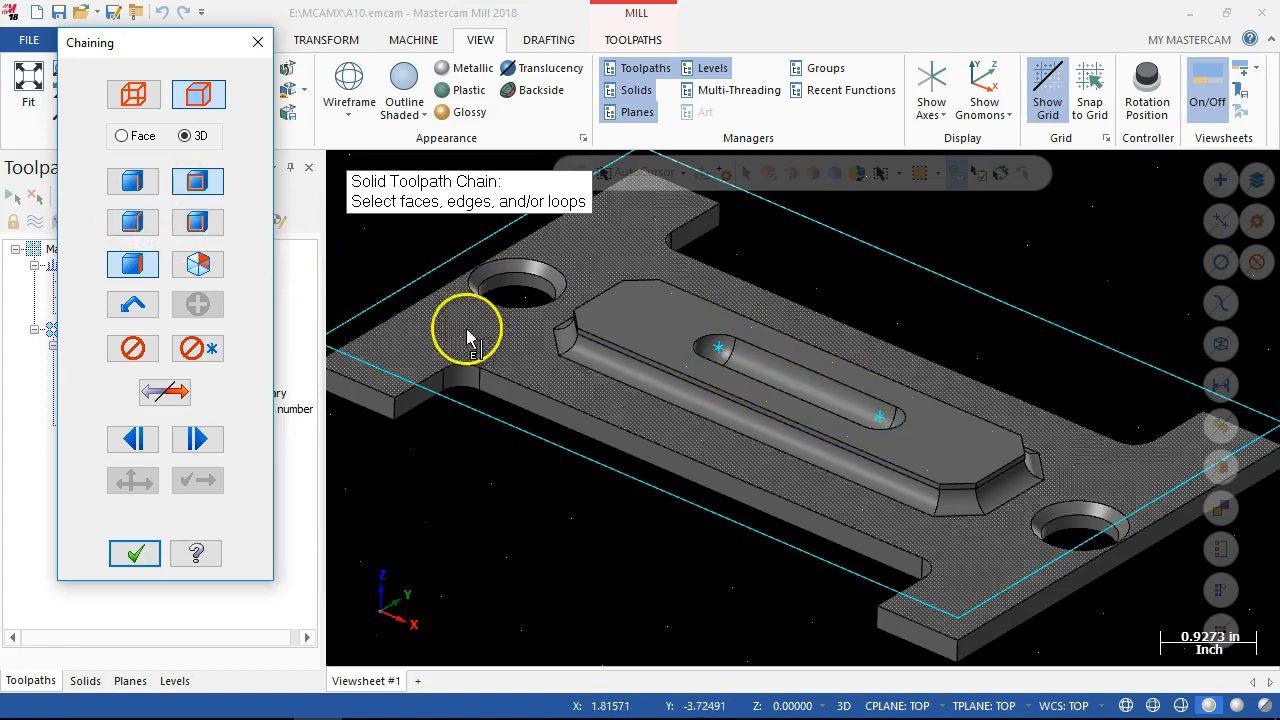
{"action": "left_click", "coordinate": [627, 362]}
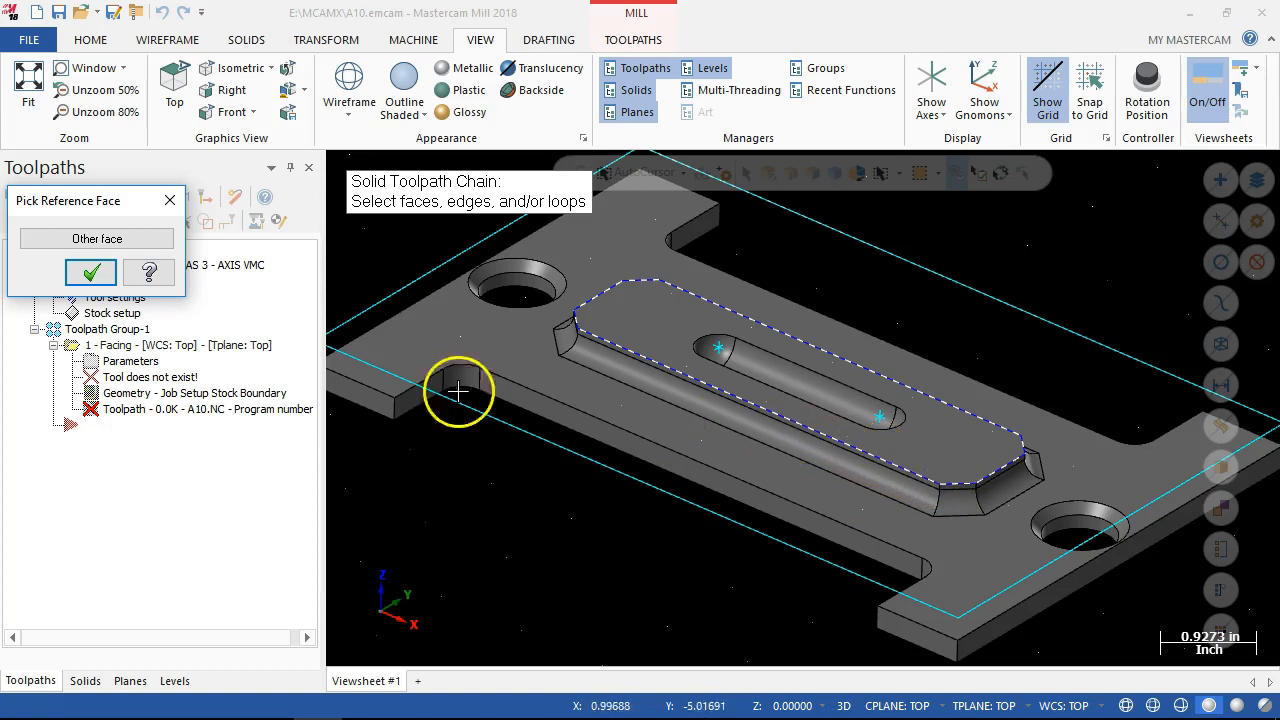
{"action": "scroll", "coordinate": [708, 374], "scroll_direction": "up", "scroll_amount": 4}
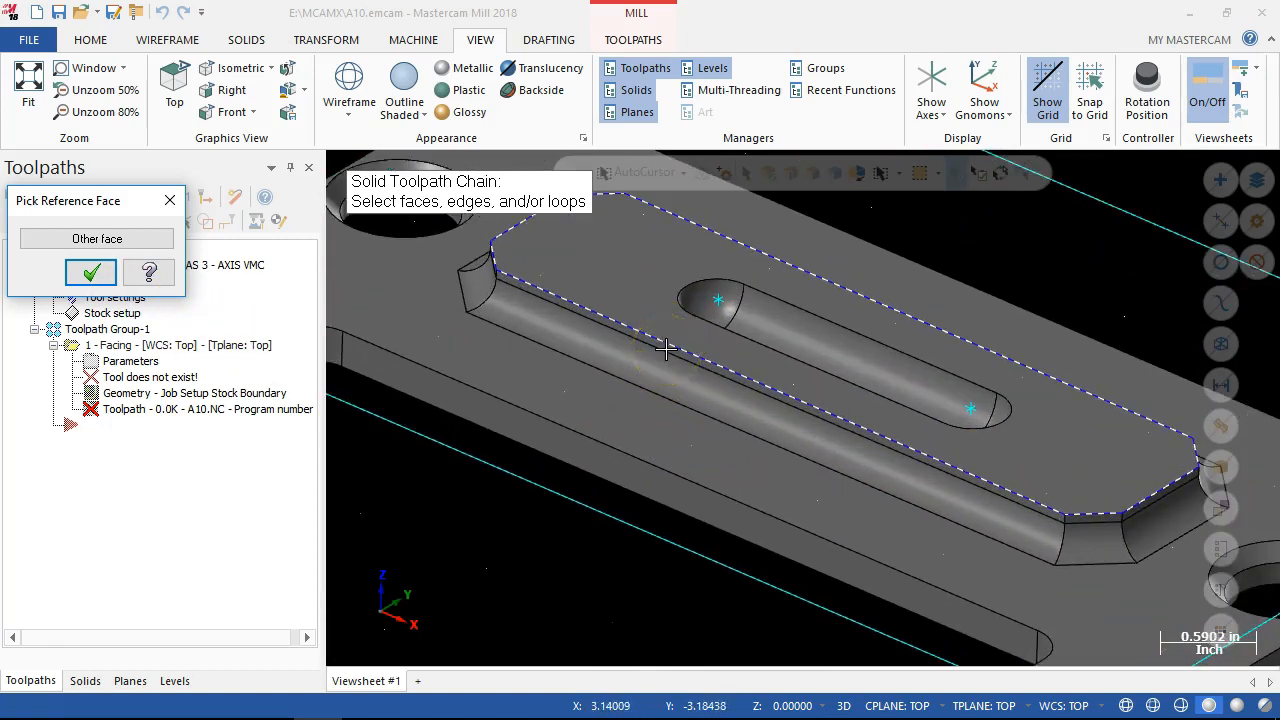
{"action": "left_click", "coordinate": [91, 272]}
{"action": "scroll", "coordinate": [705, 516], "scroll_direction": "down", "scroll_amount": 3}
{"action": "left_click", "coordinate": [134, 553]}
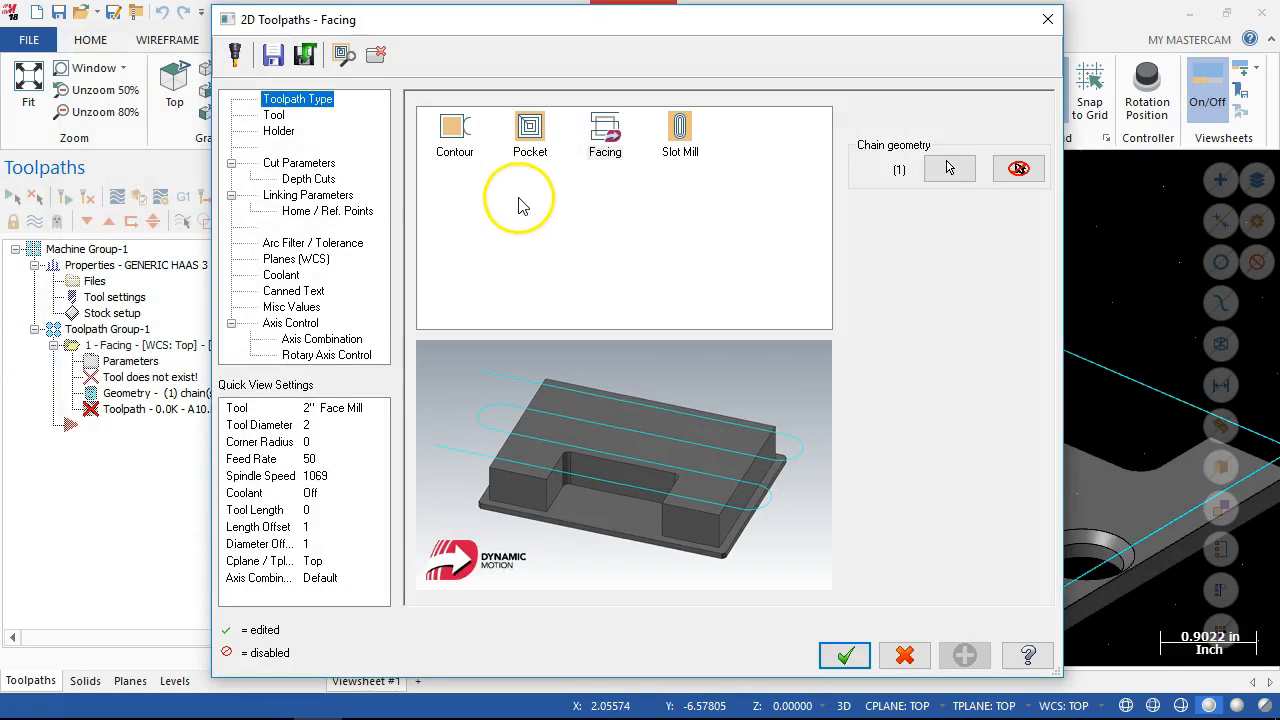
Choose the 3/8 flat endmill from the Mill_Inch tool library for the facing operation.
{"action": "left_click", "coordinate": [276, 115]}
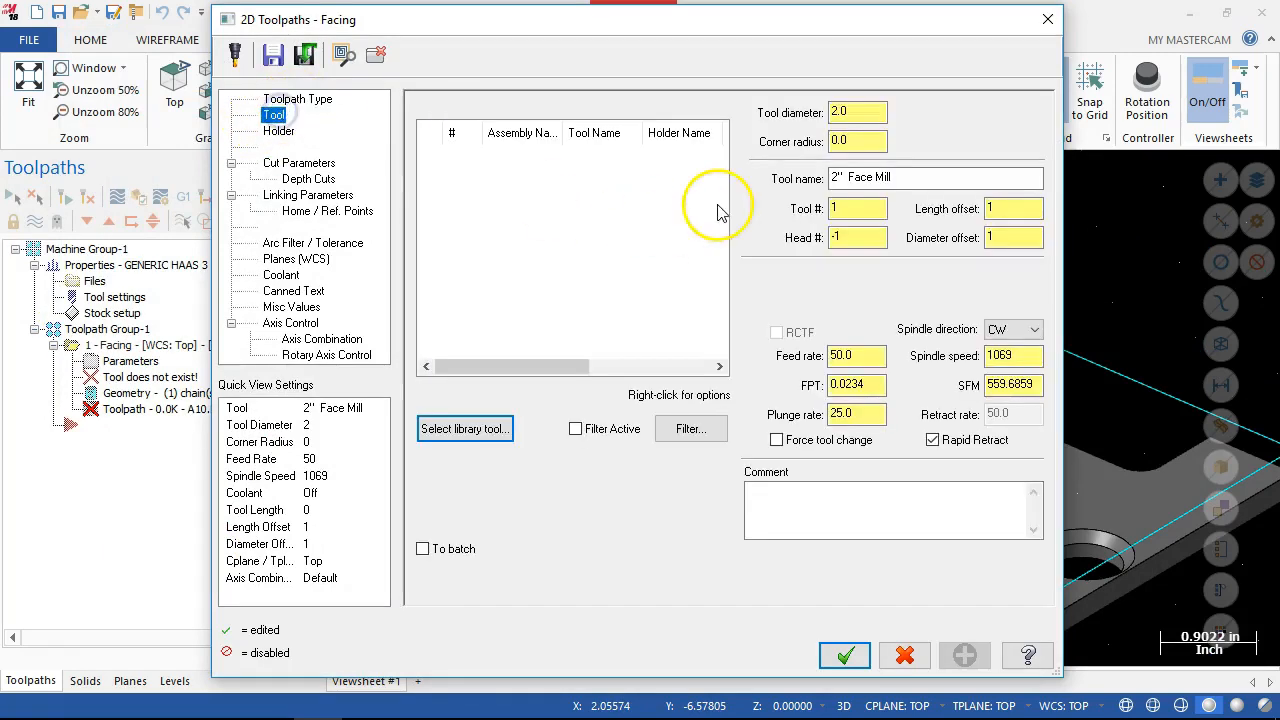
{"action": "left_click", "coordinate": [462, 429]}
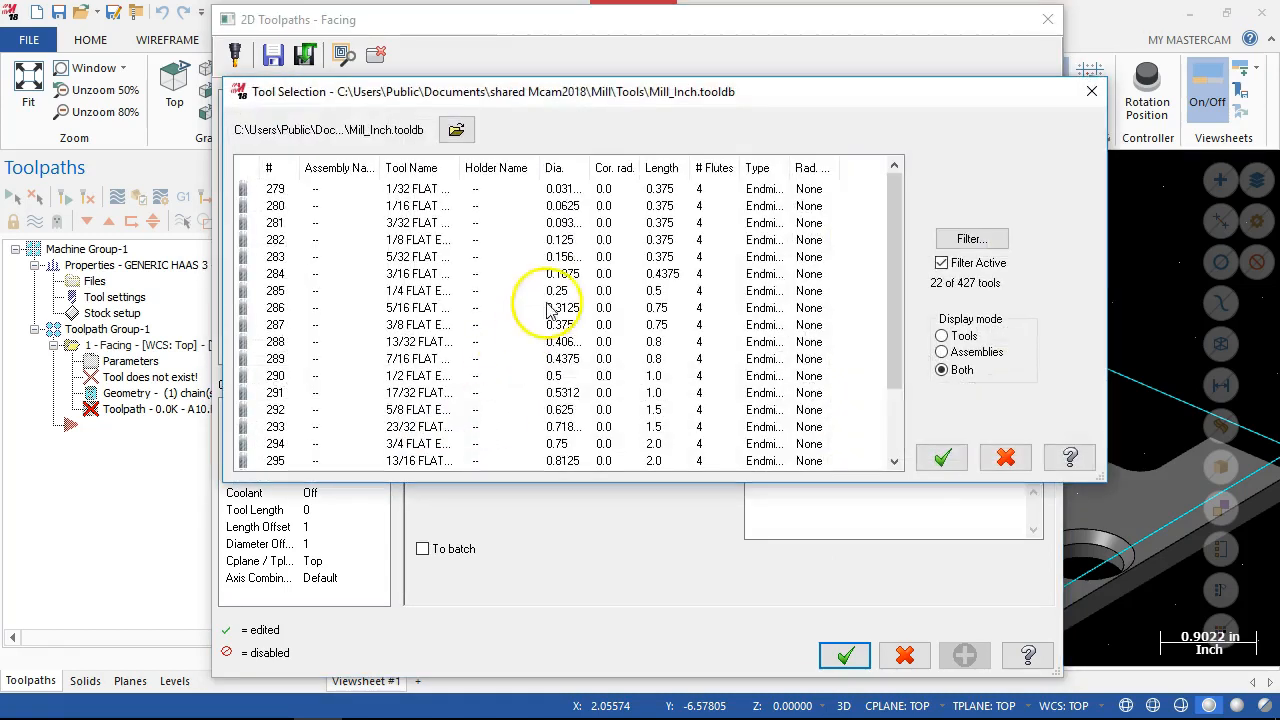
{"action": "left_click", "coordinate": [471, 324]}
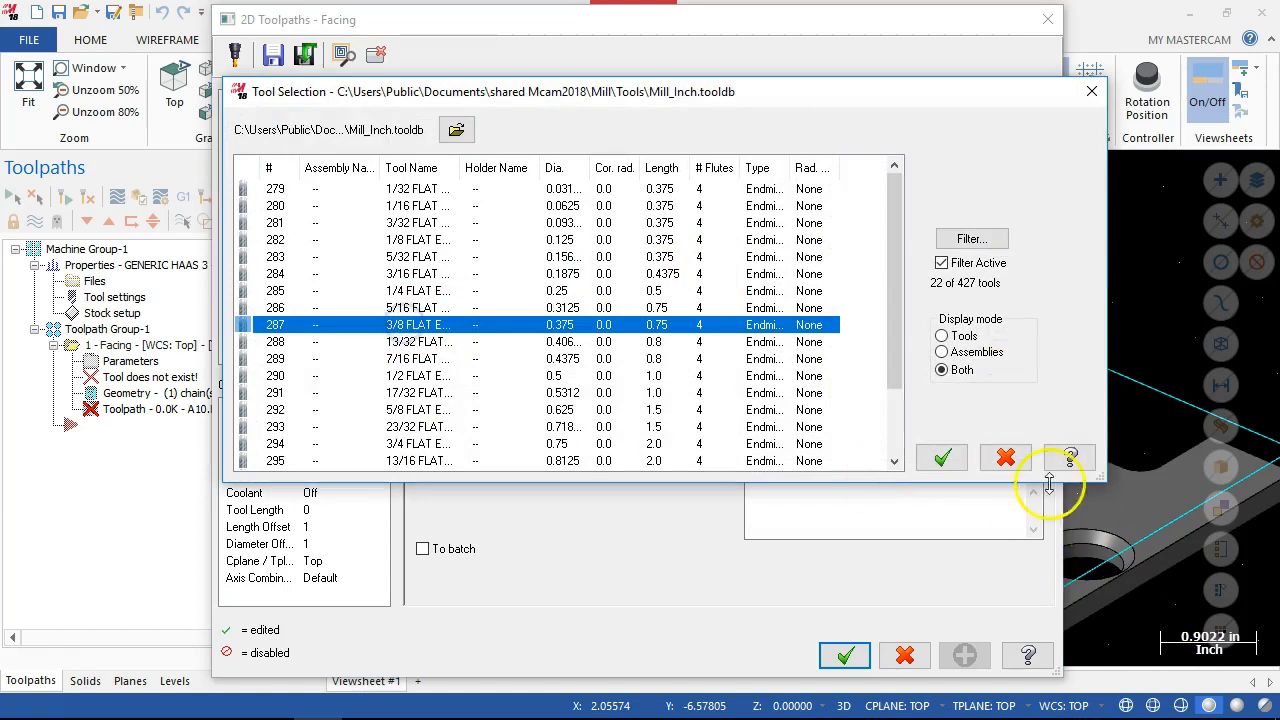
{"action": "left_click", "coordinate": [942, 457]}
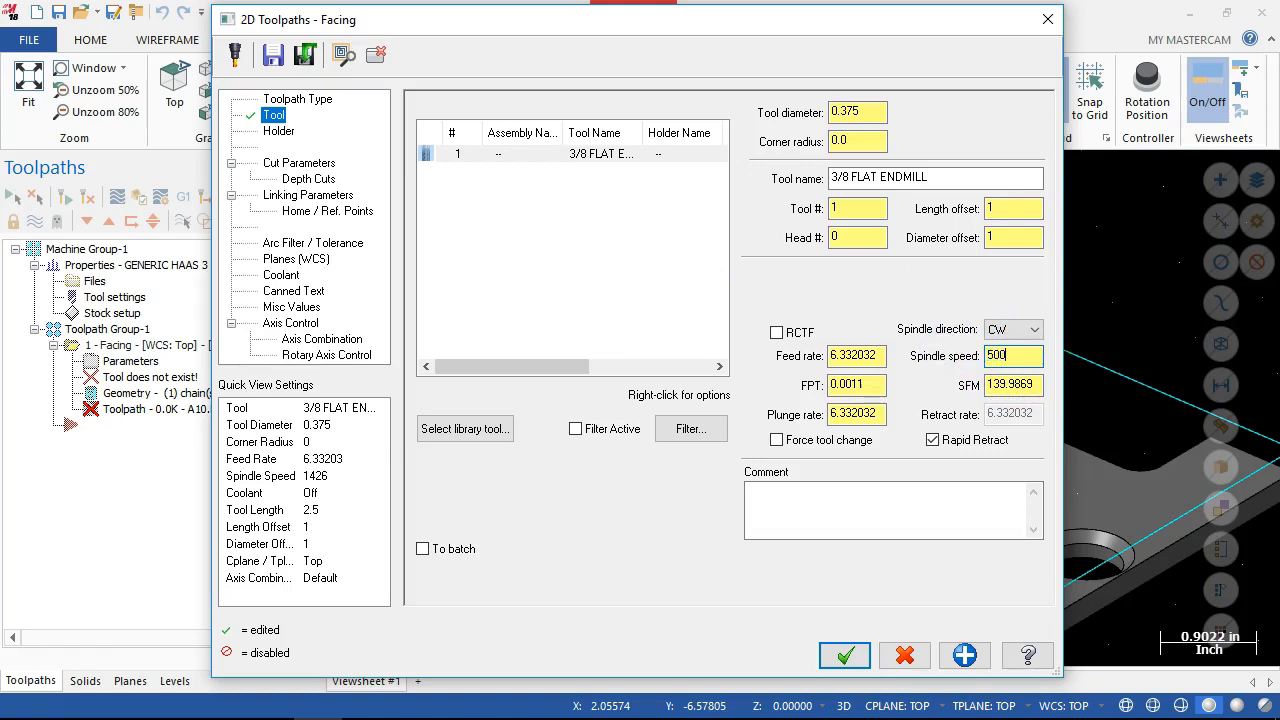
Set the endmill's spindle speed to 4000, feed per tooth to 0.001 and plunge rate to 16.0.
{"action": "left_click", "coordinate": [938, 358]}
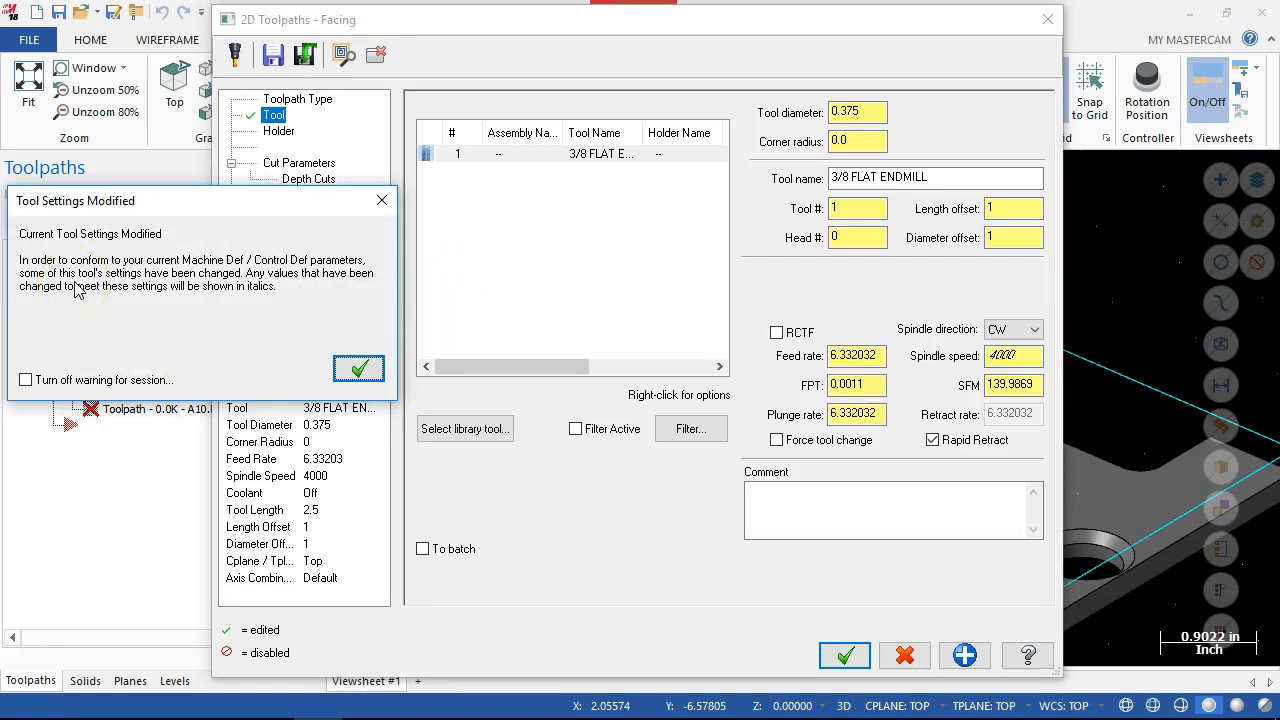
{"action": "left_click", "coordinate": [344, 373]}
{"action": "left_click_drag", "start_coordinate": [1024, 354], "coordinate": [972, 350]}
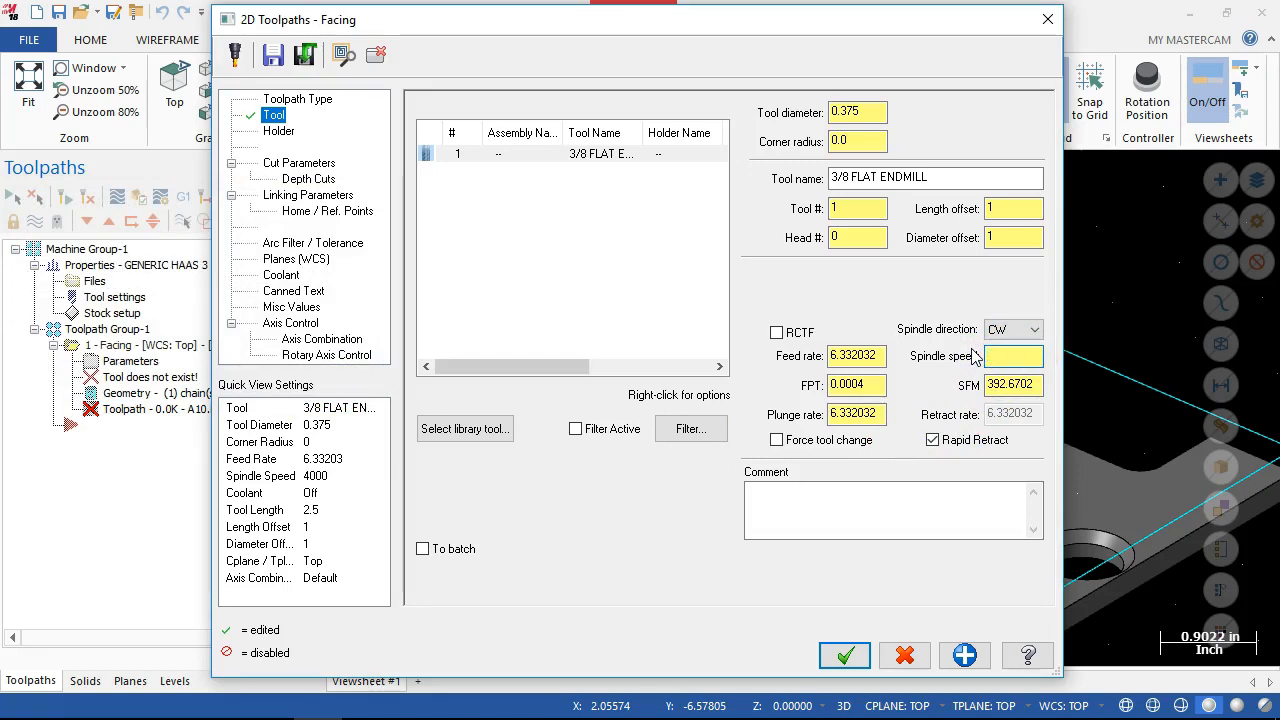
{"action": "double_click", "coordinate": [1000, 355]}
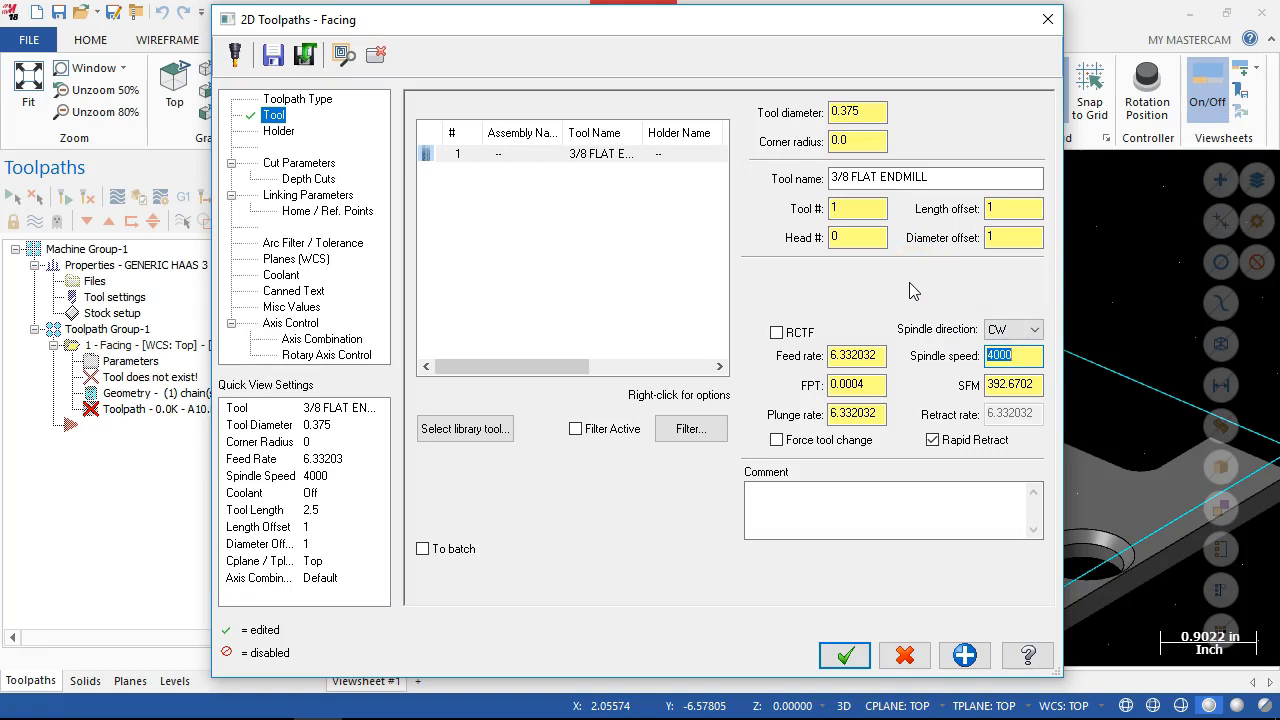
{"action": "double_click", "coordinate": [876, 386]}
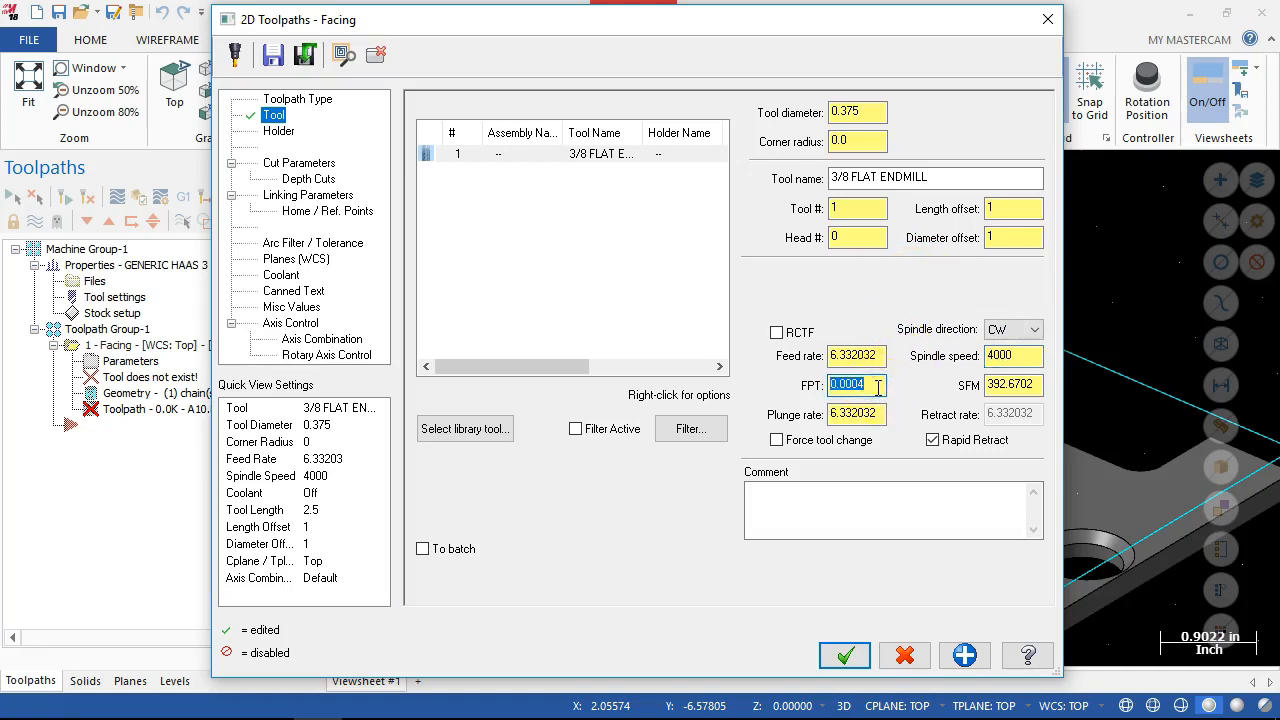
{"action": "type", "text": ".002"}
{"action": "key", "text": "Return"}
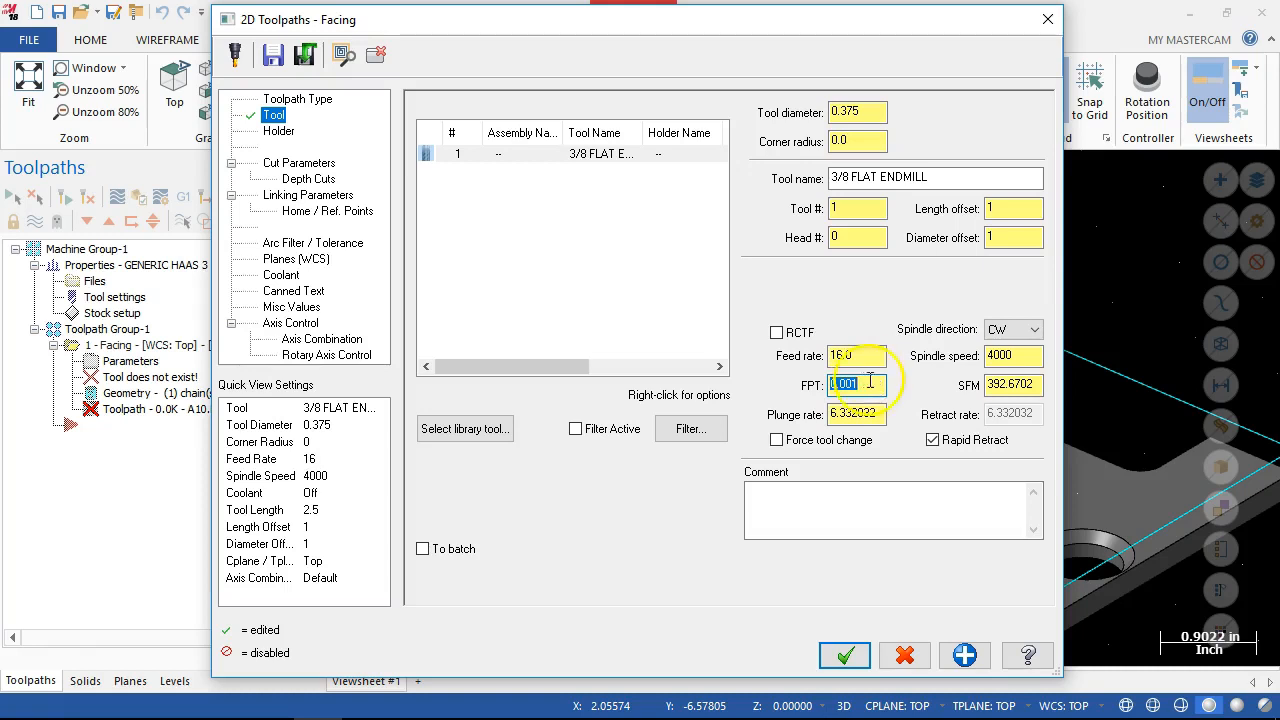
{"action": "left_click", "coordinate": [878, 415]}
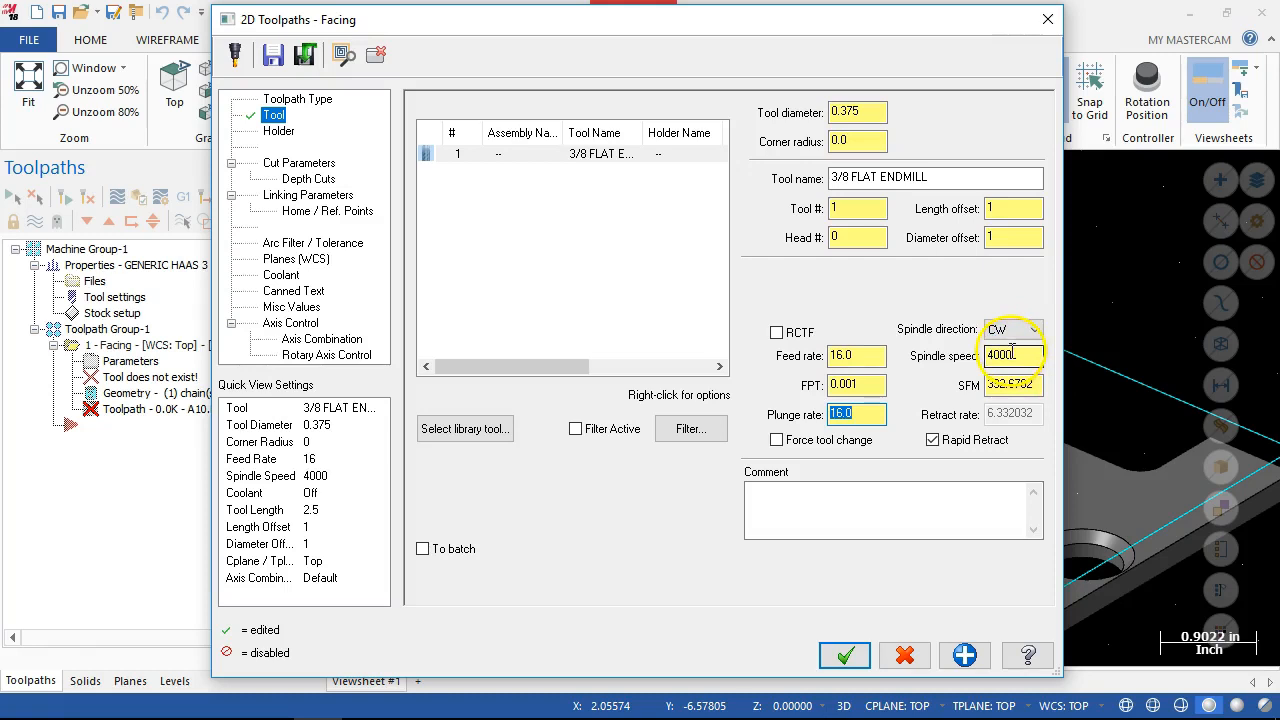
Set the facing cut style to Zigzag and the stock to leave on floors to 0.
{"action": "left_click", "coordinate": [283, 165]}
{"action": "left_click", "coordinate": [594, 139]}
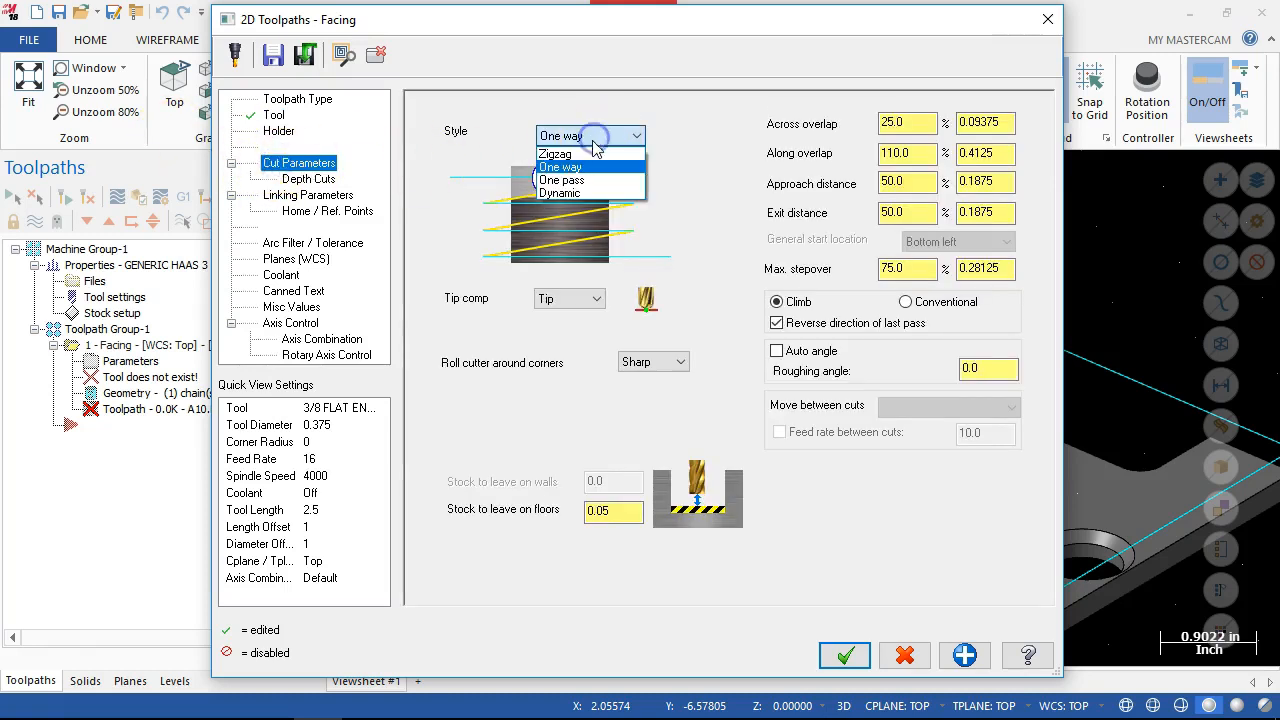
{"action": "left_click", "coordinate": [584, 150]}
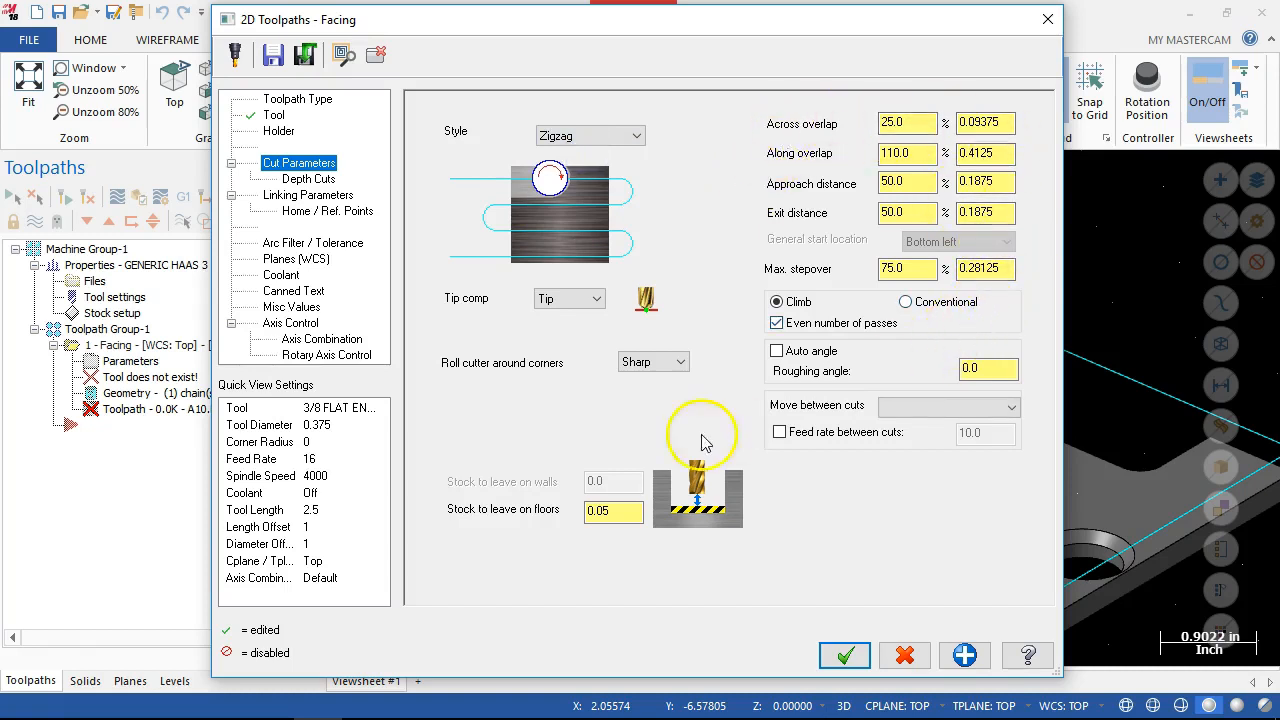
{"action": "left_click_drag", "start_coordinate": [608, 513], "coordinate": [540, 516]}
{"action": "type", "text": "0"}
{"action": "key", "text": "Return"}
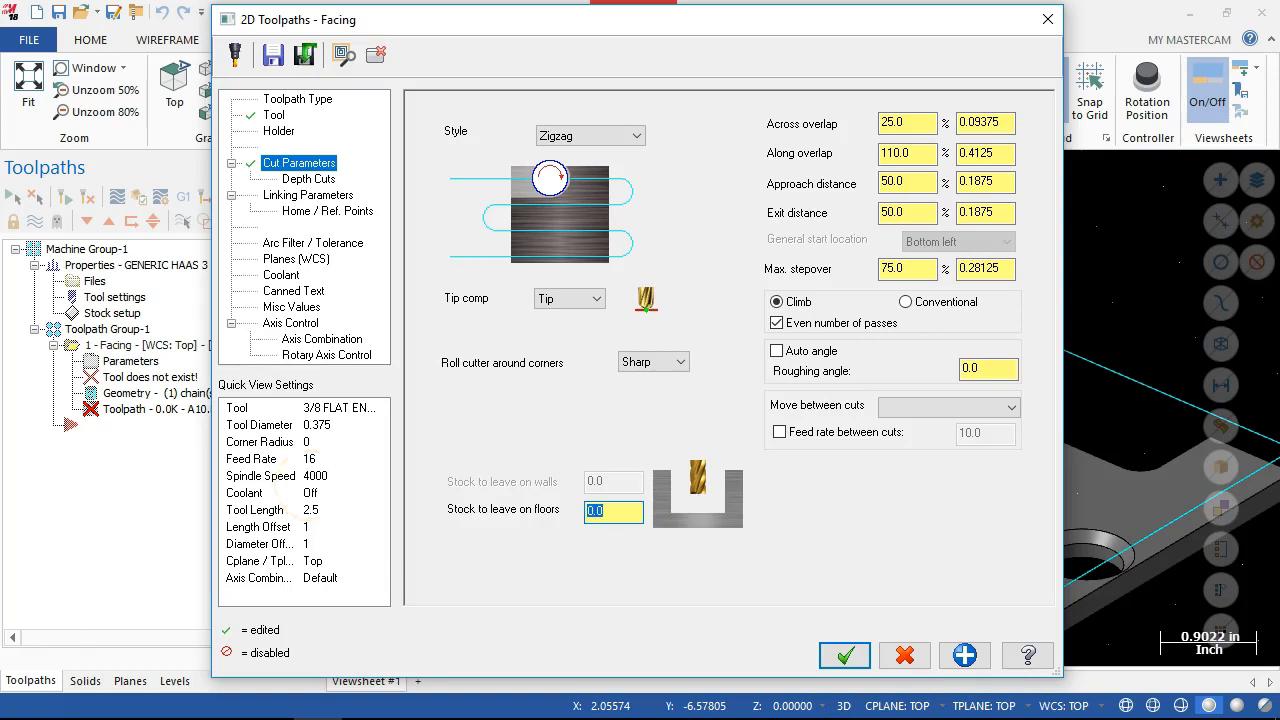
Turn off depth cuts for the facing operation, check its linking parameters and generate the toolpath.
{"action": "left_click", "coordinate": [306, 179]}
{"action": "left_click", "coordinate": [487, 161]}
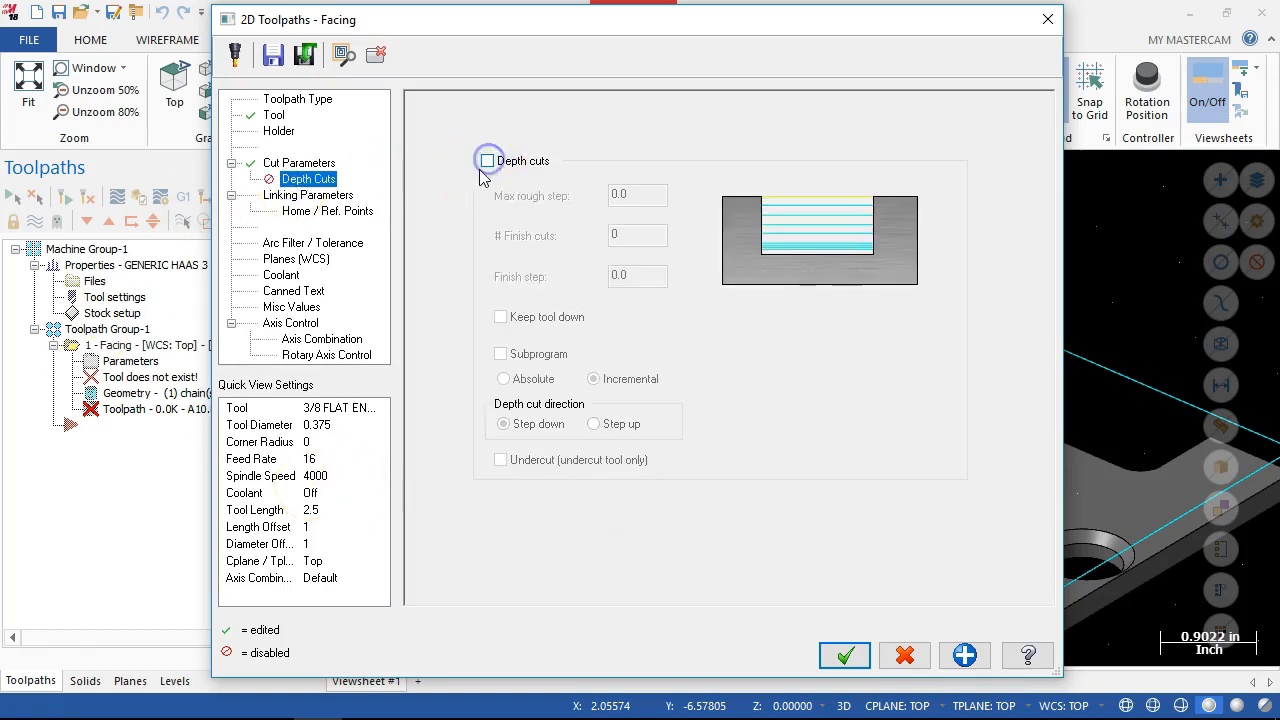
{"action": "left_click", "coordinate": [305, 195]}
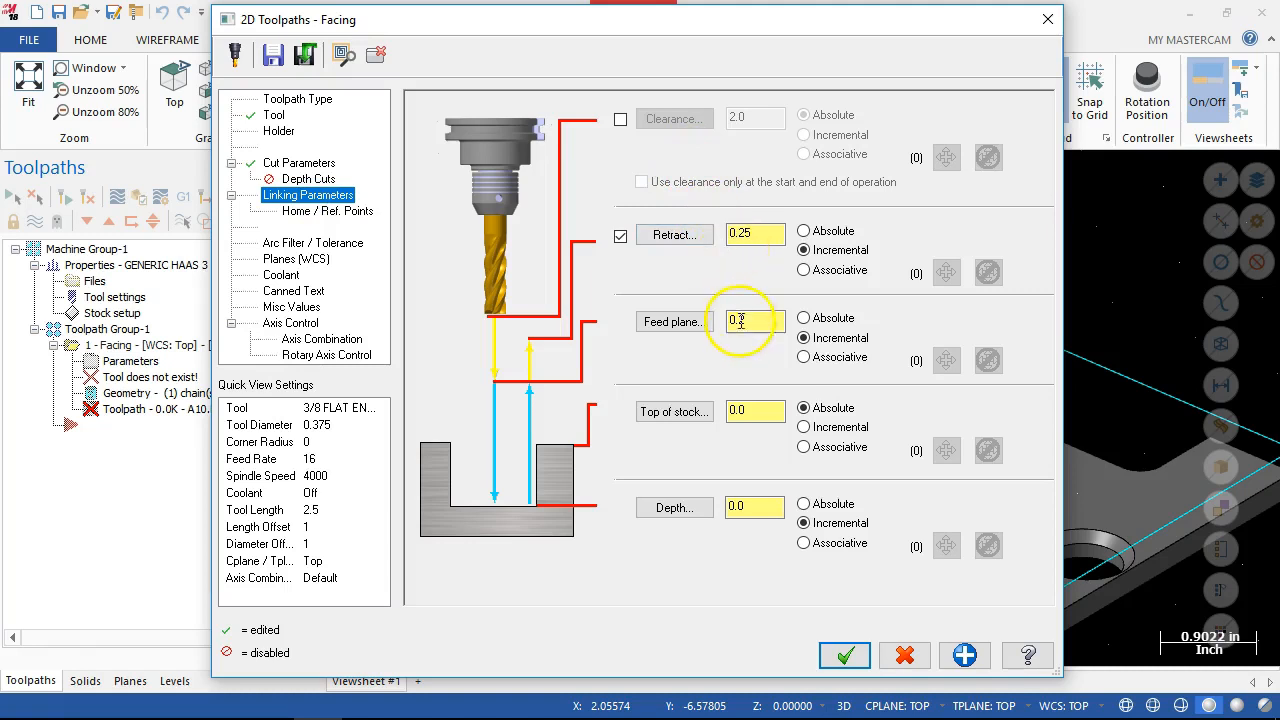
{"action": "left_click", "coordinate": [845, 655]}
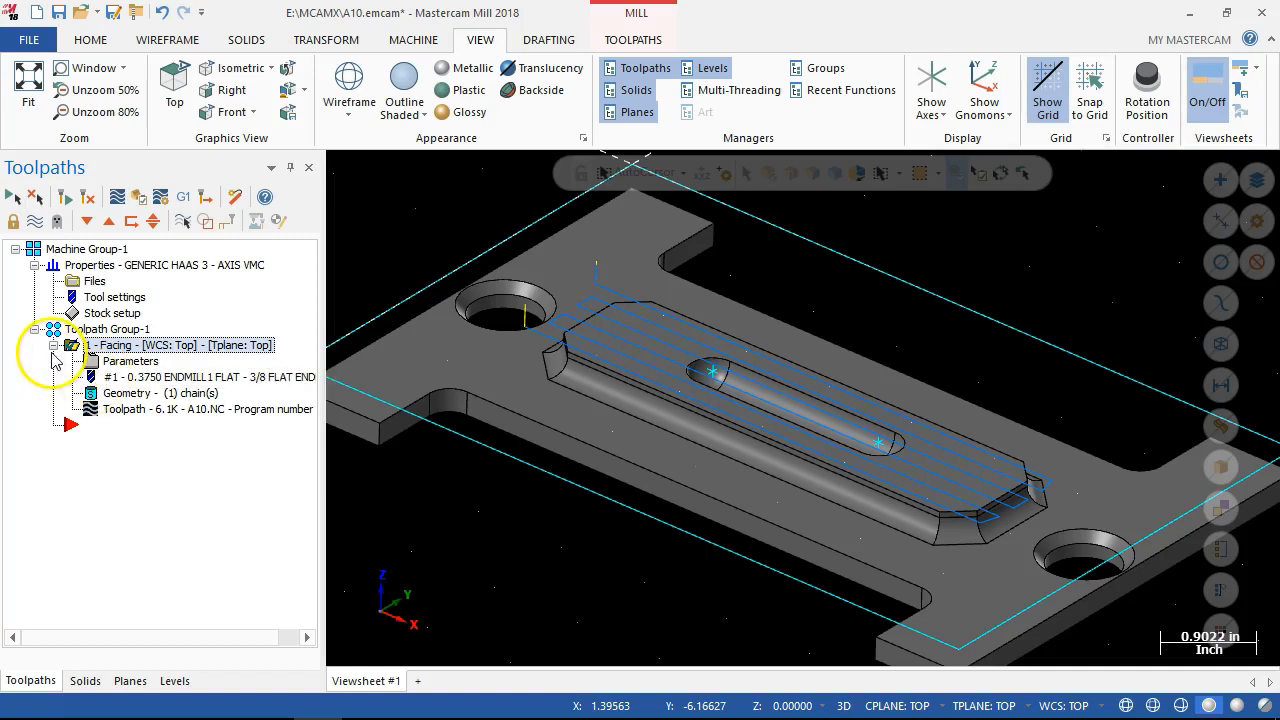
Start a 2D High Speed Dynamic Mill toolpath after the facing operation.
{"action": "scroll", "coordinate": [770, 508], "scroll_direction": "down", "scroll_amount": 2}
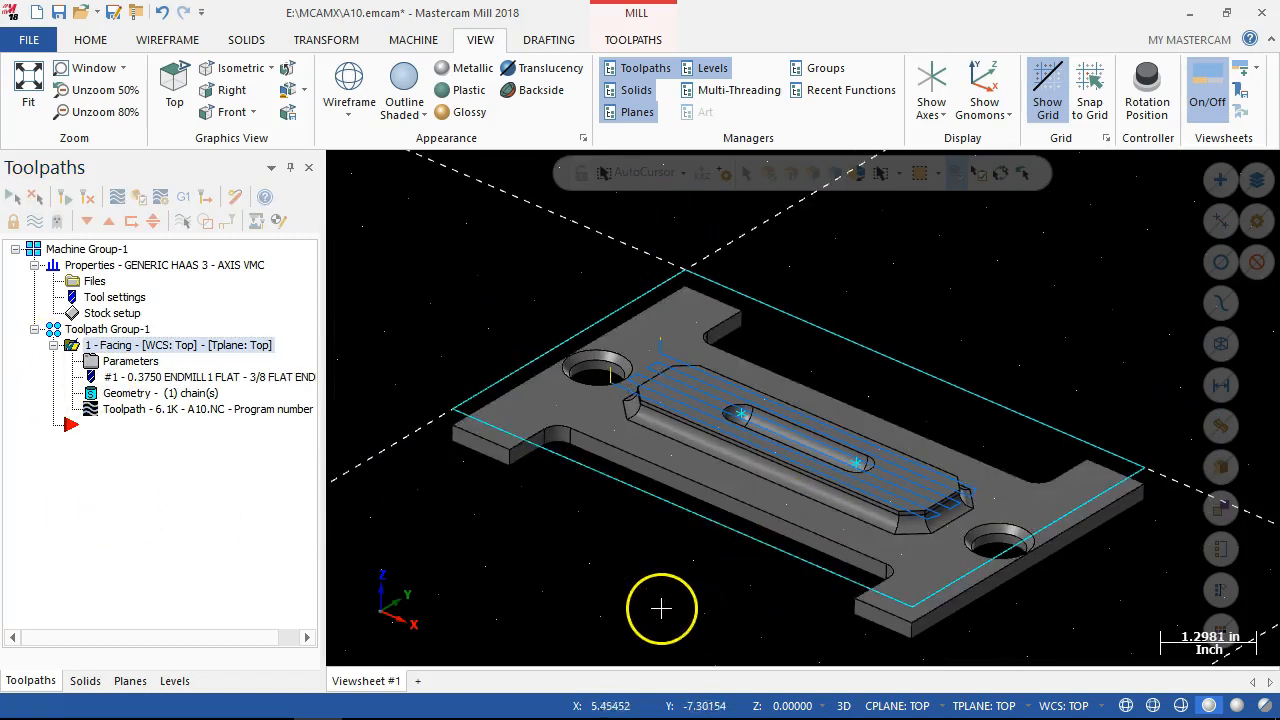
{"action": "scroll", "coordinate": [477, 251], "scroll_direction": "down", "scroll_amount": 1}
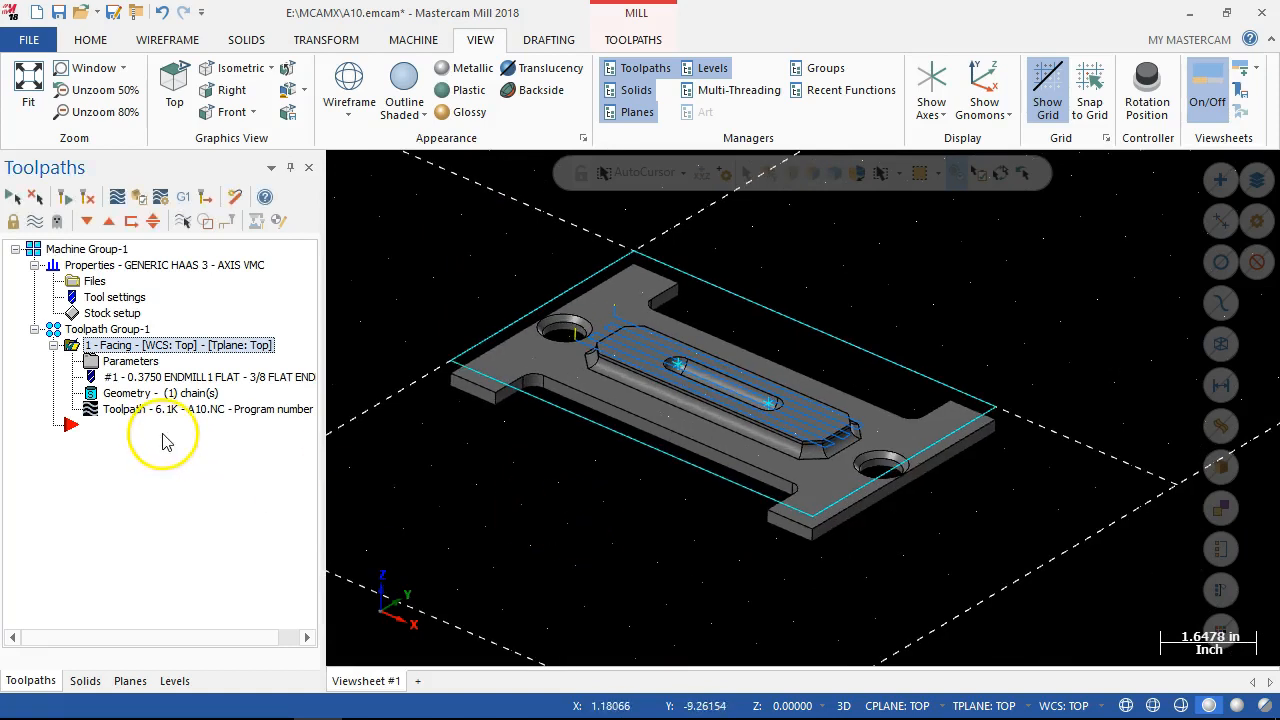
{"action": "right_click", "coordinate": [64, 428]}
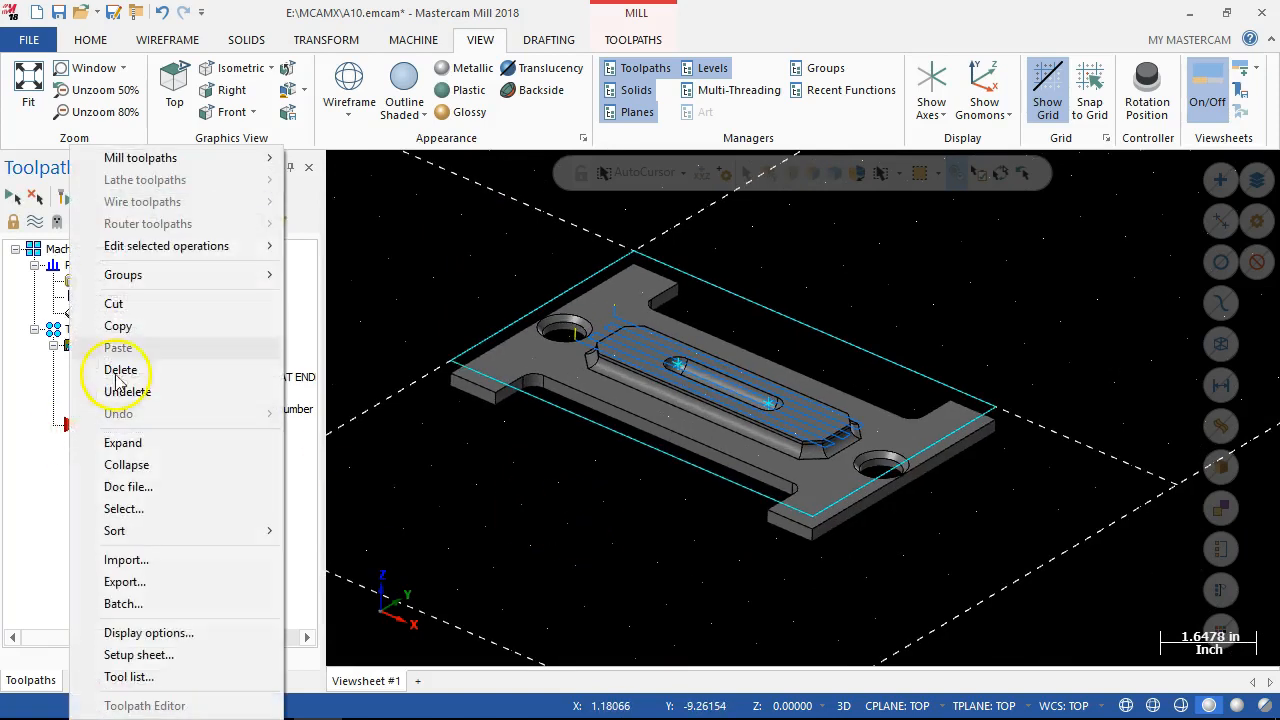
{"action": "mouse_move", "coordinate": [168, 158]}
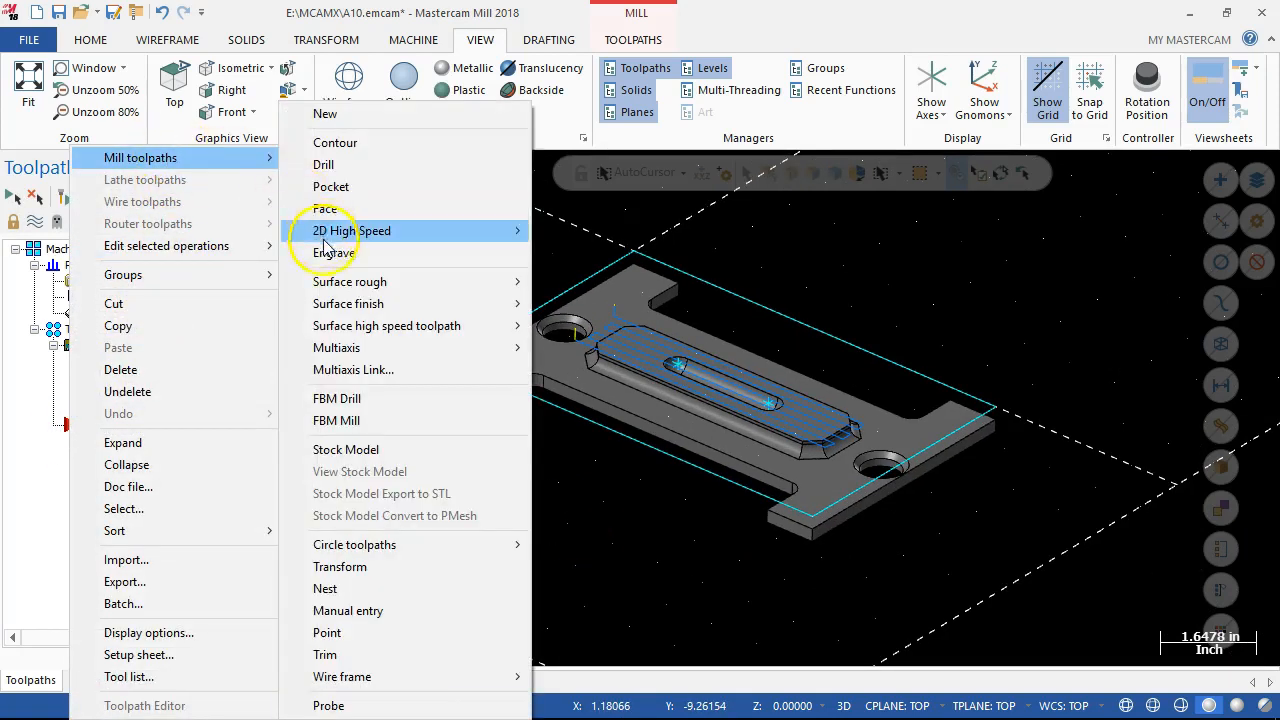
{"action": "mouse_move", "coordinate": [394, 236]}
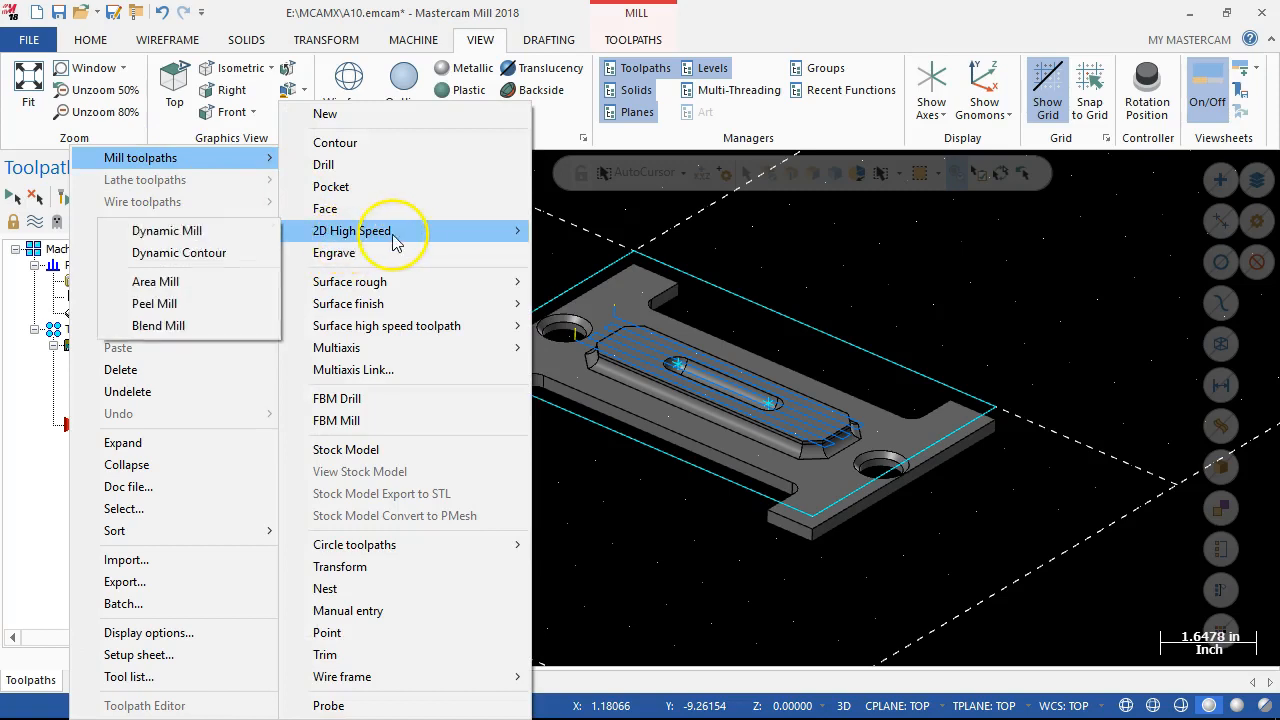
{"action": "left_click", "coordinate": [181, 240]}
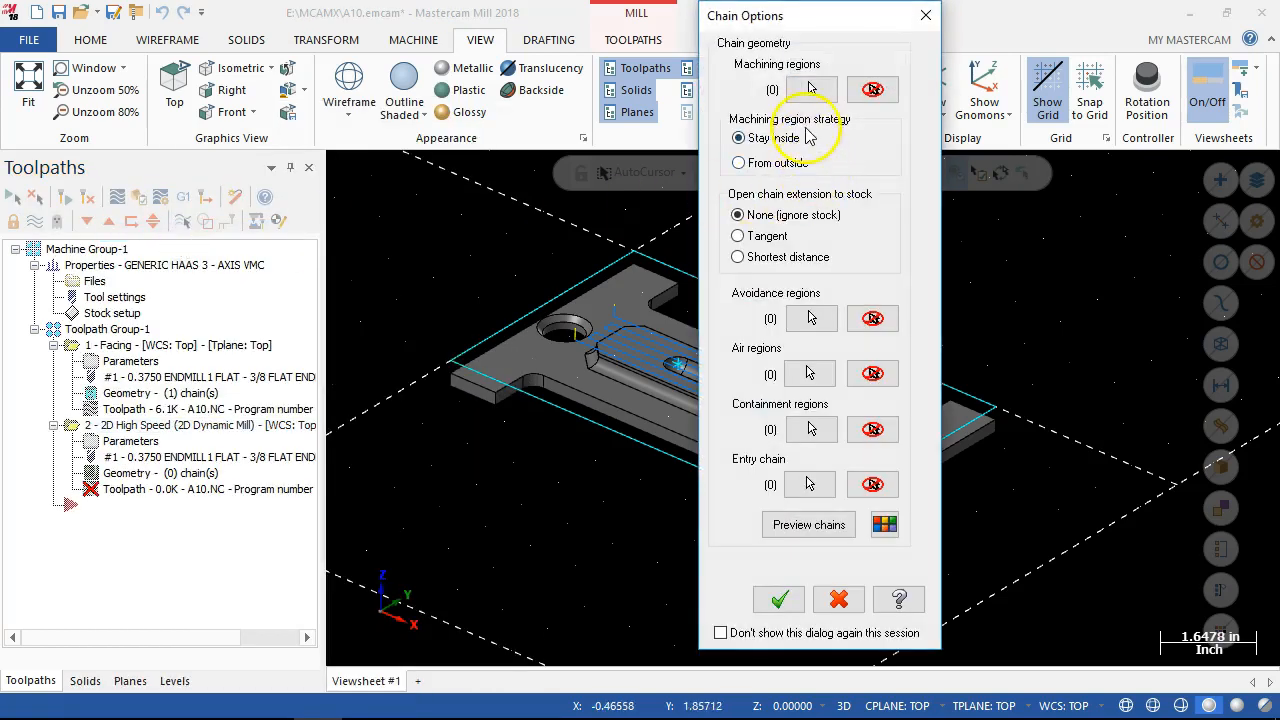
Select the outer wireframe rectangle as the Dynamic Mill machining region, chaining in C-plane mode.
{"action": "left_click", "coordinate": [810, 89]}
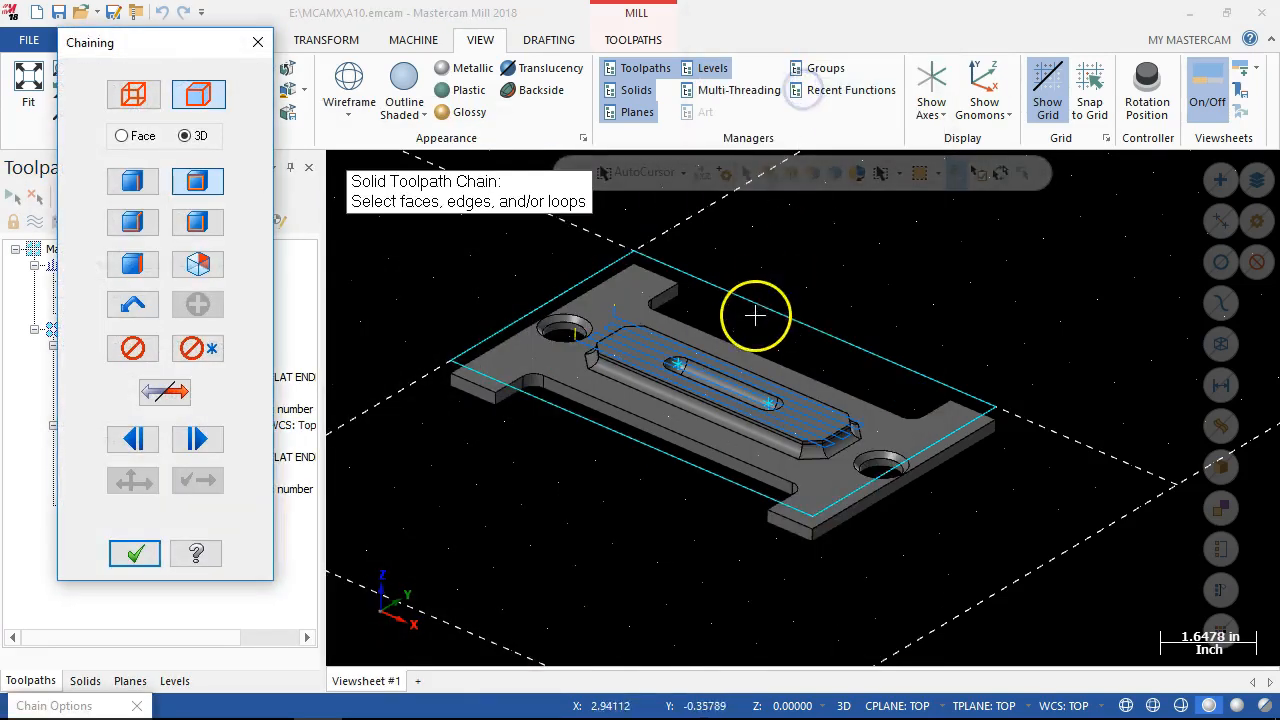
{"action": "left_click", "coordinate": [134, 94]}
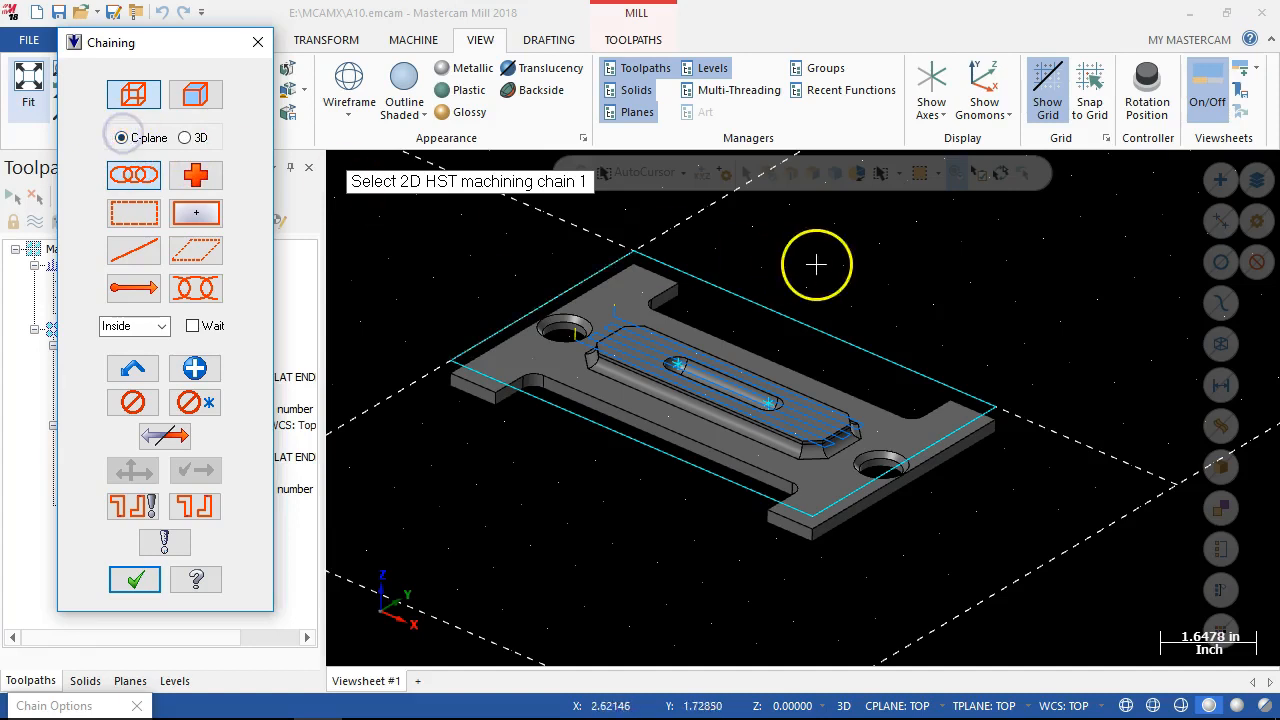
{"action": "left_click", "coordinate": [641, 252]}
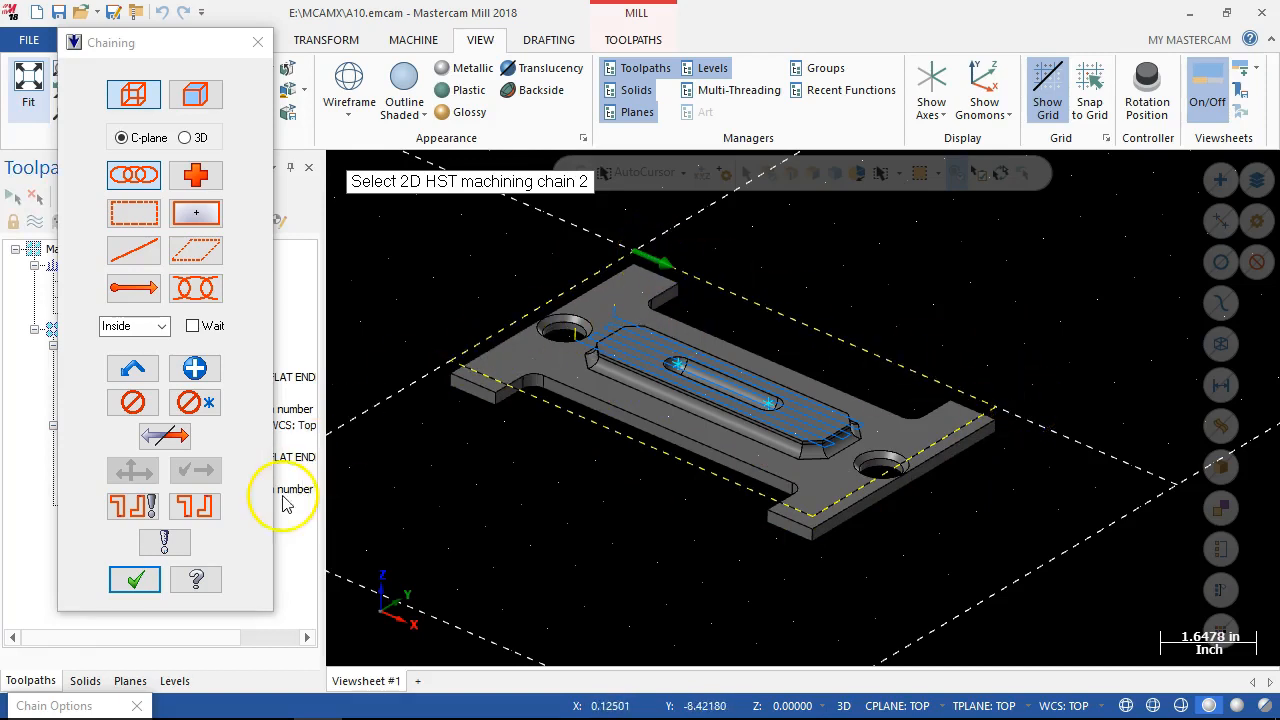
{"action": "left_click", "coordinate": [141, 579]}
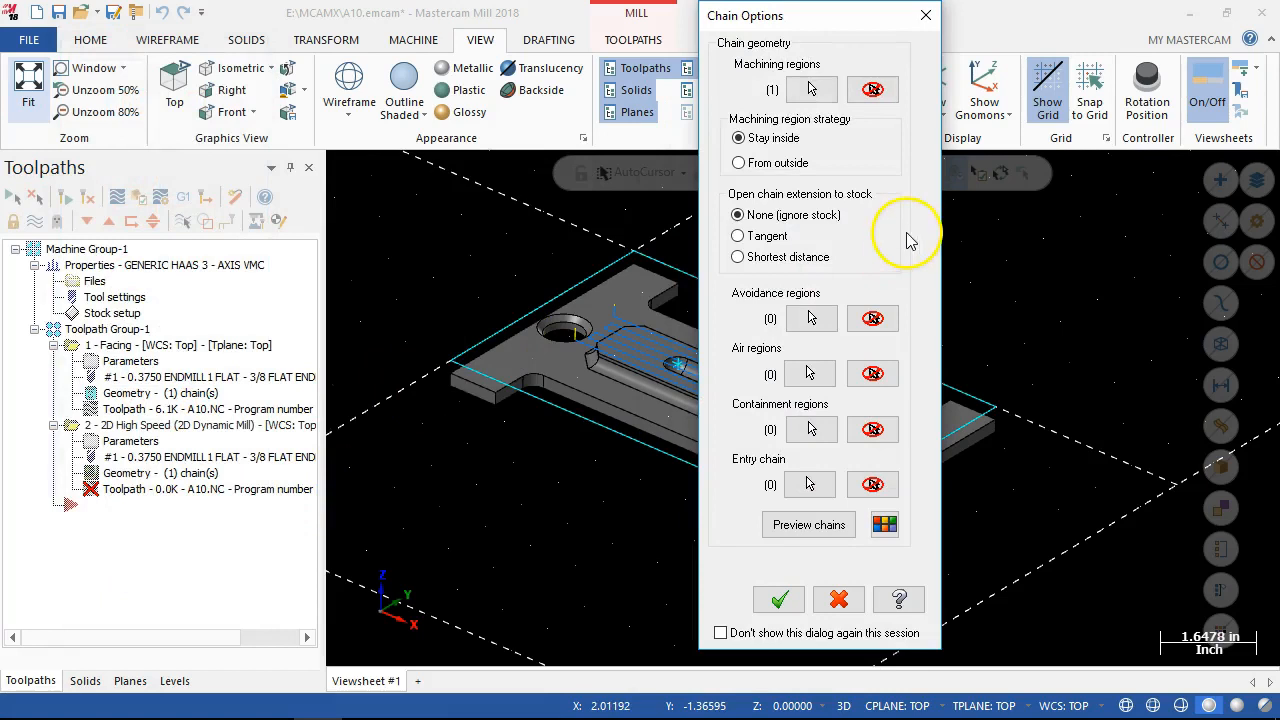
Add the solid edge loop around the base of the raised island as an avoidance region, and machine the region From outside.
{"action": "left_click", "coordinate": [810, 318]}
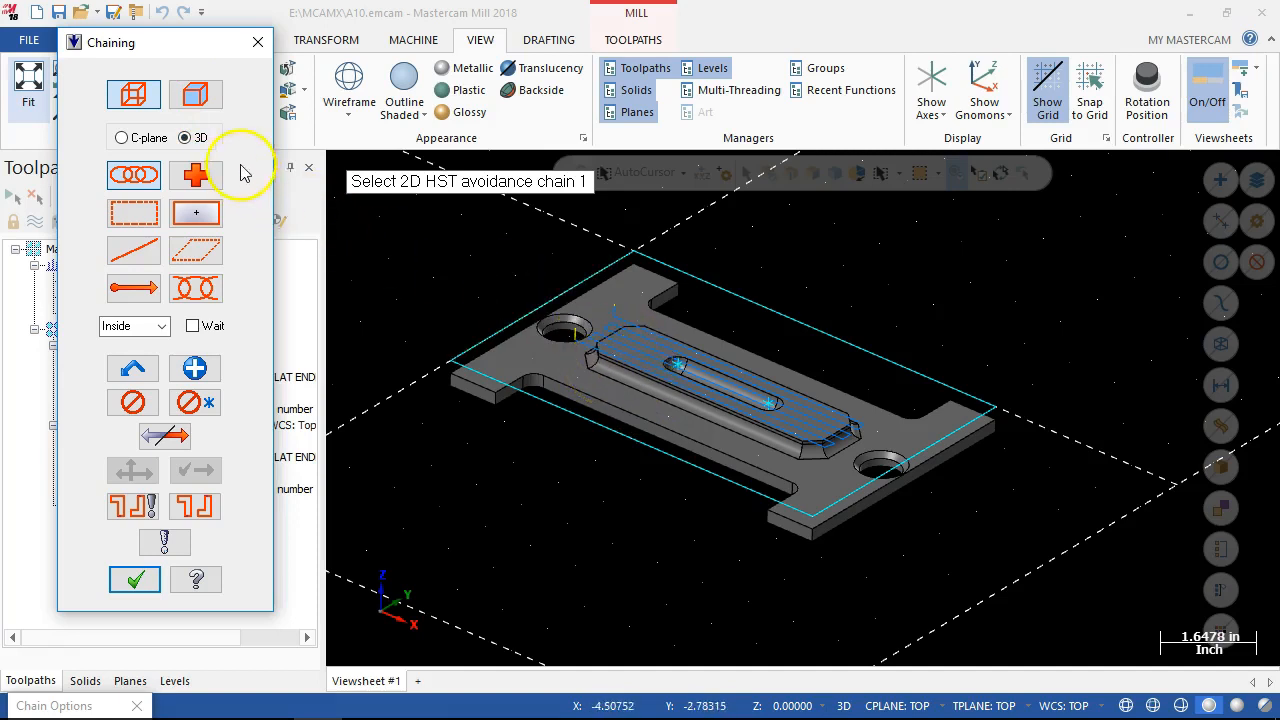
{"action": "left_click", "coordinate": [197, 95]}
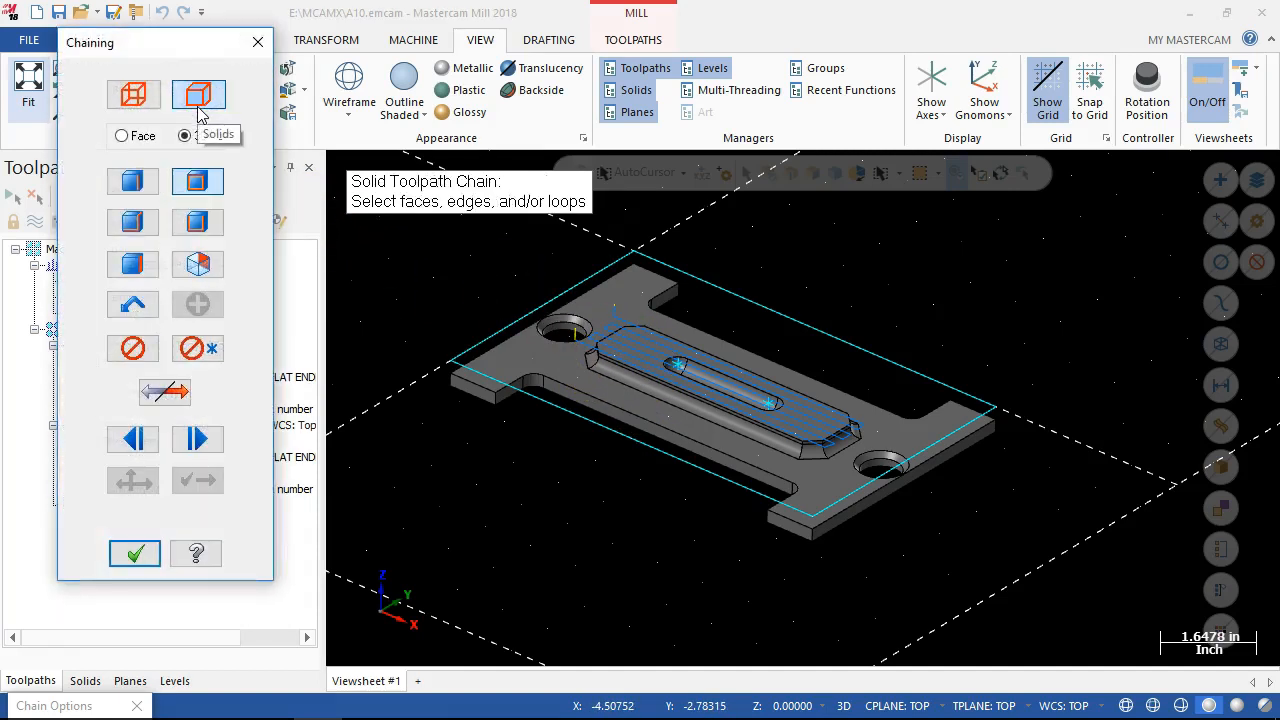
{"action": "scroll", "coordinate": [640, 450], "scroll_direction": "up", "scroll_amount": 3}
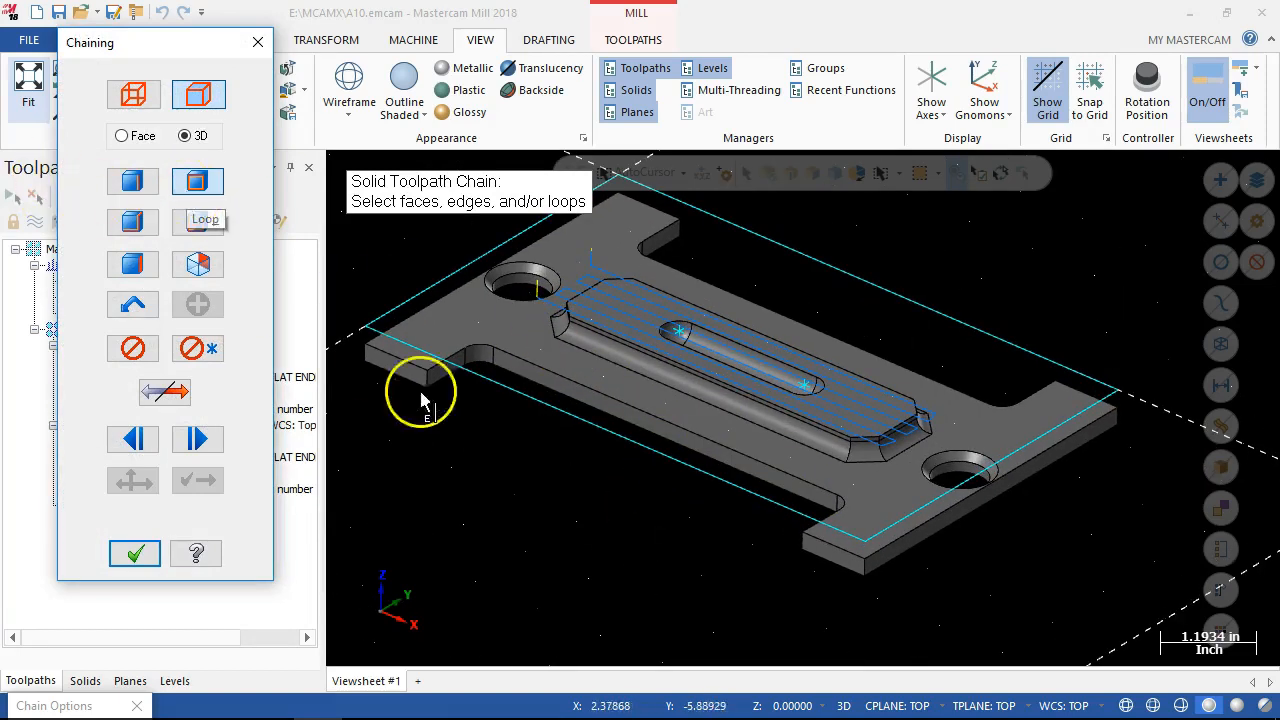
{"action": "left_click", "coordinate": [575, 348]}
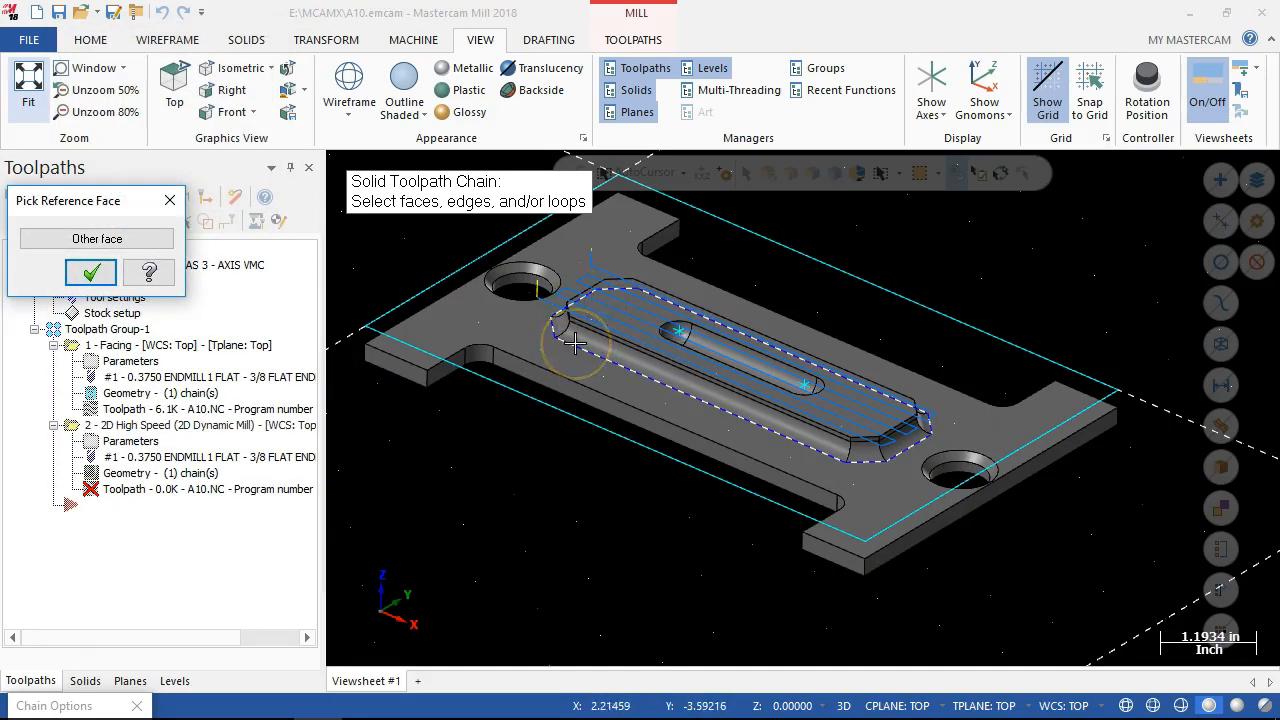
{"action": "left_click", "coordinate": [88, 278]}
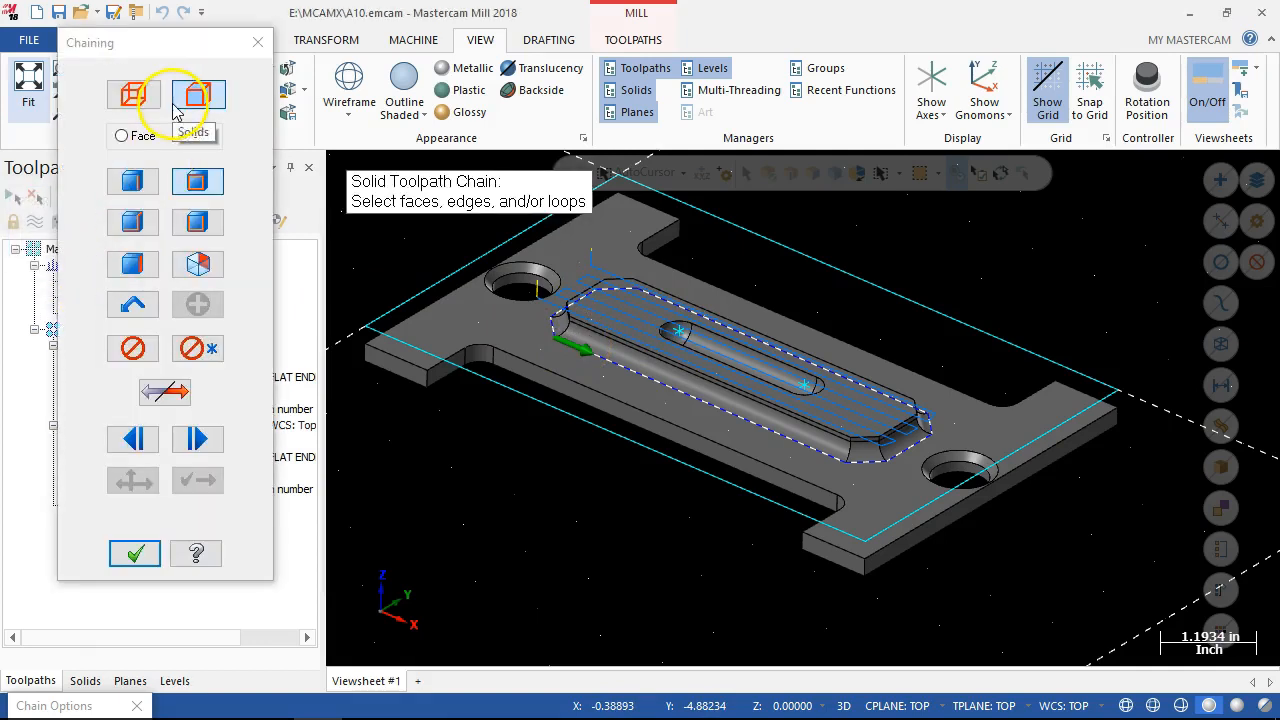
{"action": "left_click", "coordinate": [136, 553]}
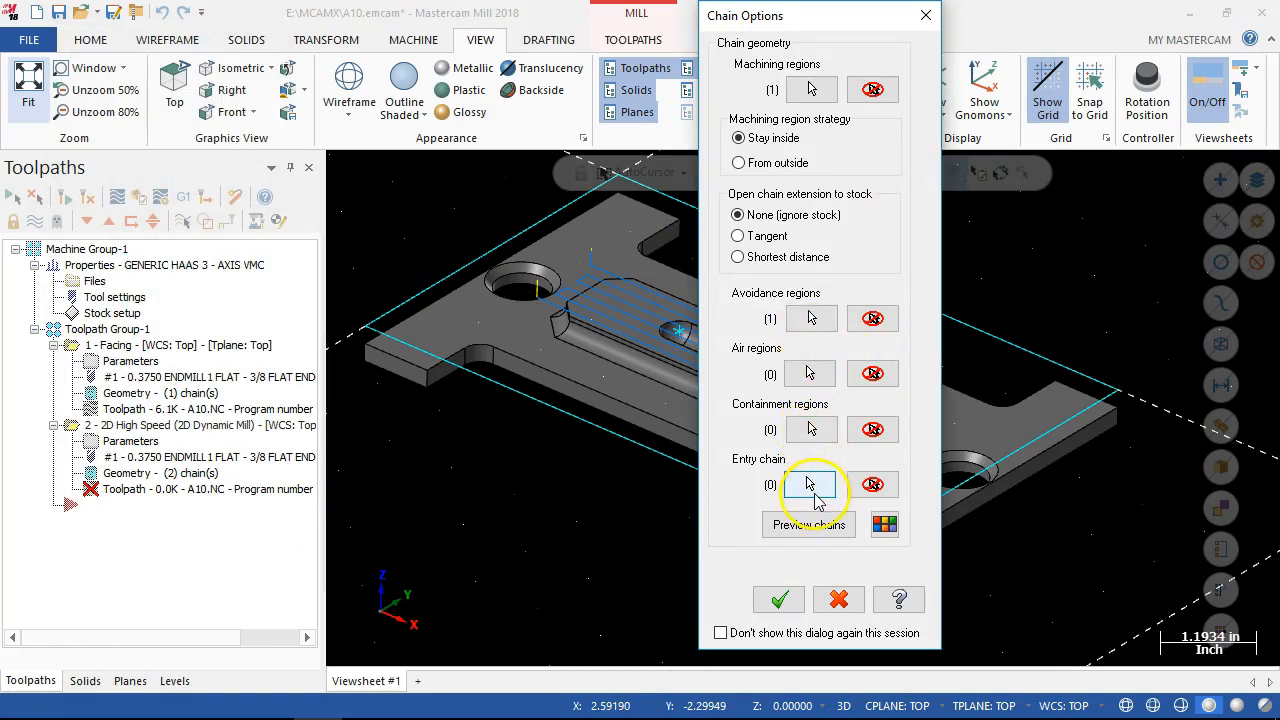
{"action": "left_click", "coordinate": [780, 600]}
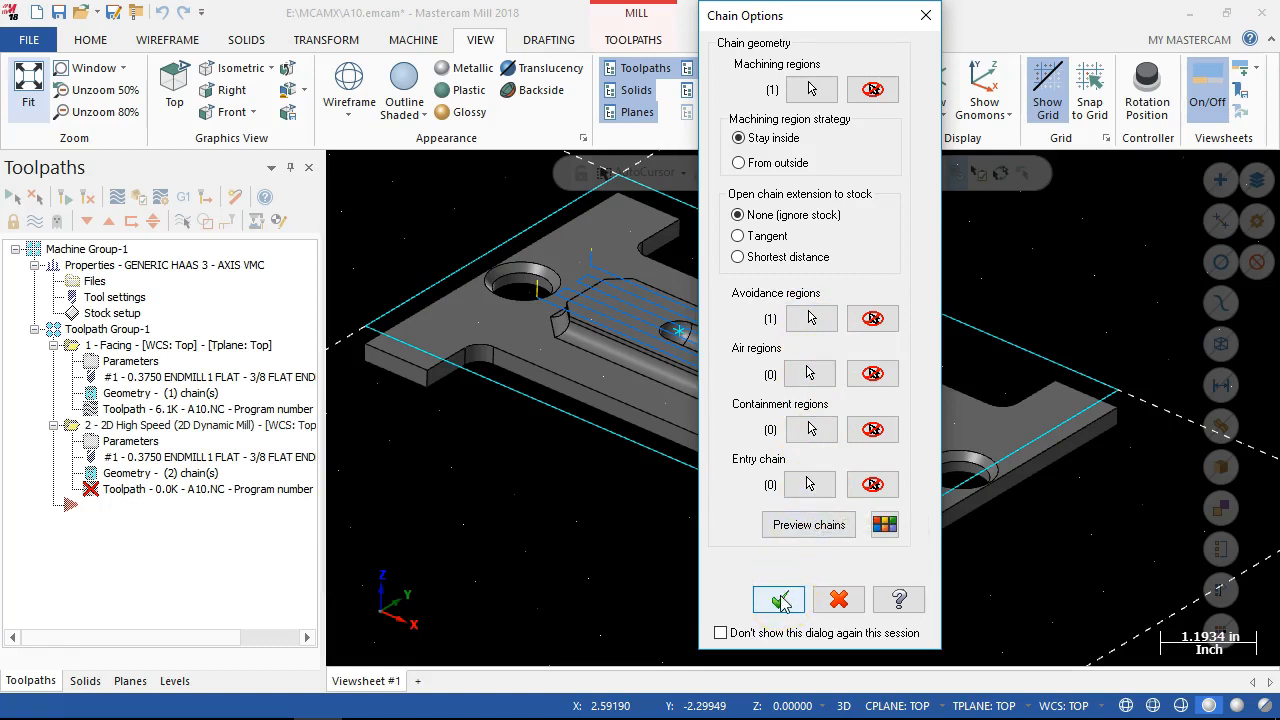
{"action": "left_click", "coordinate": [782, 602]}
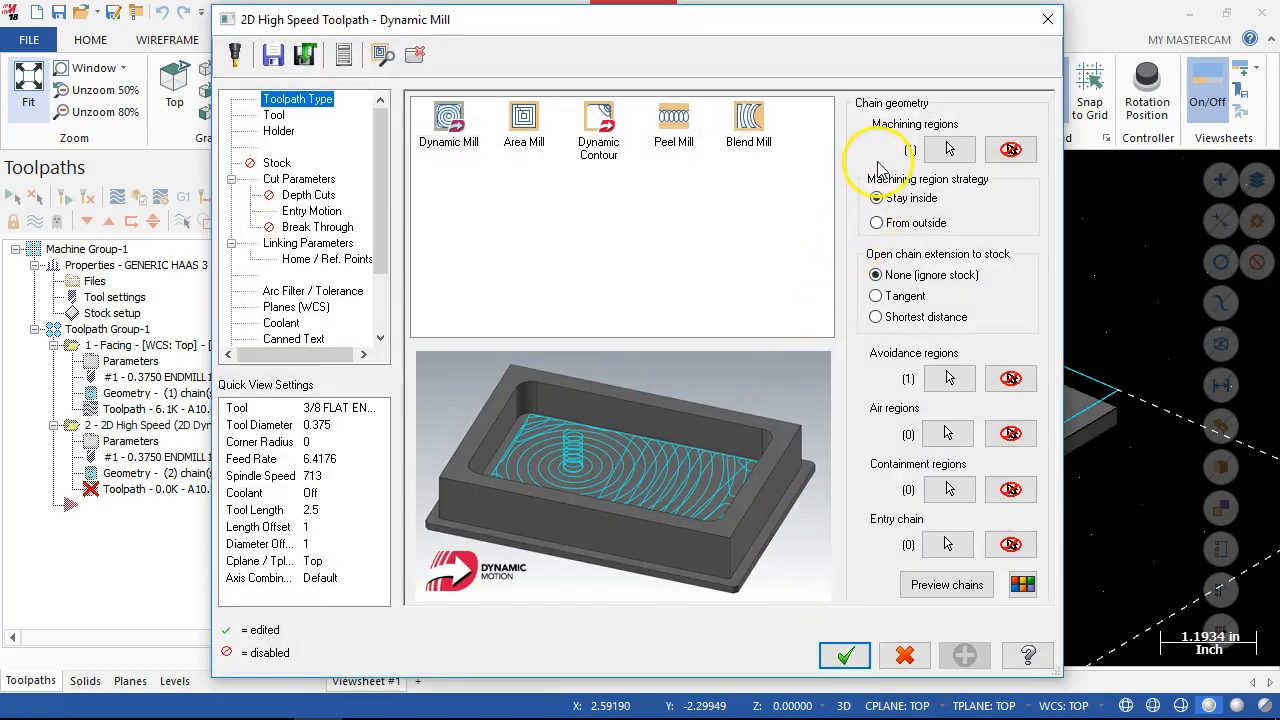
{"action": "left_click", "coordinate": [879, 225]}
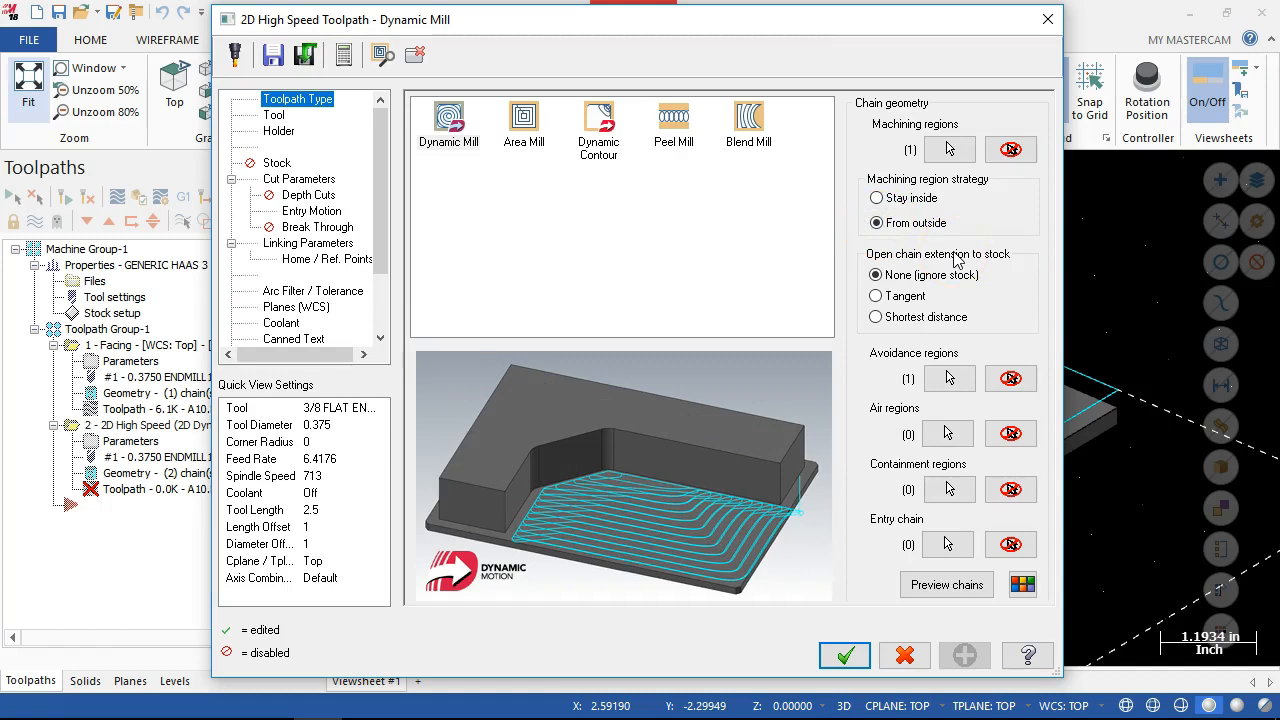
Set the 3/8 flat endmill's spindle speed to 4000 and both its feed rate and plunge rate to 16.
{"action": "left_click", "coordinate": [273, 115]}
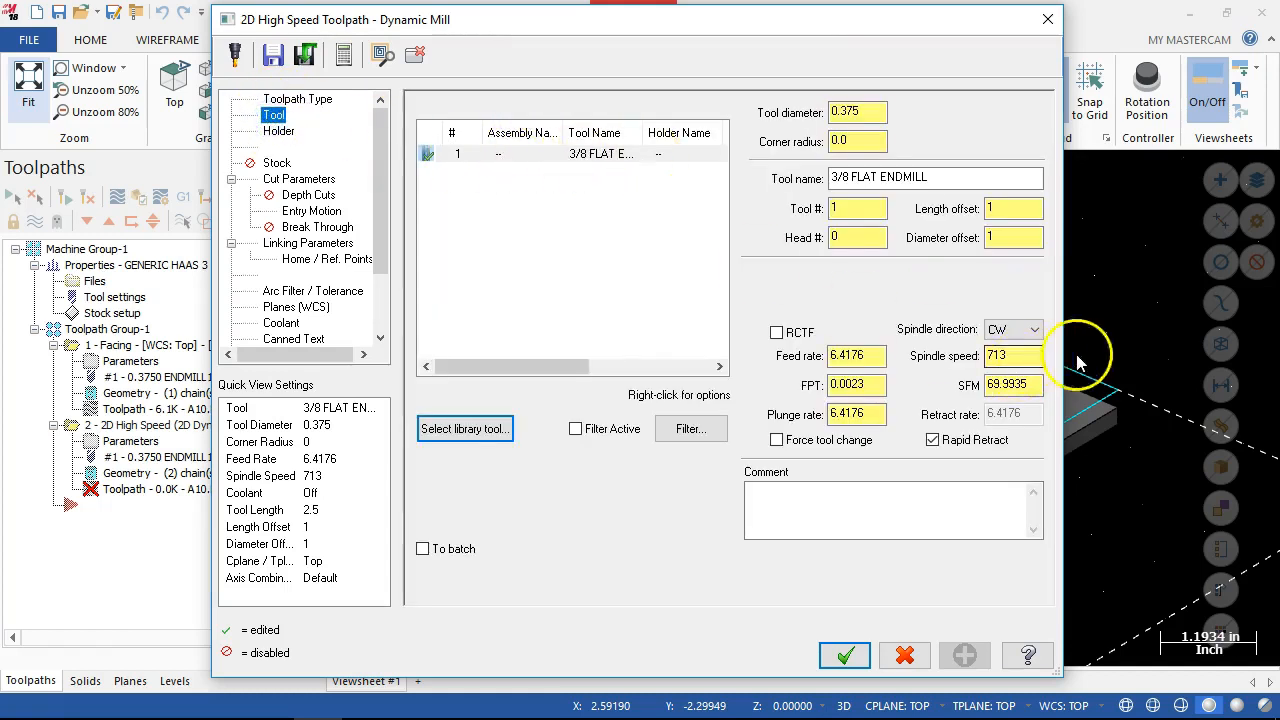
{"action": "double_click", "coordinate": [1000, 355]}
{"action": "type", "text": "400"}
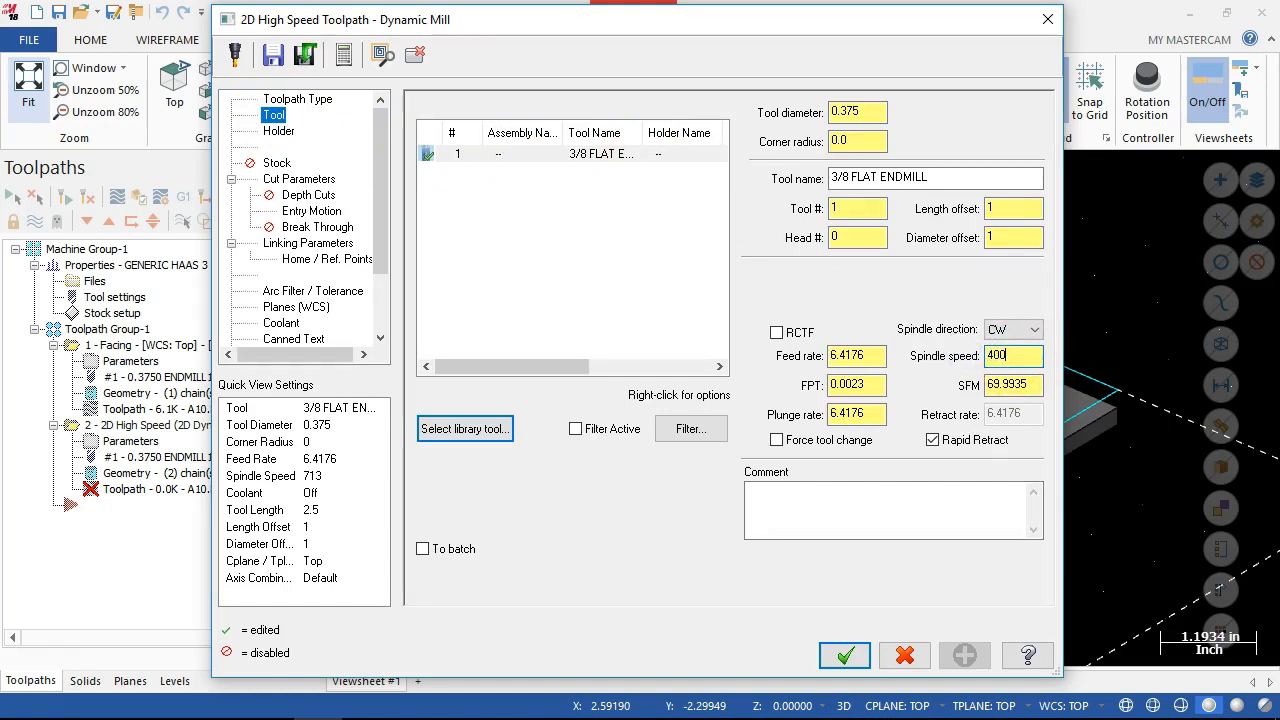
{"action": "key", "text": "Tab"}
{"action": "double_click", "coordinate": [856, 358]}
{"action": "type", "text": "16"}
{"action": "key", "text": "Tab"}
{"action": "key", "text": "Tab"}
{"action": "type", "text": "16"}
{"action": "key", "text": "Tab"}
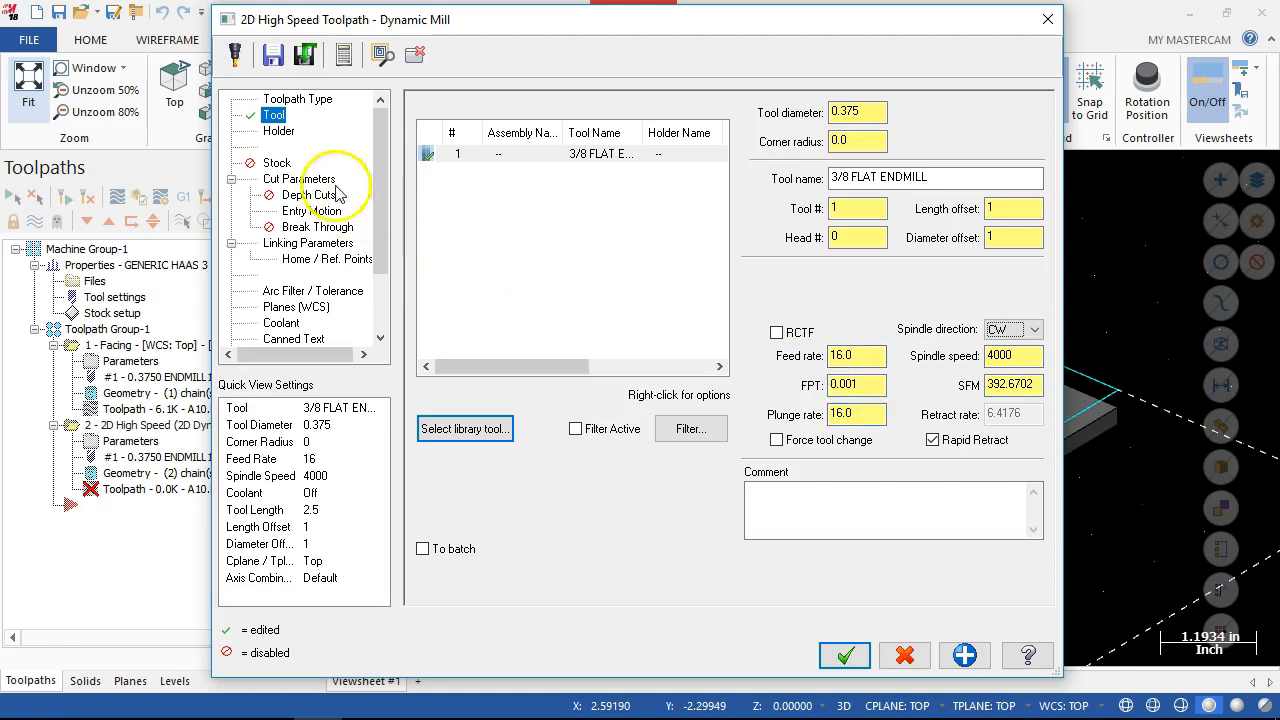
Set the Dynamic Mill gap size to 100% of tool diameter in the cut parameters.
{"action": "left_click", "coordinate": [279, 164]}
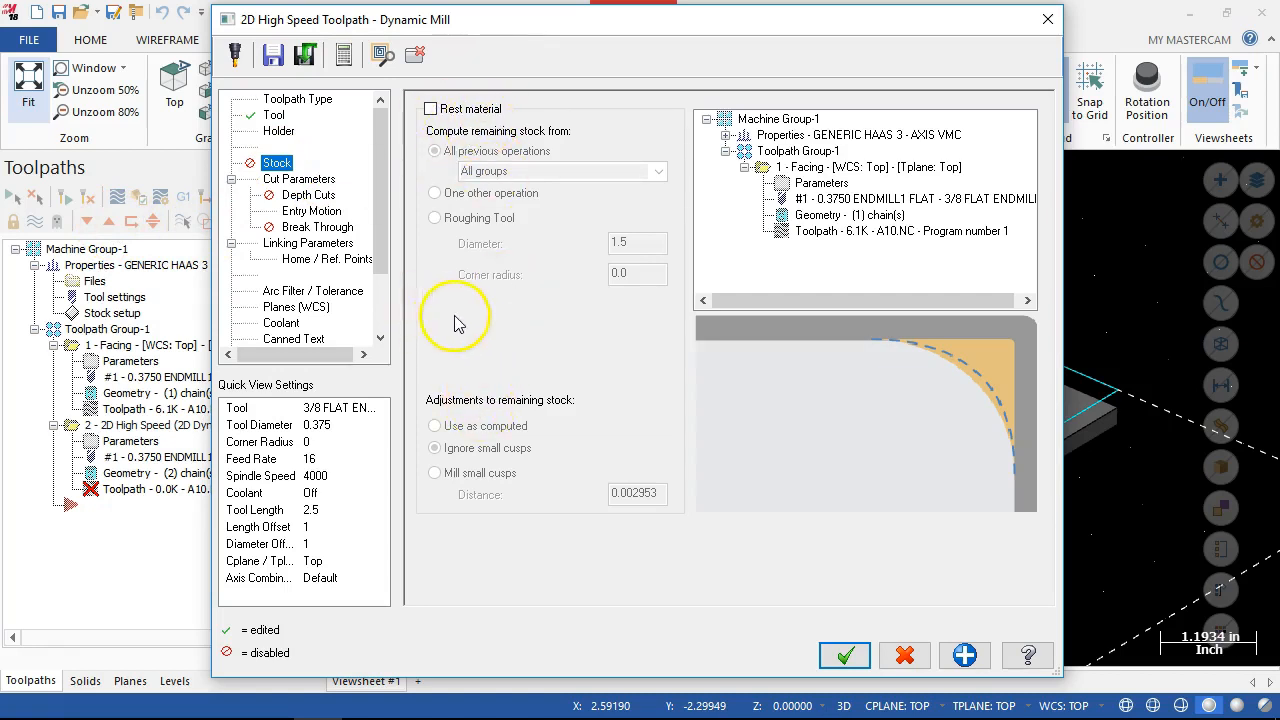
{"action": "left_click", "coordinate": [290, 179]}
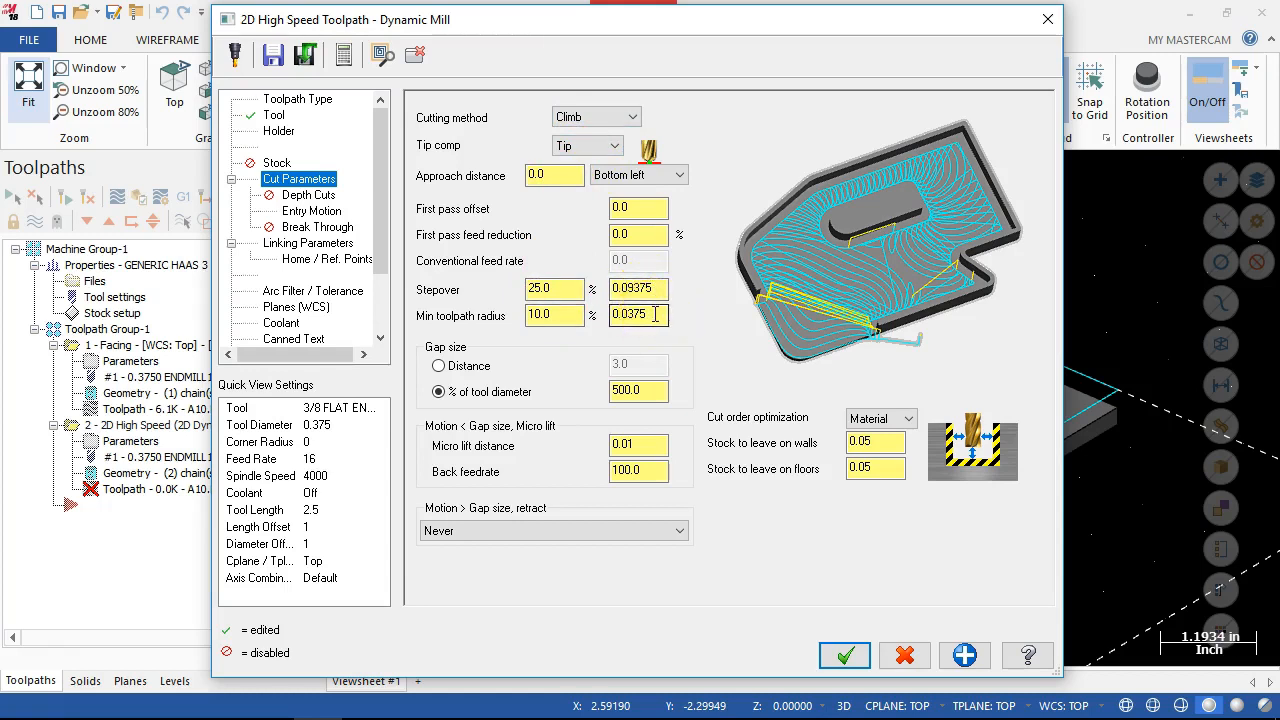
{"action": "left_click", "coordinate": [640, 391]}
{"action": "left_click_drag", "start_coordinate": [642, 393], "coordinate": [609, 387]}
{"action": "type", "text": "100"}
{"action": "key", "text": "Return"}
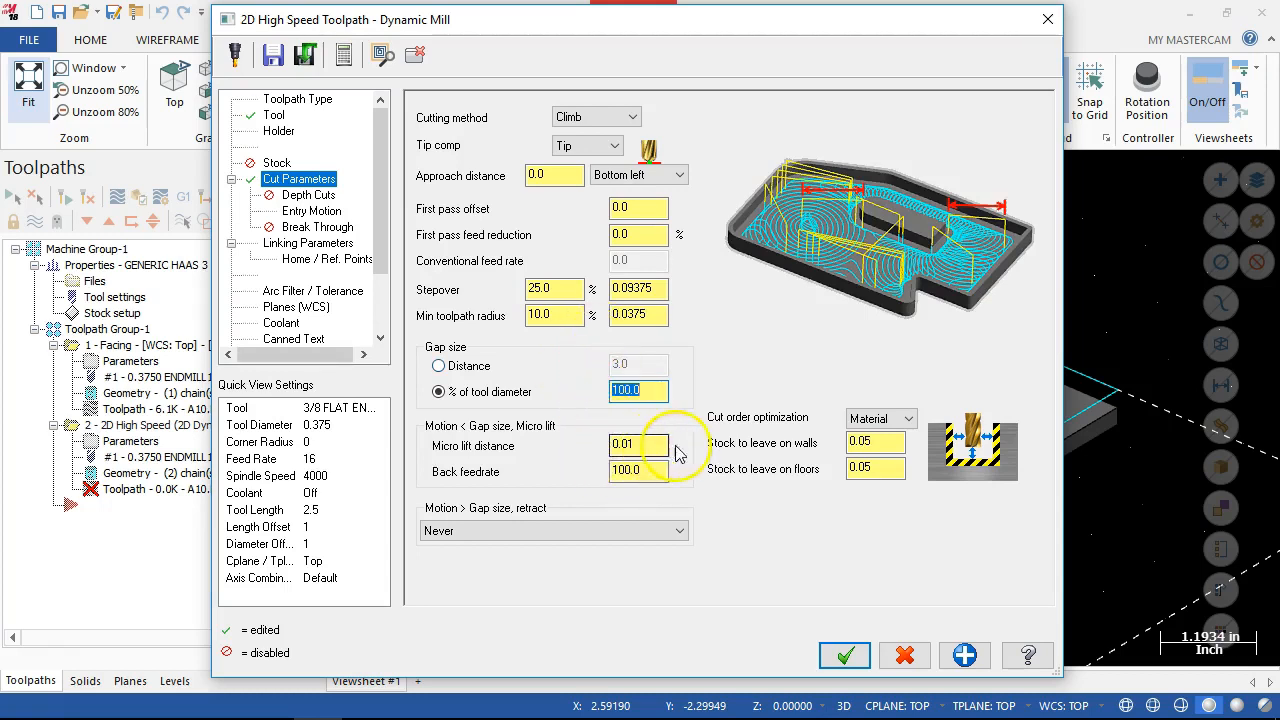
Set the stock to leave to -0.005 on walls and 0 on floors.
{"action": "left_click", "coordinate": [873, 444]}
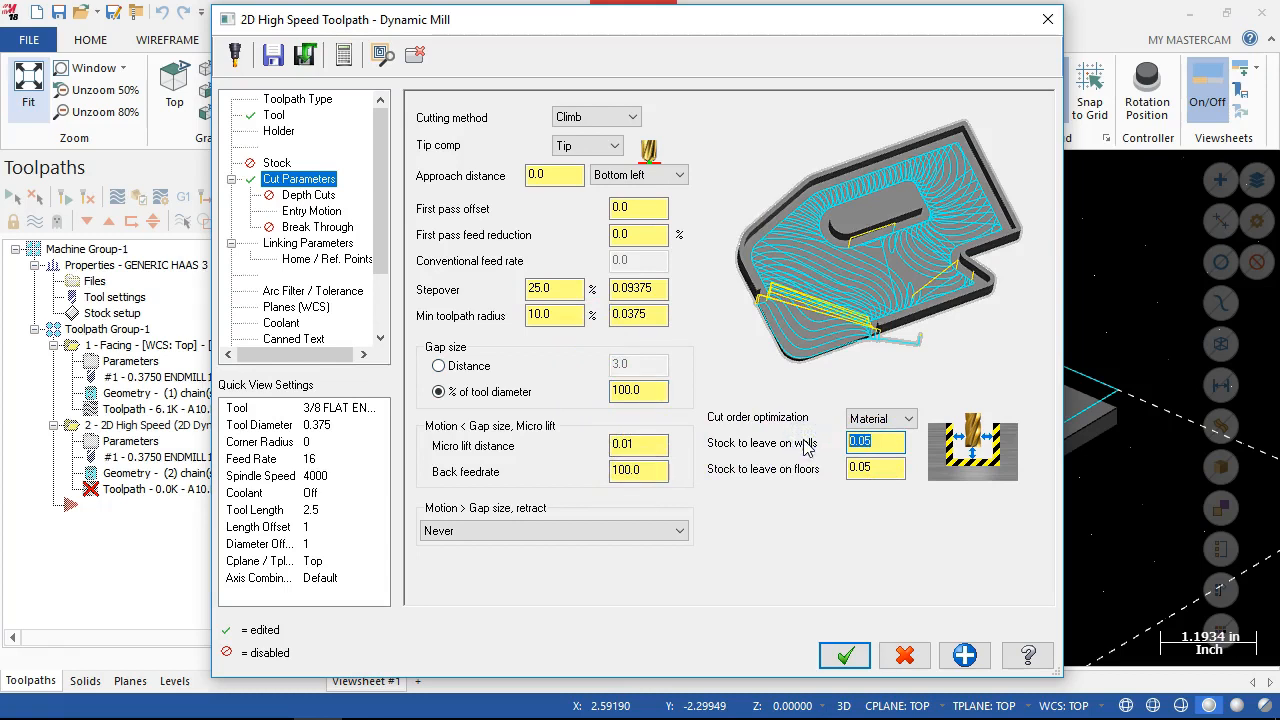
{"action": "left_click", "coordinate": [890, 465]}
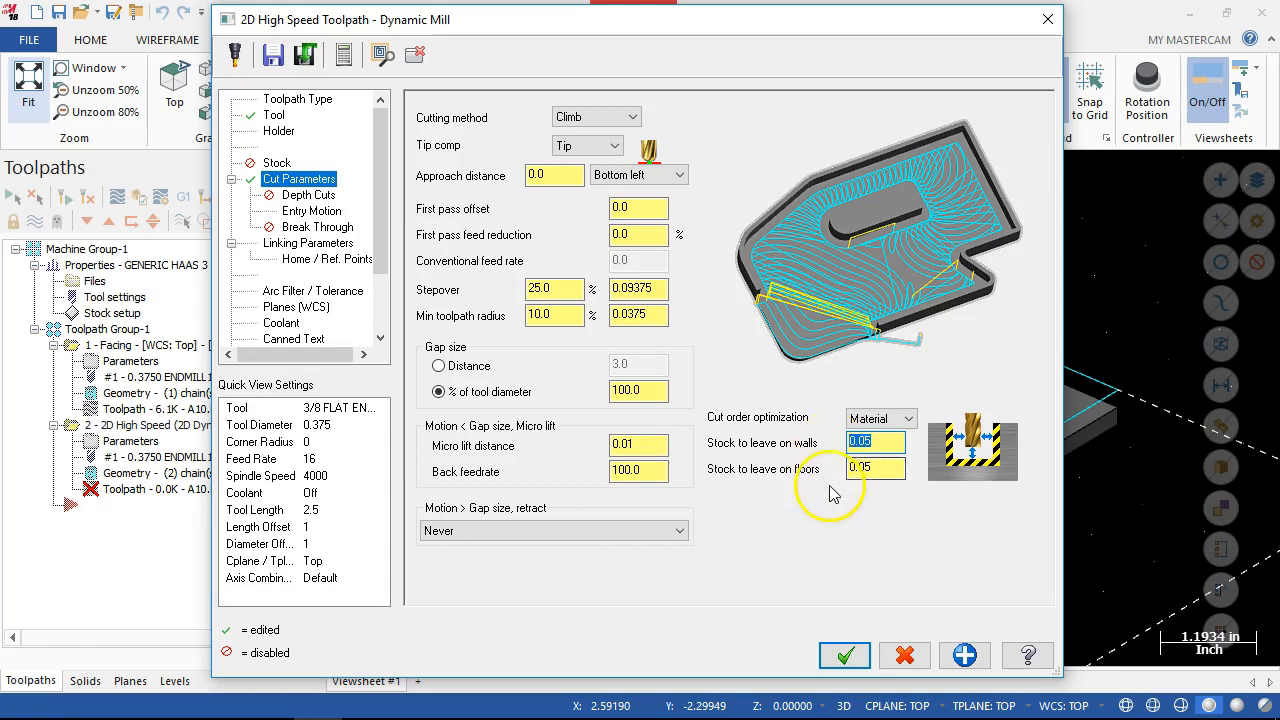
{"action": "type", "text": "-"}
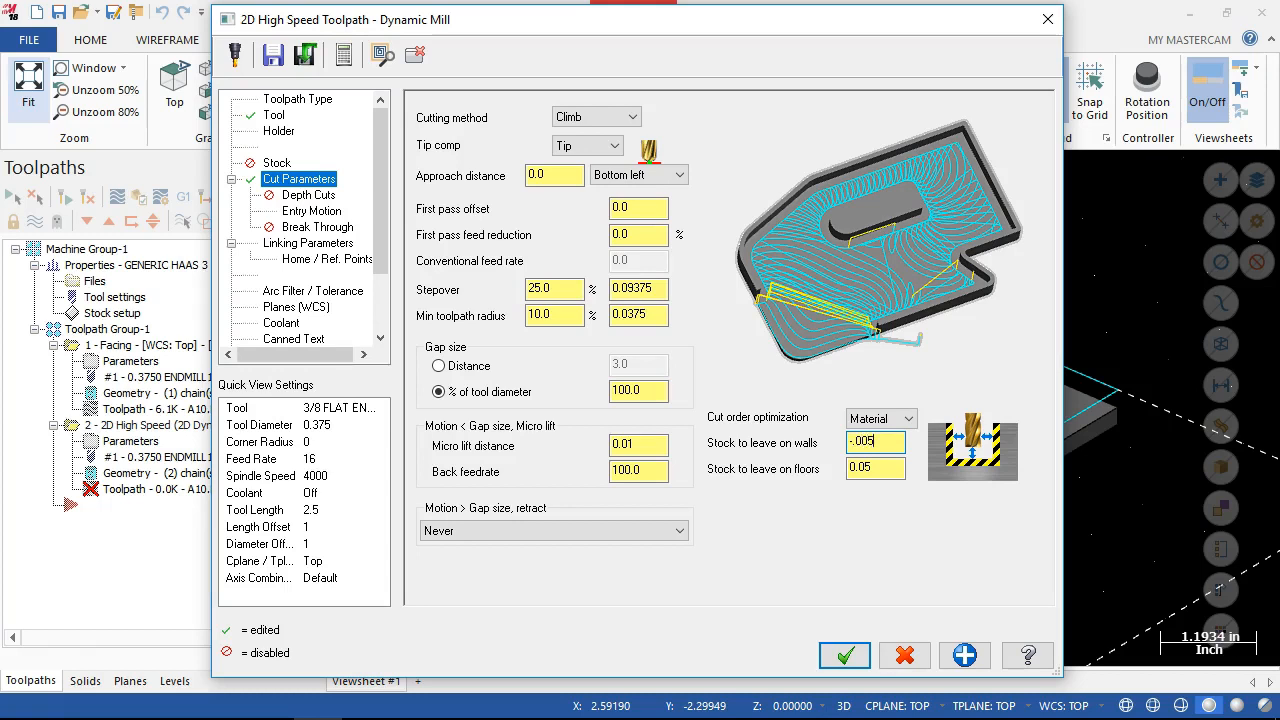
{"action": "key", "text": "Return"}
{"action": "key", "text": "BackSpace"}
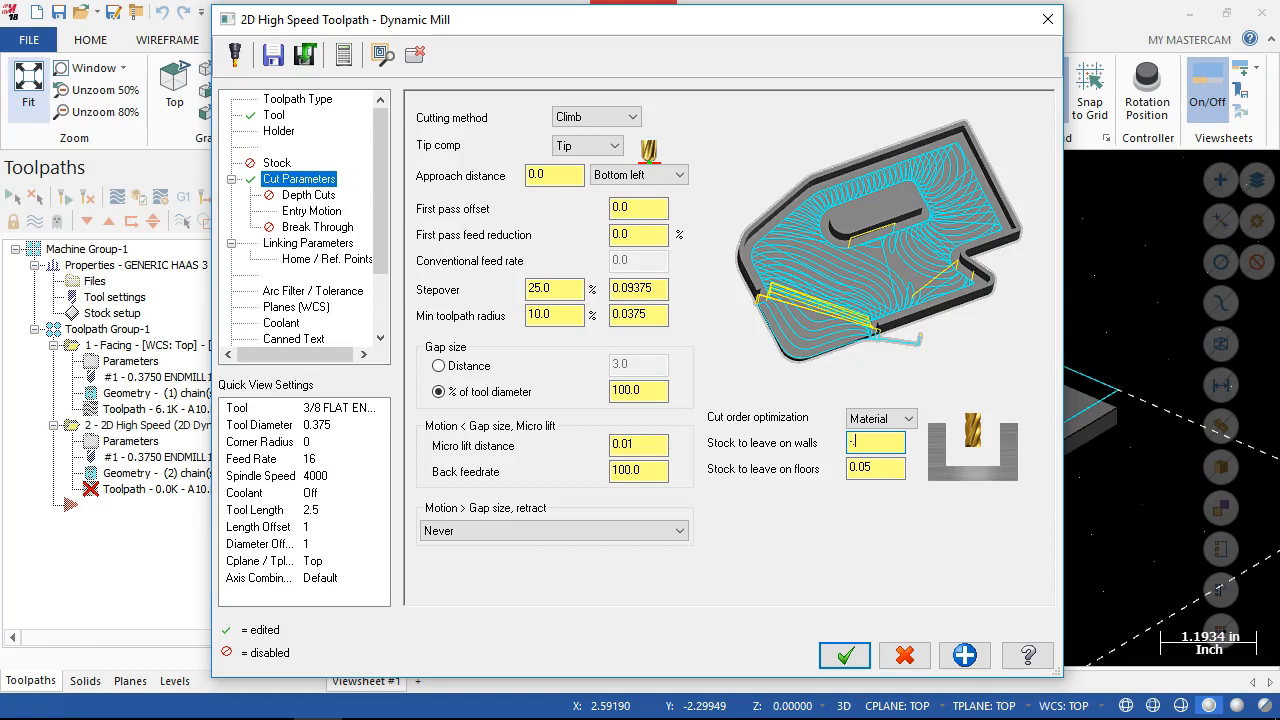
{"action": "left_click", "coordinate": [886, 470]}
{"action": "key", "text": "Tab"}
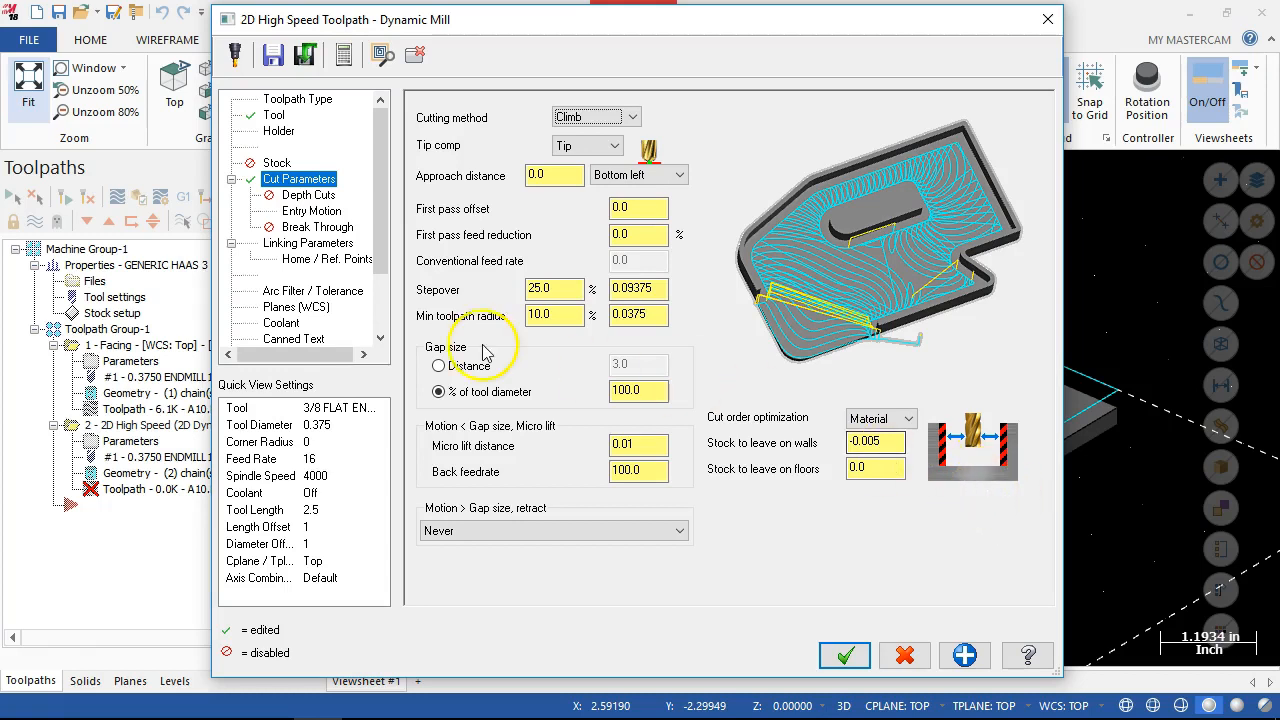
Set the incremental depth to -0.25 by picking a base corner of the raised island, and generate the Dynamic Mill toolpath.
{"action": "left_click", "coordinate": [297, 196]}
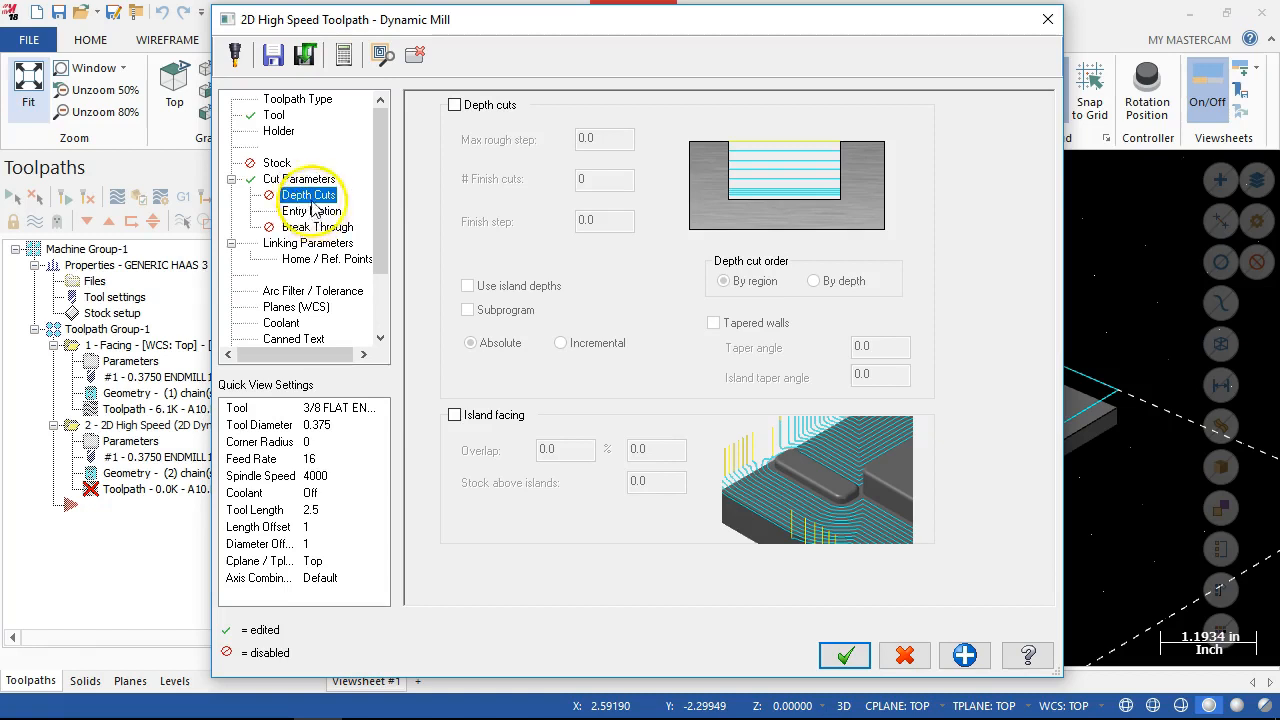
{"action": "left_click", "coordinate": [303, 212]}
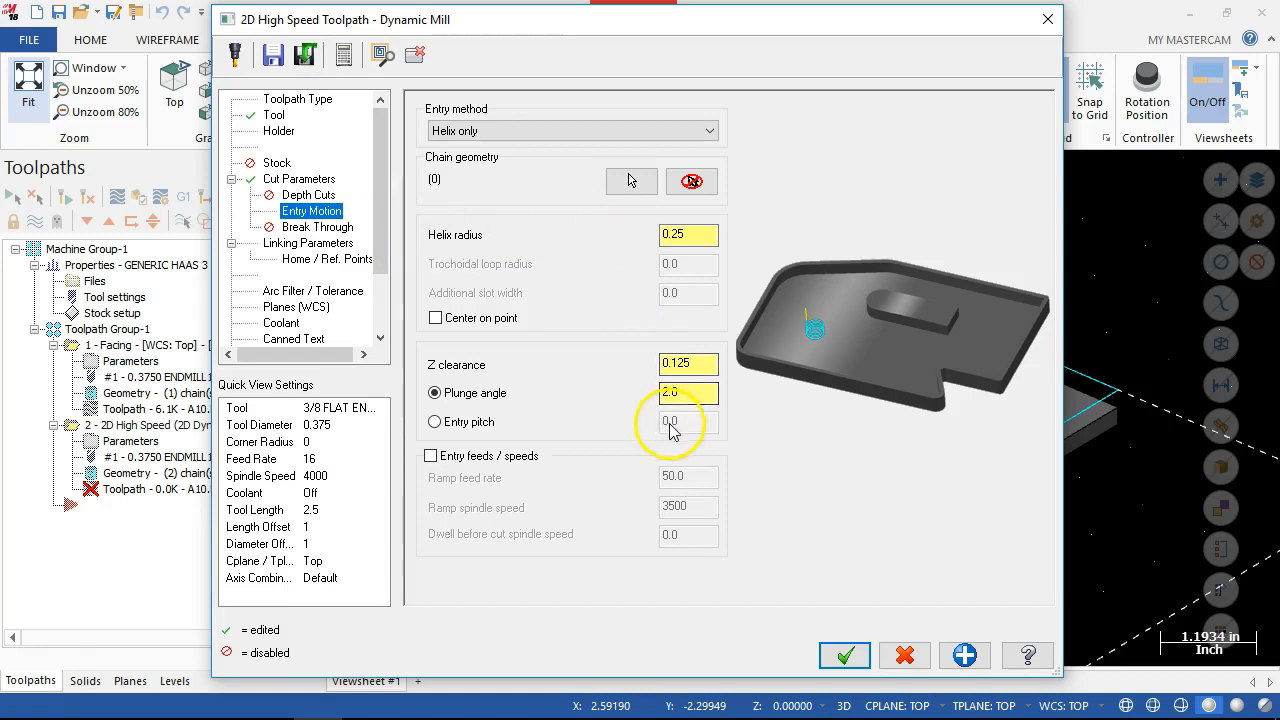
{"action": "left_click", "coordinate": [310, 244]}
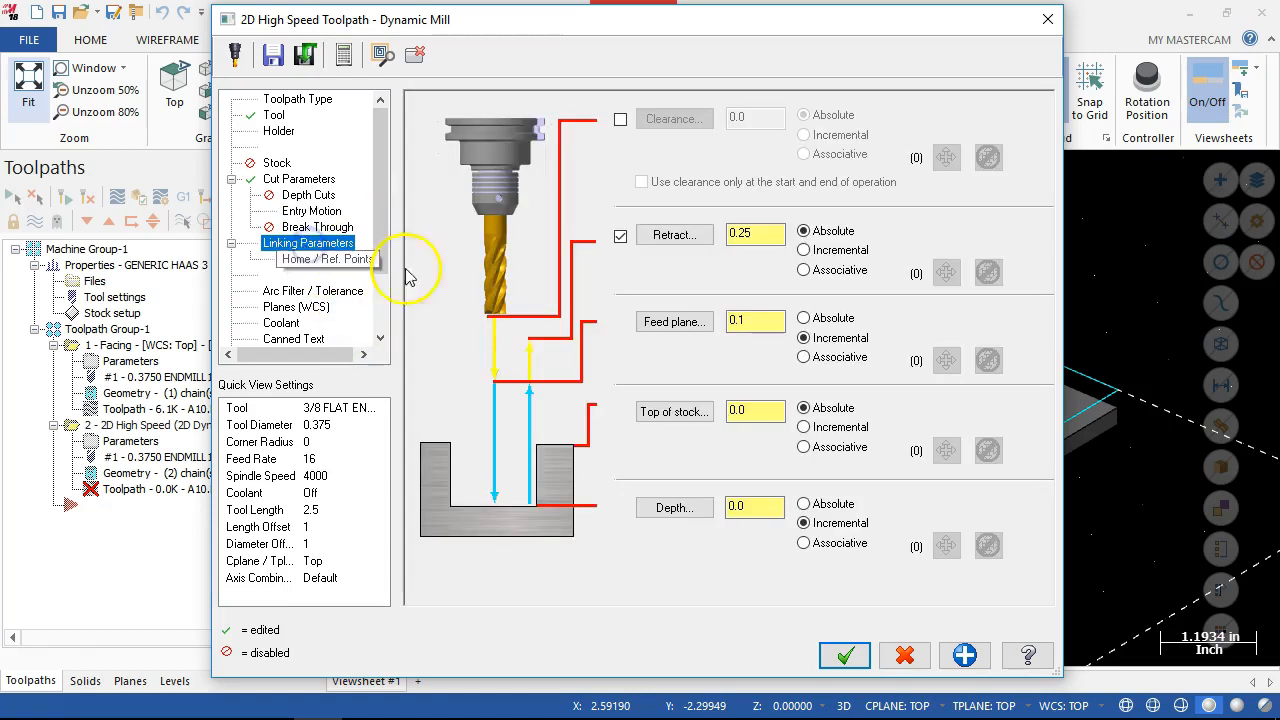
{"action": "left_click", "coordinate": [672, 508]}
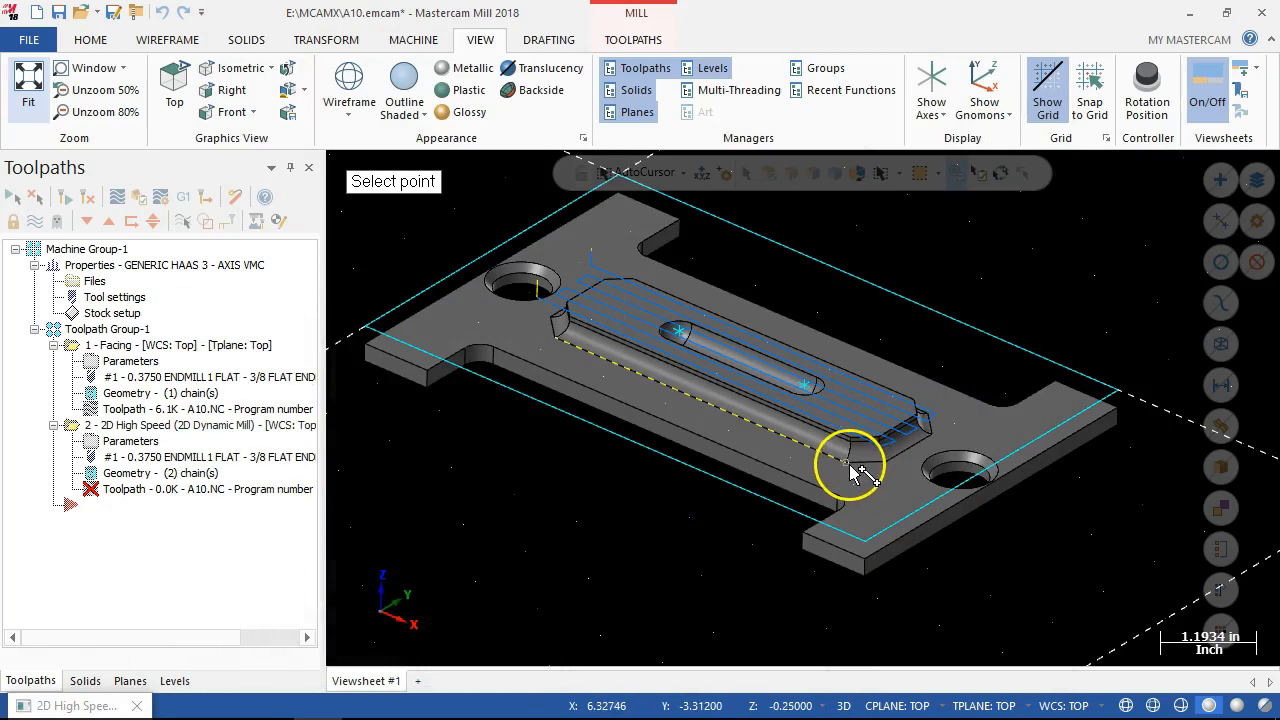
{"action": "left_click", "coordinate": [852, 472]}
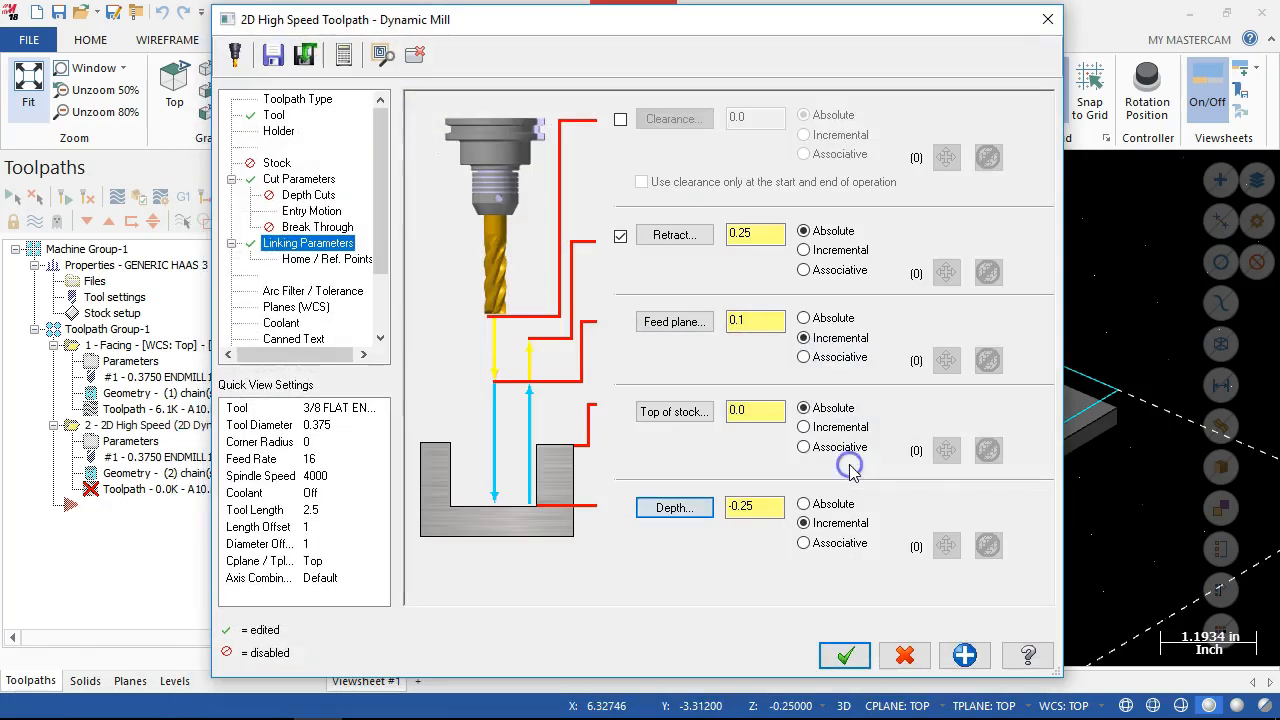
{"action": "left_click", "coordinate": [768, 508]}
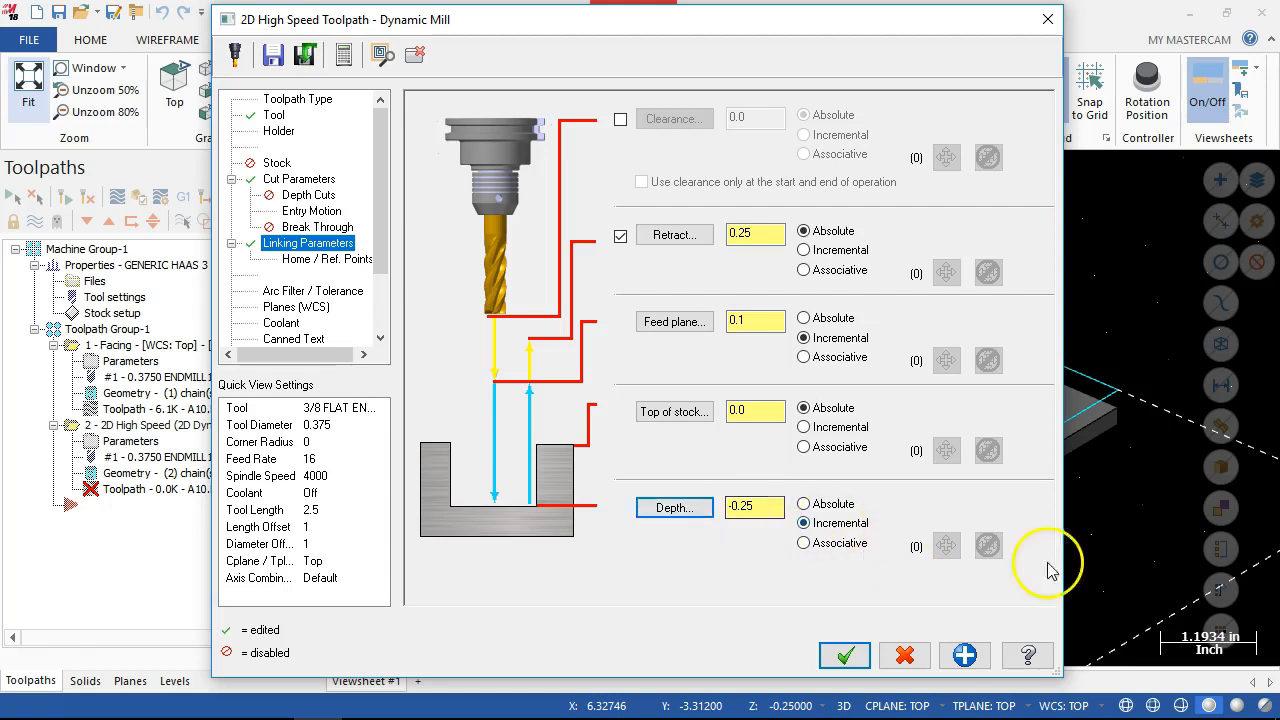
{"action": "left_click", "coordinate": [858, 662]}
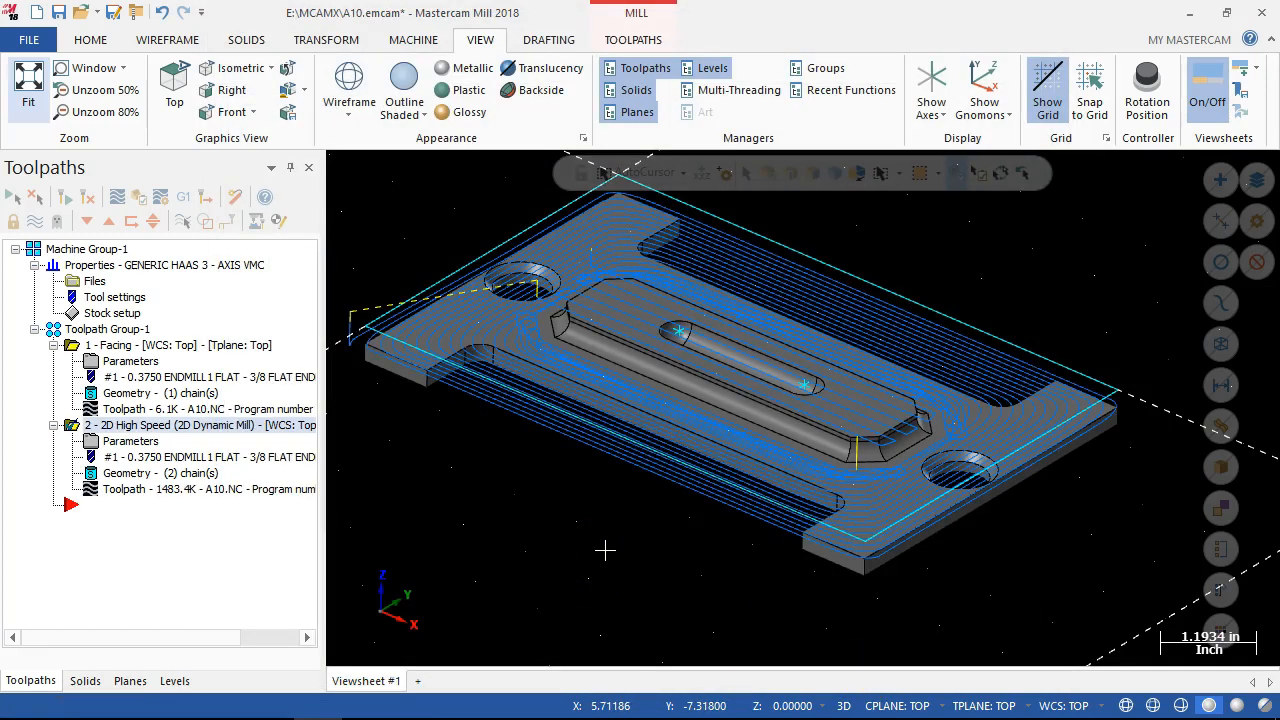
Collapse the facing operation in the toolpath tree and place a copy of the 2D Dynamic Mill operation after the original.
{"action": "scroll", "coordinate": [672, 557], "scroll_direction": "down", "scroll_amount": 1}
{"action": "middle_click_drag", "start_coordinate": [624, 554], "coordinate": [628, 571]}
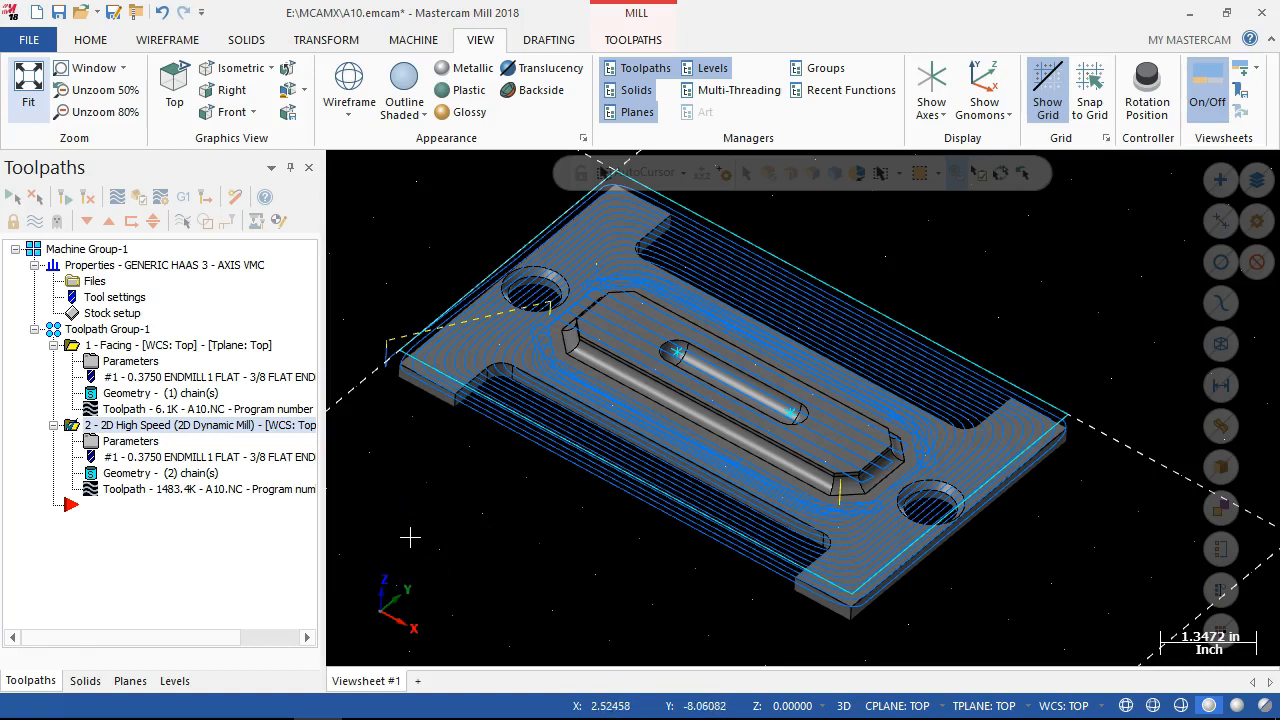
{"action": "mouse_move", "coordinate": [409, 538]}
{"action": "middle_mouse_down"}
{"action": "mouse_move", "coordinate": [400, 500]}
{"action": "mouse_move", "coordinate": [390, 524]}
{"action": "middle_mouse_up"}
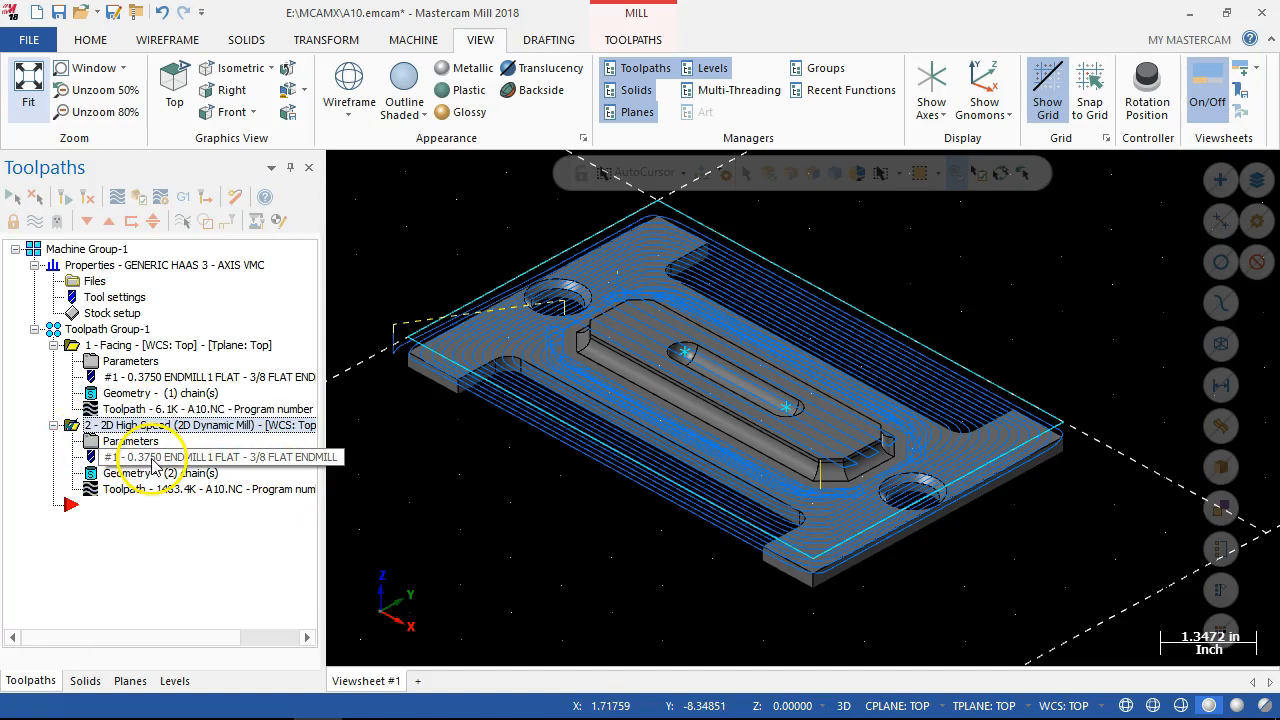
{"action": "left_click", "coordinate": [55, 346]}
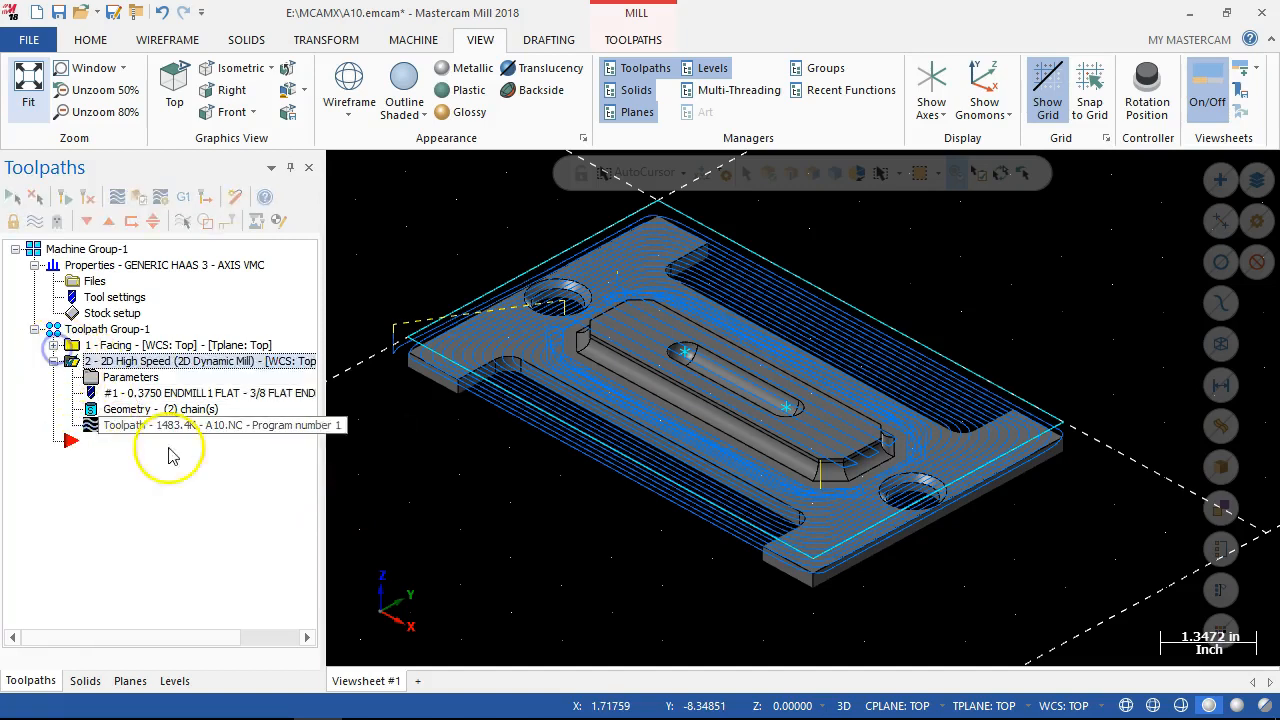
{"action": "left_click", "coordinate": [92, 363]}
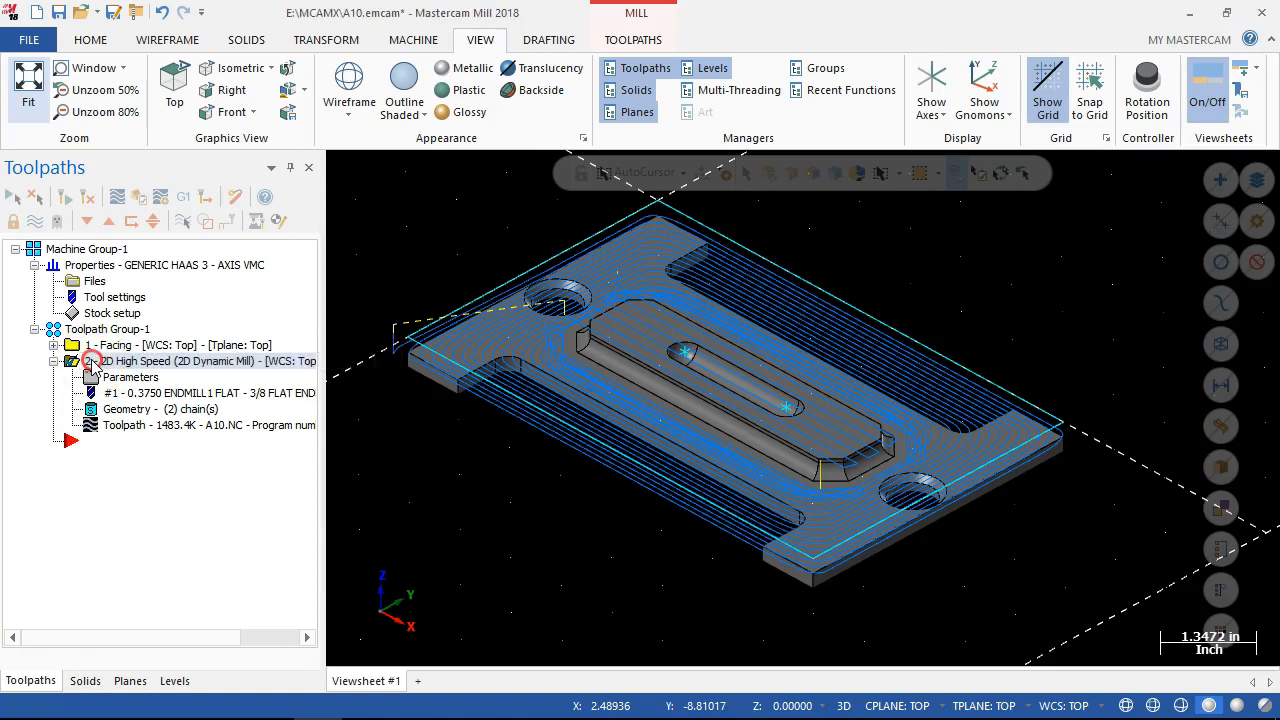
{"action": "right_click_drag", "start_coordinate": [85, 441], "coordinate": [89, 449]}
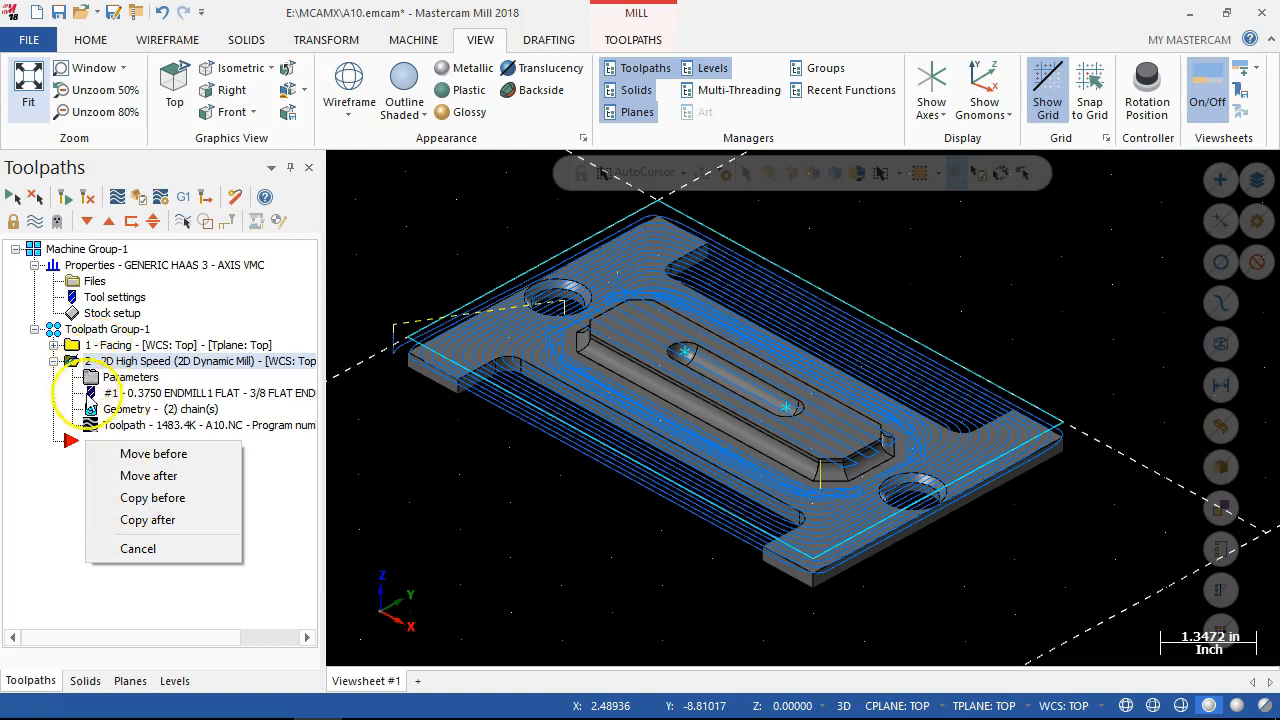
{"action": "left_click", "coordinate": [132, 520]}
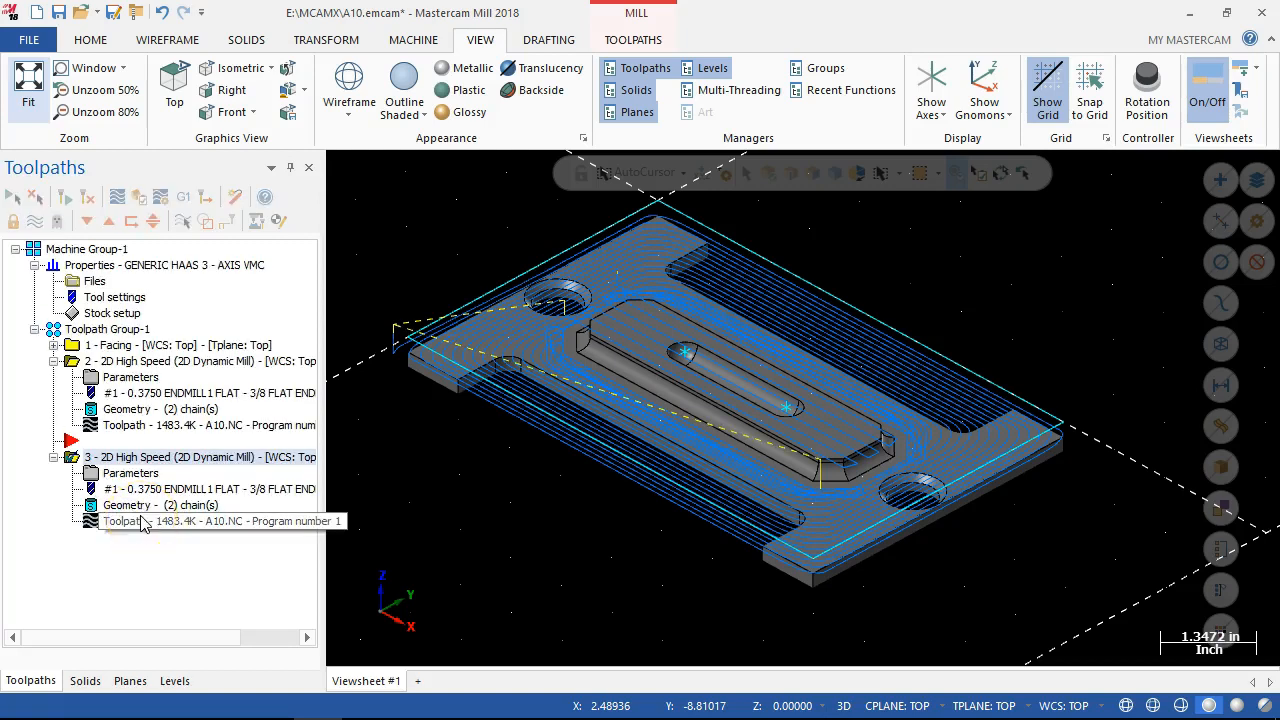
Delete the raised island's solid chain from the avoidance regions of the copied Dynamic Mill operation.
{"action": "left_click", "coordinate": [135, 510]}
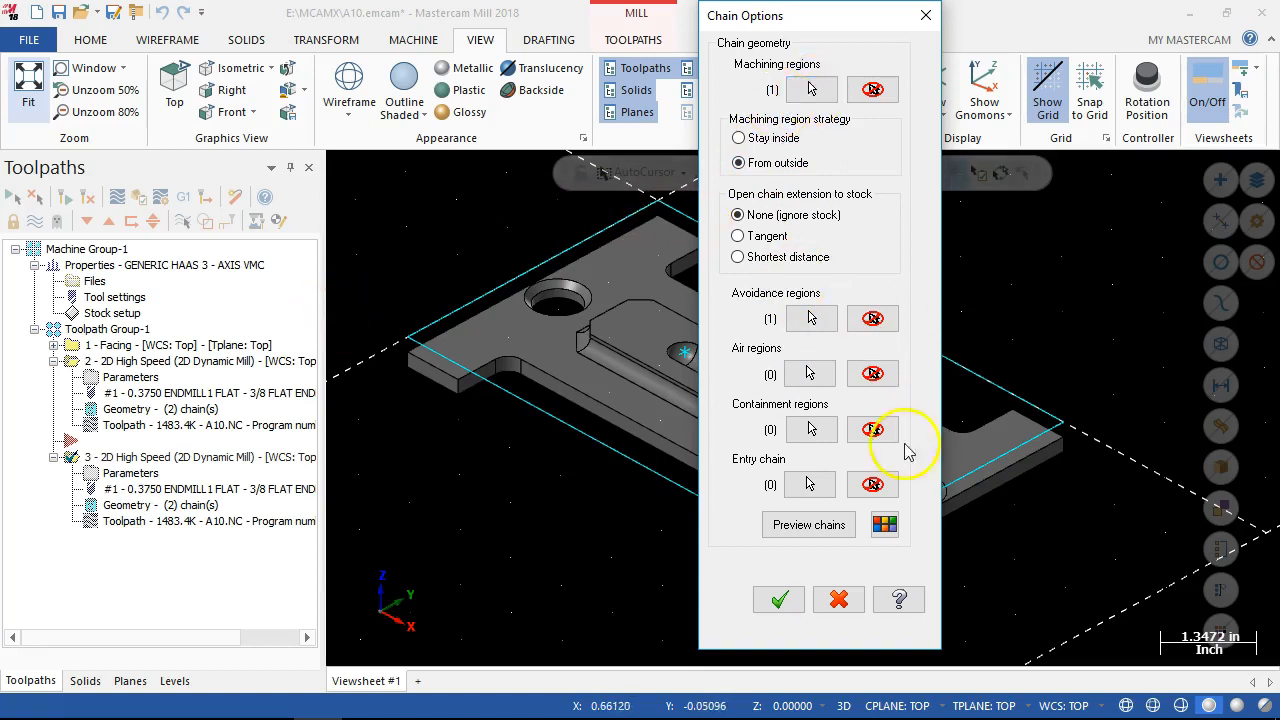
{"action": "left_click", "coordinate": [801, 320]}
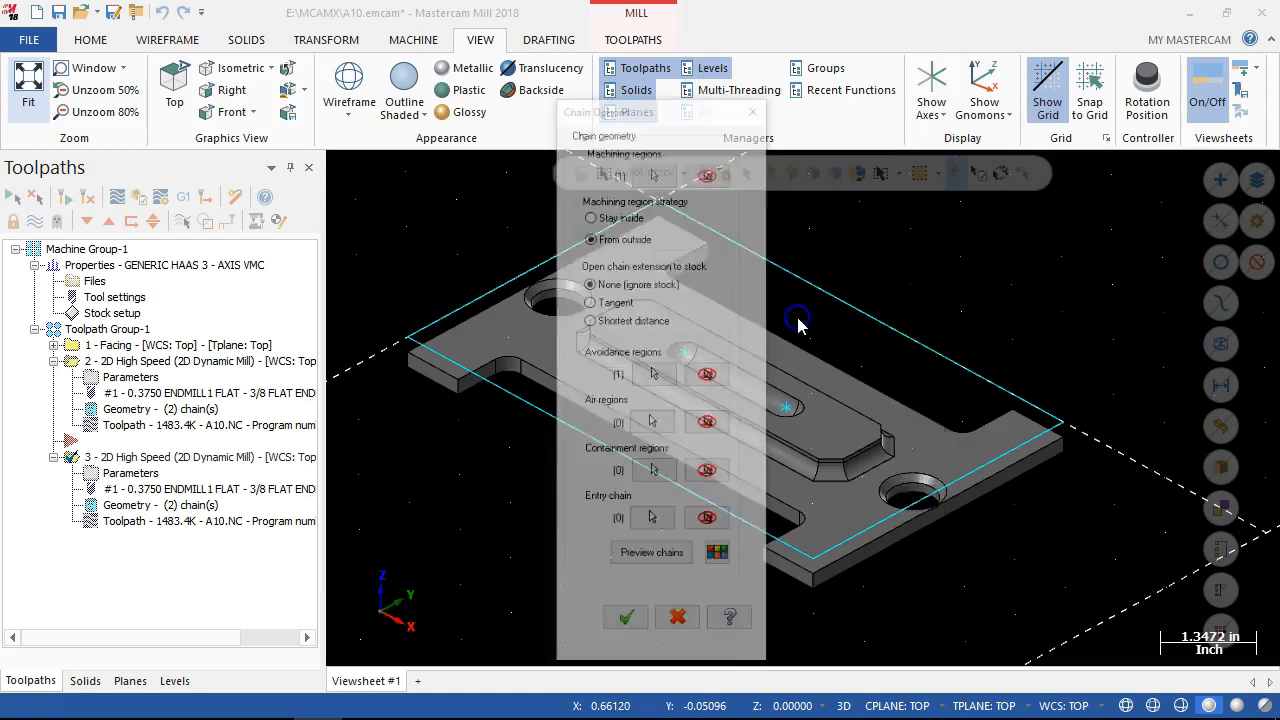
{"action": "left_click_drag", "start_coordinate": [922, 294], "coordinate": [357, 157]}
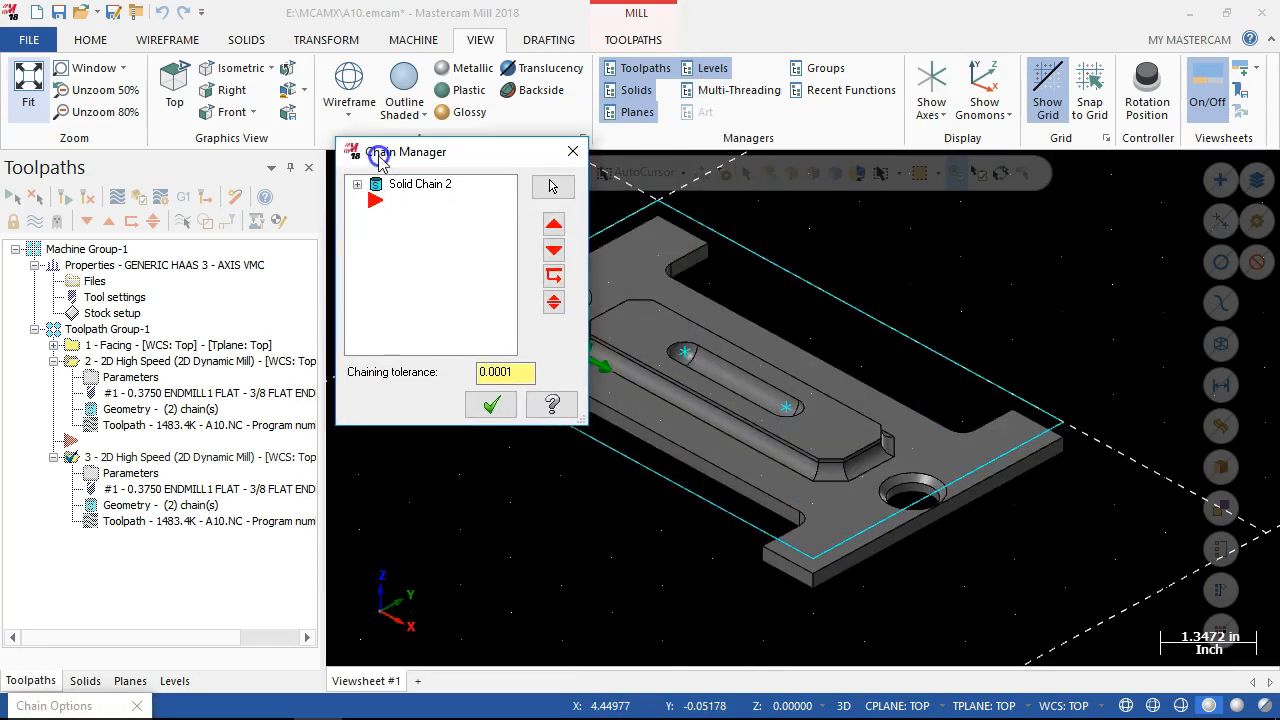
{"action": "left_click", "coordinate": [358, 186]}
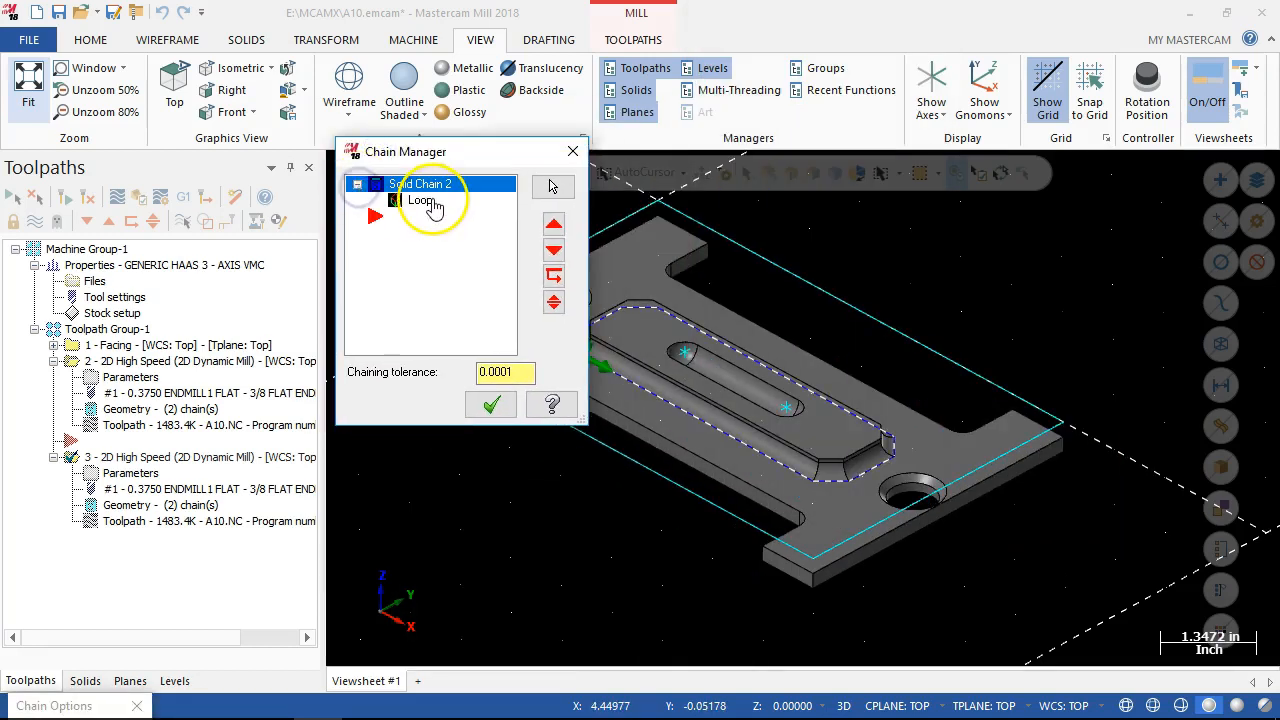
{"action": "right_click", "coordinate": [421, 201]}
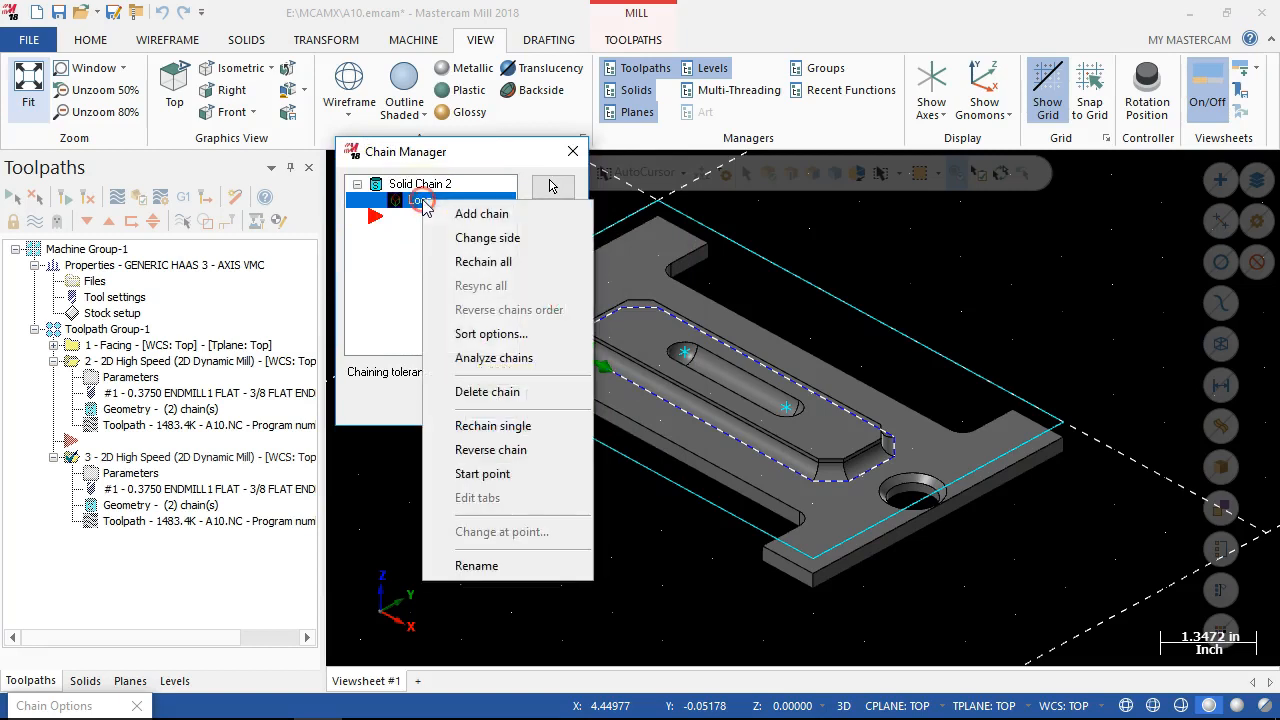
{"action": "left_click", "coordinate": [474, 391]}
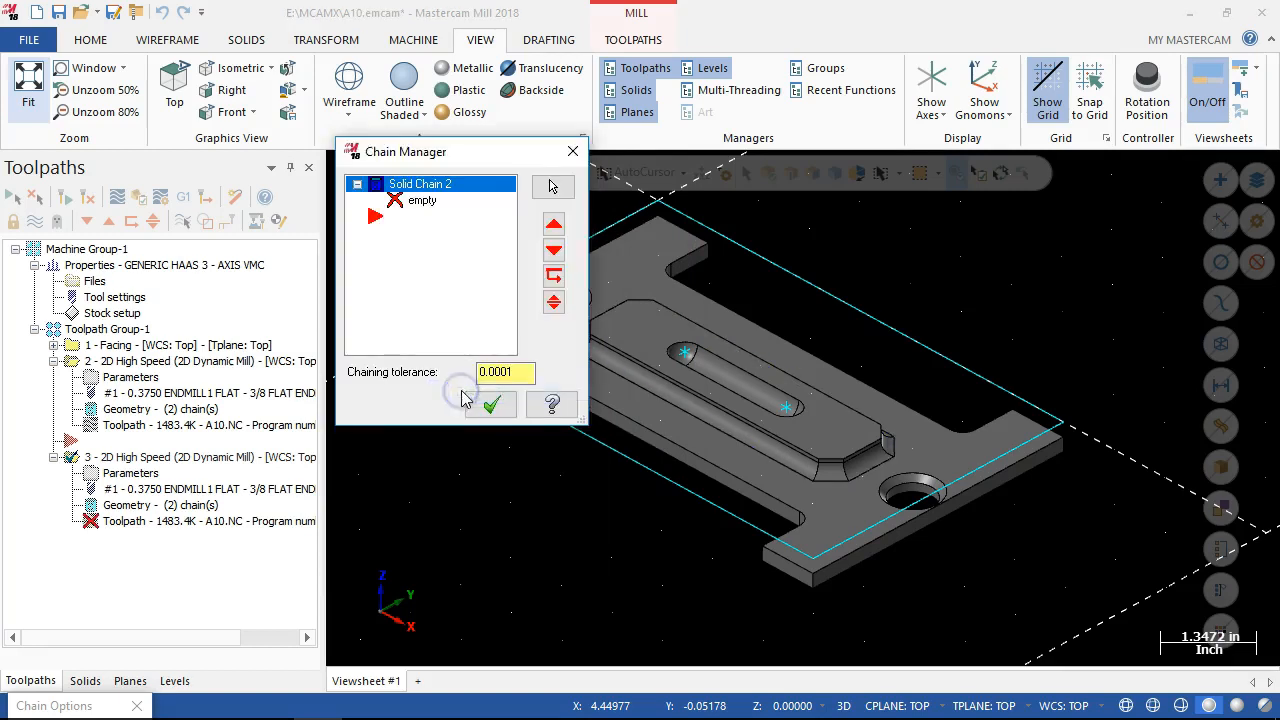
{"action": "right_click", "coordinate": [422, 187]}
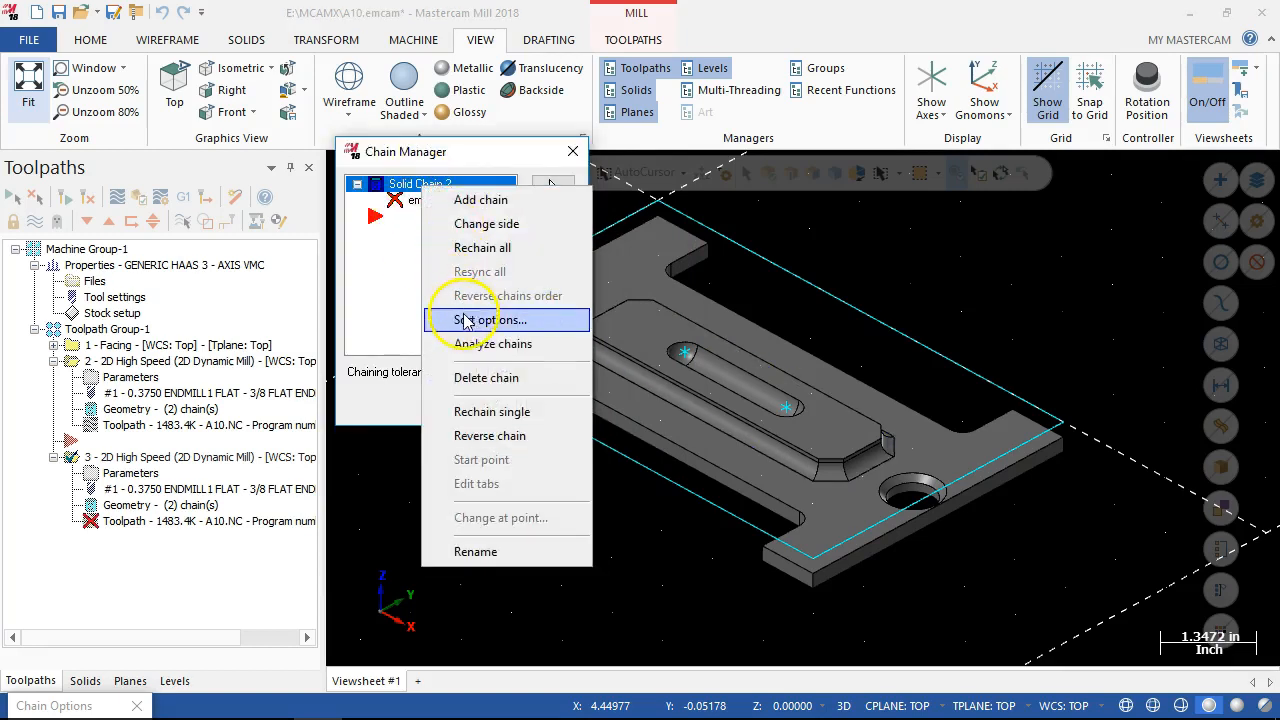
{"action": "left_click", "coordinate": [470, 393]}
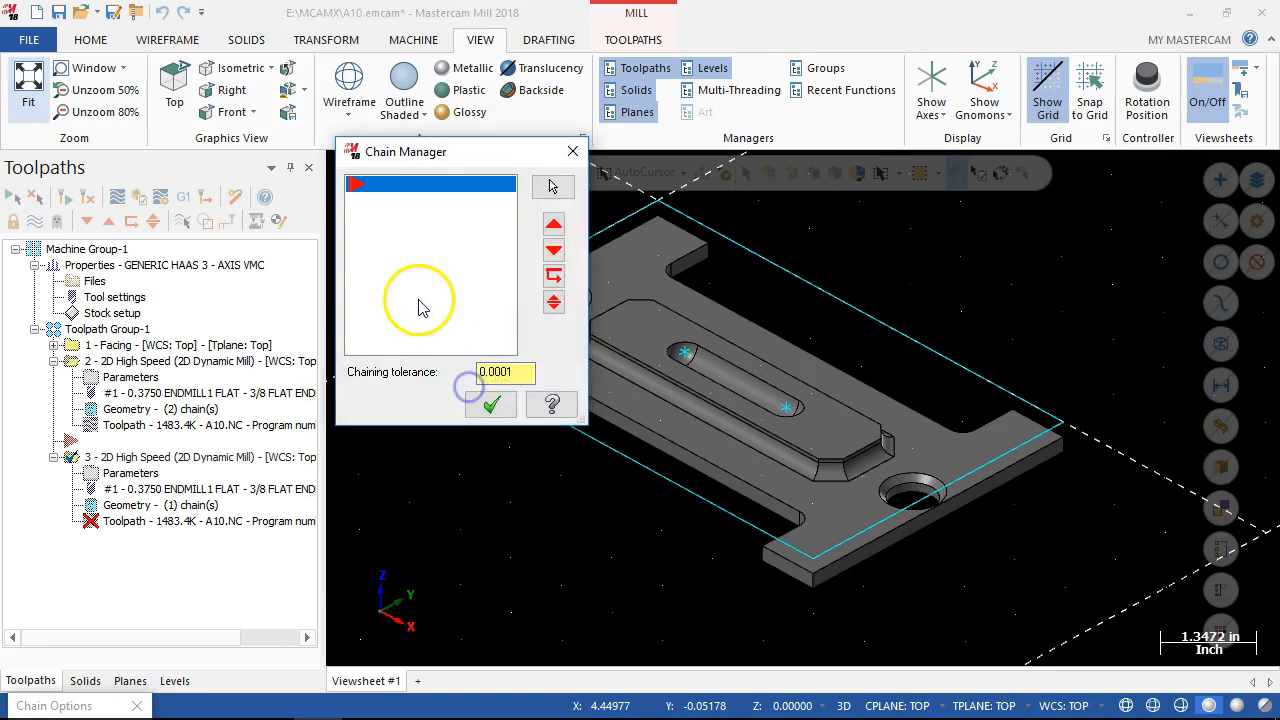
Add the plate's outer bottom edge loop as the avoidance chain and regenerate the copied Dynamic Mill toolpath.
{"action": "right_click", "coordinate": [410, 240]}
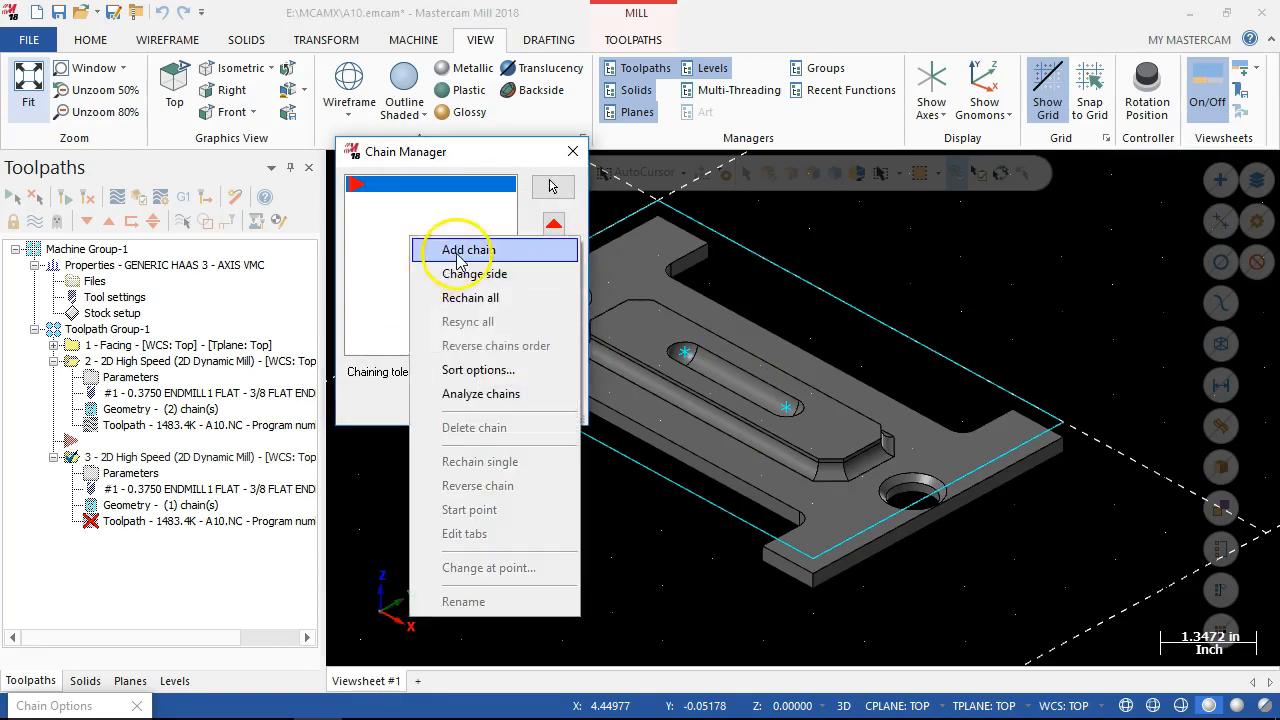
{"action": "left_click", "coordinate": [438, 250]}
{"action": "left_click", "coordinate": [543, 397]}
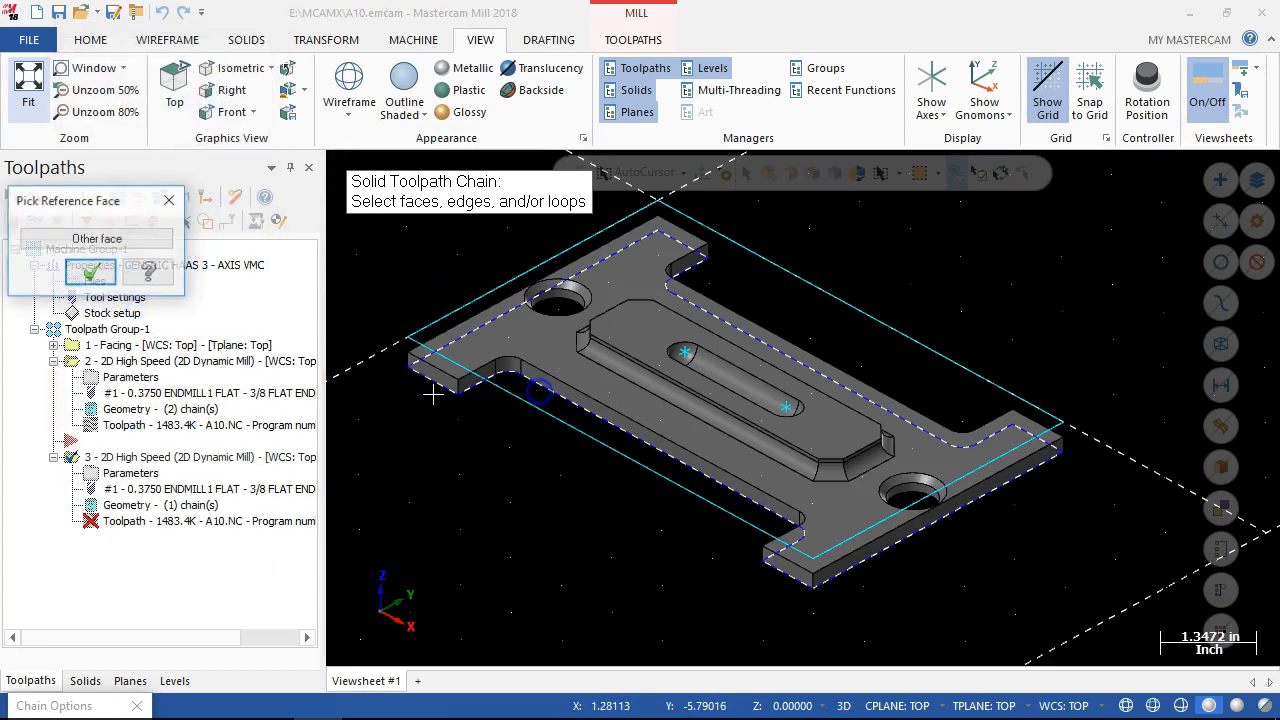
{"action": "left_click", "coordinate": [90, 273]}
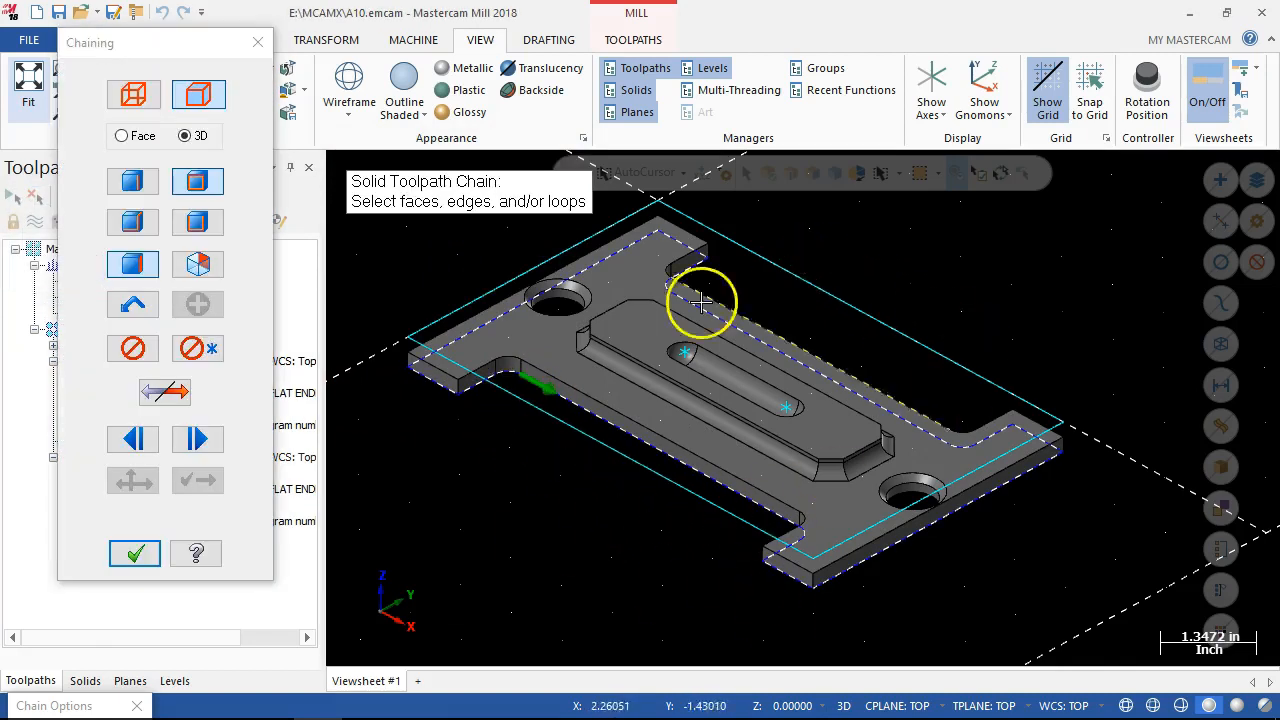
{"action": "left_click", "coordinate": [134, 553]}
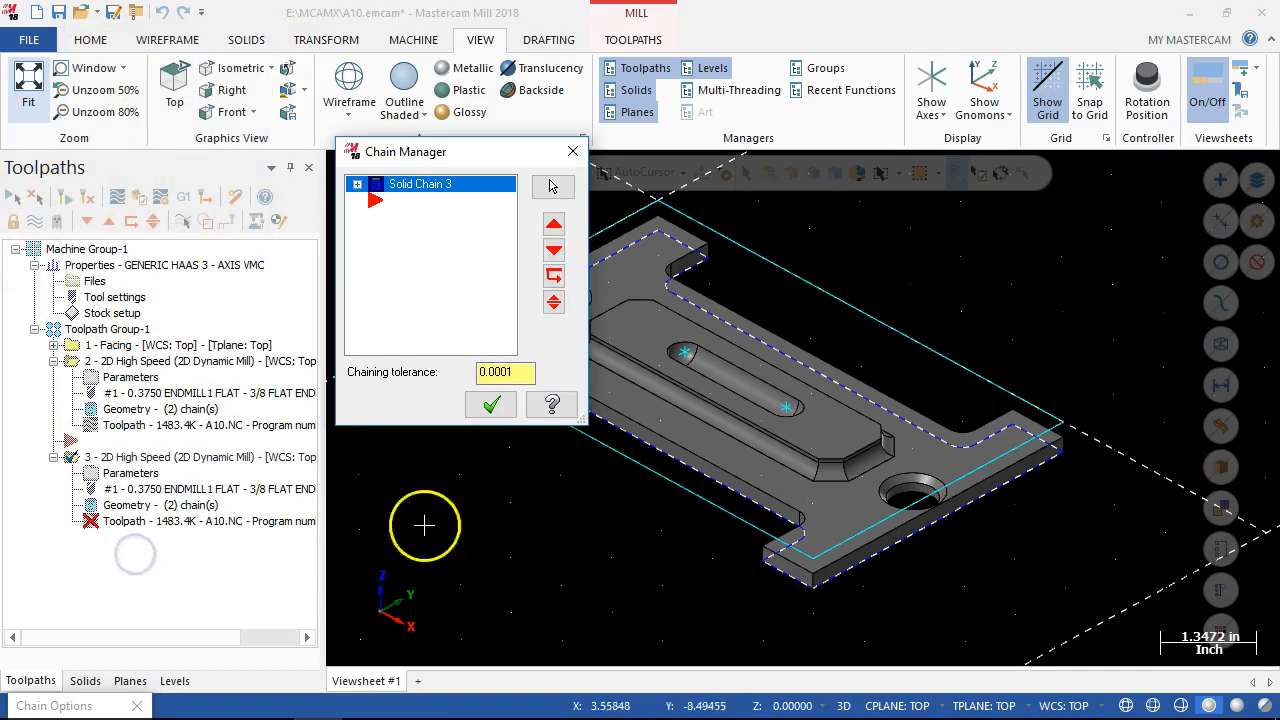
{"action": "left_click", "coordinate": [492, 405]}
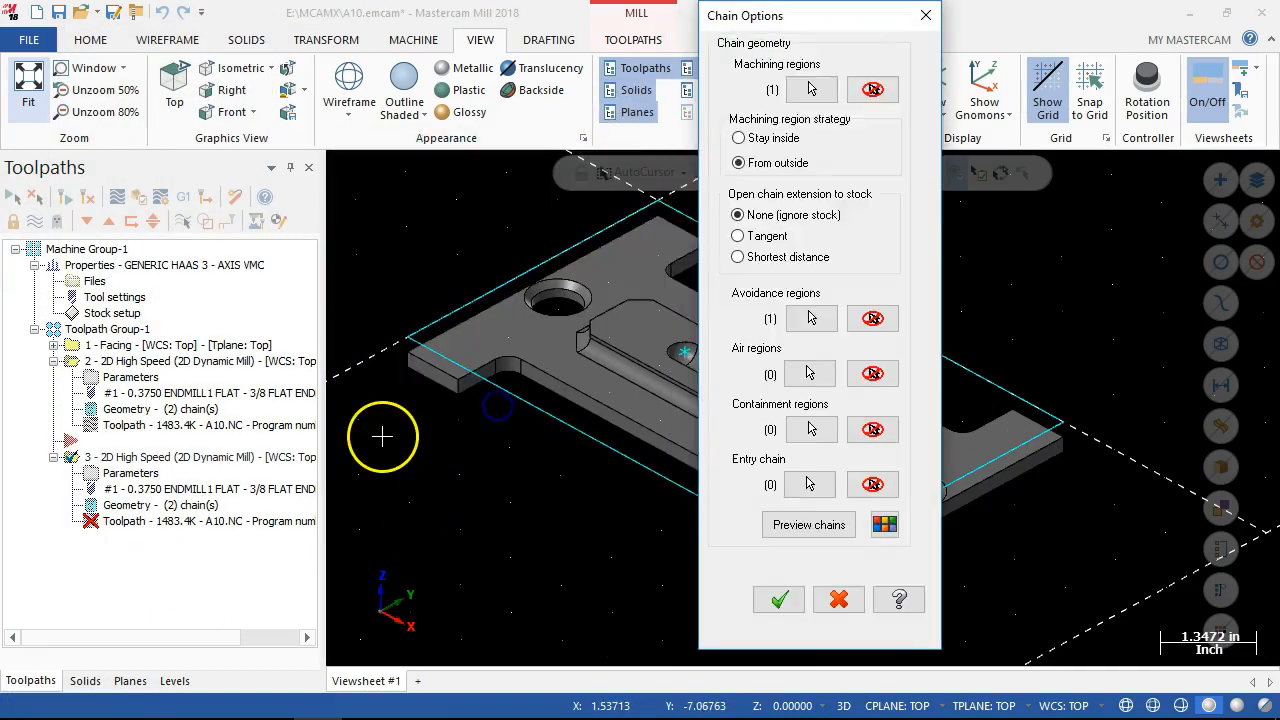
{"action": "left_click", "coordinate": [800, 604]}
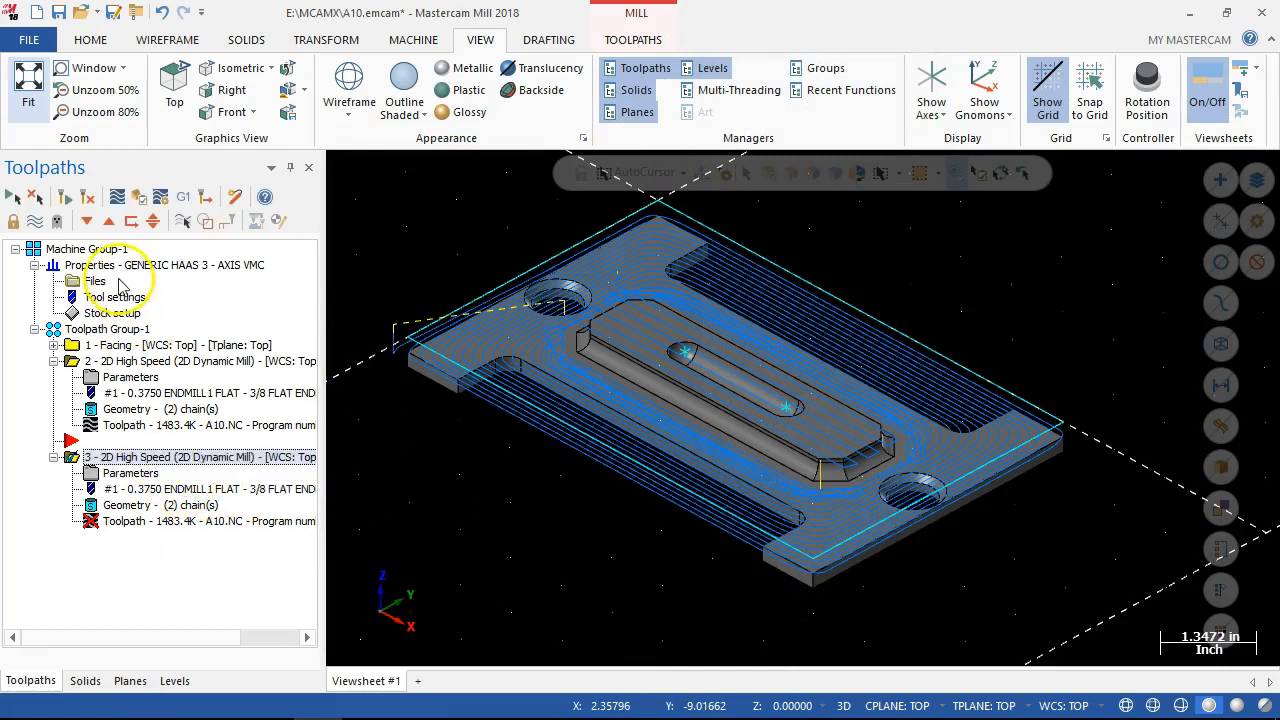
{"action": "left_click", "coordinate": [87, 196]}
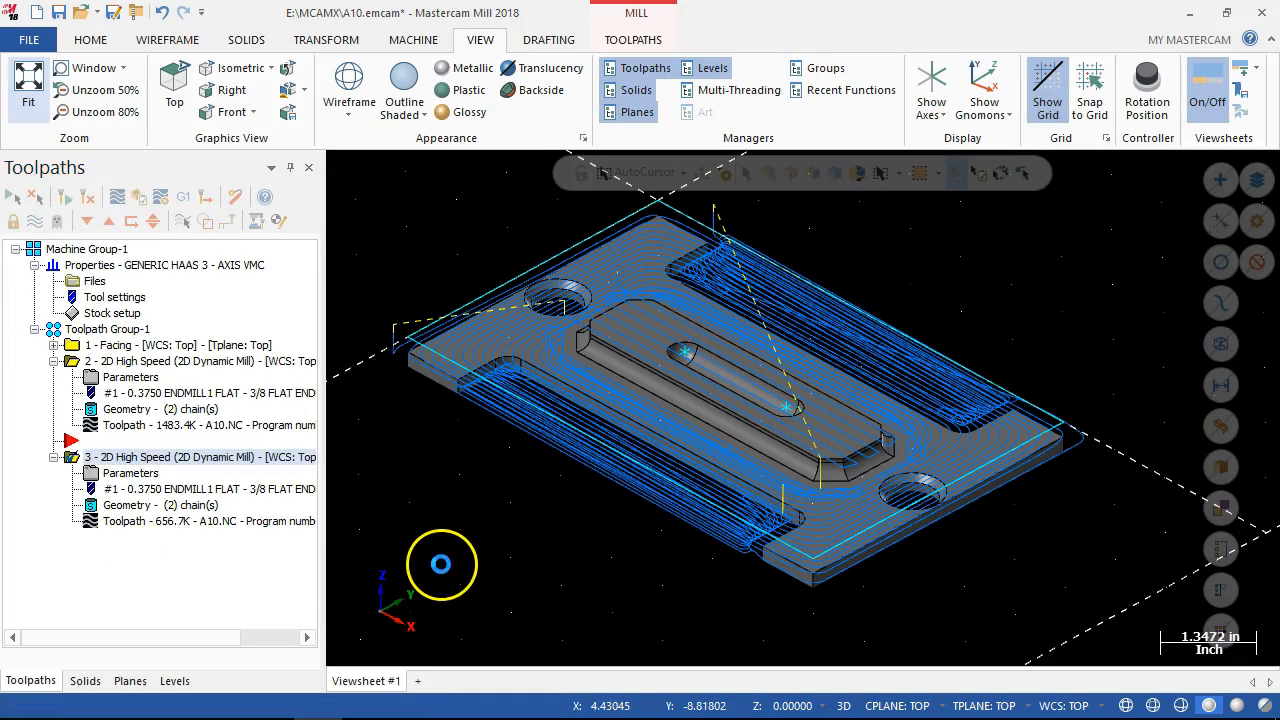
Hide the toolpath display of the facing and first 2D Dynamic Mill operations, and inspect the copied operation's toolpath around the plate.
{"action": "middle_click_drag", "start_coordinate": [441, 565], "coordinate": [510, 558]}
{"action": "scroll", "coordinate": [499, 505], "scroll_direction": "down", "scroll_amount": 1}
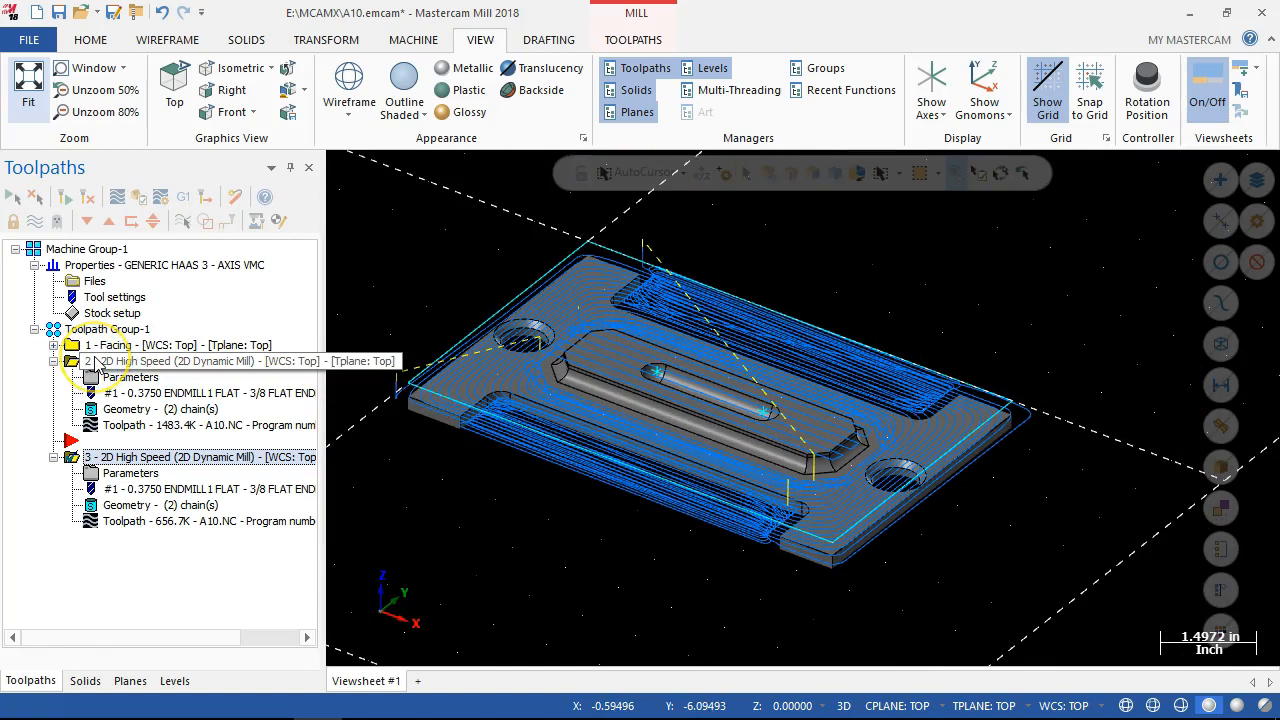
{"action": "left_click", "coordinate": [90, 345]}
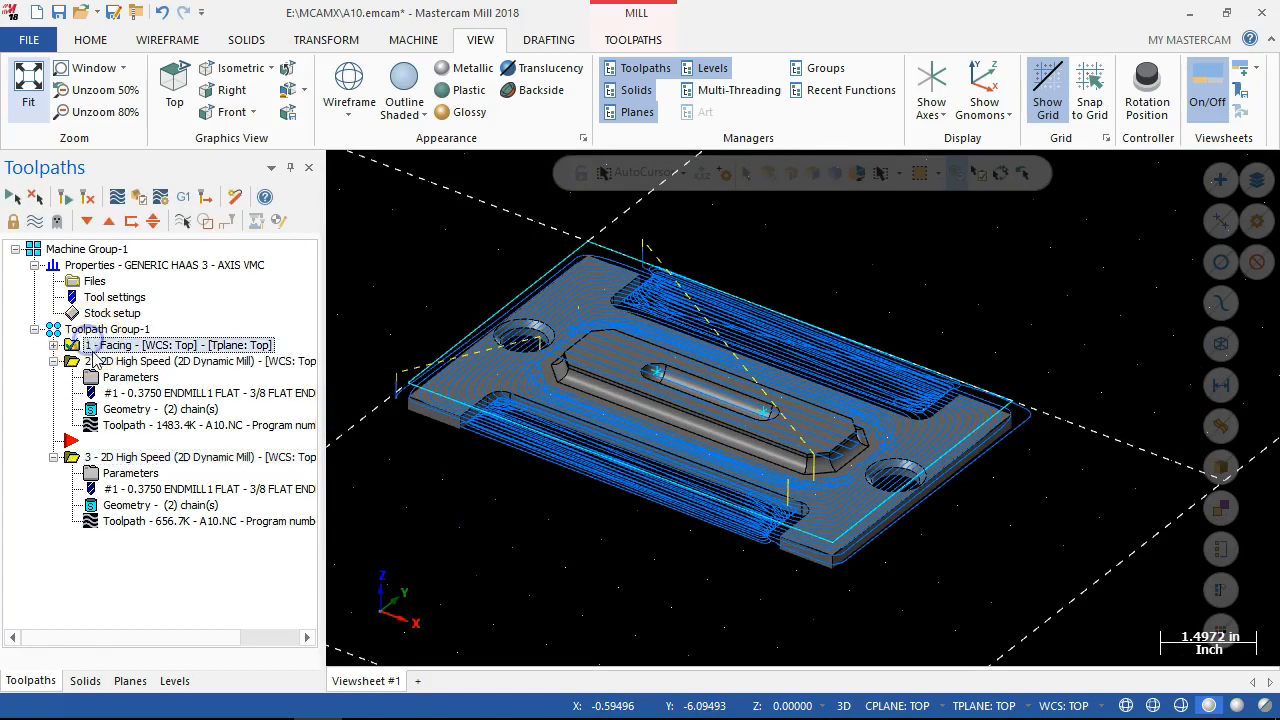
{"action": "left_click", "coordinate": [97, 364]}
{"action": "left_click", "coordinate": [105, 345], "text": "ctrl"}
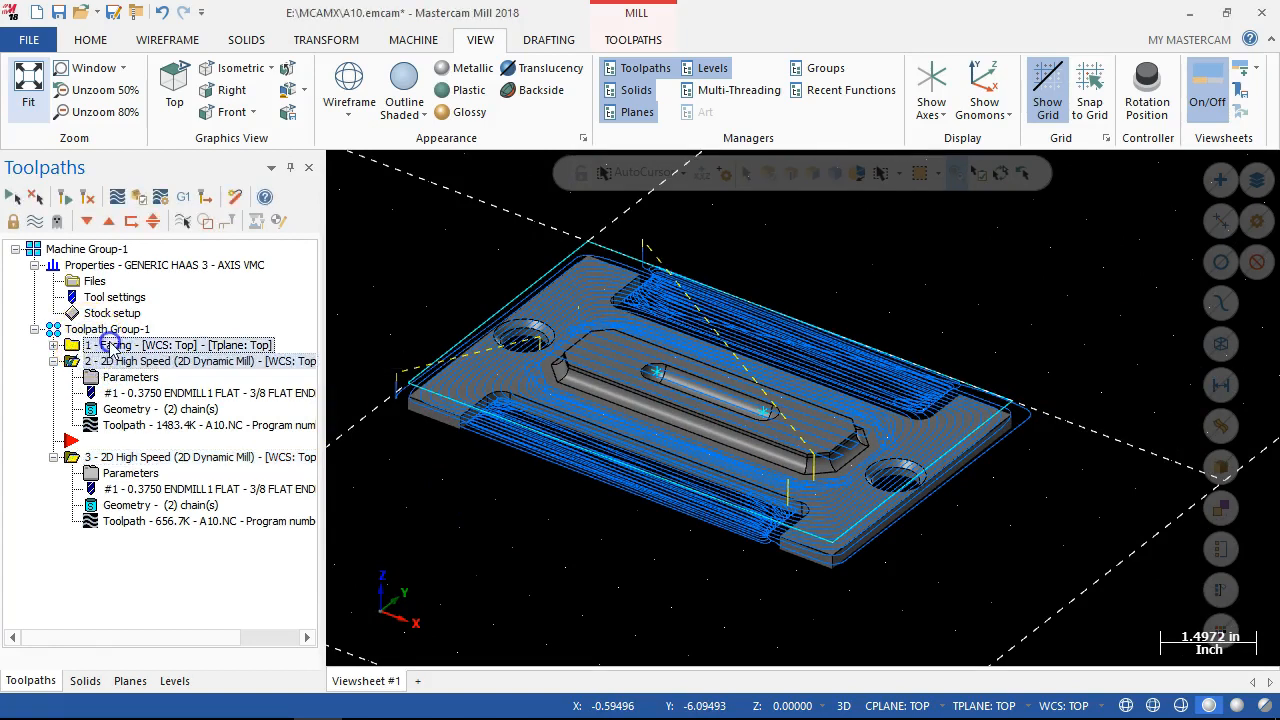
{"action": "left_click", "coordinate": [35, 223]}
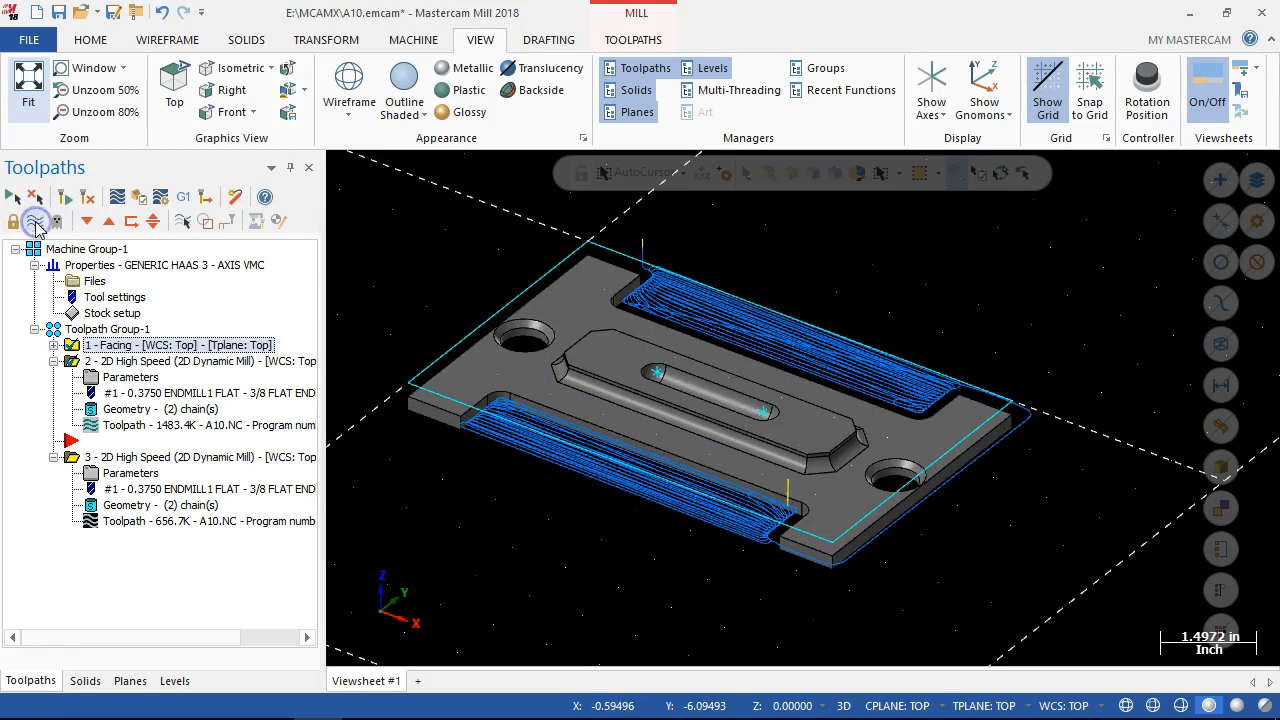
{"action": "mouse_move", "coordinate": [428, 530]}
{"action": "middle_mouse_down"}
{"action": "mouse_move", "coordinate": [413, 498]}
{"action": "mouse_move", "coordinate": [431, 531]}
{"action": "middle_mouse_up"}
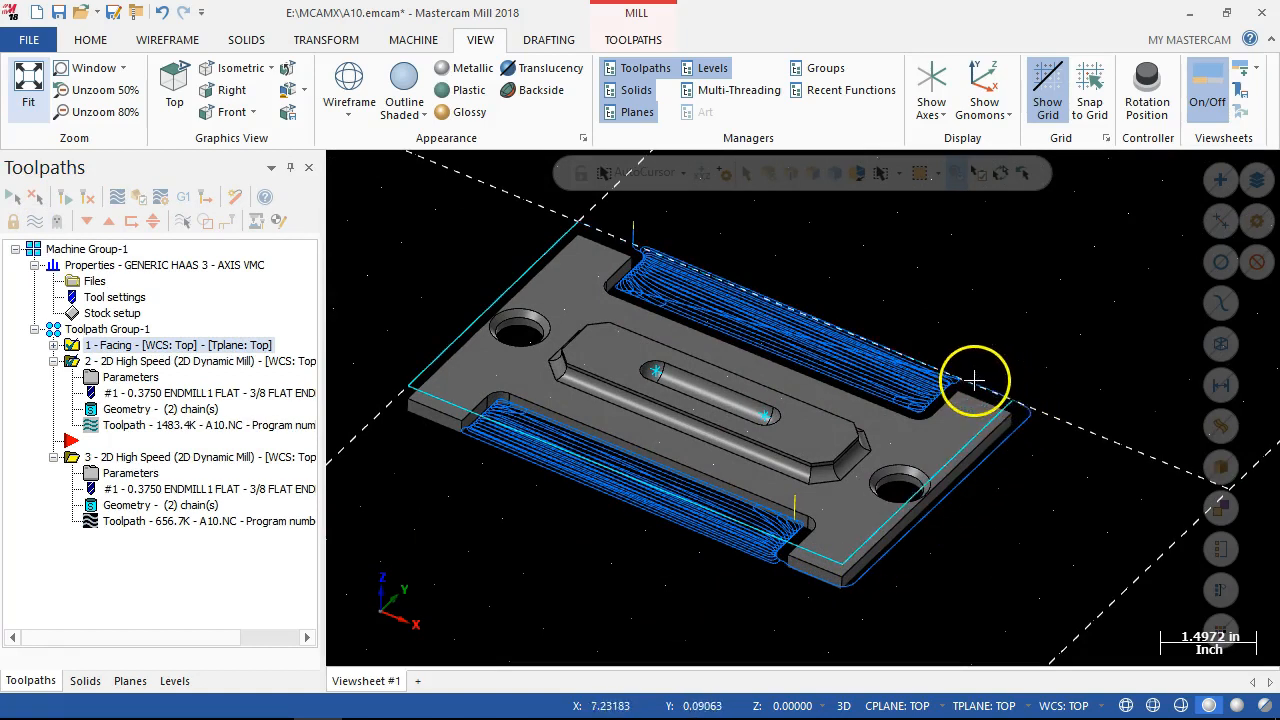
{"action": "middle_click_drag", "start_coordinate": [914, 523], "coordinate": [915, 592]}
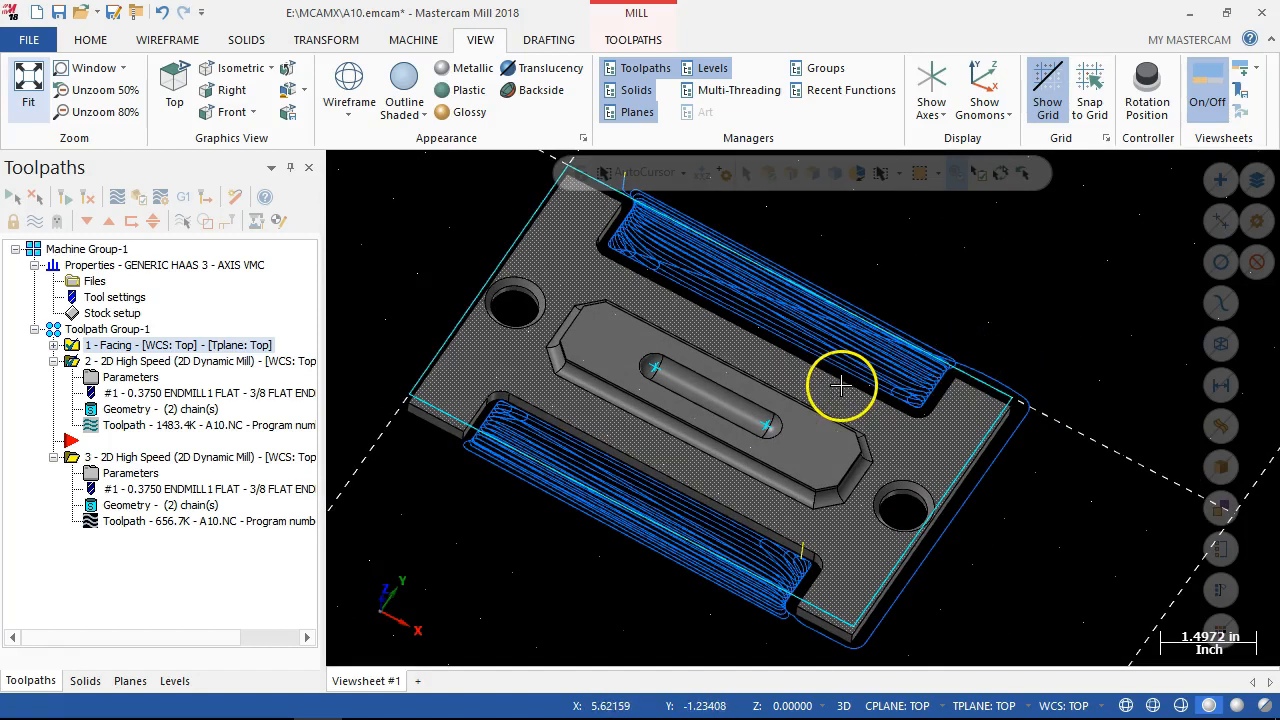
{"action": "middle_click_drag", "start_coordinate": [826, 369], "coordinate": [800, 330]}
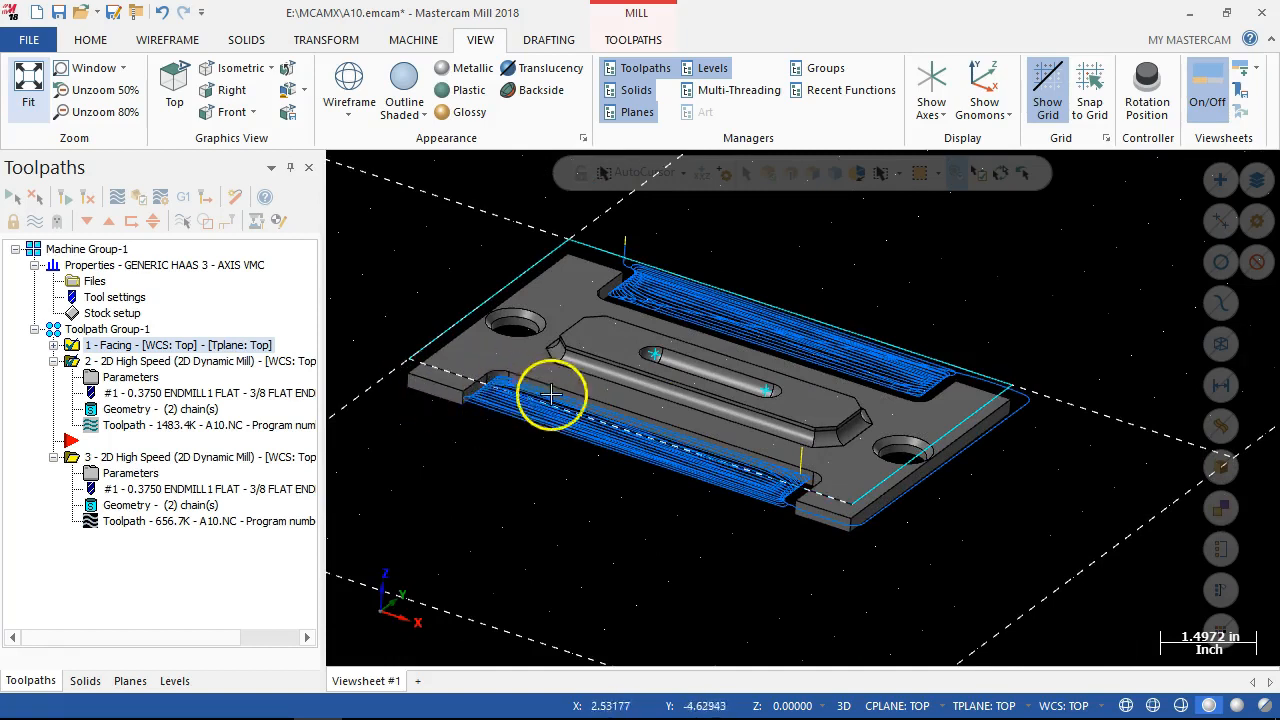
Set the stock to leave on walls to 0.005 in the copied Dynamic Mill operation's cut parameters.
{"action": "left_click", "coordinate": [137, 474]}
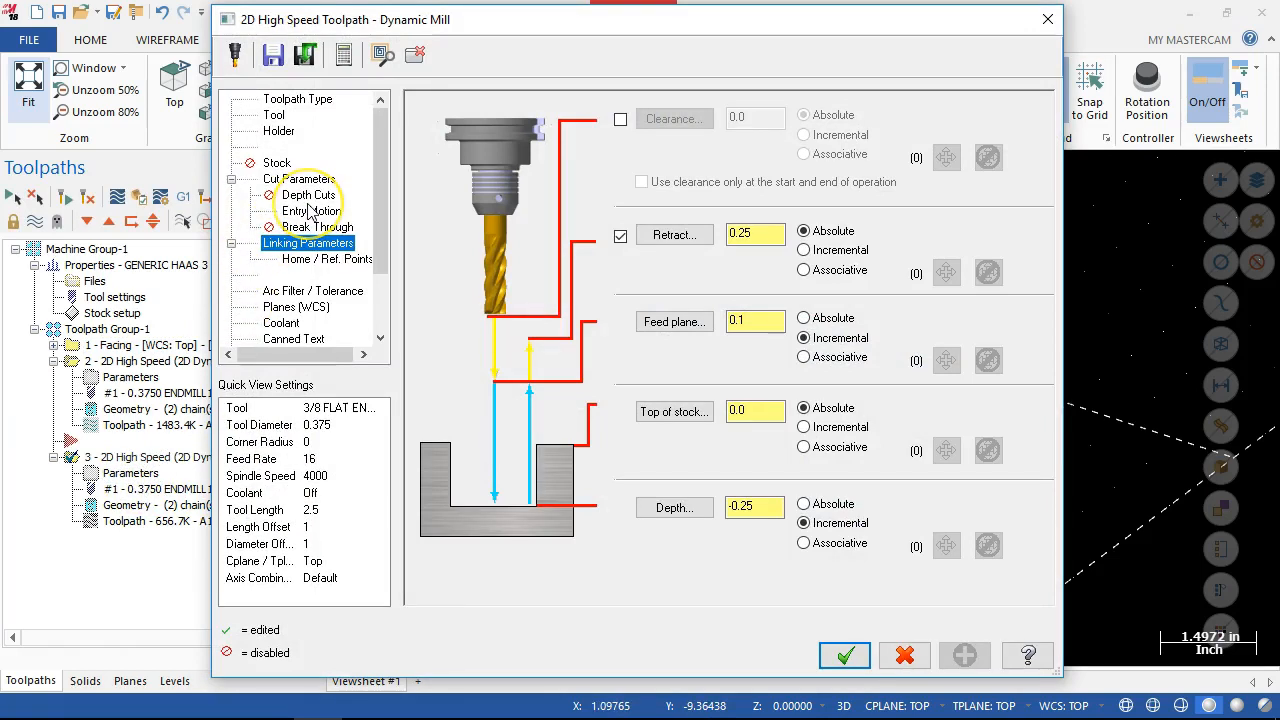
{"action": "left_click", "coordinate": [298, 179]}
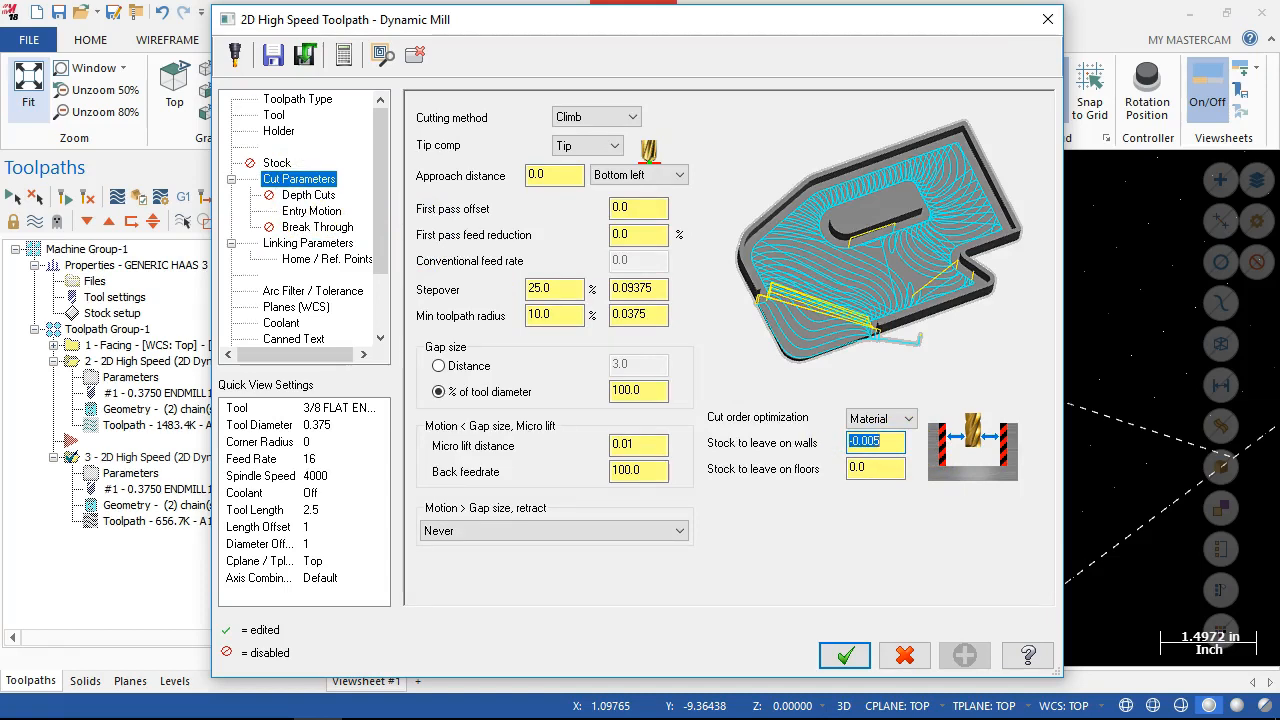
{"action": "left_click", "coordinate": [850, 443]}
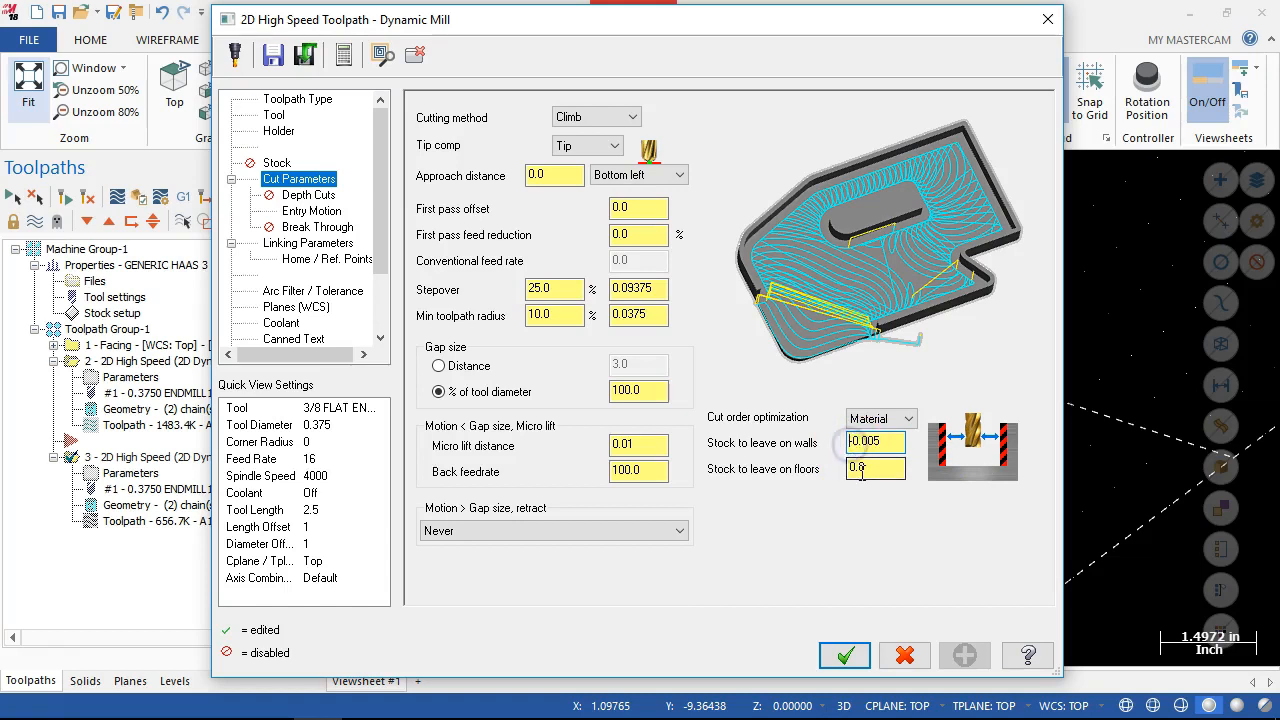
{"action": "key", "text": "Tab"}
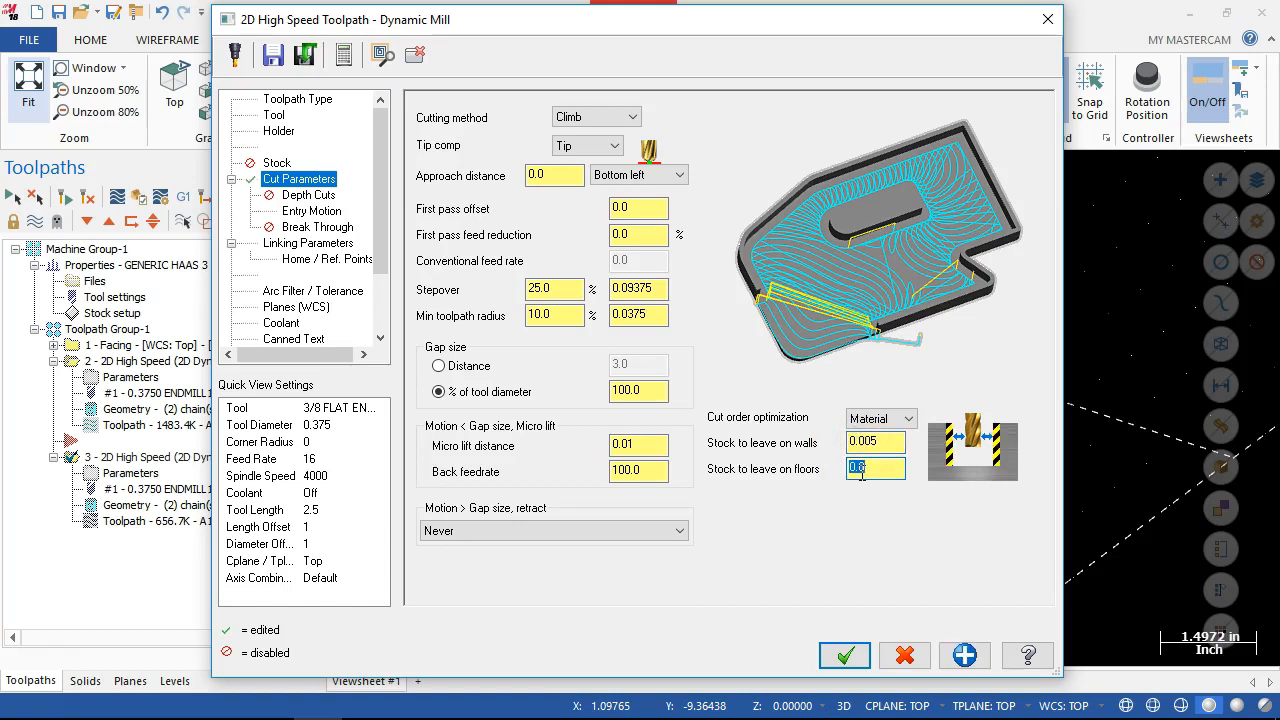
{"action": "left_click_drag", "start_coordinate": [386, 189], "coordinate": [387, 190]}
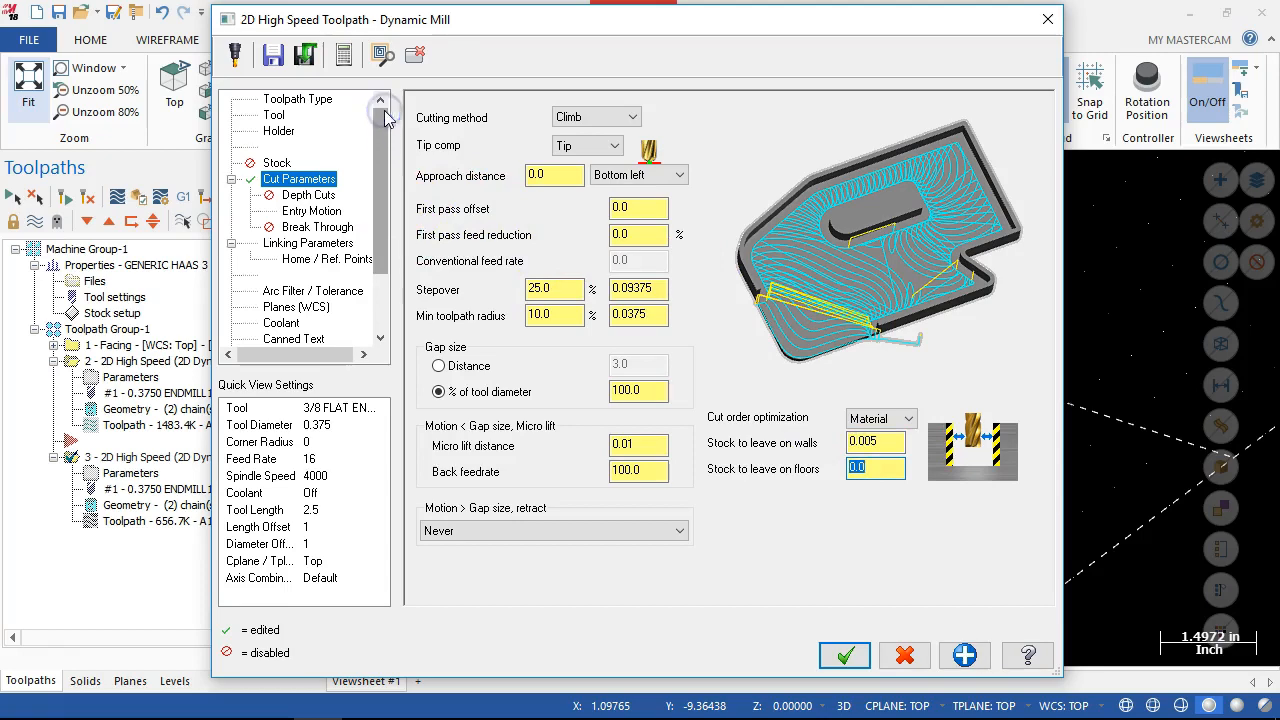
Set the incremental depth to -0.5 by picking a bottom corner of the plate.
{"action": "left_click_drag", "start_coordinate": [630, 23], "coordinate": [457, 22]}
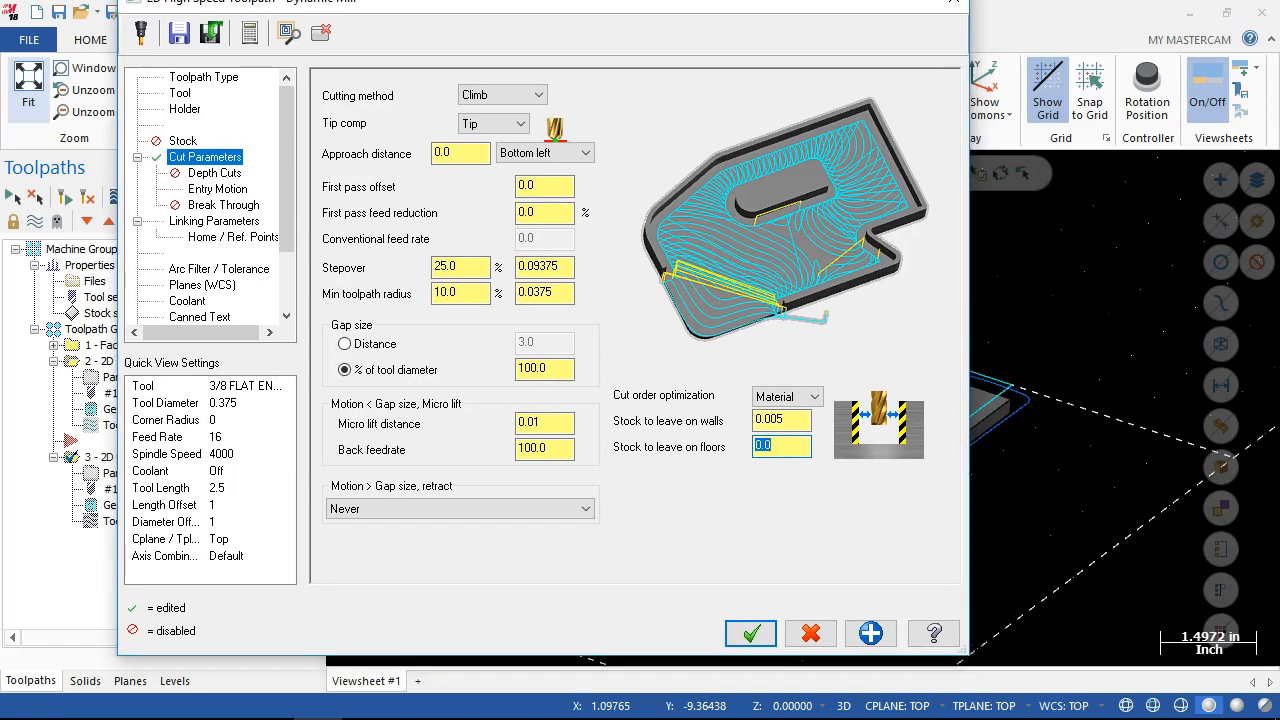
{"action": "left_click", "coordinate": [213, 240]}
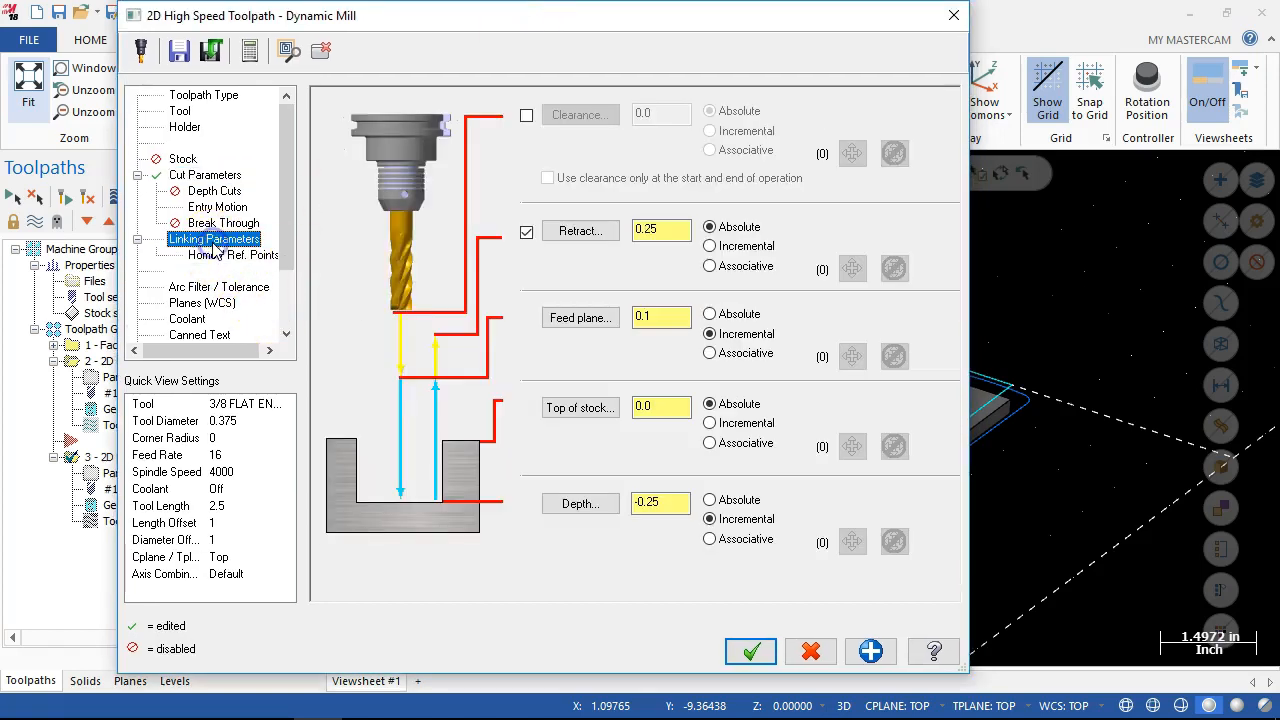
{"action": "left_click", "coordinate": [593, 503]}
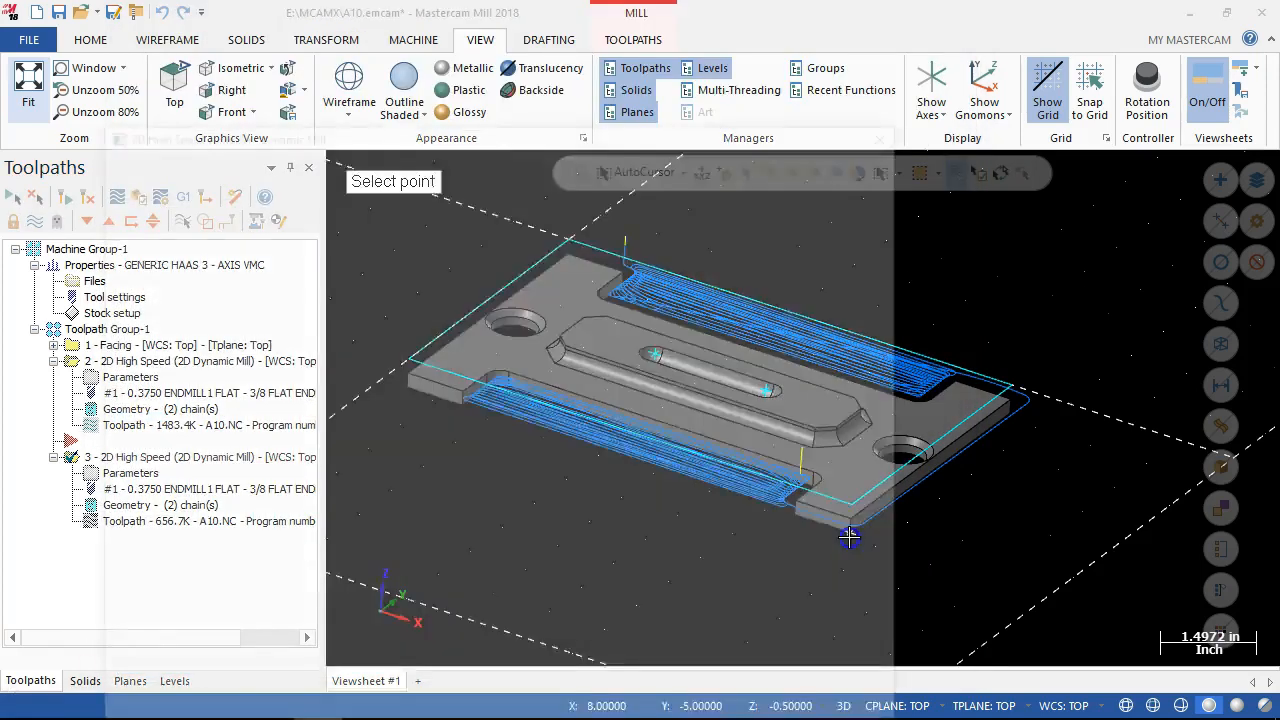
{"action": "left_click", "coordinate": [848, 537]}
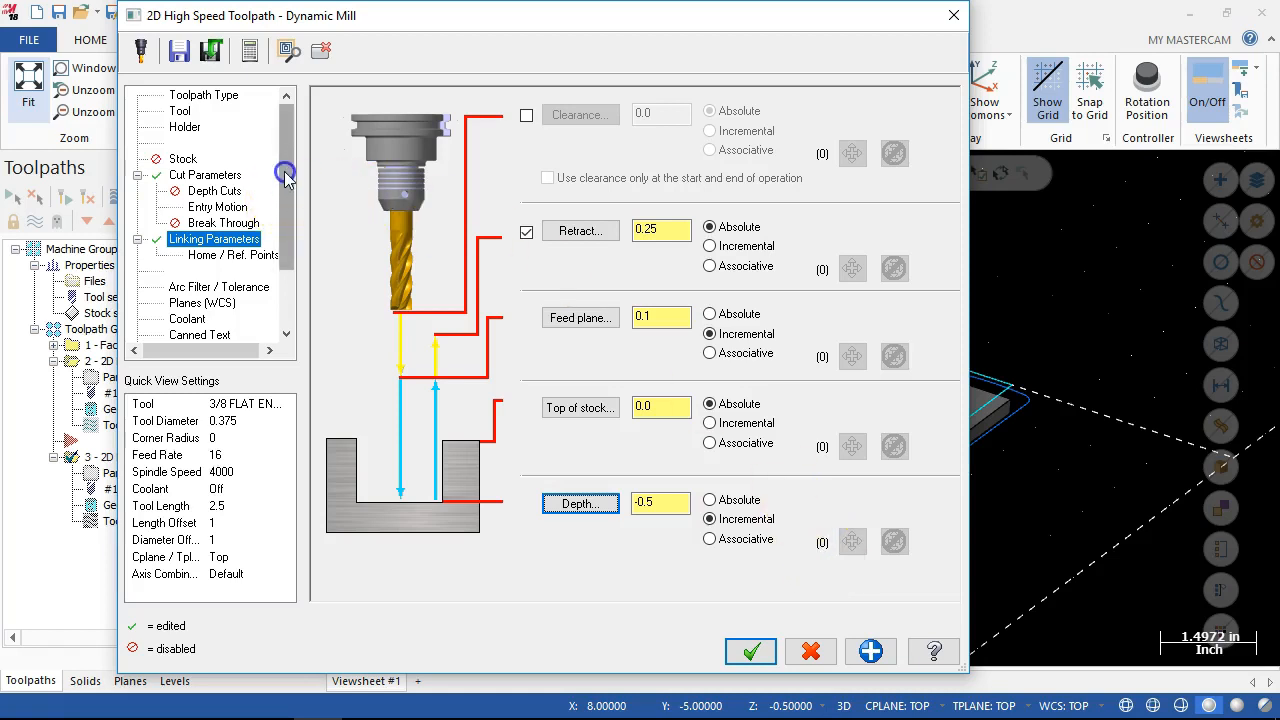
Set the retract for motion above the gap size to "When avoiding a boundary OR exceeding a distance" and accept the toolpath parameters.
{"action": "left_click", "coordinate": [218, 176]}
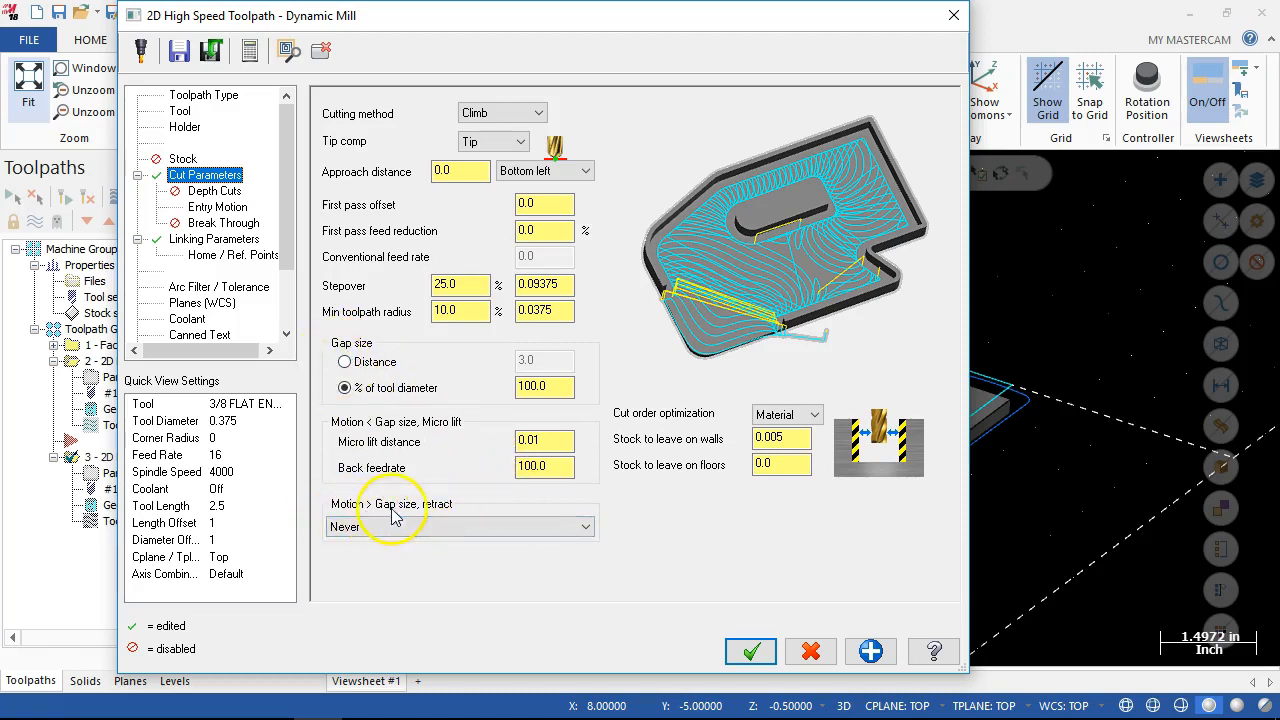
{"action": "left_click", "coordinate": [457, 526]}
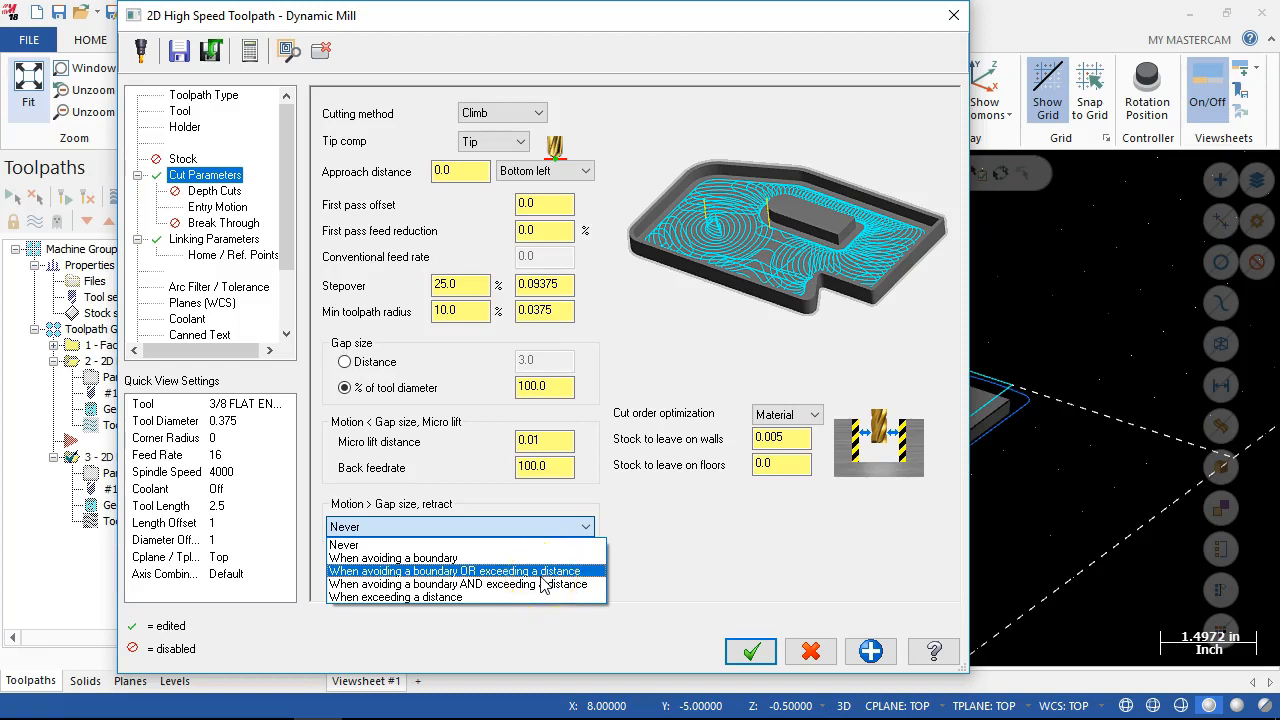
{"action": "left_click", "coordinate": [541, 572]}
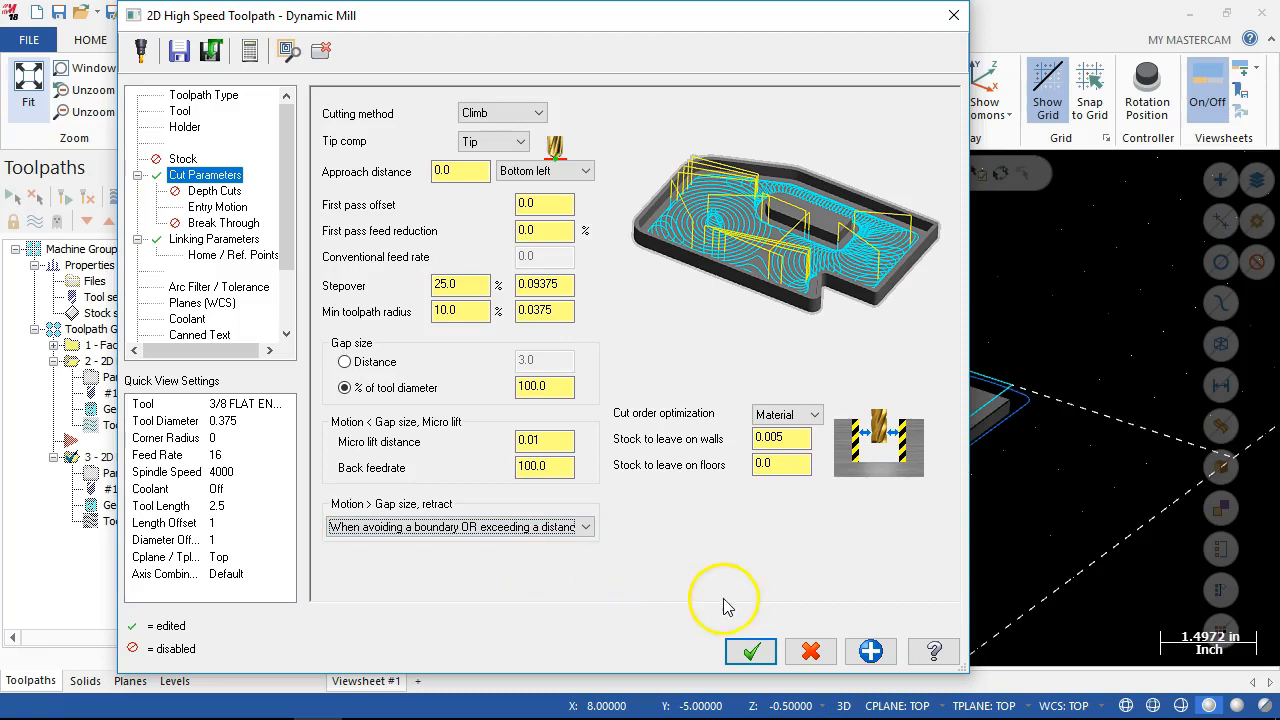
{"action": "left_click", "coordinate": [751, 651]}
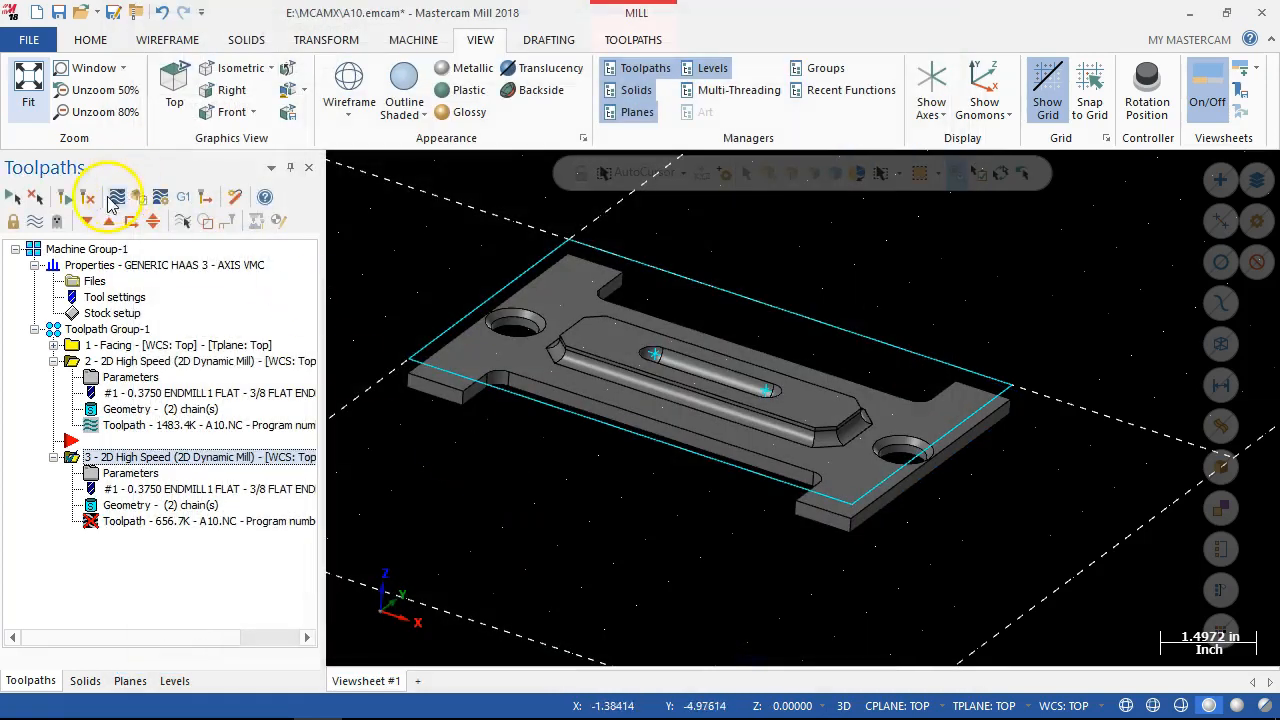
Regenerate the copied 2D Dynamic Mill operation and inspect its toolpath around the plate's side notches.
{"action": "left_click", "coordinate": [89, 198]}
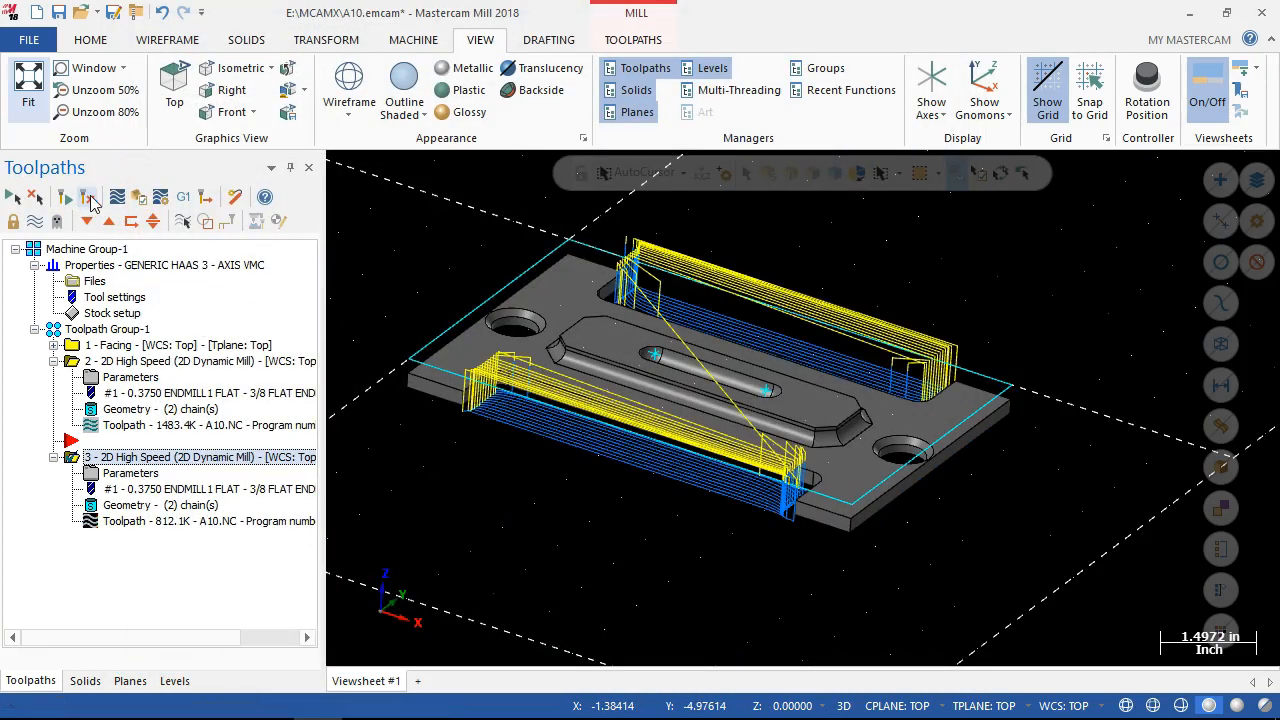
{"action": "middle_click_drag", "start_coordinate": [740, 520], "coordinate": [707, 549]}
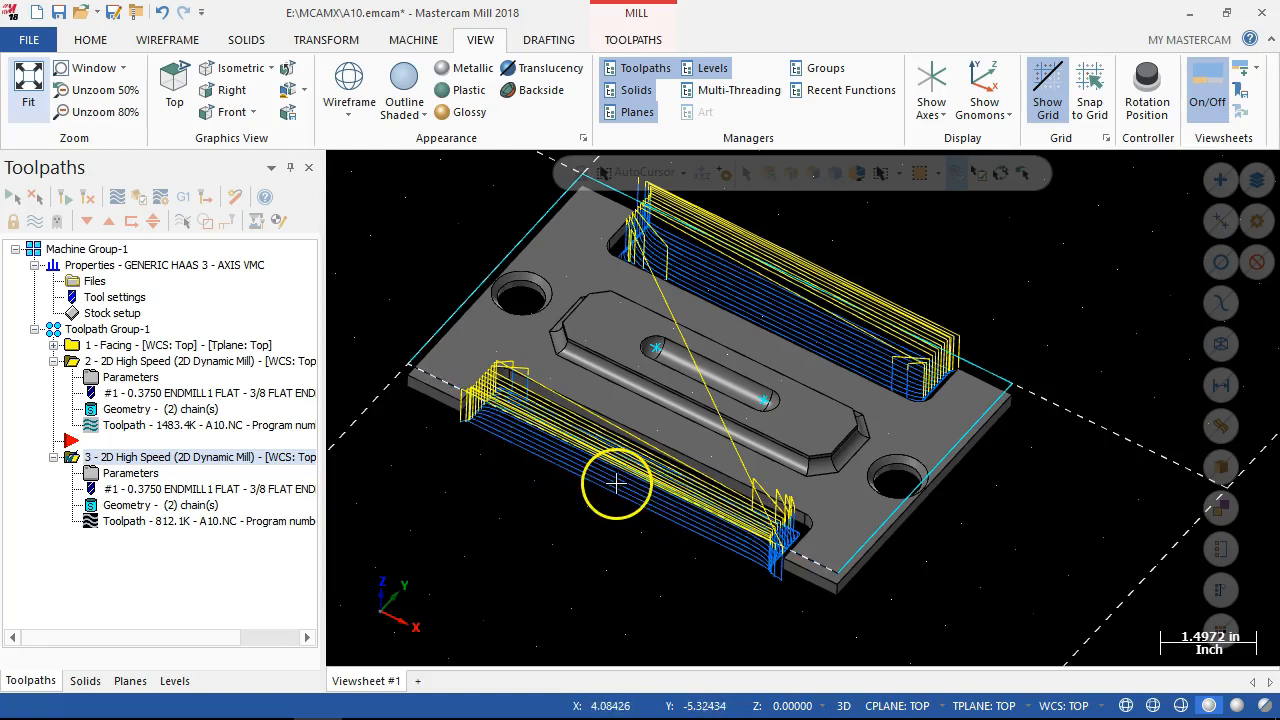
{"action": "middle_click_drag", "start_coordinate": [606, 488], "coordinate": [606, 477]}
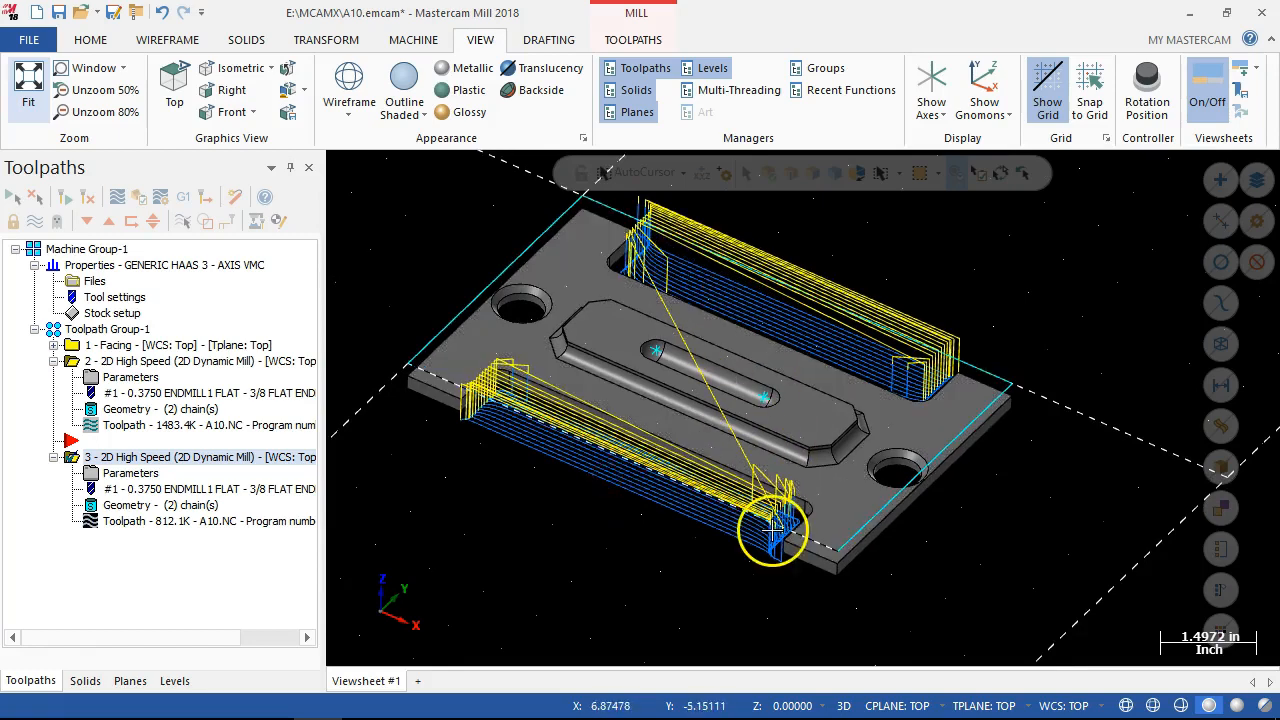
Set the copied operation's retract for motion above the gap size to "When avoiding a boundary AND exceeding a distance" and regenerate its toolpath.
{"action": "left_click", "coordinate": [128, 473]}
{"action": "left_click", "coordinate": [545, 527]}
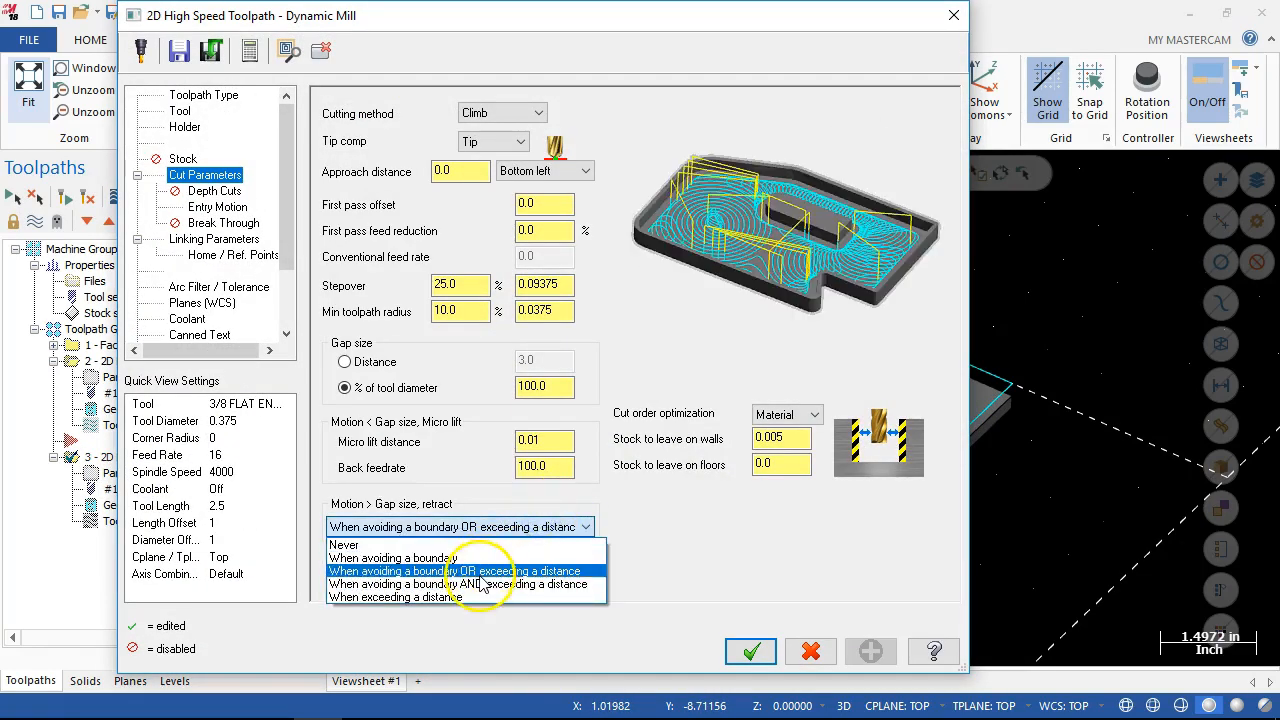
{"action": "left_click", "coordinate": [480, 585]}
{"action": "left_click", "coordinate": [750, 651]}
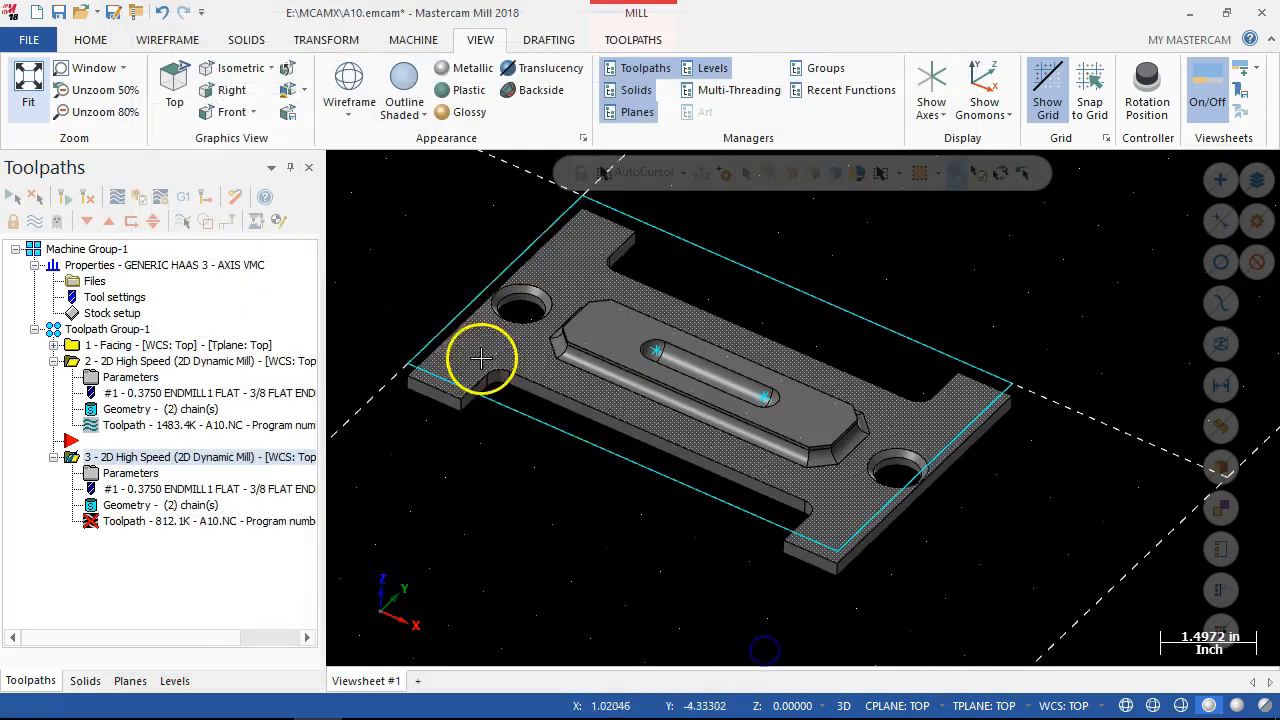
{"action": "left_click", "coordinate": [87, 198]}
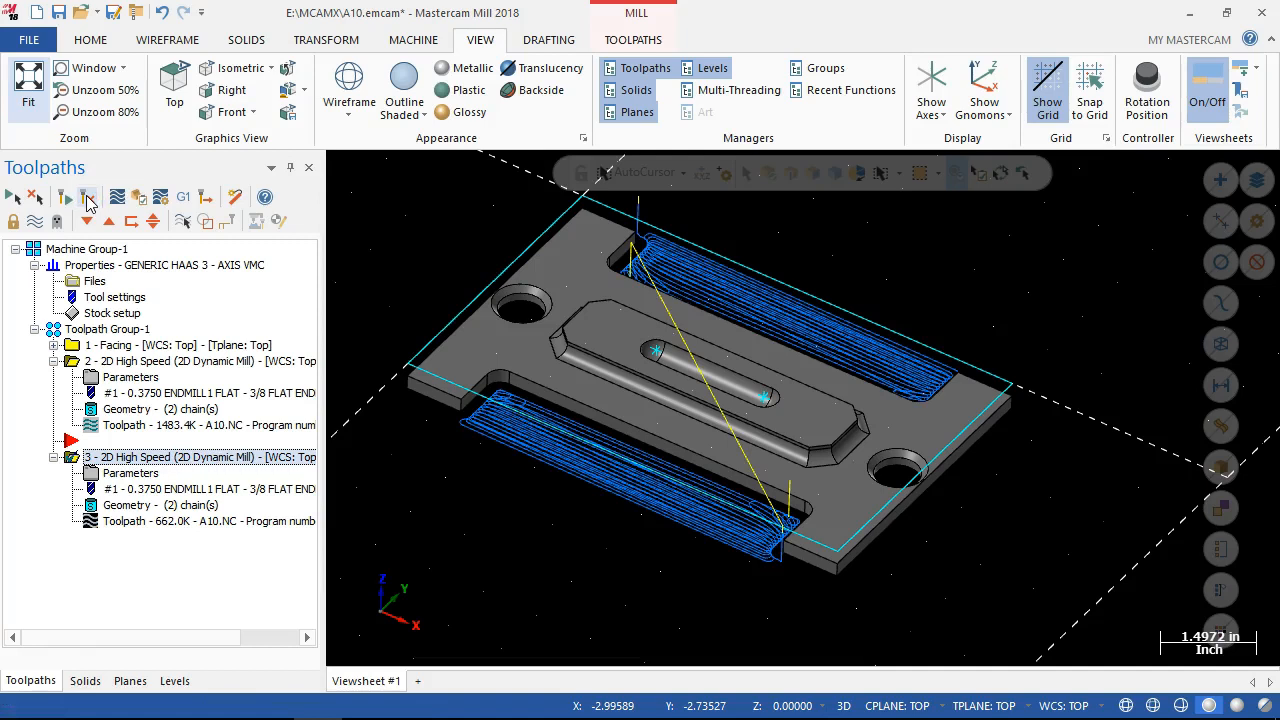
{"action": "middle_click_drag", "start_coordinate": [571, 488], "coordinate": [755, 505]}
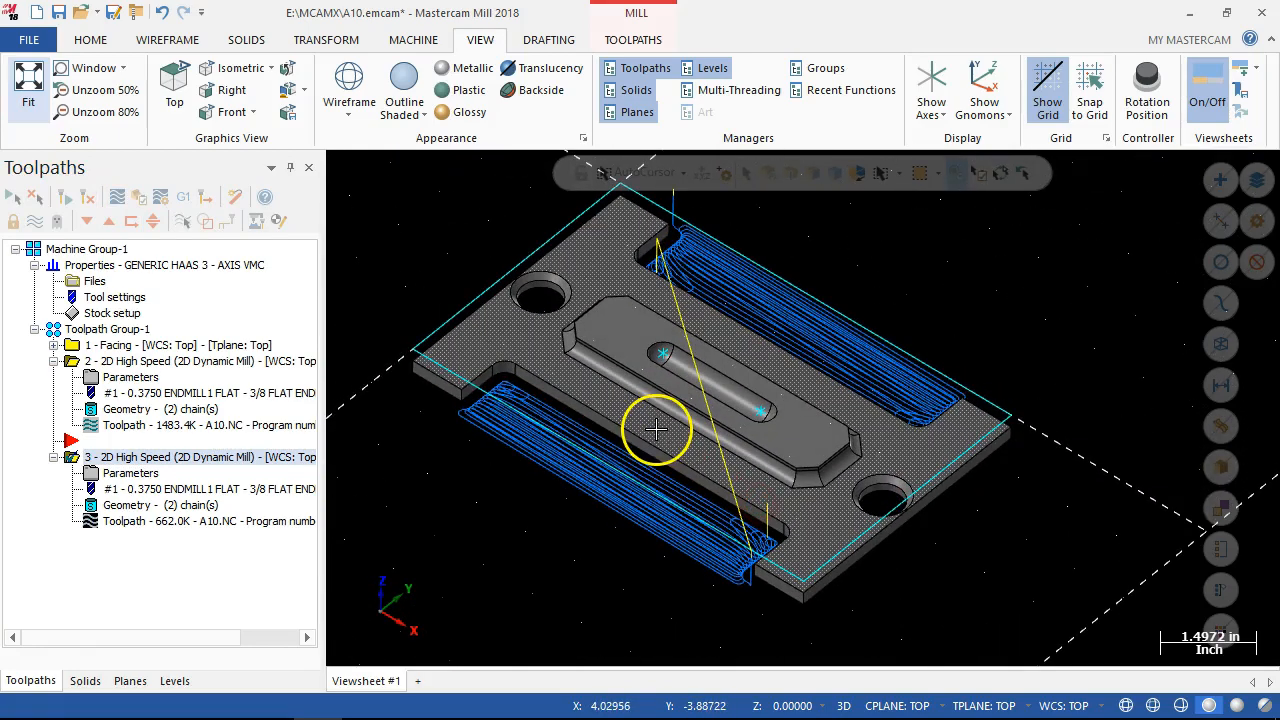
{"action": "scroll", "coordinate": [654, 429], "scroll_direction": "down", "scroll_amount": 2}
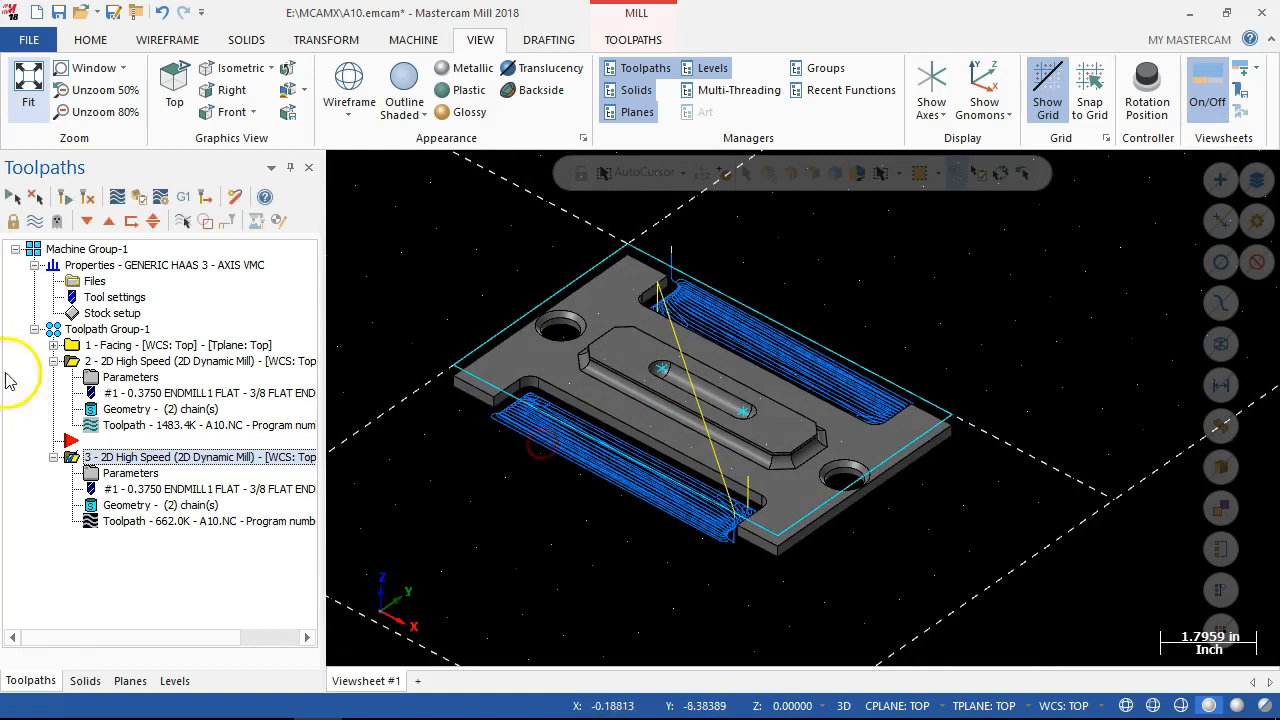
Collapse both 2D Dynamic Mill operations in the toolpath tree and move the insert arrow below operation 3.
{"action": "left_click", "coordinate": [53, 361]}
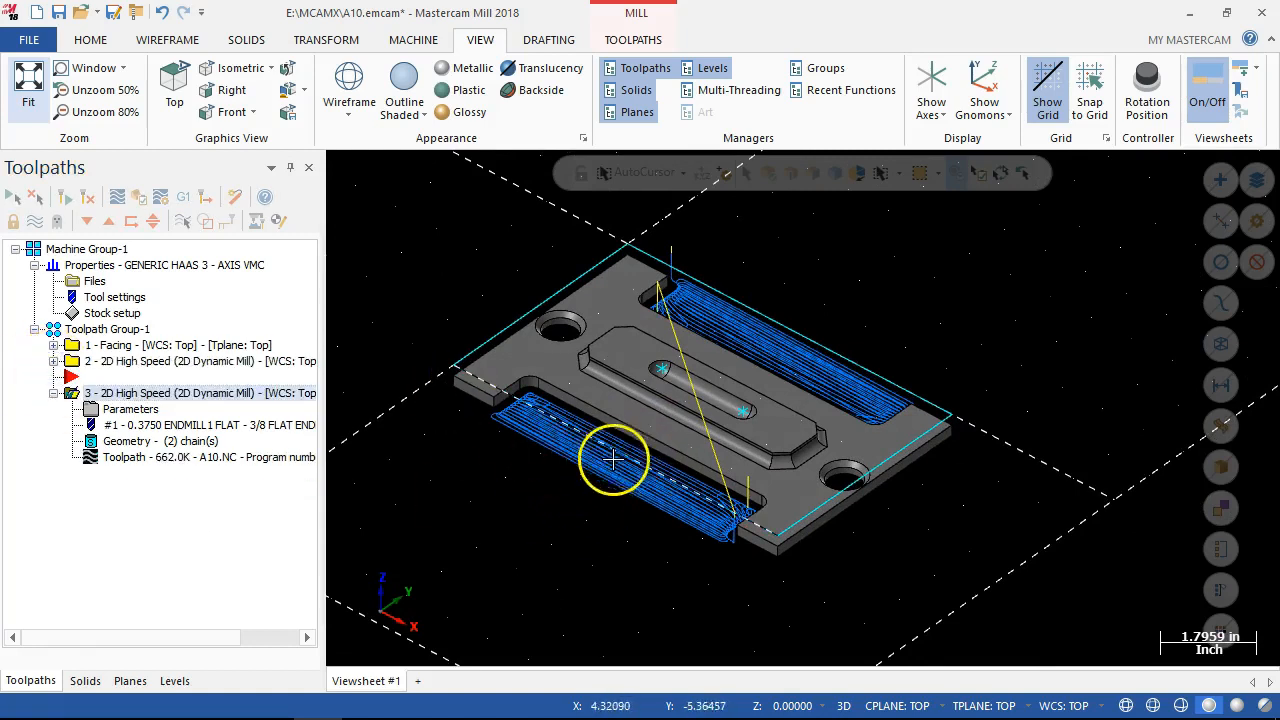
{"action": "left_click", "coordinate": [566, 453]}
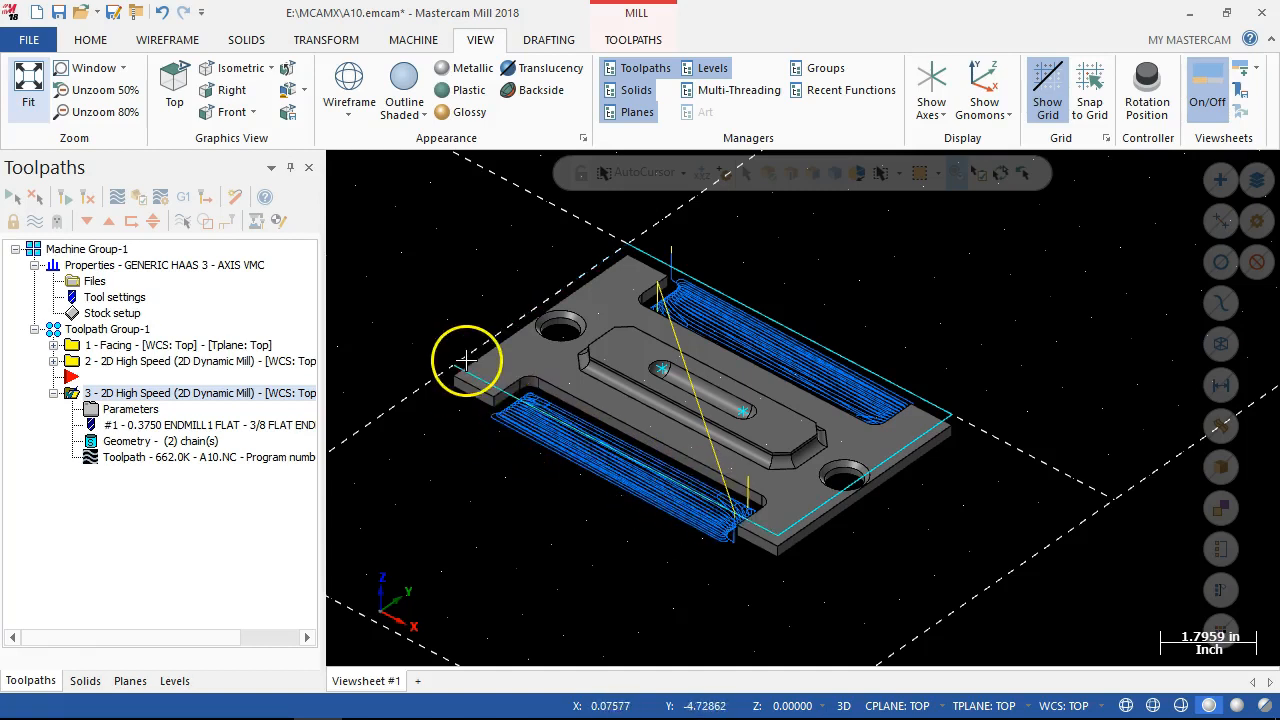
{"action": "middle_click_drag", "start_coordinate": [470, 452], "coordinate": [502, 470]}
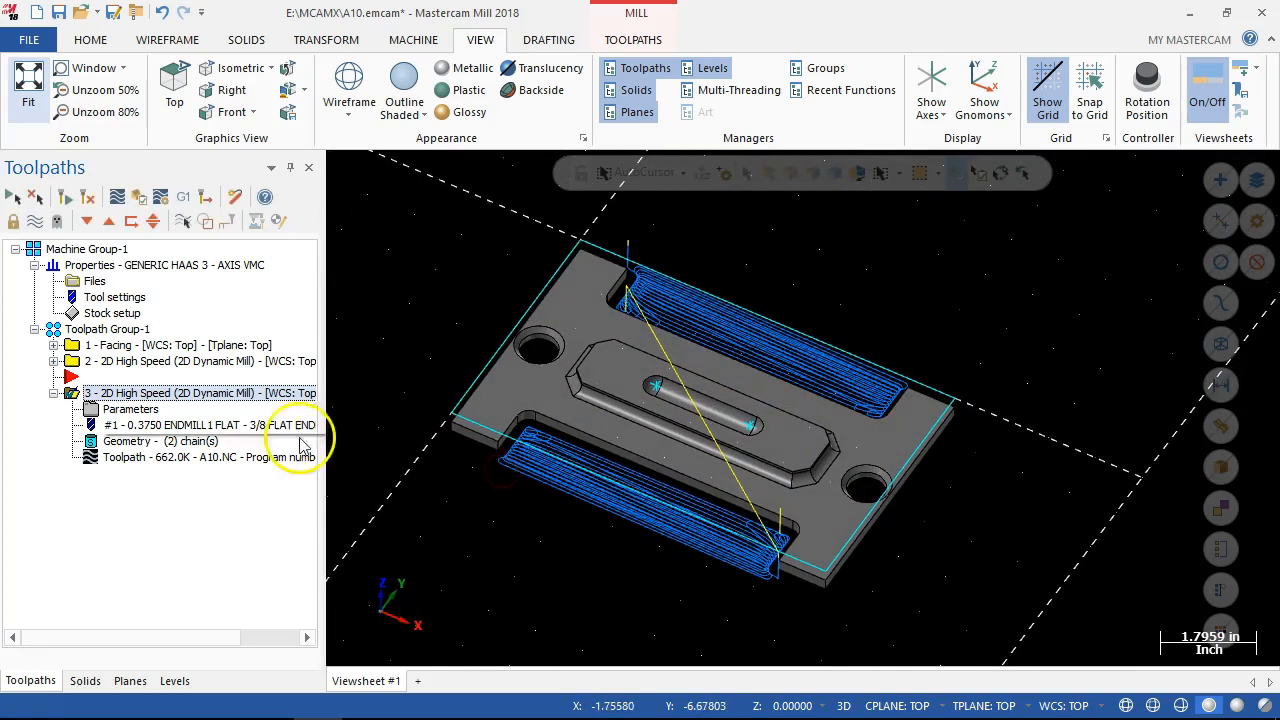
{"action": "left_click", "coordinate": [54, 393]}
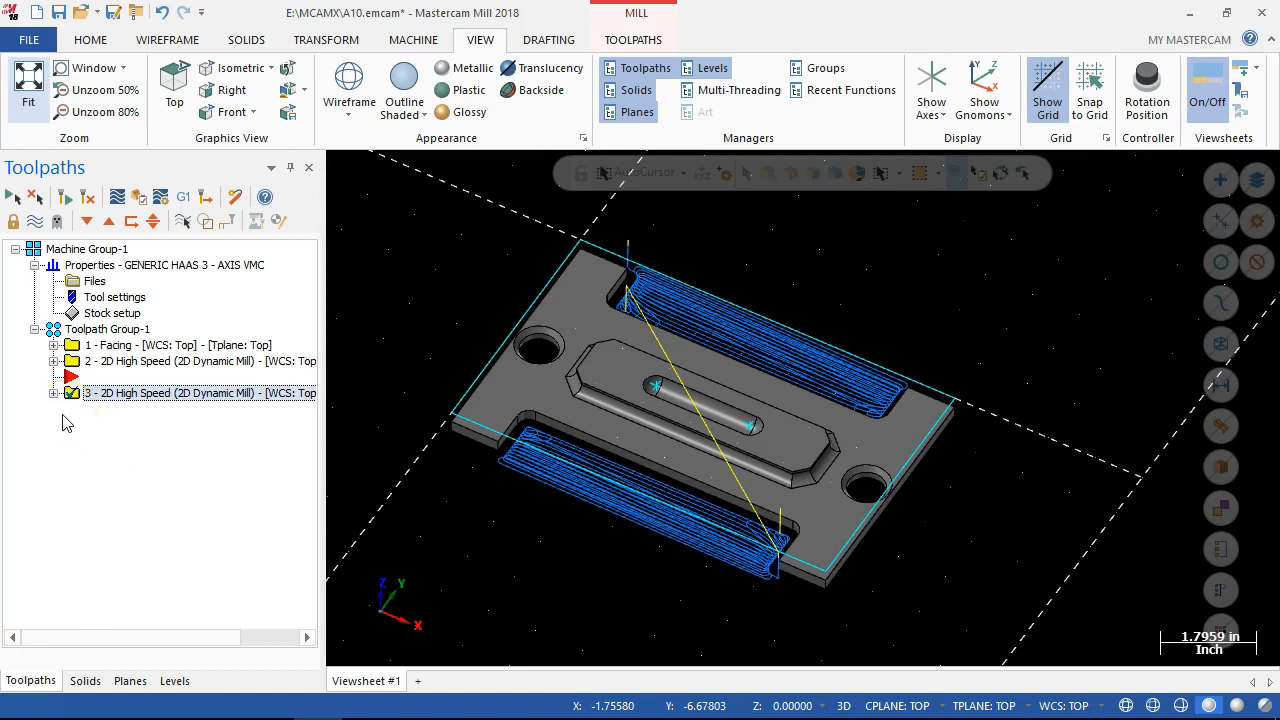
{"action": "left_click_drag", "start_coordinate": [70, 376], "coordinate": [67, 404]}
Create a Contour mill toolpath chained on the bottom outer edge loop of the plate, adjusting the chain's start point.
{"action": "right_click", "coordinate": [75, 398]}
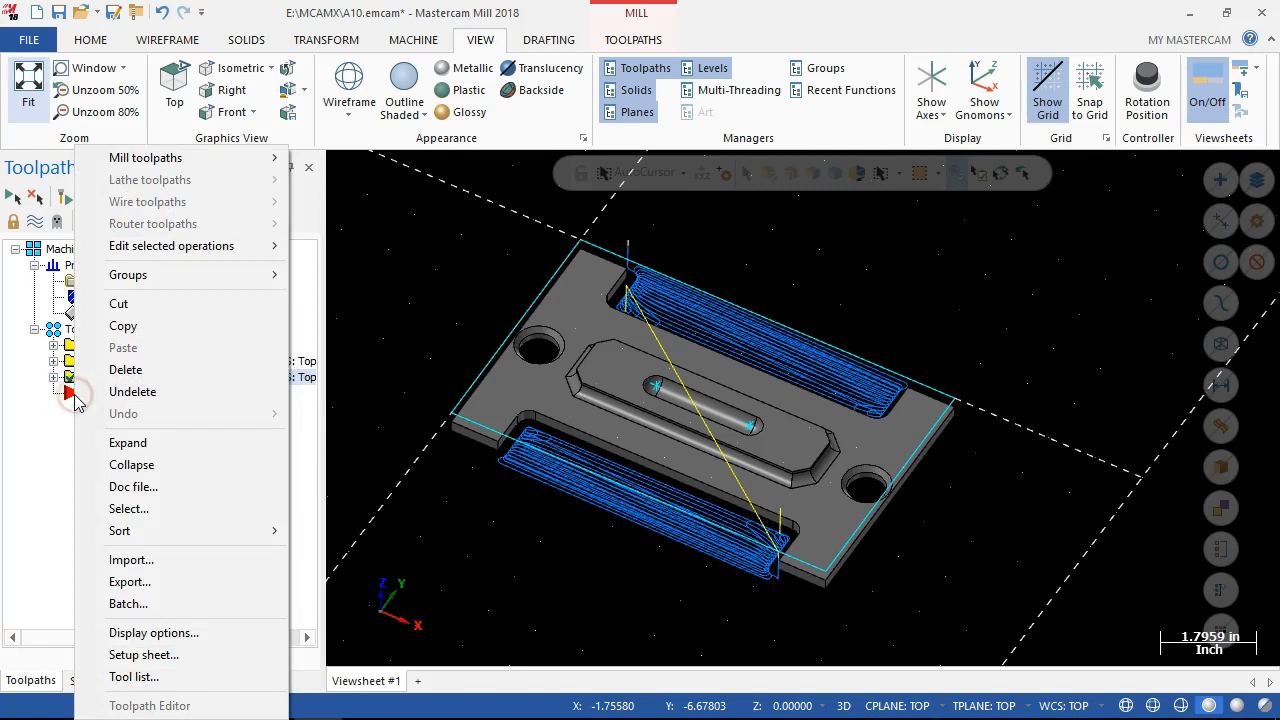
{"action": "left_click", "coordinate": [255, 158]}
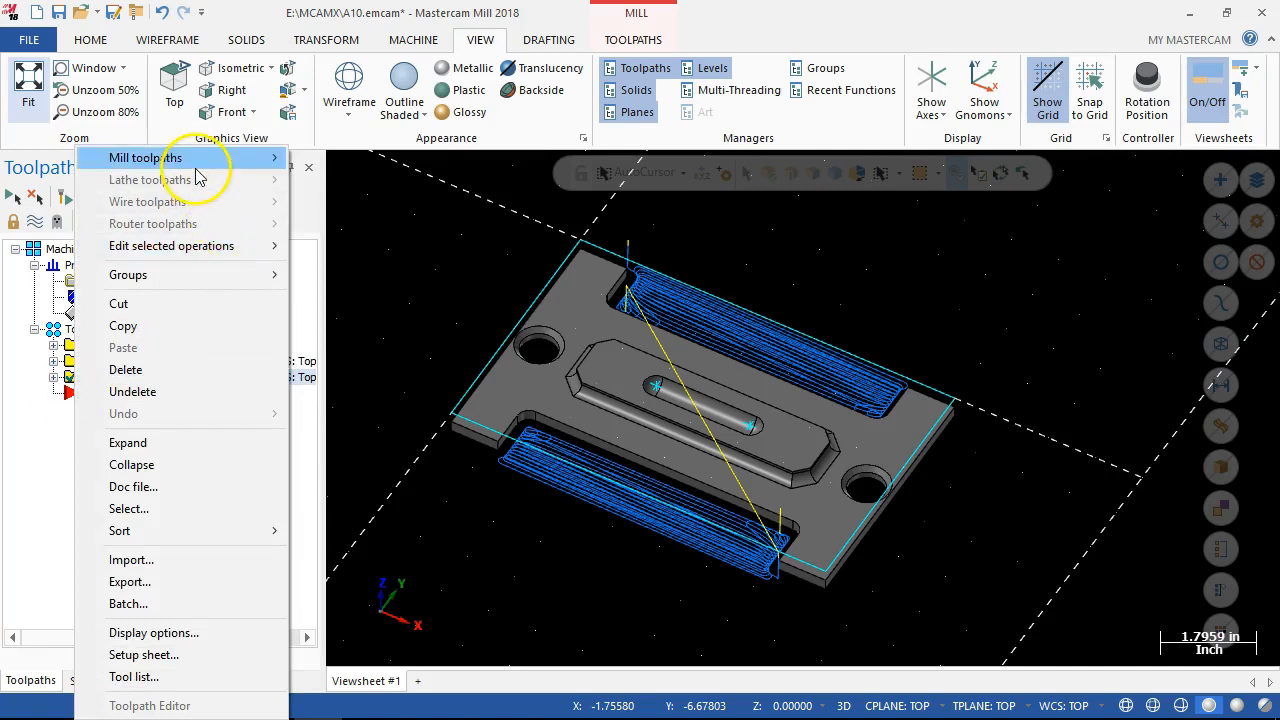
{"action": "left_click", "coordinate": [340, 143]}
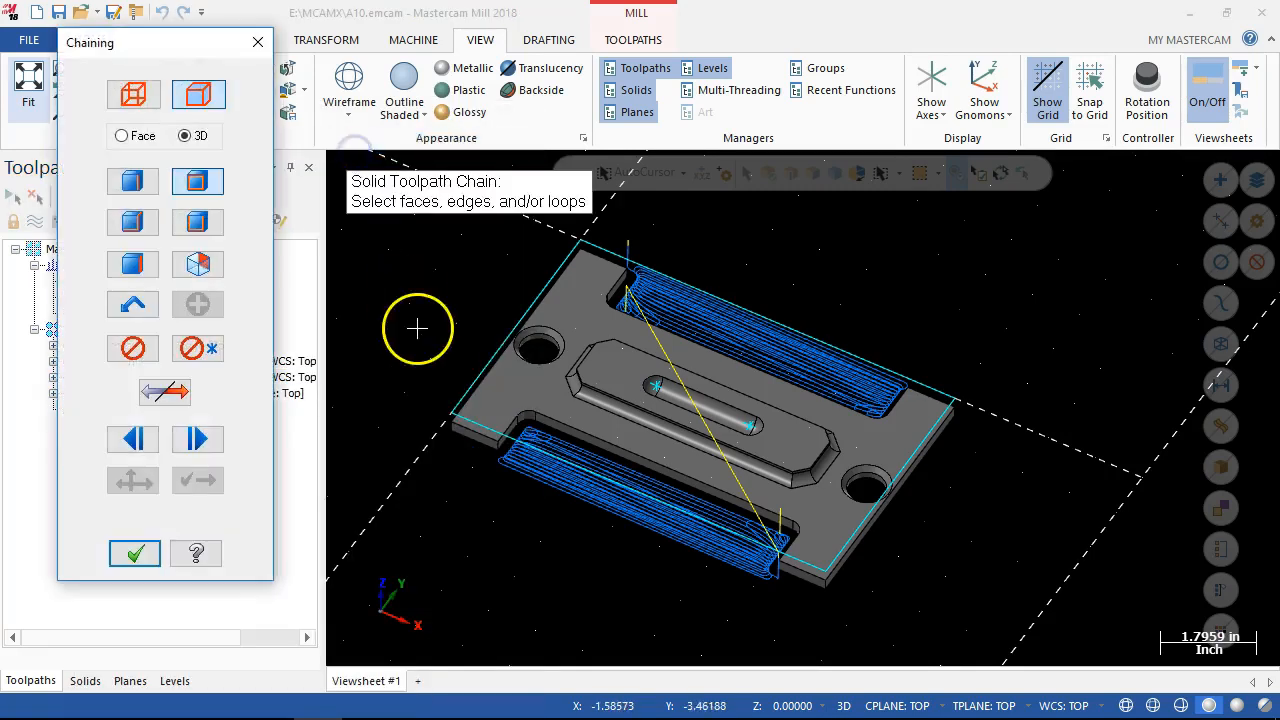
{"action": "left_click", "coordinate": [201, 192]}
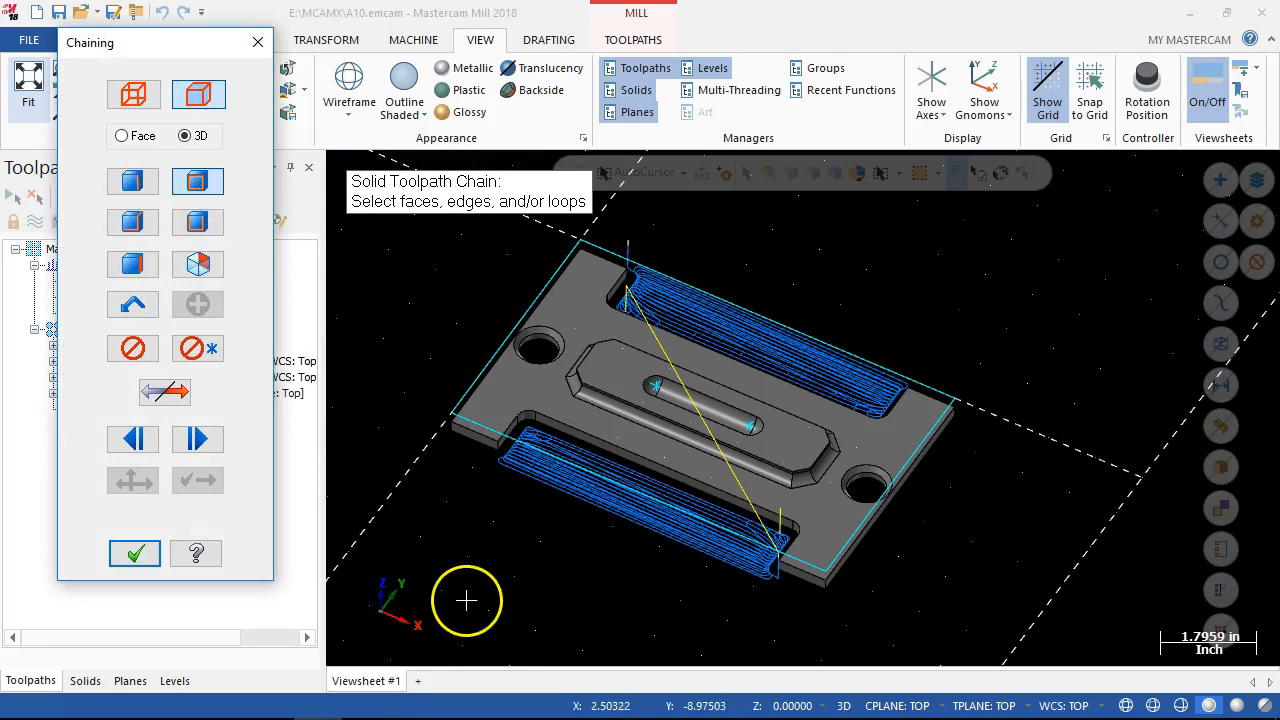
{"action": "left_click", "coordinate": [470, 455]}
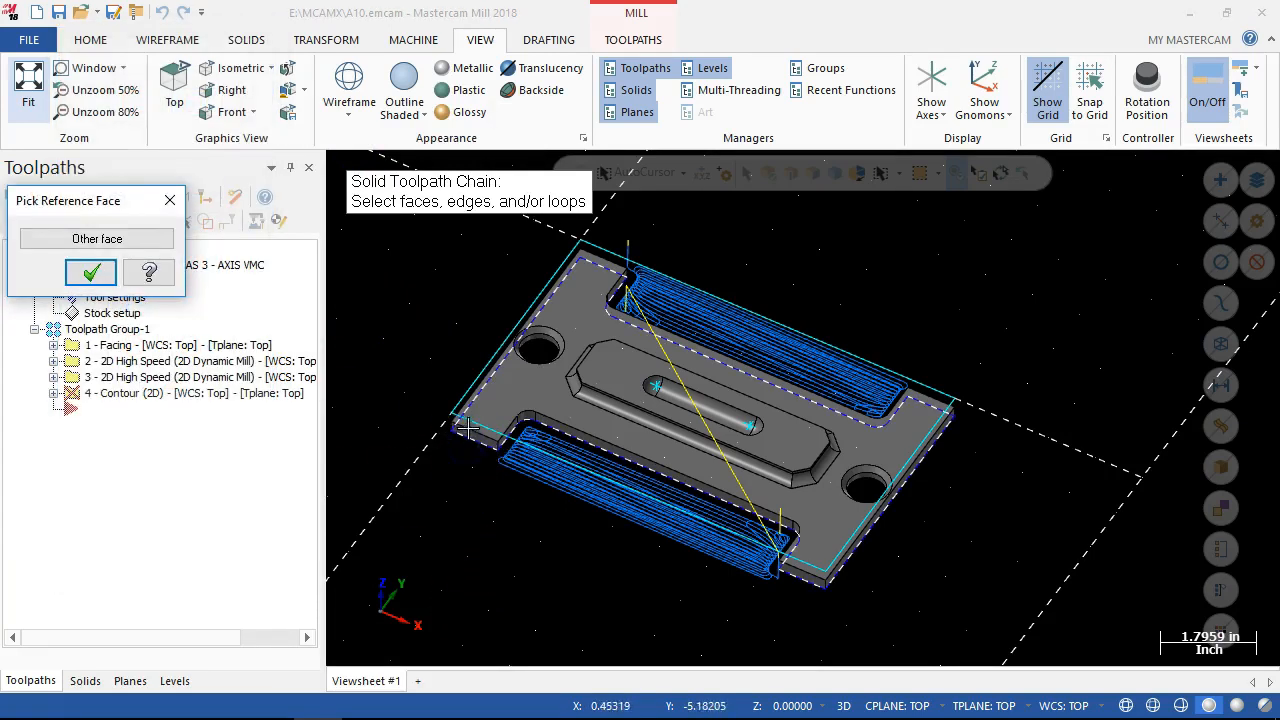
{"action": "left_click", "coordinate": [91, 272]}
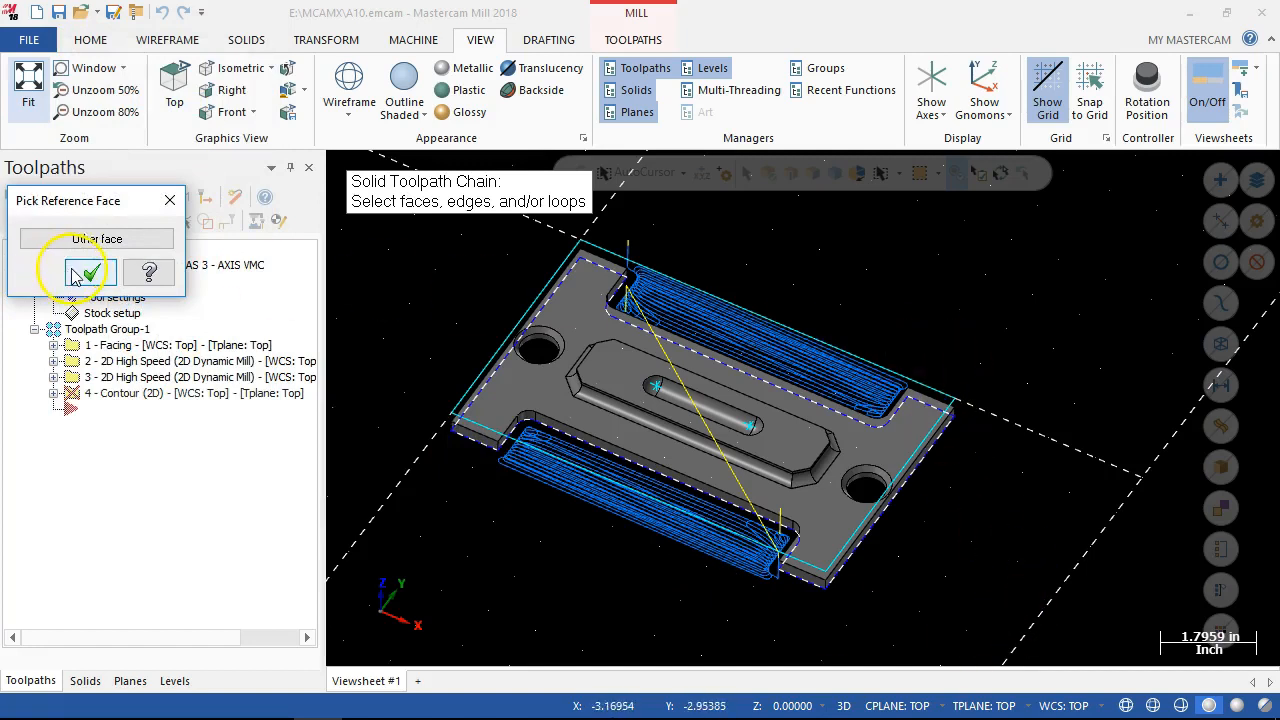
{"action": "left_click", "coordinate": [133, 438]}
{"action": "left_click", "coordinate": [134, 552]}
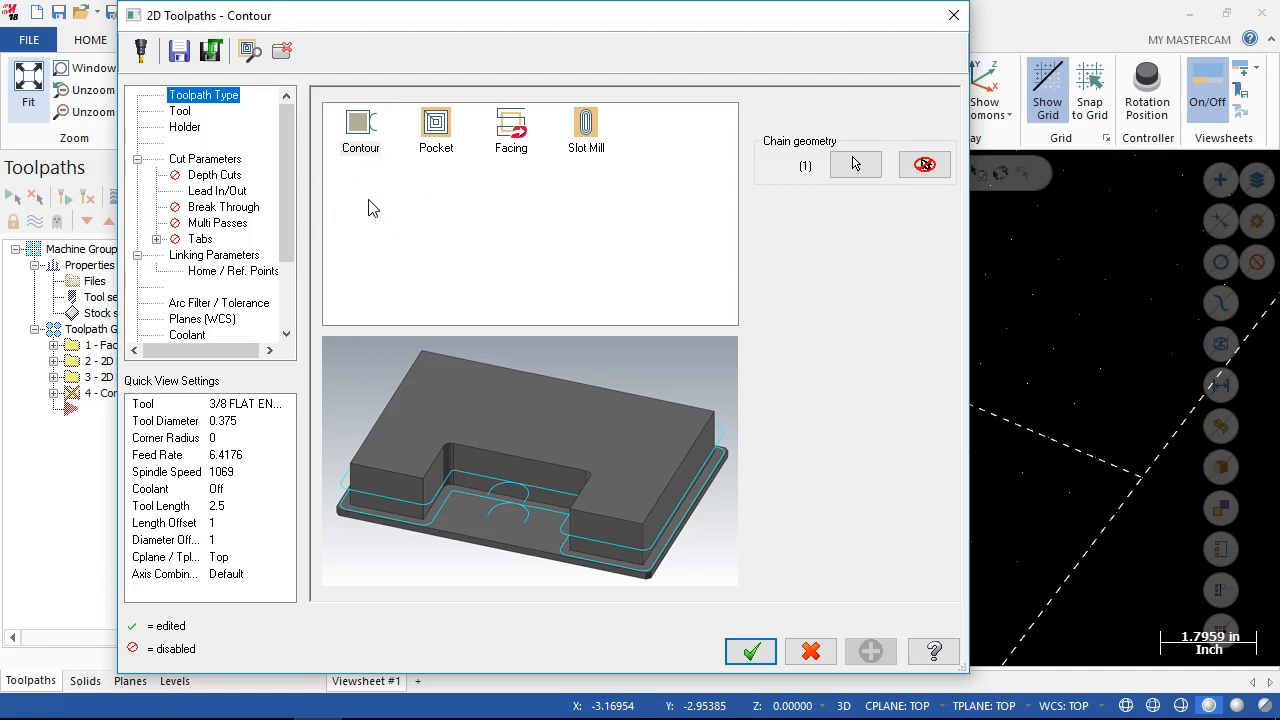
Set the contour tool's spindle speed to 4000, feed rate and plunge rate to 16, and enable rapid retract.
{"action": "left_click", "coordinate": [181, 111]}
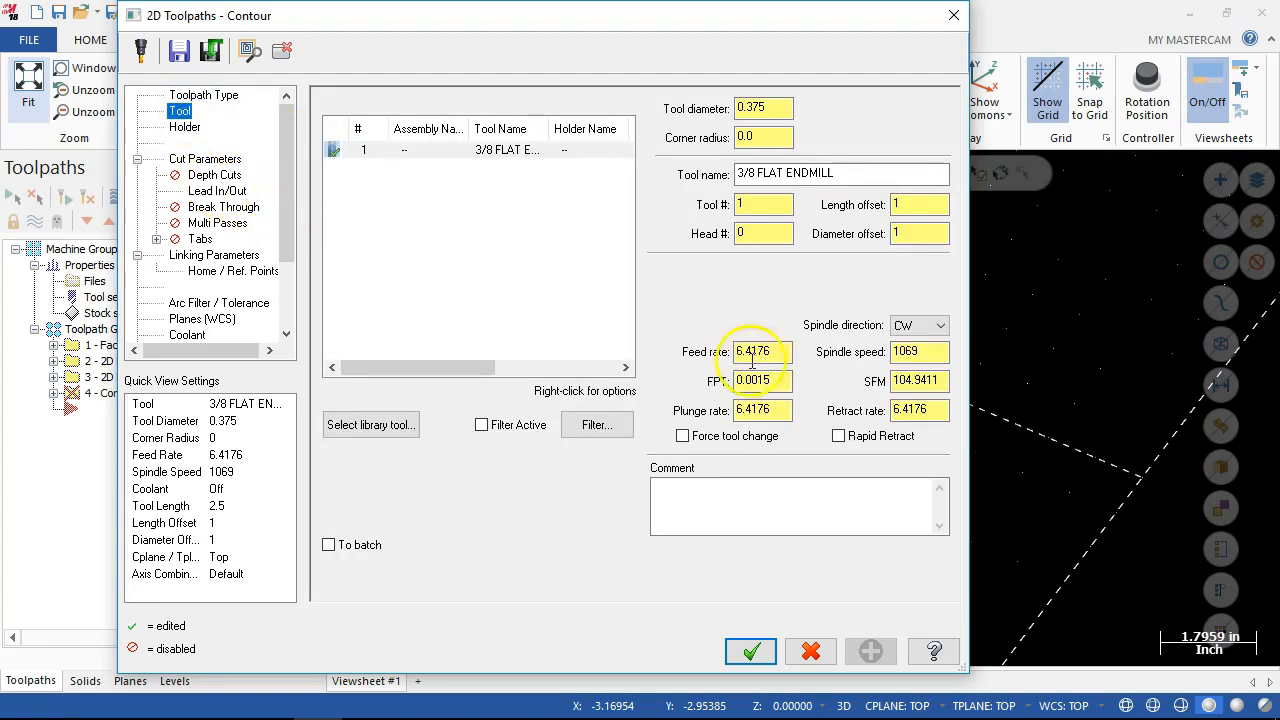
{"action": "left_click", "coordinate": [888, 352]}
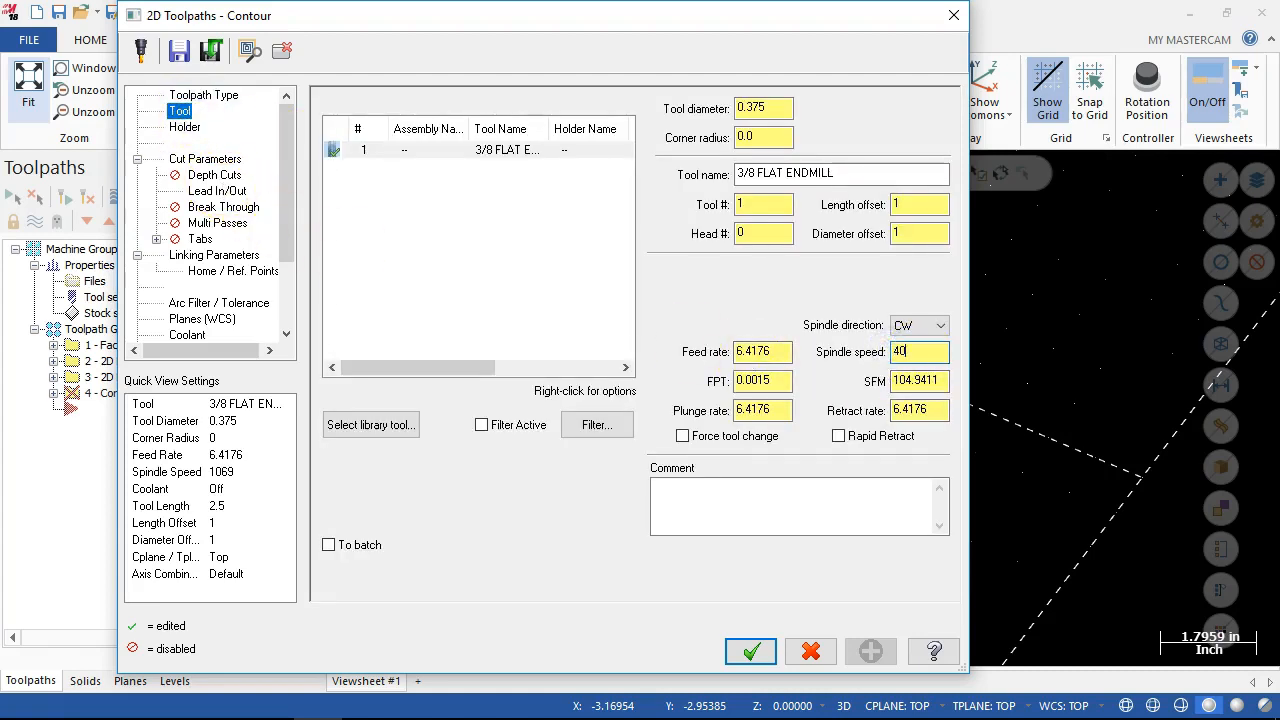
{"action": "left_click", "coordinate": [777, 350]}
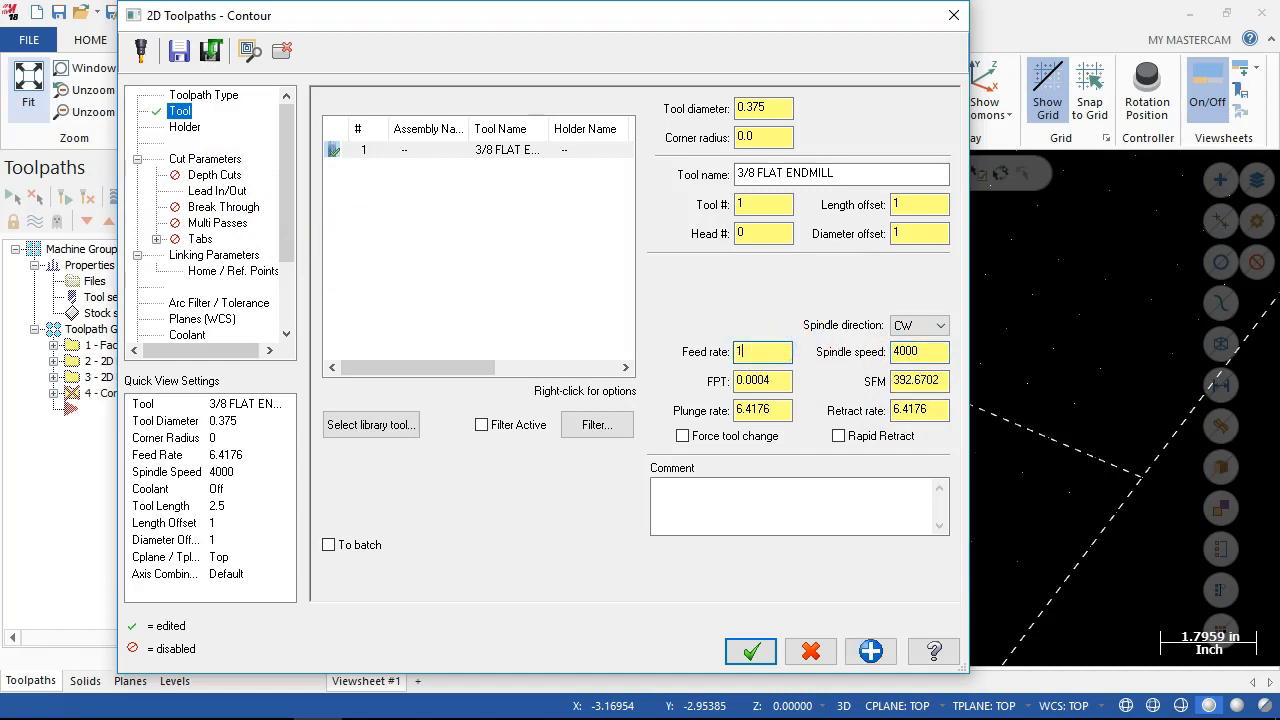
{"action": "left_click", "coordinate": [777, 412]}
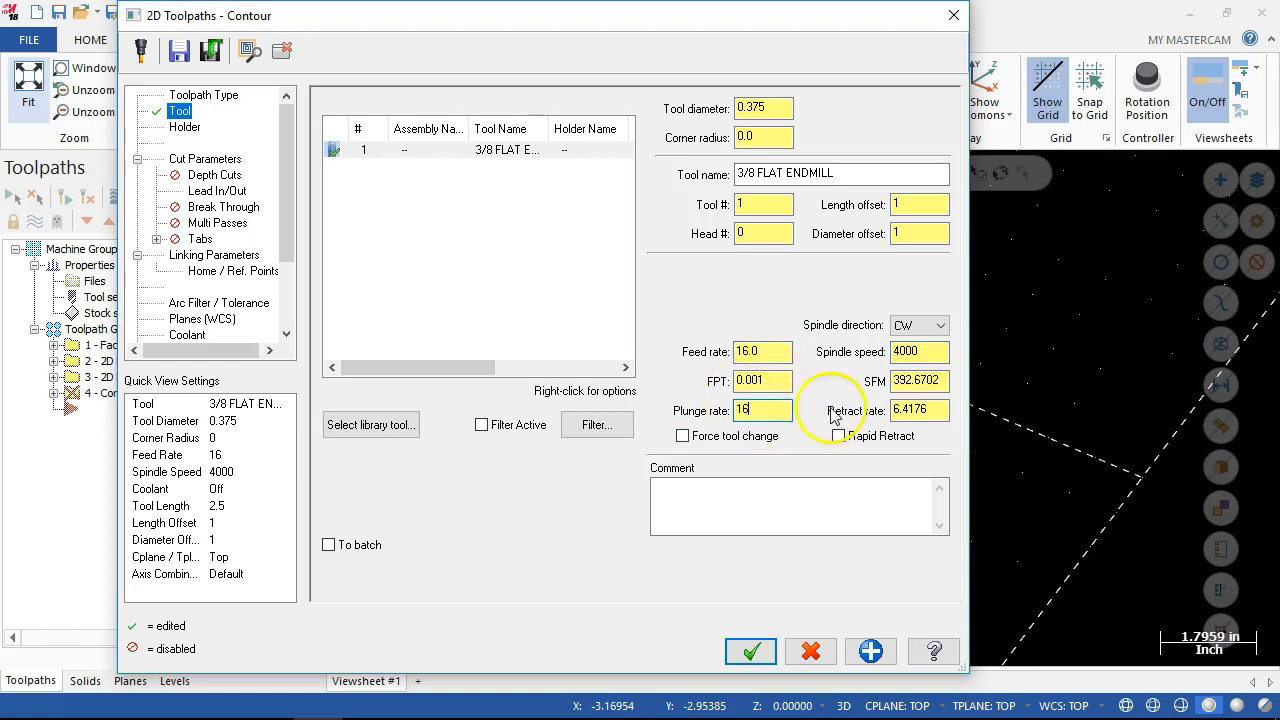
{"action": "left_click", "coordinate": [839, 437]}
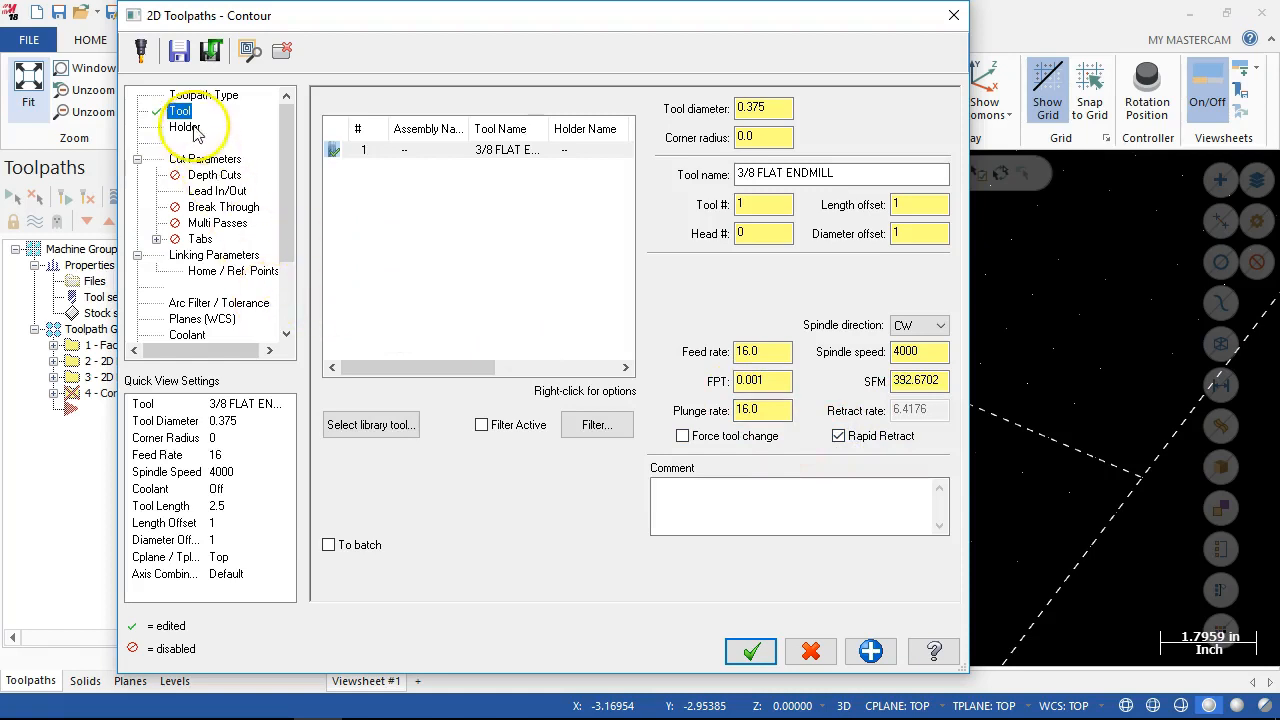
Set the contour's compensation type to Wear in the cut parameters.
{"action": "left_click", "coordinate": [203, 159]}
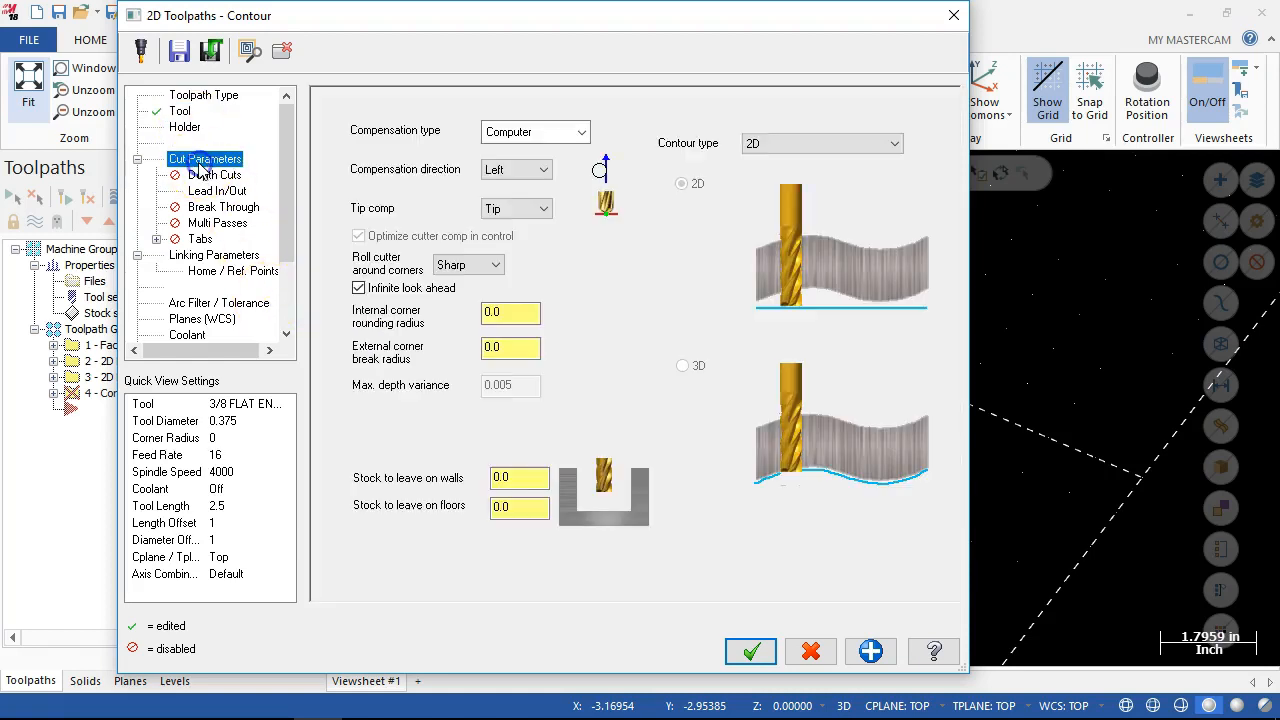
{"action": "left_click", "coordinate": [540, 131]}
{"action": "left_click", "coordinate": [521, 185]}
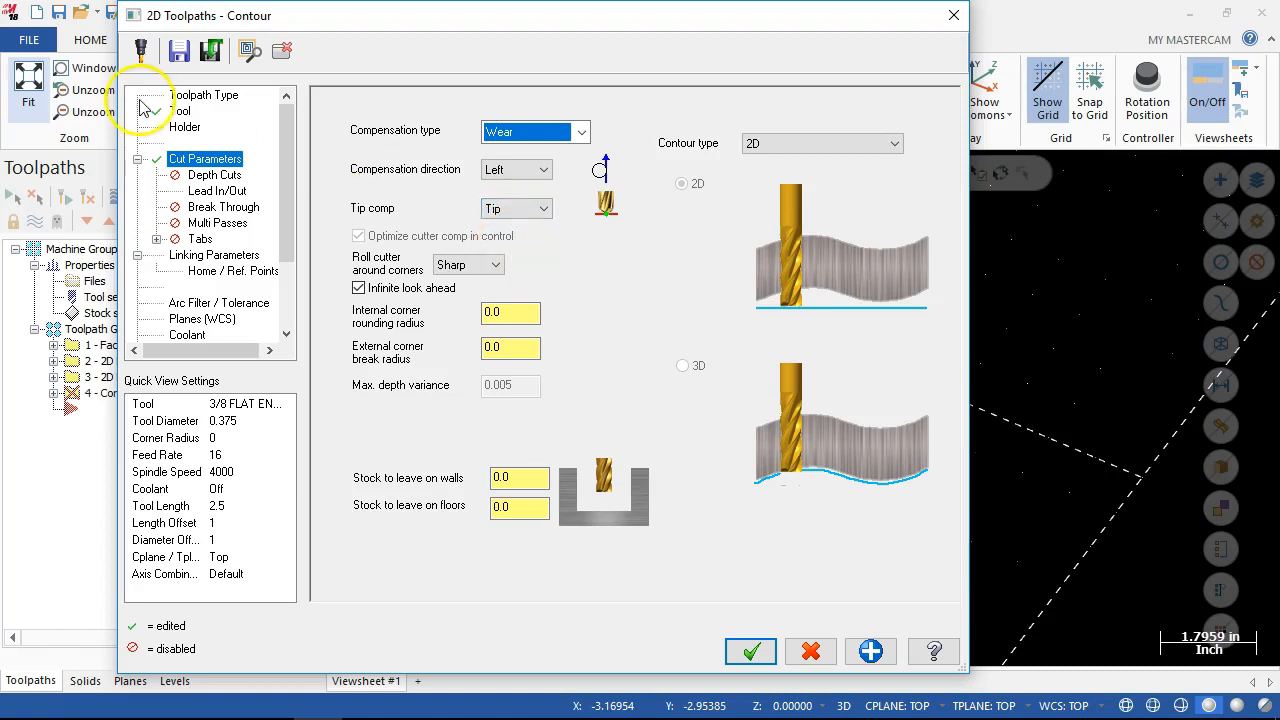
Reverse the contour's solid chain and change its side in the chain manager, and return to the cut parameters.
{"action": "left_click", "coordinate": [193, 97]}
{"action": "left_click", "coordinate": [855, 165]}
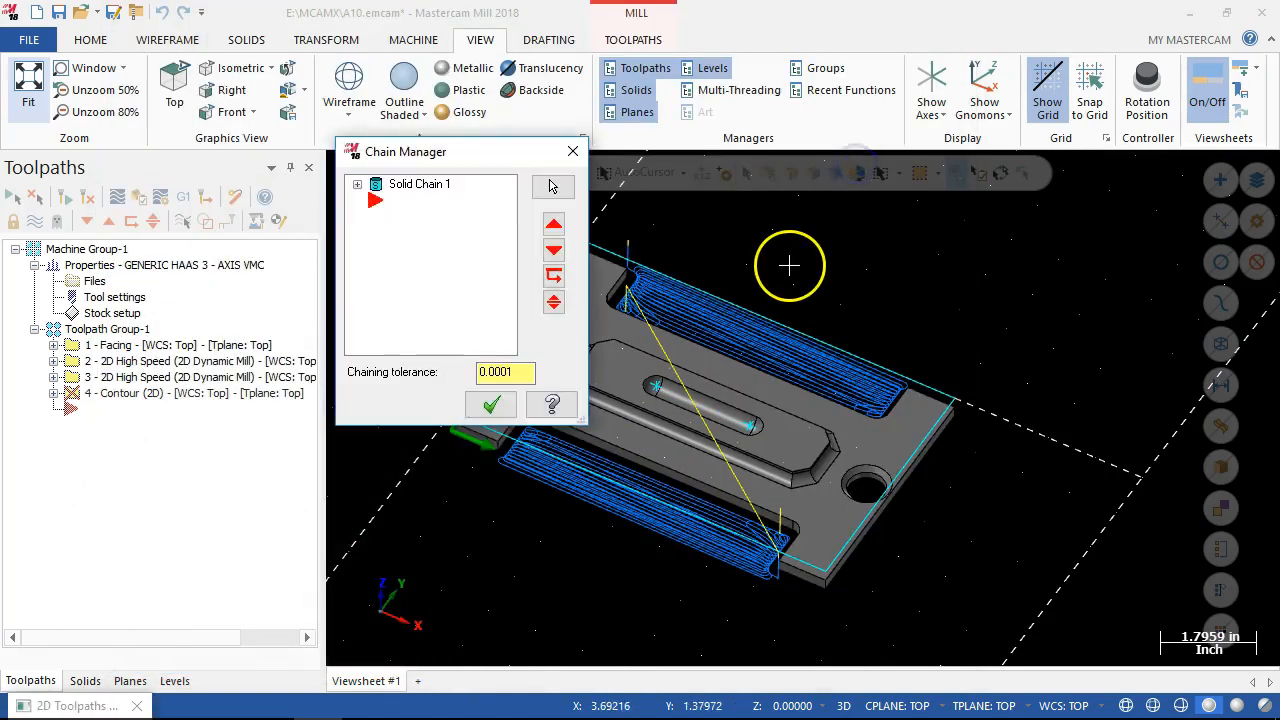
{"action": "left_click_drag", "start_coordinate": [463, 162], "coordinate": [937, 159]}
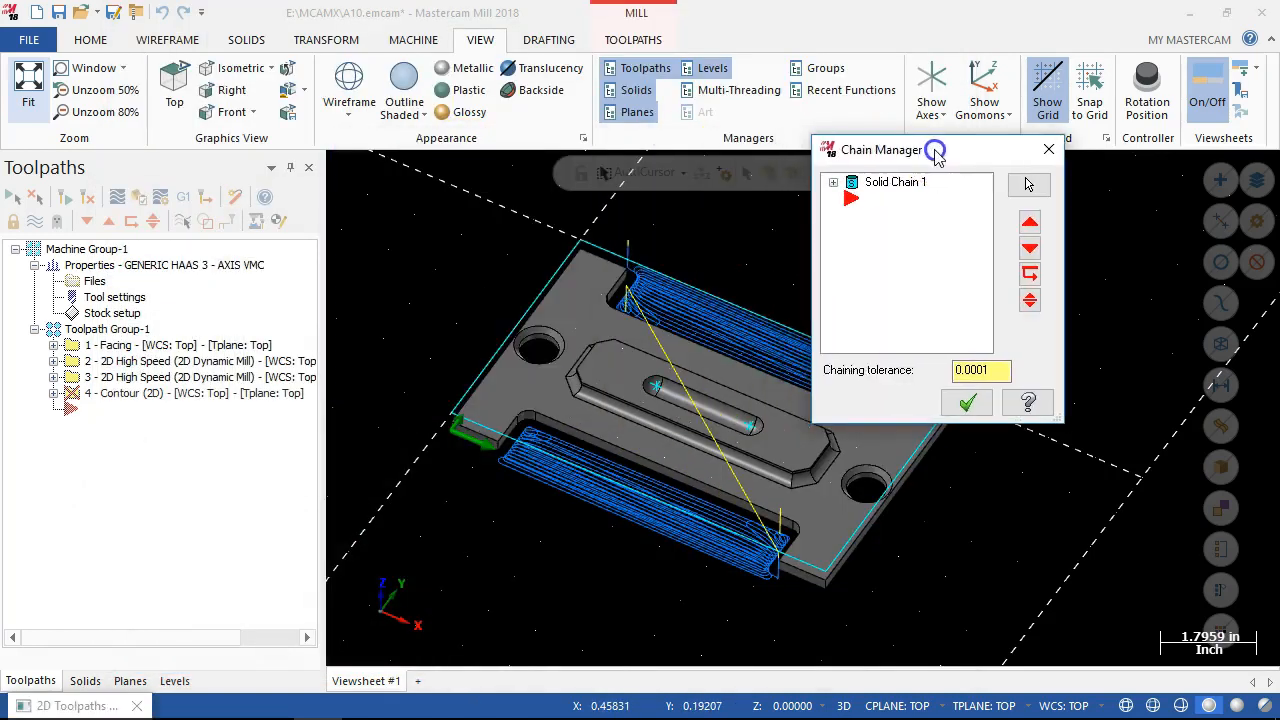
{"action": "scroll", "coordinate": [461, 440], "scroll_direction": "up", "scroll_amount": 2}
{"action": "left_click", "coordinate": [477, 402]}
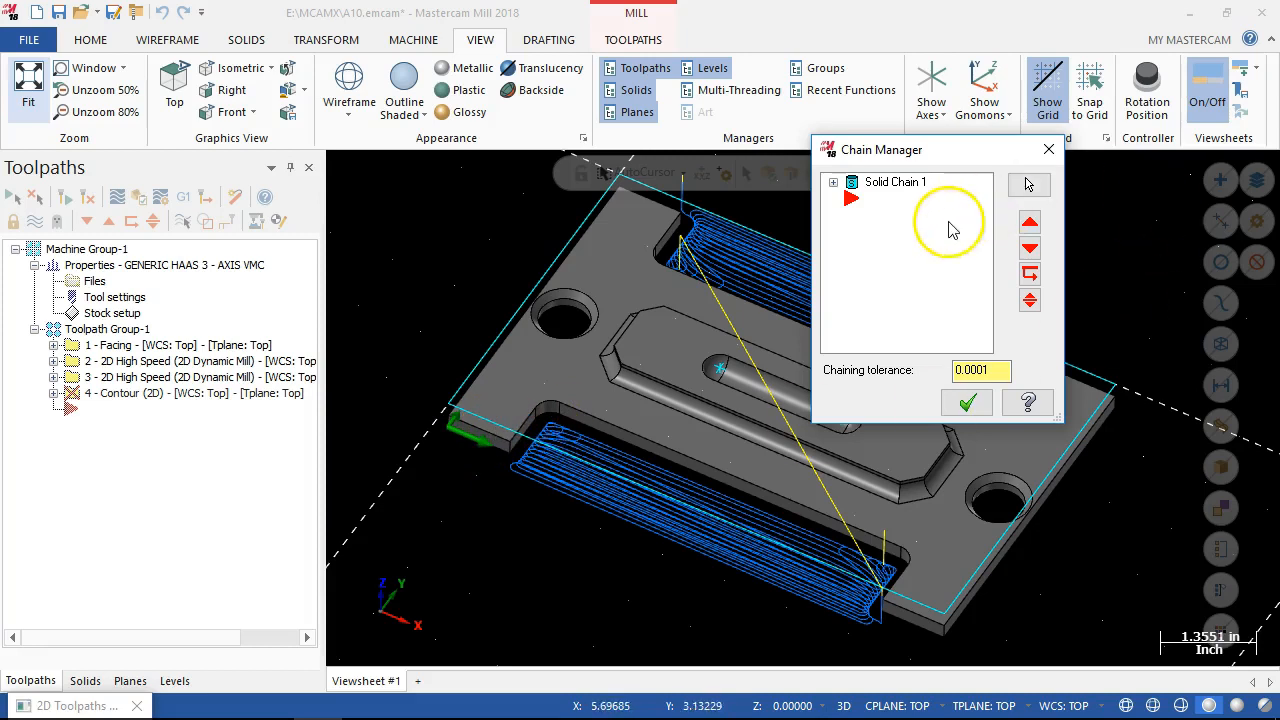
{"action": "left_click", "coordinate": [833, 182]}
{"action": "right_click", "coordinate": [889, 192]}
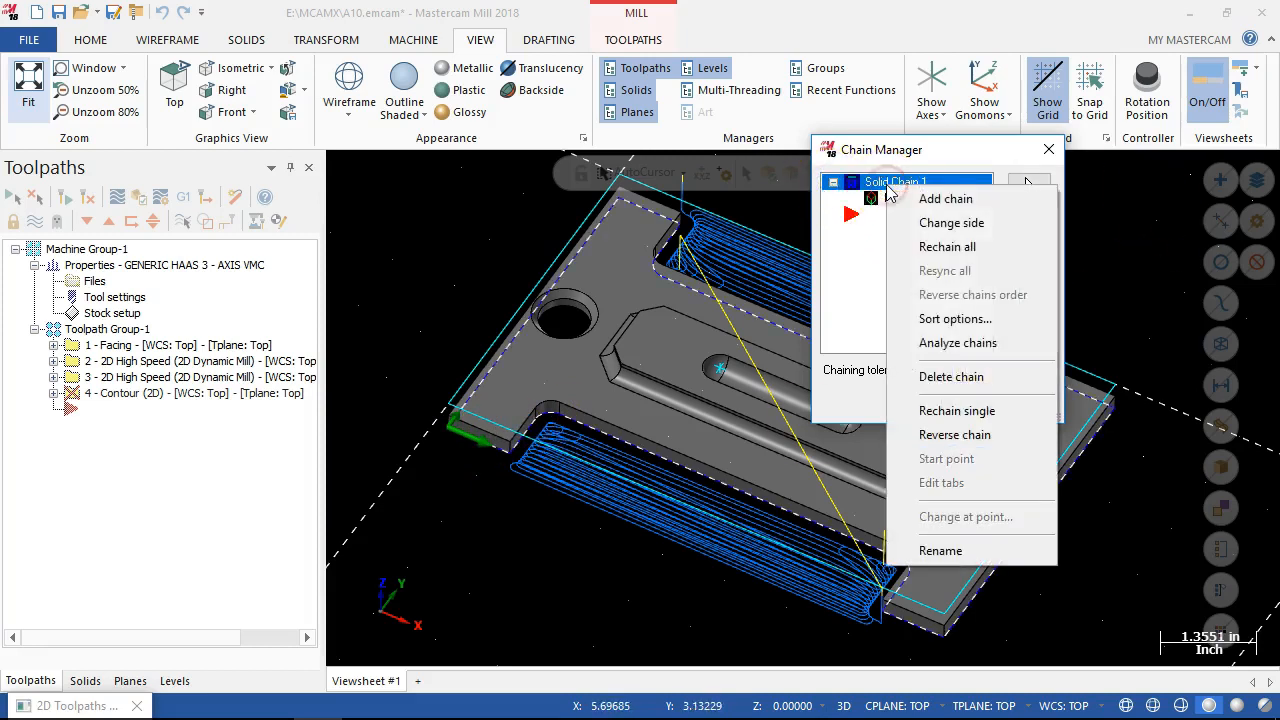
{"action": "left_click", "coordinate": [953, 436]}
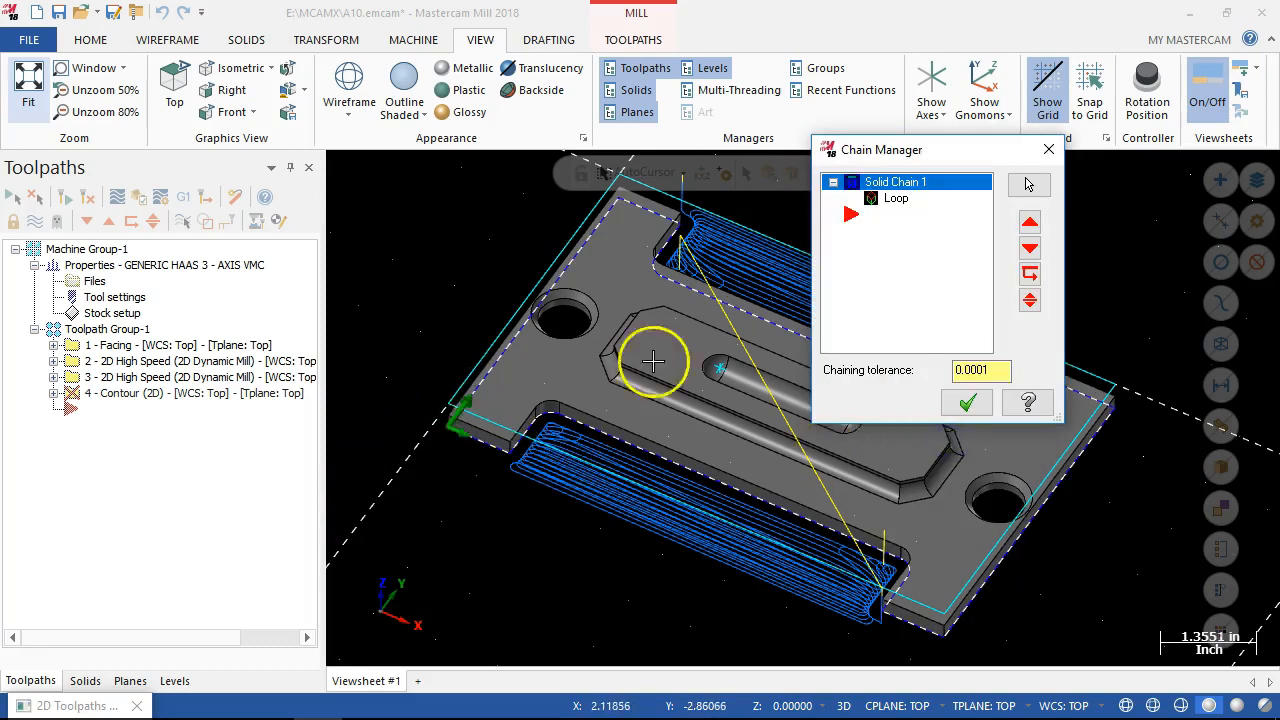
{"action": "right_click", "coordinate": [903, 185]}
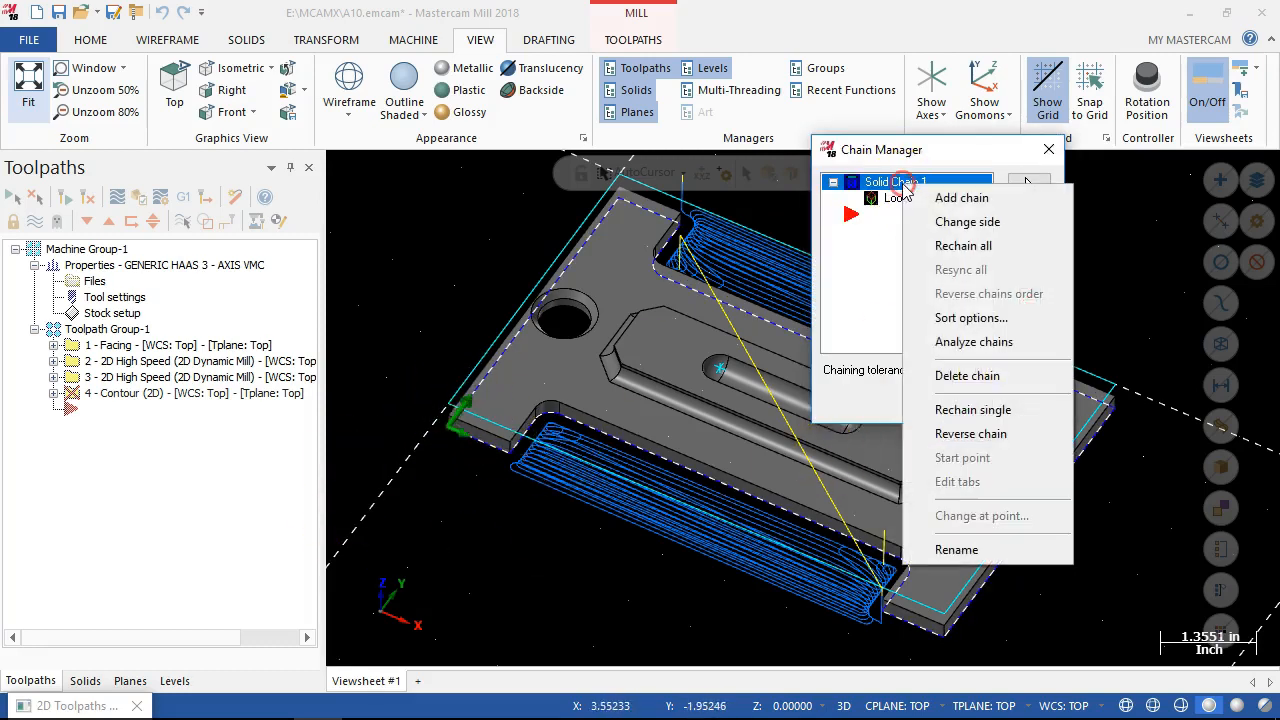
{"action": "left_click", "coordinate": [960, 221]}
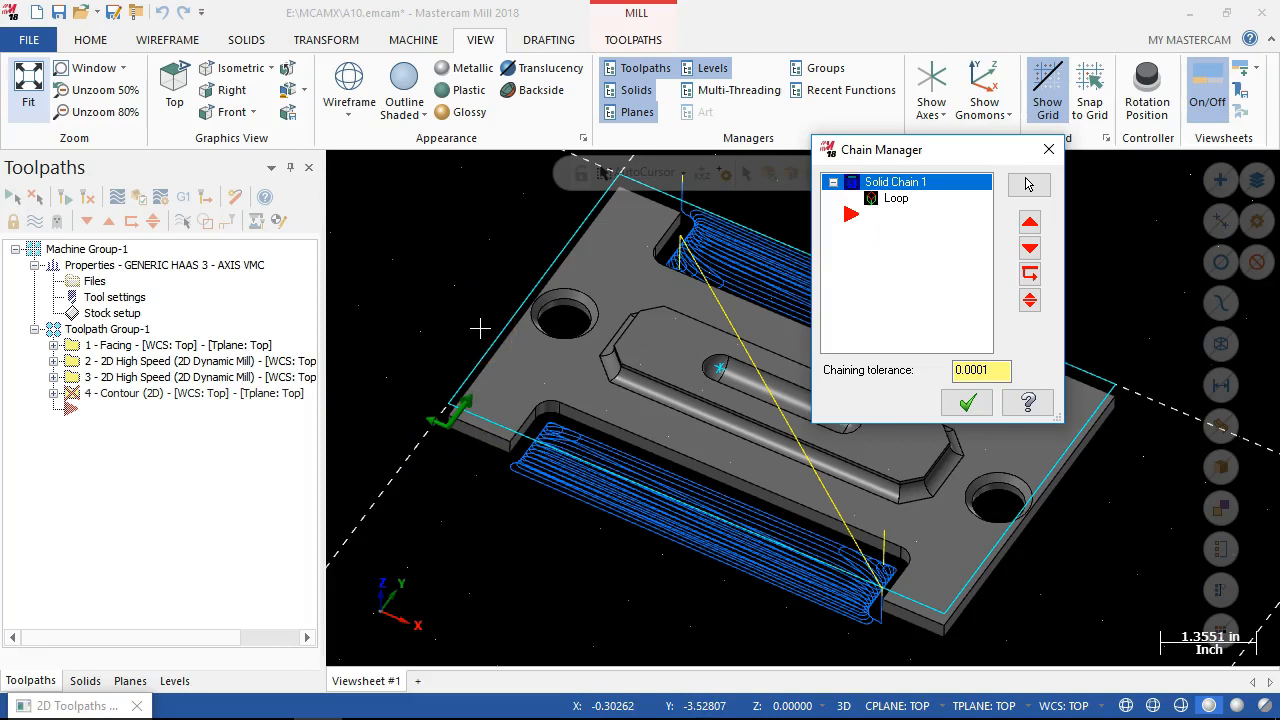
{"action": "left_click", "coordinate": [965, 403]}
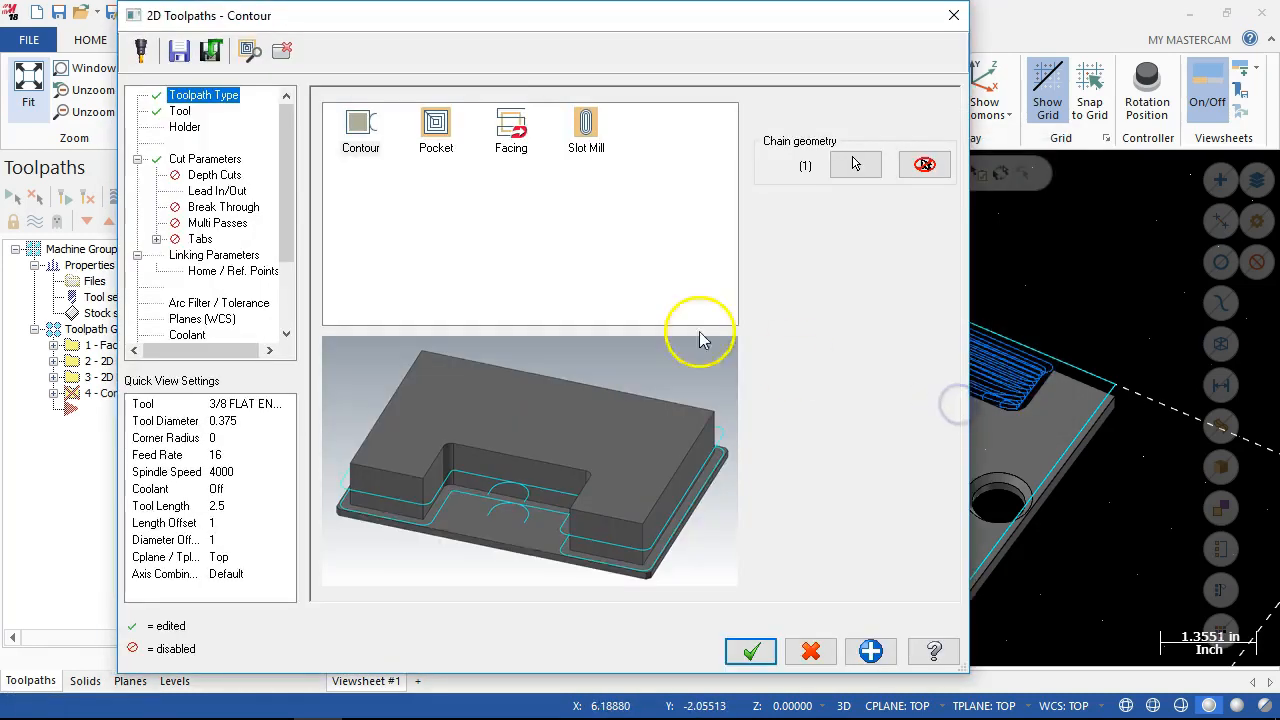
{"action": "left_click", "coordinate": [205, 158]}
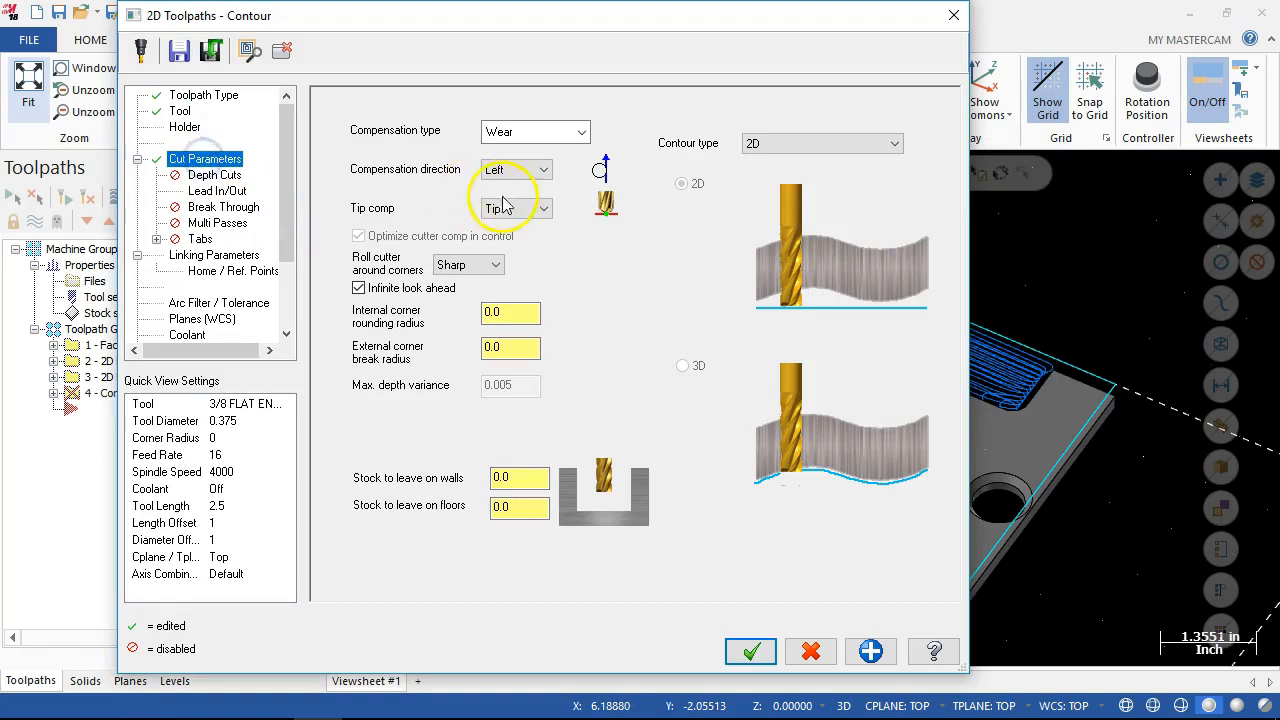
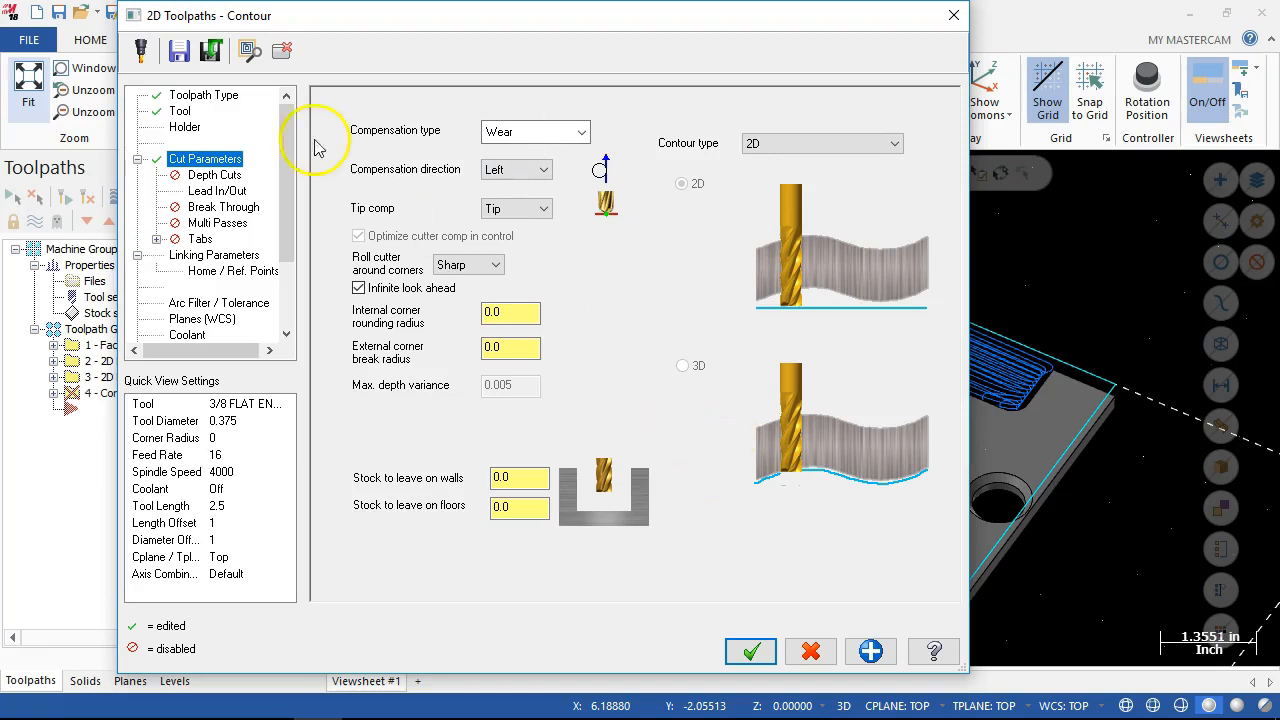
Disable midpoint entry and the entry move in the contour's lead settings, and extend the contour's start and end by 0.2.
{"action": "left_click", "coordinate": [215, 190]}
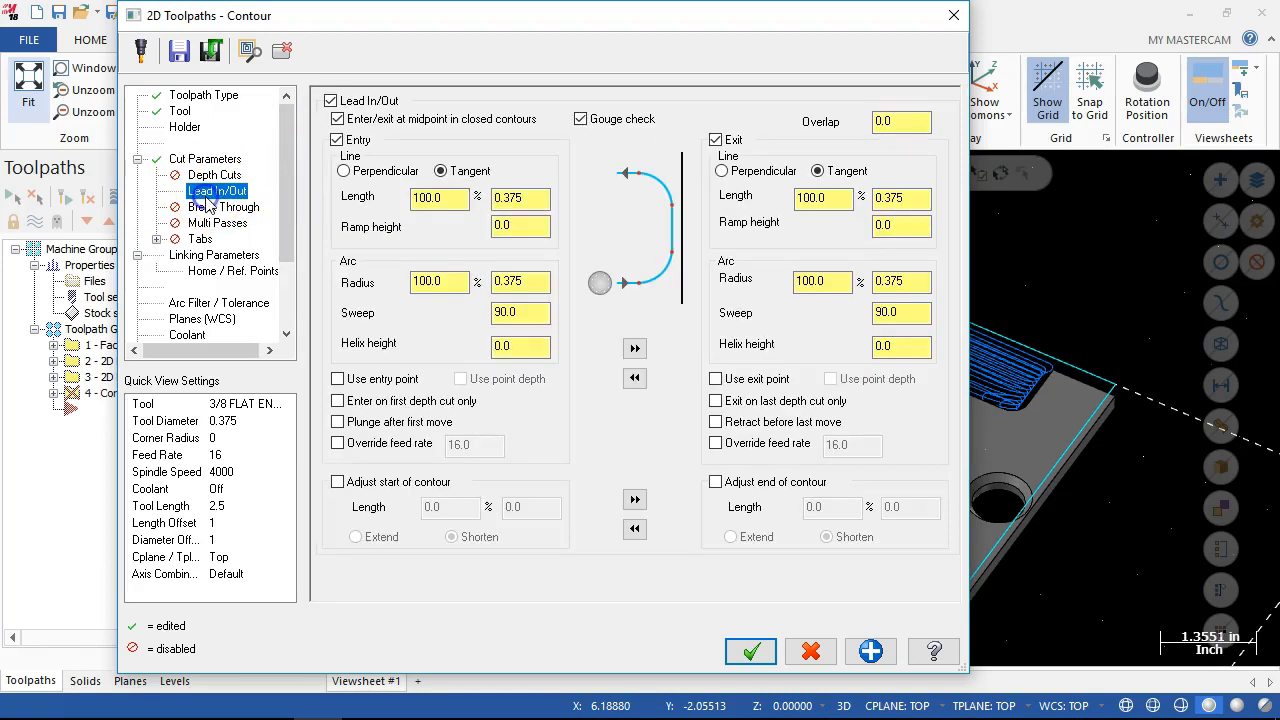
{"action": "left_click", "coordinate": [337, 141]}
{"action": "left_click", "coordinate": [337, 482]}
{"action": "left_click", "coordinate": [716, 482]}
{"action": "left_click", "coordinate": [368, 537]}
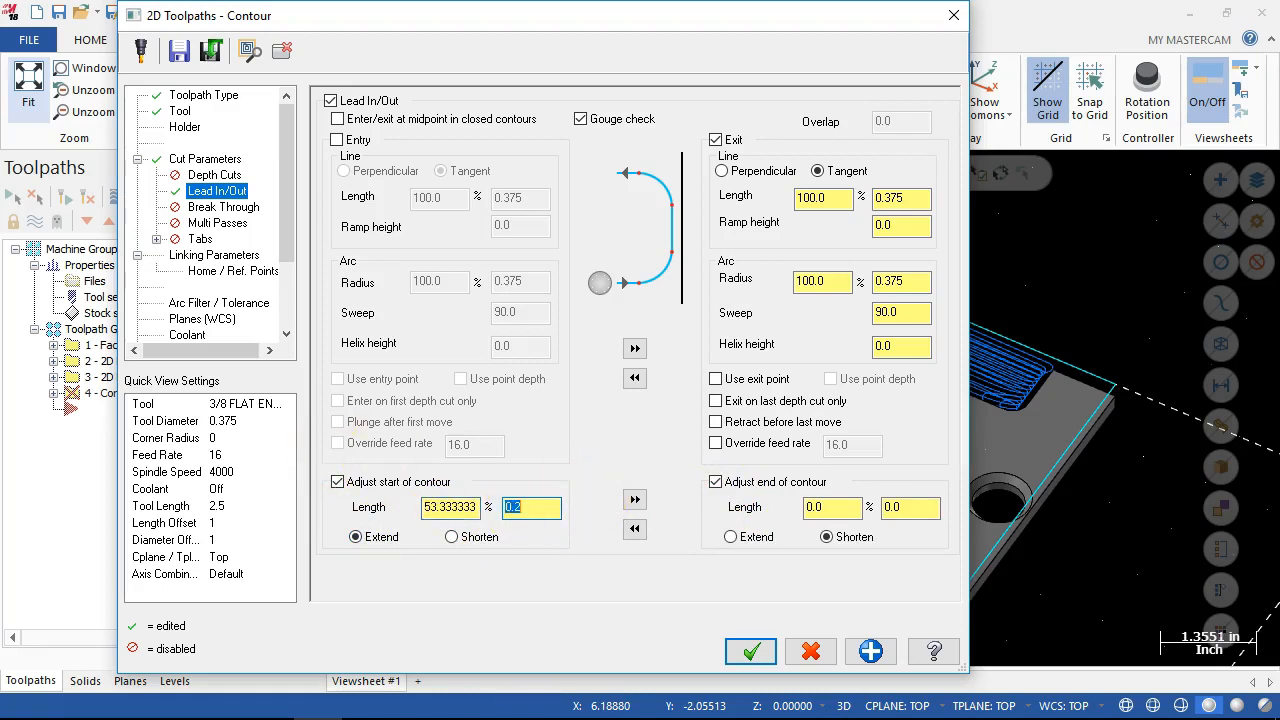
{"action": "left_click", "coordinate": [636, 499]}
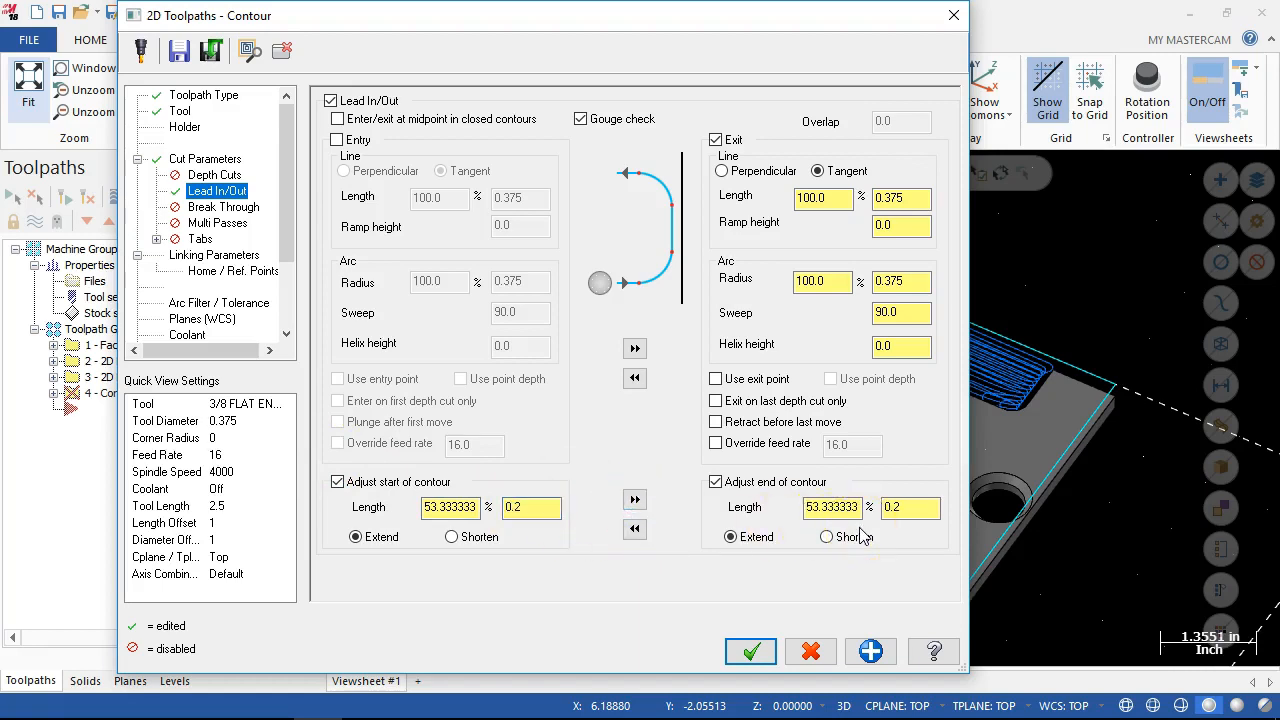
Pick the contour's cutting depth from the plate's bottom front corner points in the linking parameters and accept the toolpath.
{"action": "left_click", "coordinate": [215, 255]}
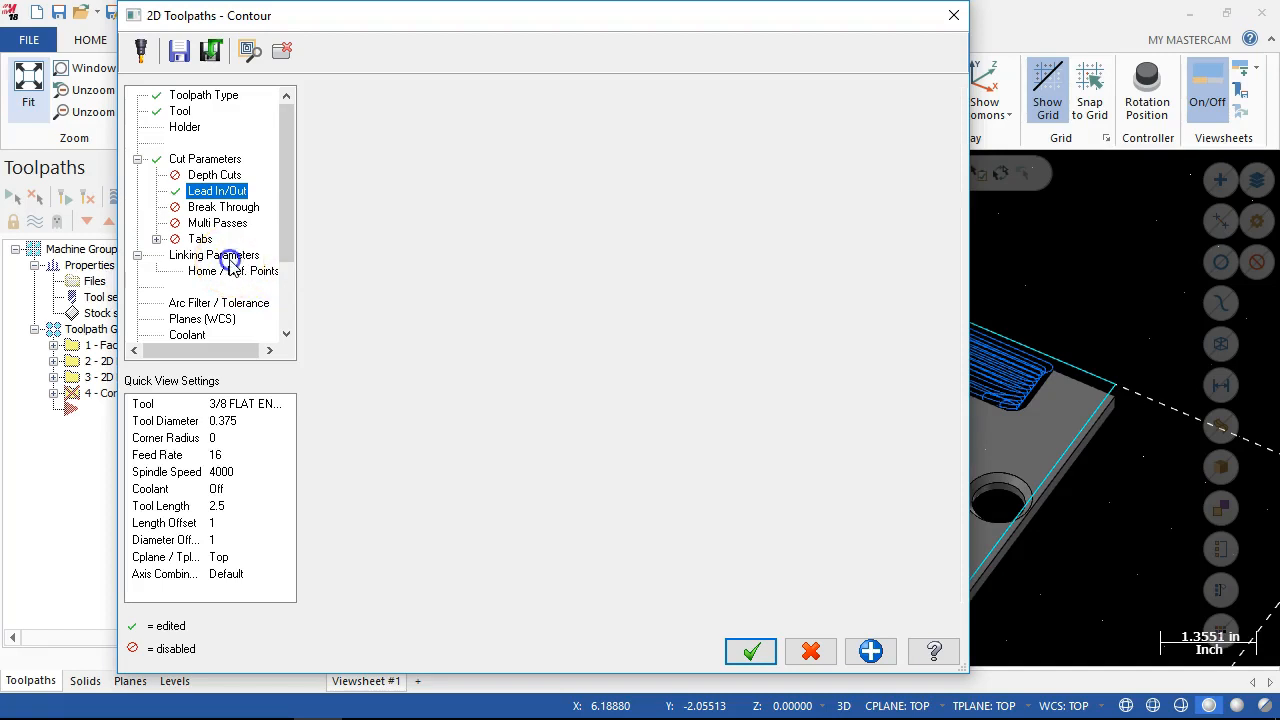
{"action": "left_click", "coordinate": [580, 503]}
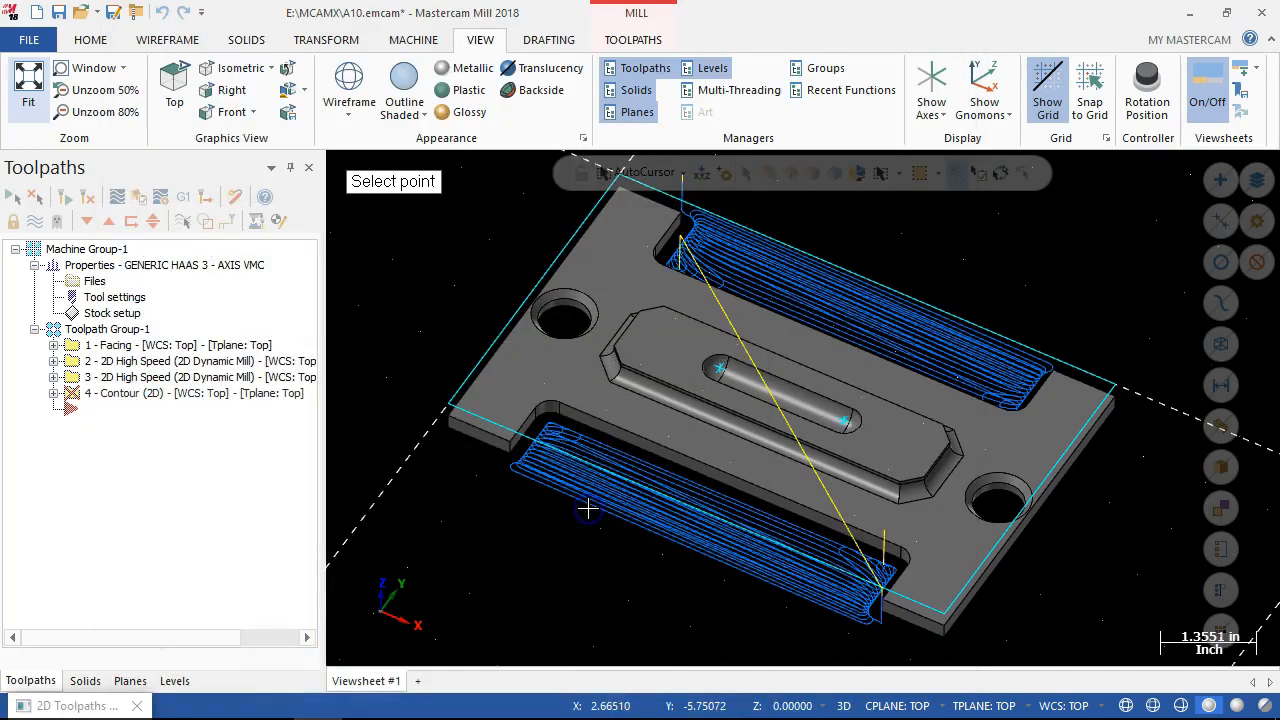
{"action": "left_click", "coordinate": [950, 638]}
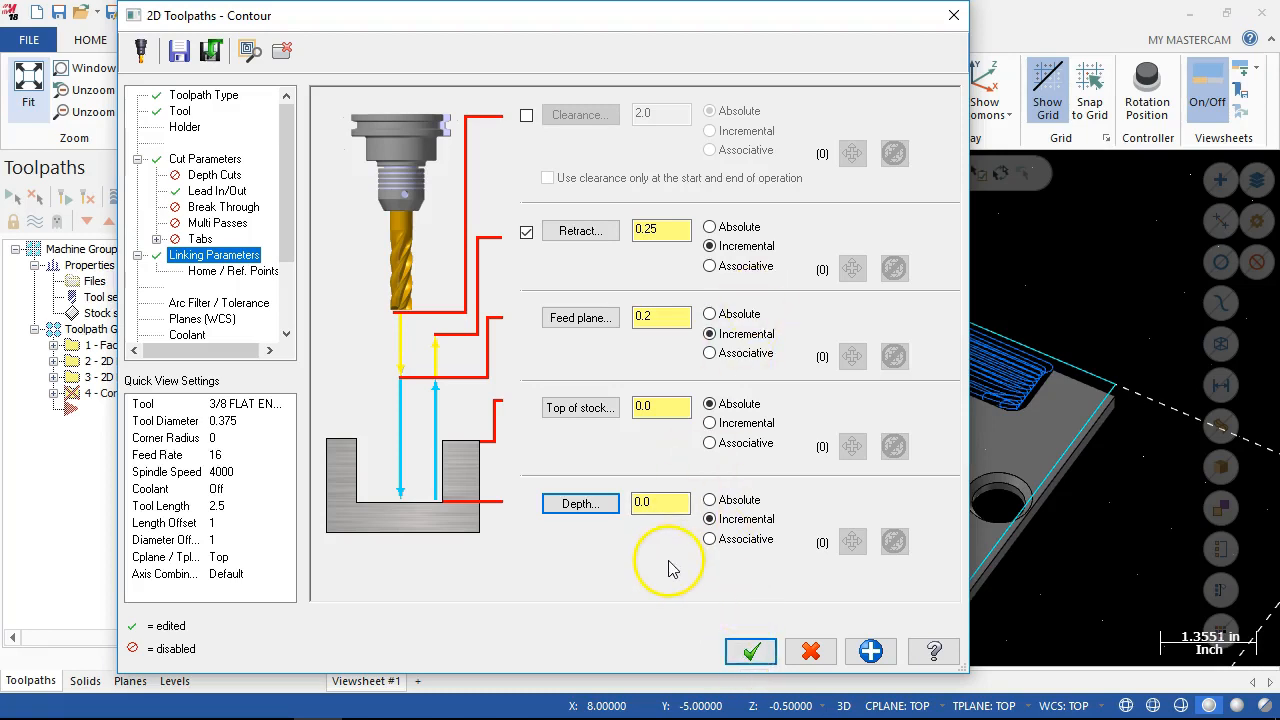
{"action": "left_click", "coordinate": [572, 503]}
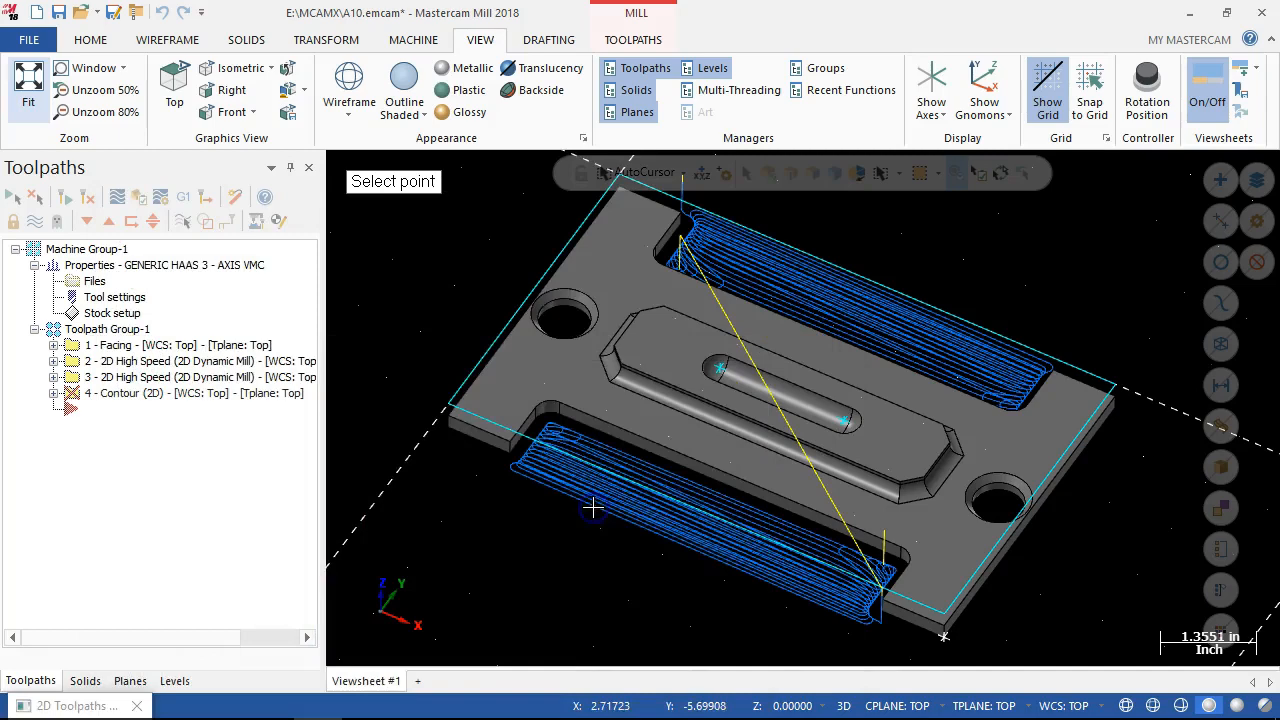
{"action": "middle_click_drag", "start_coordinate": [723, 612], "coordinate": [563, 530]}
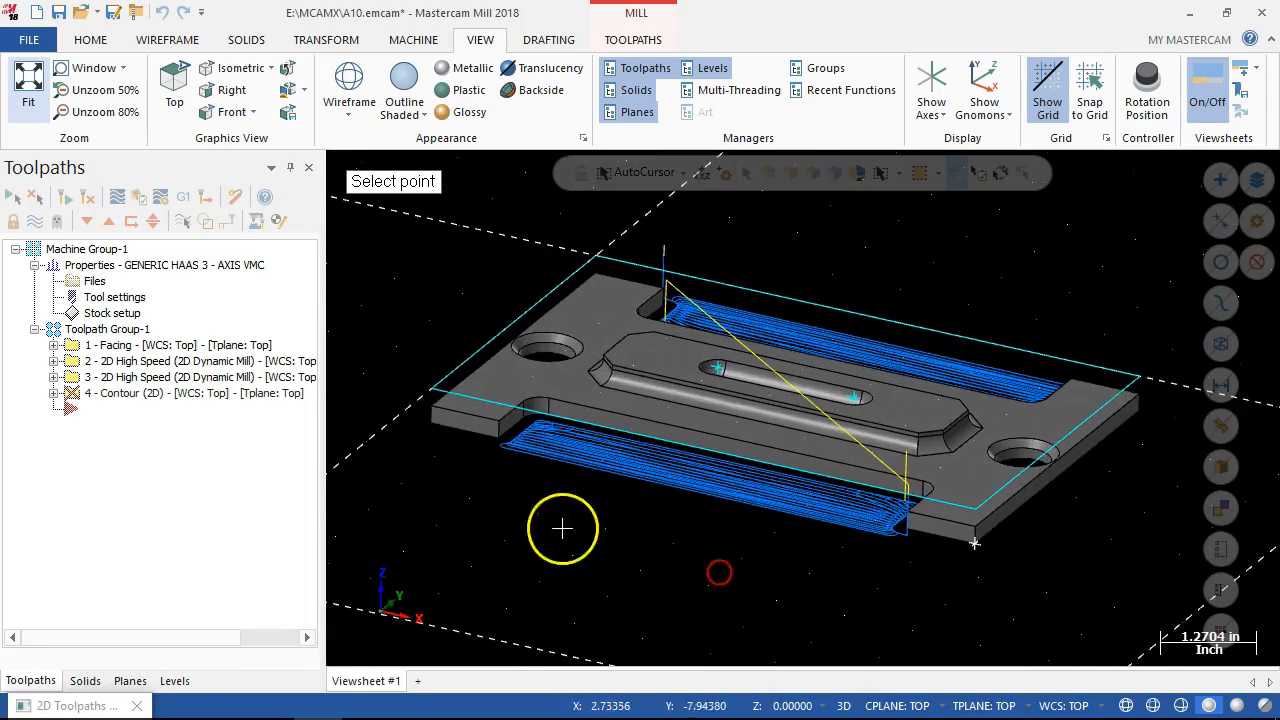
{"action": "left_click", "coordinate": [432, 428]}
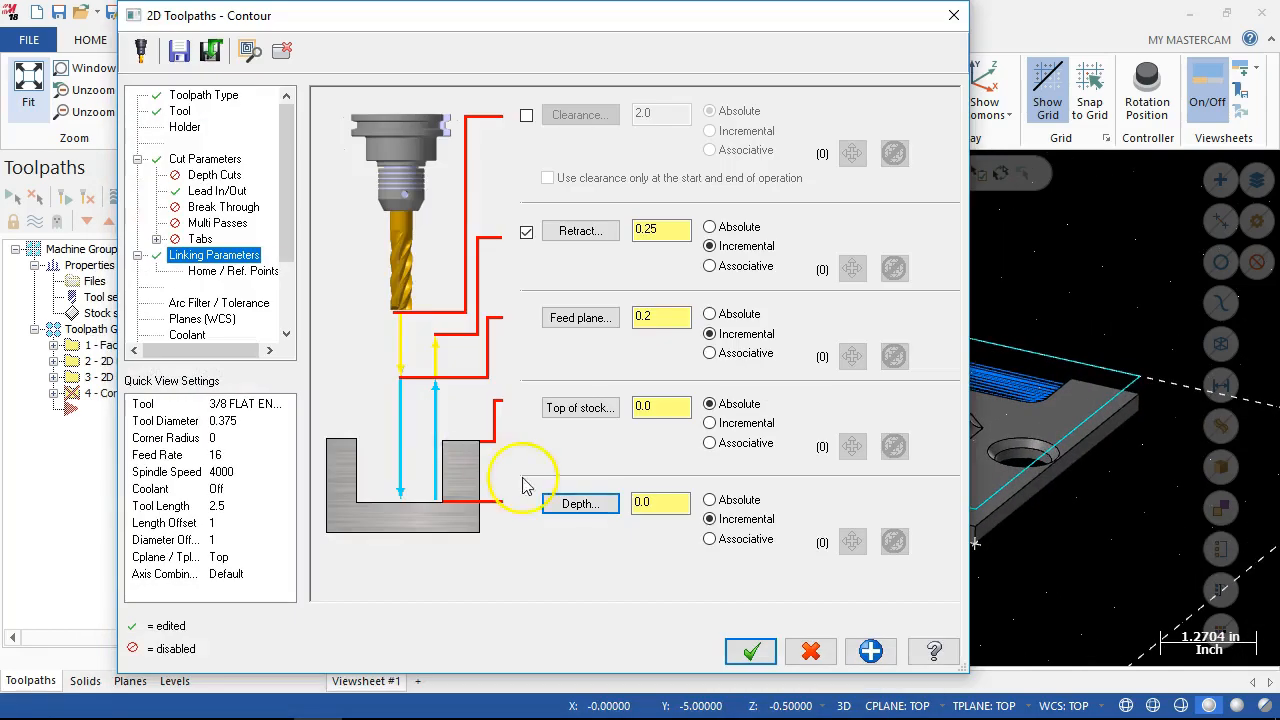
{"action": "left_click", "coordinate": [750, 651]}
Disable the exit move in the contour operation's lead in/out settings and regenerate the toolpath.
{"action": "middle_click_drag", "start_coordinate": [592, 626], "coordinate": [588, 662]}
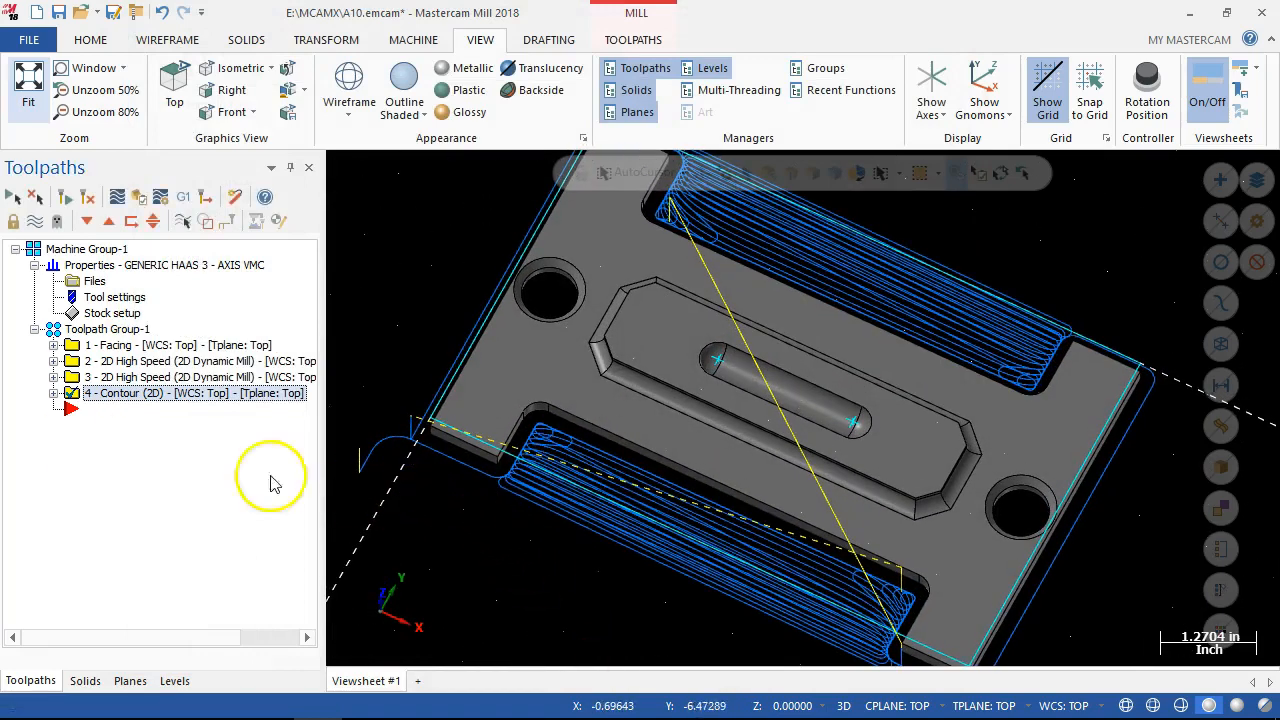
{"action": "left_click", "coordinate": [53, 393]}
{"action": "left_click", "coordinate": [105, 409]}
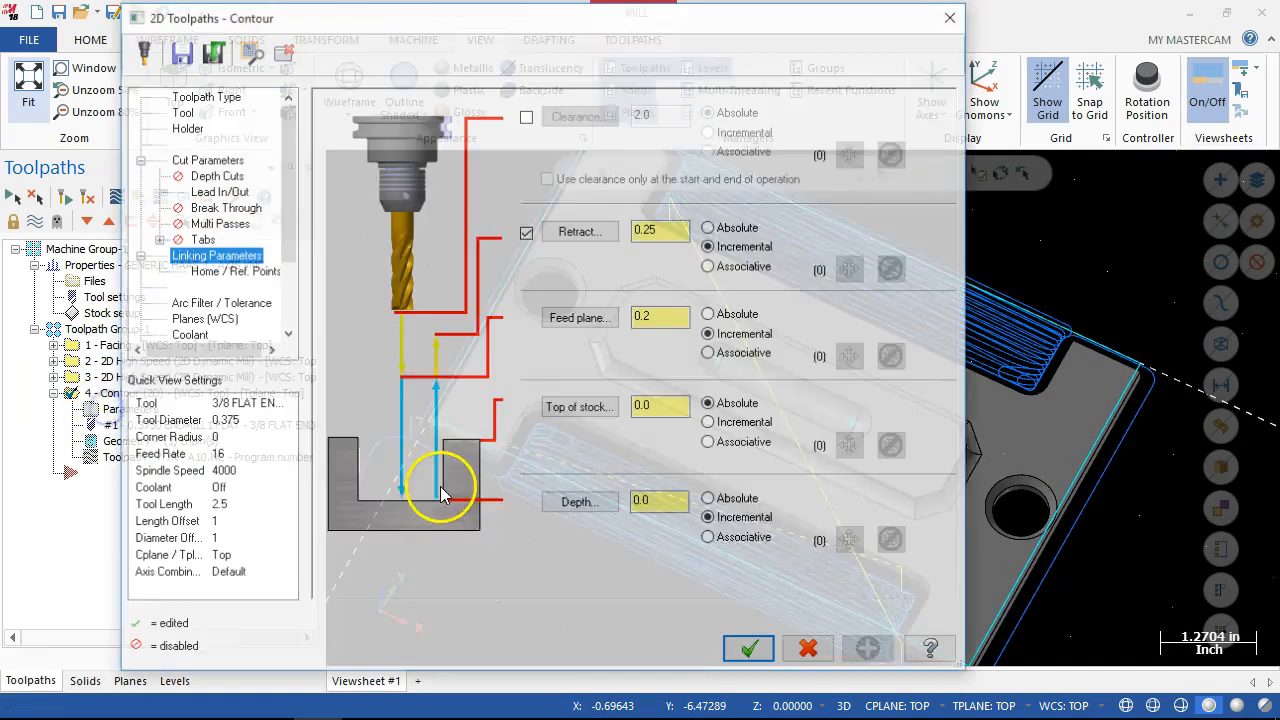
{"action": "left_click", "coordinate": [218, 191]}
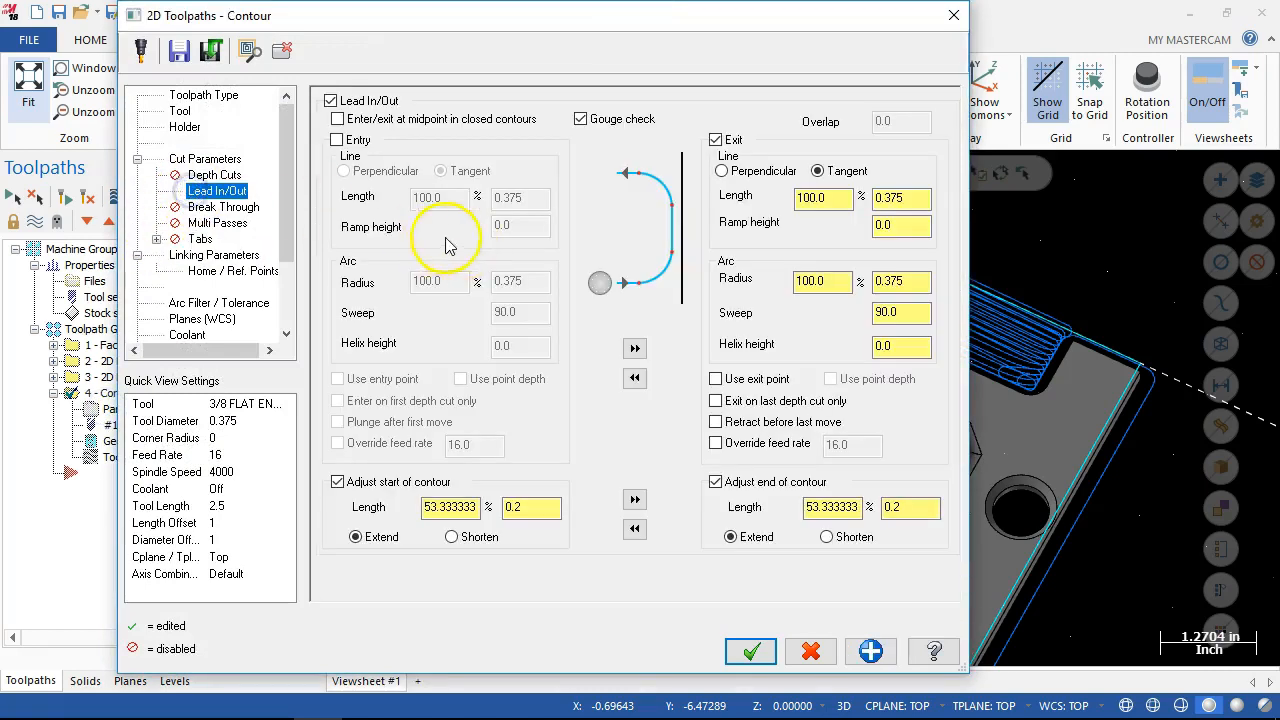
{"action": "left_click", "coordinate": [716, 139]}
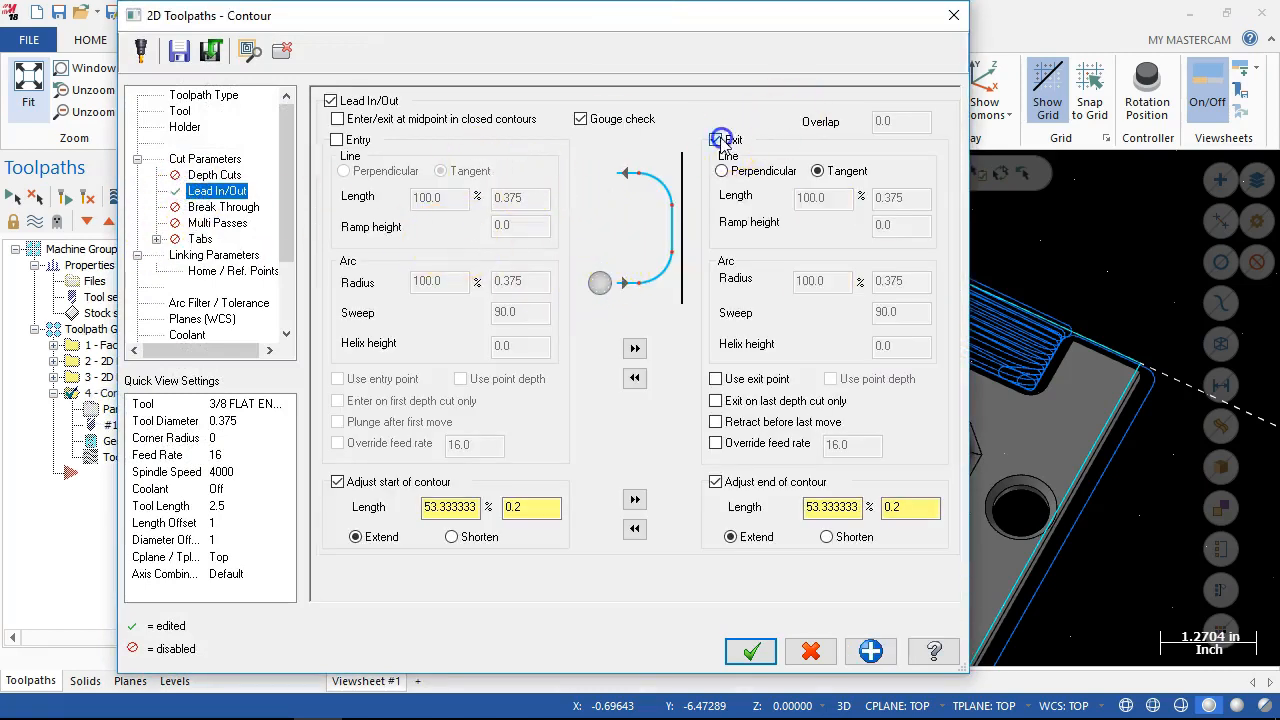
{"action": "left_click", "coordinate": [750, 651]}
{"action": "scroll", "coordinate": [543, 373], "scroll_direction": "down", "scroll_amount": 5}
{"action": "middle_click_drag", "start_coordinate": [543, 374], "coordinate": [532, 331]}
{"action": "mouse_move", "coordinate": [456, 467]}
{"action": "middle_mouse_down"}
{"action": "mouse_move", "coordinate": [457, 443]}
{"action": "mouse_move", "coordinate": [457, 457]}
{"action": "middle_mouse_up"}
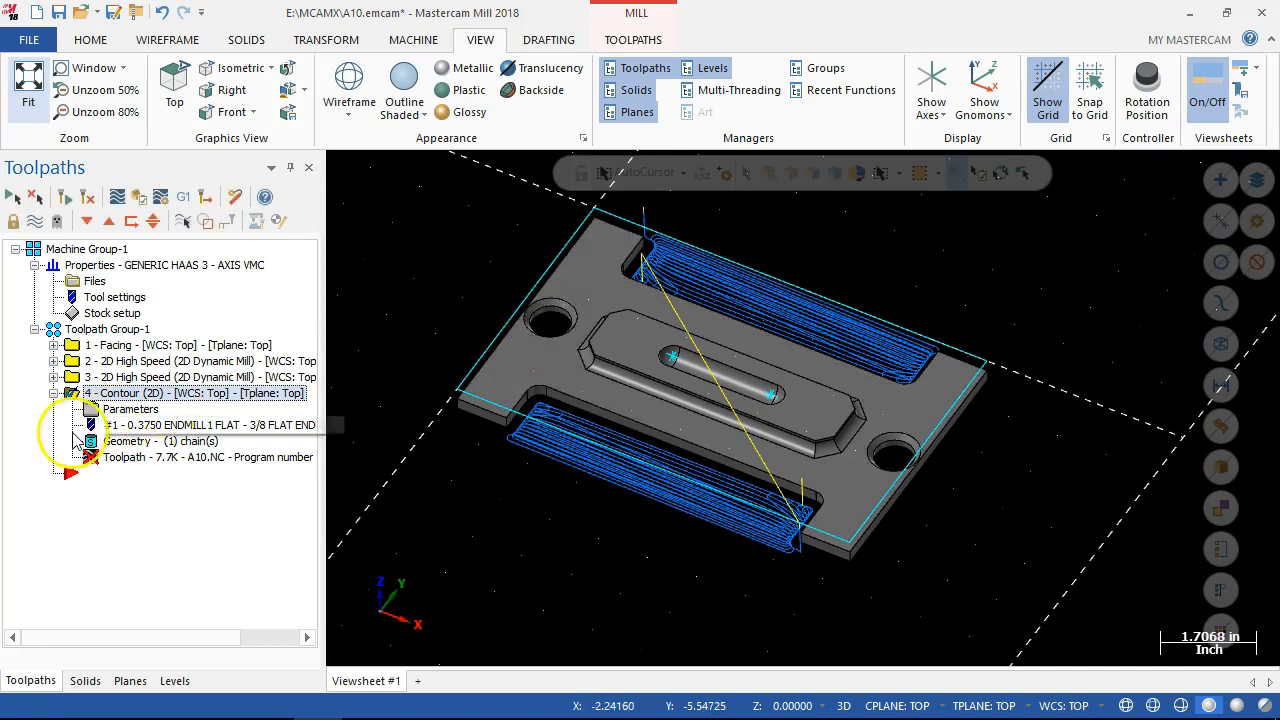
{"action": "left_click", "coordinate": [93, 197]}
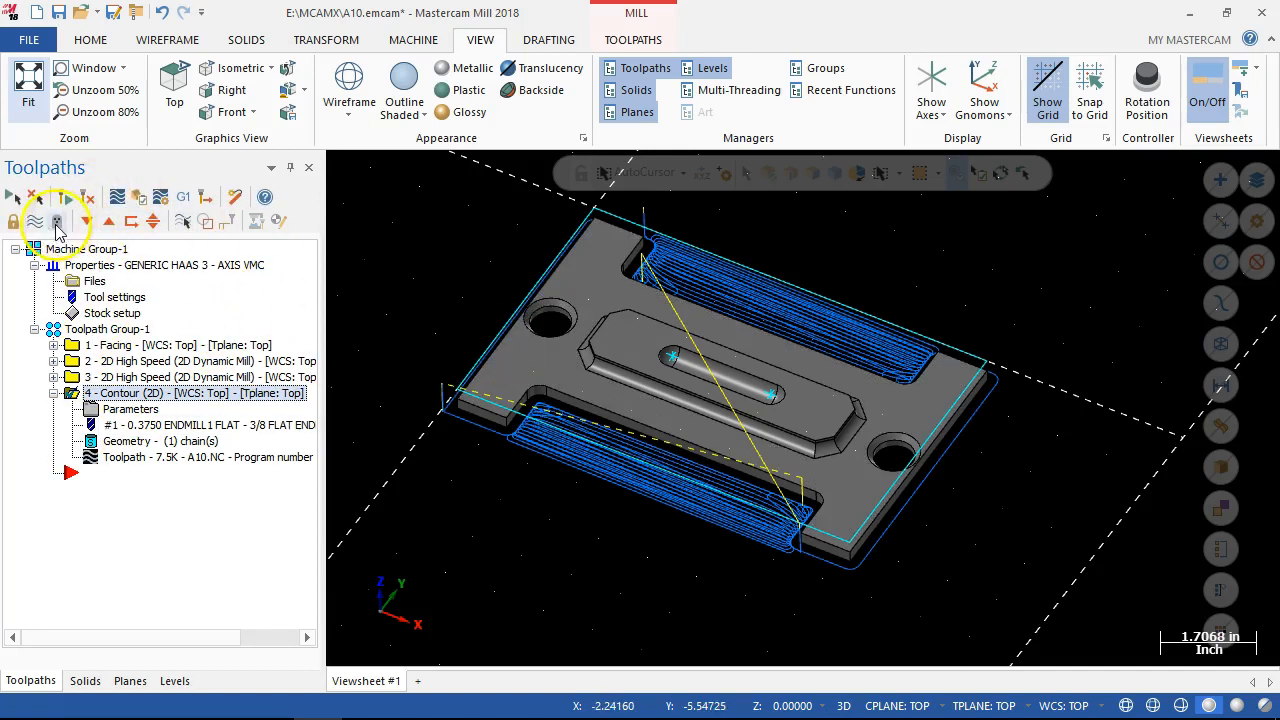
Hide the displayed toolpaths of the contour and 2D dynamic mill operations, and collapse the contour operation.
{"action": "left_click", "coordinate": [35, 220]}
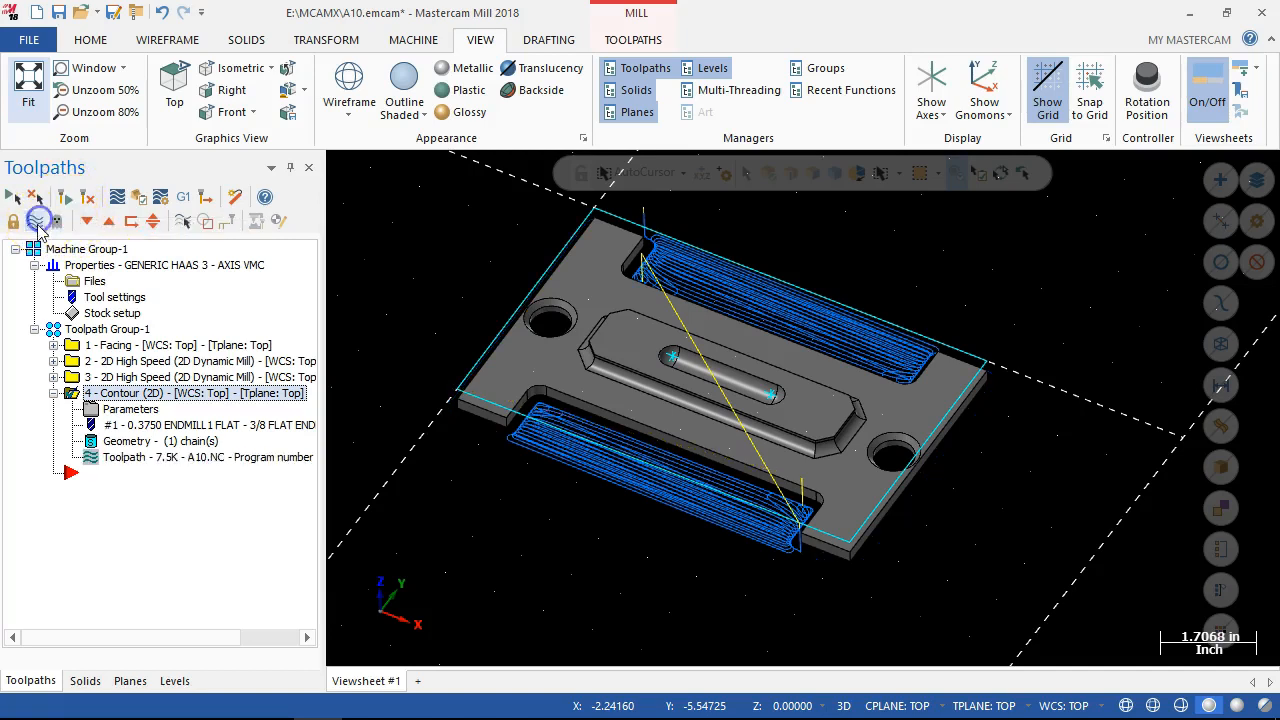
{"action": "left_click", "coordinate": [103, 383]}
{"action": "left_click", "coordinate": [37, 222]}
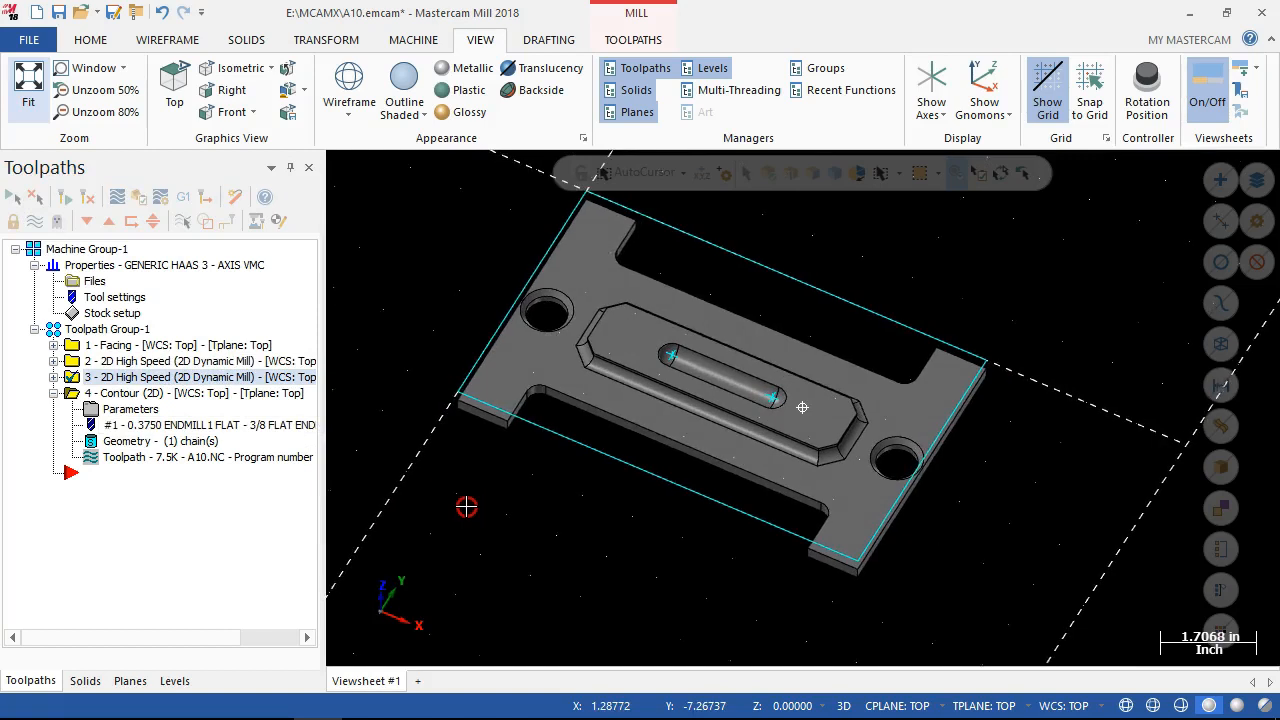
{"action": "scroll", "coordinate": [549, 317], "scroll_direction": "up", "scroll_amount": 2}
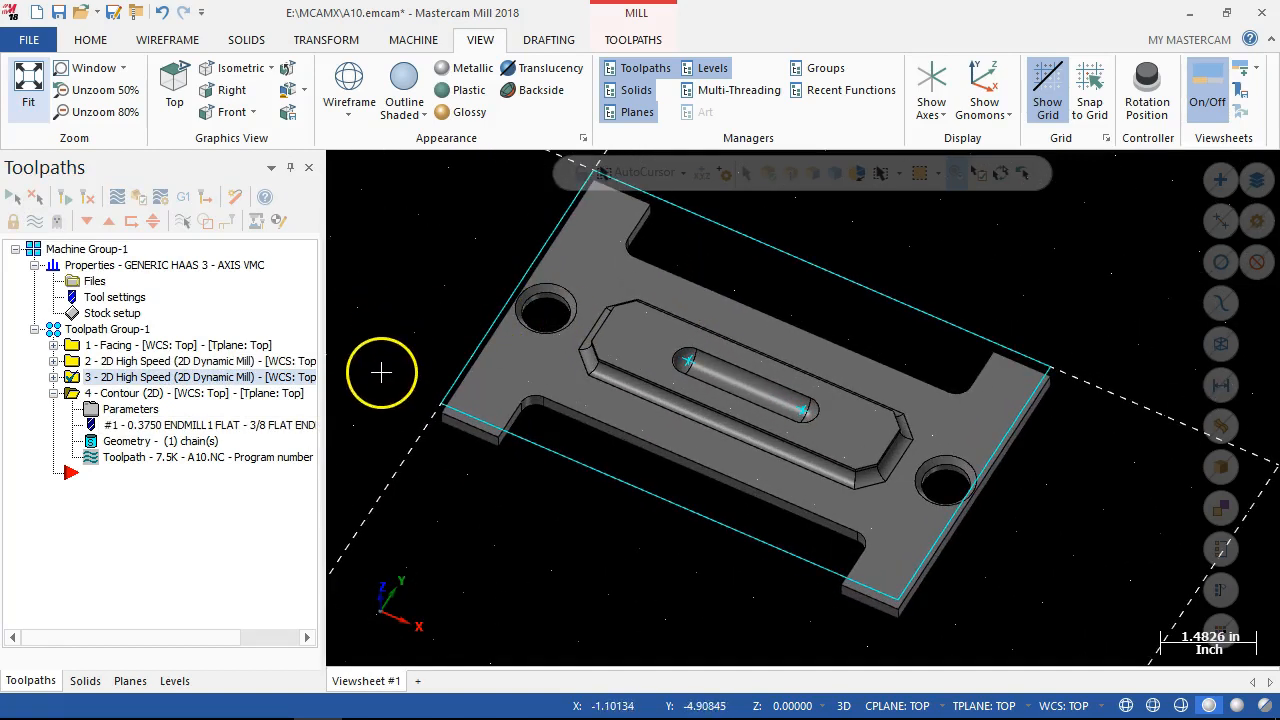
{"action": "left_click", "coordinate": [53, 393]}
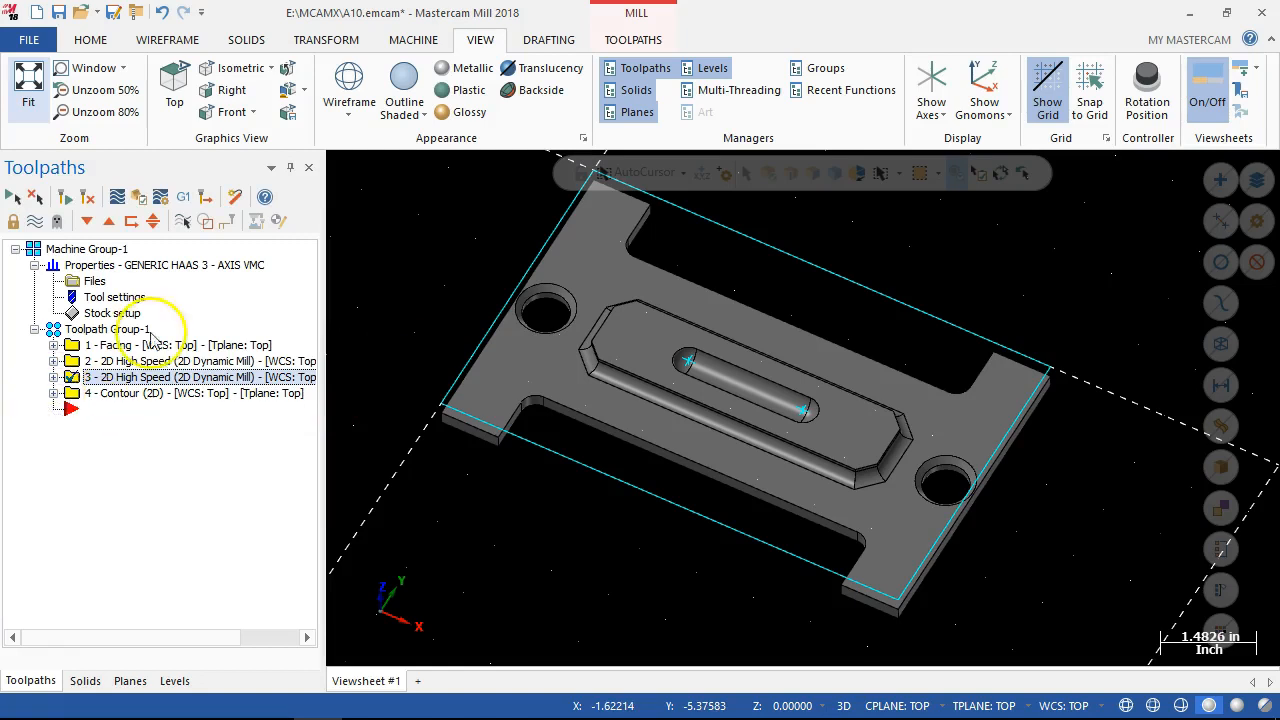
Create a Pocket mill toolpath chained on the lower circular edges of the two round holes in the plate.
{"action": "right_click", "coordinate": [70, 408]}
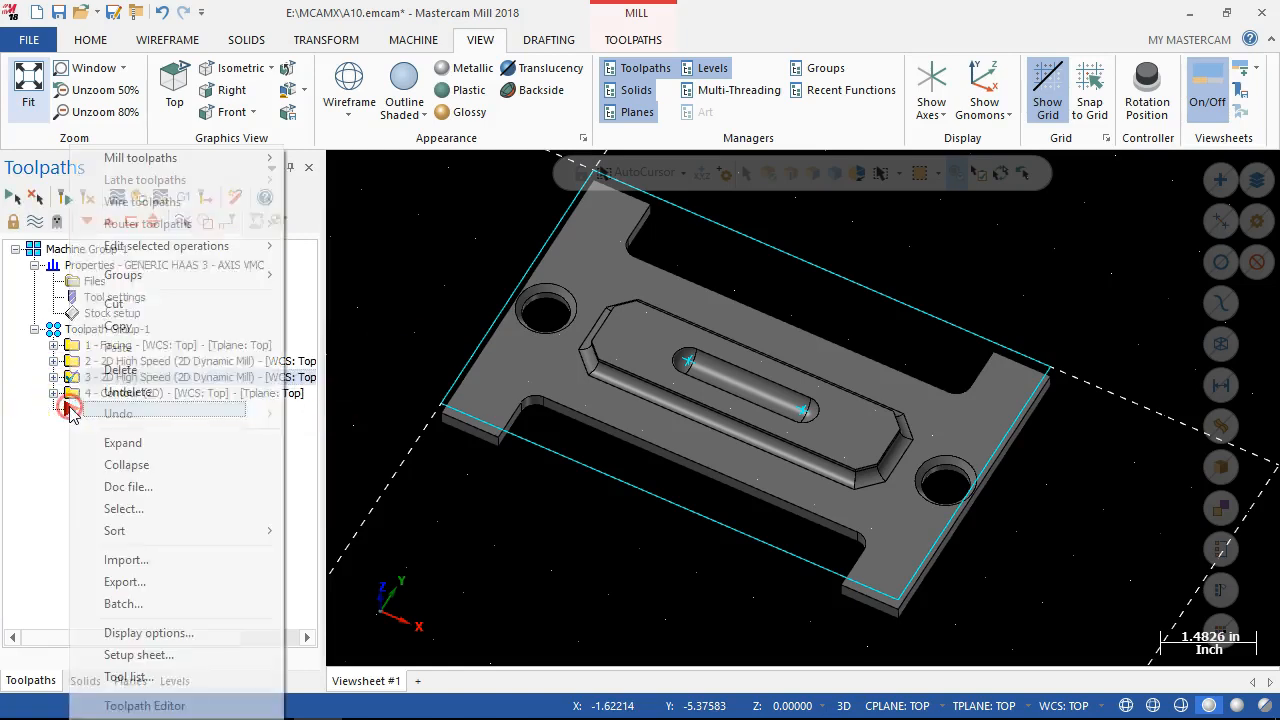
{"action": "mouse_move", "coordinate": [138, 167]}
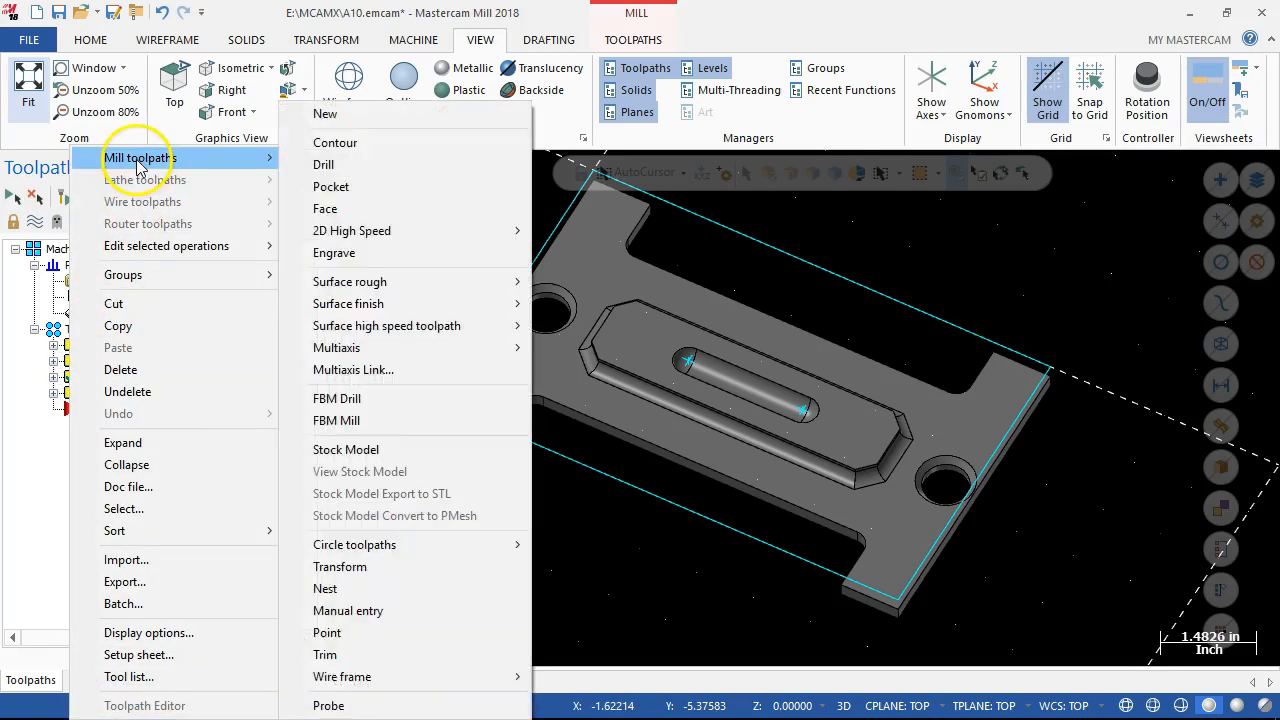
{"action": "left_click", "coordinate": [300, 164]}
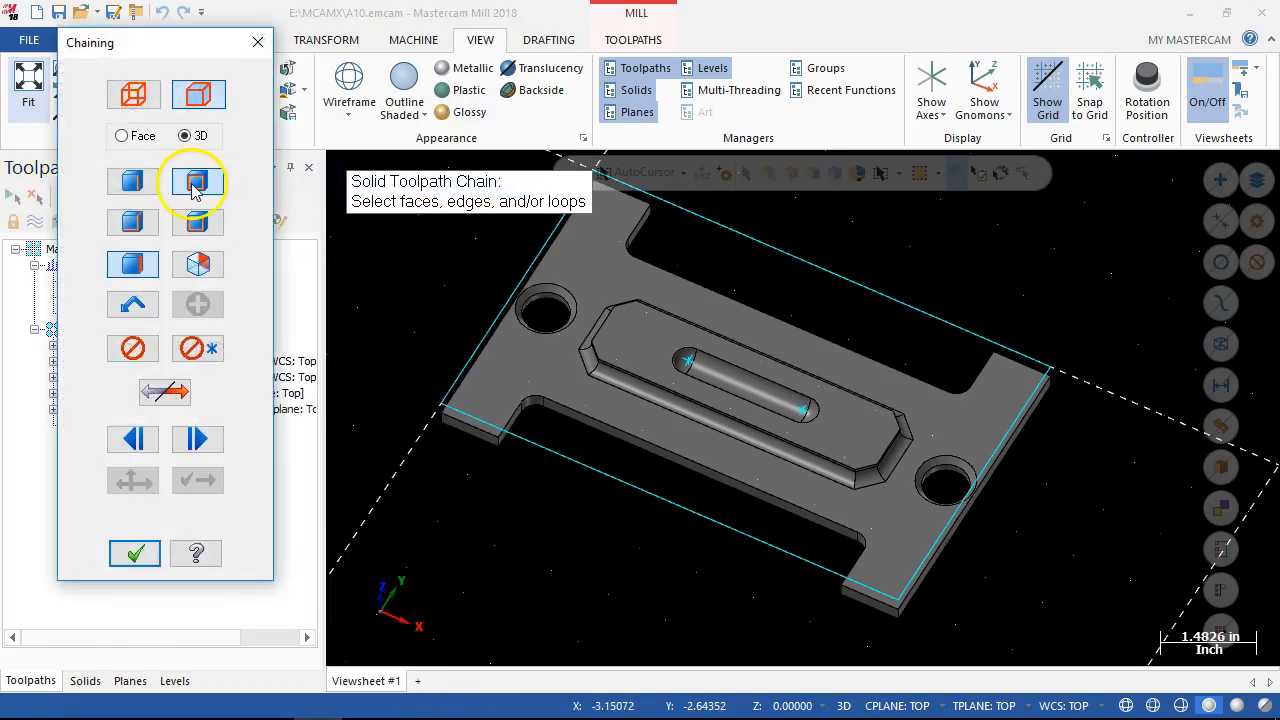
{"action": "left_click", "coordinate": [547, 308]}
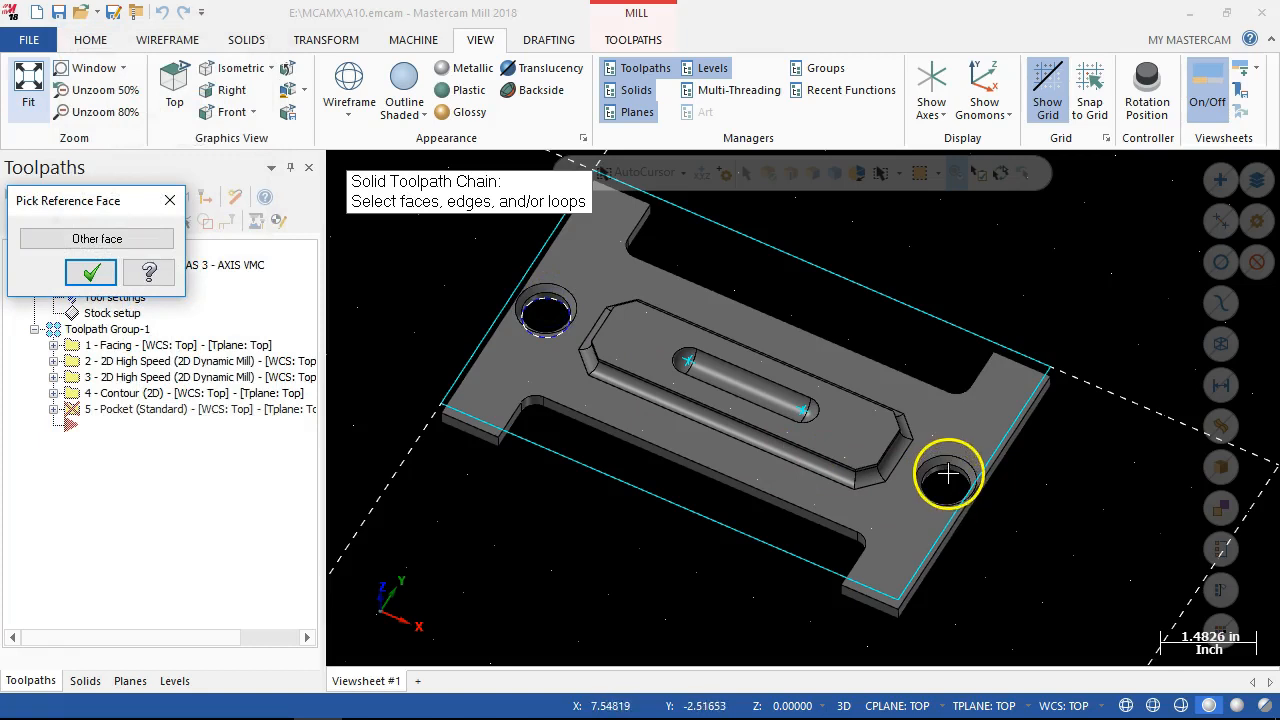
{"action": "scroll", "coordinate": [944, 487], "scroll_direction": "up", "scroll_amount": 2}
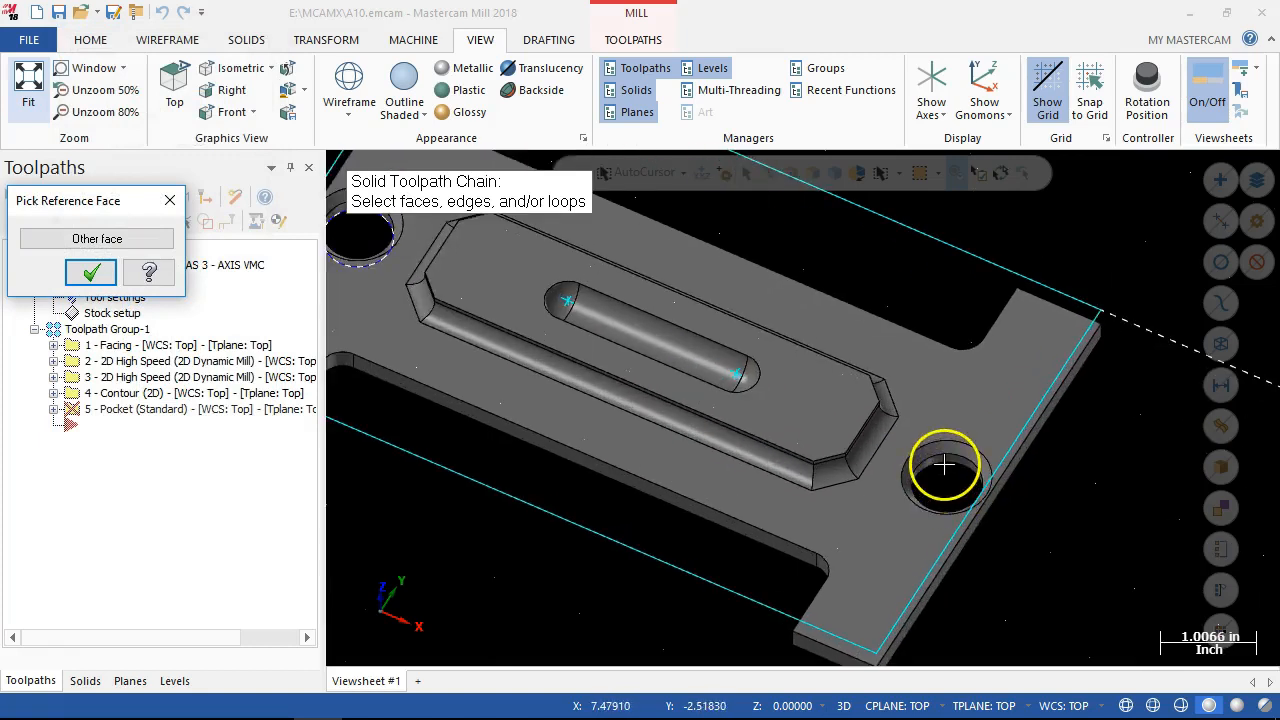
{"action": "left_click", "coordinate": [91, 271]}
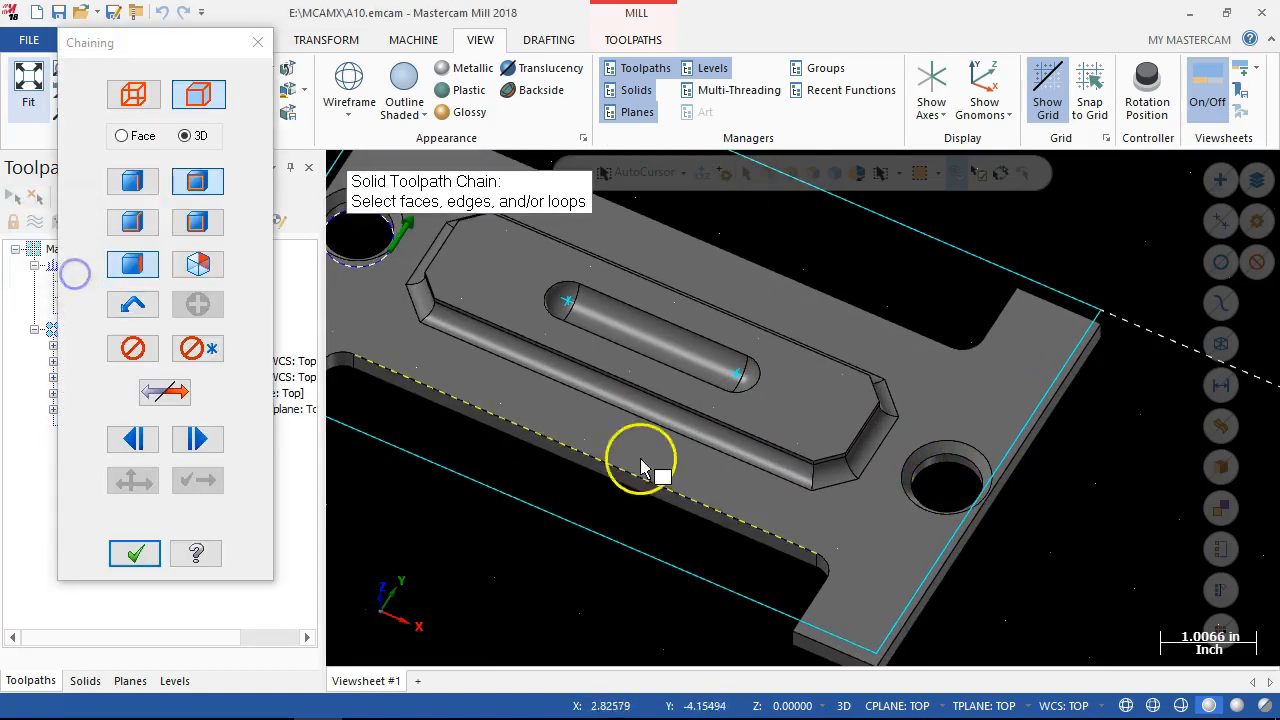
{"action": "left_click", "coordinate": [947, 480]}
{"action": "scroll", "coordinate": [945, 472], "scroll_direction": "down", "scroll_amount": 2}
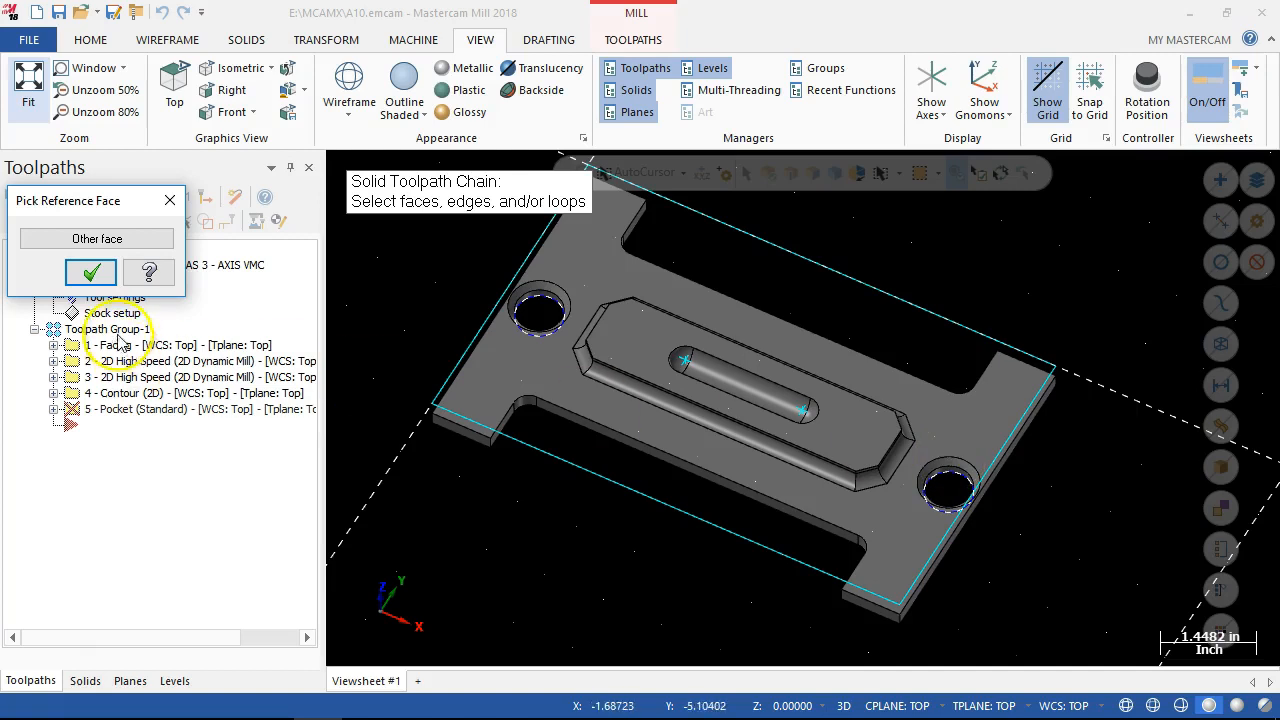
{"action": "left_click", "coordinate": [91, 271]}
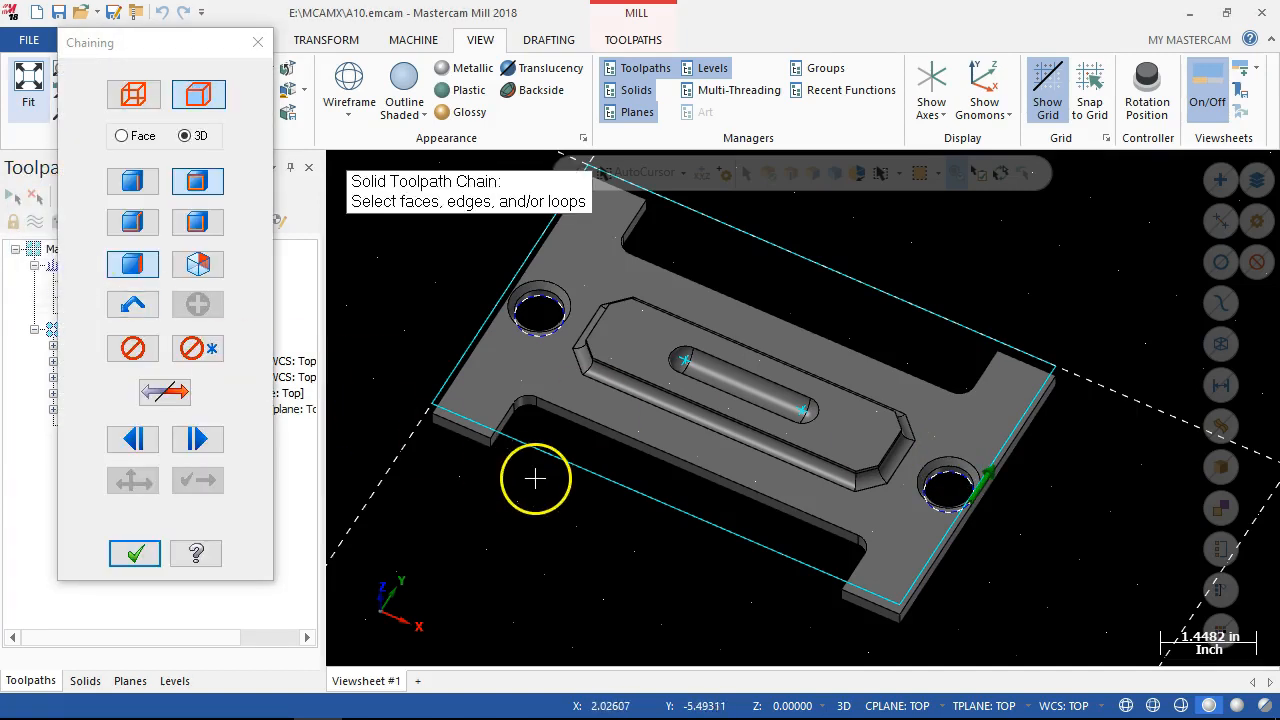
{"action": "left_click", "coordinate": [147, 556]}
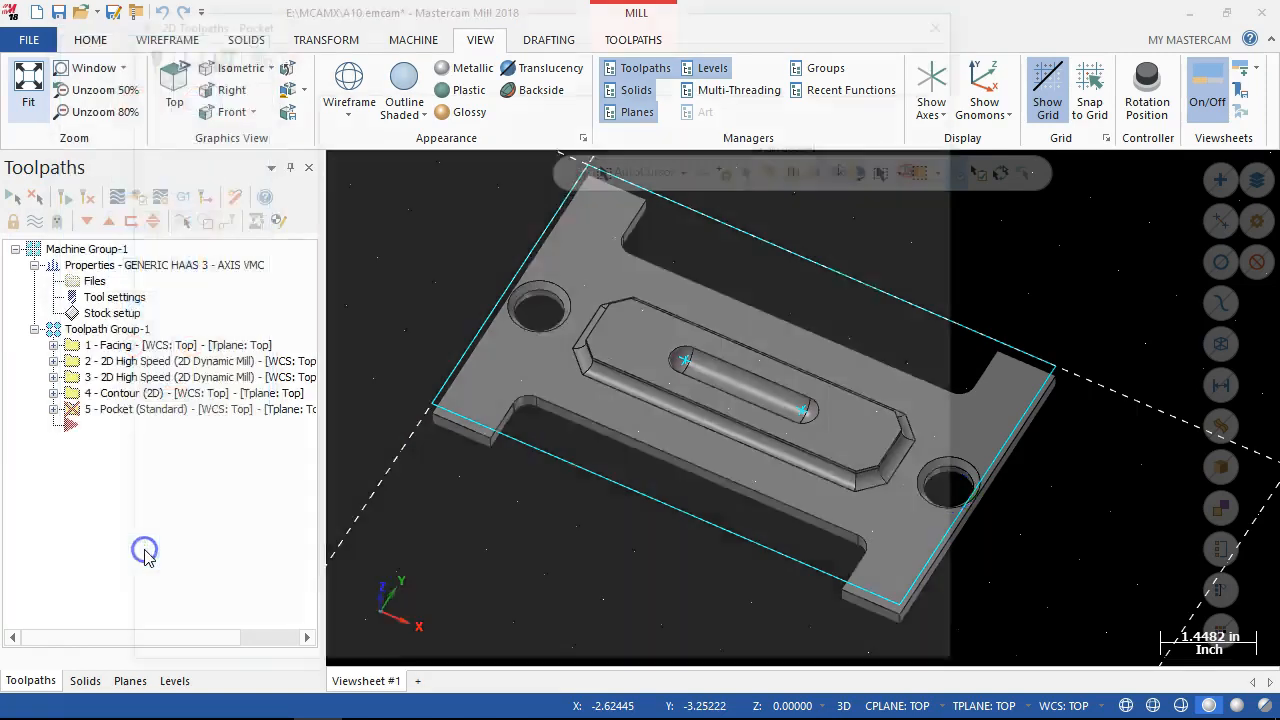
Set the pocket tool's spindle speed to 4000, feed rate and plunge rate to 16, and enable rapid retract.
{"action": "left_click", "coordinate": [188, 112]}
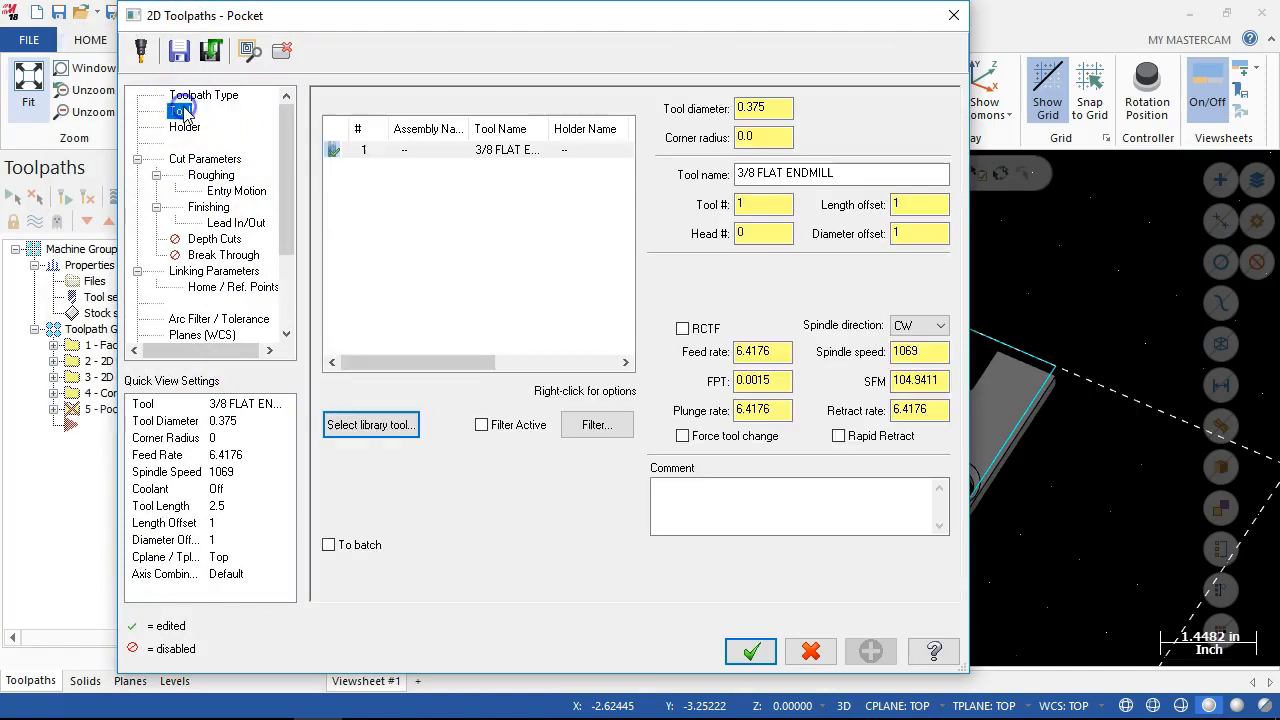
{"action": "double_click", "coordinate": [888, 351]}
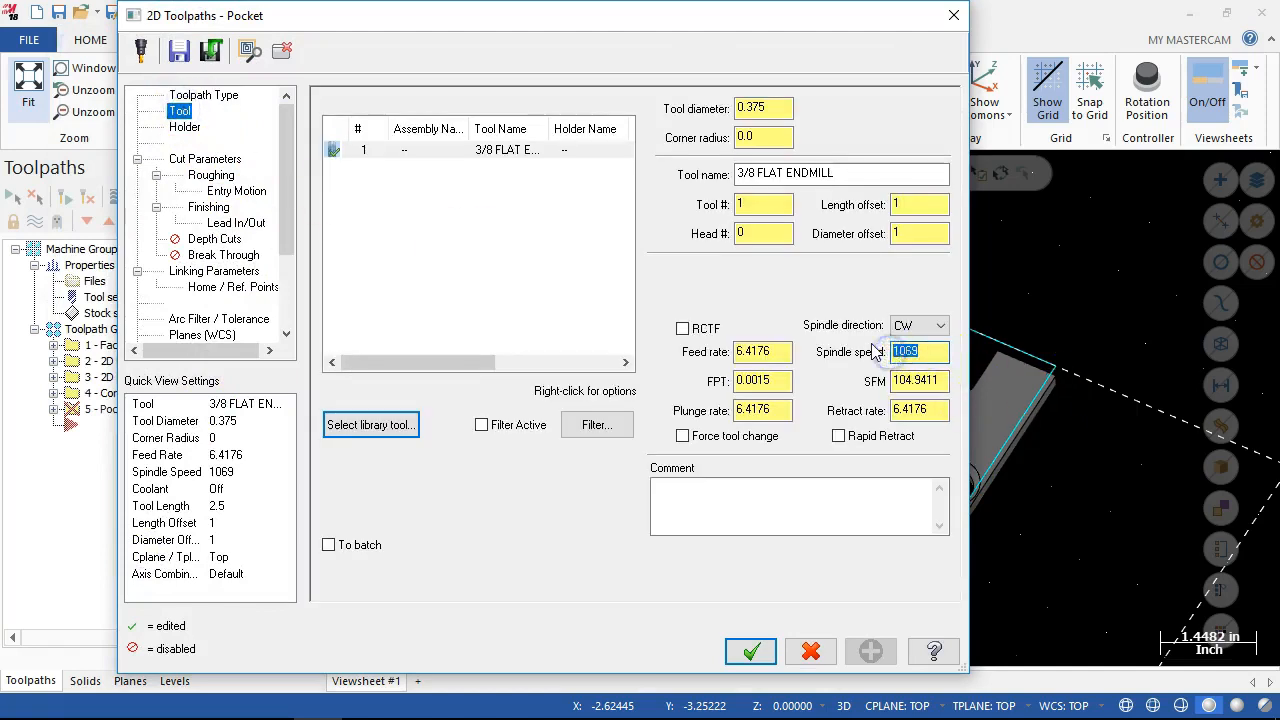
{"action": "left_click_drag", "start_coordinate": [774, 354], "coordinate": [675, 339]}
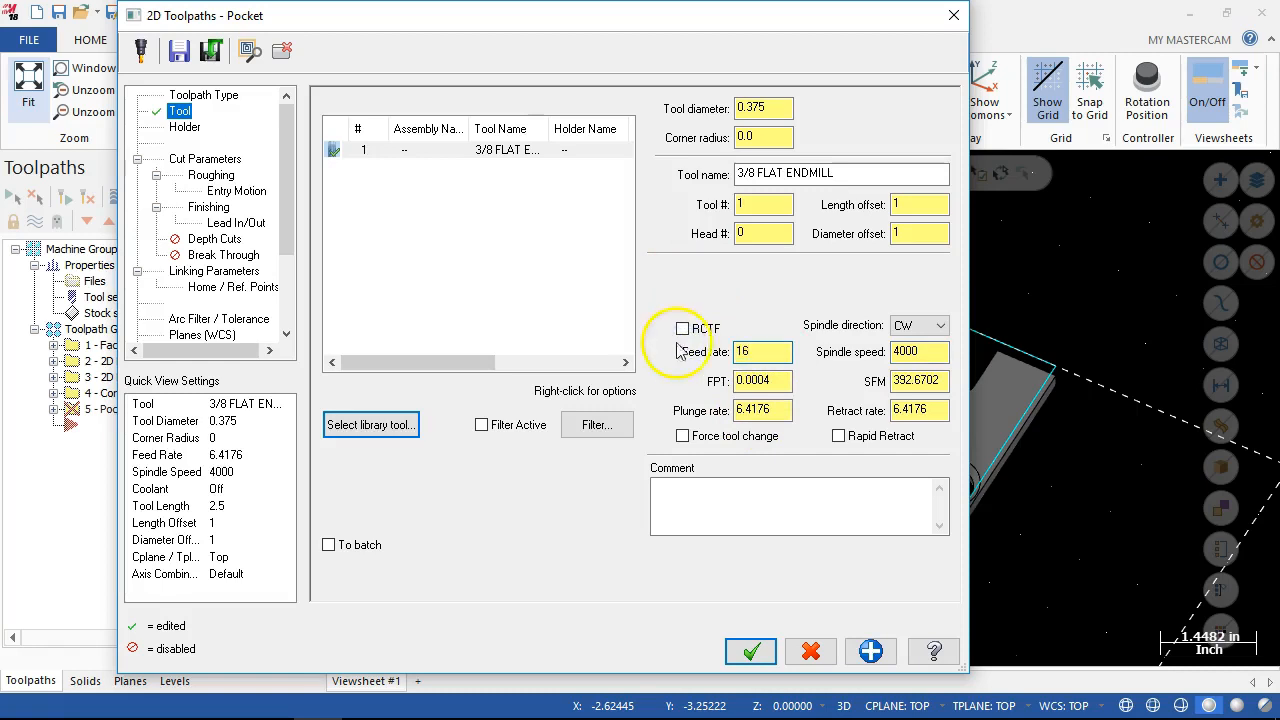
{"action": "double_click", "coordinate": [750, 410]}
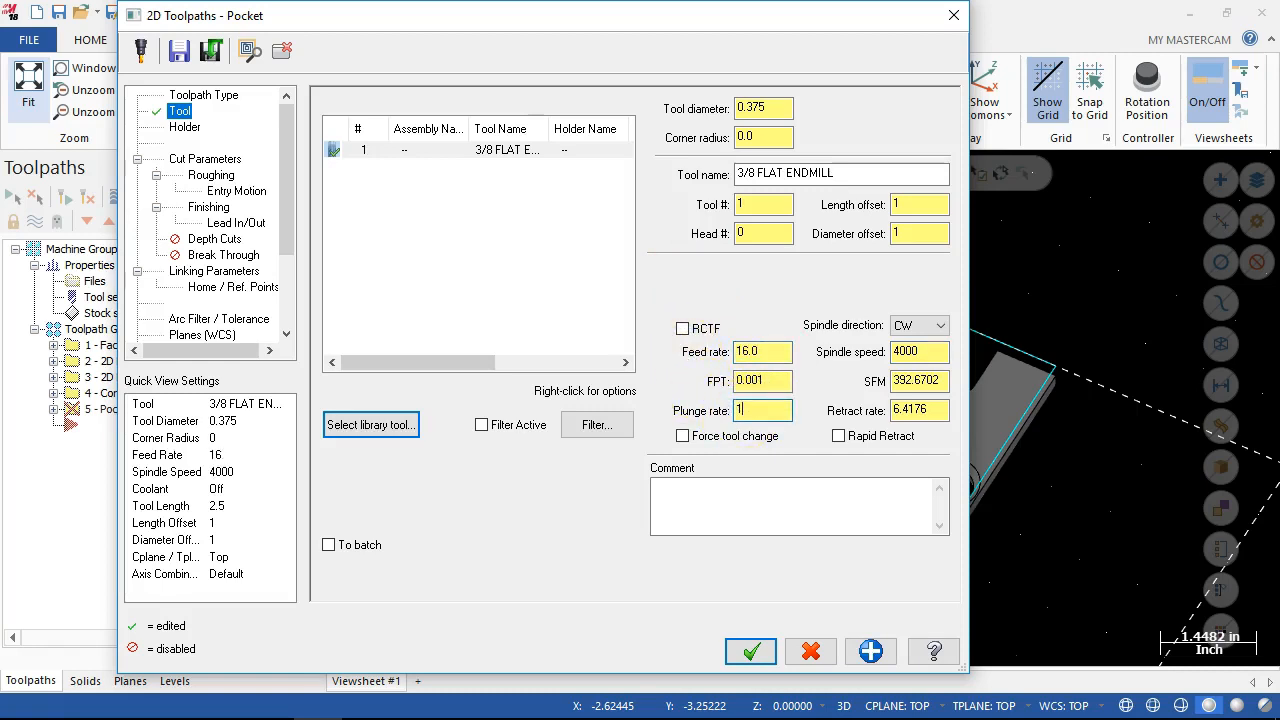
{"action": "left_click", "coordinate": [838, 437]}
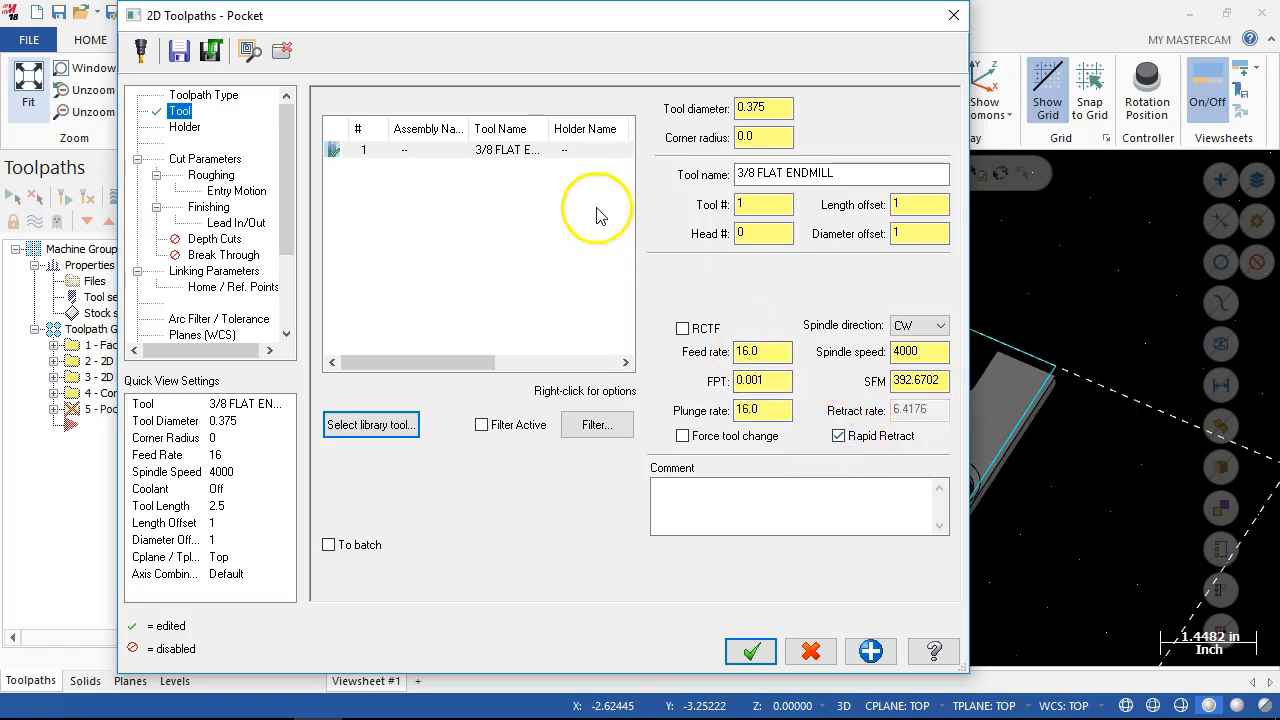
Set the pocket's stock to leave on walls to 0.0 in the cut parameters.
{"action": "left_click", "coordinate": [195, 162]}
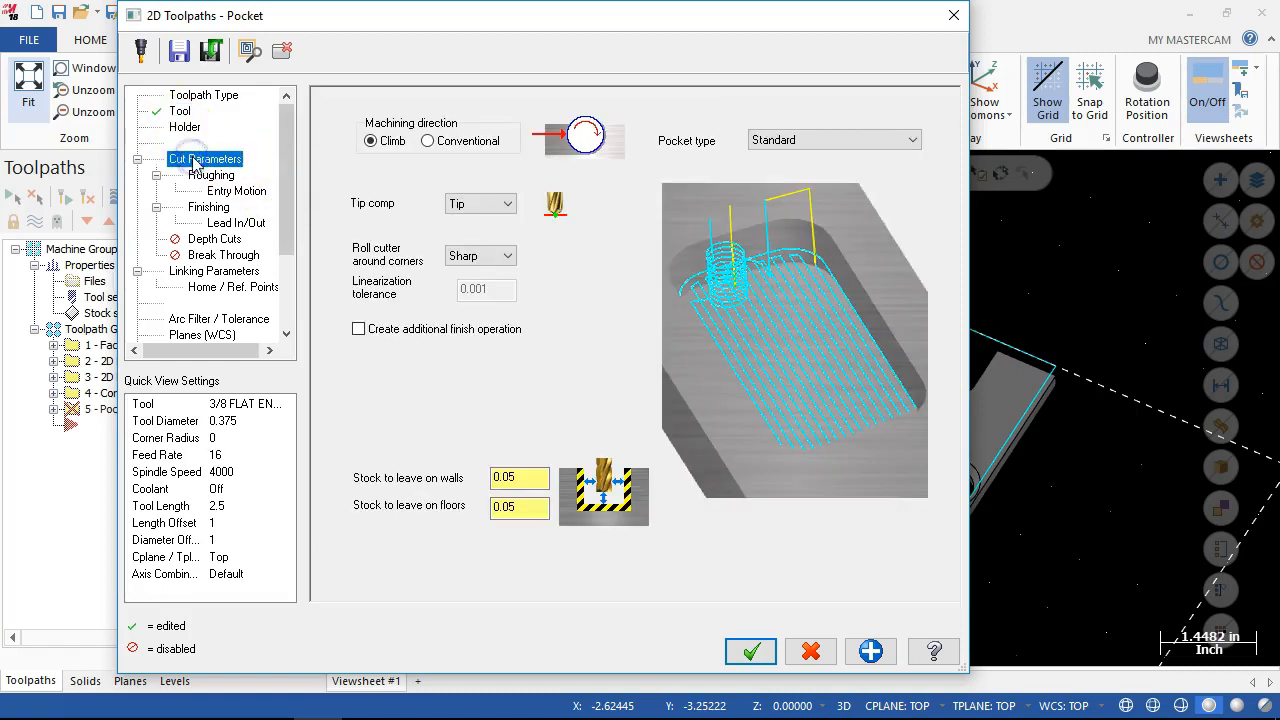
{"action": "left_click", "coordinate": [470, 475]}
{"action": "type", "text": "0.0"}
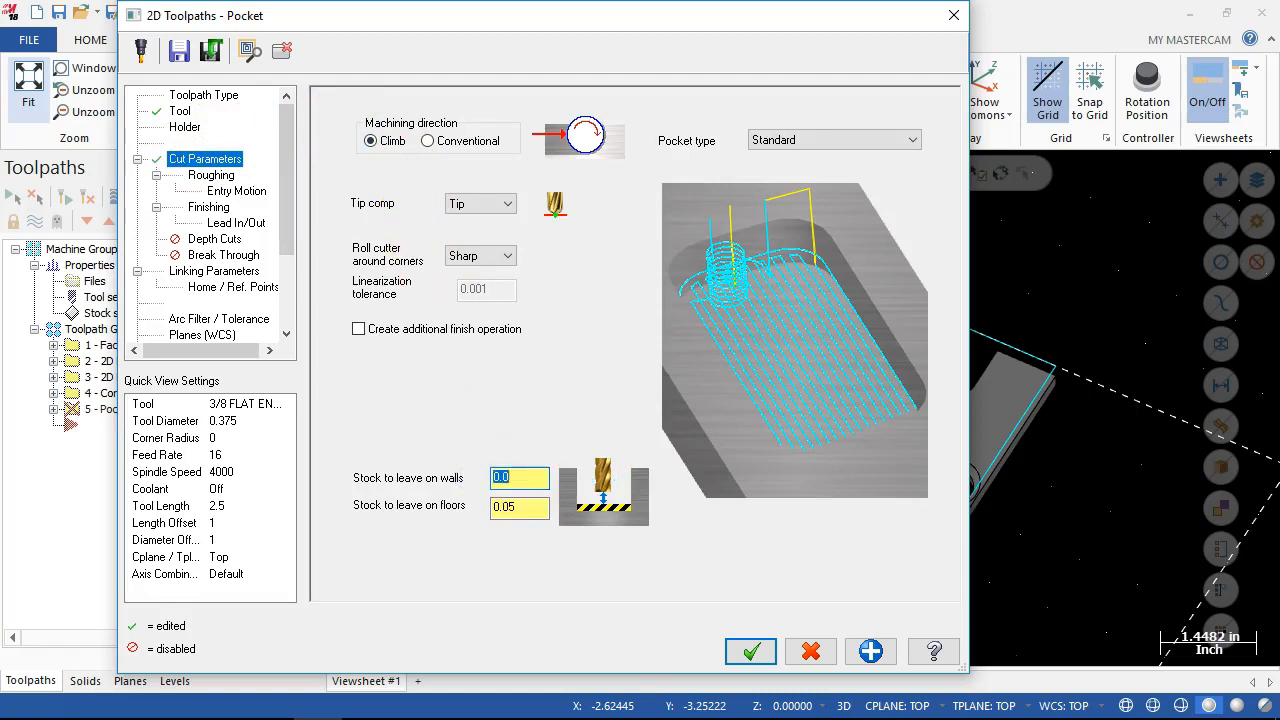
Set the pocket's stock to leave on floors to 0.0 and choose True Spiral as the roughing cutting method.
{"action": "left_click", "coordinate": [503, 507]}
{"action": "type", "text": "0.0"}
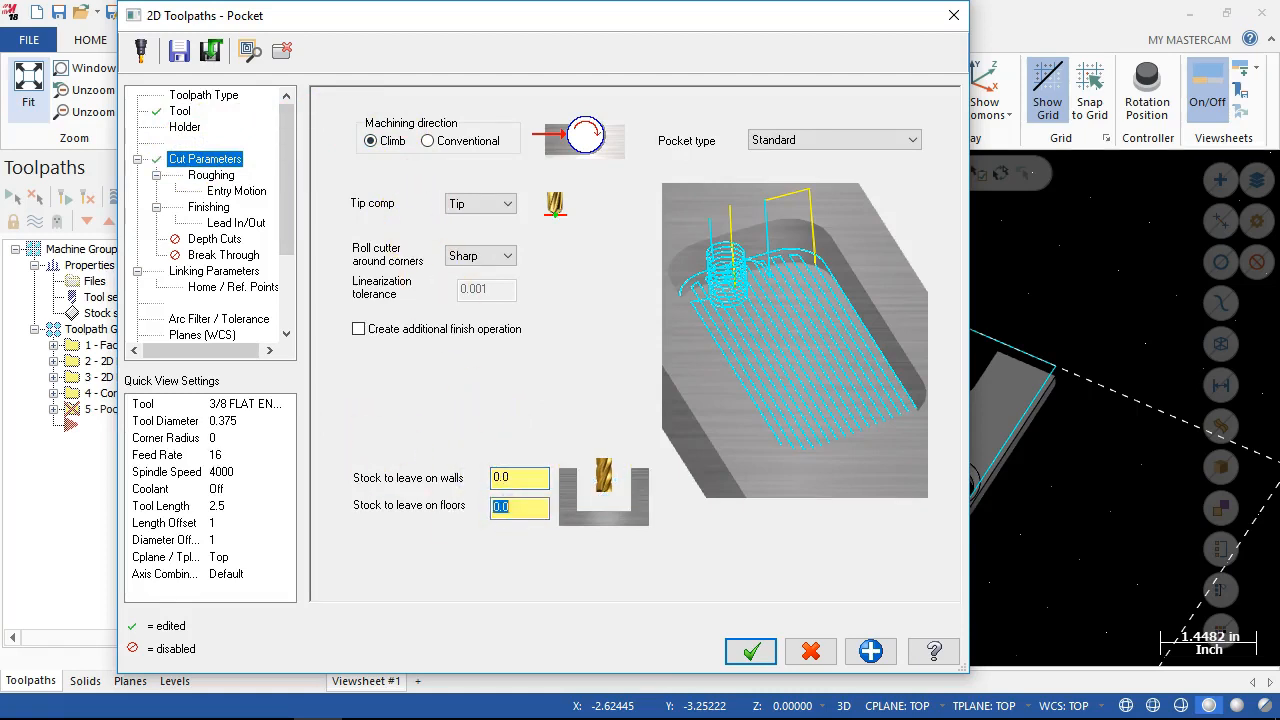
{"action": "left_click", "coordinate": [211, 175]}
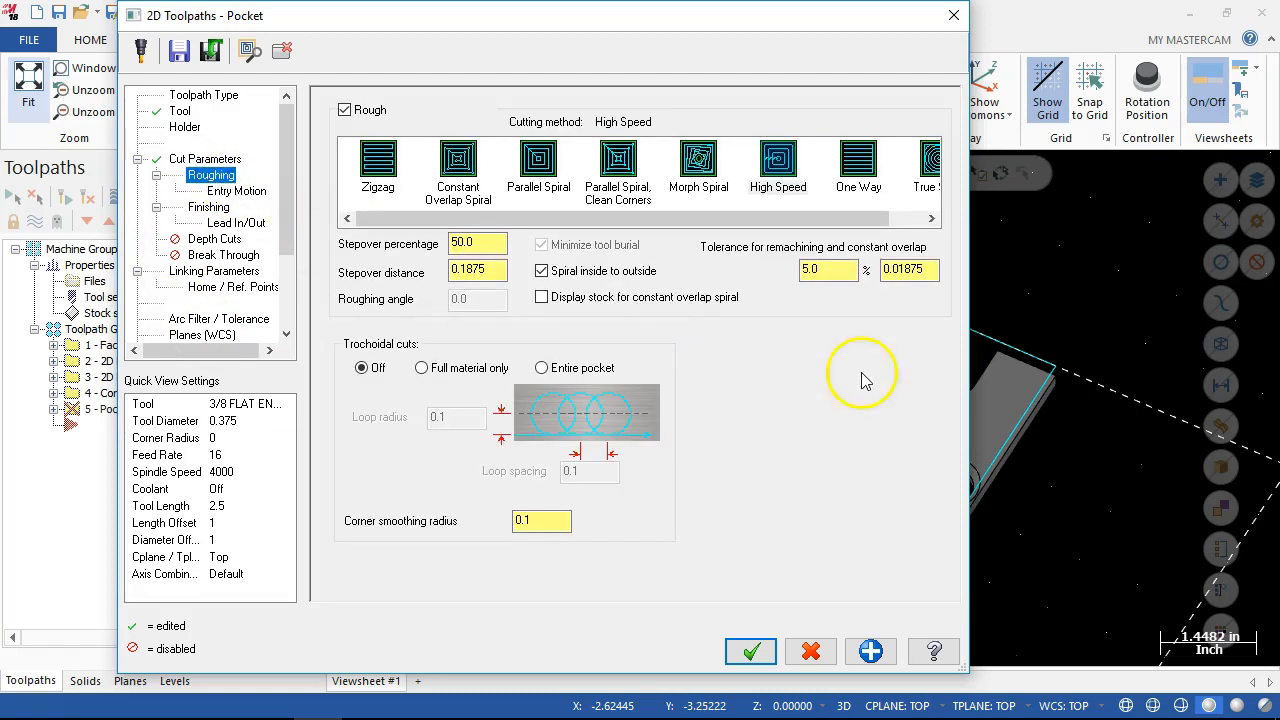
{"action": "left_click_drag", "start_coordinate": [852, 218], "coordinate": [880, 222]}
{"action": "left_click", "coordinate": [901, 174]}
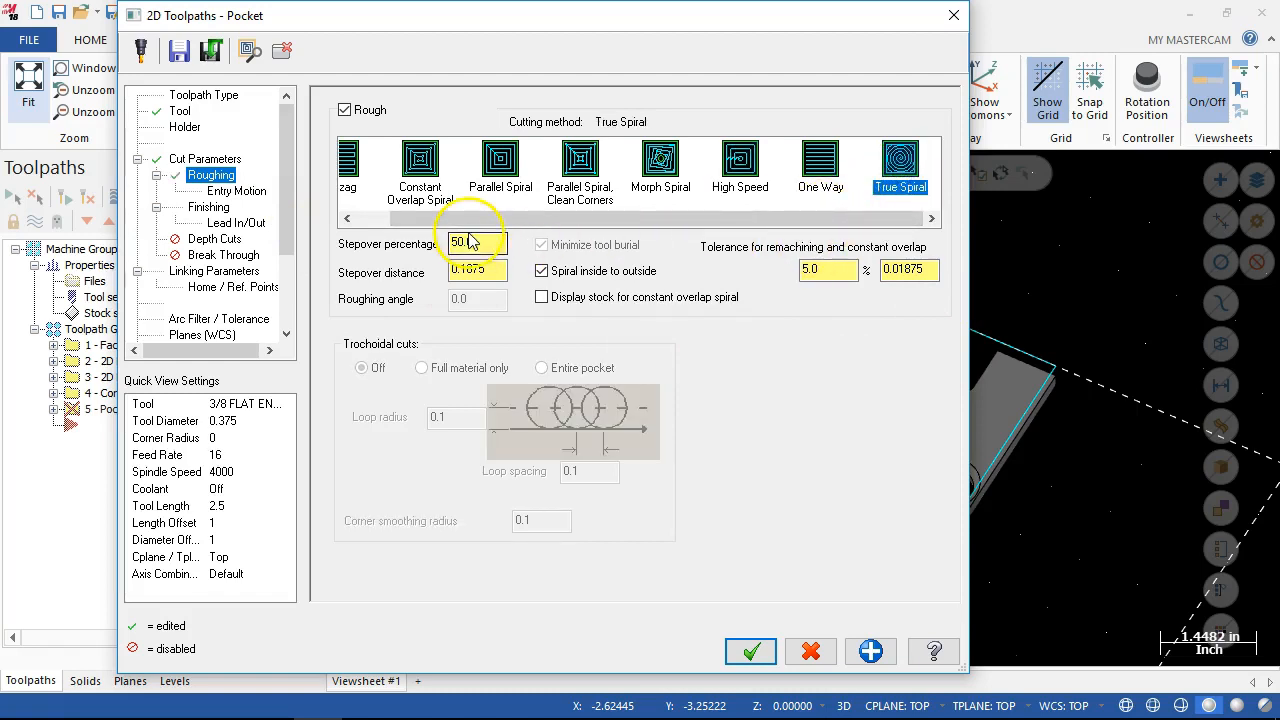
Set the plunge angle of the pocket's helix entry motion to 10.0.
{"action": "left_click", "coordinate": [234, 190]}
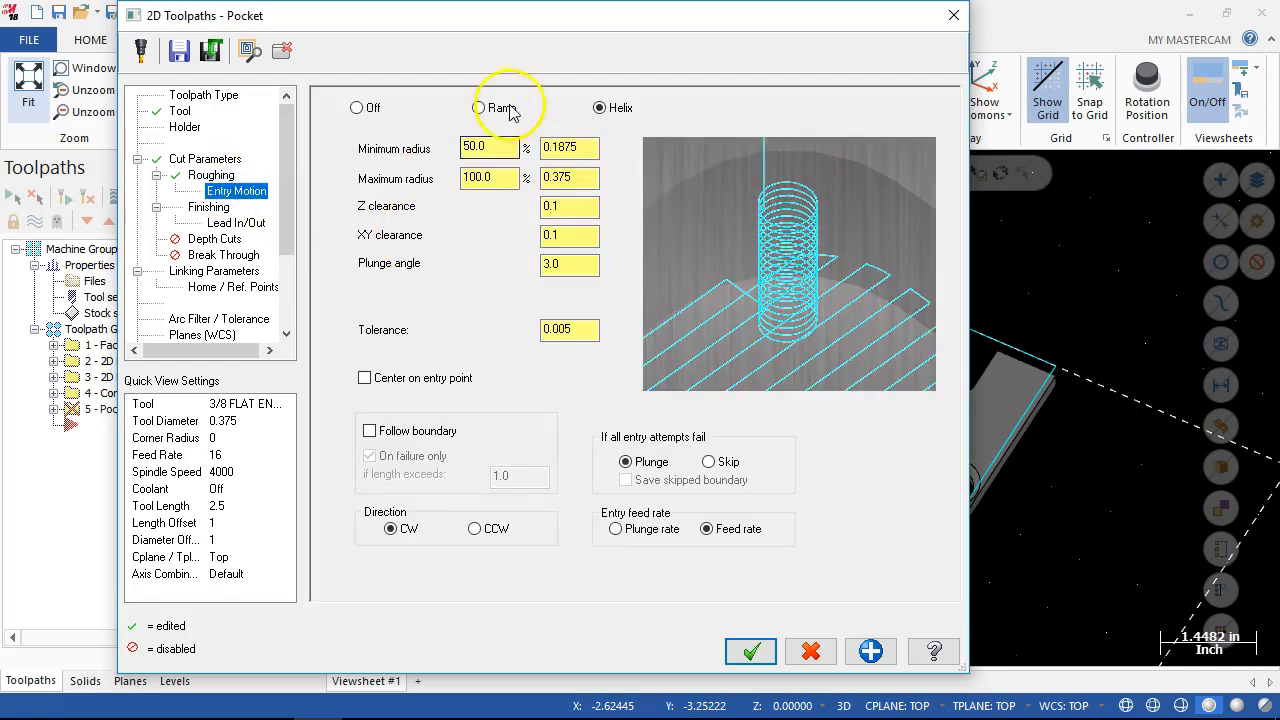
{"action": "left_click", "coordinate": [578, 177]}
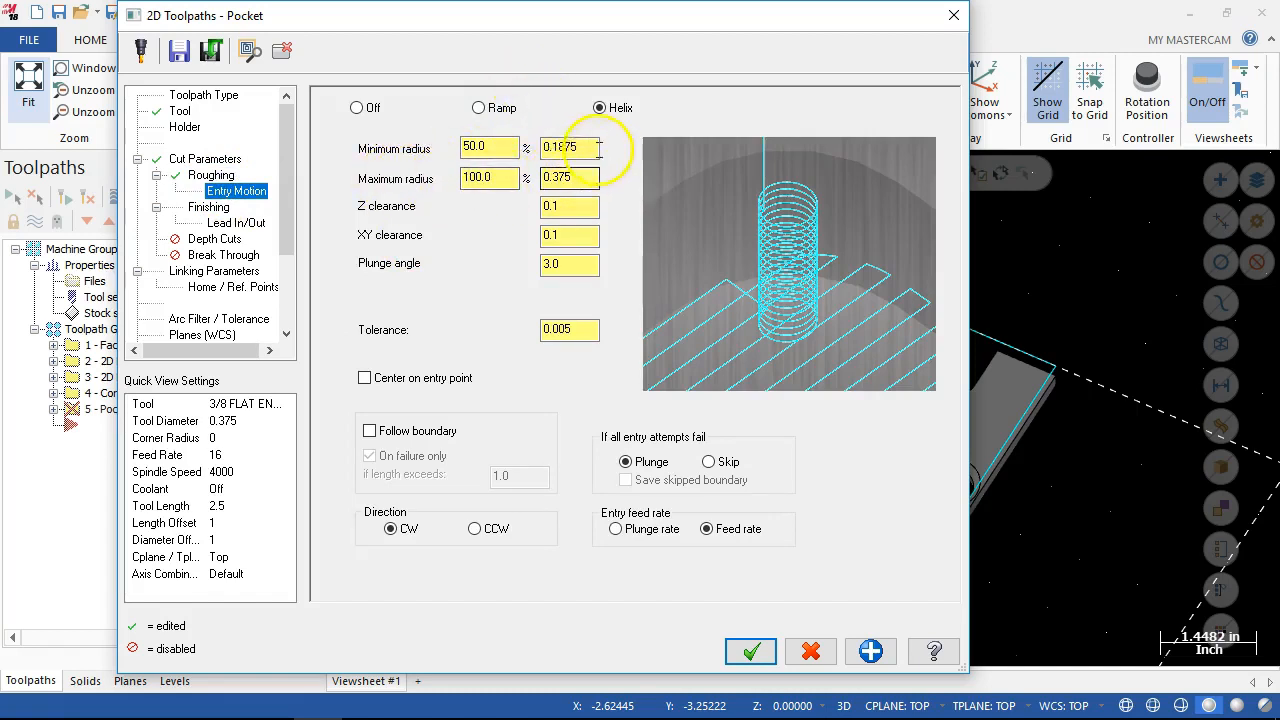
{"action": "left_click", "coordinate": [566, 266]}
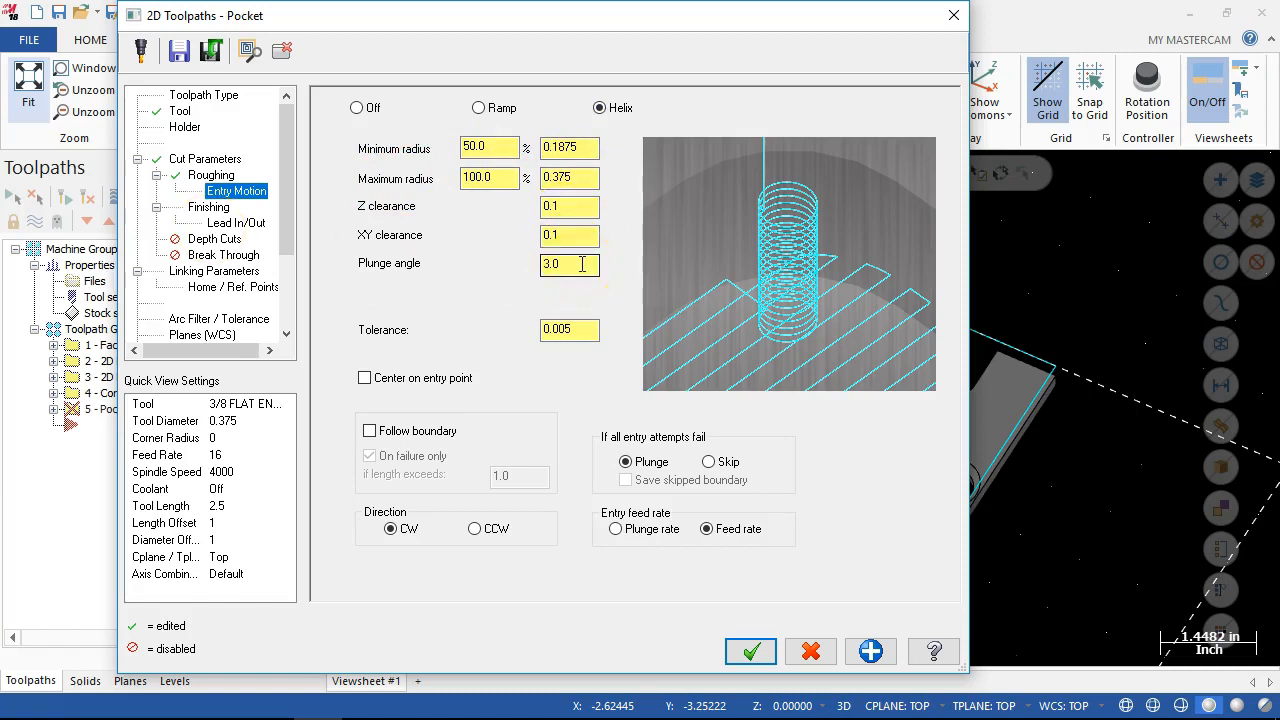
{"action": "double_click", "coordinate": [581, 264]}
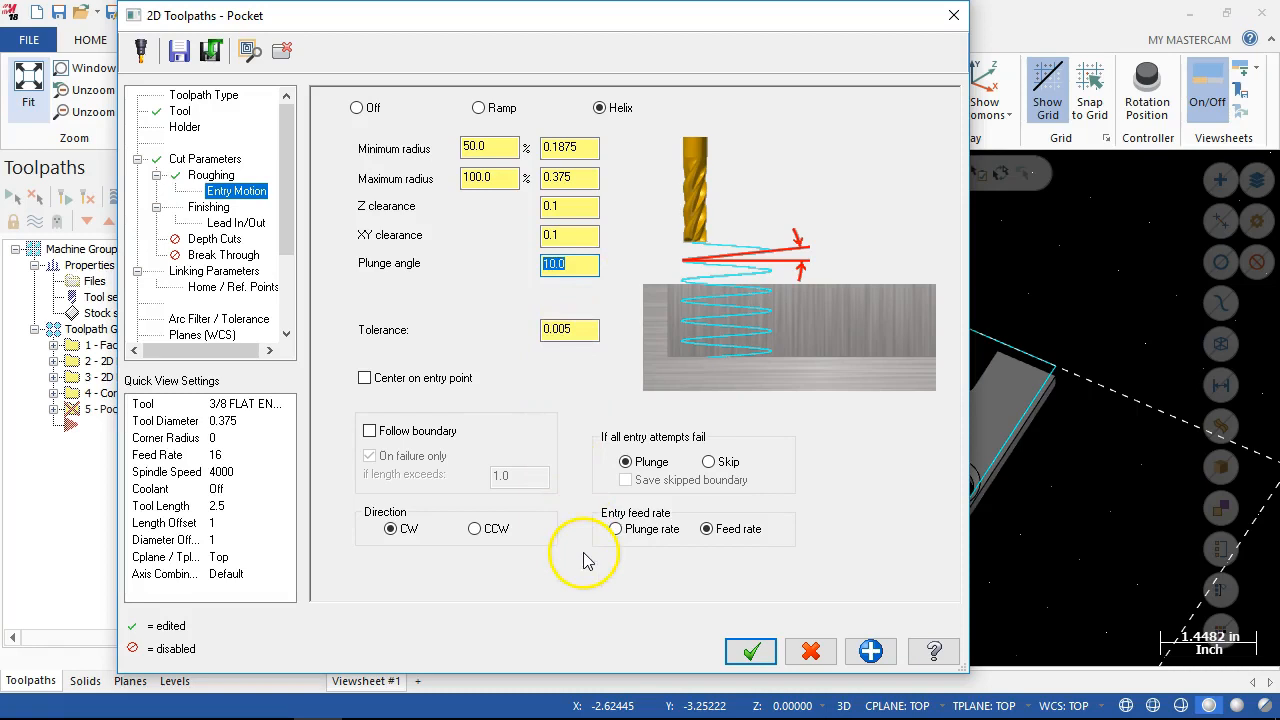
Set the pocket's finish pass to start at the closest entity and machine finish passes only at final depth.
{"action": "left_click", "coordinate": [208, 207]}
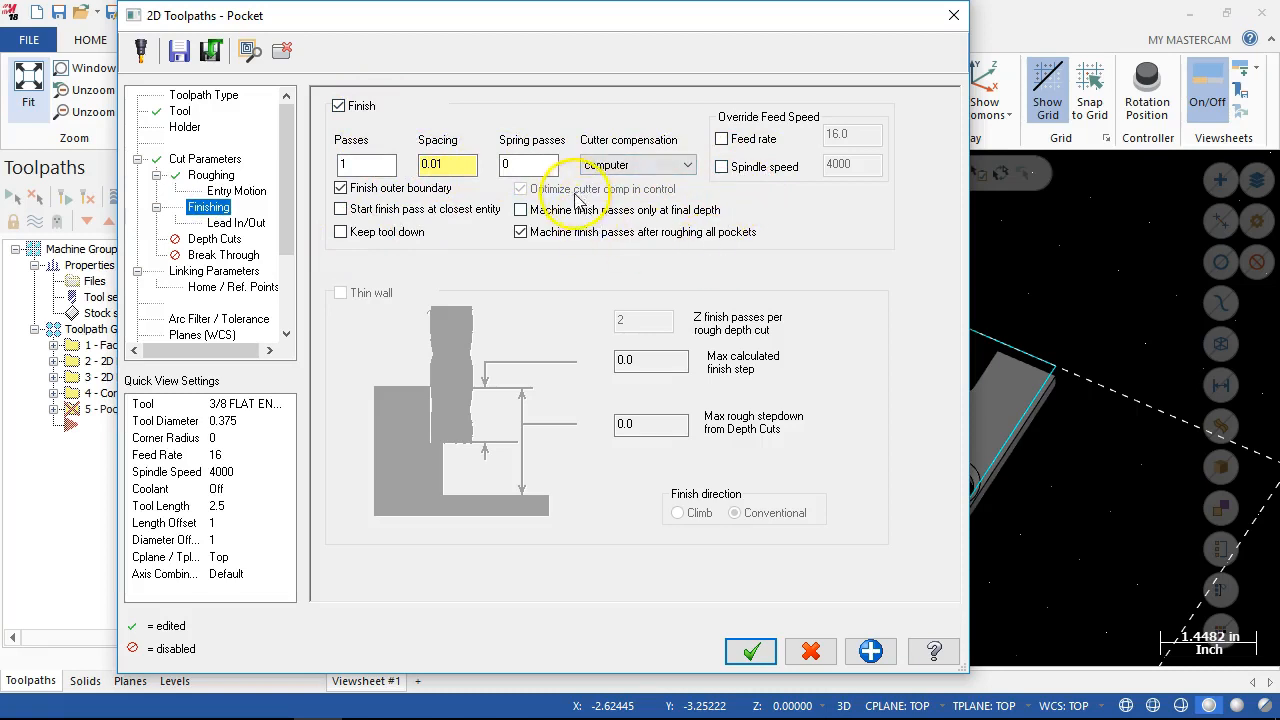
{"action": "left_click", "coordinate": [340, 209]}
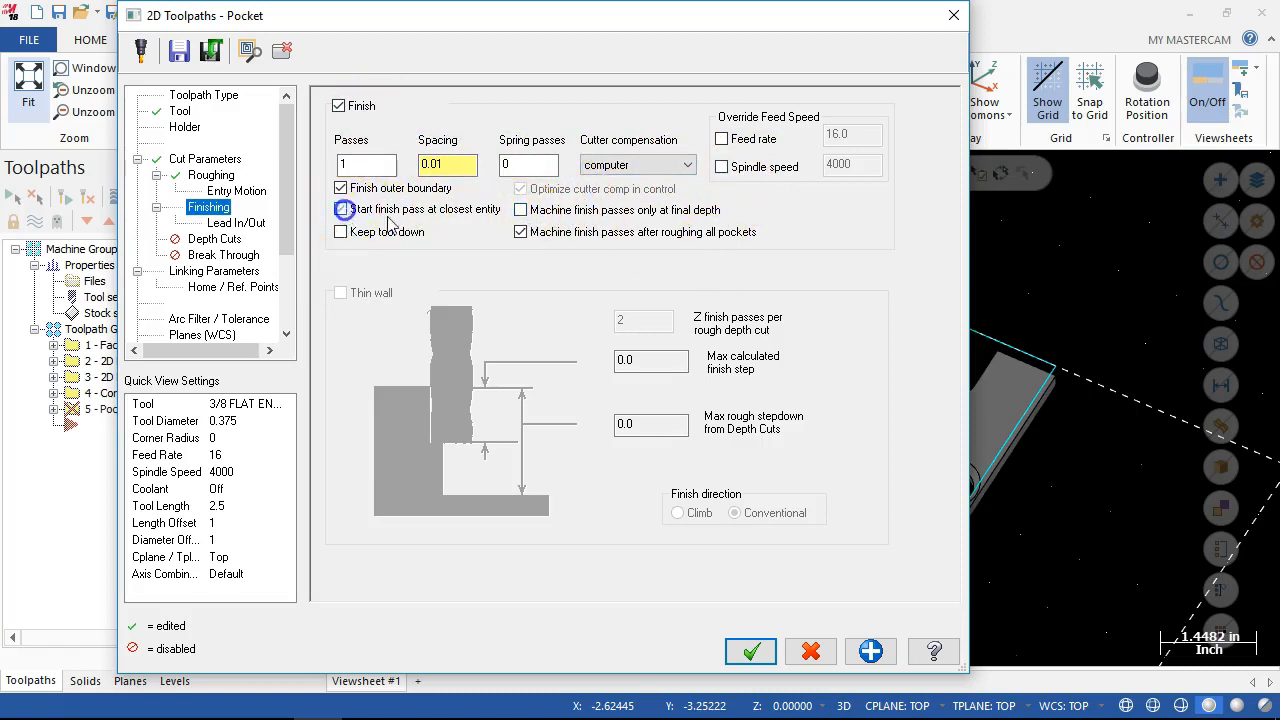
{"action": "left_click", "coordinate": [520, 210]}
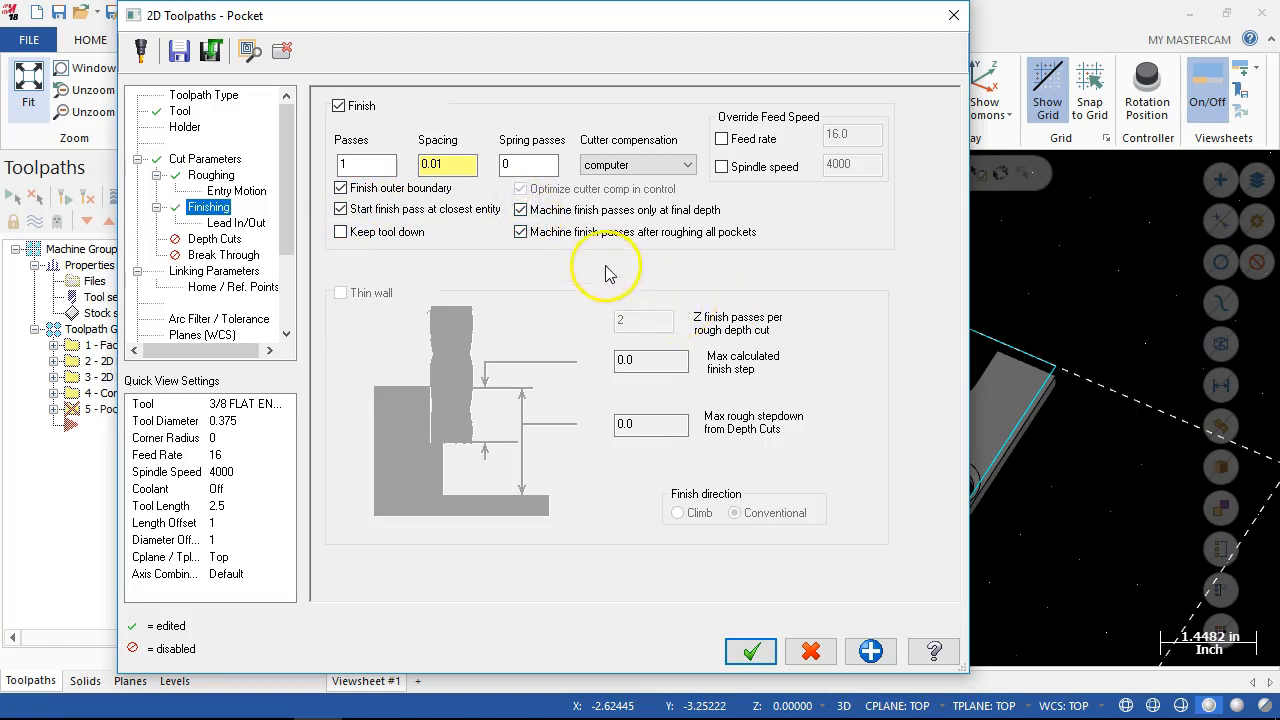
Set the finish pass lead-in and lead-out line lengths and arc radii to 0.03 for both entry and exit.
{"action": "left_click", "coordinate": [240, 222]}
{"action": "left_click", "coordinate": [659, 377]}
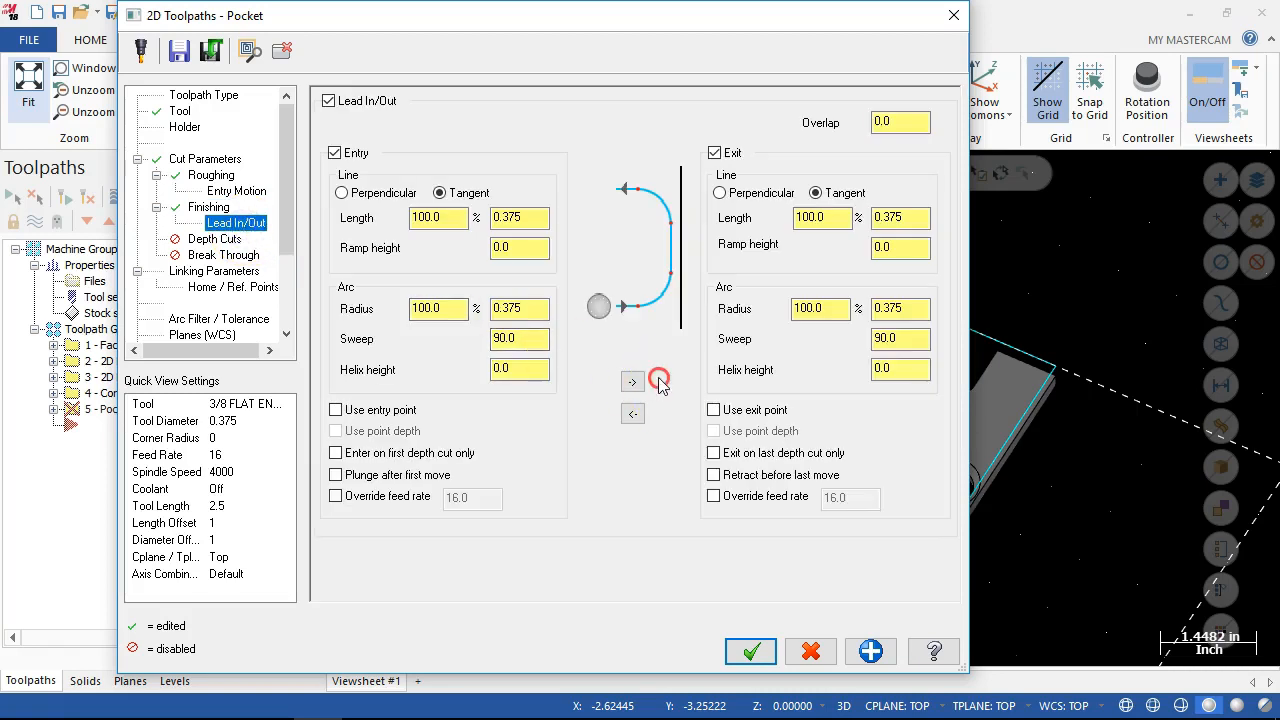
{"action": "double_click", "coordinate": [537, 216]}
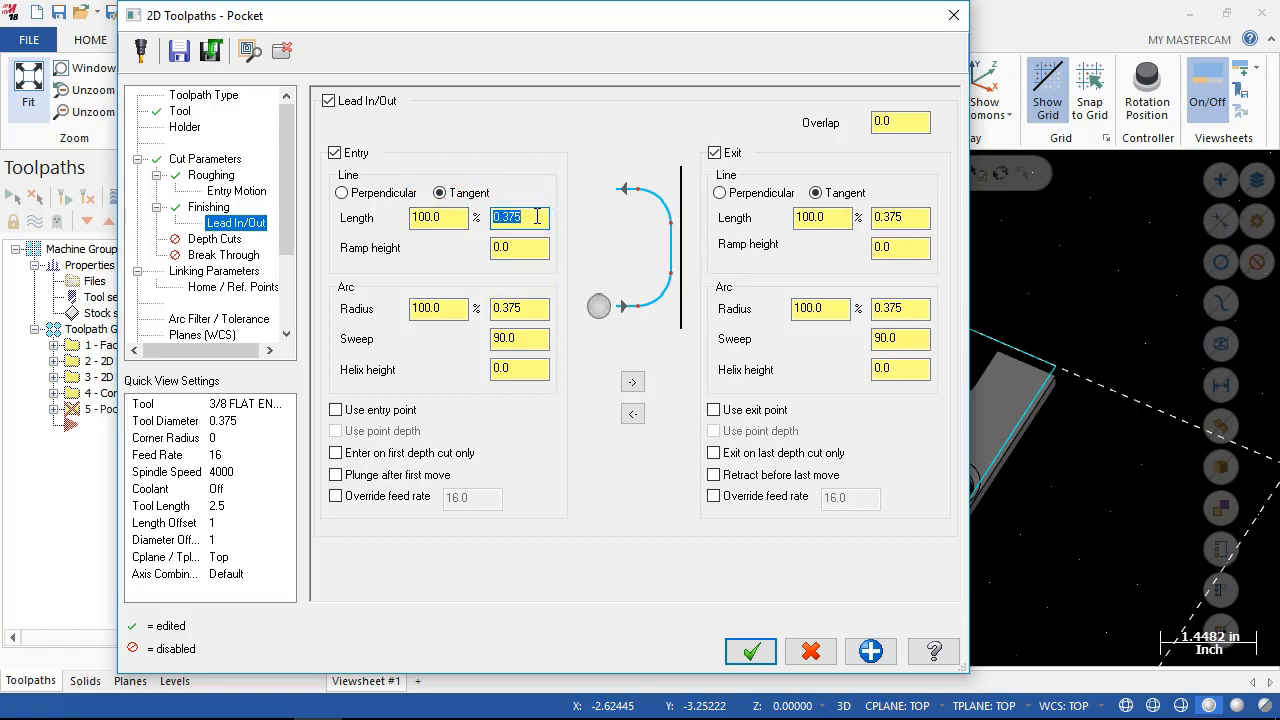
{"action": "type", "text": ".03"}
{"action": "double_click", "coordinate": [906, 216]}
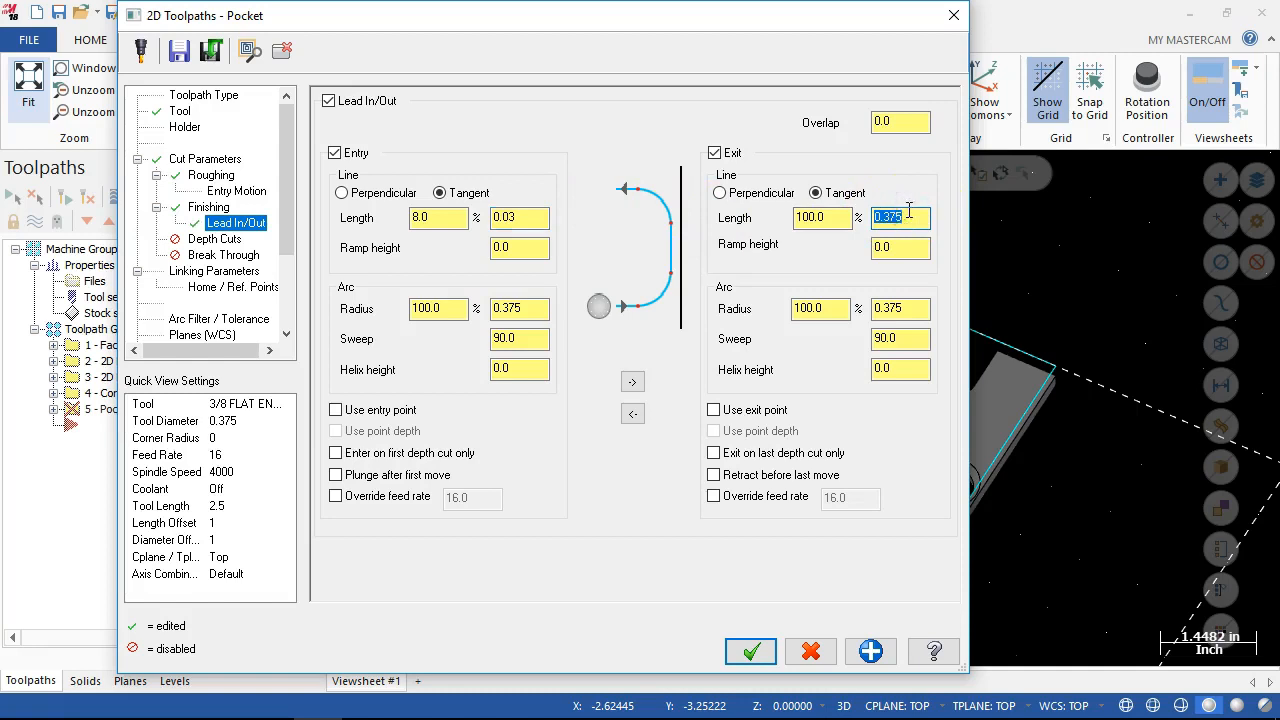
{"action": "left_click", "coordinate": [522, 308]}
{"action": "double_click", "coordinate": [522, 308]}
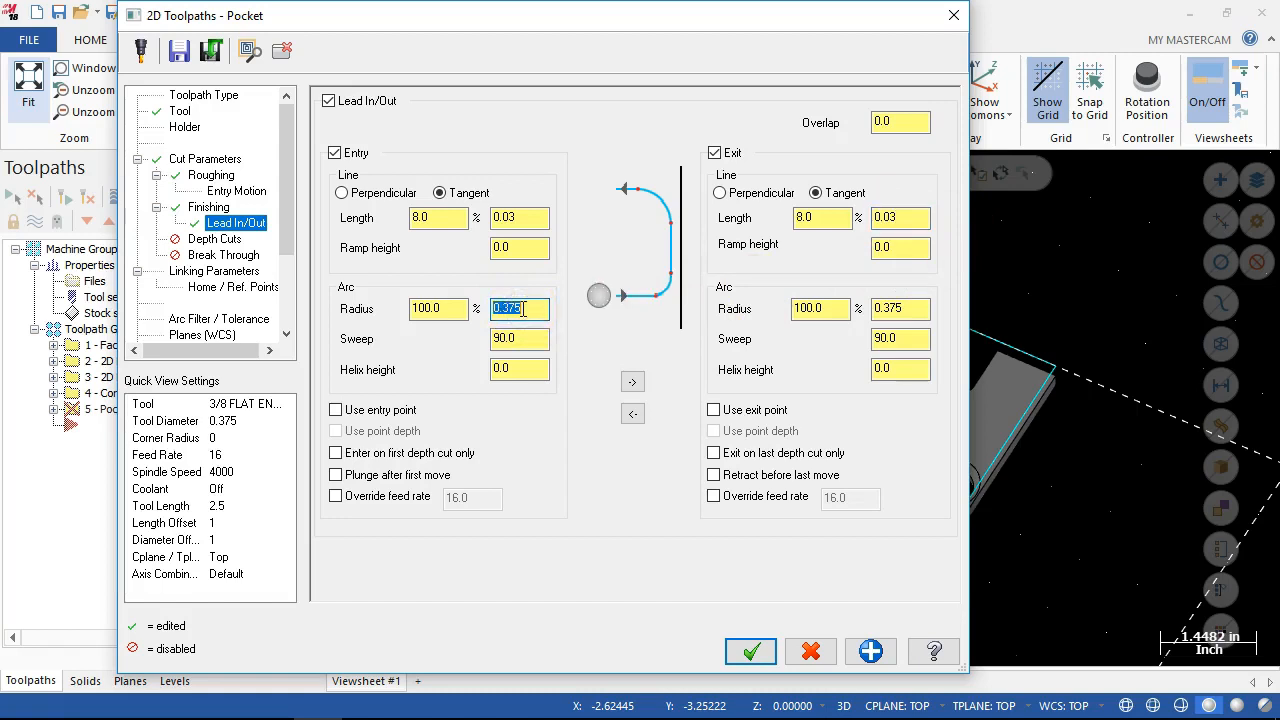
{"action": "double_click", "coordinate": [912, 307]}
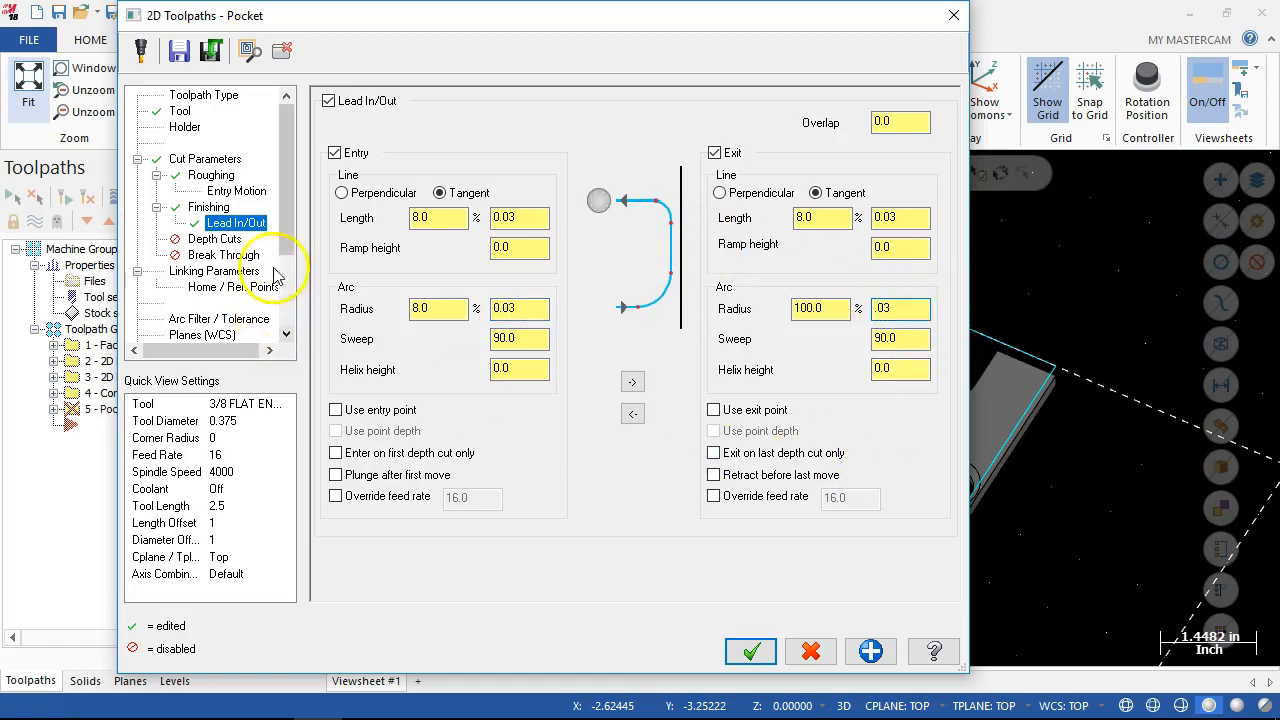
Keep the pocket's linking depth at incremental 0.0 and generate the toolpath.
{"action": "left_click", "coordinate": [210, 271]}
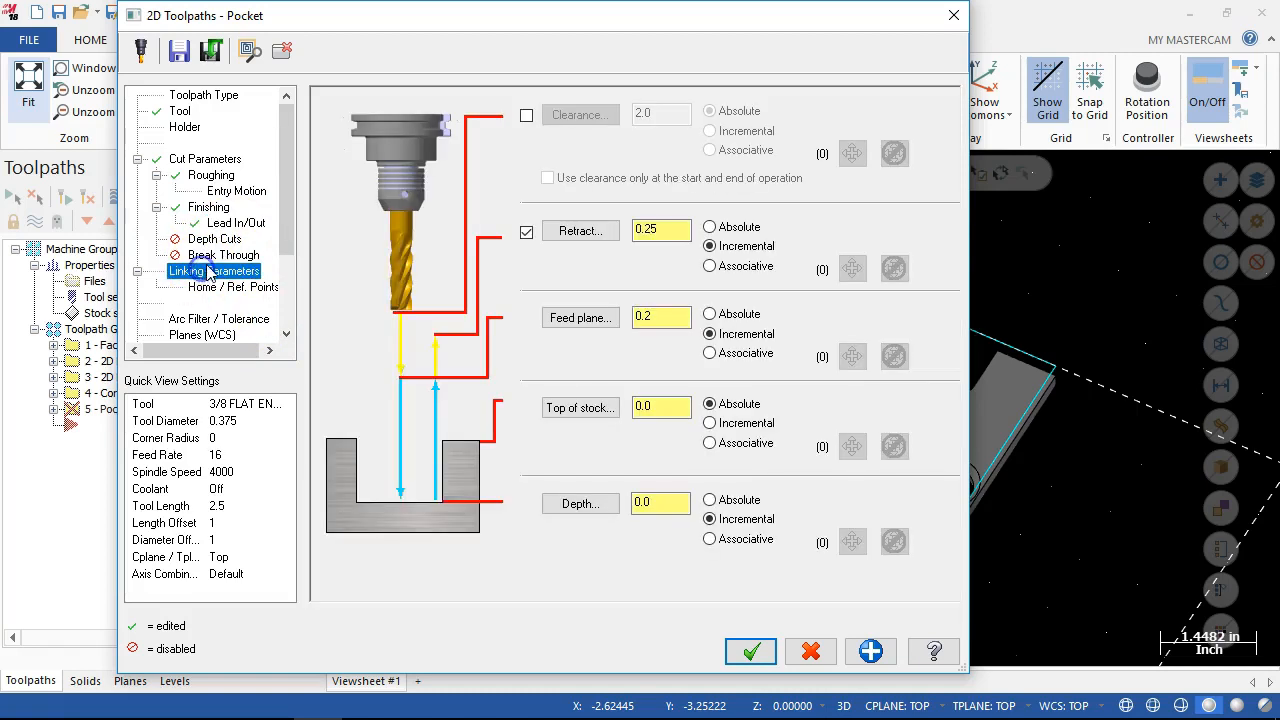
{"action": "left_click", "coordinate": [667, 502]}
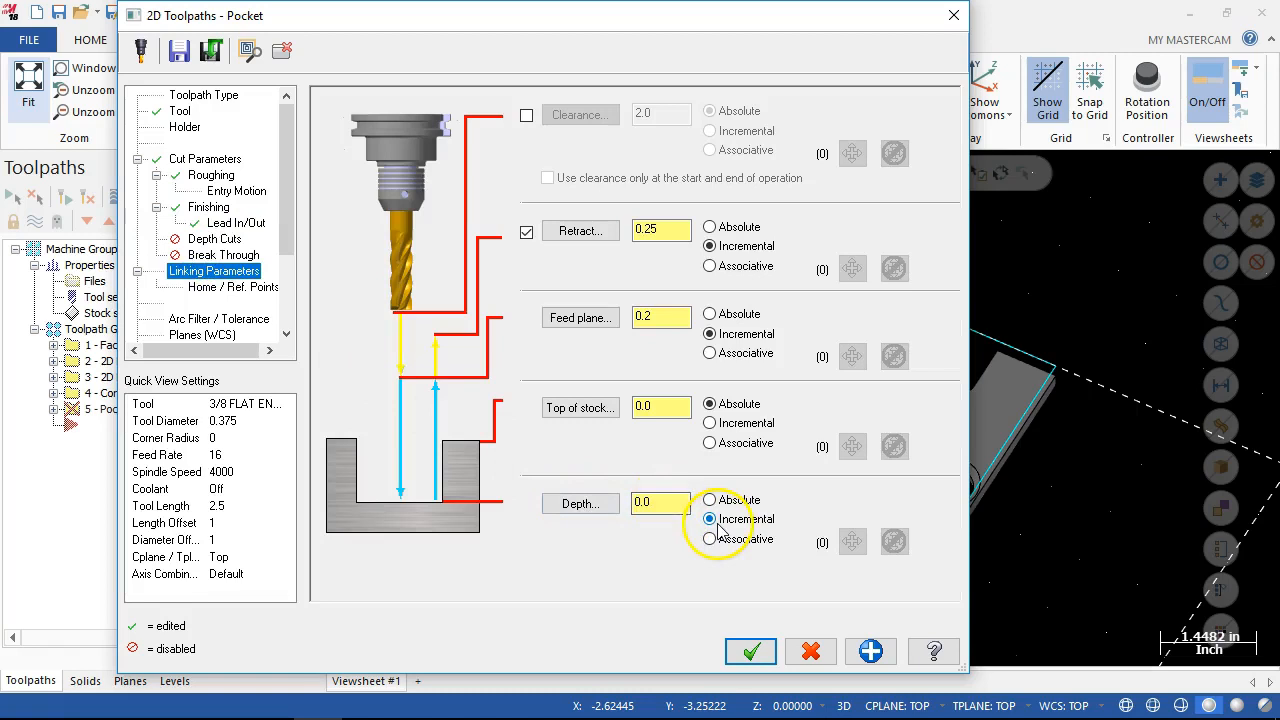
{"action": "left_click", "coordinate": [752, 650]}
Examine the generated pocket toolpath in the two round holes and its moves between them.
{"action": "middle_click_drag", "start_coordinate": [430, 453], "coordinate": [437, 514]}
{"action": "scroll", "coordinate": [766, 489], "scroll_direction": "up", "scroll_amount": 1}
{"action": "scroll", "coordinate": [994, 512], "scroll_direction": "up", "scroll_amount": 12}
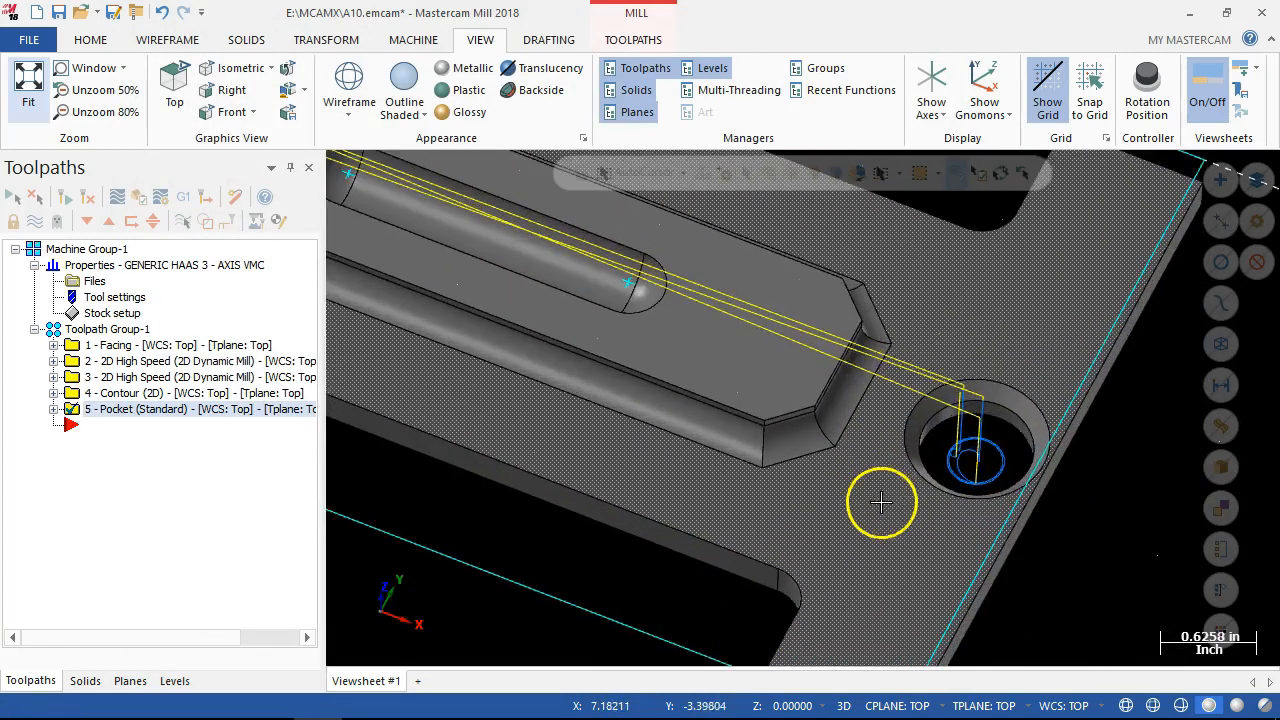
{"action": "scroll", "coordinate": [900, 495], "scroll_direction": "up", "scroll_amount": 5}
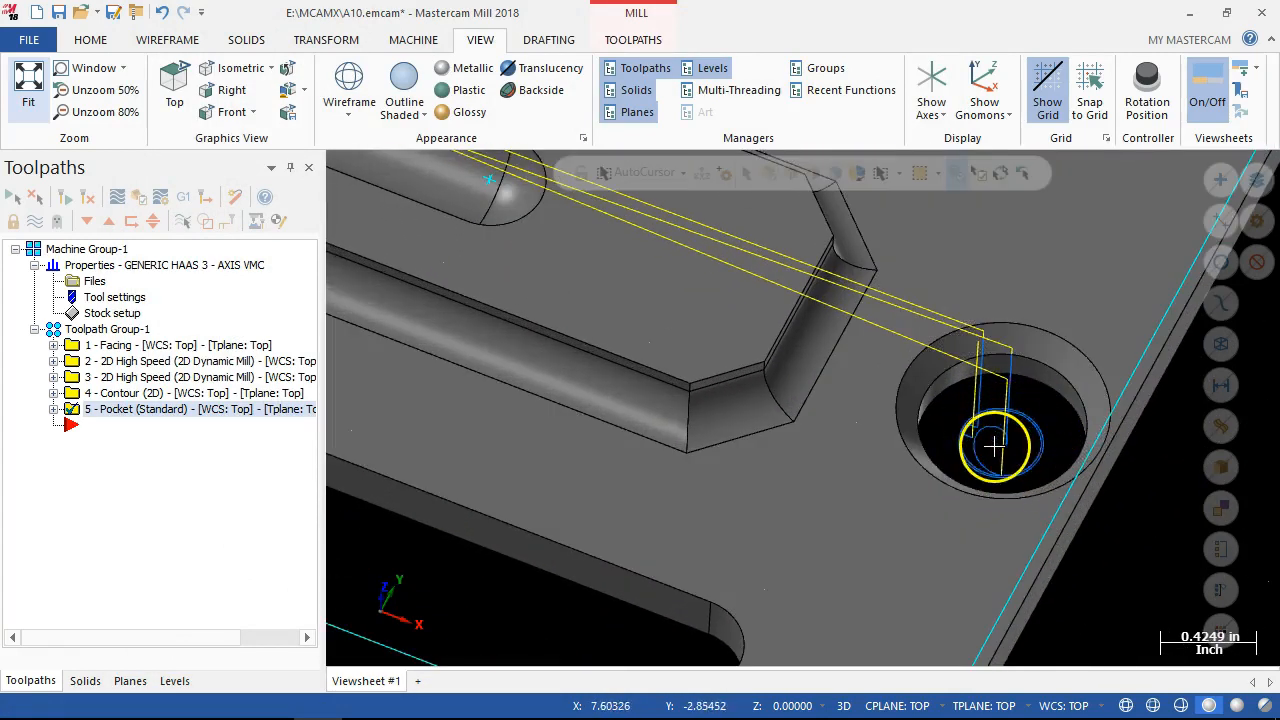
{"action": "scroll", "coordinate": [996, 420], "scroll_direction": "down", "scroll_amount": 5}
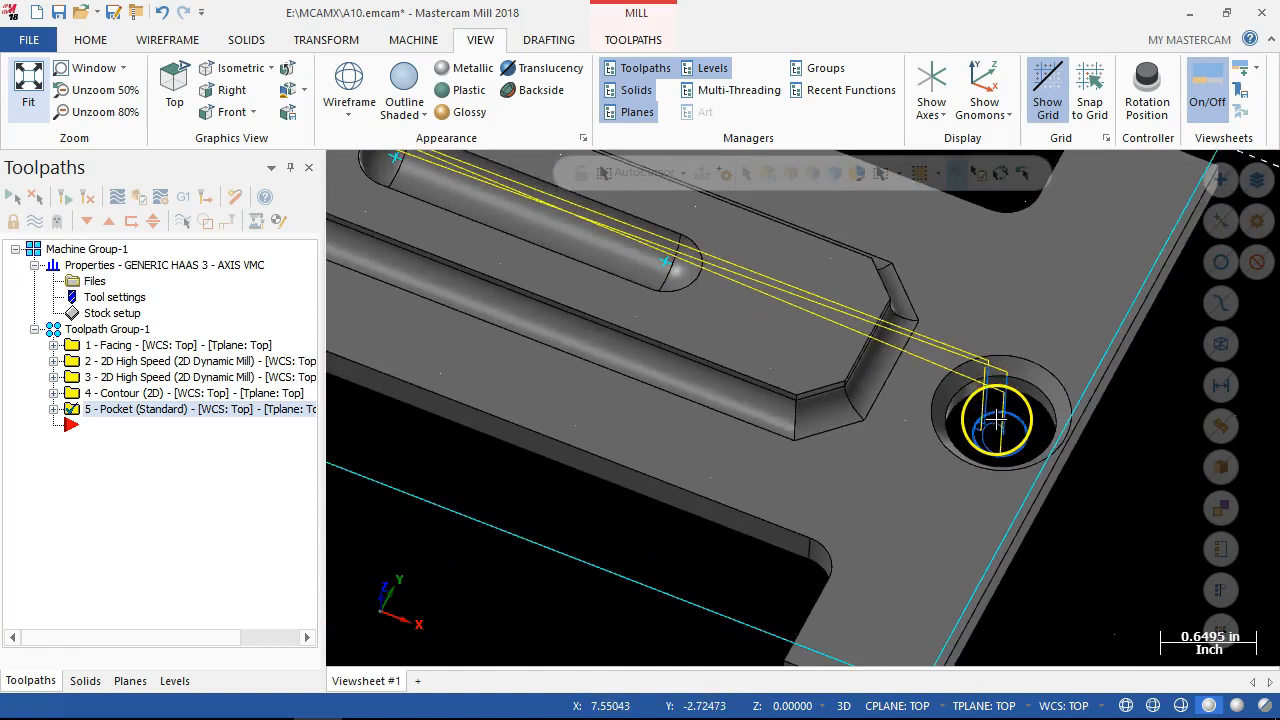
{"action": "scroll", "coordinate": [996, 420], "scroll_direction": "down", "scroll_amount": 9}
{"action": "middle_click_drag", "start_coordinate": [748, 449], "coordinate": [744, 447]}
{"action": "left_click", "coordinate": [674, 479]}
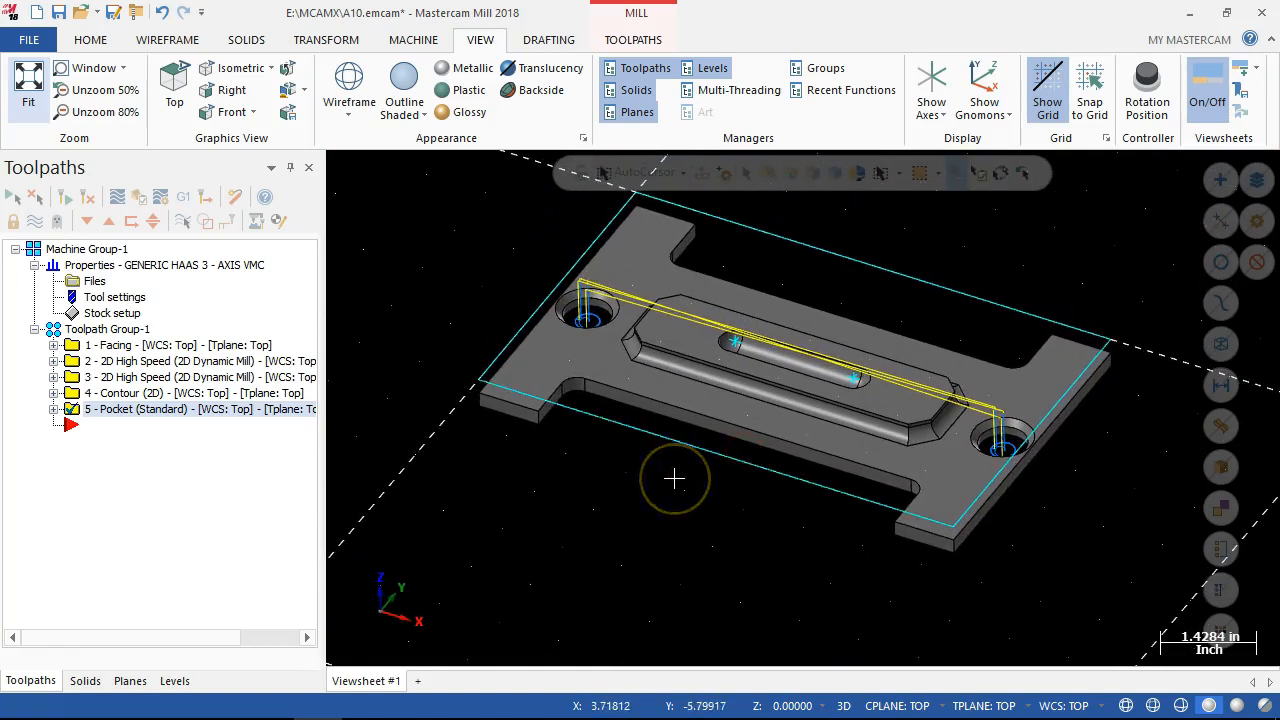
{"action": "middle_click_drag", "start_coordinate": [674, 479], "coordinate": [680, 486]}
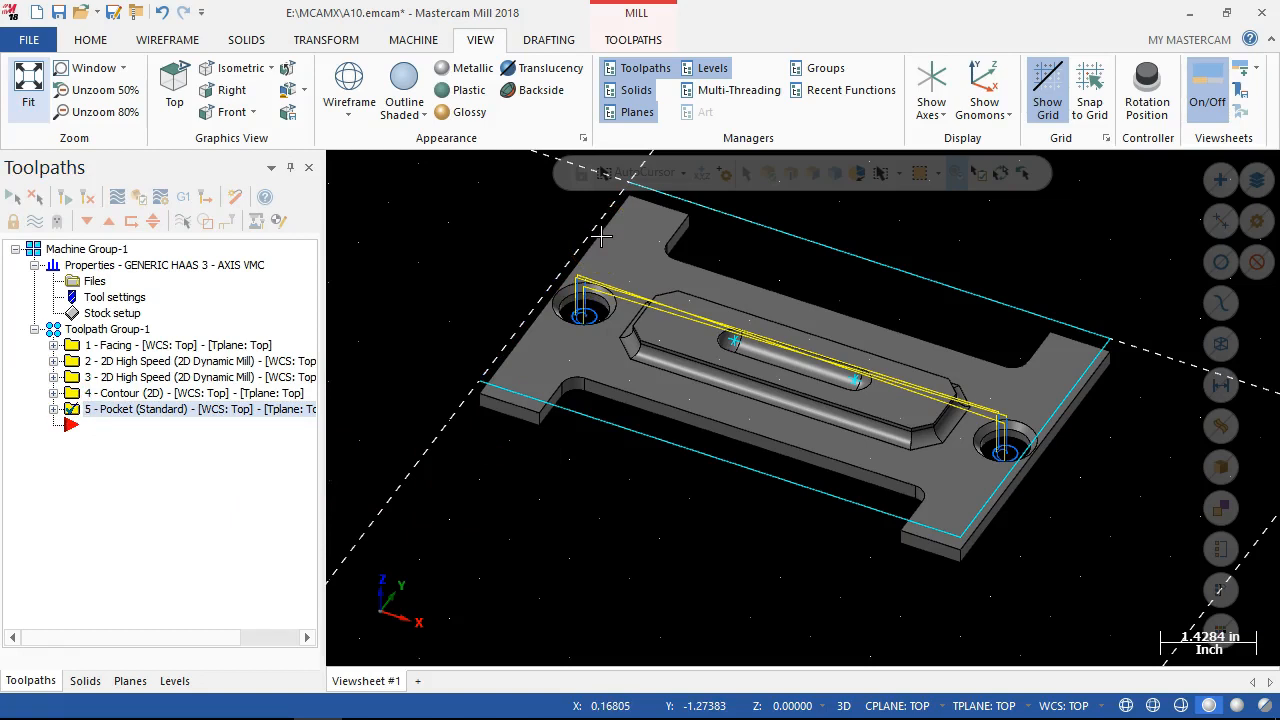
Turn off machining finish passes after roughing all pockets in the pocket's finishing parameters, and regenerate the operation.
{"action": "left_click", "coordinate": [53, 410]}
{"action": "left_click", "coordinate": [126, 427]}
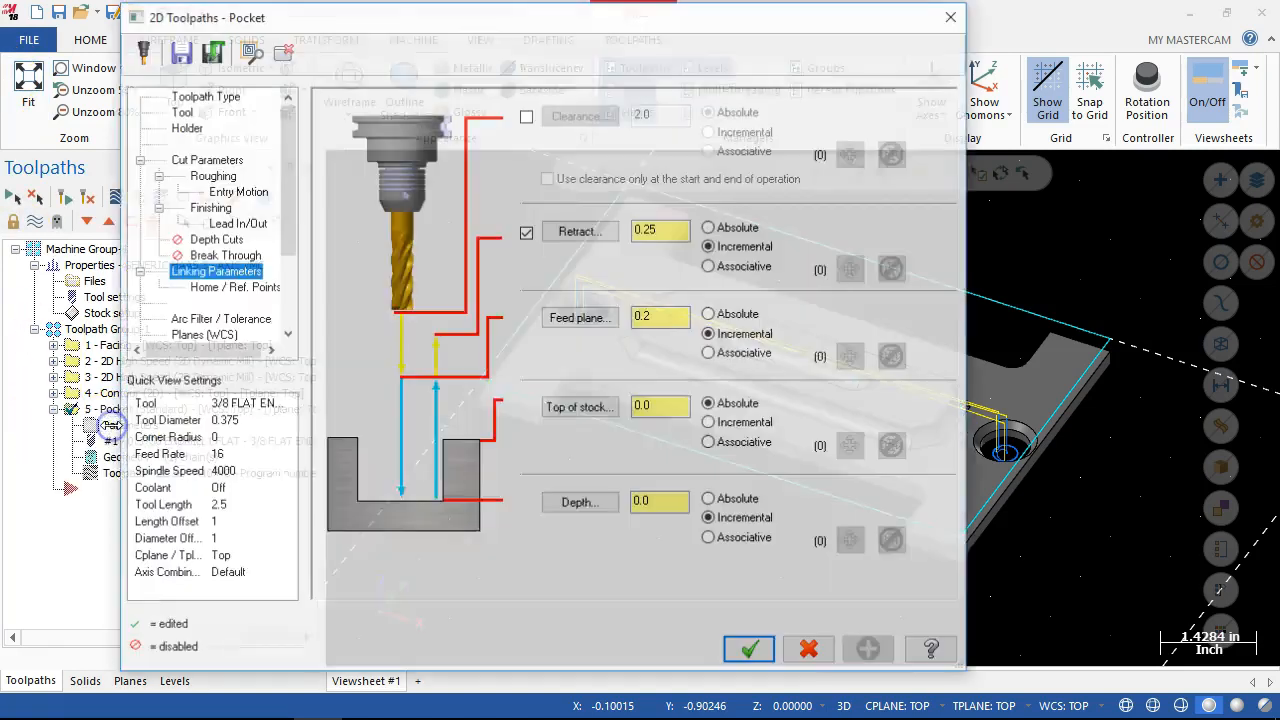
{"action": "left_click", "coordinate": [185, 161]}
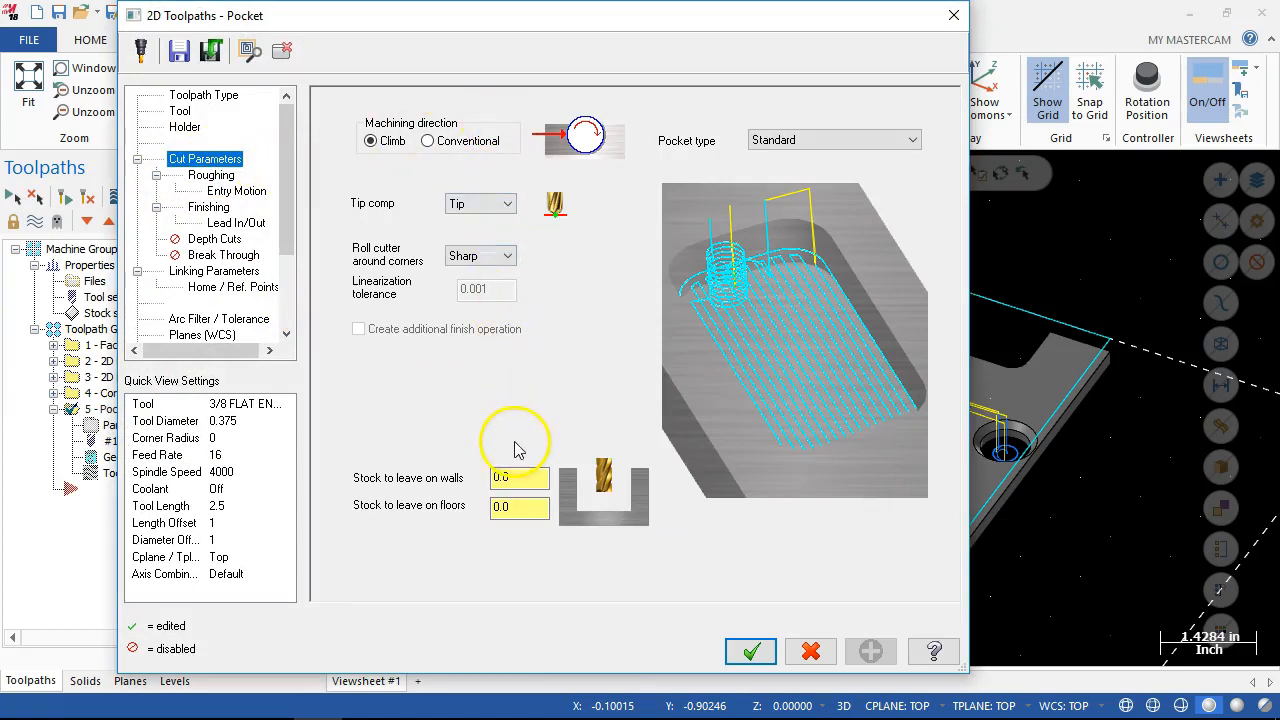
{"action": "left_click", "coordinate": [209, 175]}
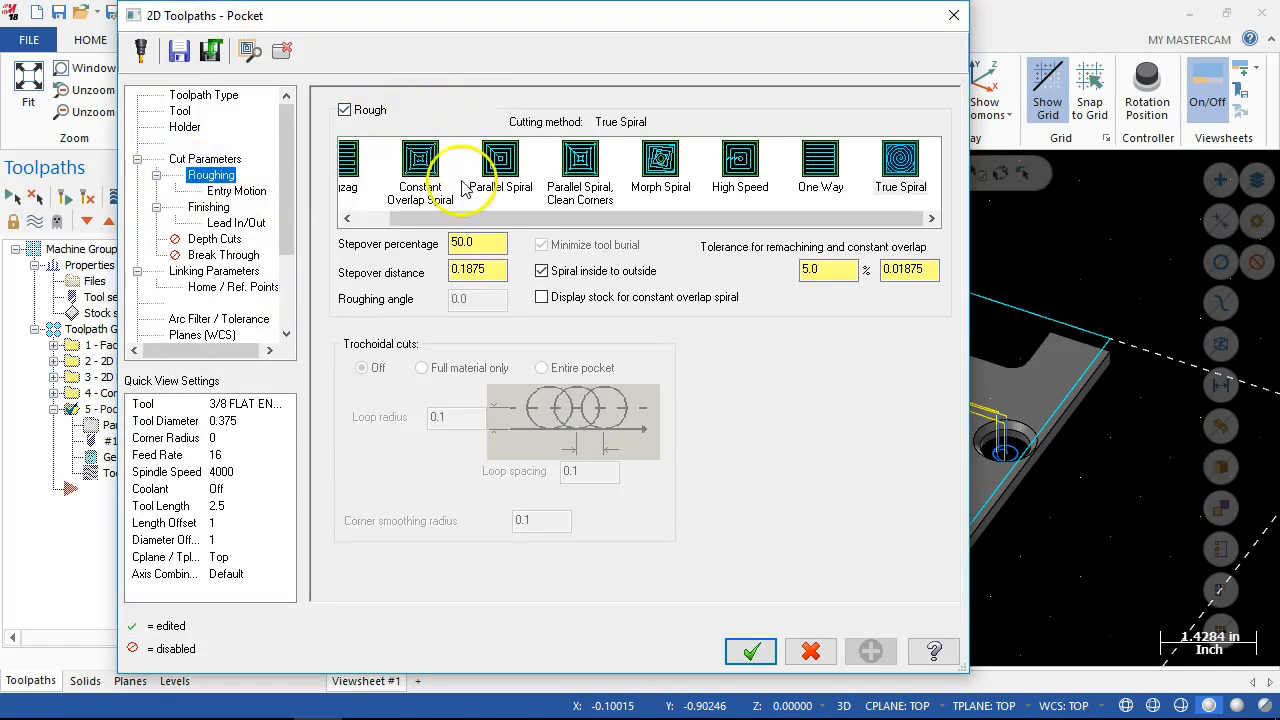
{"action": "left_click", "coordinate": [230, 191]}
{"action": "left_click", "coordinate": [215, 208]}
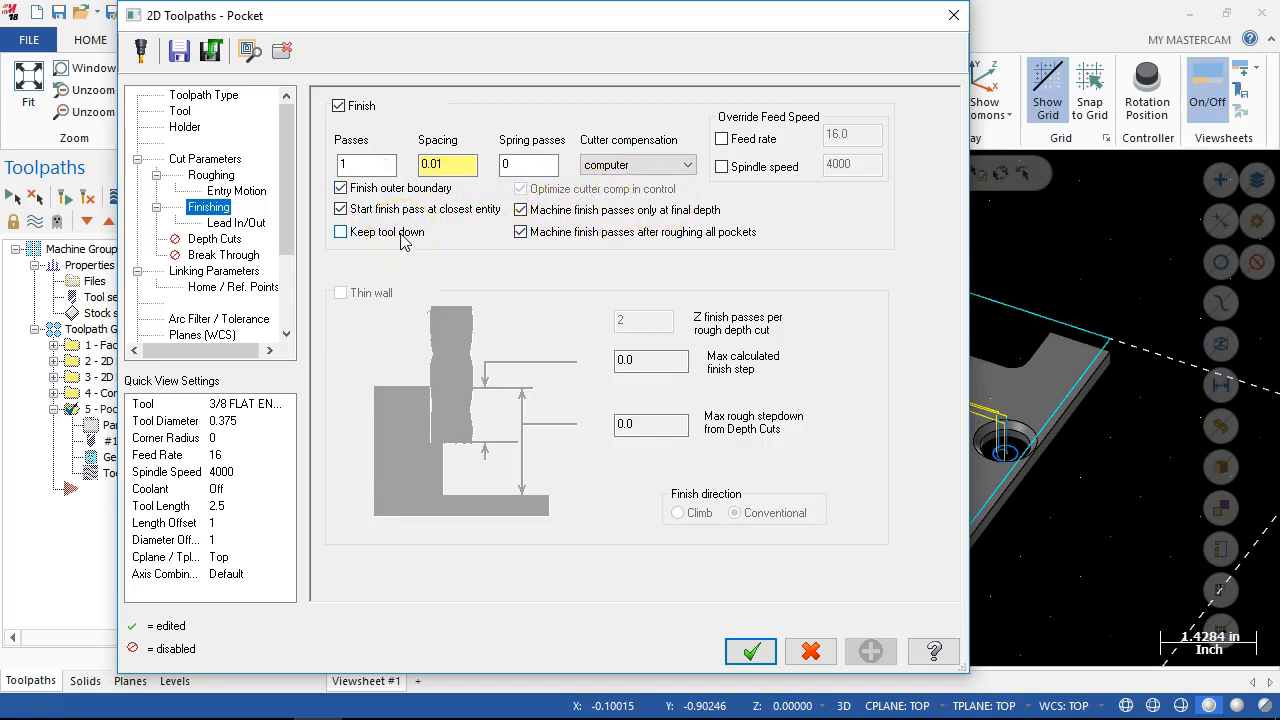
{"action": "left_click", "coordinate": [520, 231]}
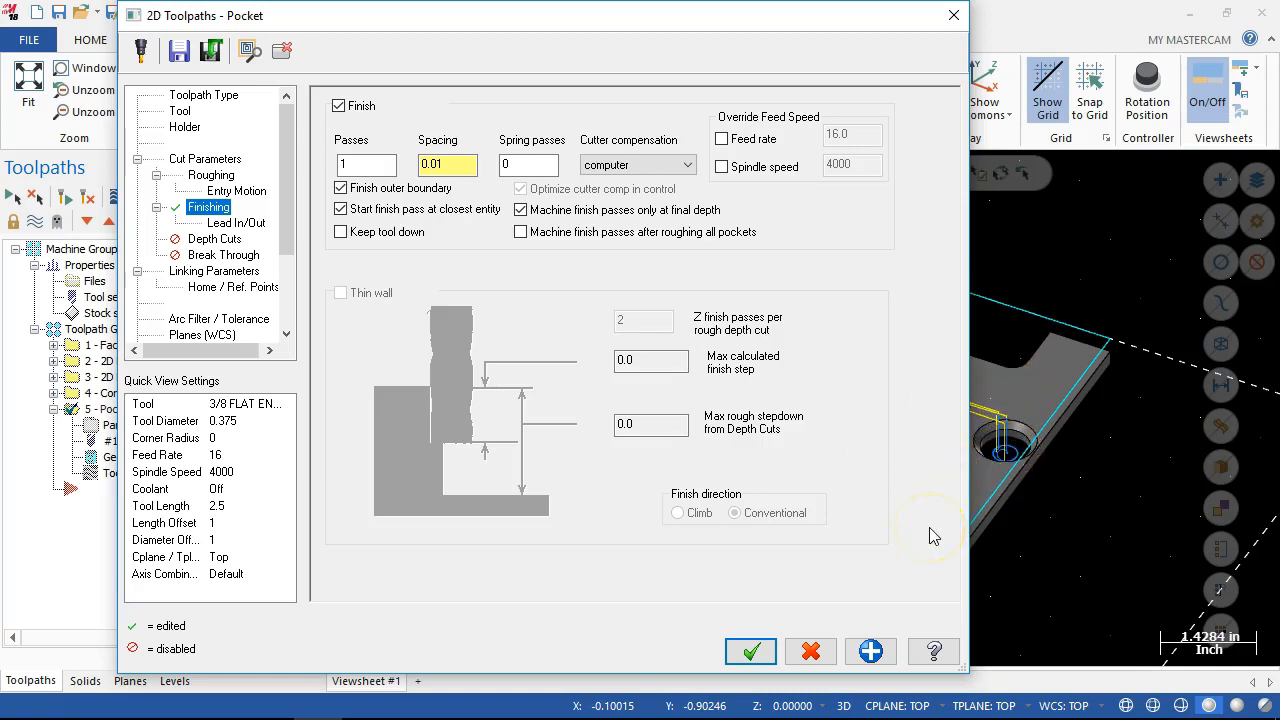
{"action": "left_click", "coordinate": [753, 651]}
{"action": "left_click", "coordinate": [87, 196]}
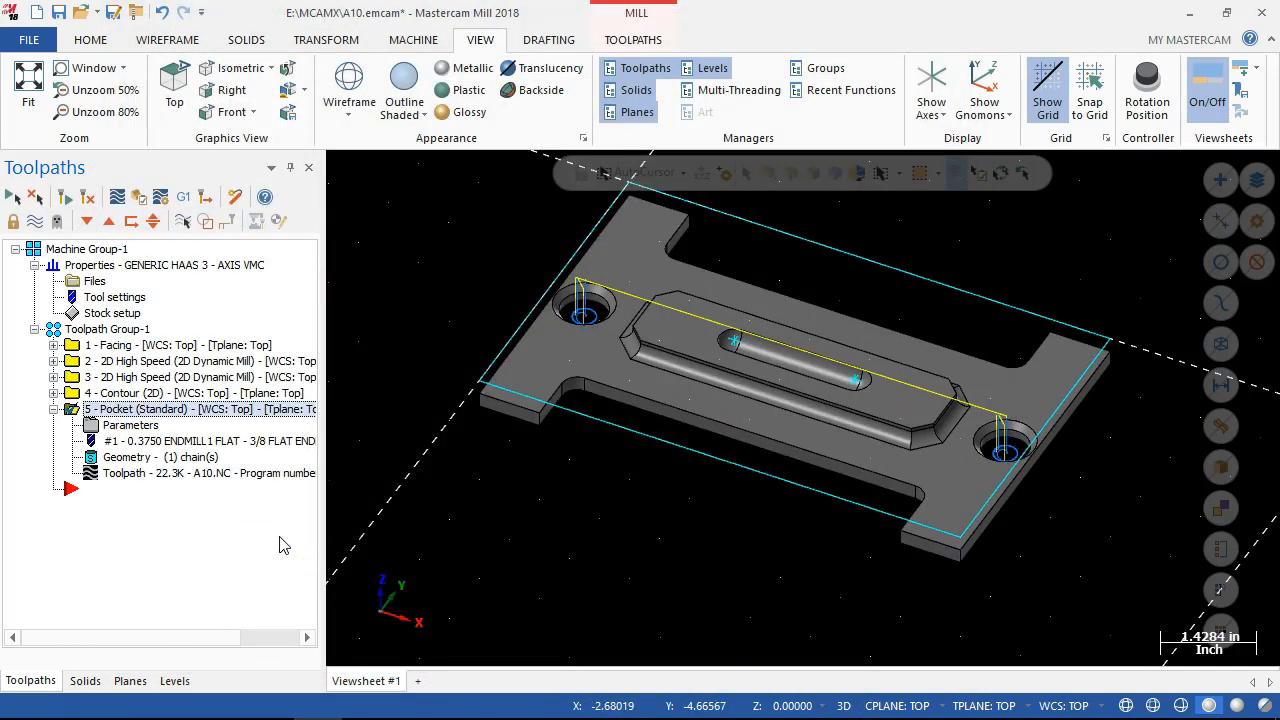
Examine the regenerated pocket toolpath across both holes and collapse the pocket operation.
{"action": "middle_click_drag", "start_coordinate": [445, 523], "coordinate": [445, 495]}
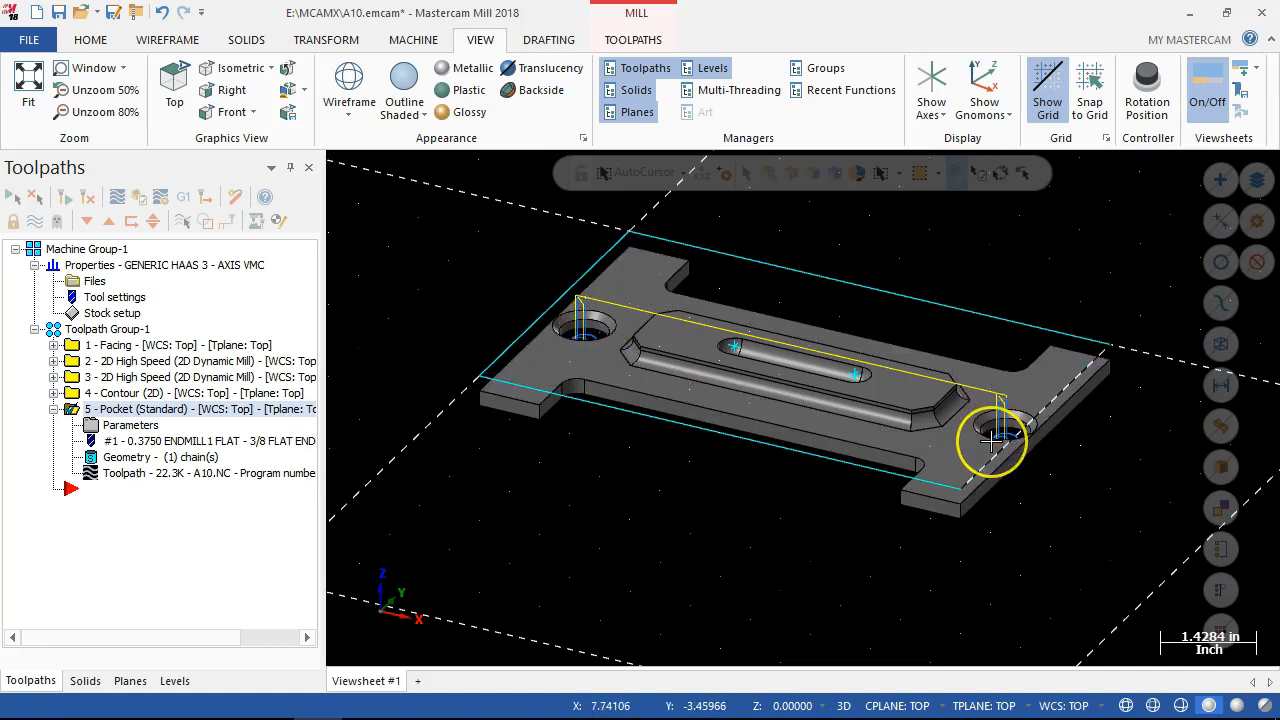
{"action": "left_click", "coordinate": [788, 513]}
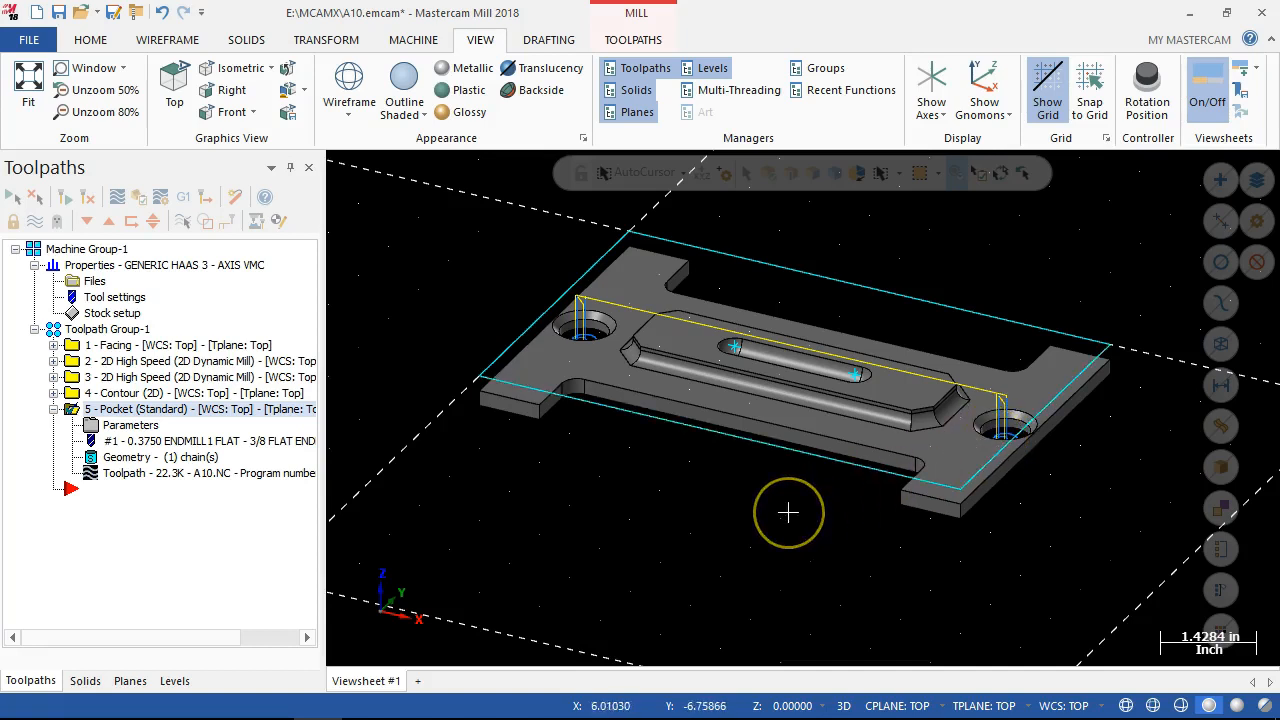
{"action": "middle_click_drag", "start_coordinate": [788, 513], "coordinate": [793, 538]}
{"action": "left_click", "coordinate": [713, 366]}
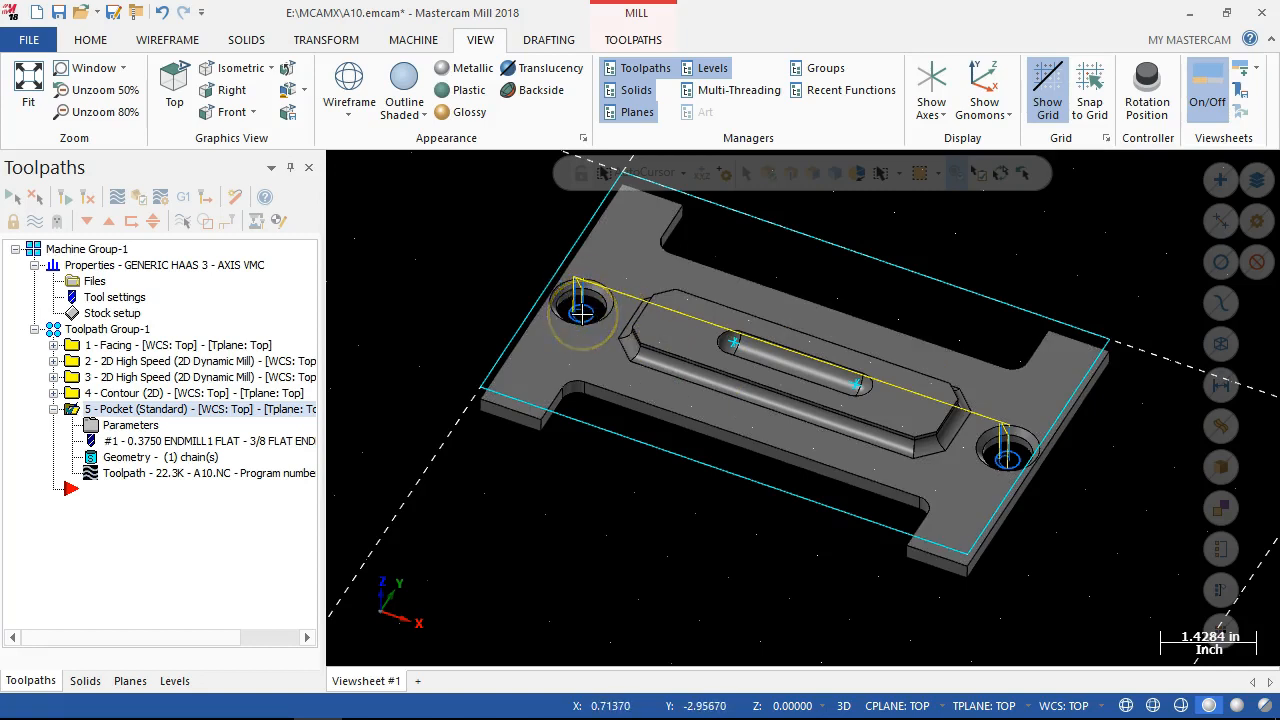
{"action": "left_click", "coordinate": [585, 305]}
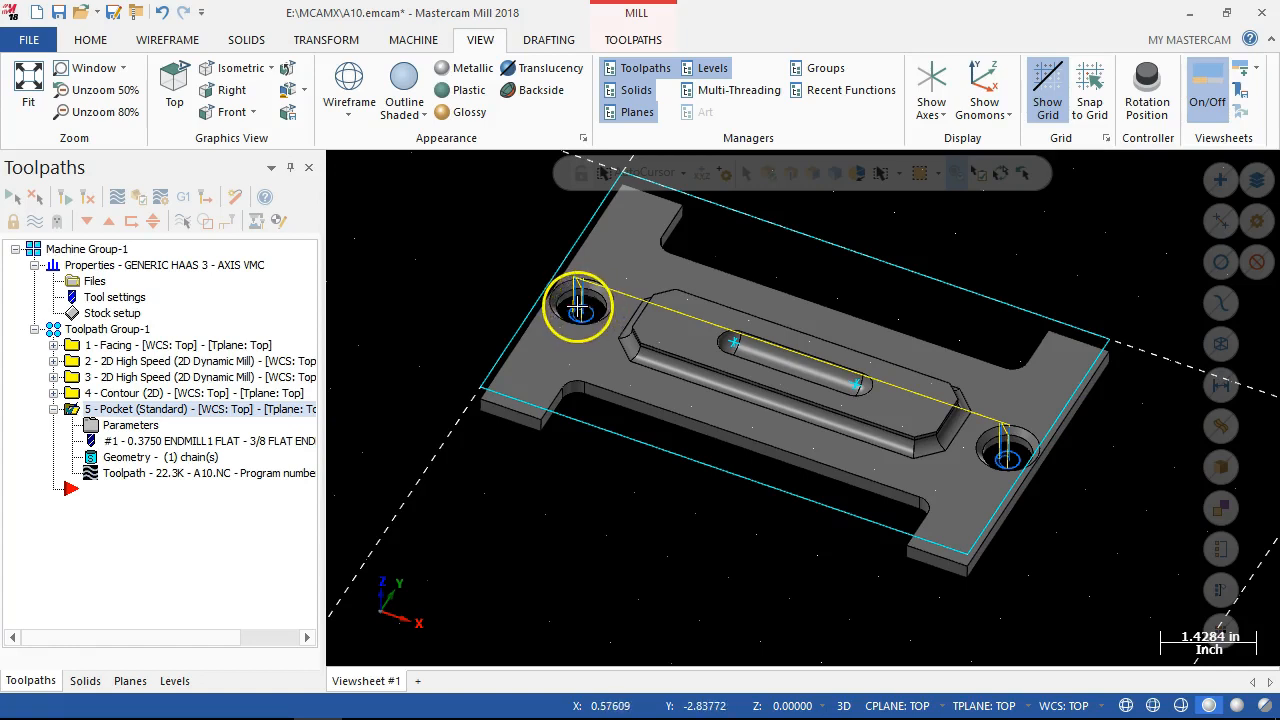
{"action": "left_click", "coordinate": [913, 410]}
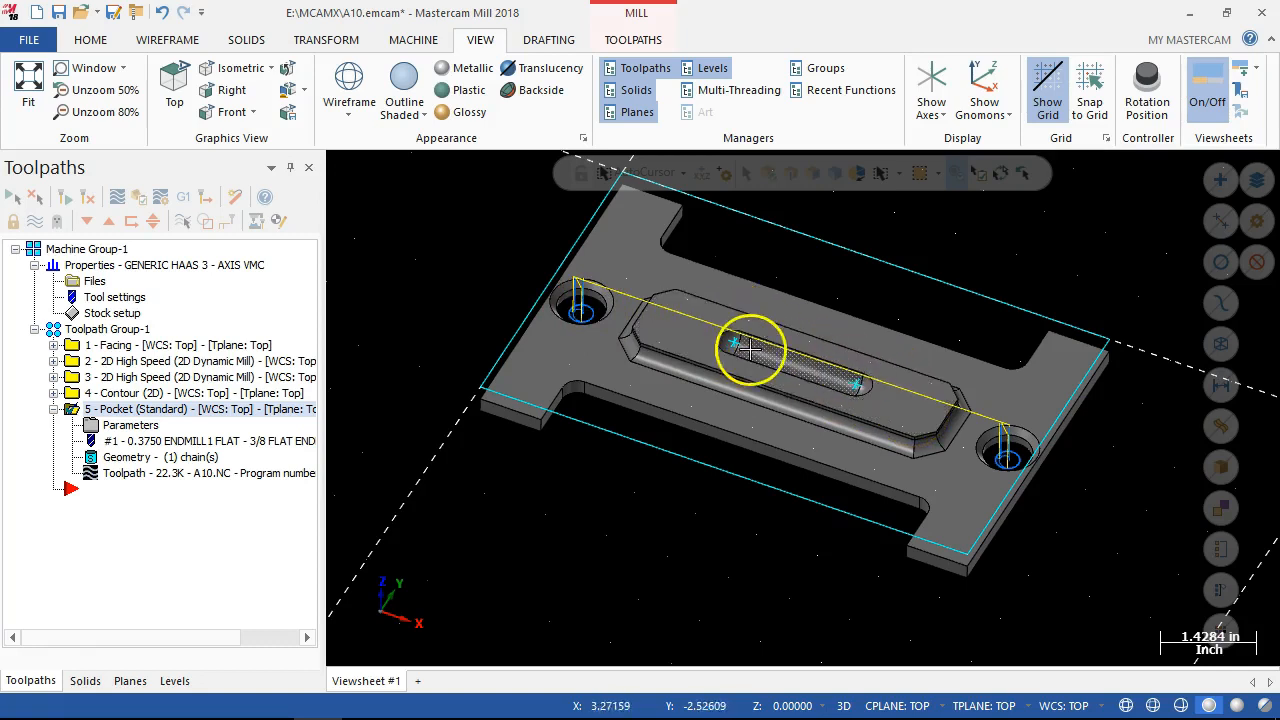
{"action": "middle_click_drag", "start_coordinate": [735, 345], "coordinate": [472, 365]}
{"action": "left_click", "coordinate": [54, 409]}
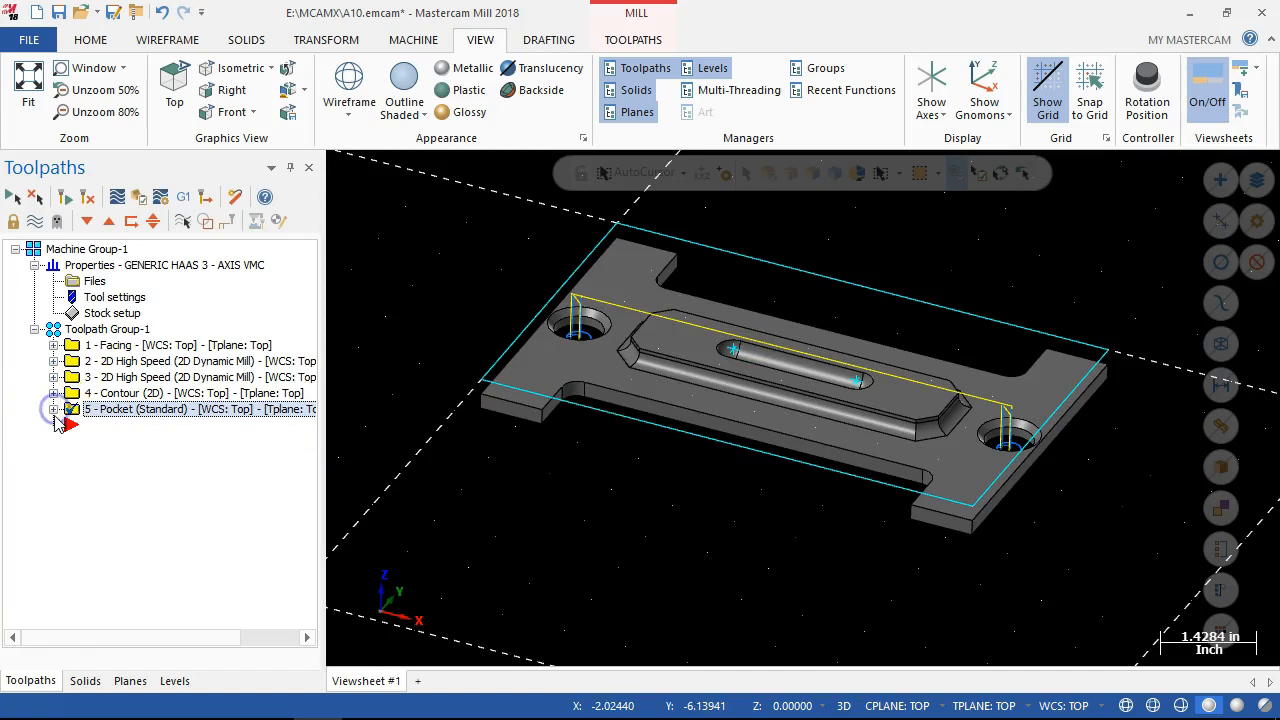
{"action": "middle_click_drag", "start_coordinate": [595, 551], "coordinate": [660, 547]}
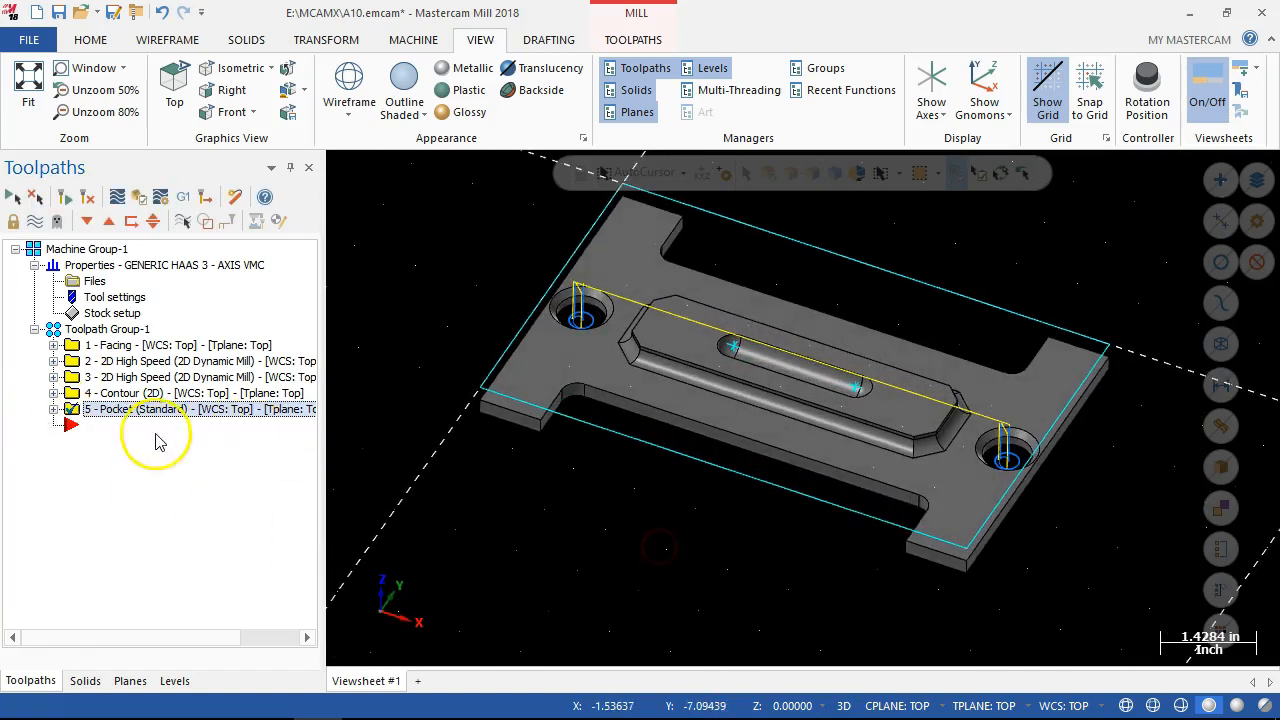
Create a 2D contour toolpath using the solid edge loop around the base of the plate's raised central boss.
{"action": "left_click", "coordinate": [112, 465]}
{"action": "right_click", "coordinate": [82, 432]}
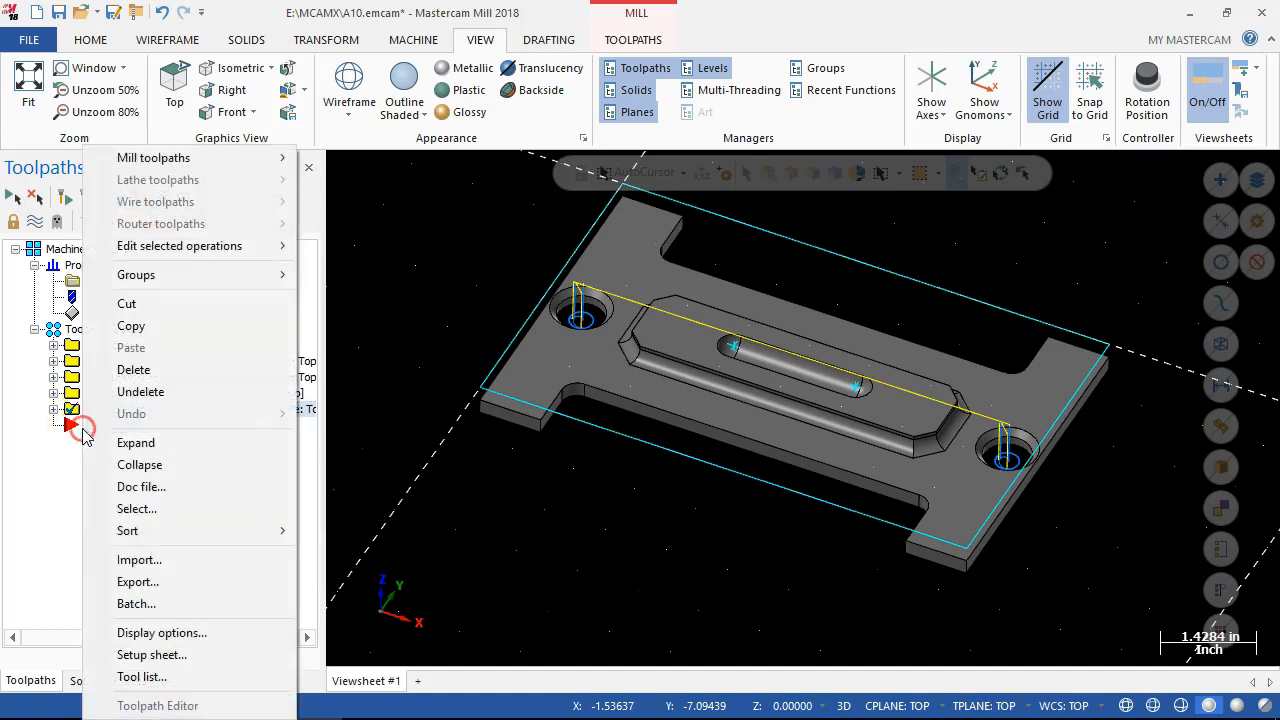
{"action": "mouse_move", "coordinate": [163, 166]}
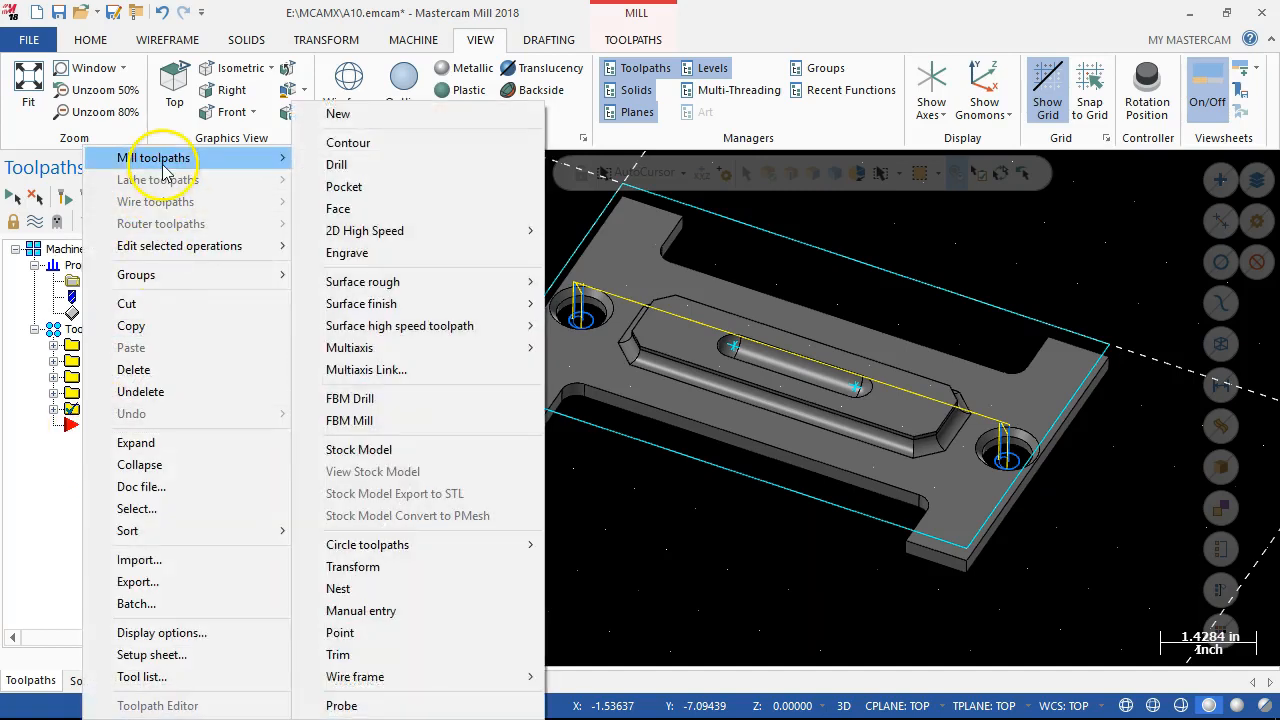
{"action": "left_click", "coordinate": [346, 150]}
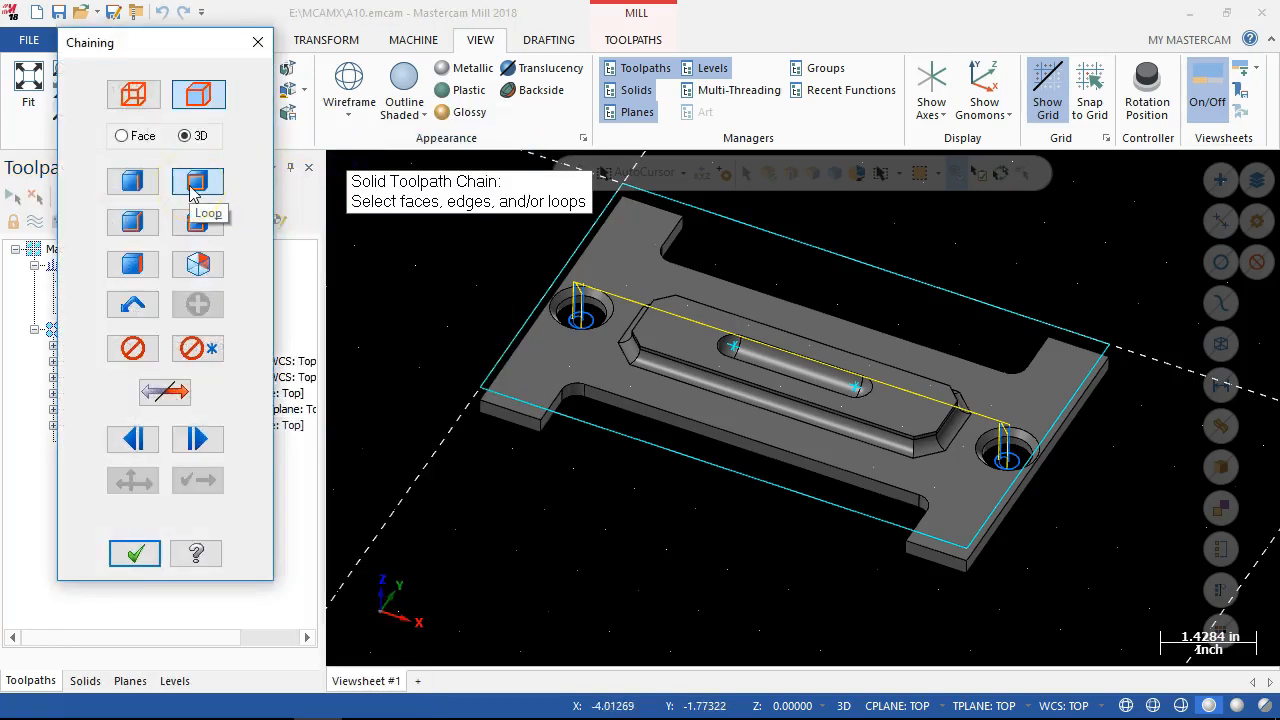
{"action": "left_click", "coordinate": [651, 377]}
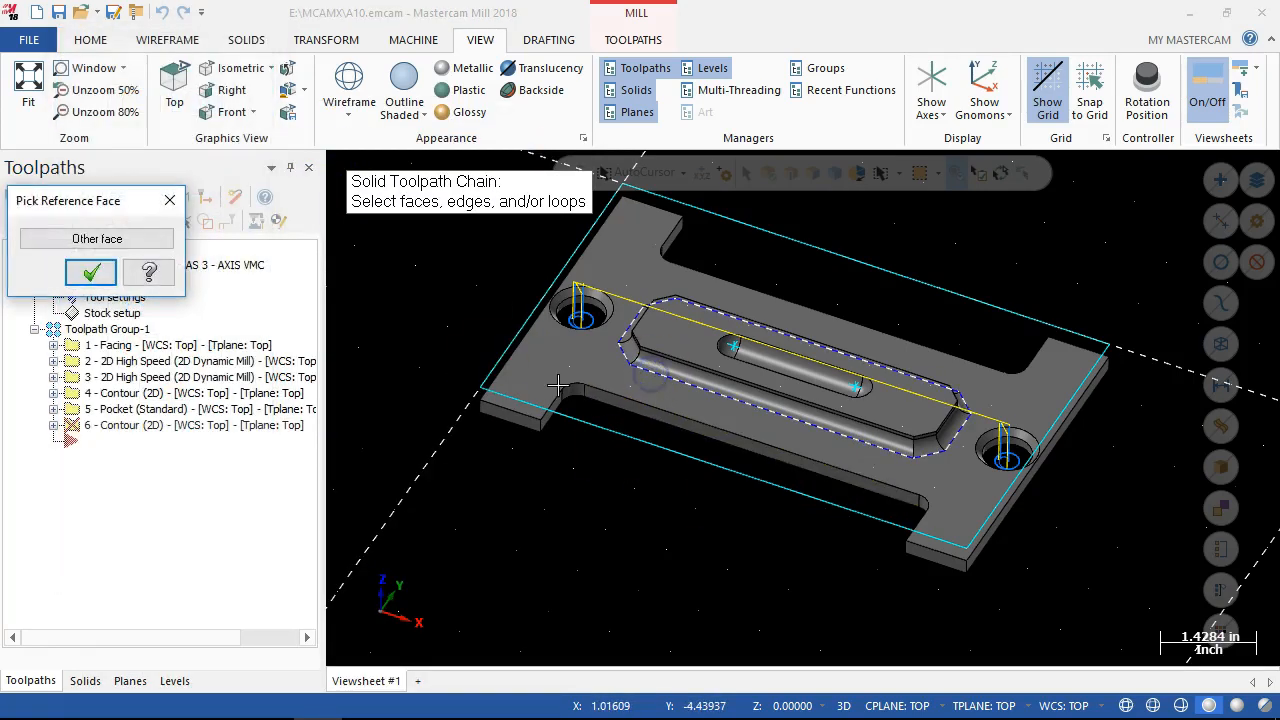
{"action": "left_click", "coordinate": [106, 276]}
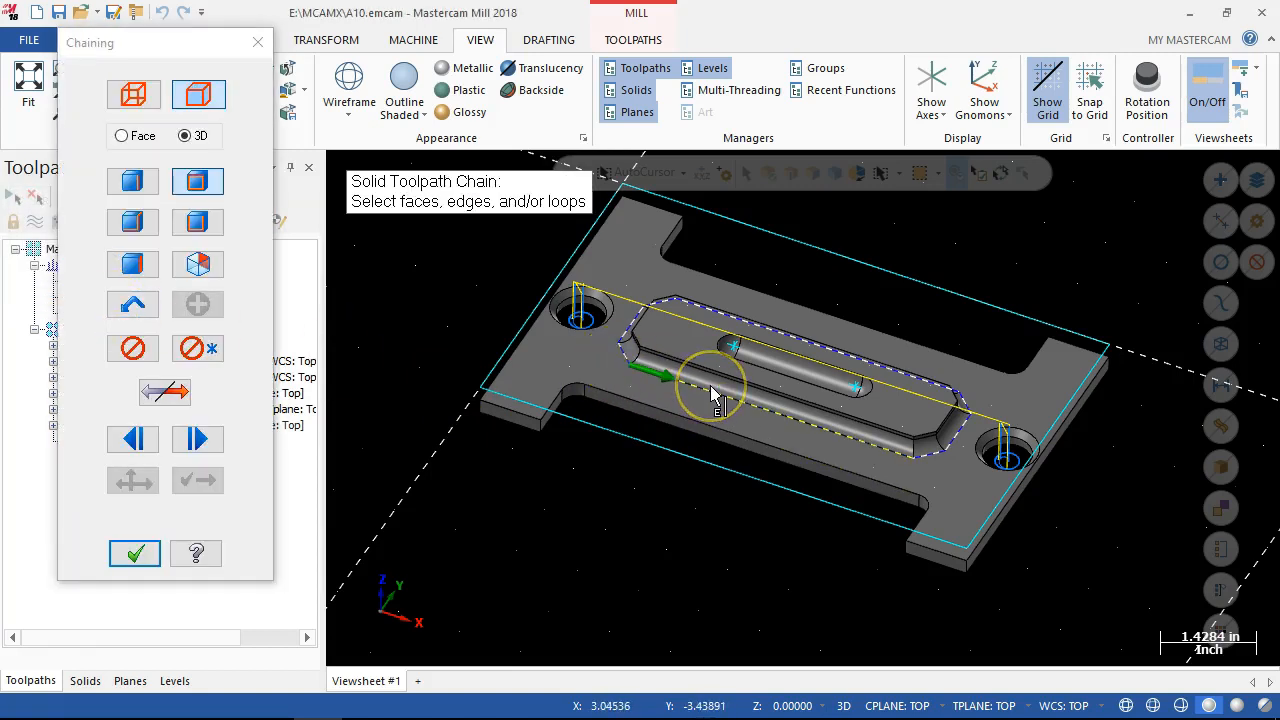
{"action": "left_click", "coordinate": [130, 552]}
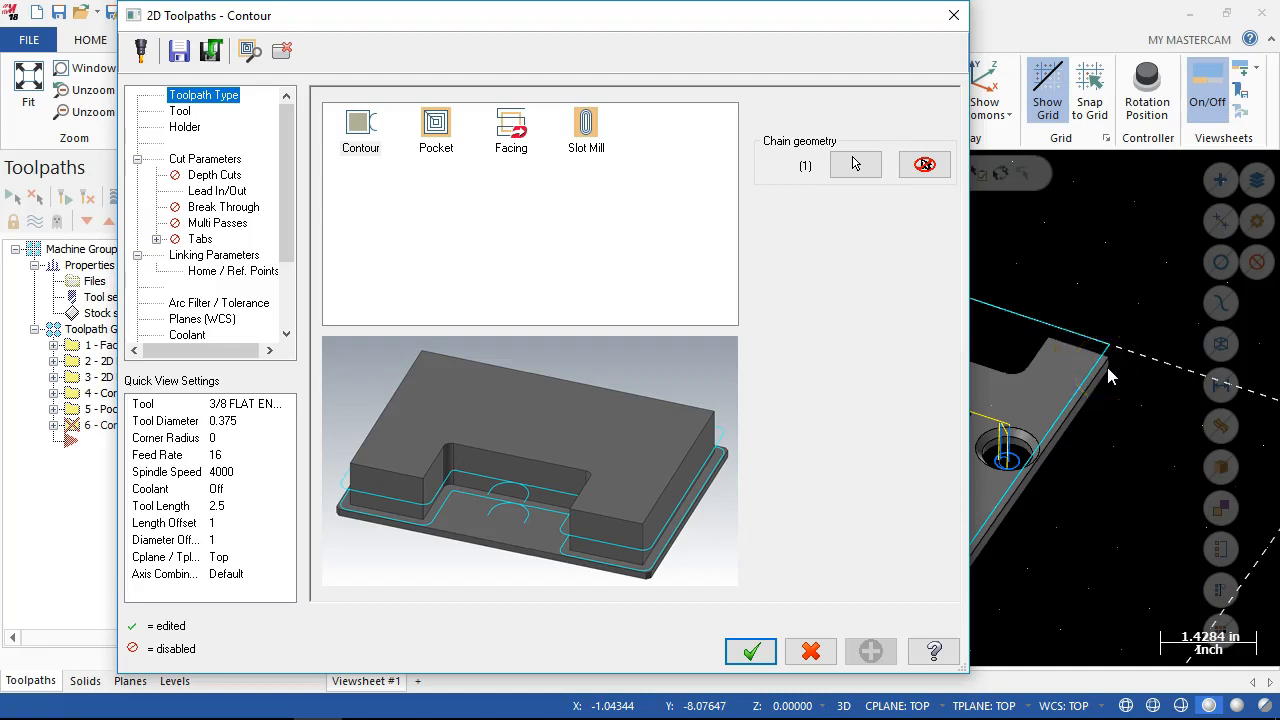
Filter the tool library to ball endmills only and choose the 3/8 ball endmill for the contour toolpath.
{"action": "left_click", "coordinate": [178, 112]}
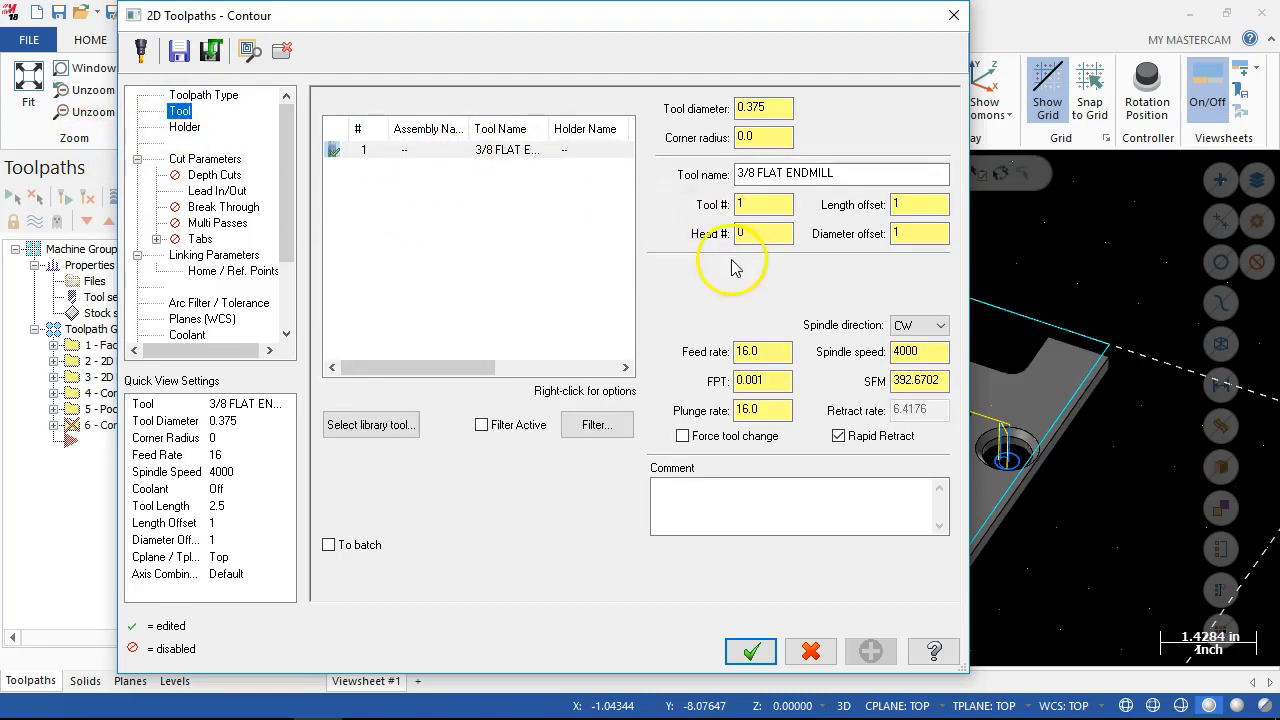
{"action": "left_click", "coordinate": [408, 424]}
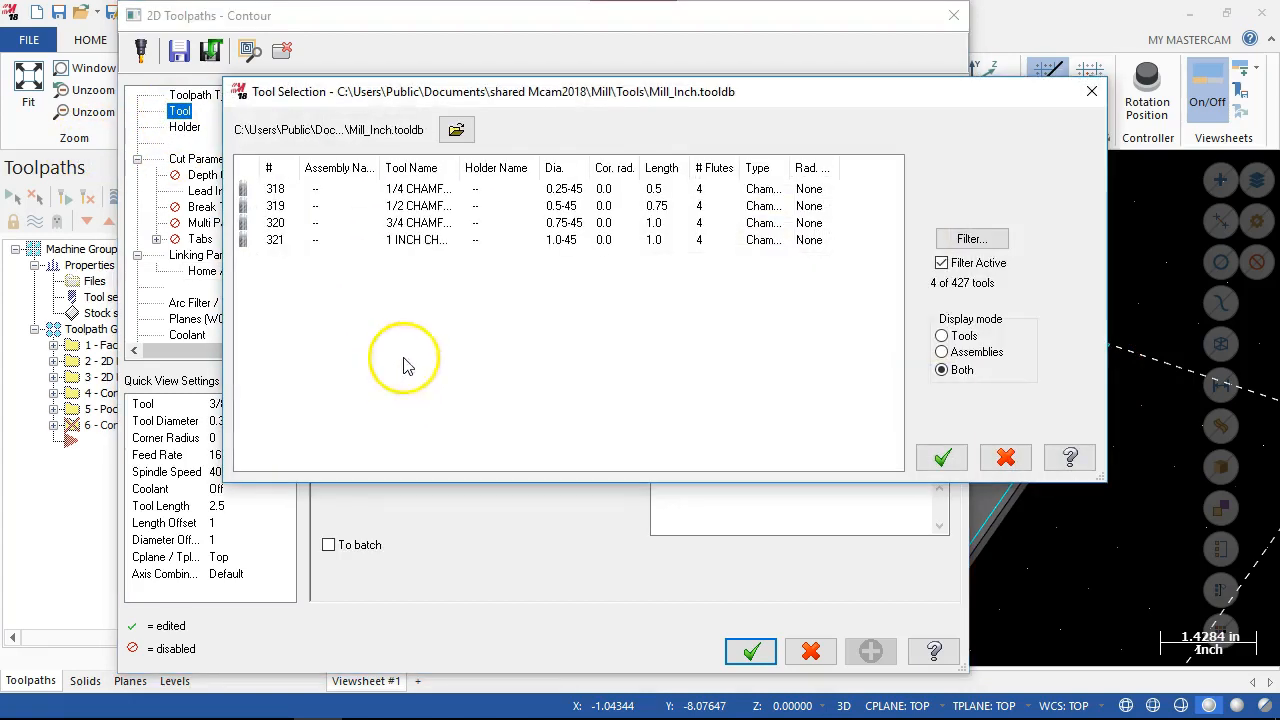
{"action": "left_click", "coordinate": [970, 239]}
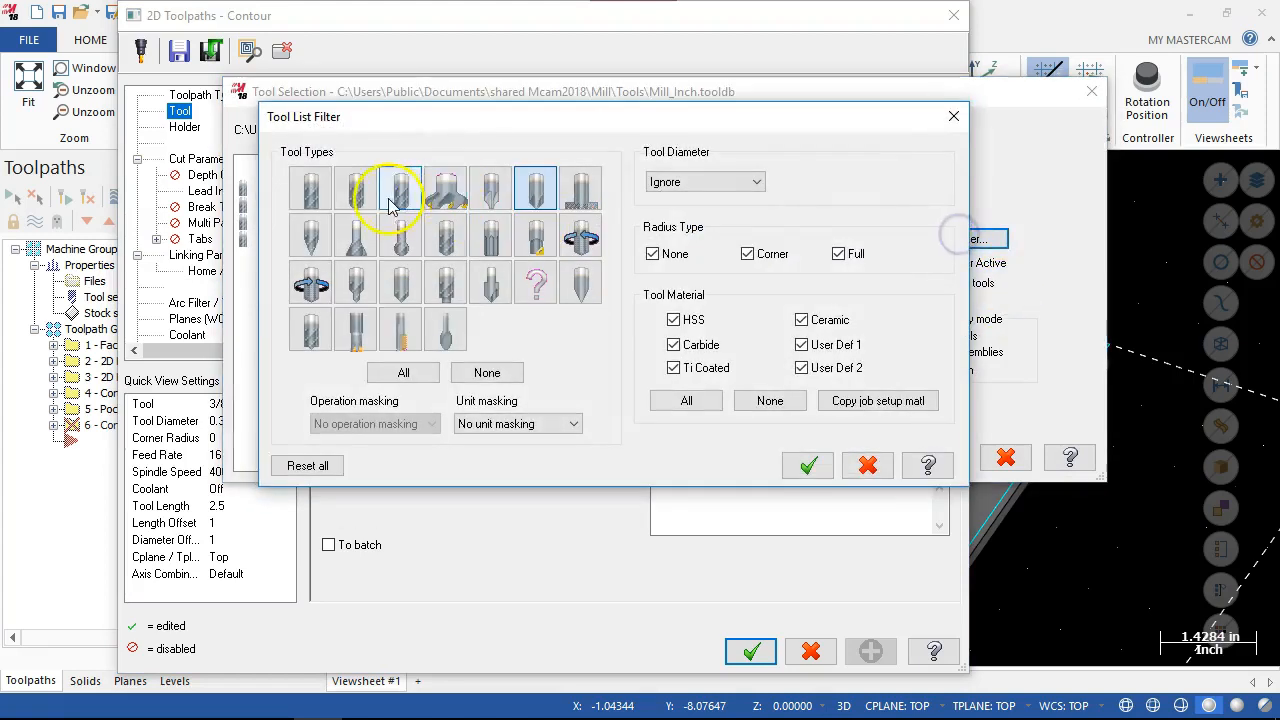
{"action": "left_click", "coordinate": [483, 372]}
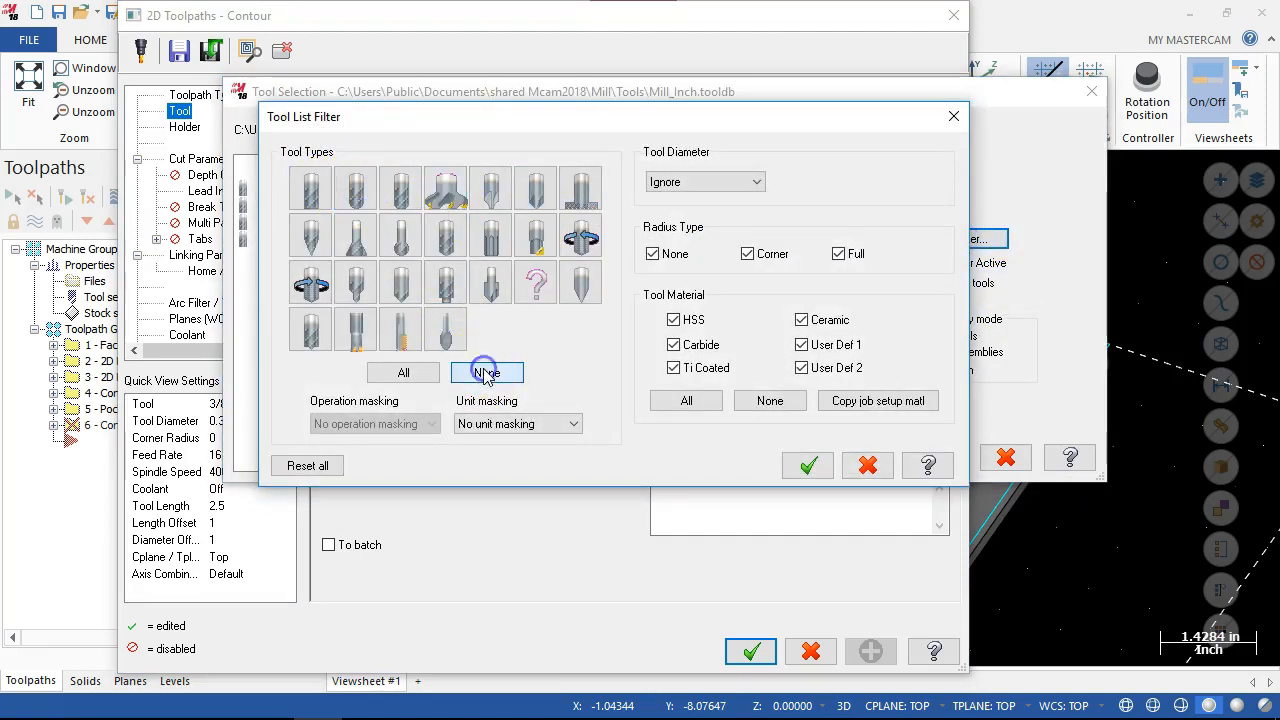
{"action": "left_click", "coordinate": [360, 190]}
{"action": "left_click", "coordinate": [806, 465]}
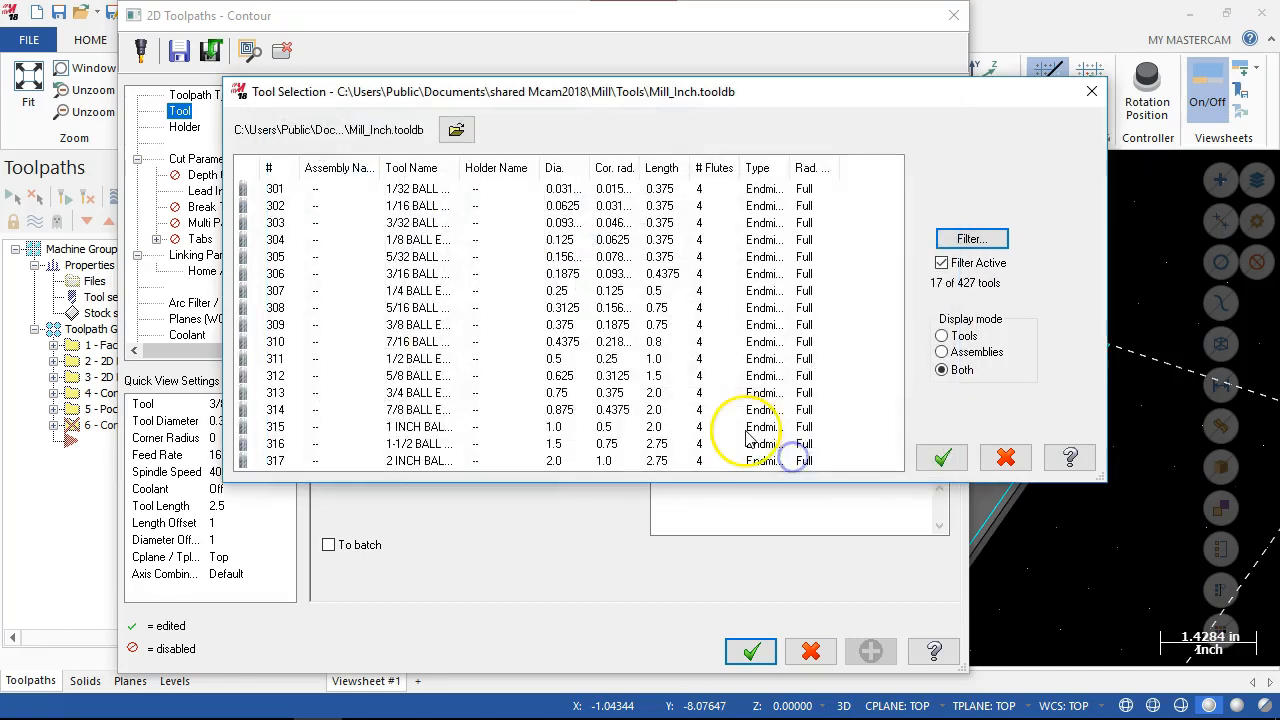
{"action": "left_click", "coordinate": [435, 324]}
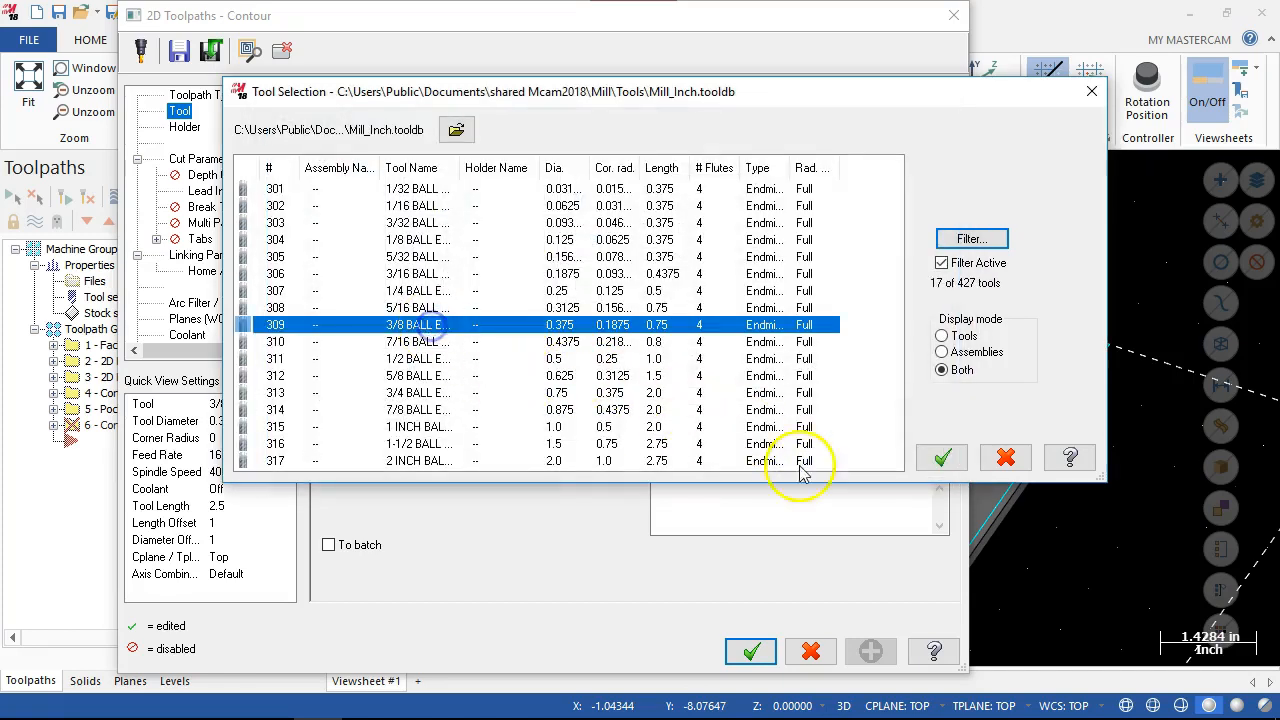
{"action": "left_click", "coordinate": [942, 457]}
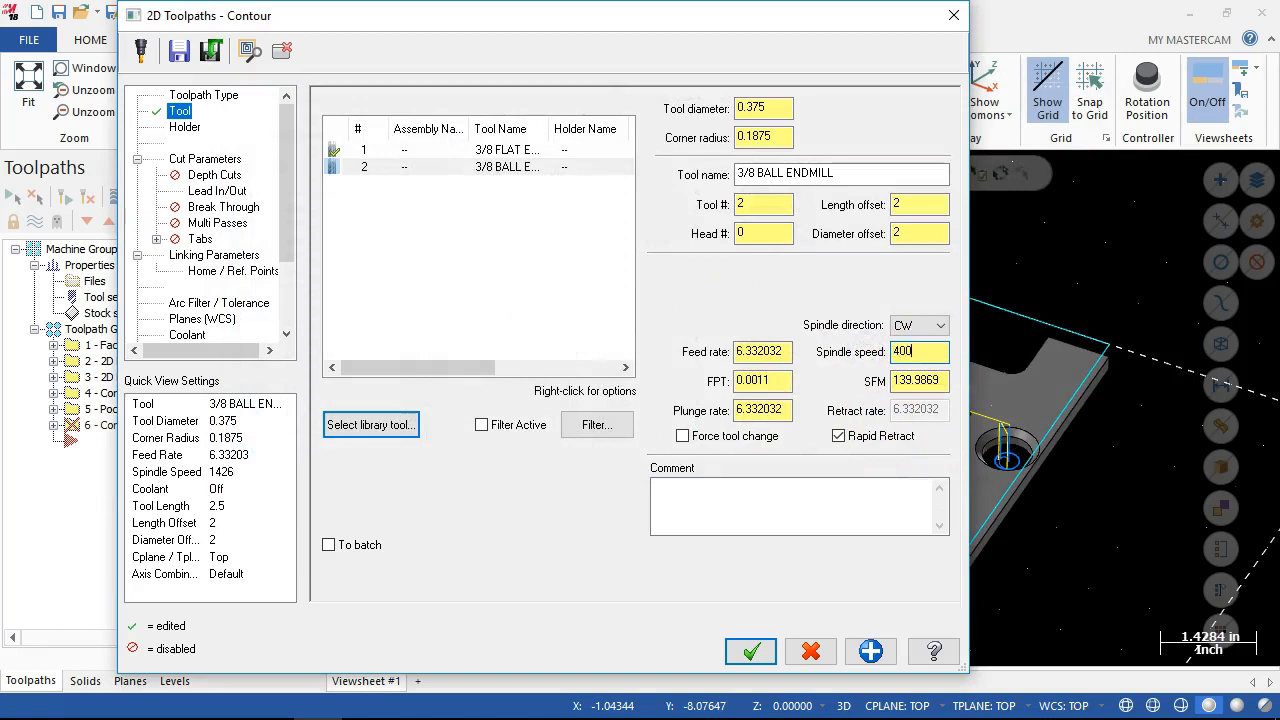
Set the ball endmill's spindle speed to 4000, feed rate to 12 and plunge rate to 12.
{"action": "left_click", "coordinate": [799, 359]}
{"action": "left_click_drag", "start_coordinate": [789, 345], "coordinate": [725, 343]}
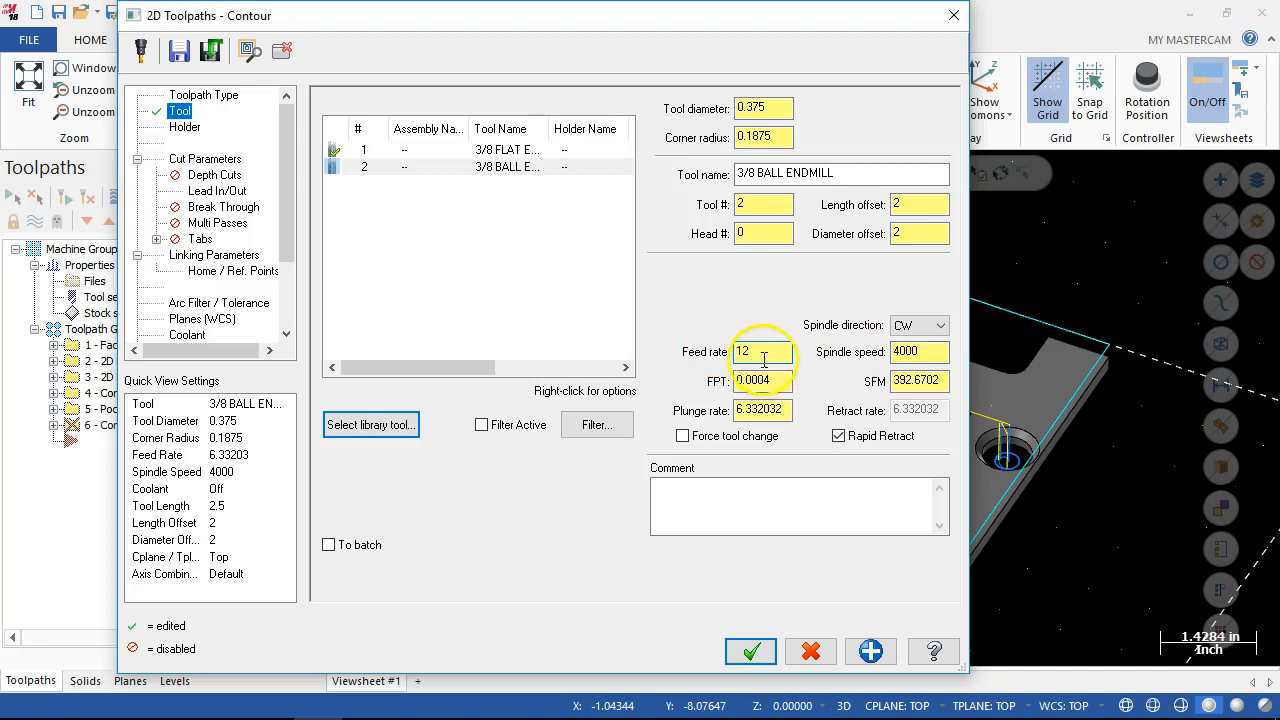
{"action": "double_click", "coordinate": [754, 414]}
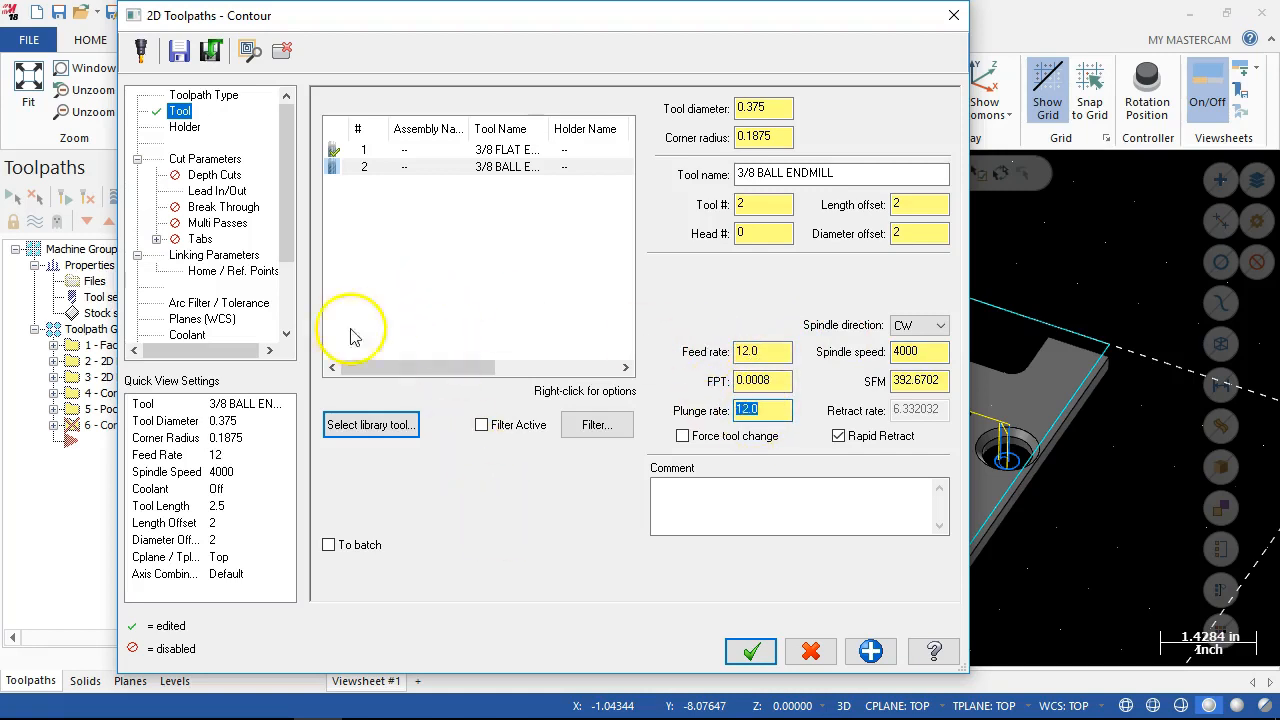
Check the contour's cut and lead in/out parameters, keep the linking depth at incremental 0.0, and generate the toolpath.
{"action": "left_click", "coordinate": [204, 159]}
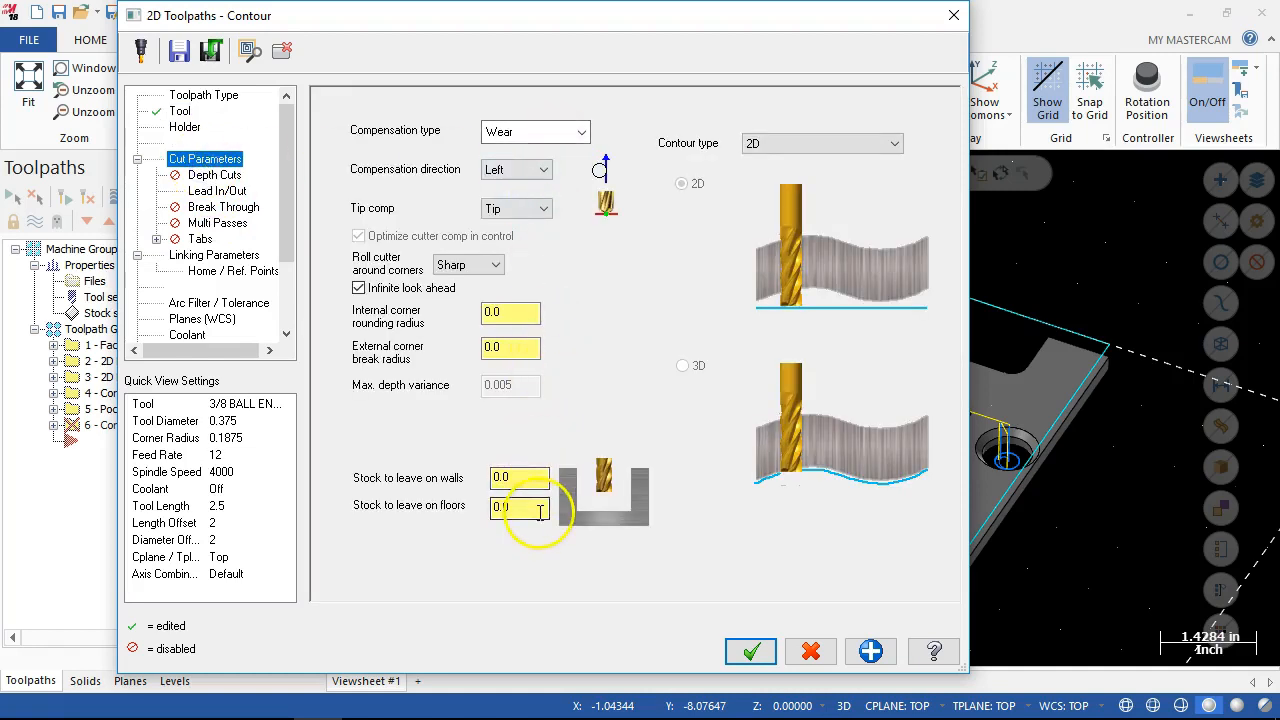
{"action": "left_click", "coordinate": [220, 191]}
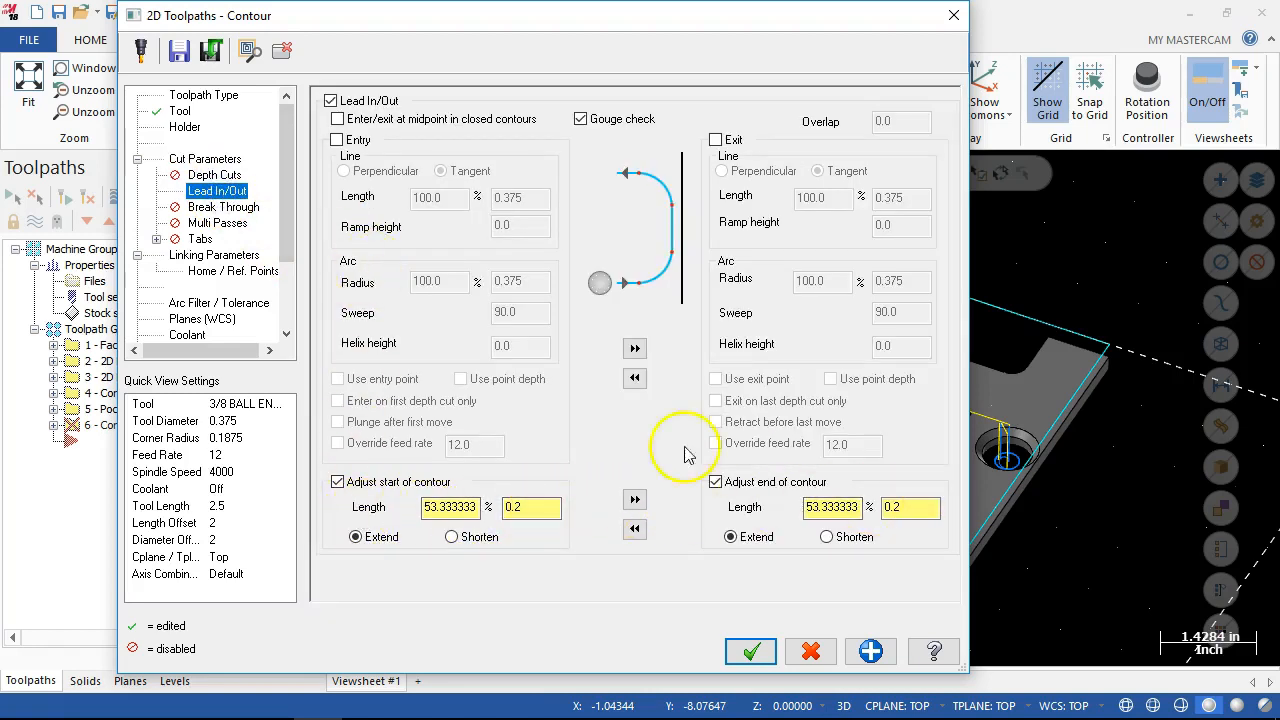
{"action": "left_click", "coordinate": [207, 257]}
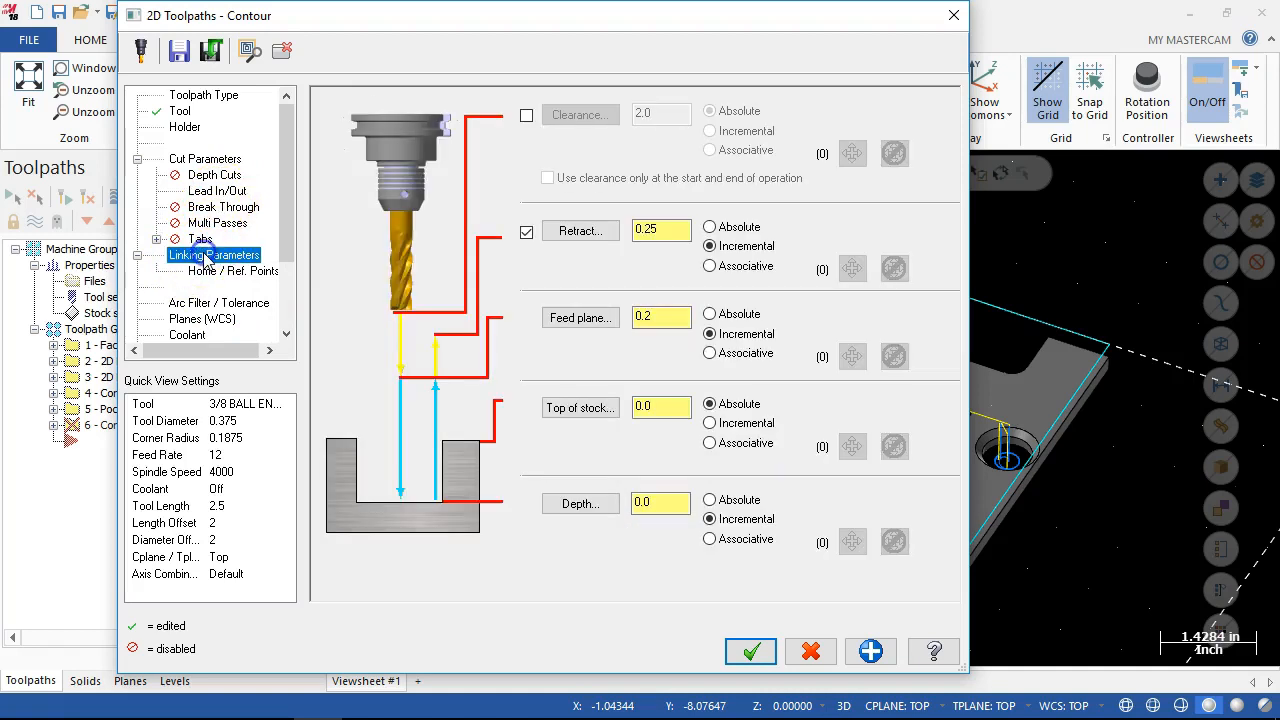
{"action": "left_click", "coordinate": [638, 503]}
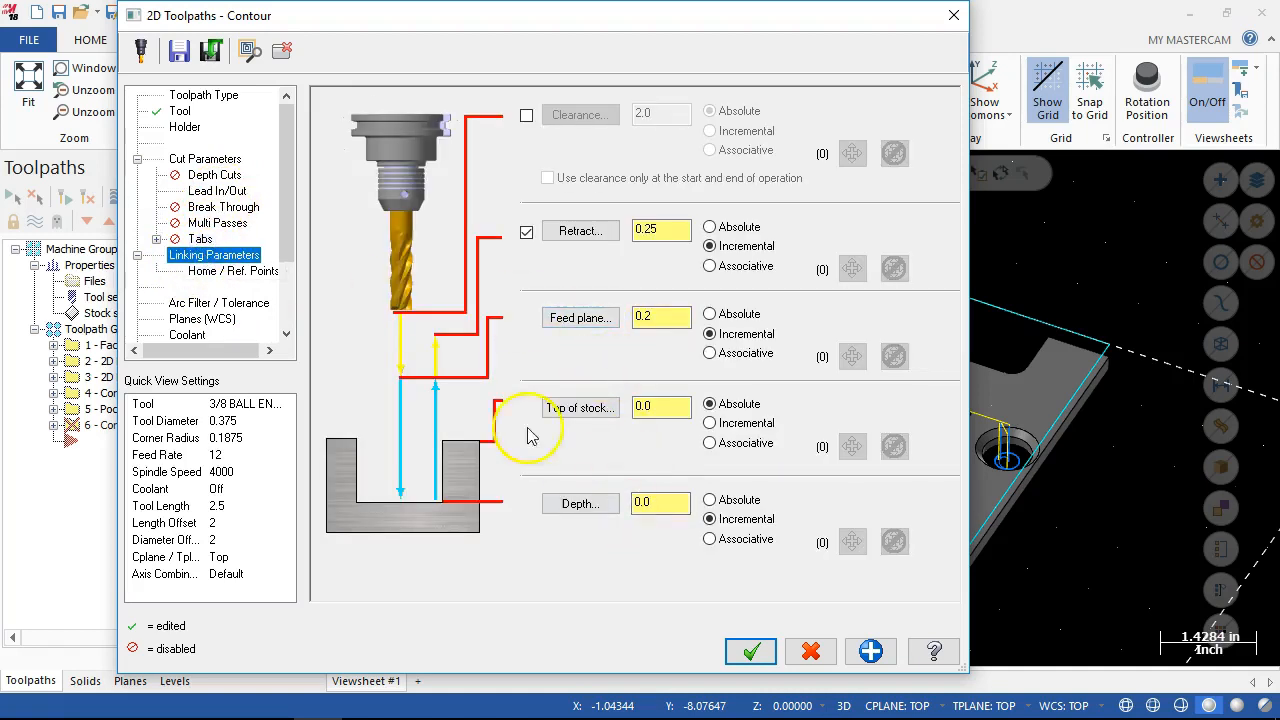
{"action": "left_click", "coordinate": [751, 651]}
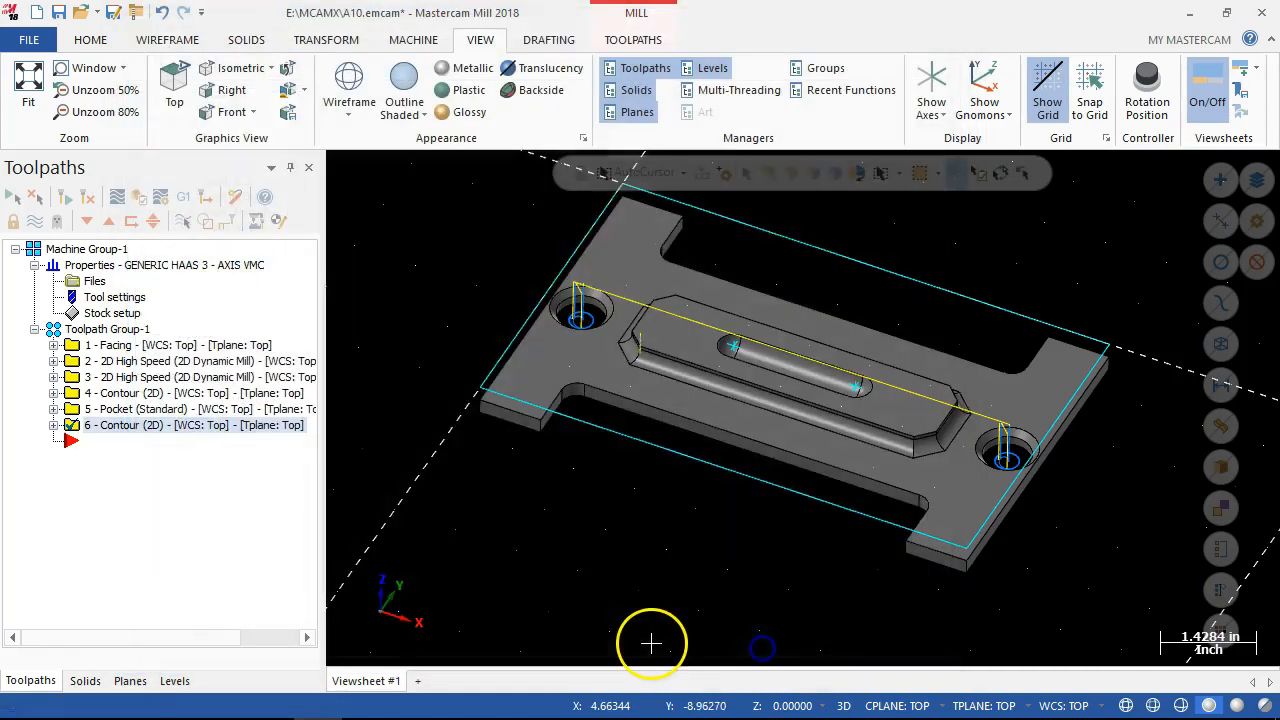
Inspect the new contour toolpath around the raised boss and change the side of its solid chain in the operation's geometry.
{"action": "mouse_move", "coordinate": [652, 608]}
{"action": "middle_mouse_down"}
{"action": "mouse_move", "coordinate": [652, 564]}
{"action": "mouse_move", "coordinate": [657, 583]}
{"action": "middle_mouse_up"}
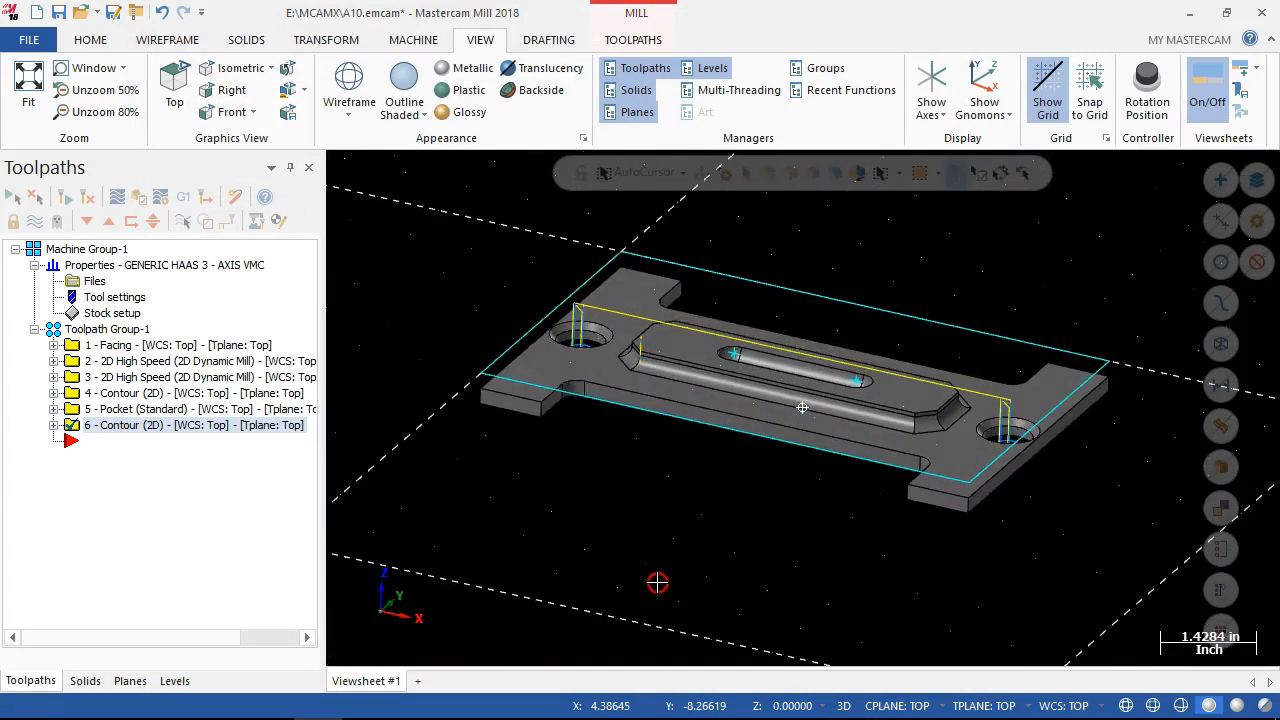
{"action": "scroll", "coordinate": [634, 504], "scroll_direction": "up", "scroll_amount": 1}
{"action": "scroll", "coordinate": [686, 309], "scroll_direction": "up", "scroll_amount": 4}
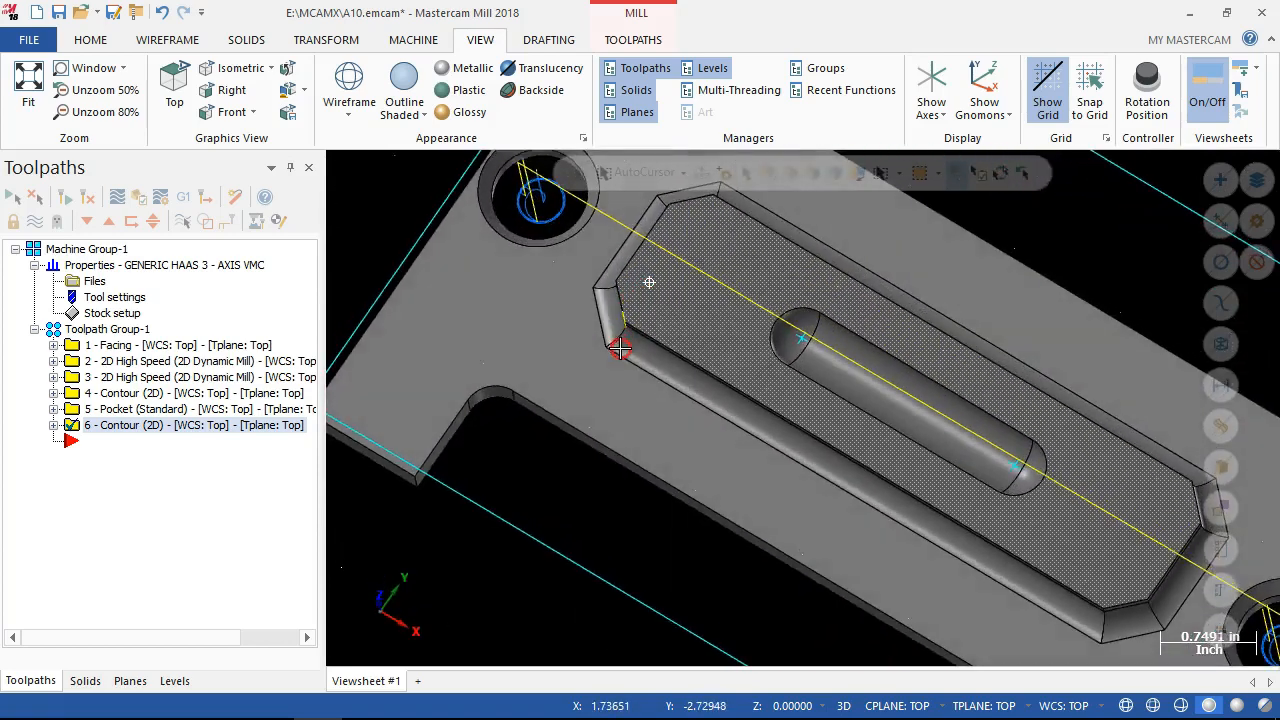
{"action": "middle_click_drag", "start_coordinate": [620, 347], "coordinate": [641, 275]}
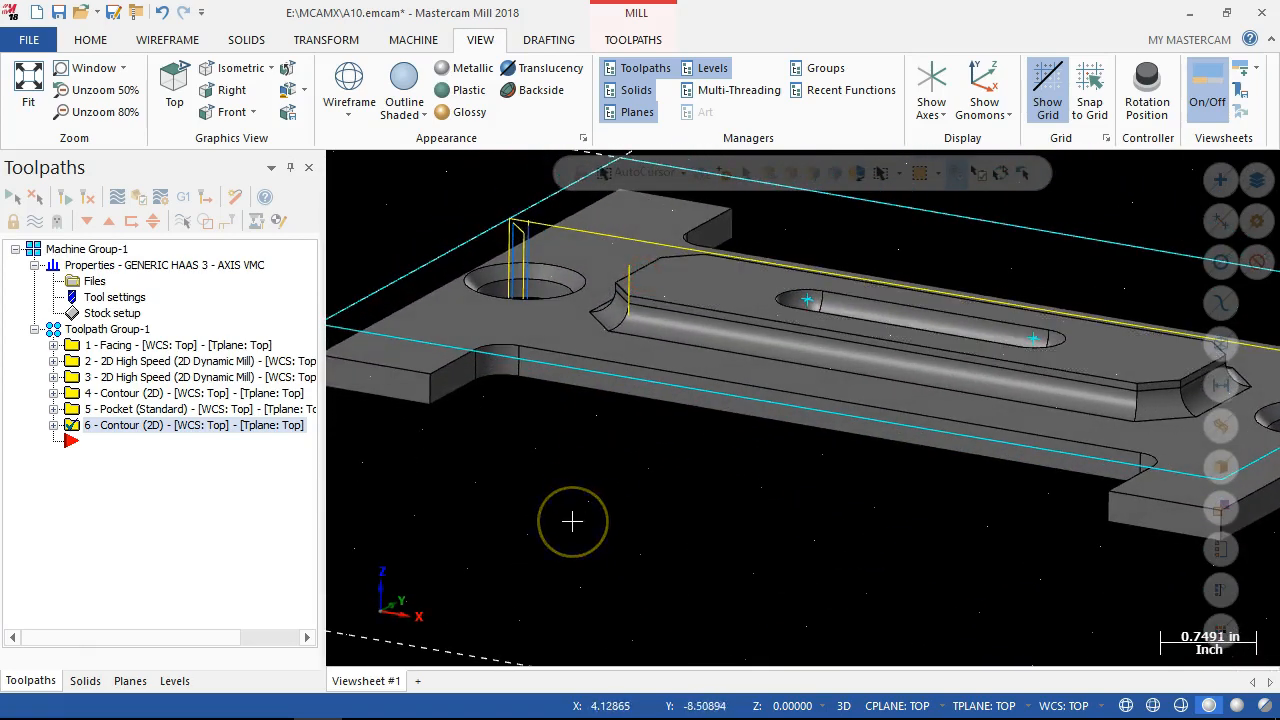
{"action": "scroll", "coordinate": [572, 521], "scroll_direction": "down", "scroll_amount": 5}
{"action": "middle_click_drag", "start_coordinate": [560, 526], "coordinate": [553, 554]}
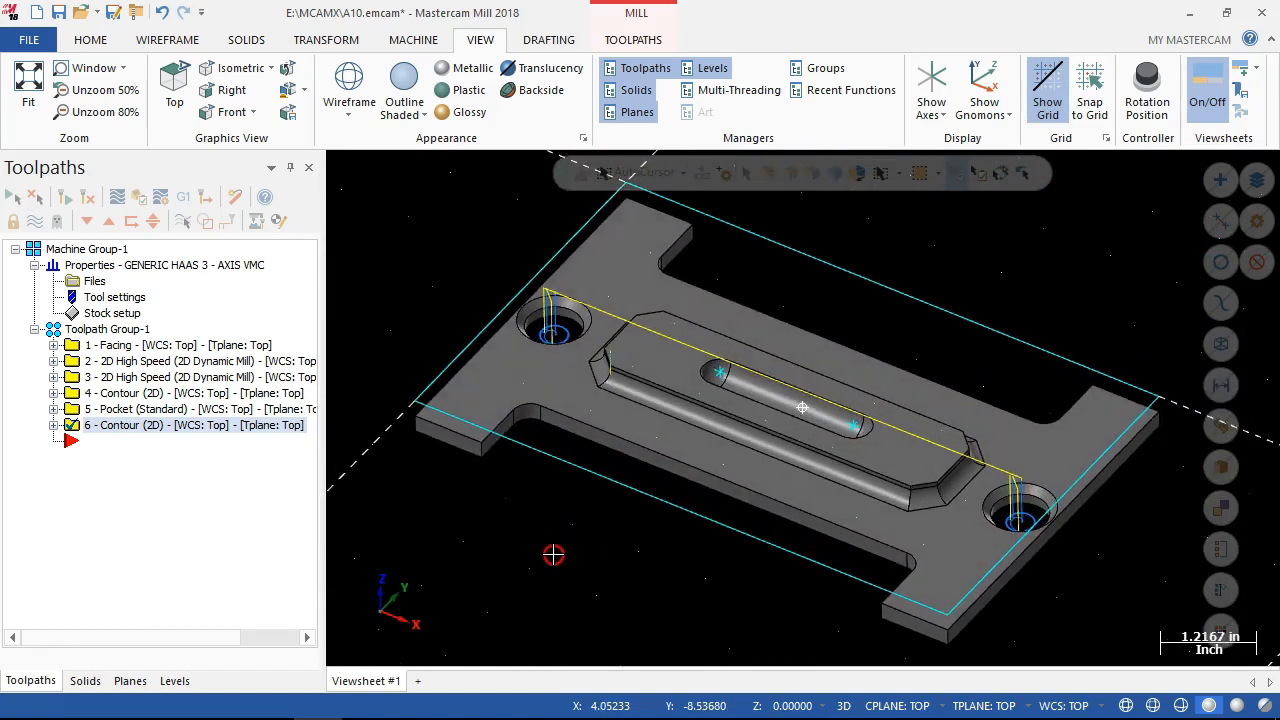
{"action": "left_click", "coordinate": [53, 425]}
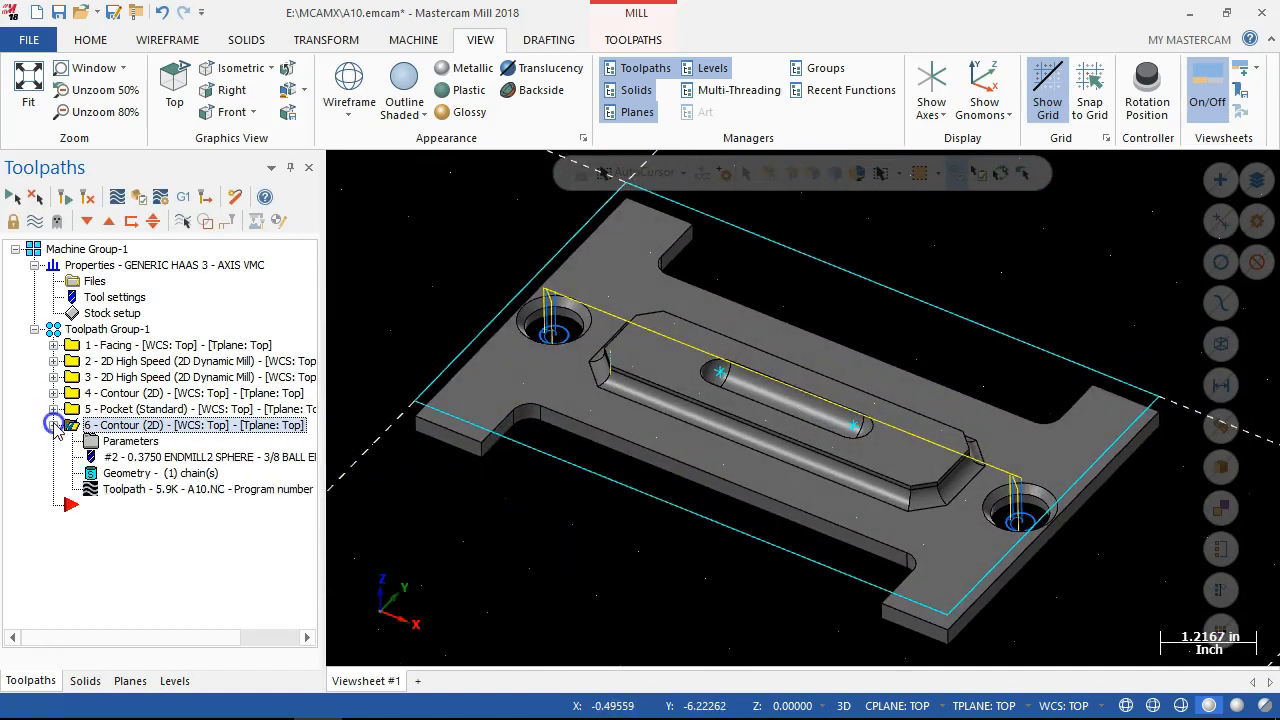
{"action": "left_click", "coordinate": [120, 475]}
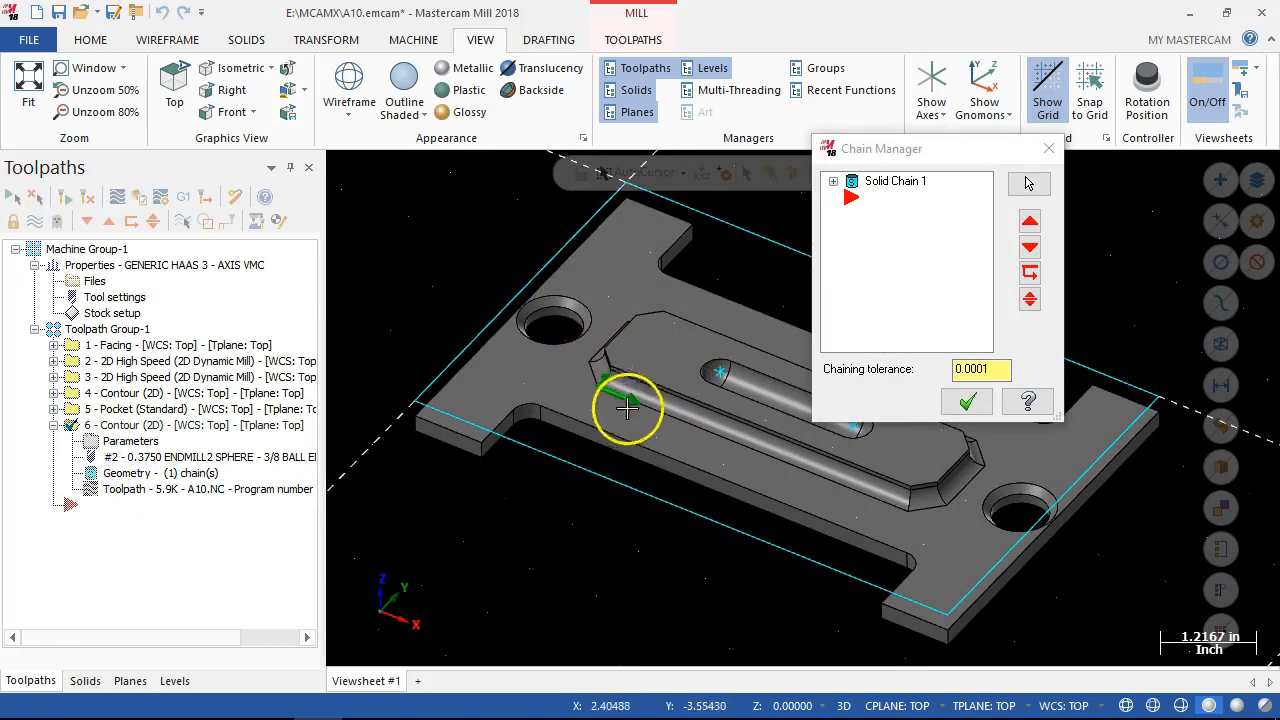
{"action": "right_click", "coordinate": [882, 186]}
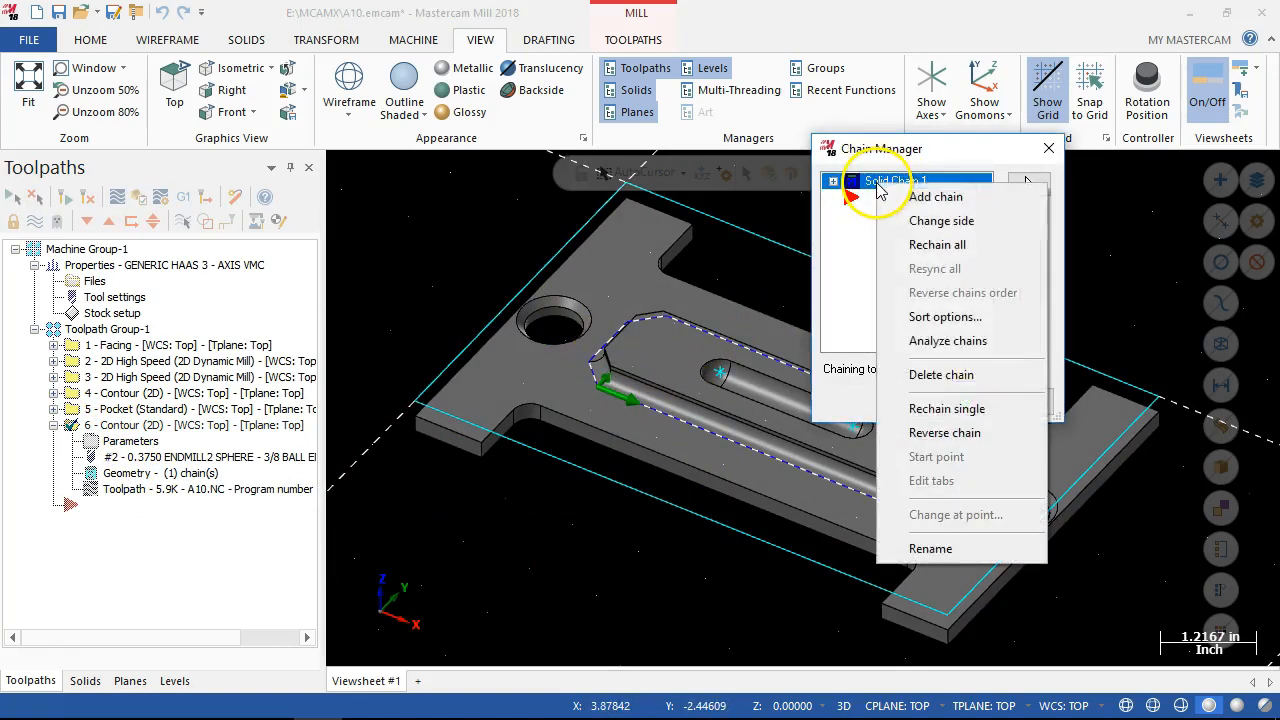
{"action": "left_click", "coordinate": [925, 221]}
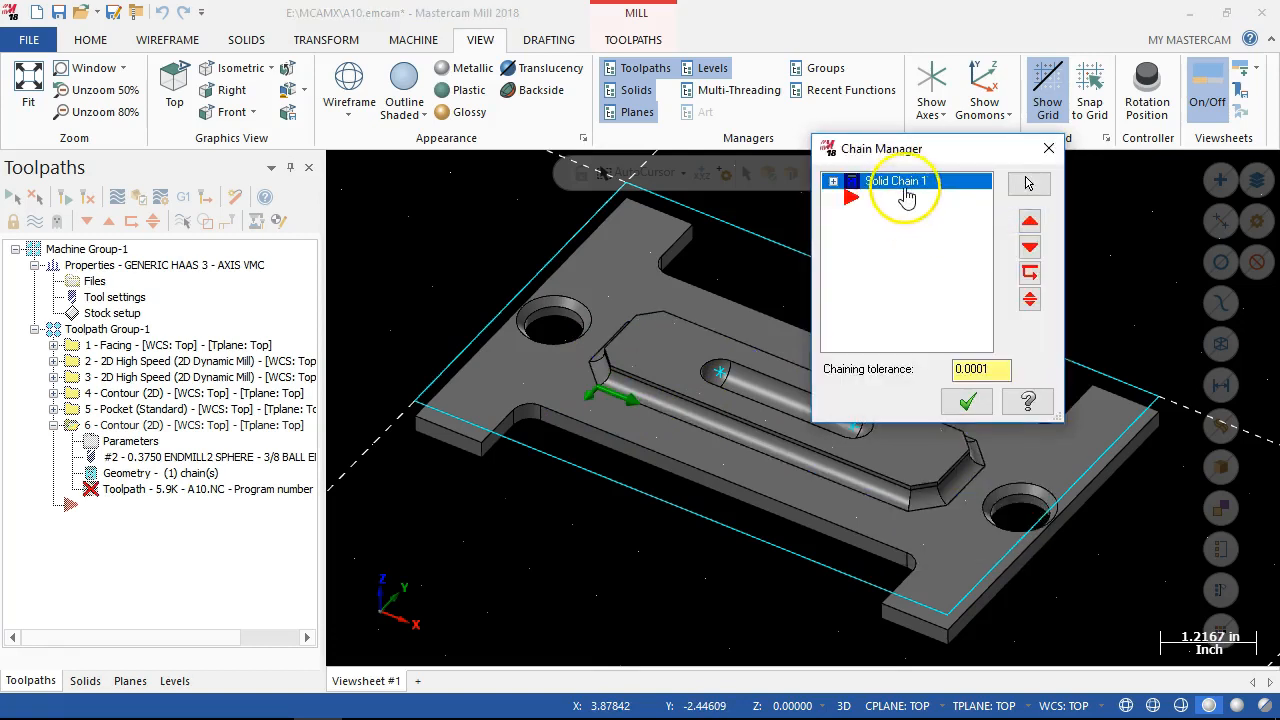
Reverse the direction of the contour's solid chain, accept the chain changes and regenerate the toolpath.
{"action": "right_click", "coordinate": [904, 183]}
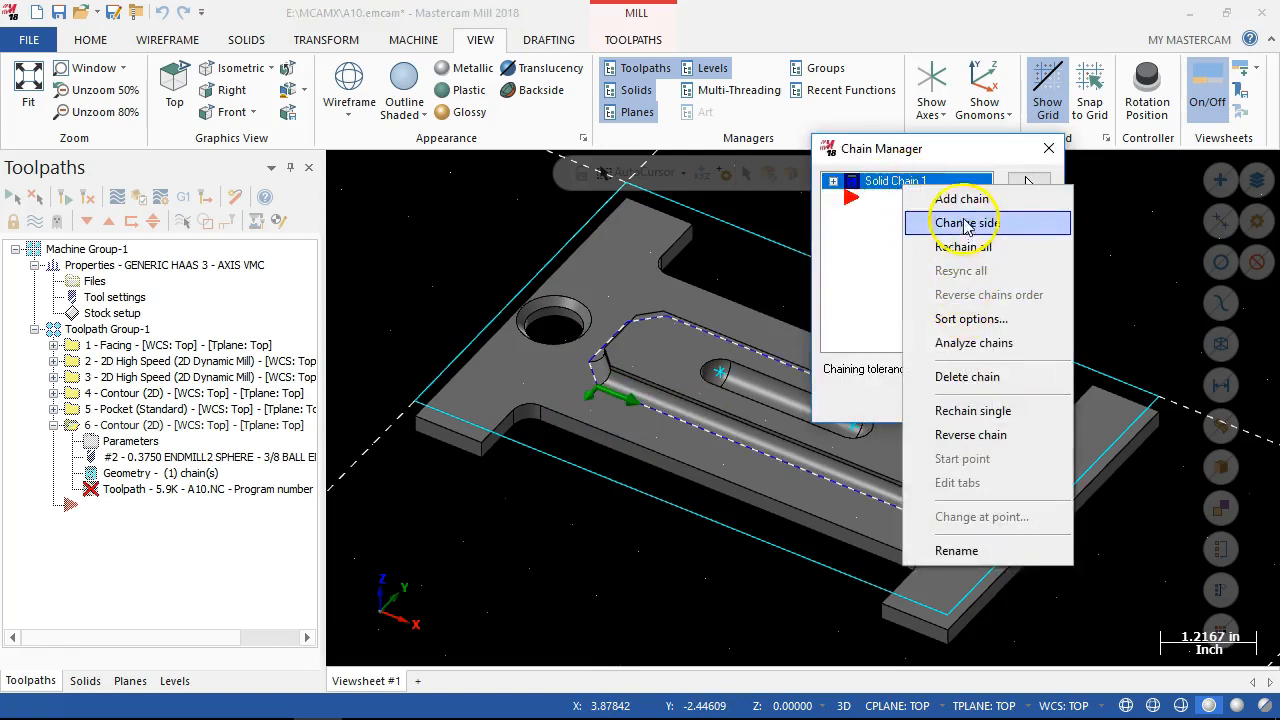
{"action": "left_click", "coordinate": [970, 434]}
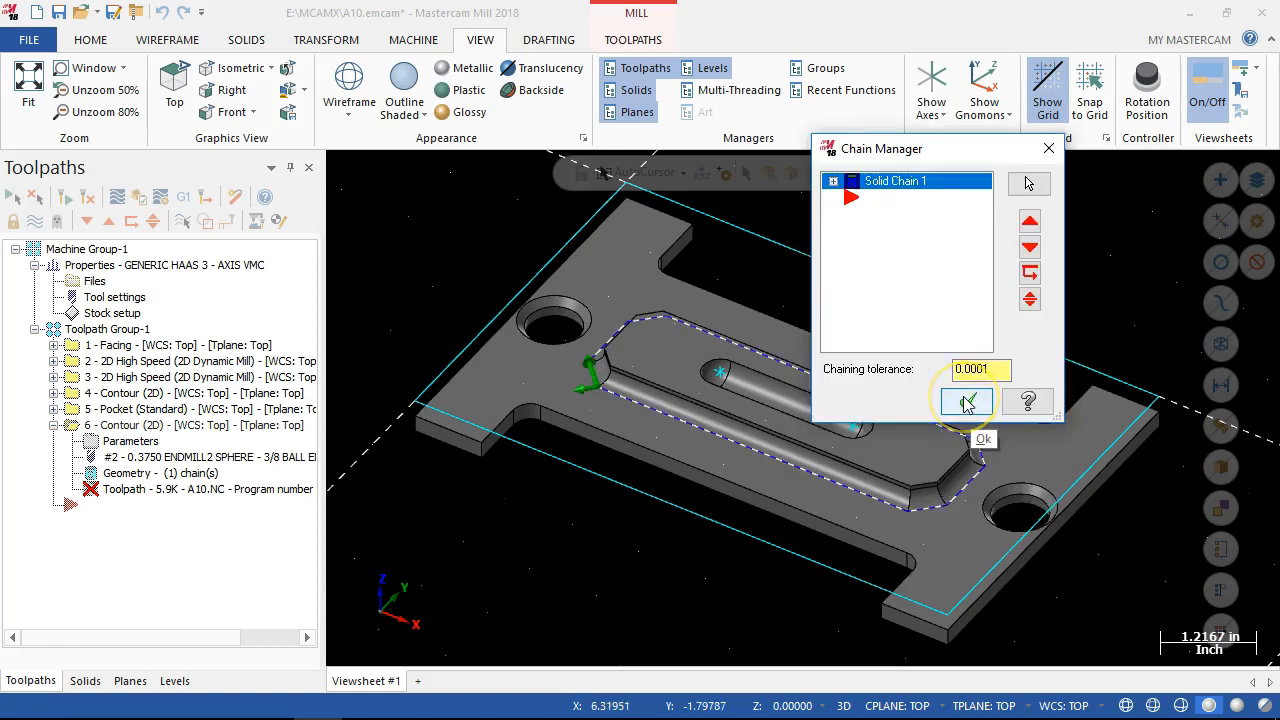
{"action": "right_click", "coordinate": [880, 184]}
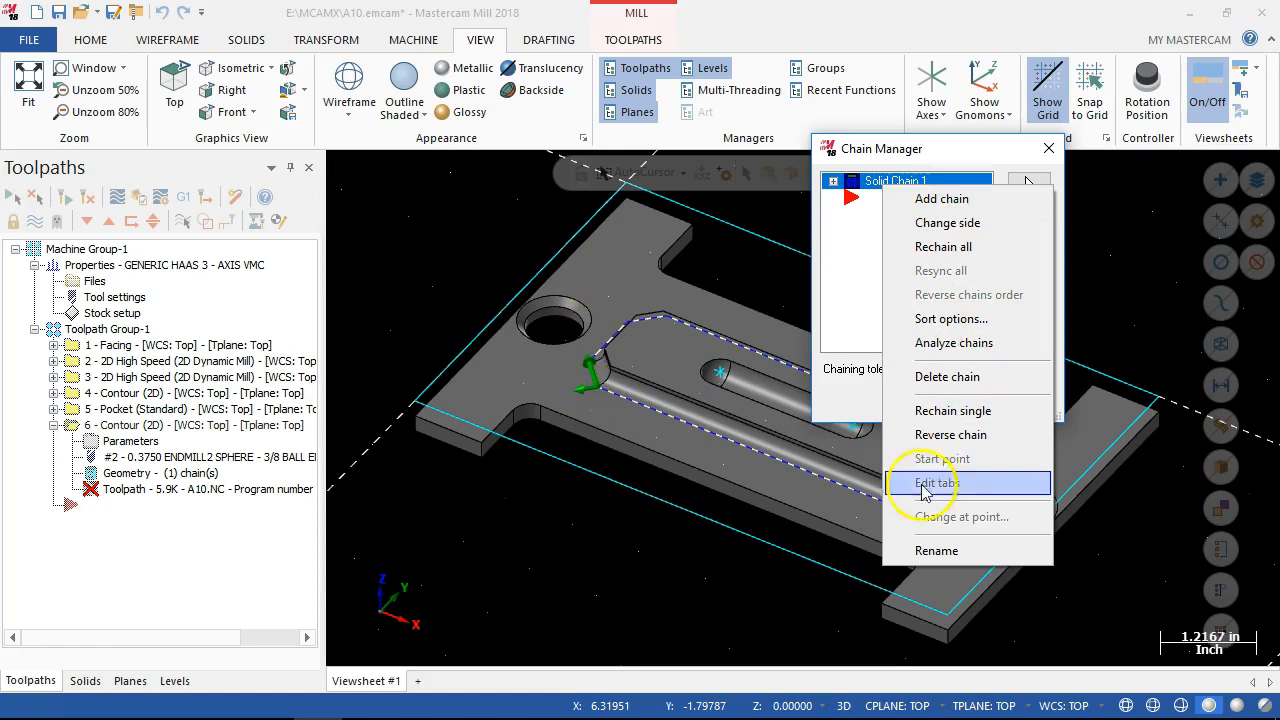
{"action": "left_click", "coordinate": [996, 152]}
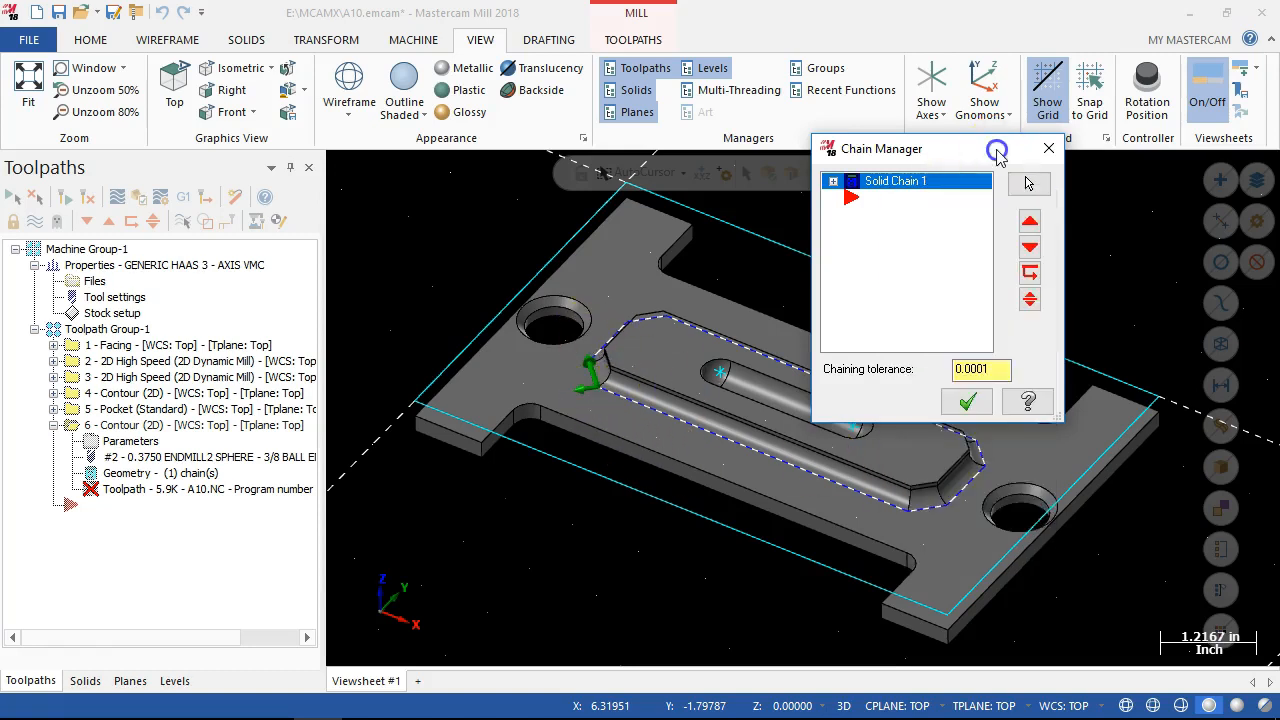
{"action": "left_click", "coordinate": [967, 404]}
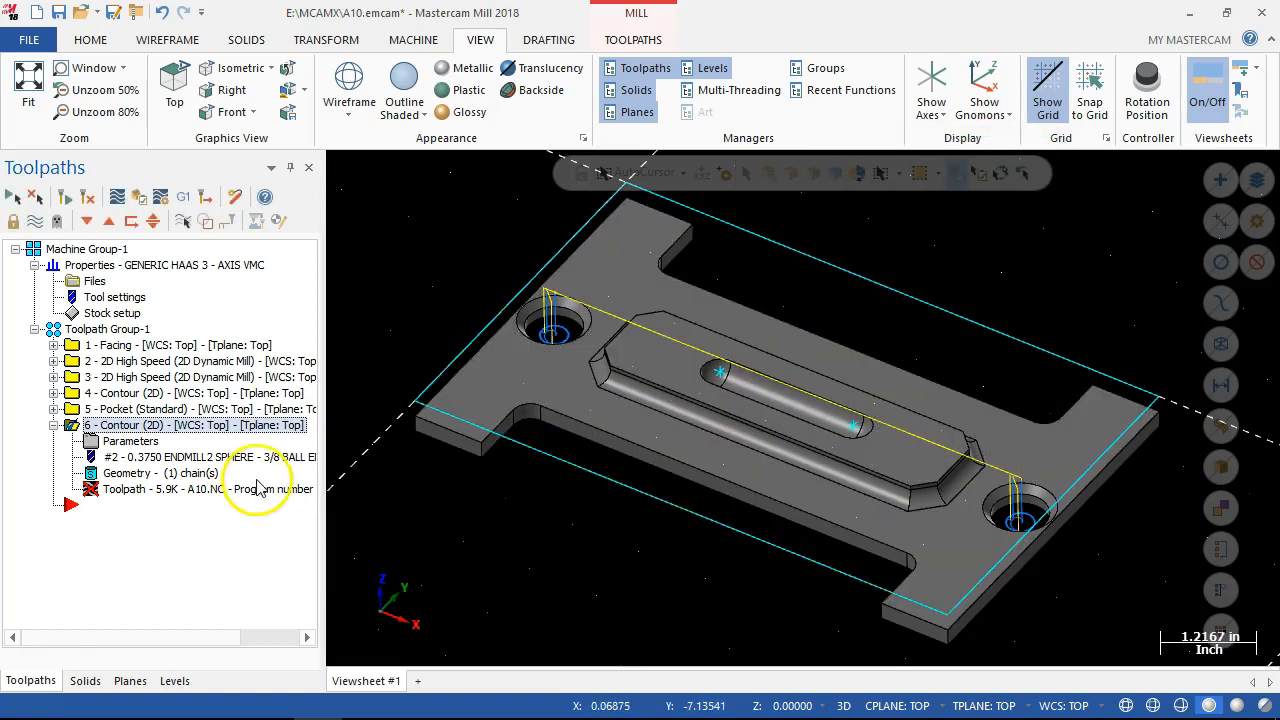
{"action": "left_click", "coordinate": [87, 199]}
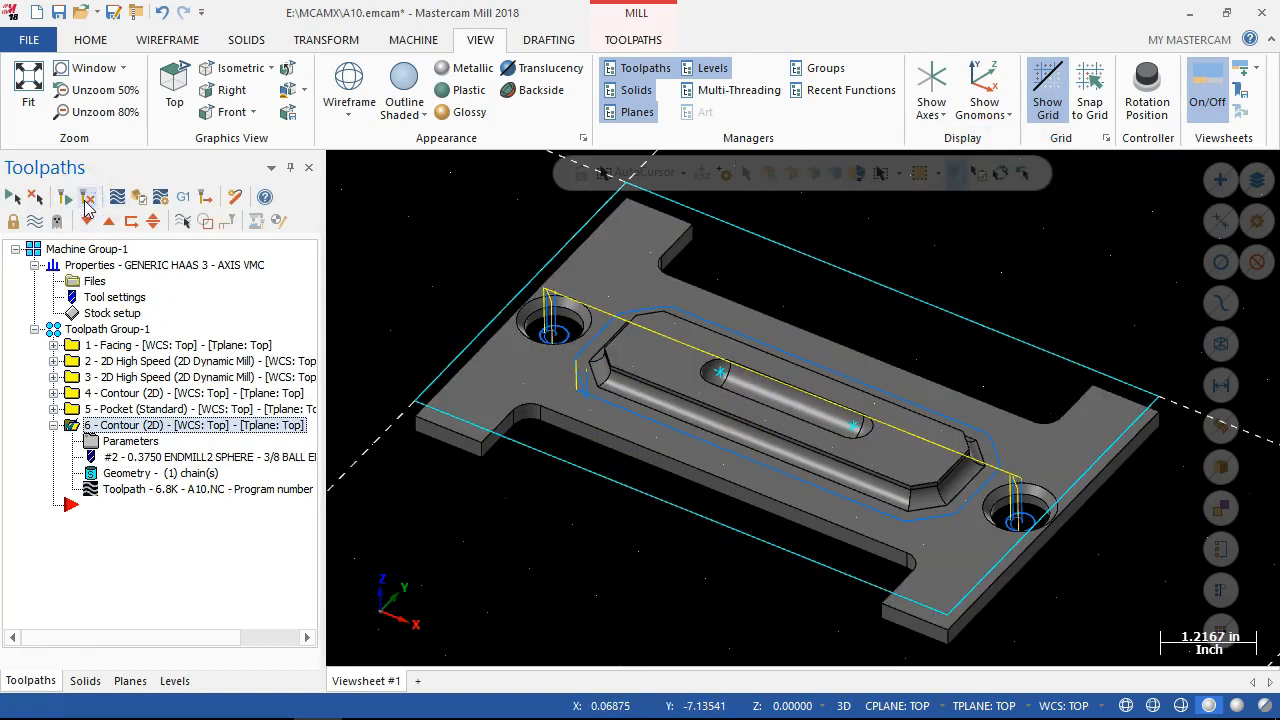
{"action": "left_click", "coordinate": [409, 491]}
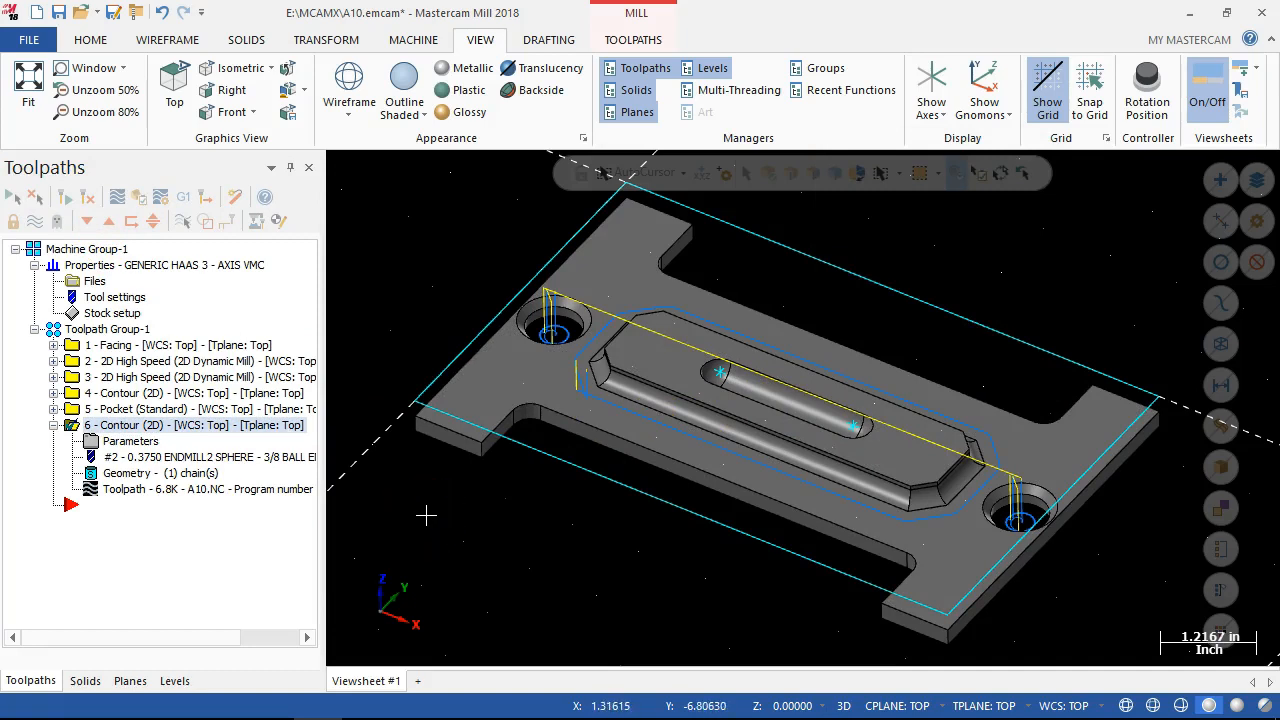
Delete the existing solid chain from the geometry of contour operation 6.
{"action": "middle_click_drag", "start_coordinate": [646, 526], "coordinate": [627, 549]}
{"action": "left_click", "coordinate": [185, 474]}
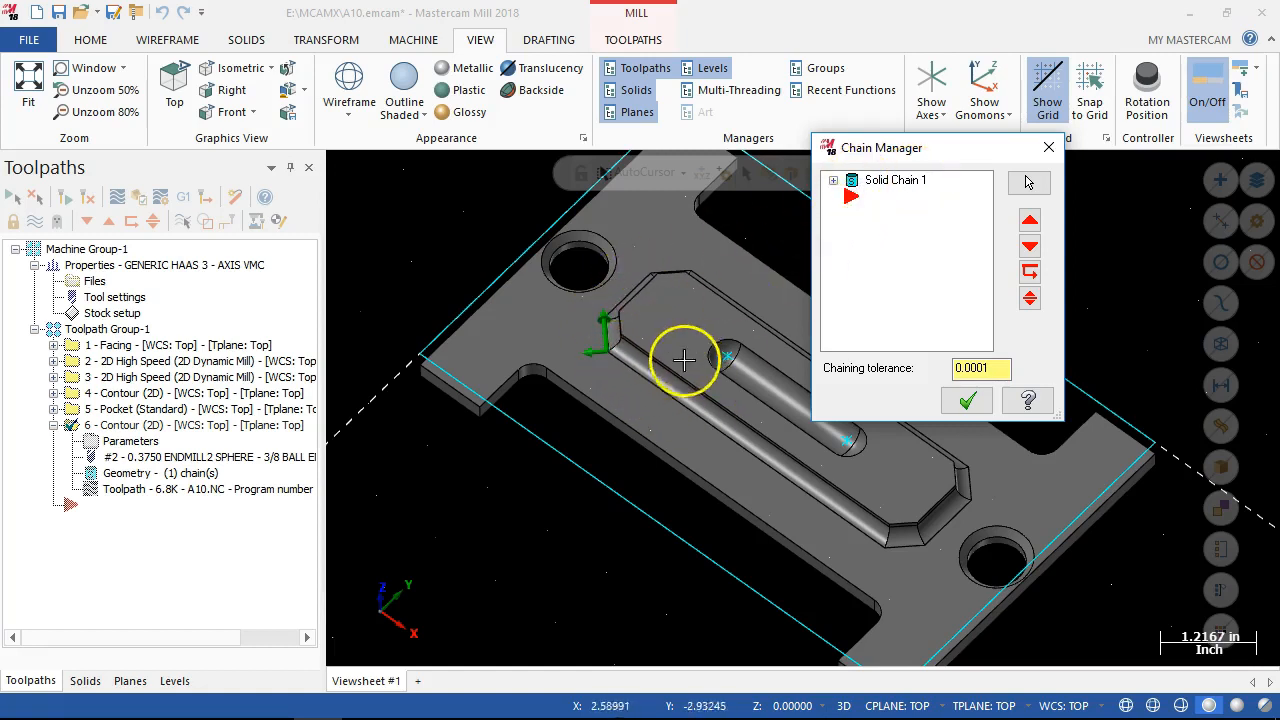
{"action": "left_click", "coordinate": [878, 180]}
{"action": "right_click", "coordinate": [878, 180]}
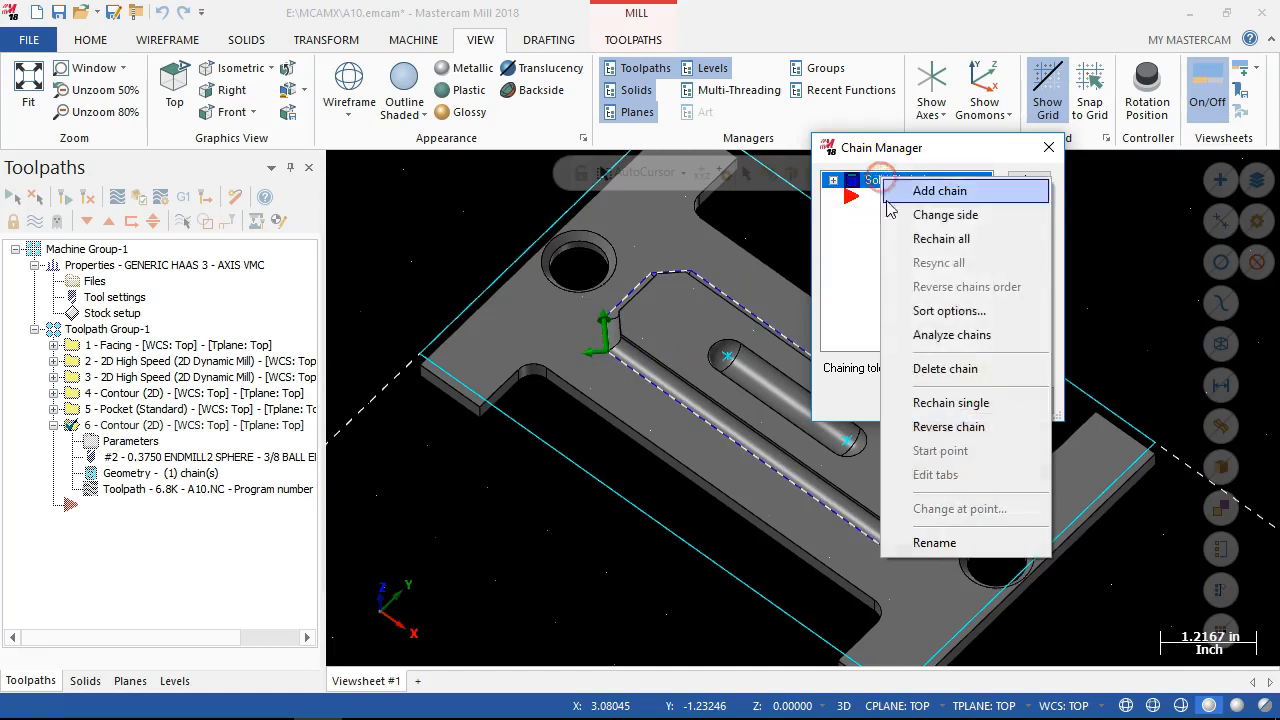
{"action": "left_click", "coordinate": [944, 369]}
Add a solid chain around the raised boss's top face outline to contour operation 6 and accept the geometry.
{"action": "right_click", "coordinate": [880, 287]}
{"action": "left_click", "coordinate": [912, 281]}
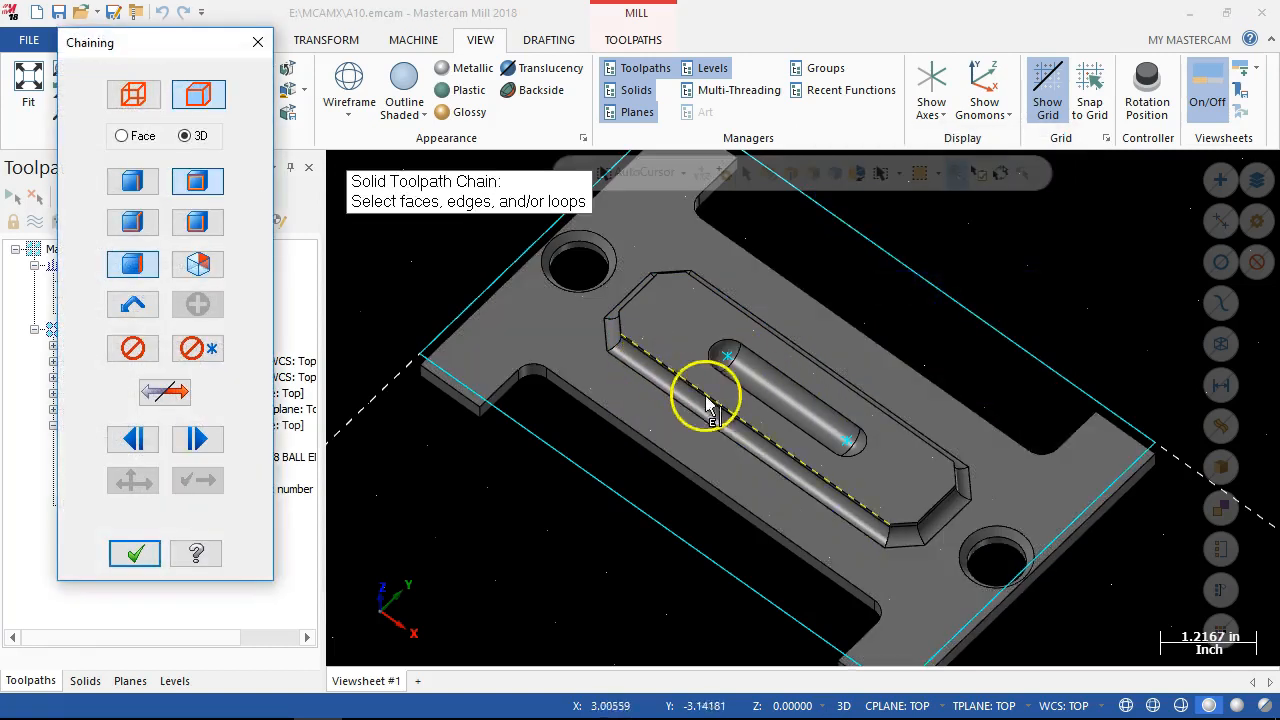
{"action": "left_click", "coordinate": [871, 511]}
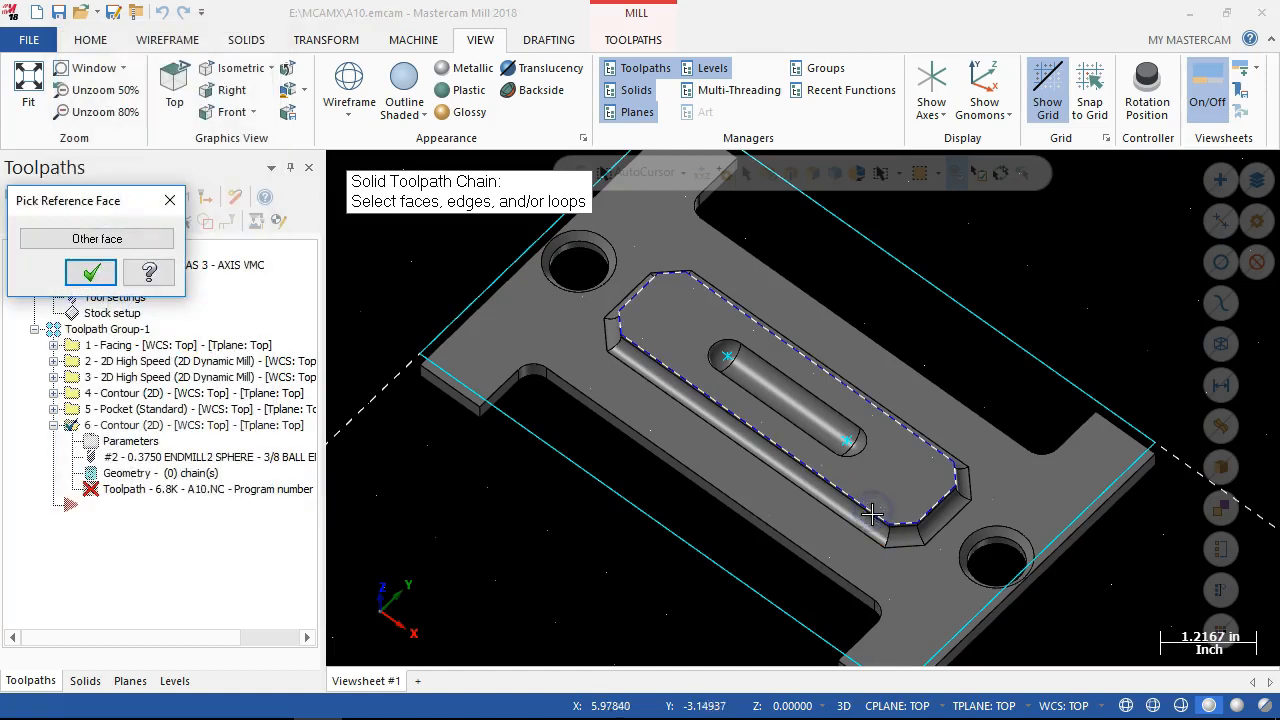
{"action": "left_click", "coordinate": [91, 272]}
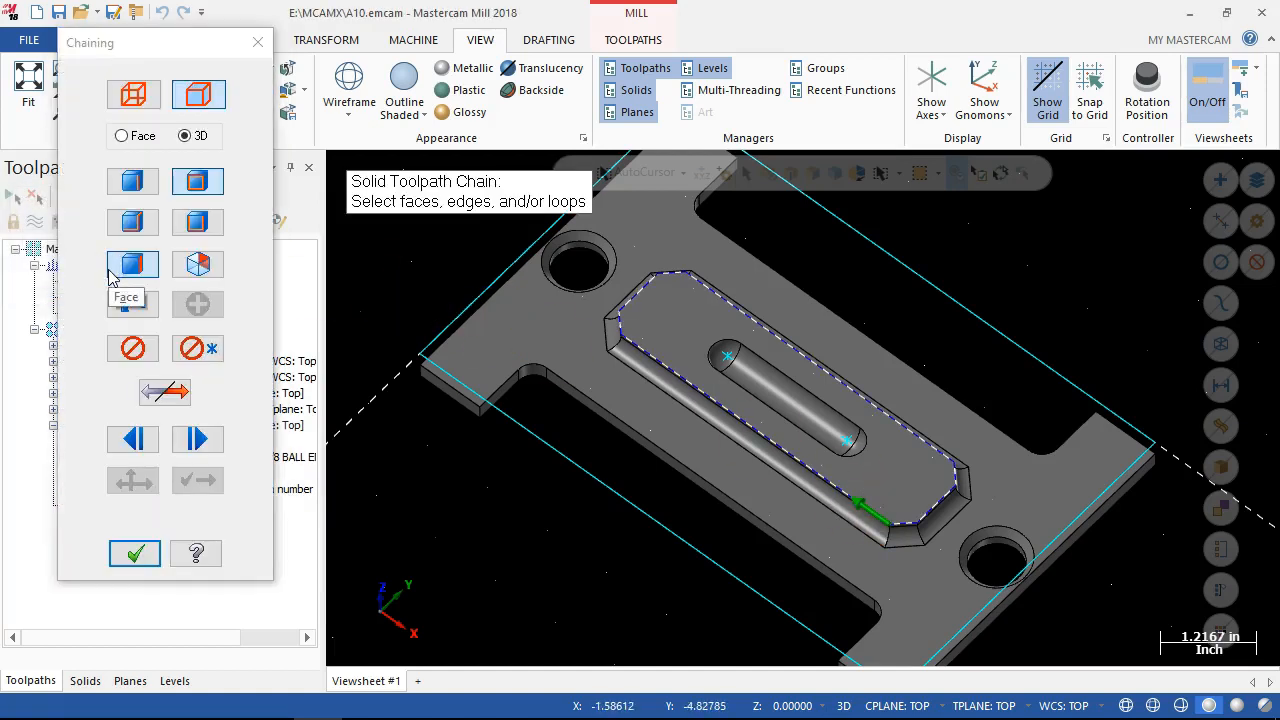
{"action": "left_click", "coordinate": [138, 553]}
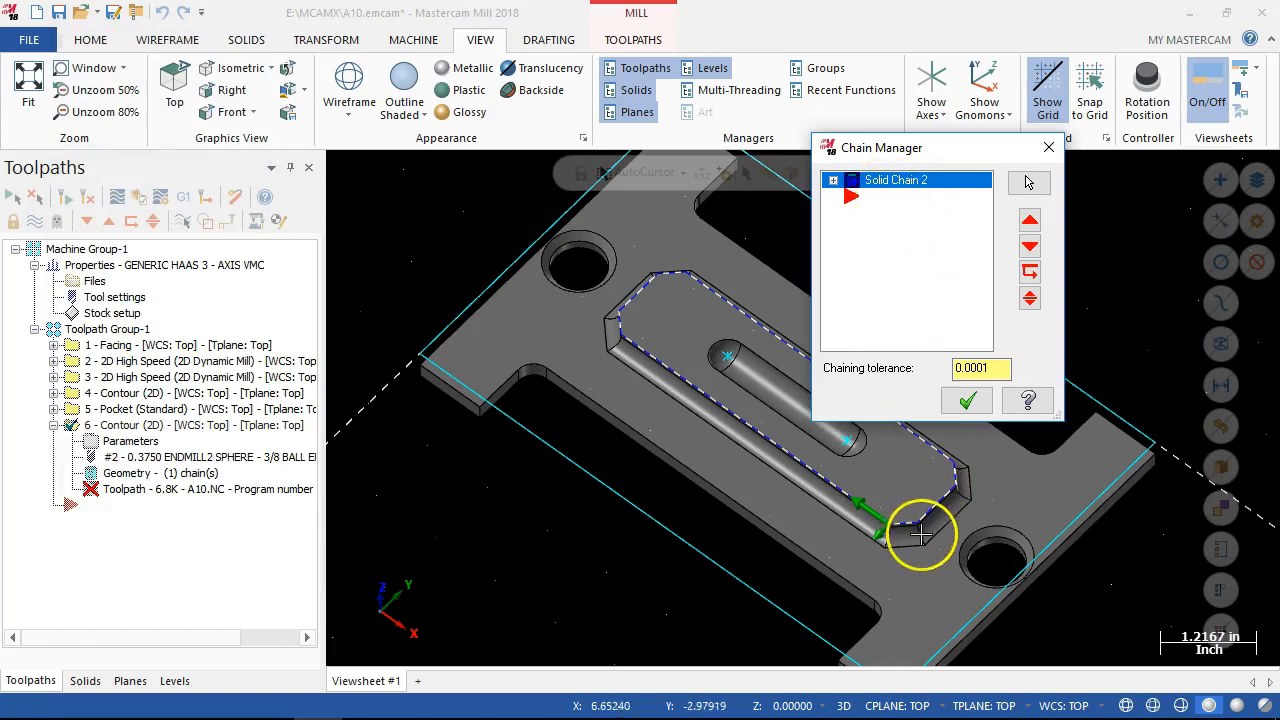
{"action": "left_click", "coordinate": [969, 404]}
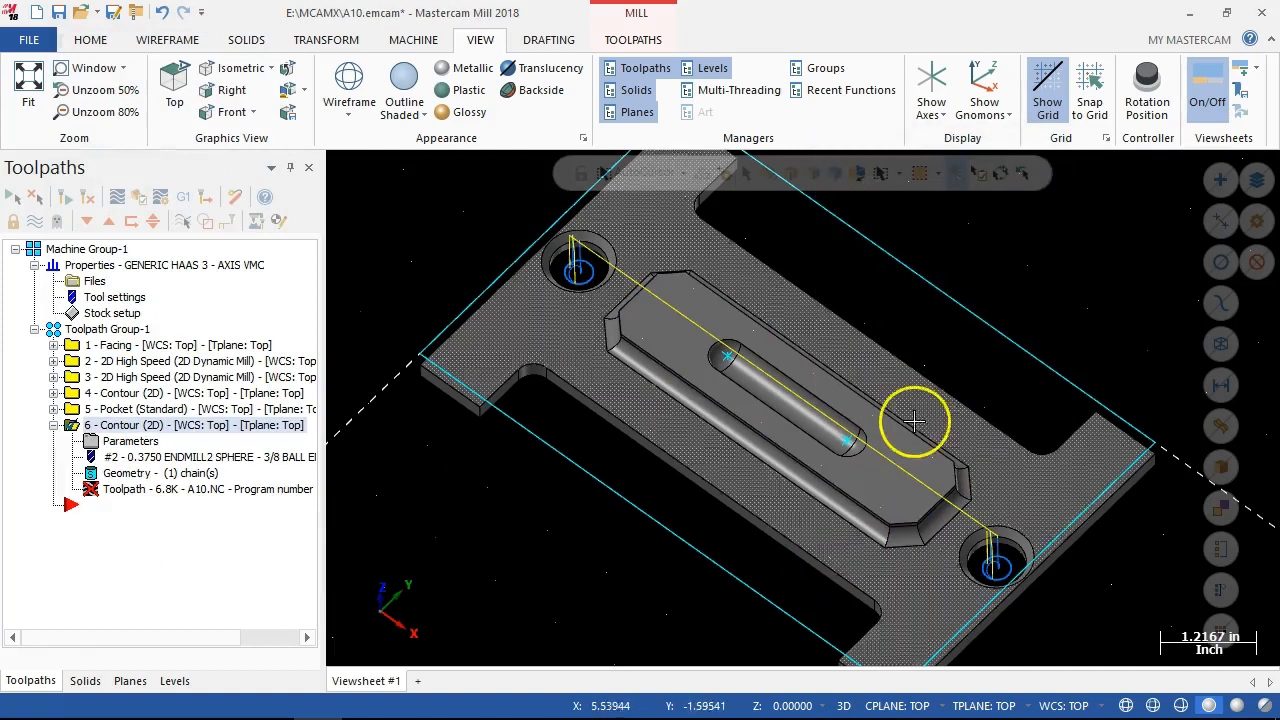
Set contour operation 6's linking depth to incremental -0.25 by picking a point on the model, and regenerate the toolpath.
{"action": "middle_click_drag", "start_coordinate": [600, 581], "coordinate": [626, 543]}
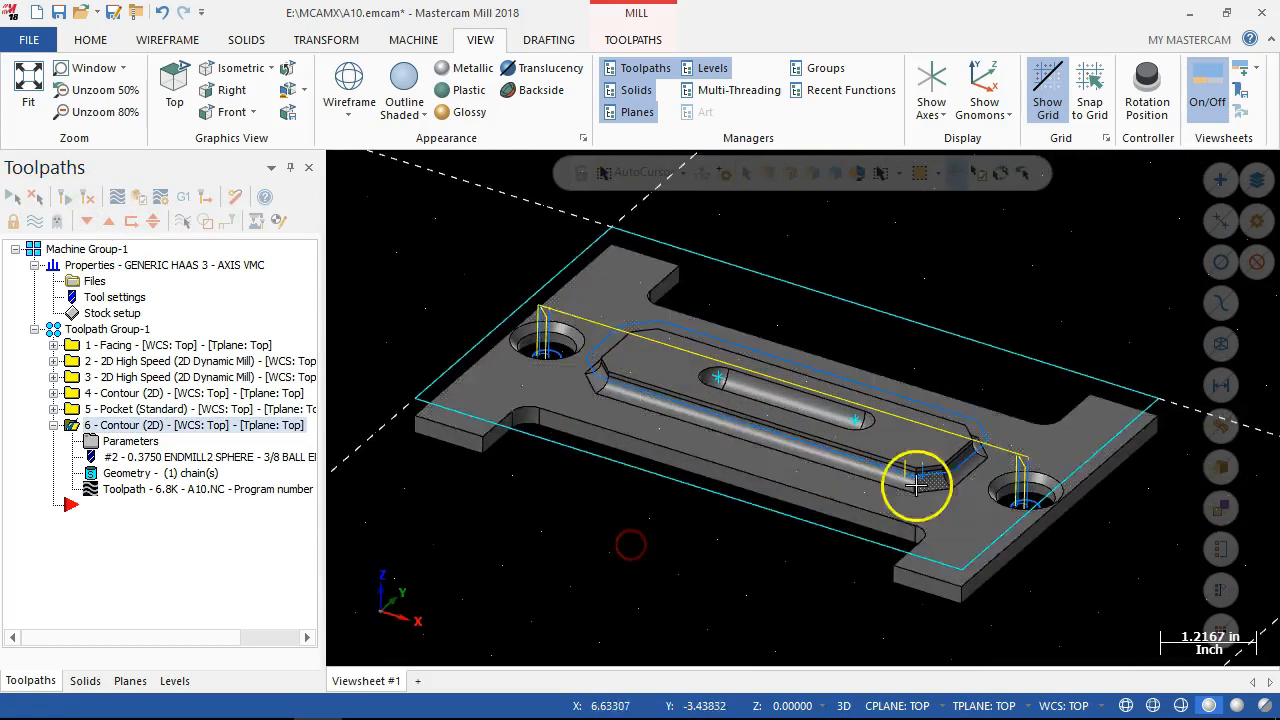
{"action": "scroll", "coordinate": [920, 490], "scroll_direction": "up", "scroll_amount": 4}
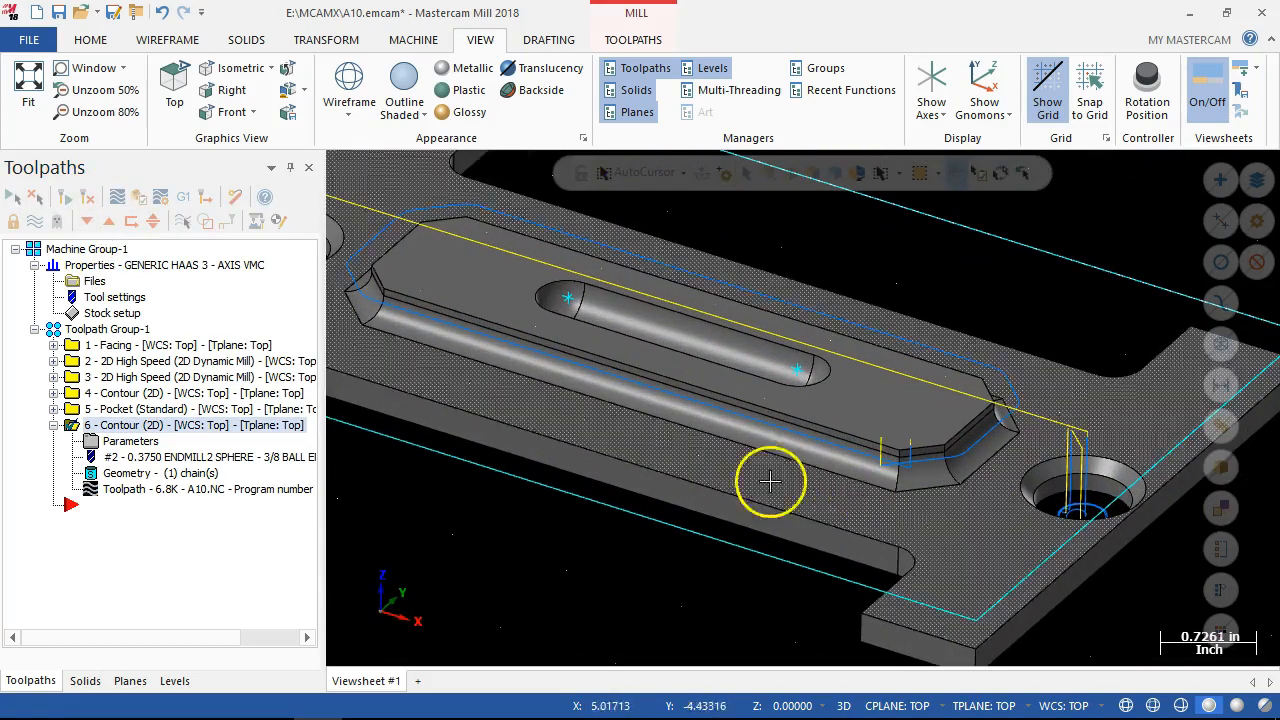
{"action": "left_click", "coordinate": [130, 441]}
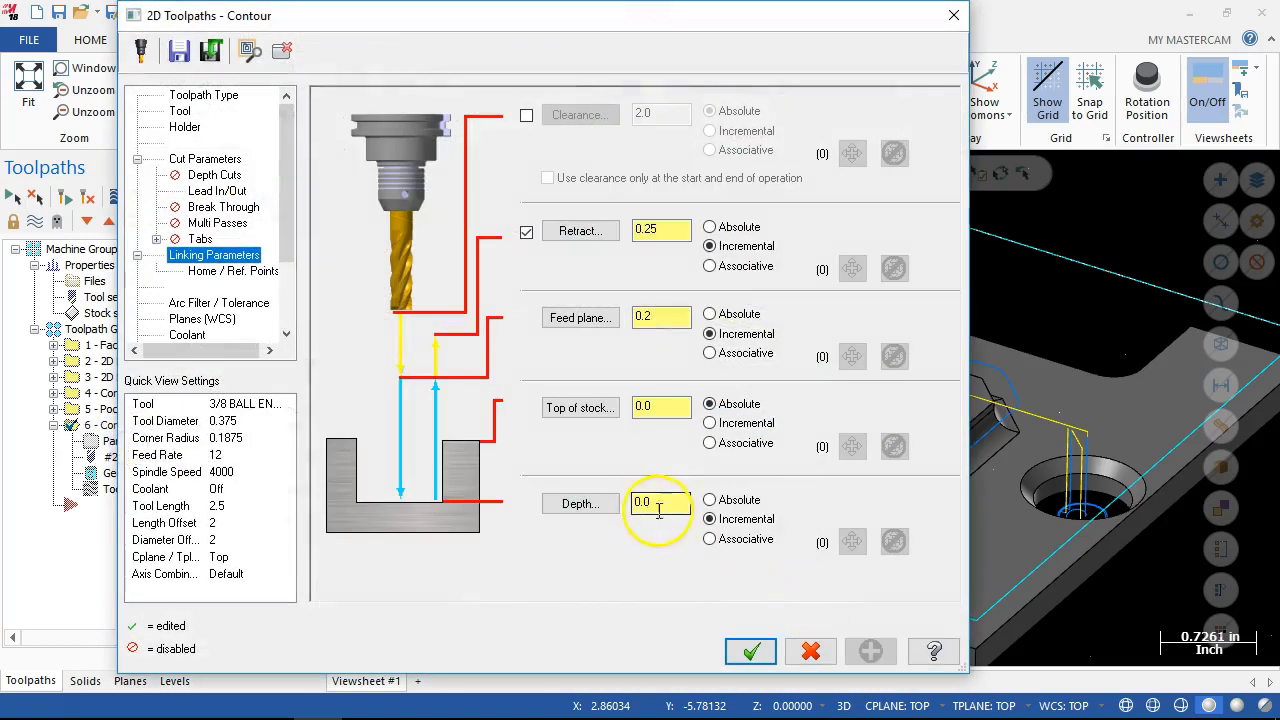
{"action": "left_click", "coordinate": [575, 503]}
{"action": "left_click", "coordinate": [897, 498]}
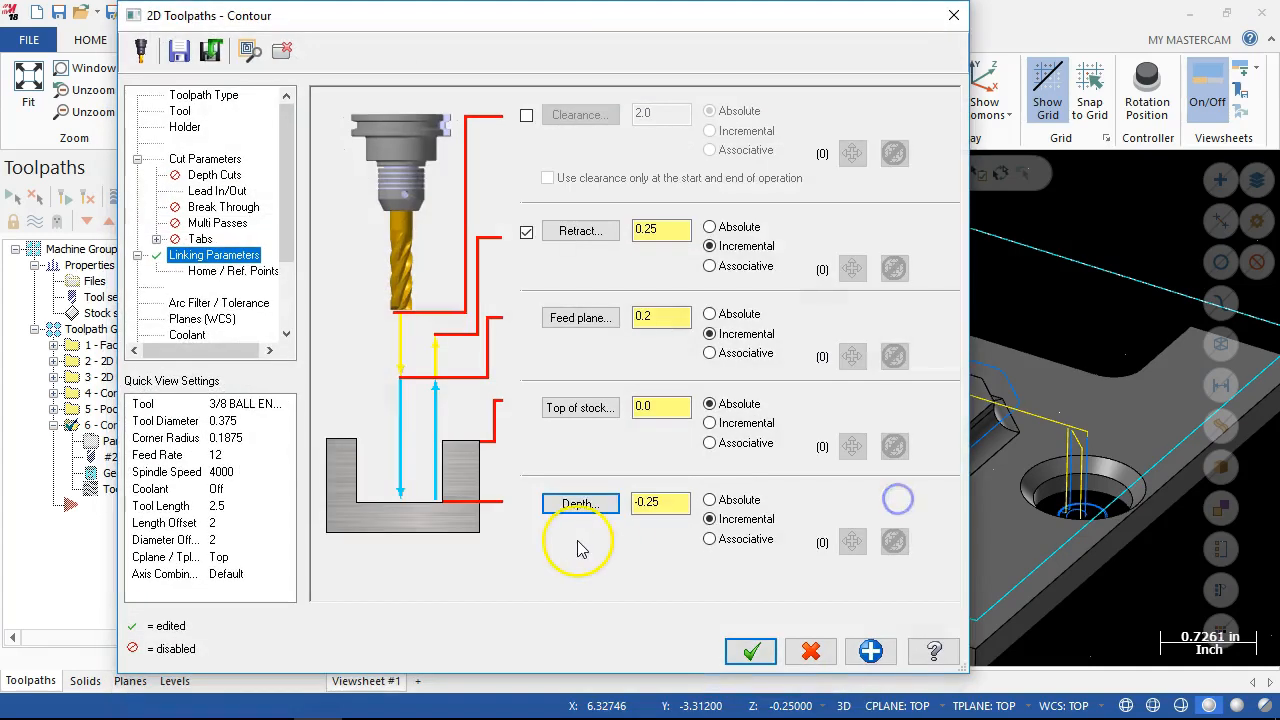
{"action": "left_click", "coordinate": [747, 650]}
{"action": "scroll", "coordinate": [729, 642], "scroll_direction": "down", "scroll_amount": 2}
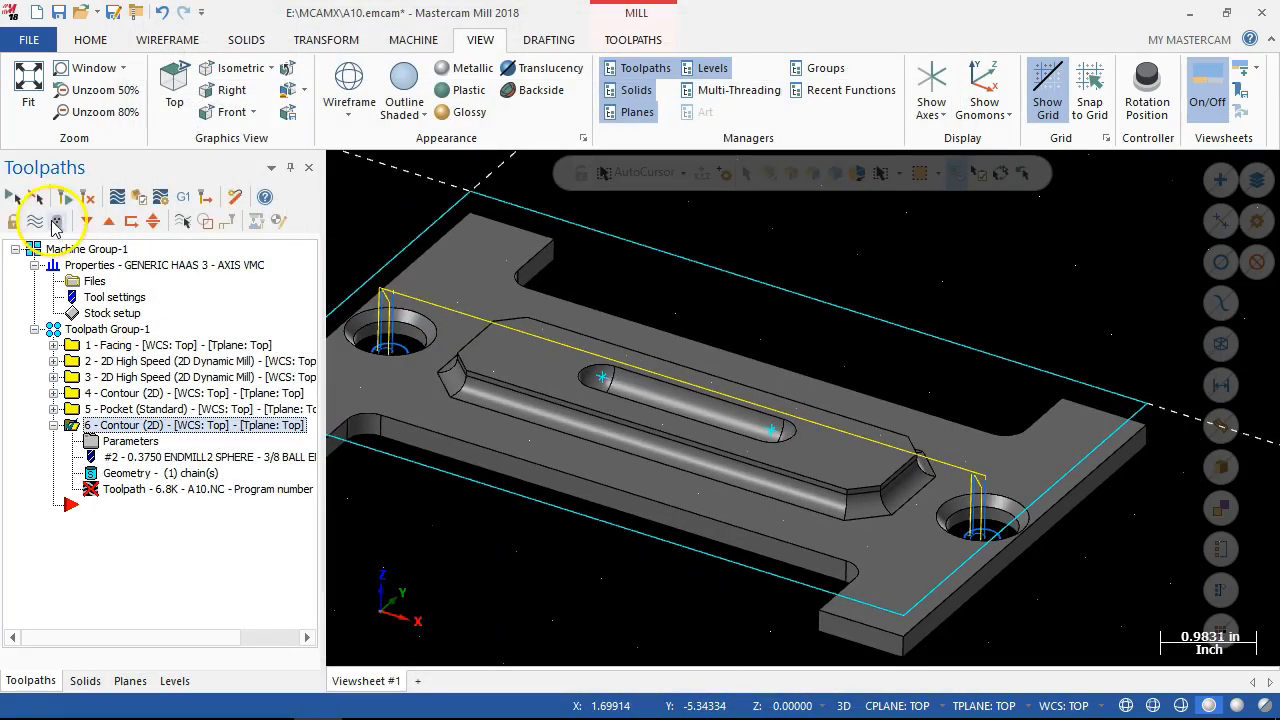
{"action": "left_click", "coordinate": [84, 198]}
Examine the regenerated contour toolpath along the base of the boss, especially at its angled corners.
{"action": "mouse_move", "coordinate": [457, 591]}
{"action": "middle_mouse_down"}
{"action": "mouse_move", "coordinate": [514, 591]}
{"action": "mouse_move", "coordinate": [473, 605]}
{"action": "middle_mouse_up"}
{"action": "scroll", "coordinate": [577, 615], "scroll_direction": "up", "scroll_amount": 2}
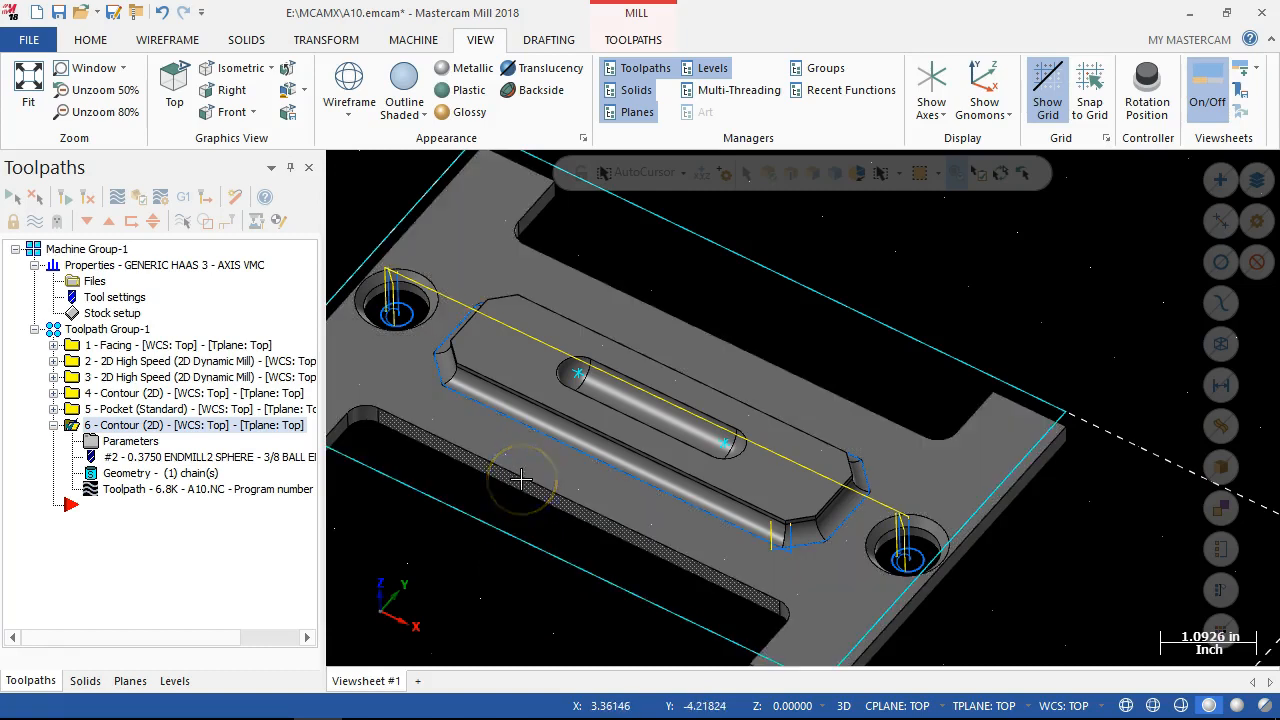
{"action": "scroll", "coordinate": [457, 414], "scroll_direction": "up", "scroll_amount": 4}
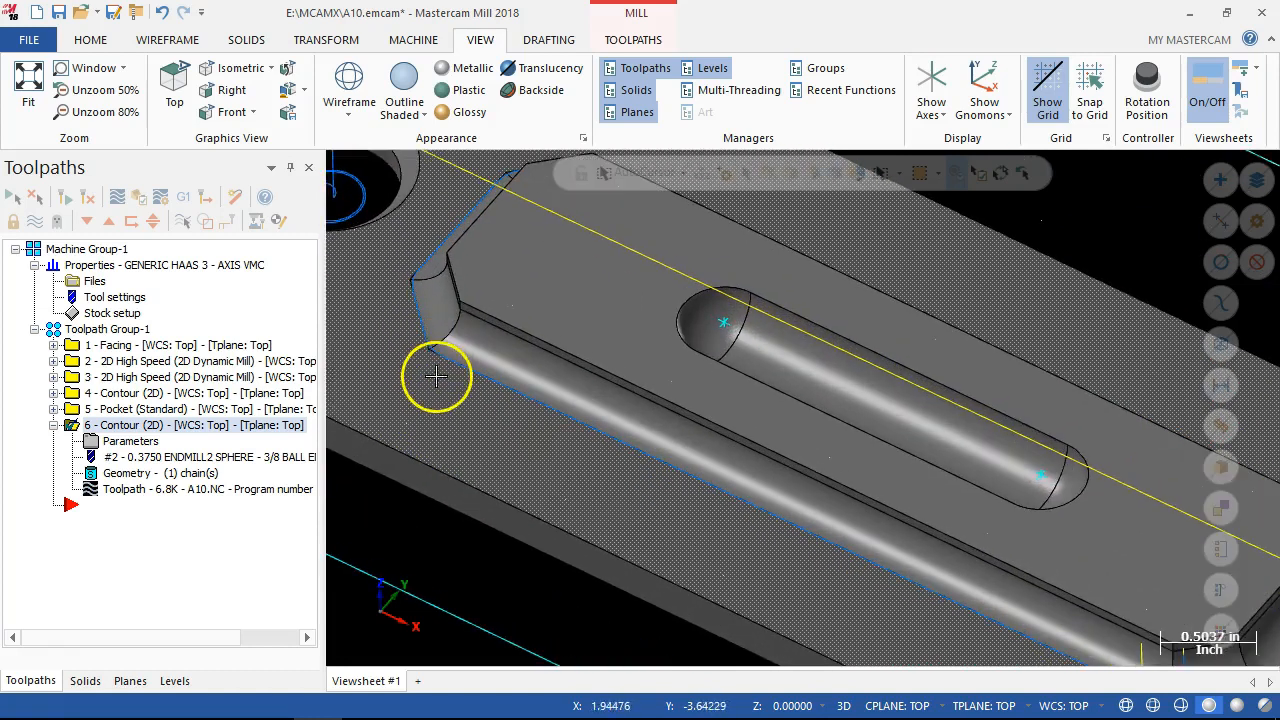
{"action": "scroll", "coordinate": [436, 376], "scroll_direction": "up", "scroll_amount": 2}
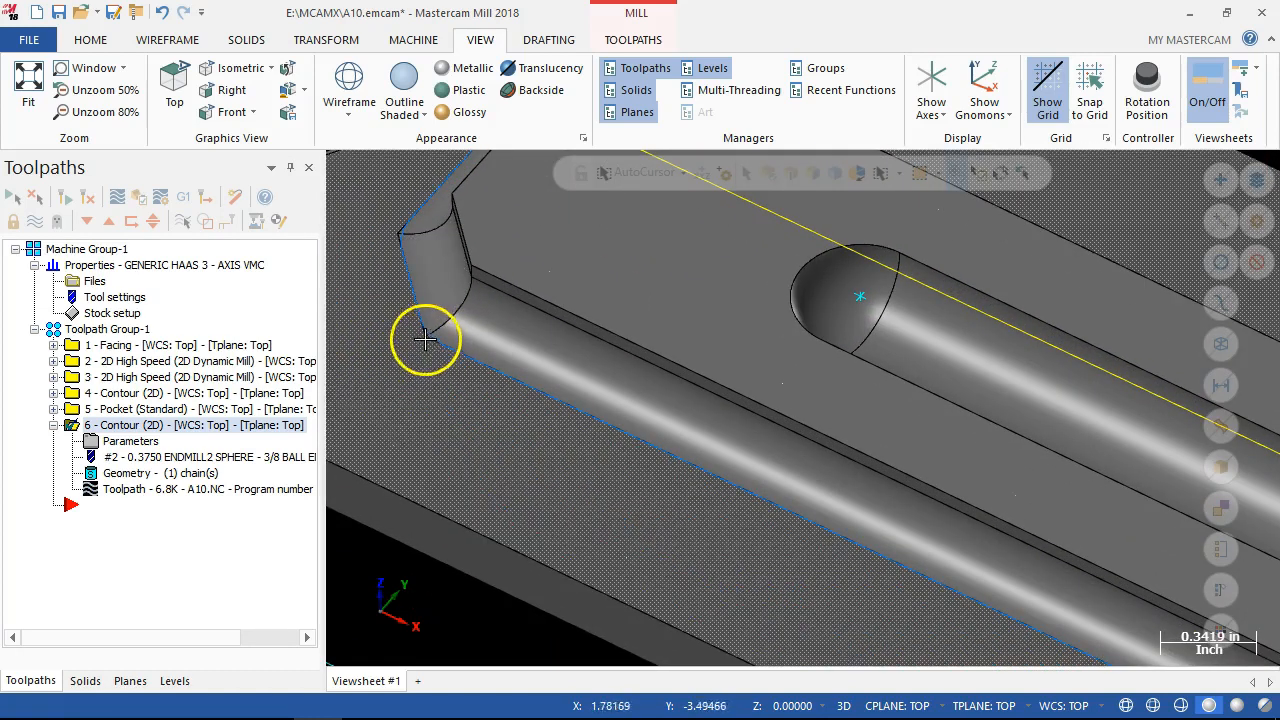
{"action": "scroll", "coordinate": [437, 355], "scroll_direction": "down", "scroll_amount": 2}
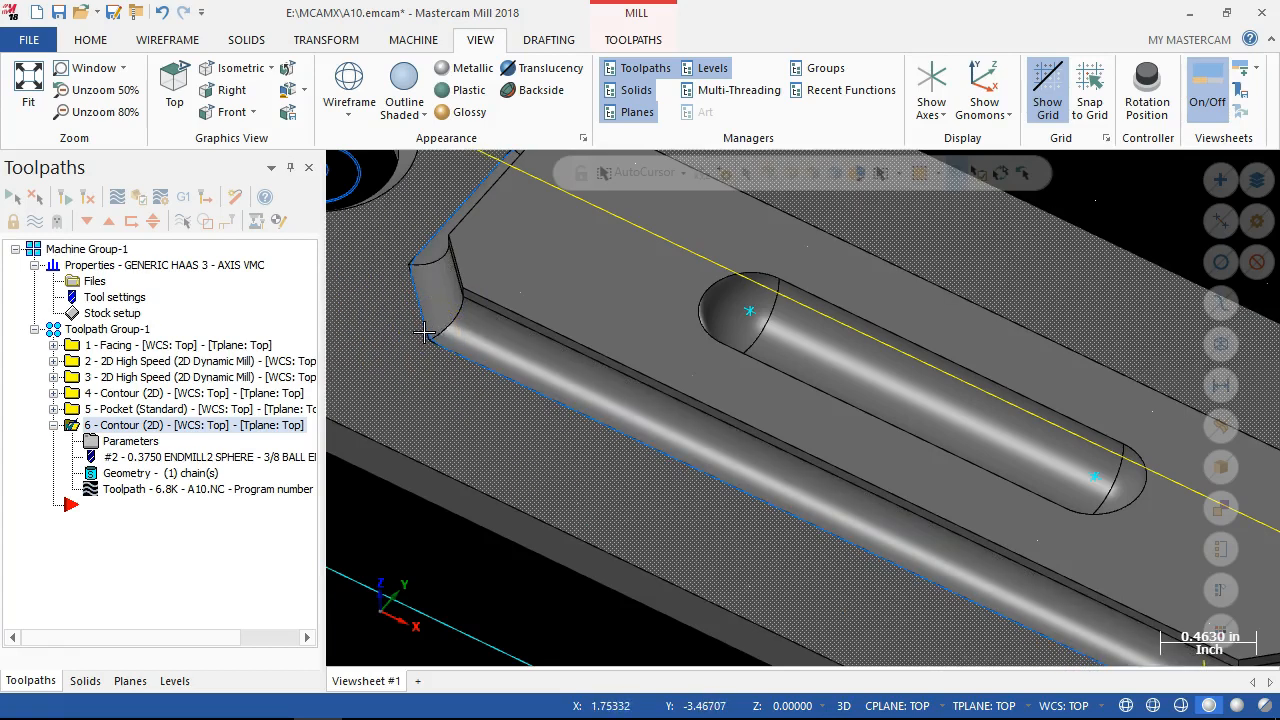
{"action": "left_click", "coordinate": [443, 430]}
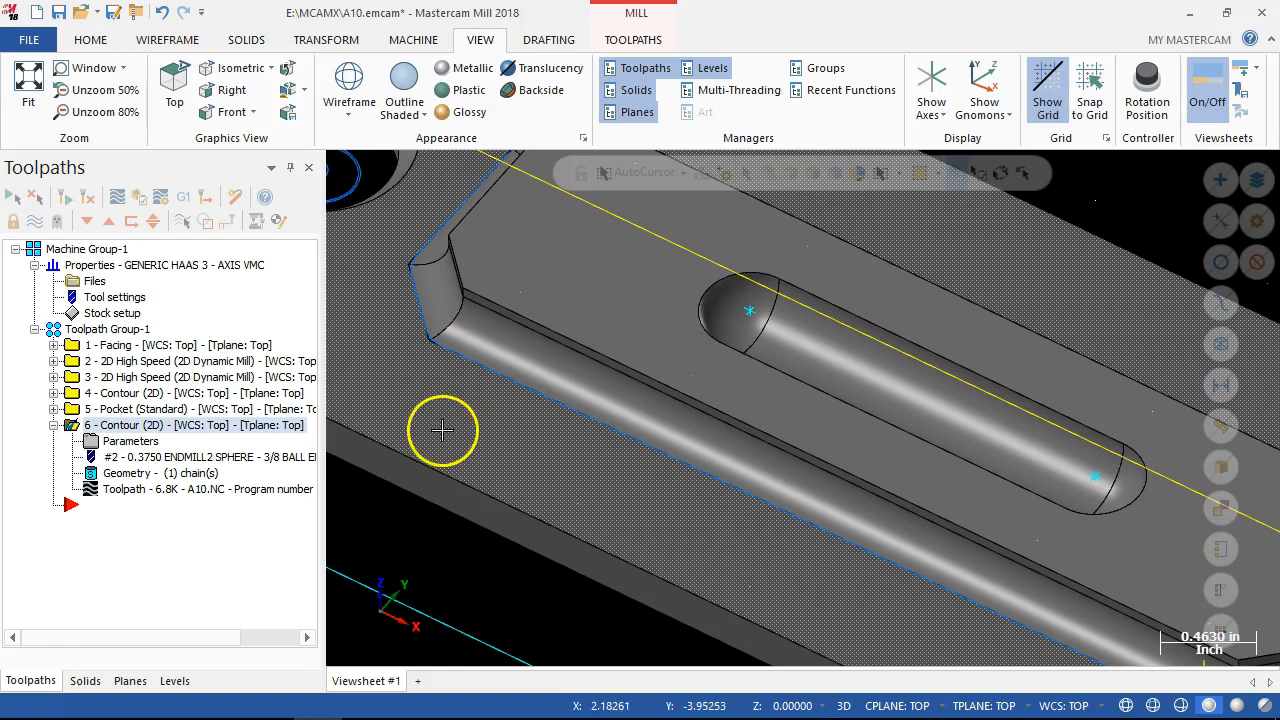
{"action": "scroll", "coordinate": [433, 438], "scroll_direction": "down", "scroll_amount": 3}
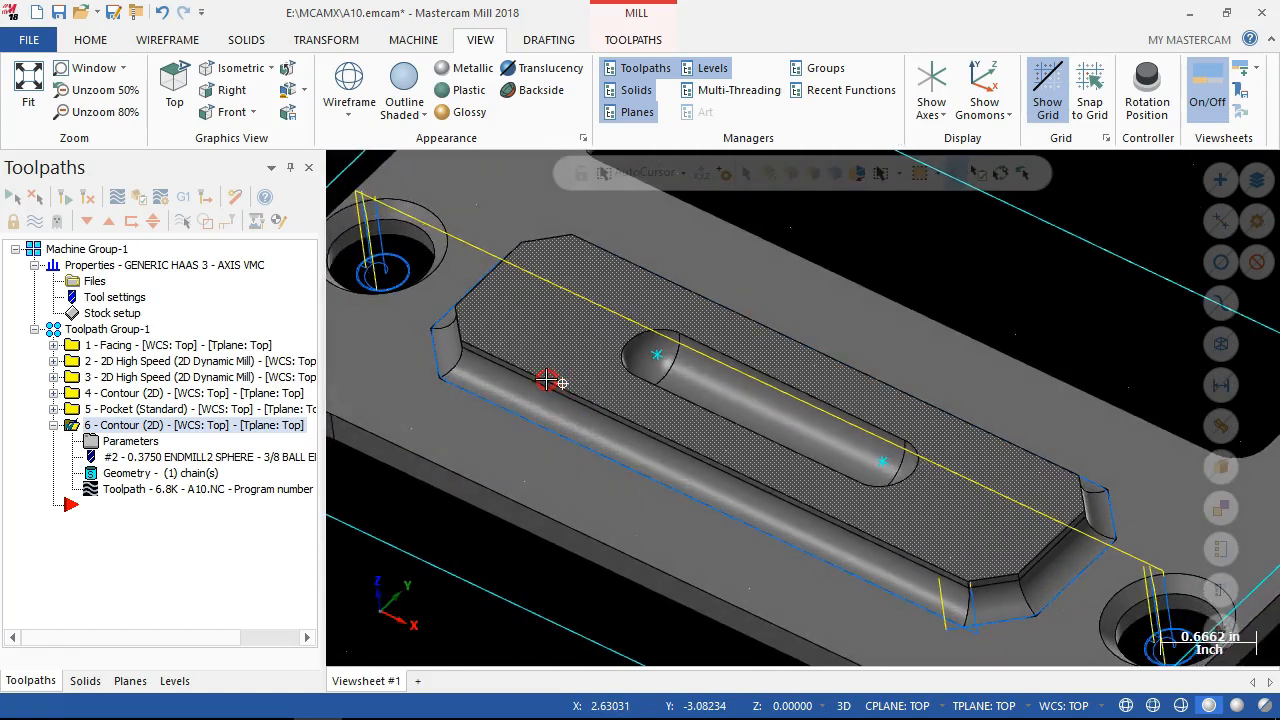
{"action": "left_click", "coordinate": [572, 503]}
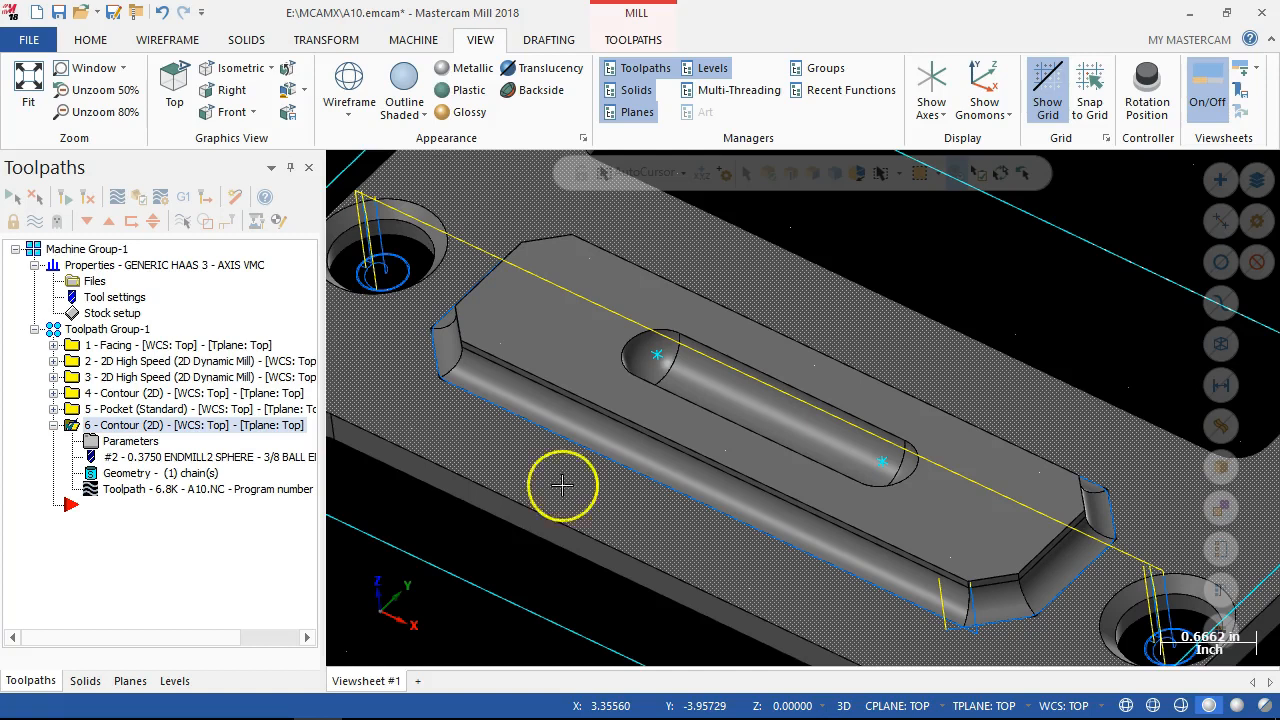
{"action": "left_click", "coordinate": [232, 459]}
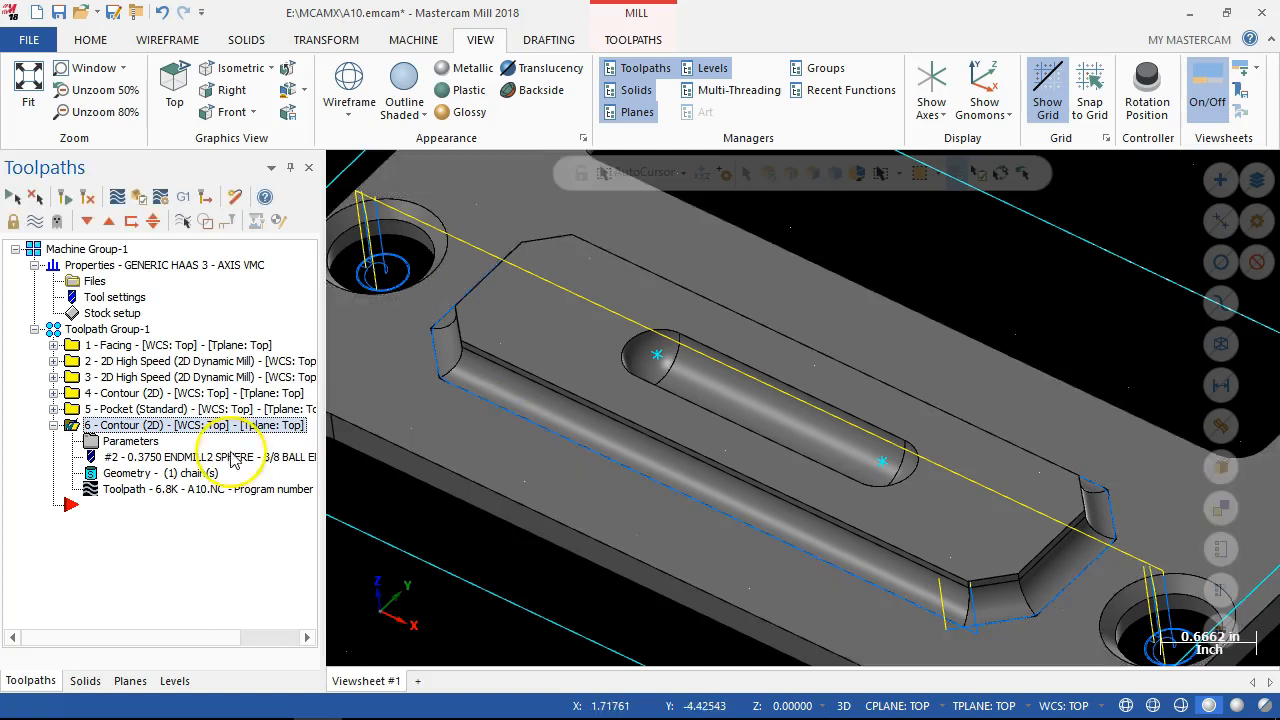
Copy contour operation 6 after itself and move the insert arrow below the new operation 7.
{"action": "left_click", "coordinate": [54, 425]}
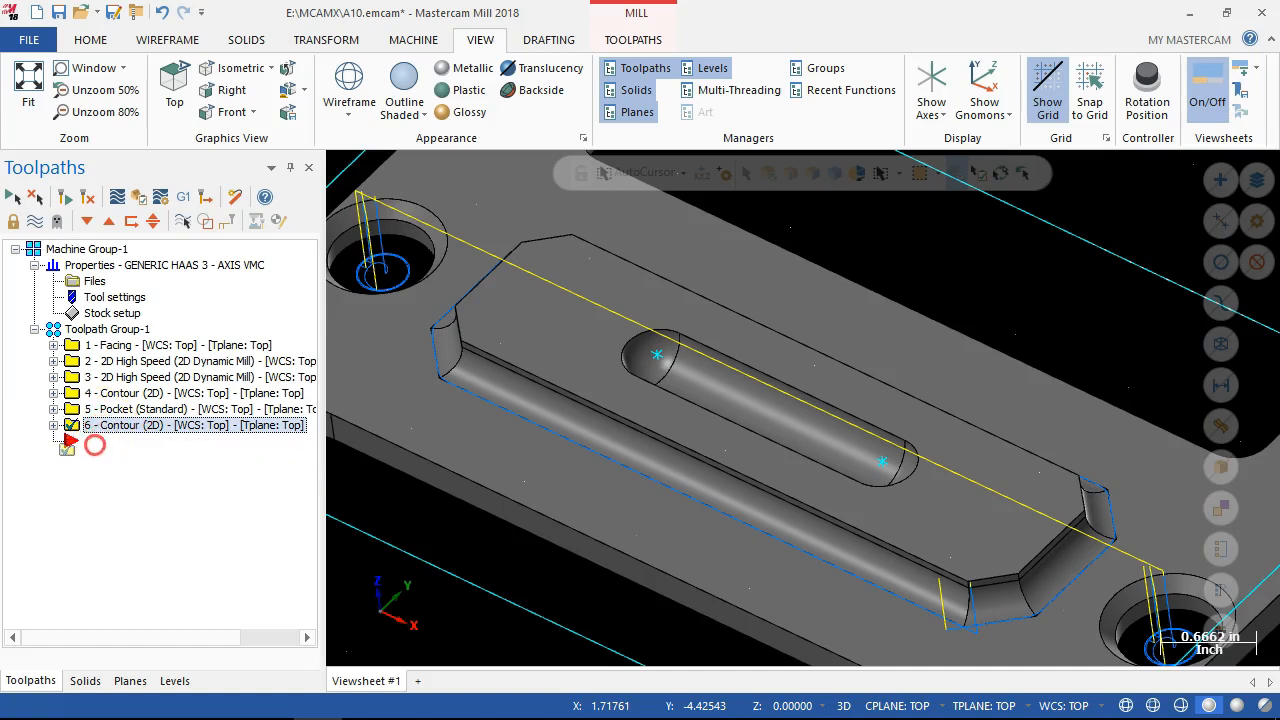
{"action": "right_click_drag", "start_coordinate": [94, 446], "coordinate": [94, 448]}
{"action": "left_click", "coordinate": [145, 524]}
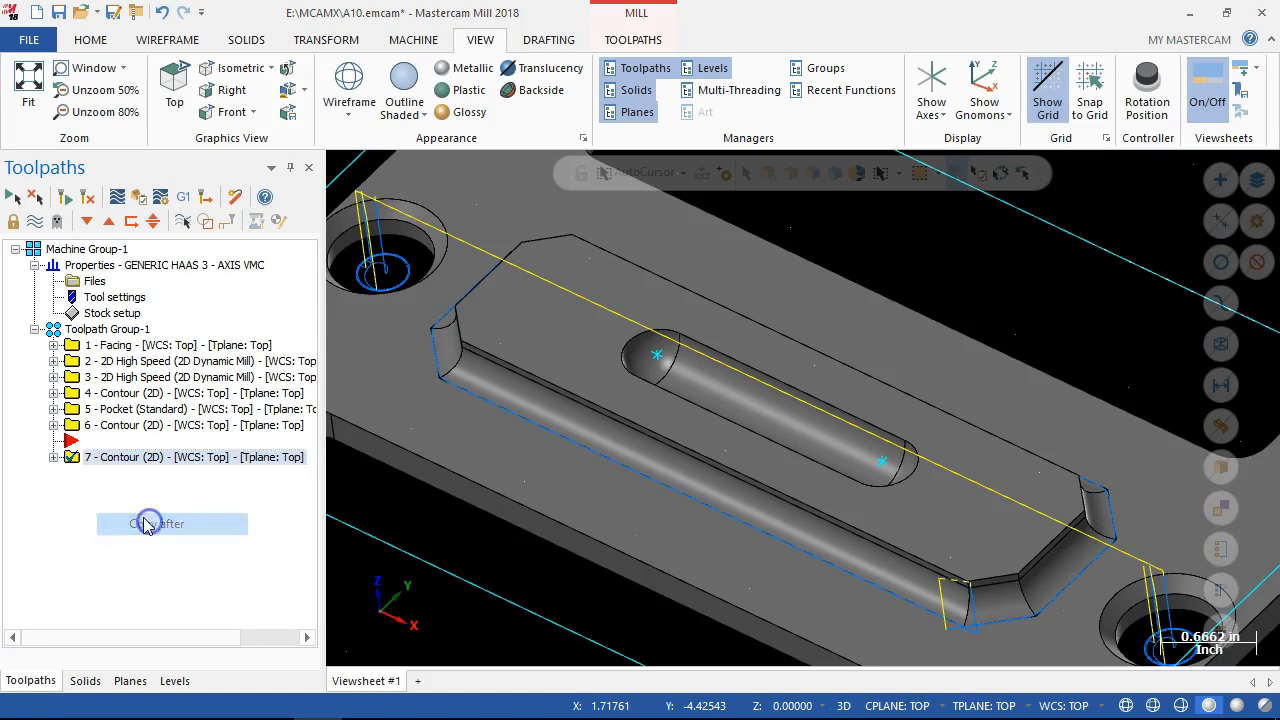
{"action": "left_click_drag", "start_coordinate": [75, 441], "coordinate": [75, 472]}
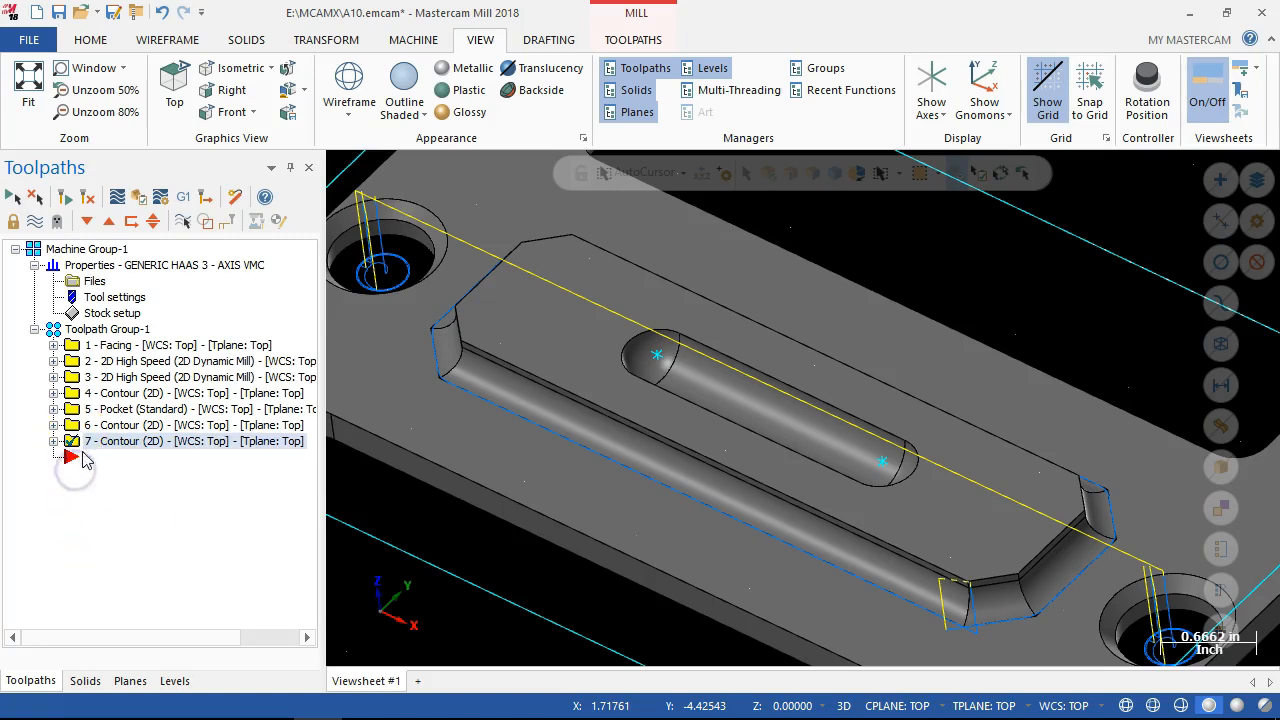
Delete the copied solid chain from the geometry of contour operation 7.
{"action": "left_click", "coordinate": [54, 441]}
{"action": "left_click", "coordinate": [120, 489]}
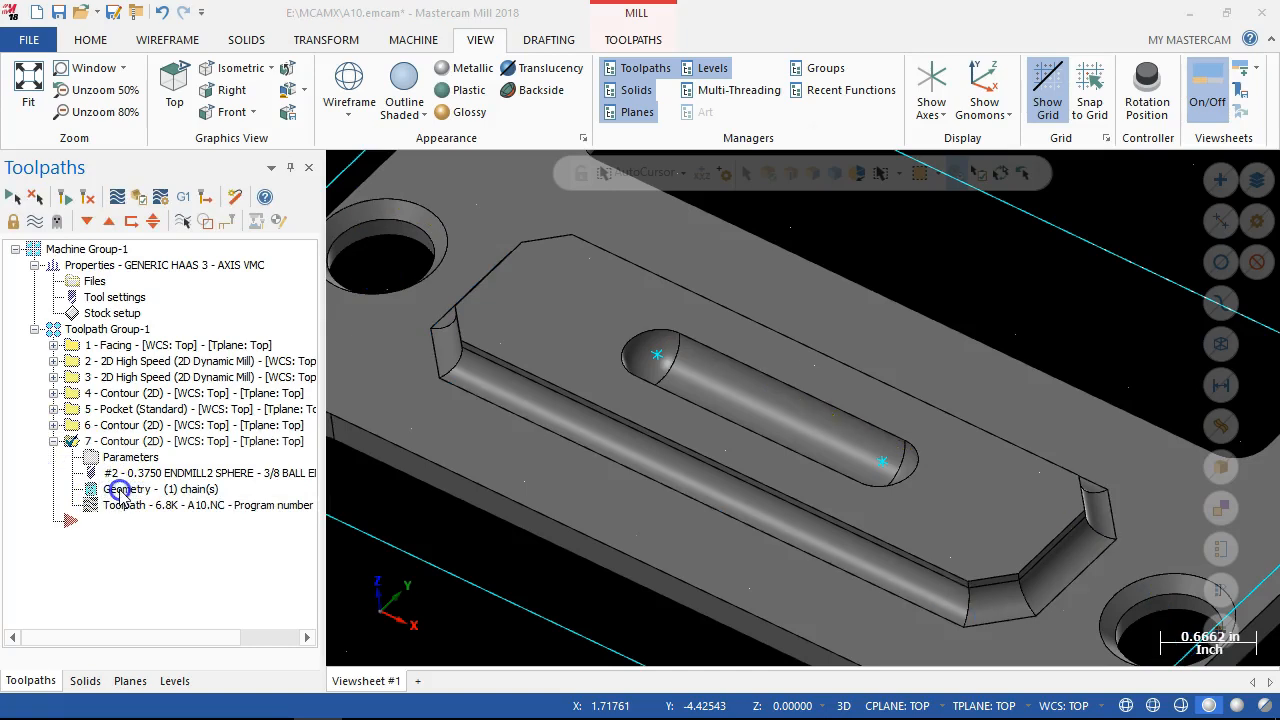
{"action": "right_click", "coordinate": [876, 186]}
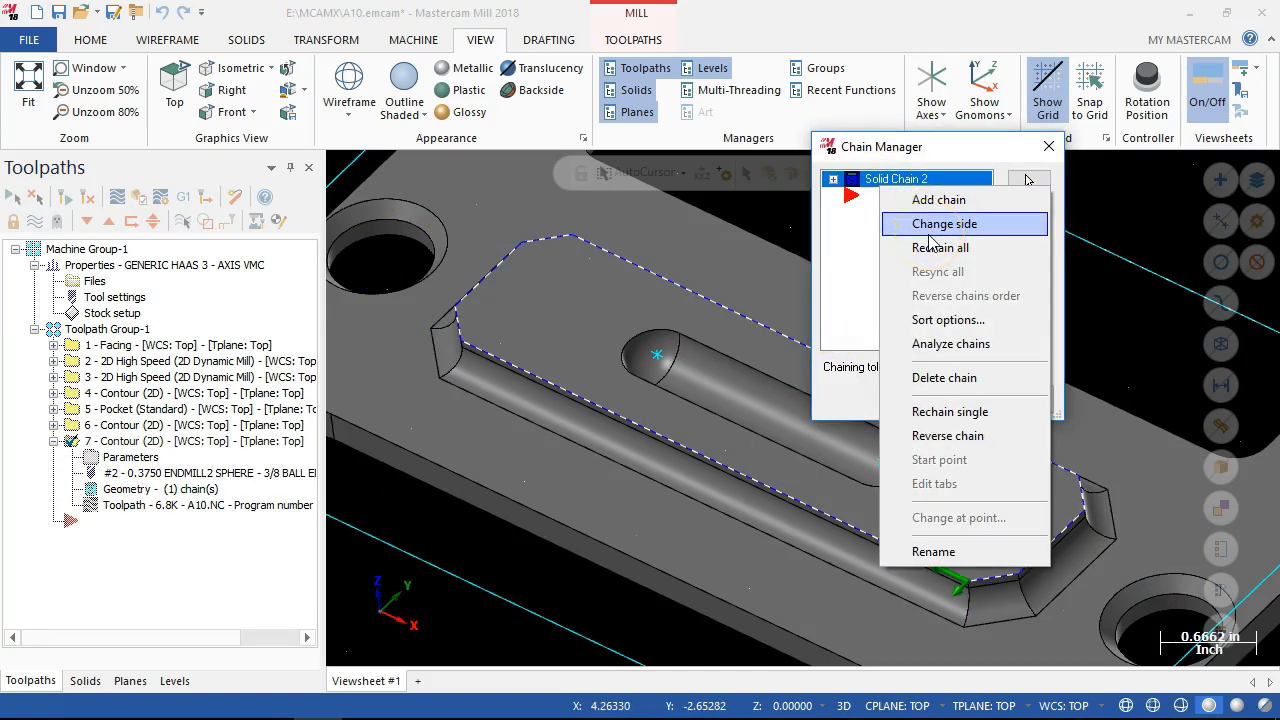
{"action": "left_click", "coordinate": [935, 377]}
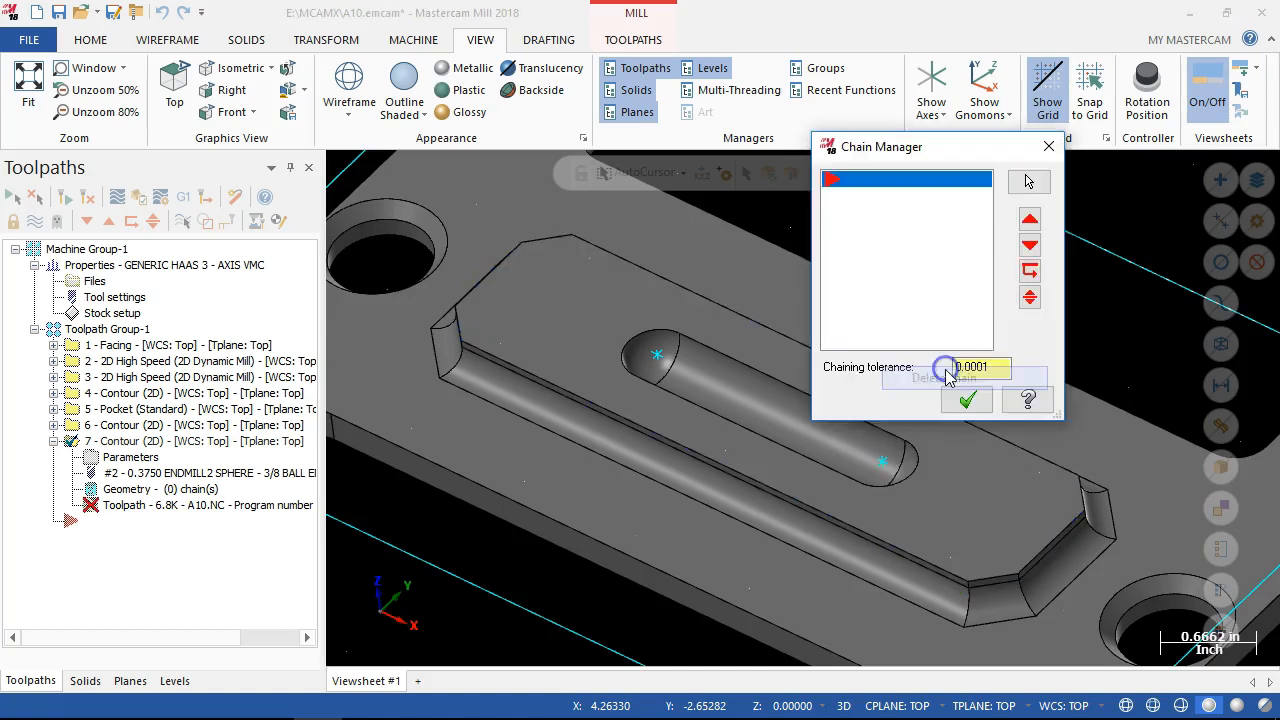
Add a solid chain along one long straight edge of the boss's central slot to contour operation 7 and accept it.
{"action": "right_click", "coordinate": [920, 263]}
{"action": "left_click", "coordinate": [951, 274]}
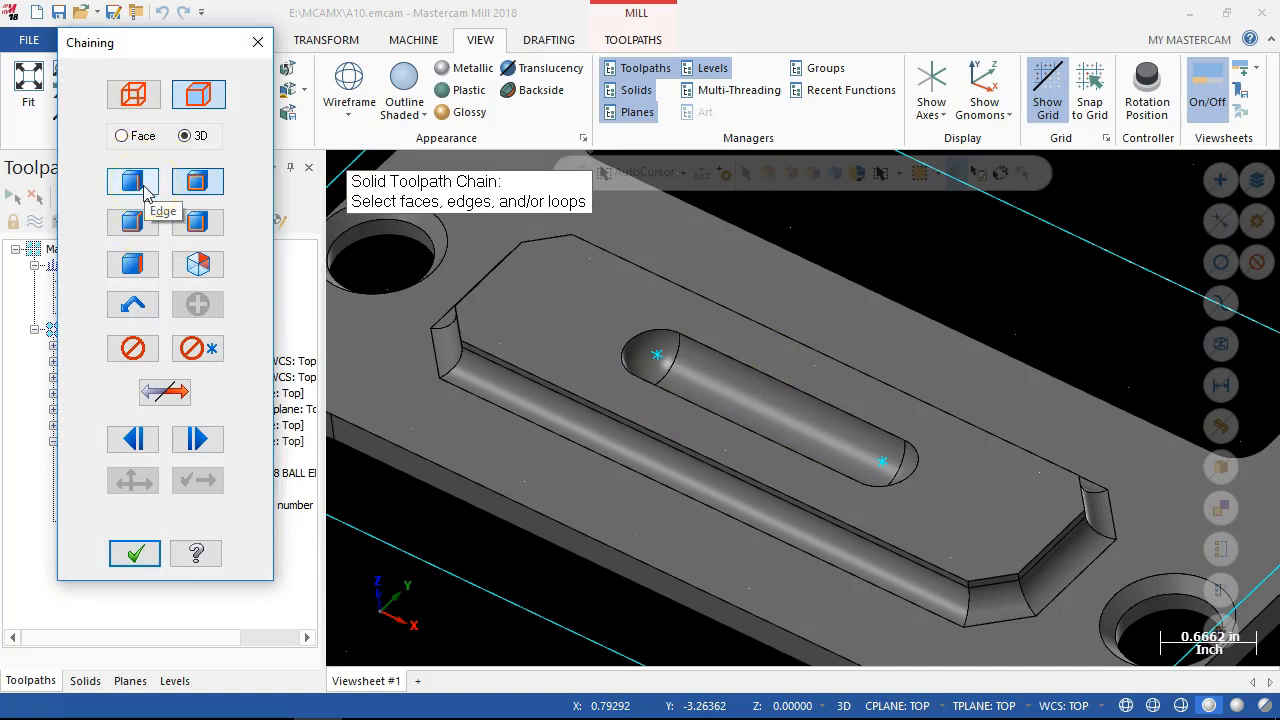
{"action": "left_click", "coordinate": [664, 388]}
{"action": "left_click", "coordinate": [136, 553]}
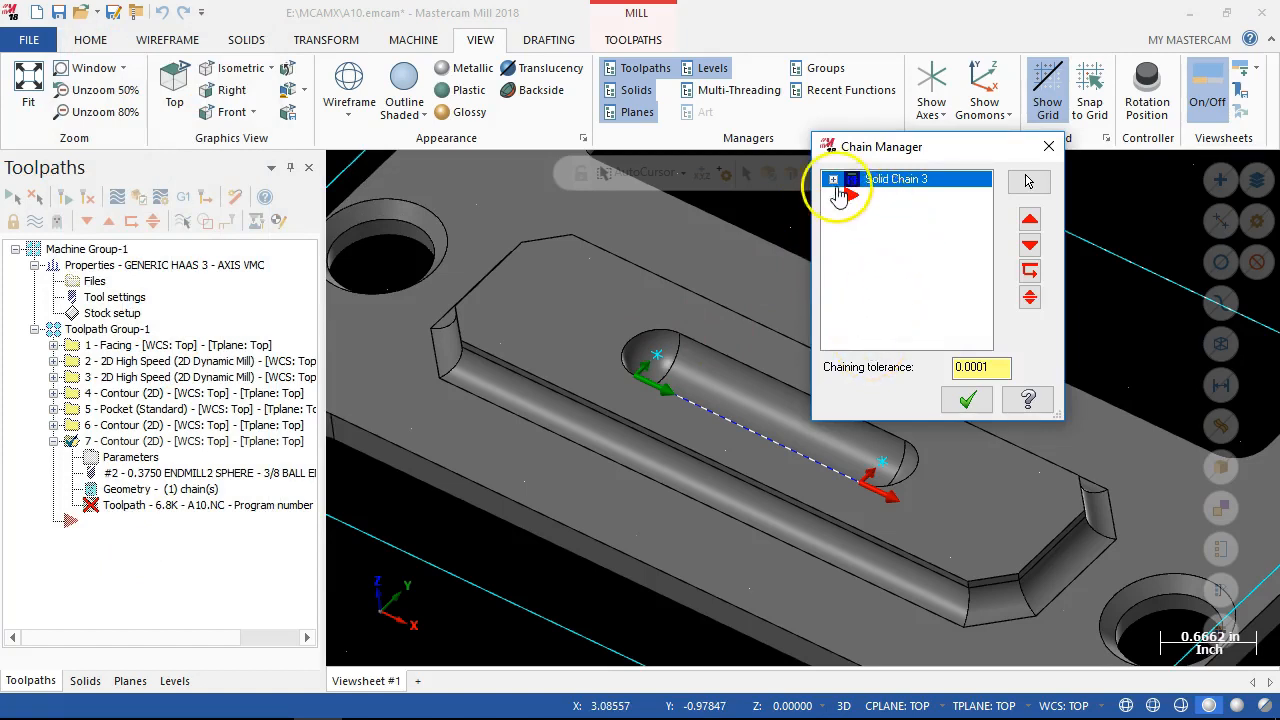
{"action": "left_click", "coordinate": [976, 402]}
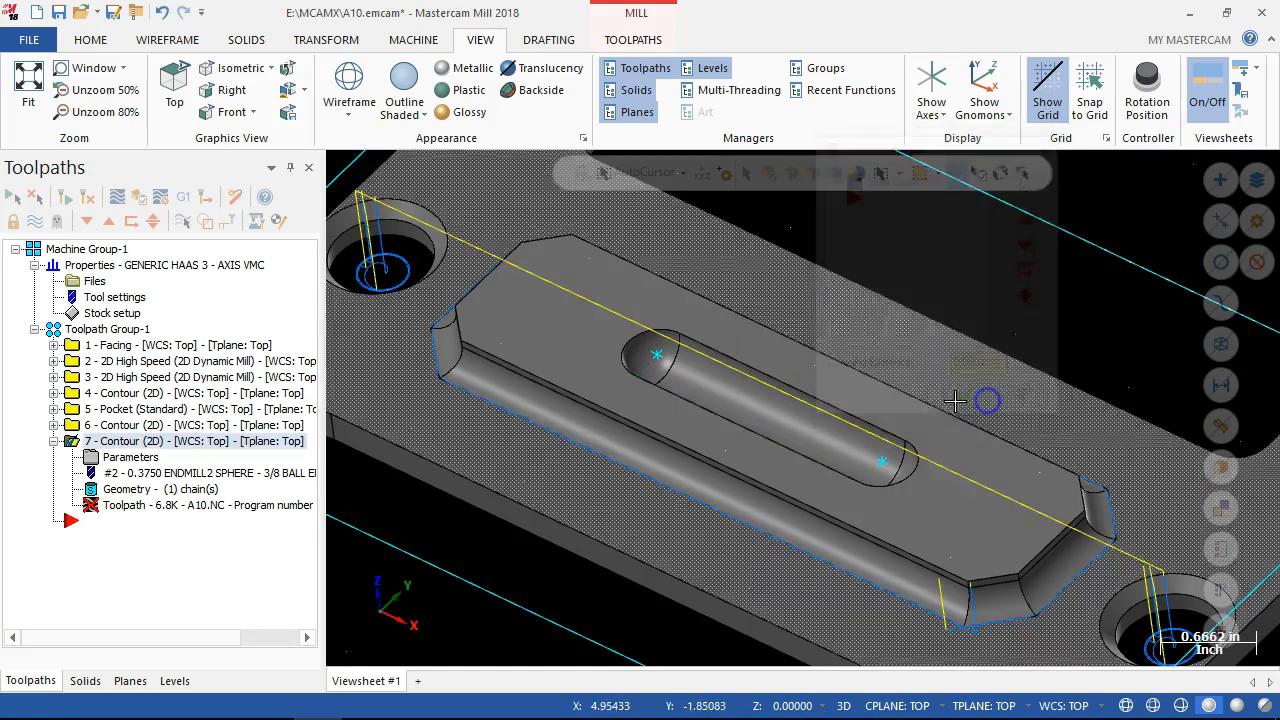
Set contour operation 7's linking depth to incremental -0.187 and turn off Lead In/Out.
{"action": "left_click", "coordinate": [145, 458]}
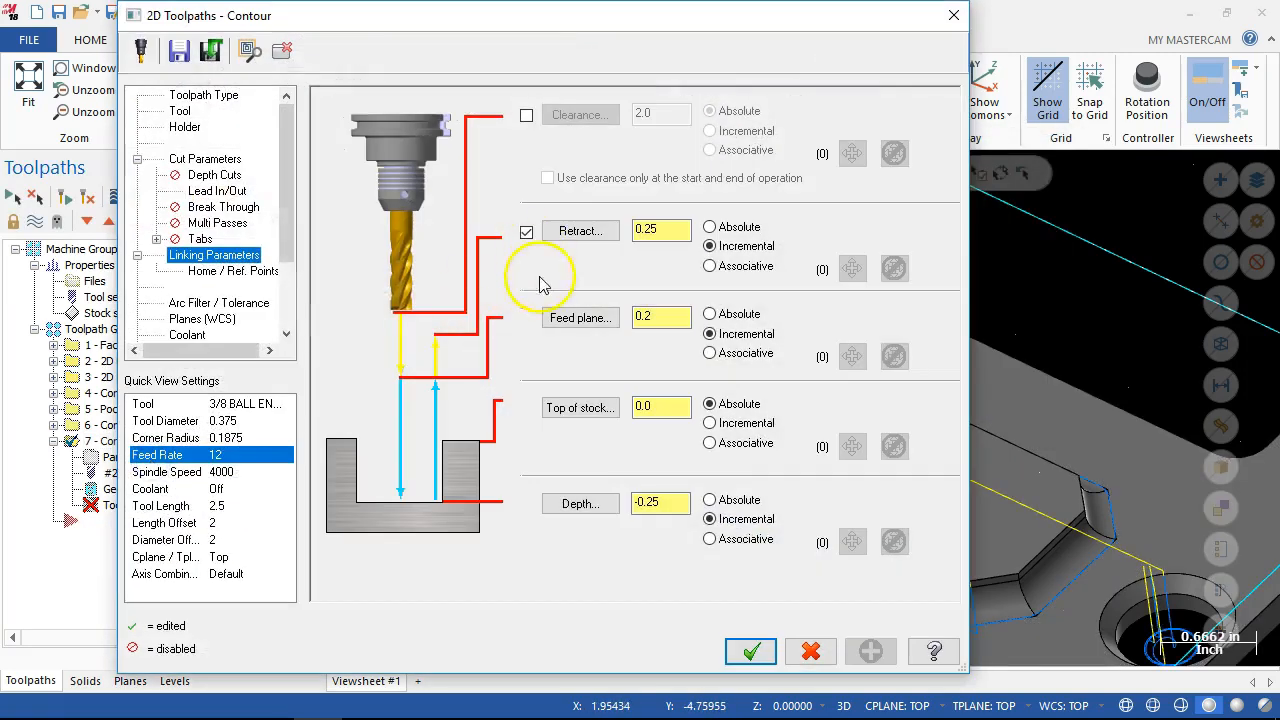
{"action": "left_click", "coordinate": [657, 503]}
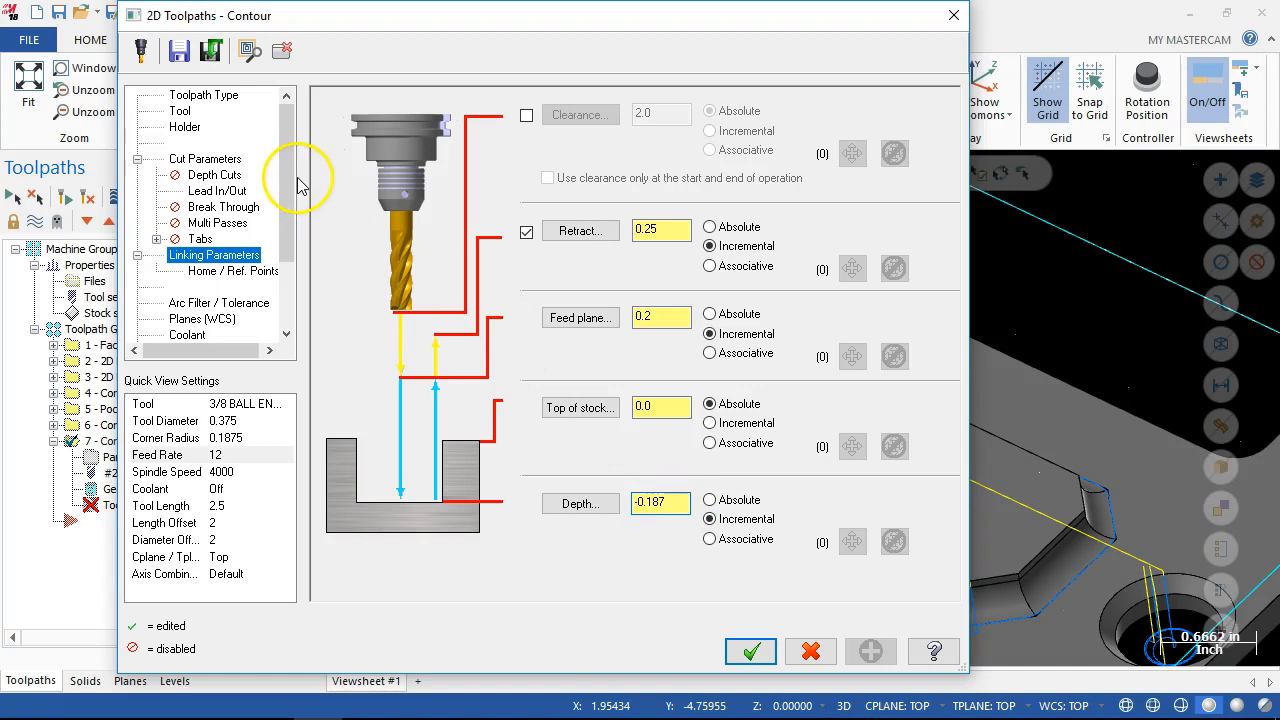
{"action": "left_click", "coordinate": [217, 190]}
{"action": "left_click", "coordinate": [331, 102]}
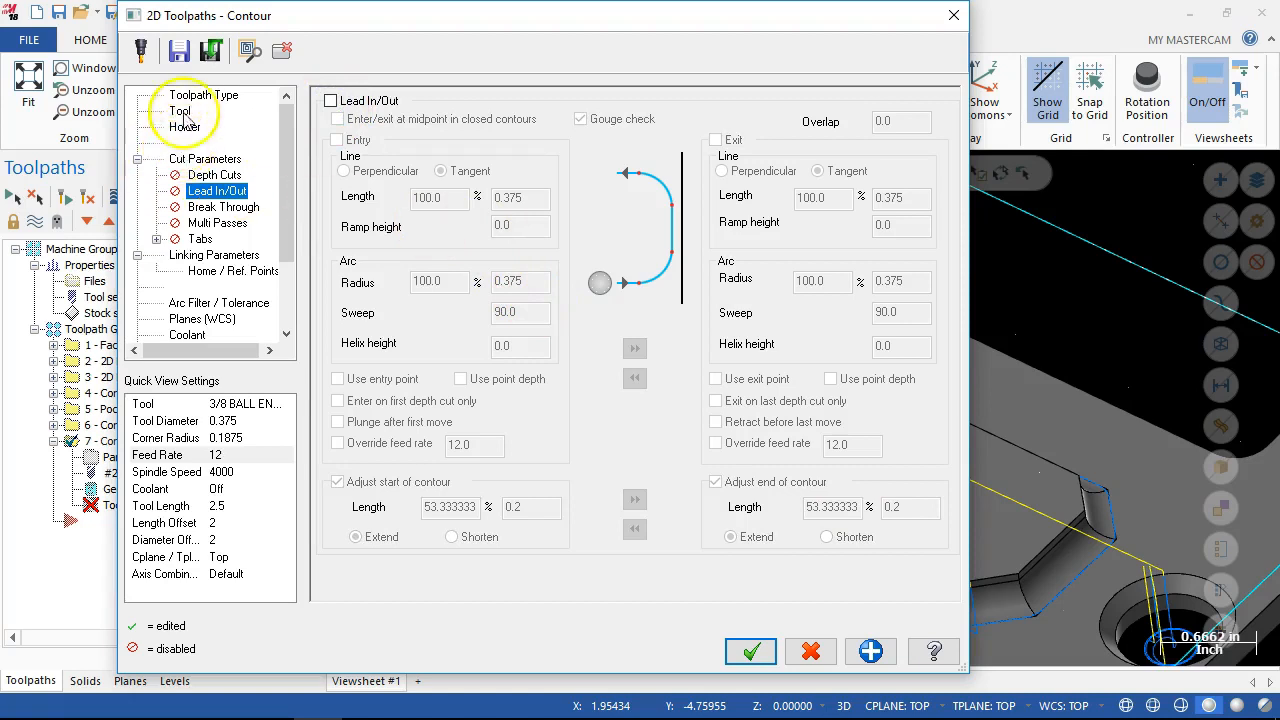
Set the 3/8 ball endmill's plunge rate to 6.0 for contour operation 7 and accept the parameters.
{"action": "left_click", "coordinate": [182, 111]}
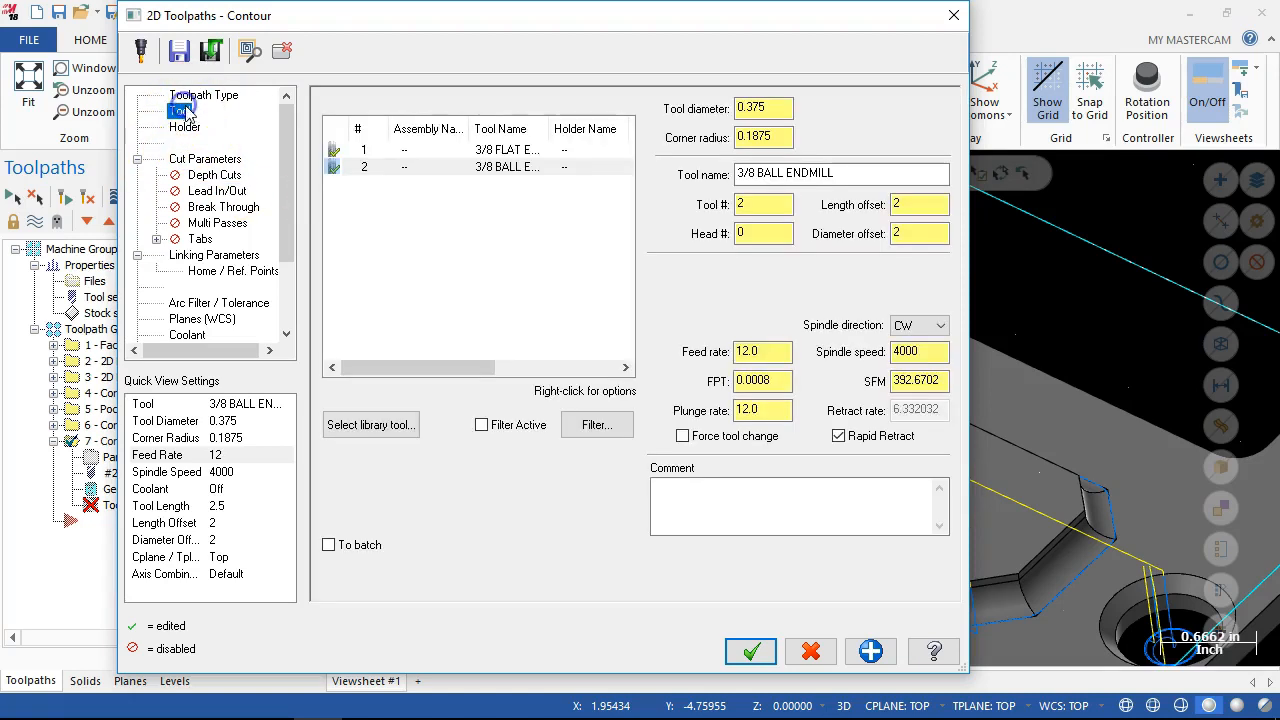
{"action": "left_click", "coordinate": [770, 413]}
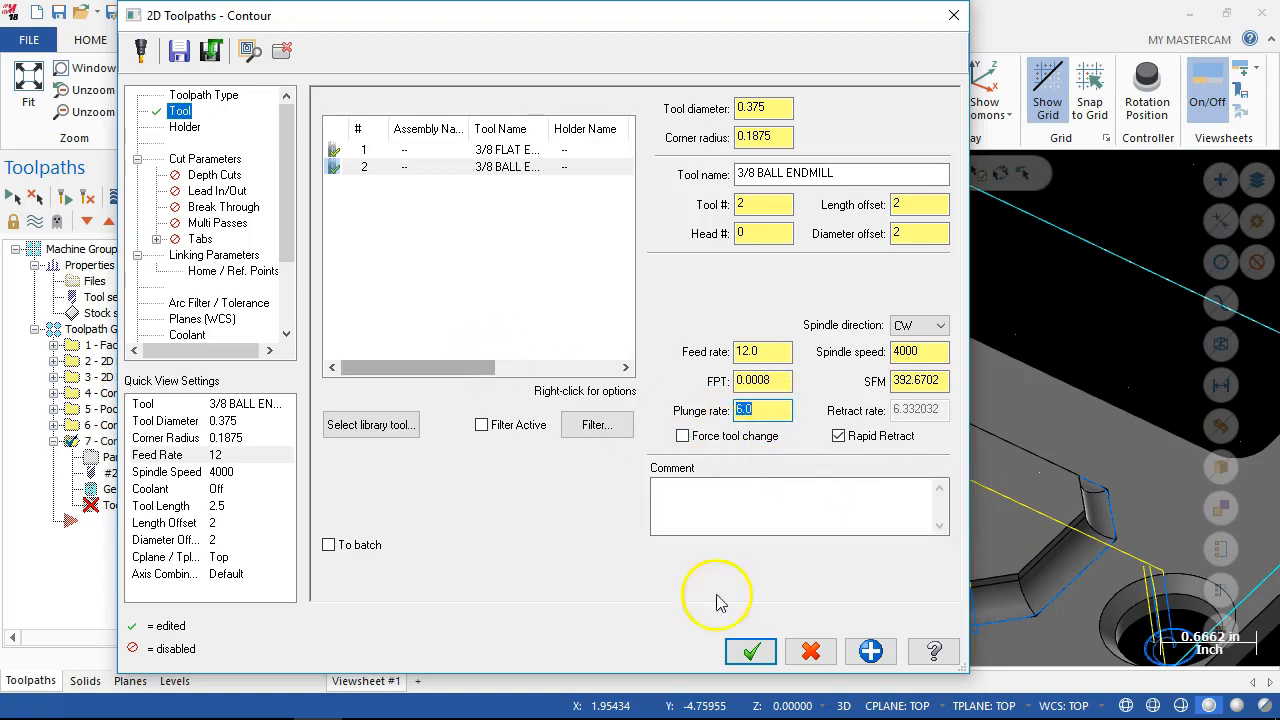
{"action": "left_click", "coordinate": [751, 651]}
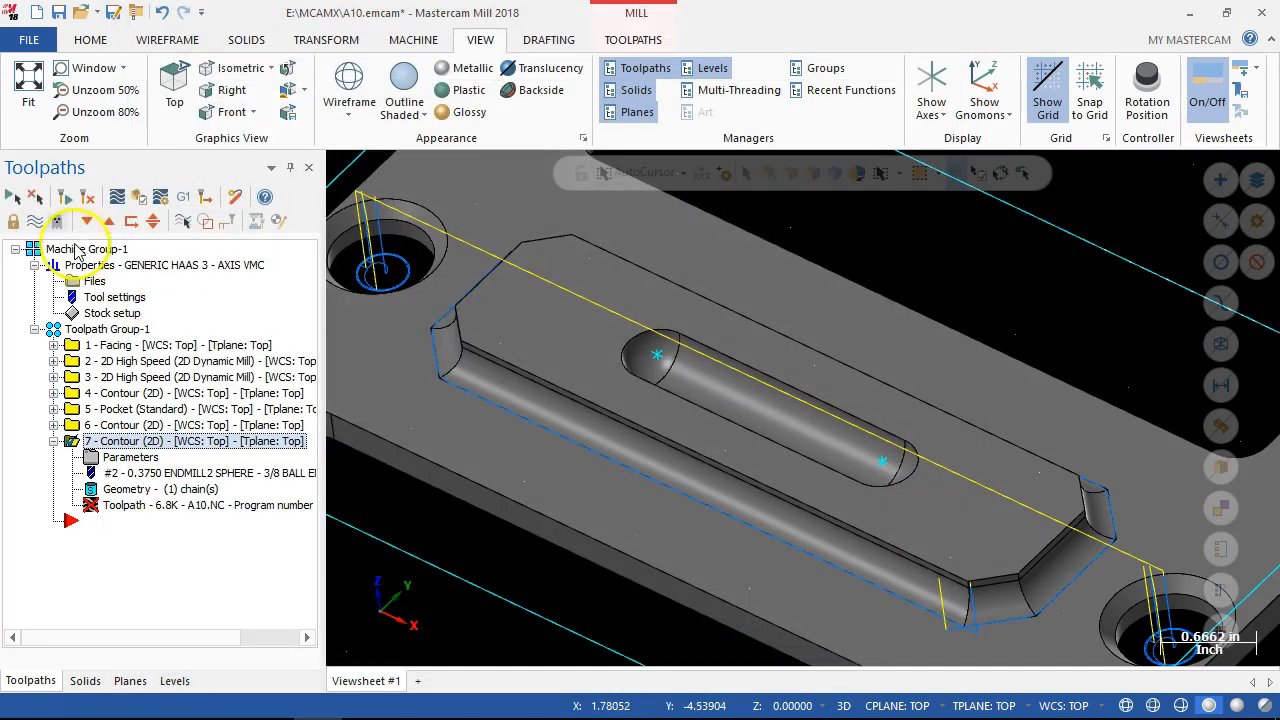
Regenerate contour operation 7 and check its toolpath along the boss's central slot.
{"action": "left_click", "coordinate": [87, 197]}
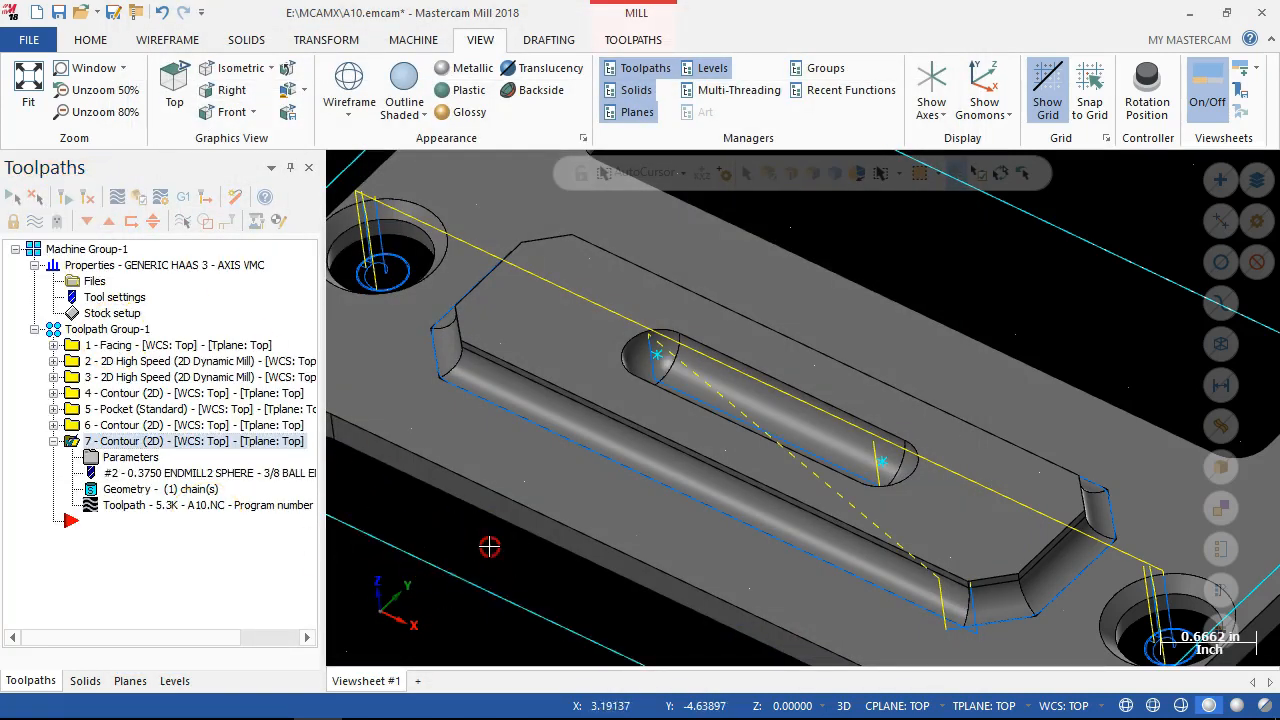
{"action": "middle_click_drag", "start_coordinate": [490, 547], "coordinate": [491, 514]}
{"action": "scroll", "coordinate": [683, 338], "scroll_direction": "up", "scroll_amount": 3}
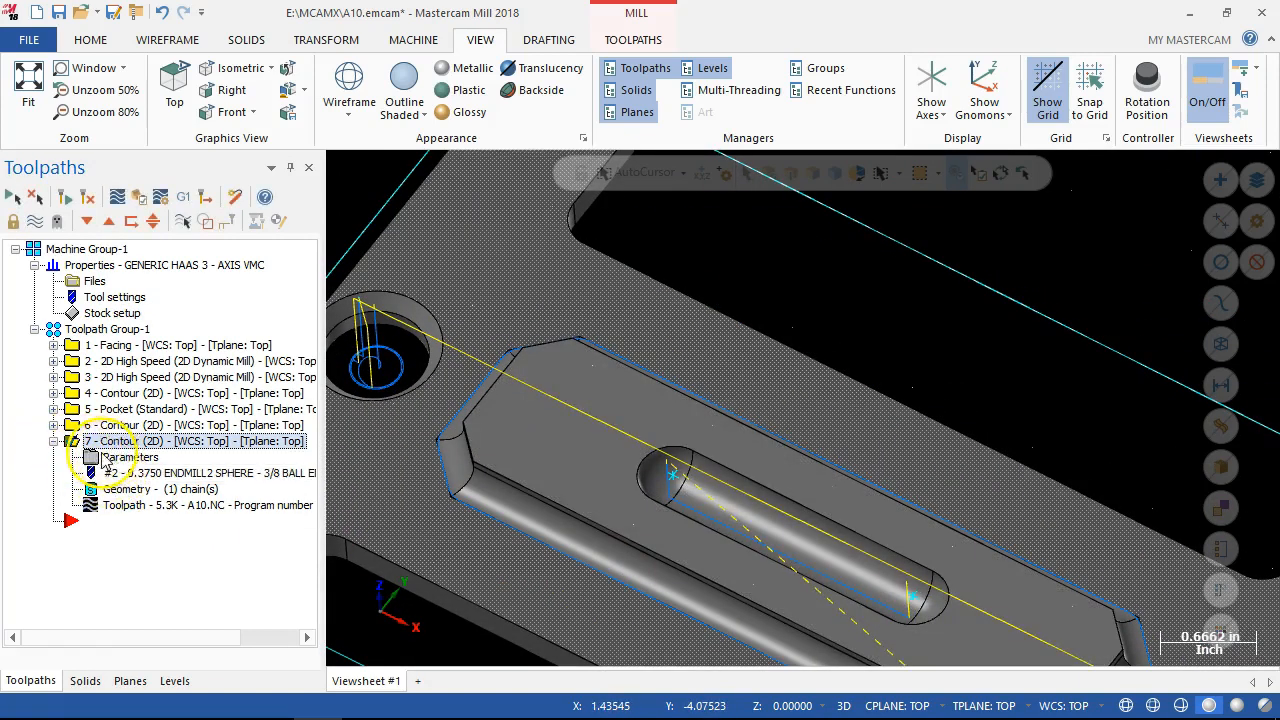
{"action": "middle_click_drag", "start_coordinate": [466, 504], "coordinate": [466, 513]}
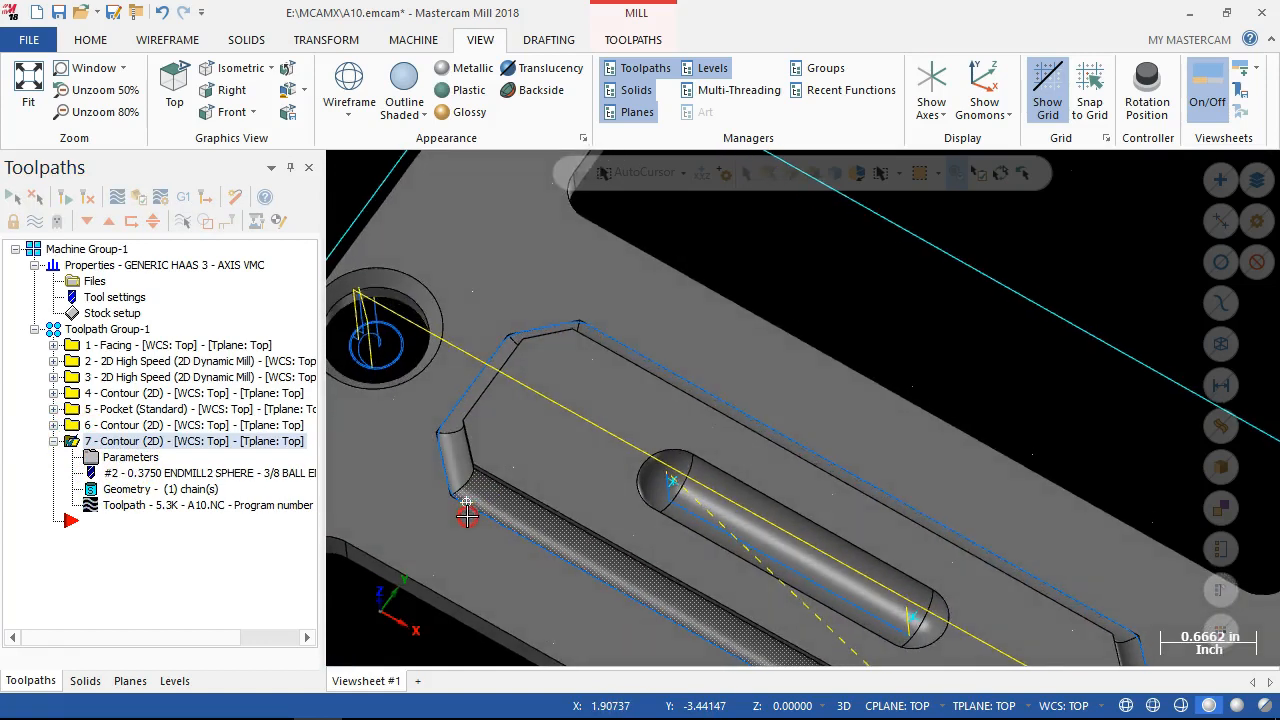
Set contour operation 7's compensation type to Computer and accept the parameters.
{"action": "left_click", "coordinate": [133, 458]}
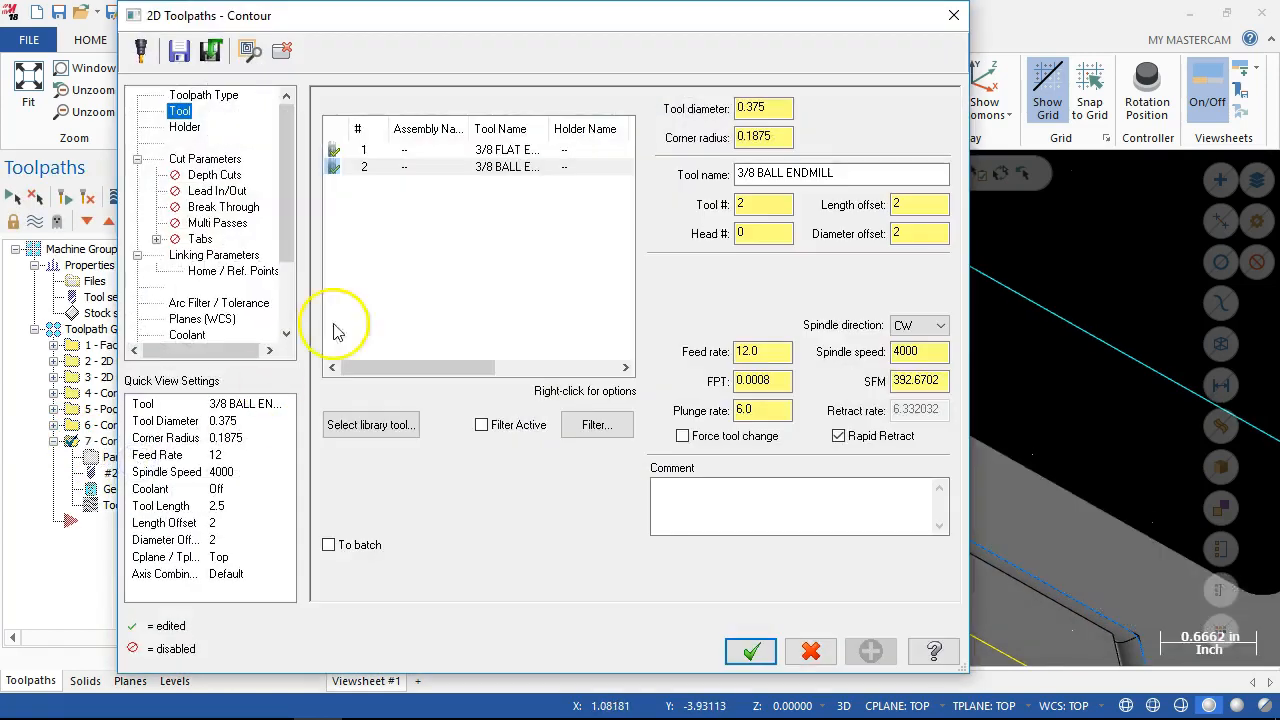
{"action": "left_click", "coordinate": [200, 160]}
{"action": "left_click", "coordinate": [503, 132]}
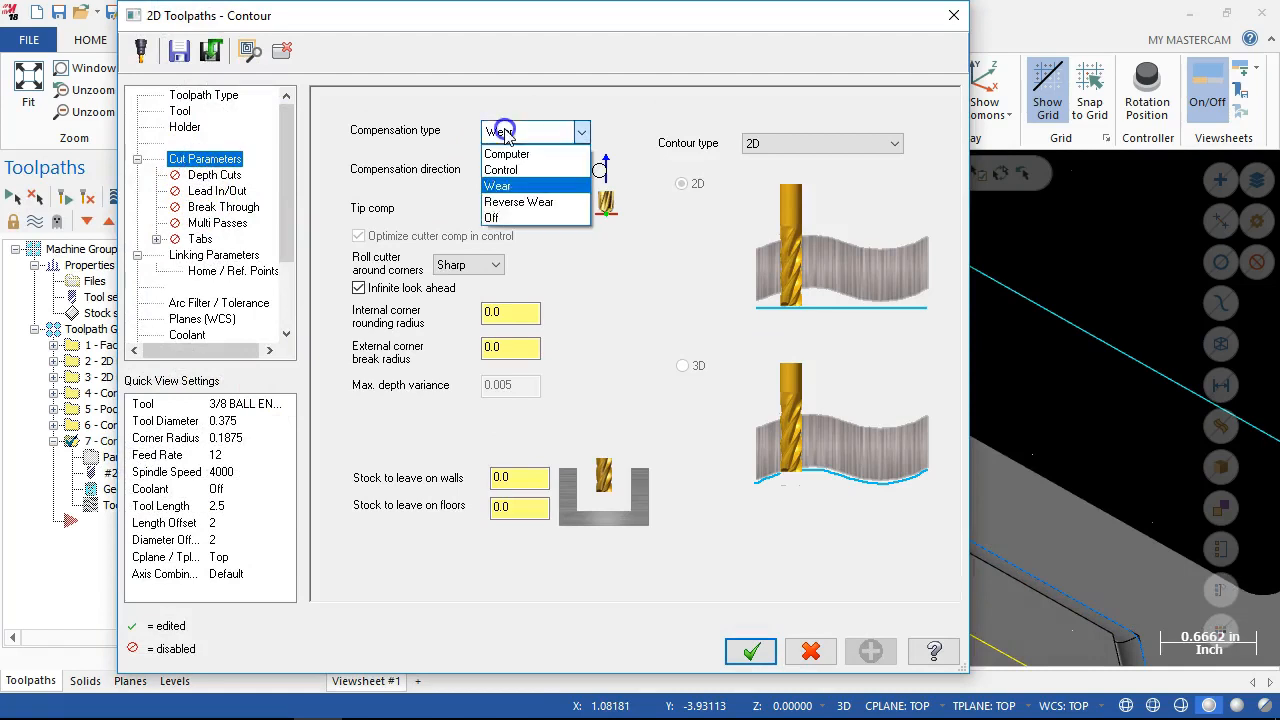
{"action": "left_click", "coordinate": [507, 154]}
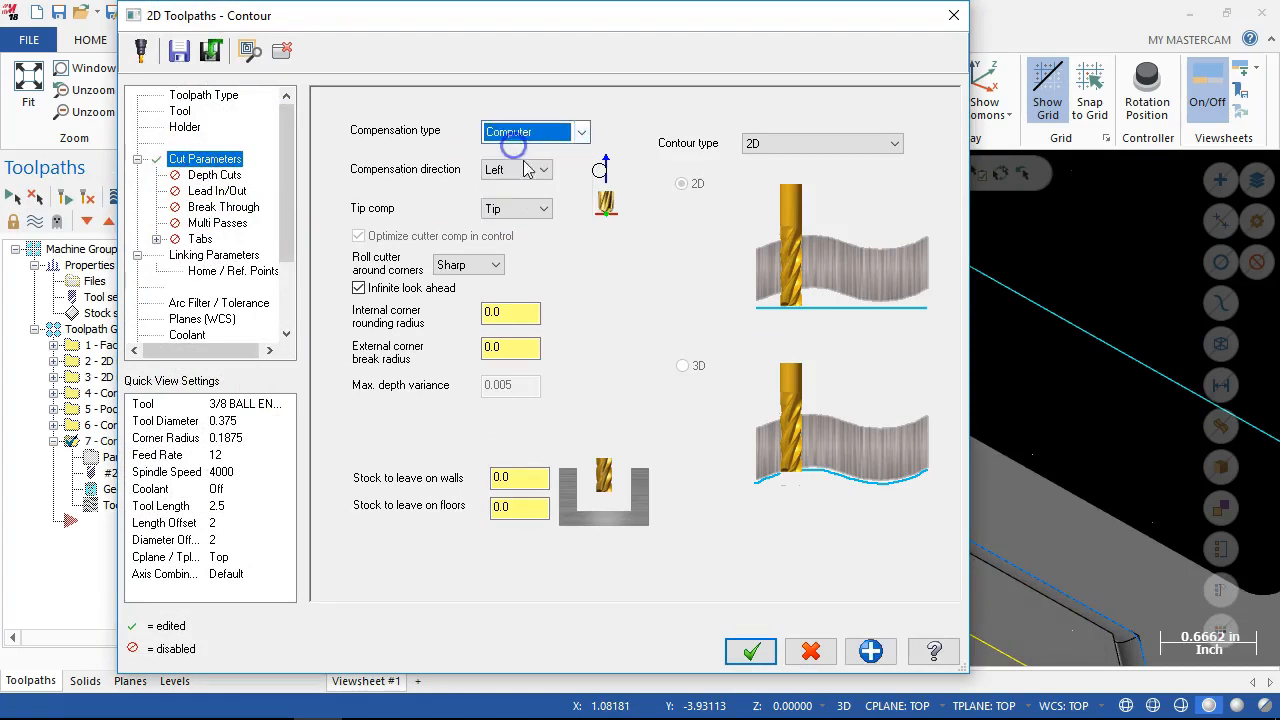
{"action": "left_click", "coordinate": [751, 651]}
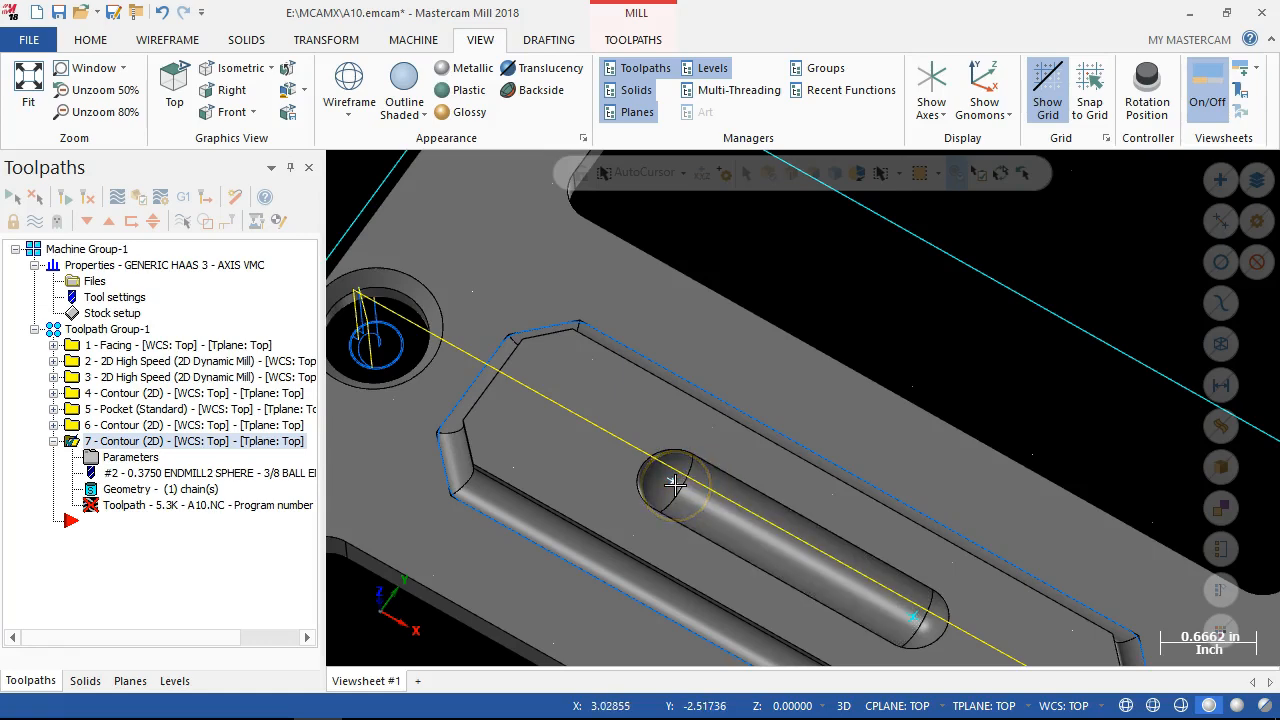
Regenerate contour operation 7 with the computer compensation and collapse its entry in the operations tree.
{"action": "scroll", "coordinate": [671, 477], "scroll_direction": "down", "scroll_amount": 7}
{"action": "middle_click_drag", "start_coordinate": [646, 453], "coordinate": [643, 421]}
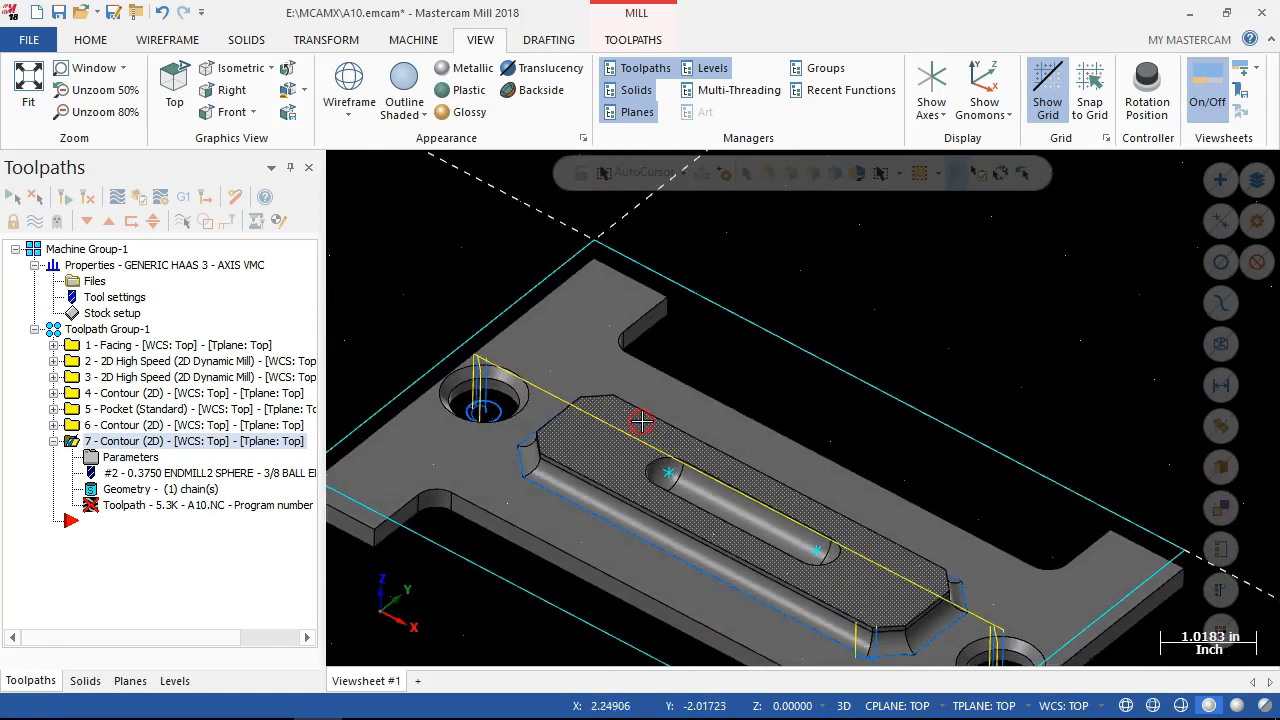
{"action": "scroll", "coordinate": [615, 628], "scroll_direction": "up", "scroll_amount": 6}
{"action": "scroll", "coordinate": [615, 628], "scroll_direction": "down", "scroll_amount": 5}
{"action": "scroll", "coordinate": [457, 271], "scroll_direction": "down", "scroll_amount": 6}
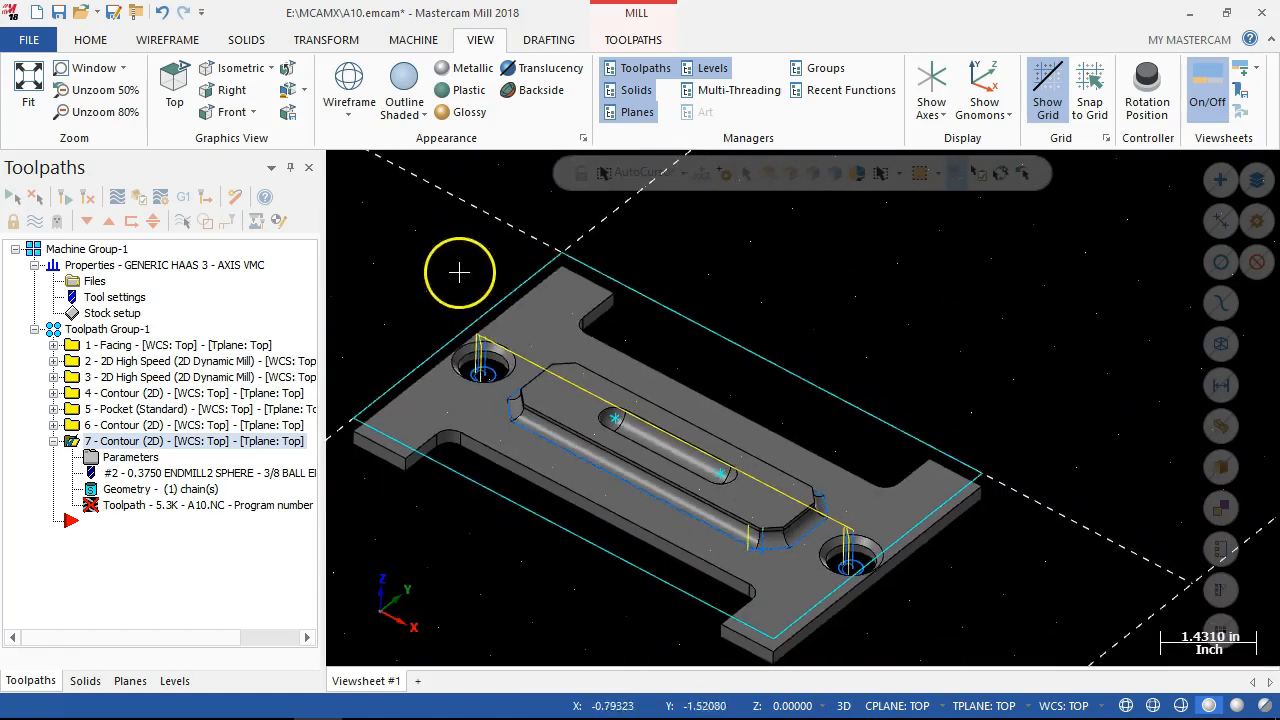
{"action": "left_click", "coordinate": [86, 196]}
{"action": "left_click", "coordinate": [55, 441]}
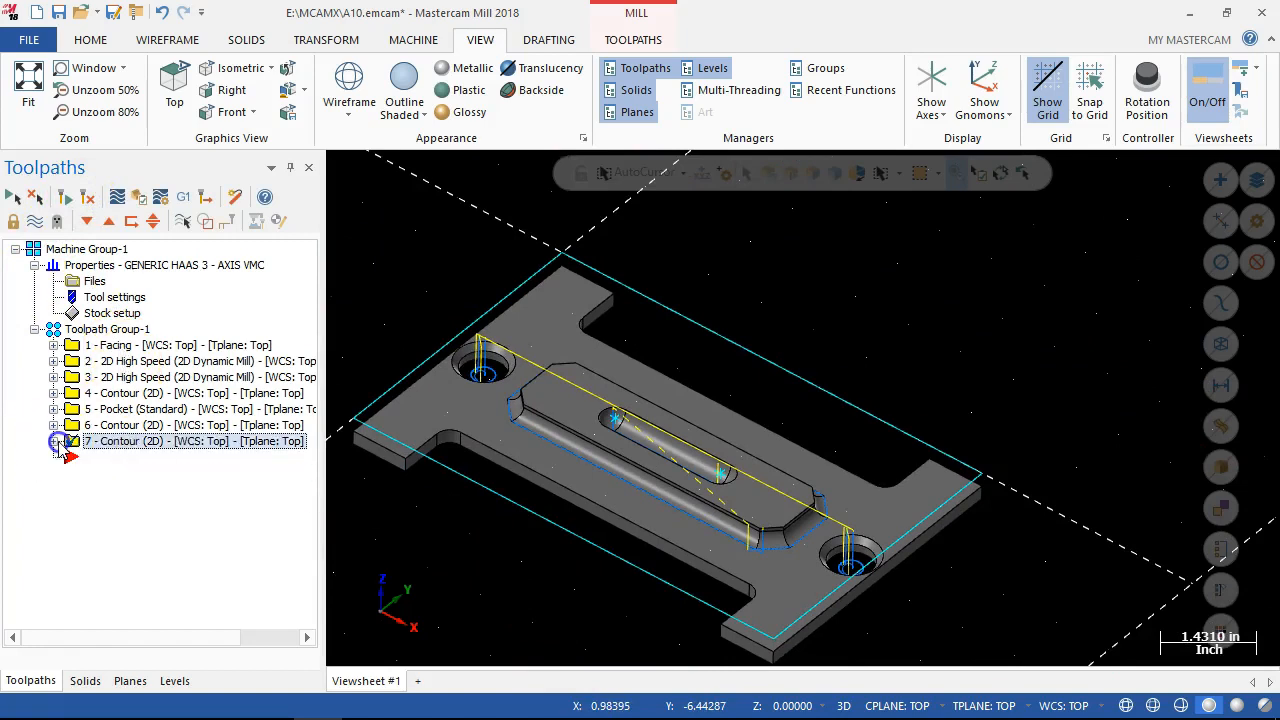
Select operations 5, 6 and 7 and turn off their toolpath display.
{"action": "left_click", "coordinate": [116, 444]}
{"action": "left_click", "coordinate": [113, 427], "text": "shift"}
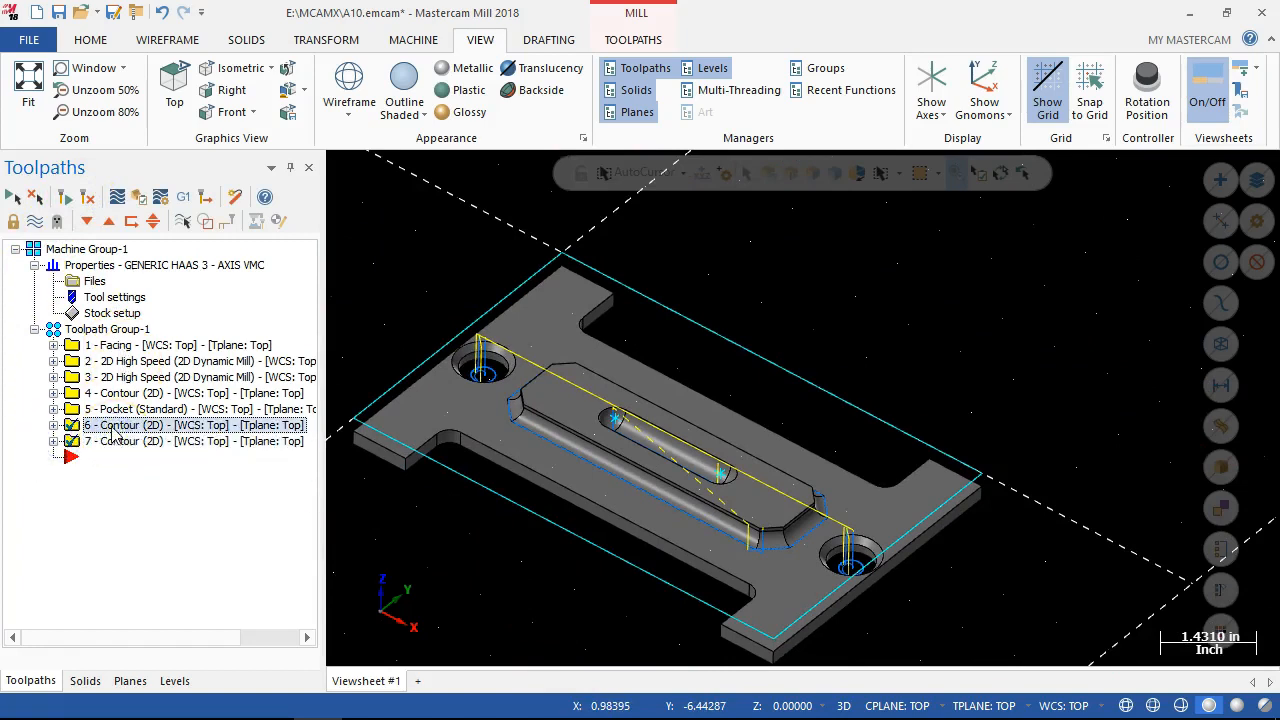
{"action": "left_click", "coordinate": [113, 410], "text": "shift"}
{"action": "left_click", "coordinate": [33, 222]}
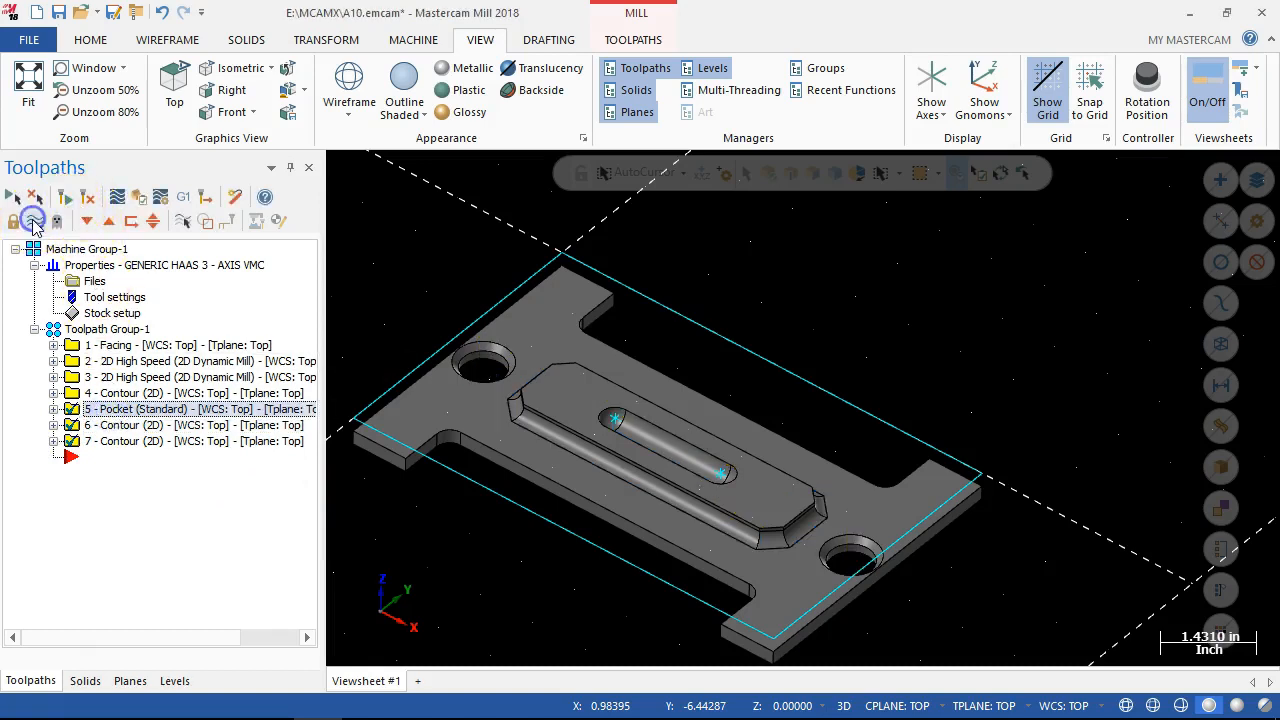
{"action": "middle_click_drag", "start_coordinate": [612, 604], "coordinate": [588, 592]}
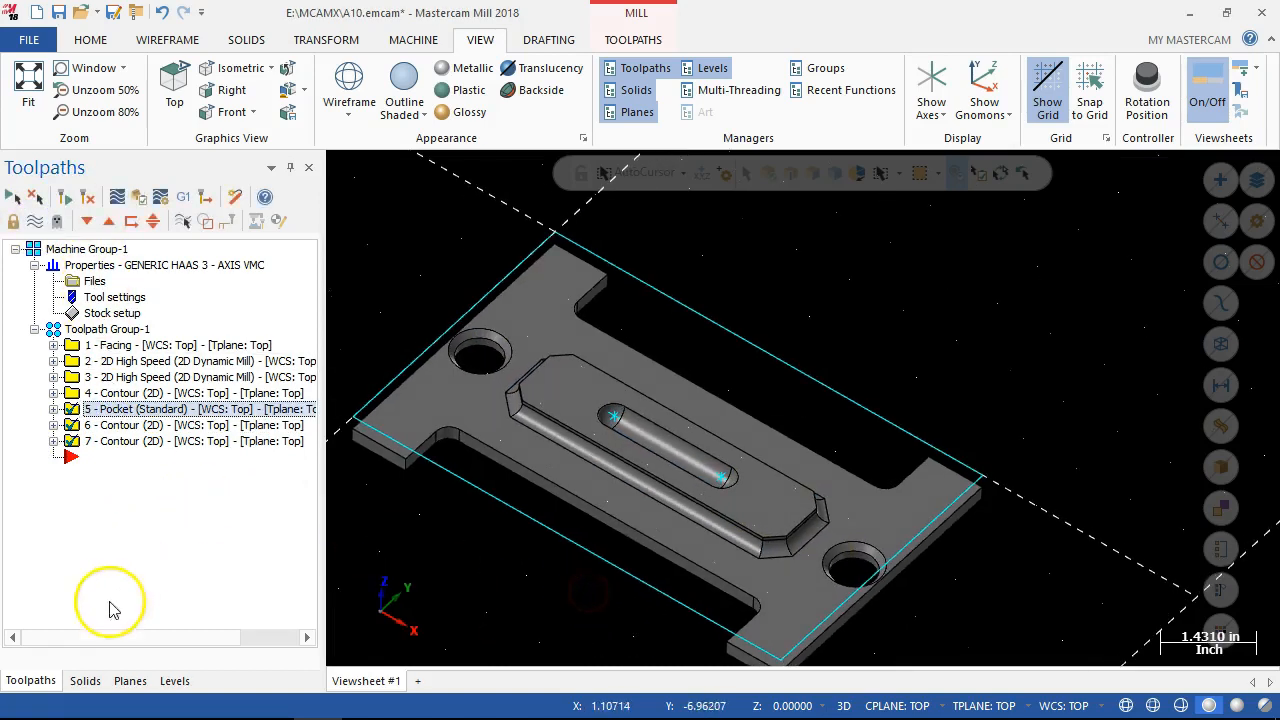
Hide level 20, slot, and return to the list of toolpath operations.
{"action": "left_click", "coordinate": [130, 680]}
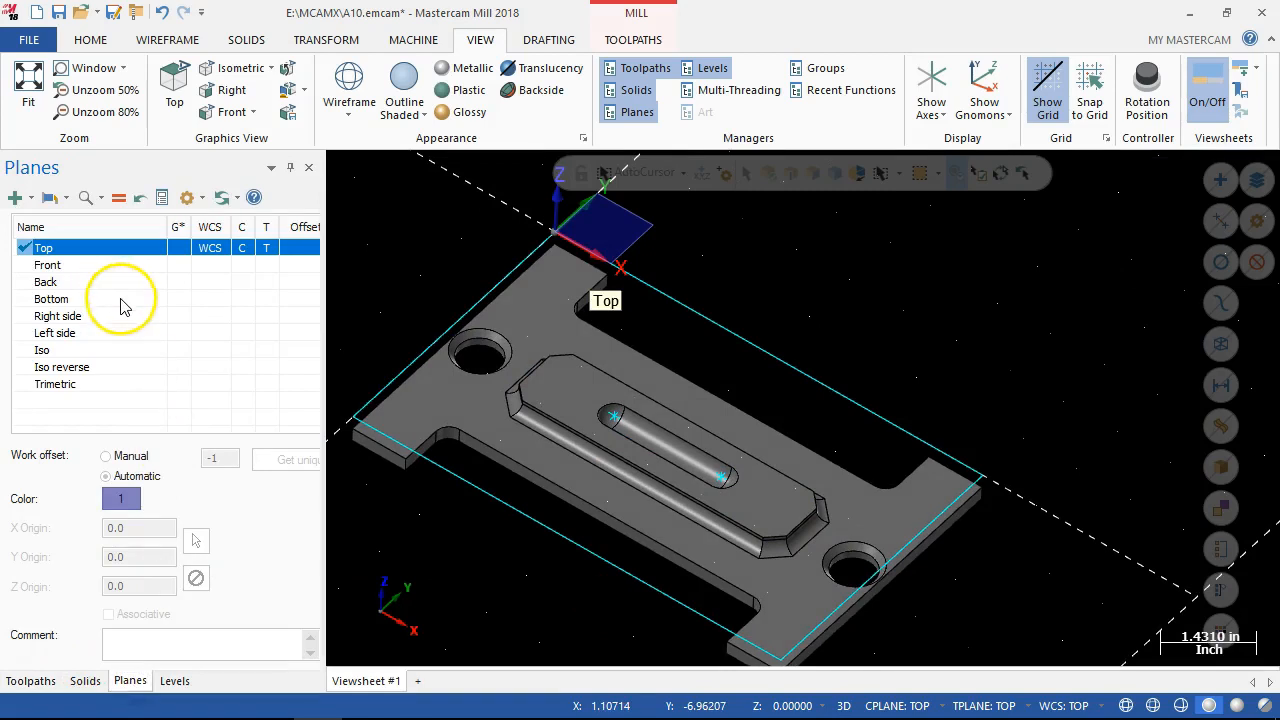
{"action": "left_click", "coordinate": [175, 680]}
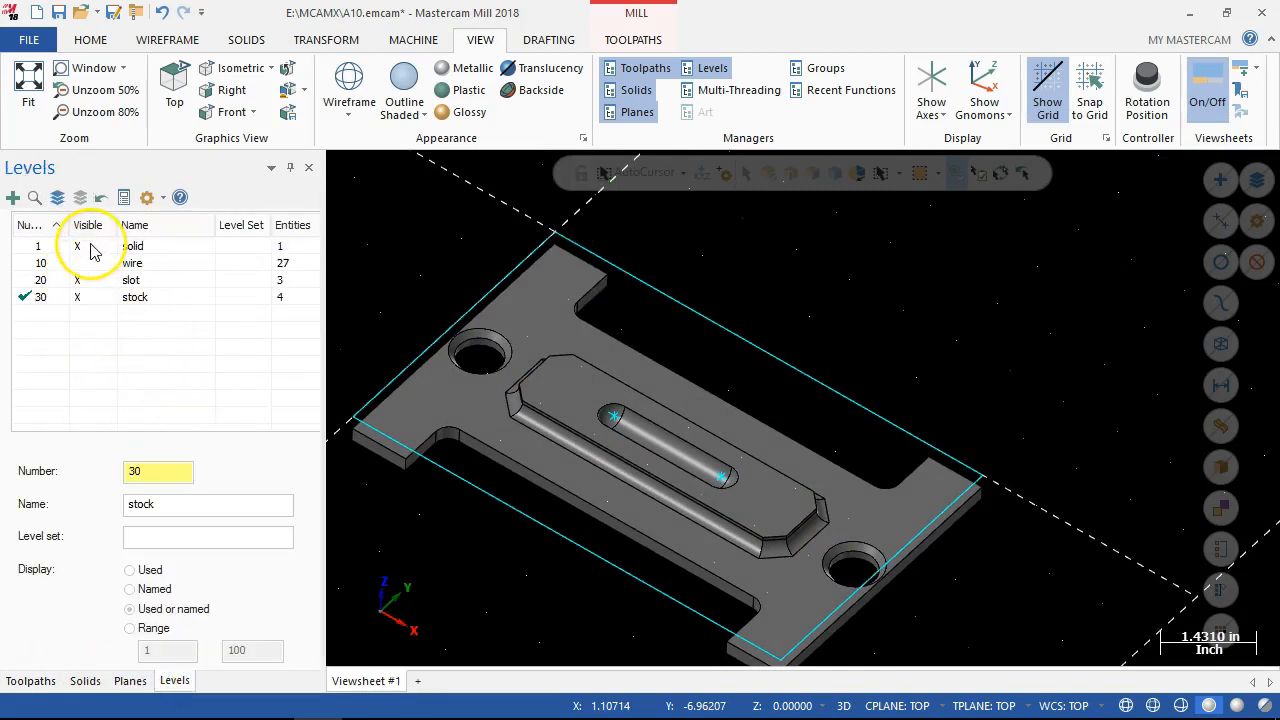
{"action": "left_click", "coordinate": [90, 280]}
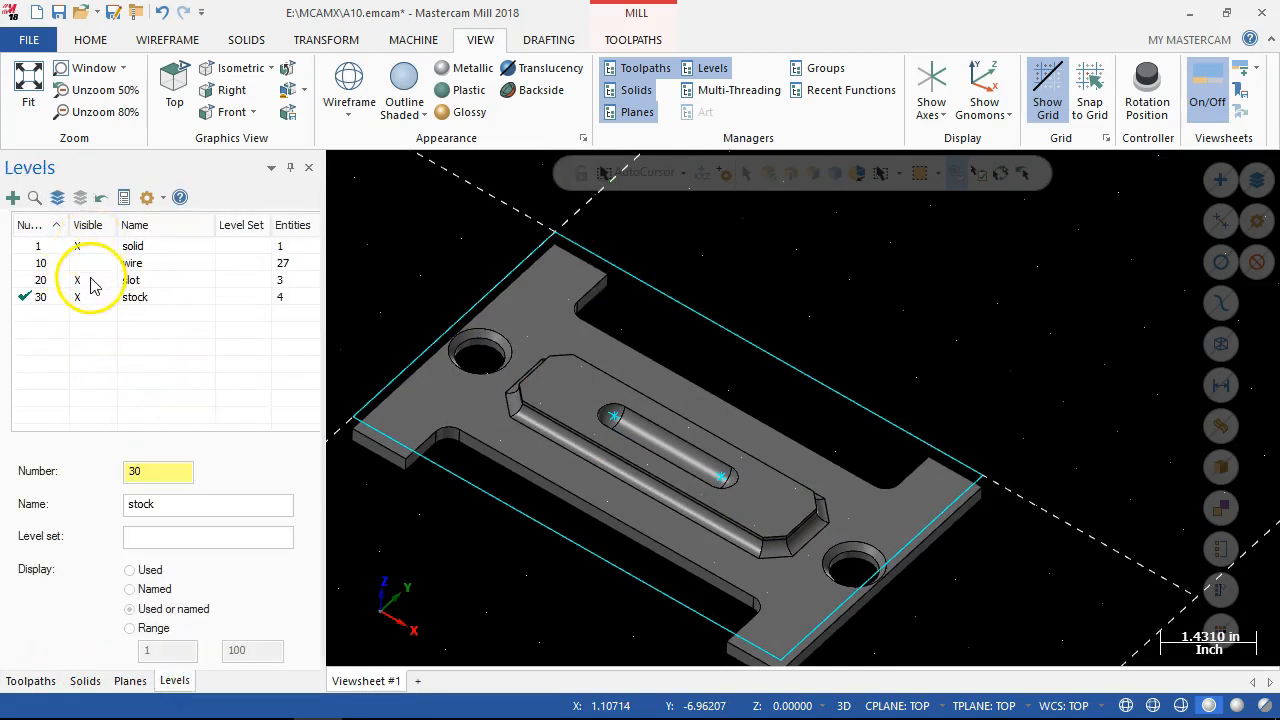
{"action": "left_click", "coordinate": [90, 281]}
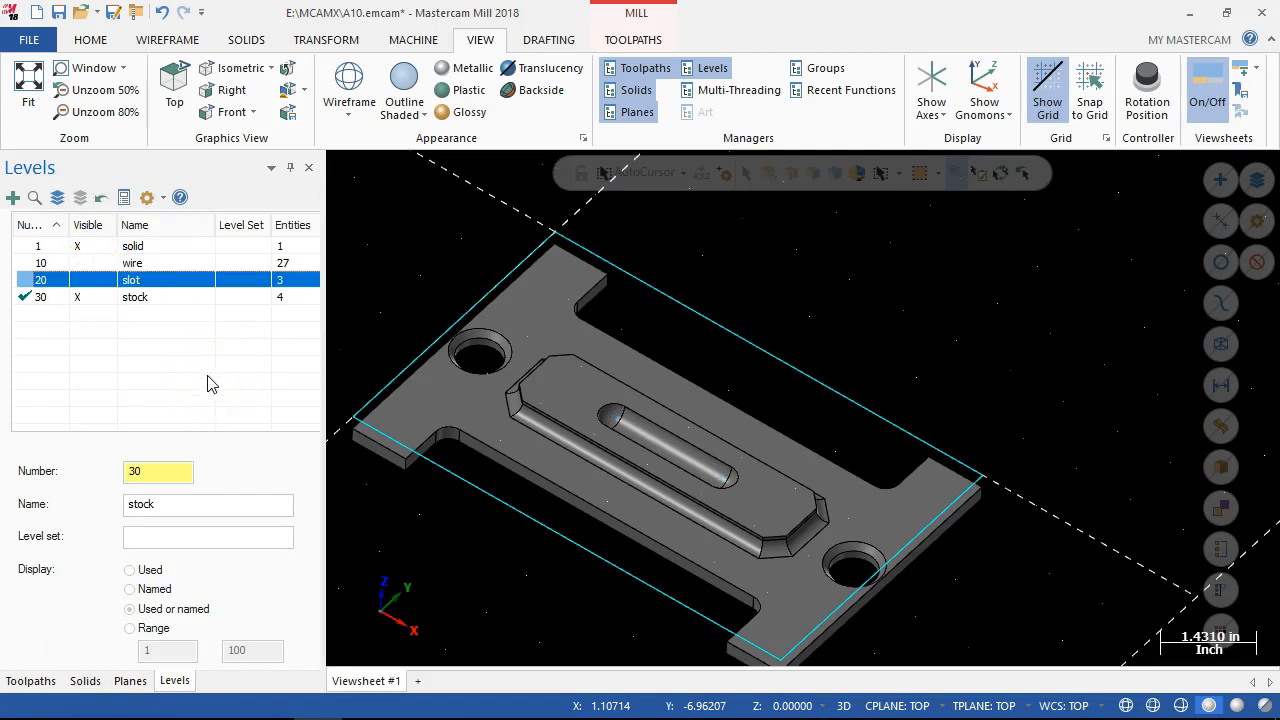
{"action": "left_click", "coordinate": [42, 681]}
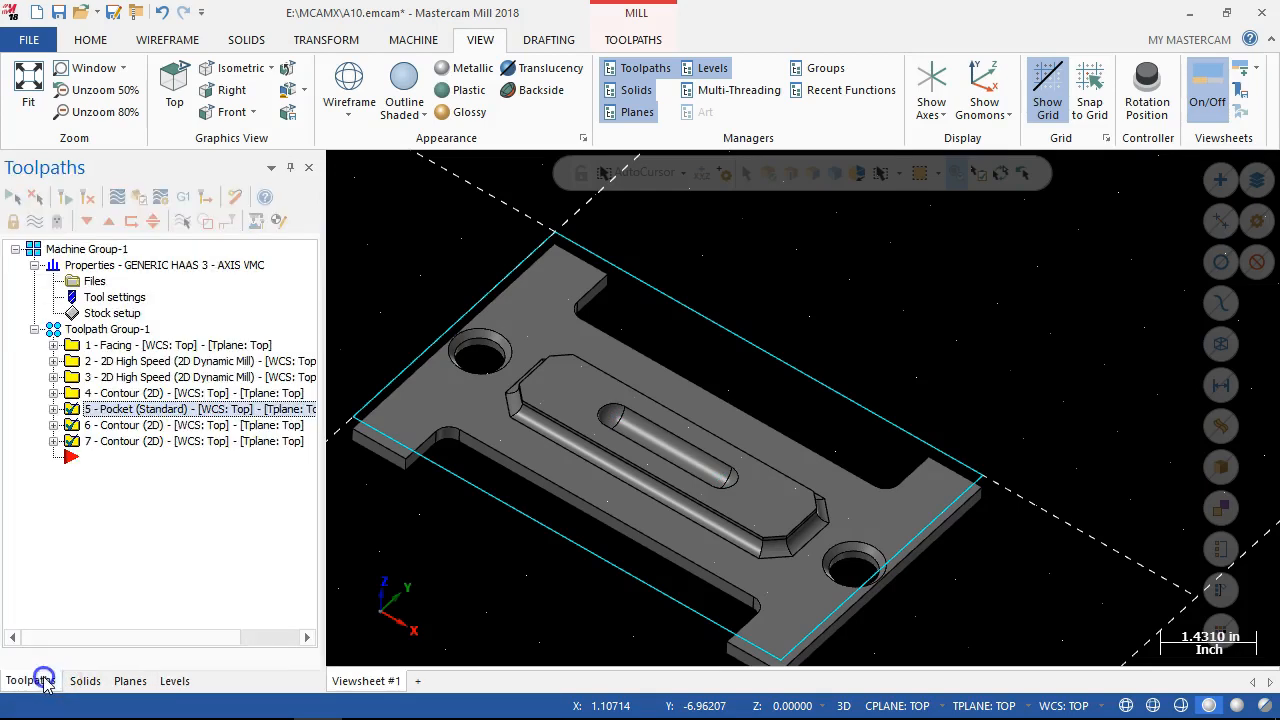
{"action": "middle_click_drag", "start_coordinate": [942, 368], "coordinate": [943, 361]}
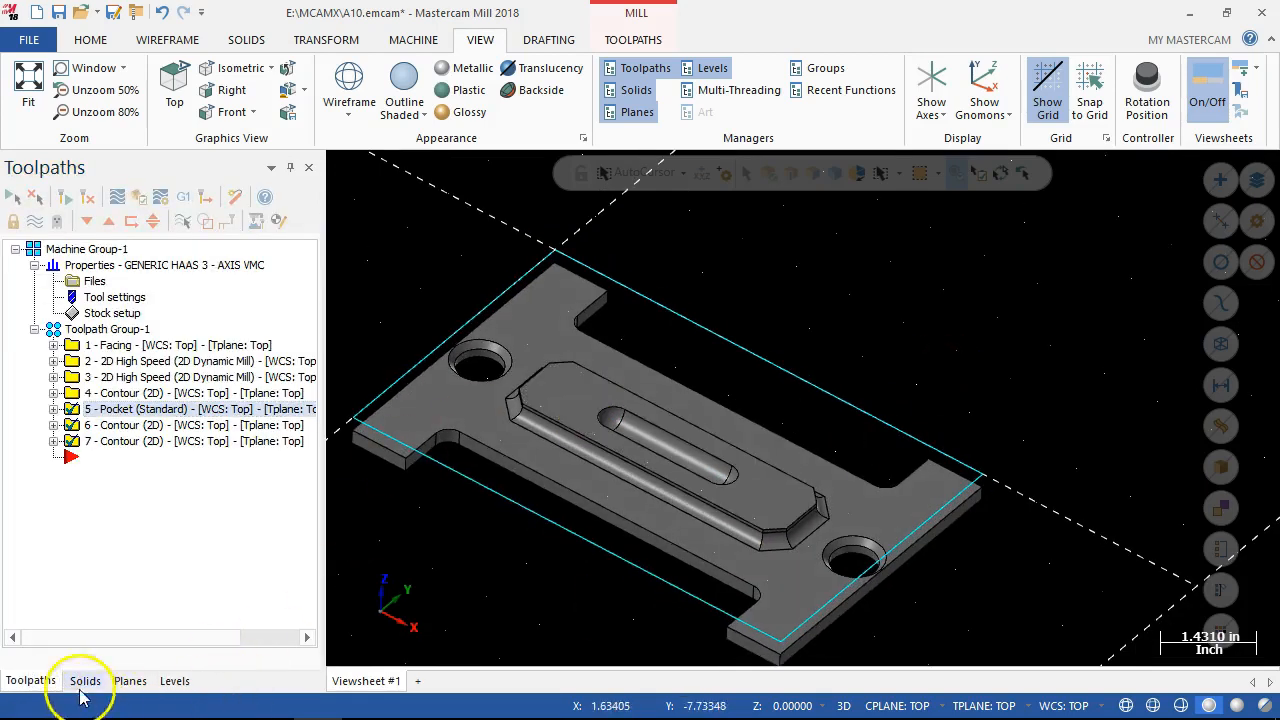
Make level 1, solid, the main level and hide level 30, stock.
{"action": "left_click", "coordinate": [175, 681]}
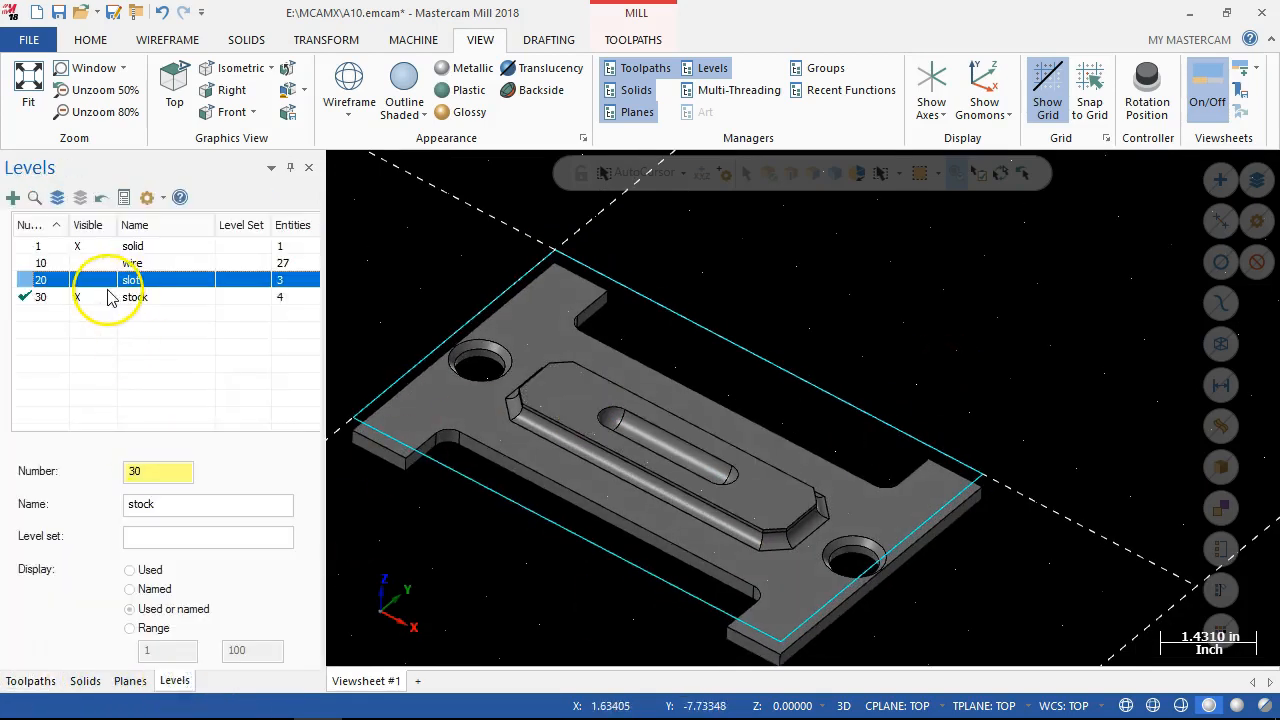
{"action": "left_click", "coordinate": [32, 246]}
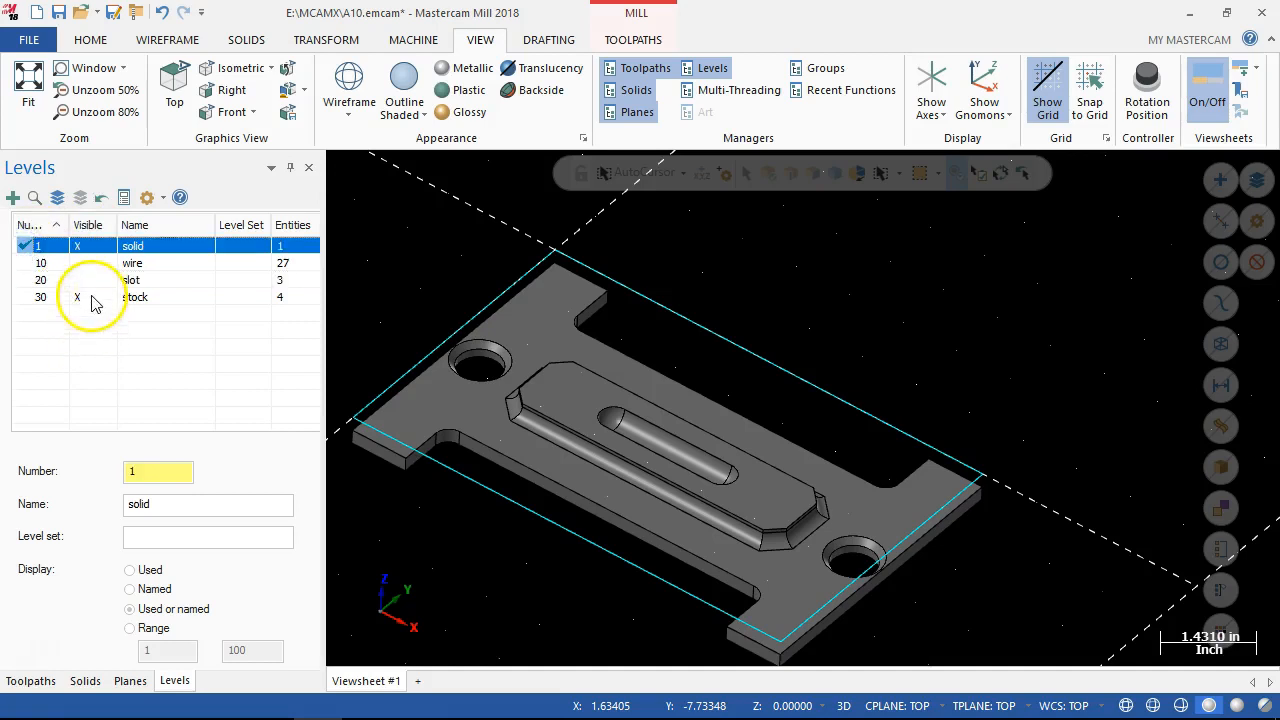
{"action": "left_click", "coordinate": [91, 298]}
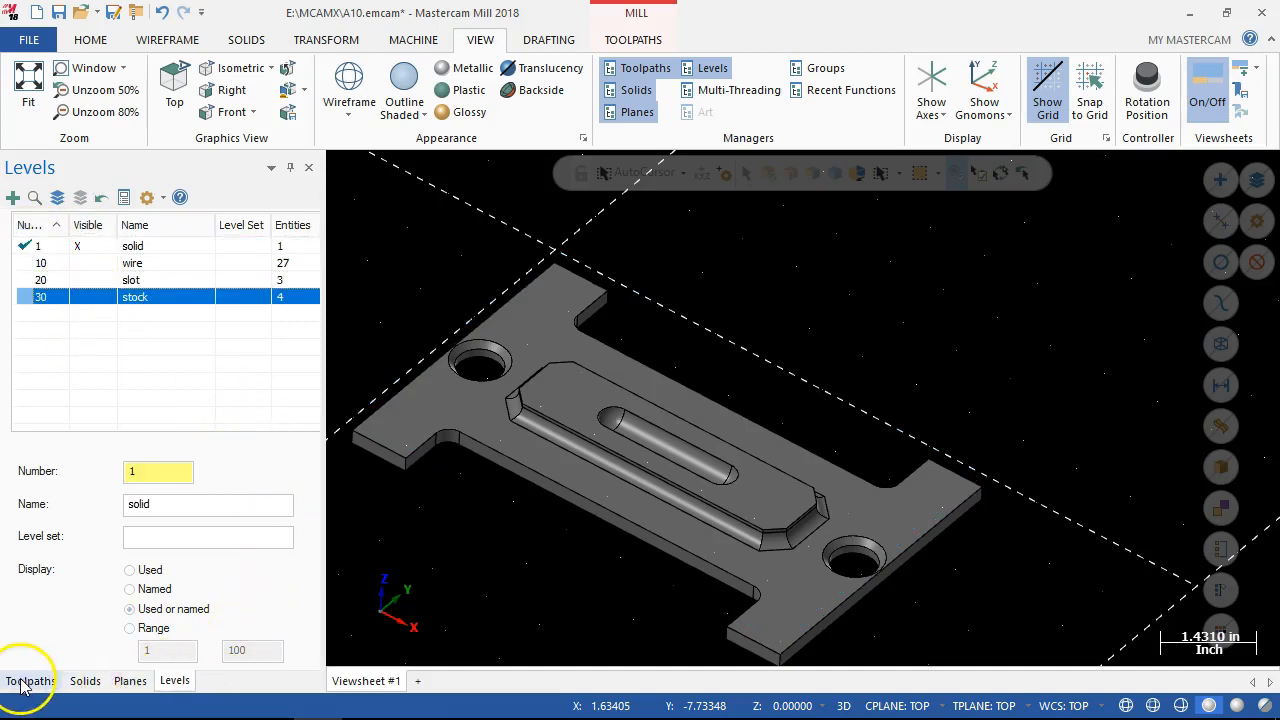
{"action": "left_click", "coordinate": [30, 681]}
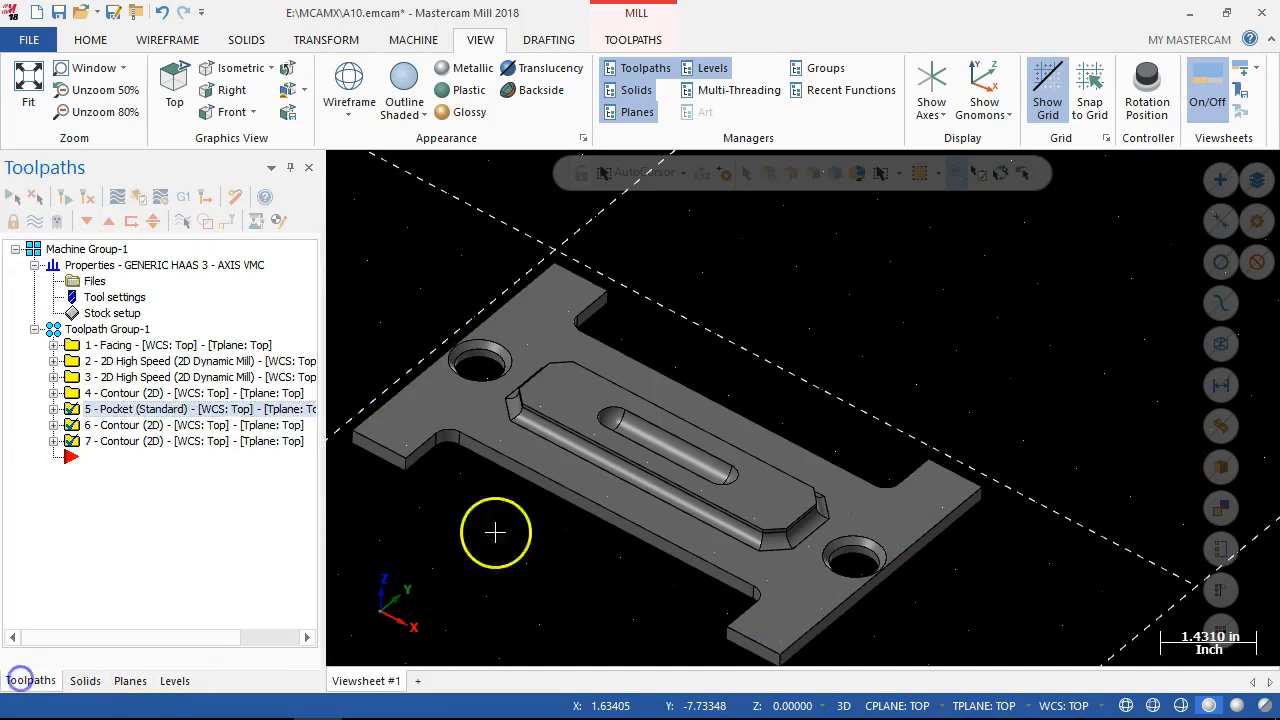
Create a contour toolpath with solid chains on the inner circular edges of the plate's two chamfered holes.
{"action": "right_click", "coordinate": [76, 463]}
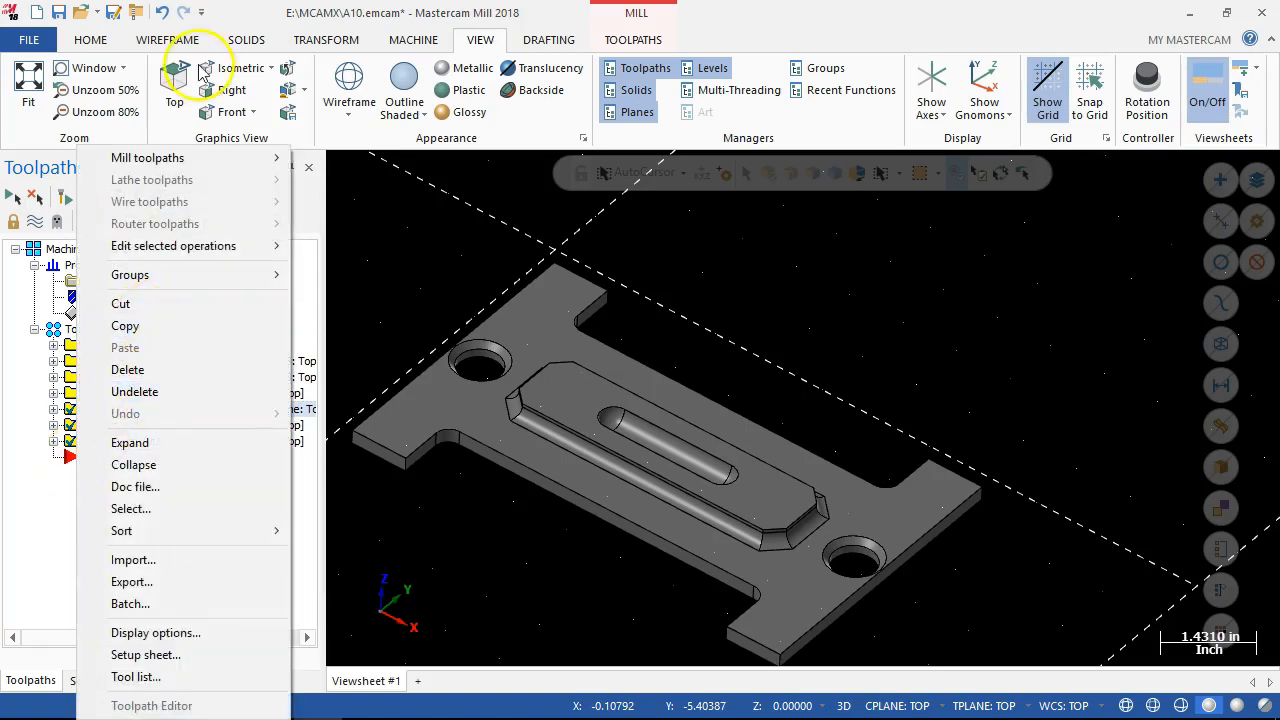
{"action": "mouse_move", "coordinate": [280, 157]}
{"action": "left_click", "coordinate": [337, 137]}
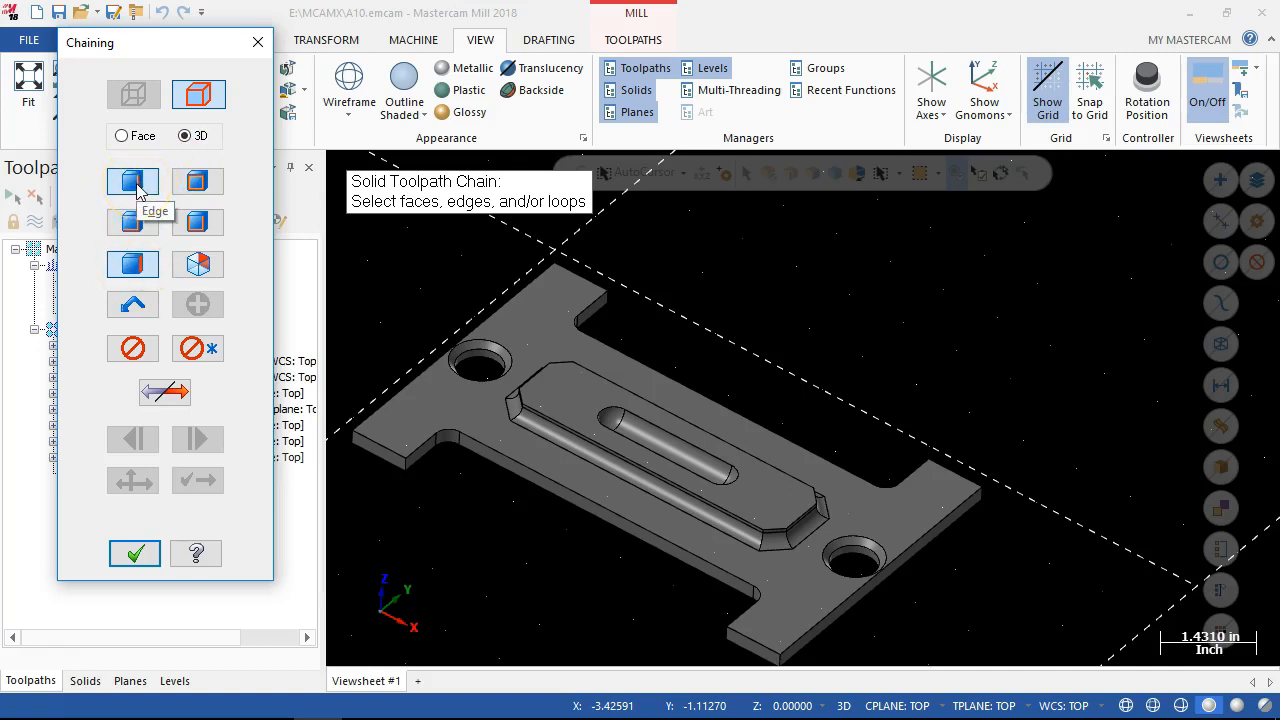
{"action": "left_click", "coordinate": [503, 370]}
{"action": "left_click", "coordinate": [857, 553]}
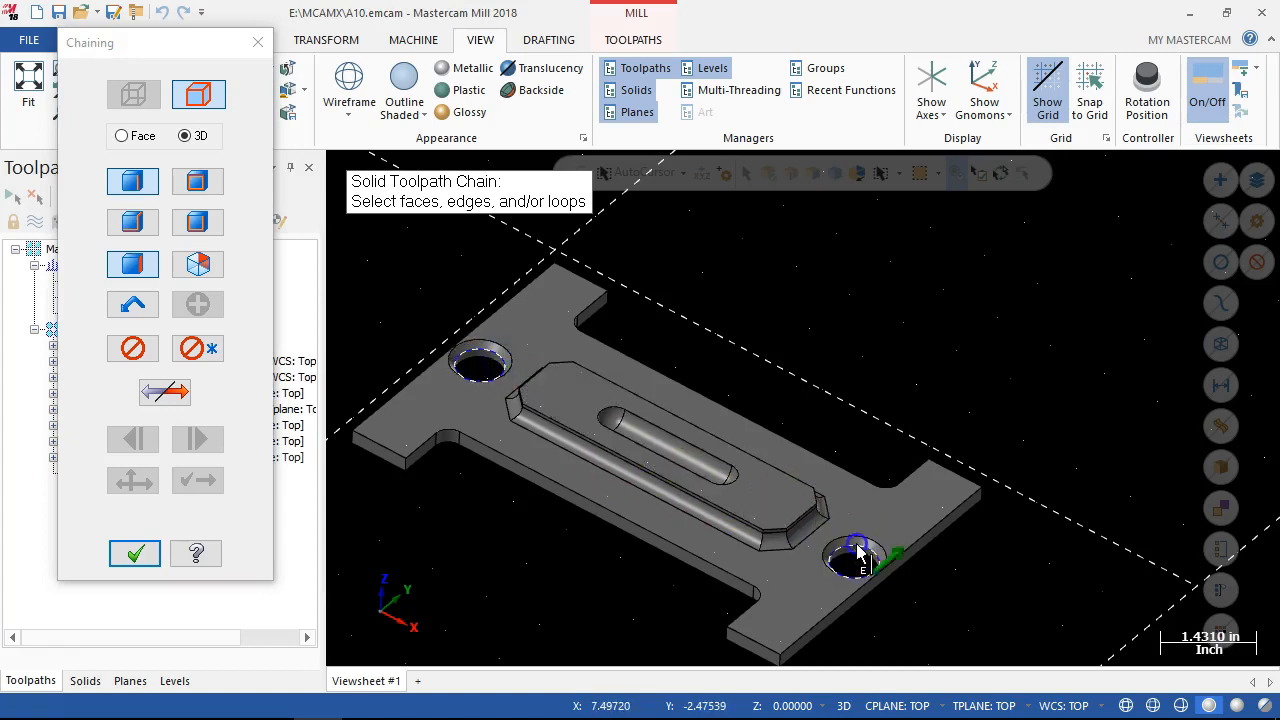
{"action": "left_click", "coordinate": [153, 558]}
Filter the tool library to chamfer mills only and assign the 1/2 chamfer mill to the new contour operation.
{"action": "left_click", "coordinate": [183, 111]}
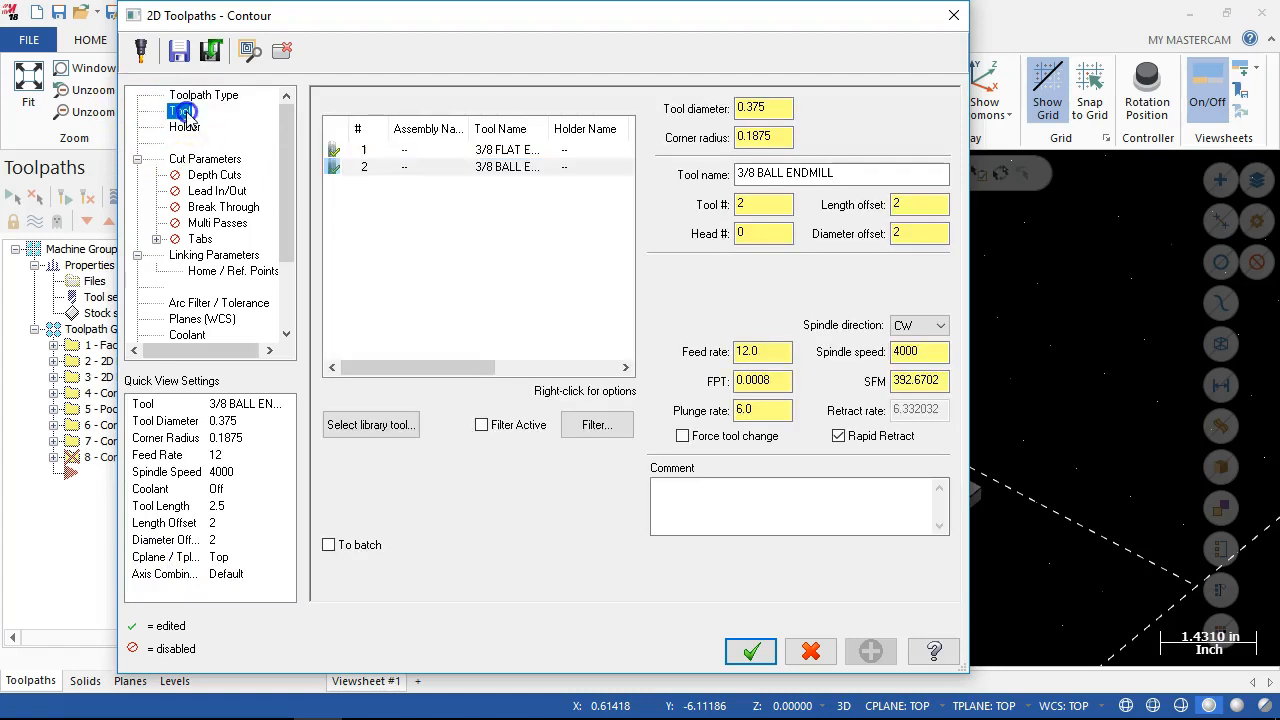
{"action": "left_click", "coordinate": [412, 441]}
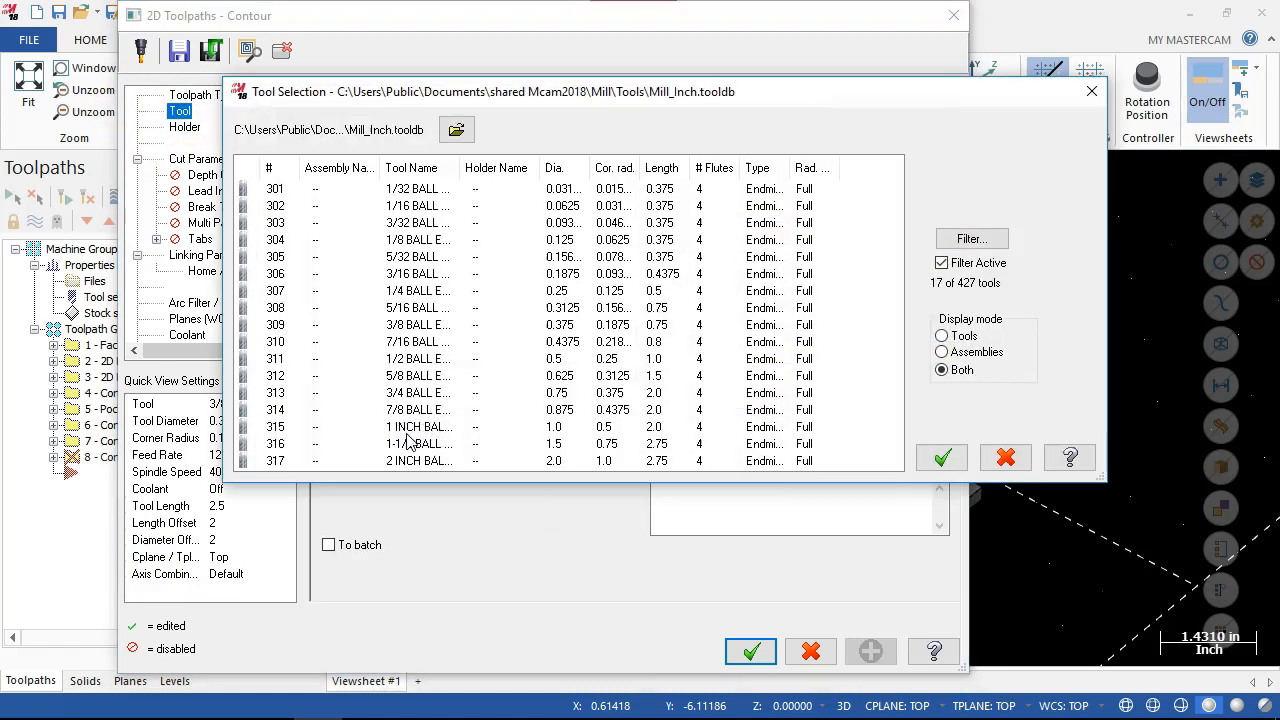
{"action": "left_click", "coordinate": [998, 240]}
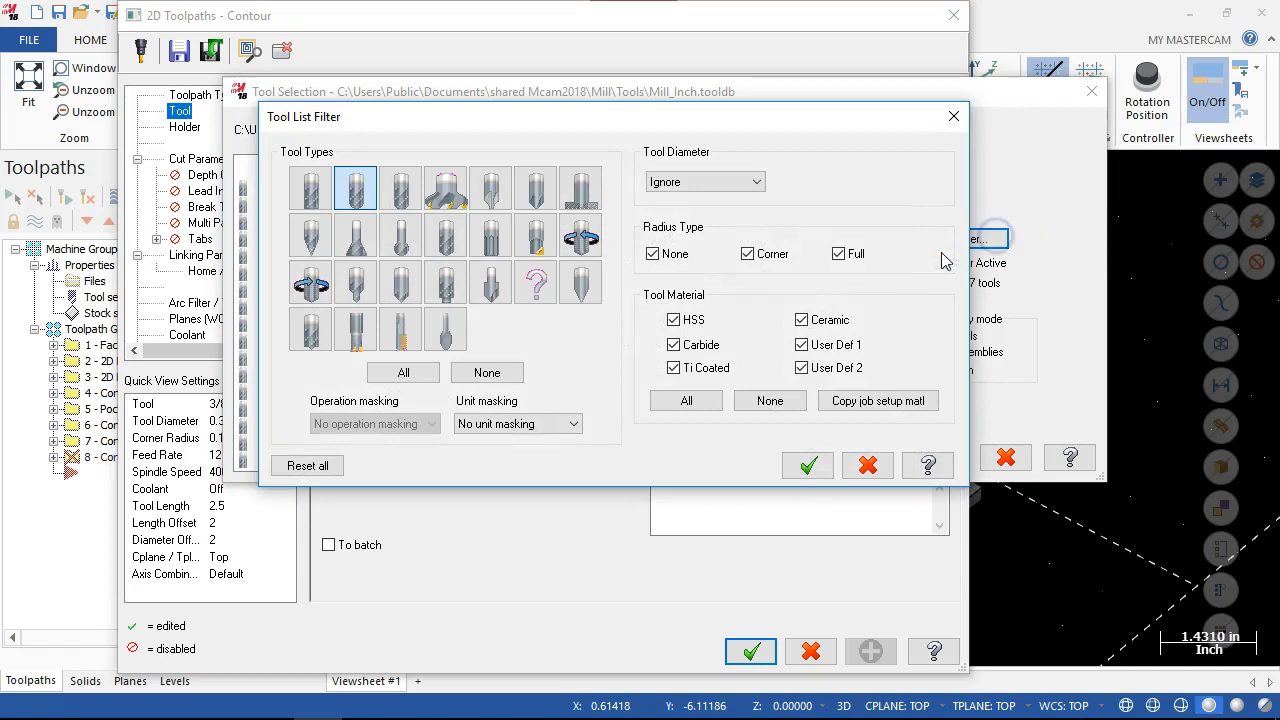
{"action": "left_click", "coordinate": [535, 190]}
{"action": "left_click", "coordinate": [345, 186]}
{"action": "left_click", "coordinate": [814, 467]}
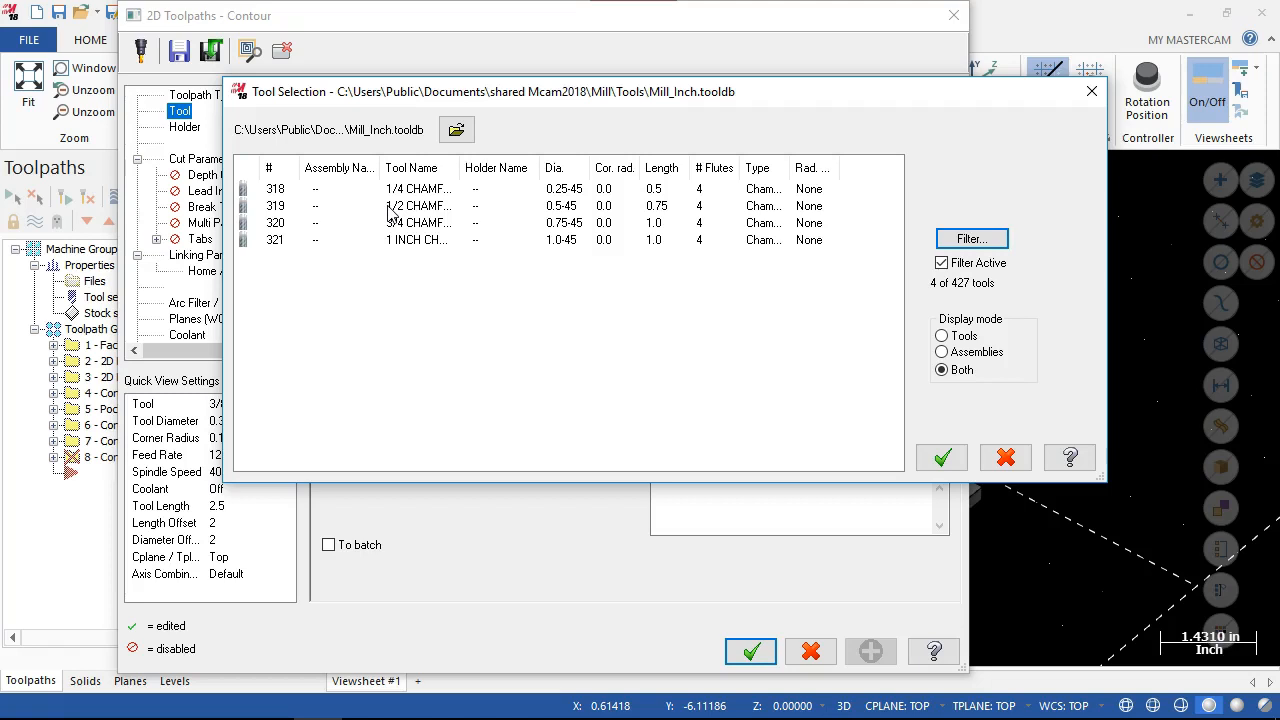
{"action": "left_click", "coordinate": [432, 207]}
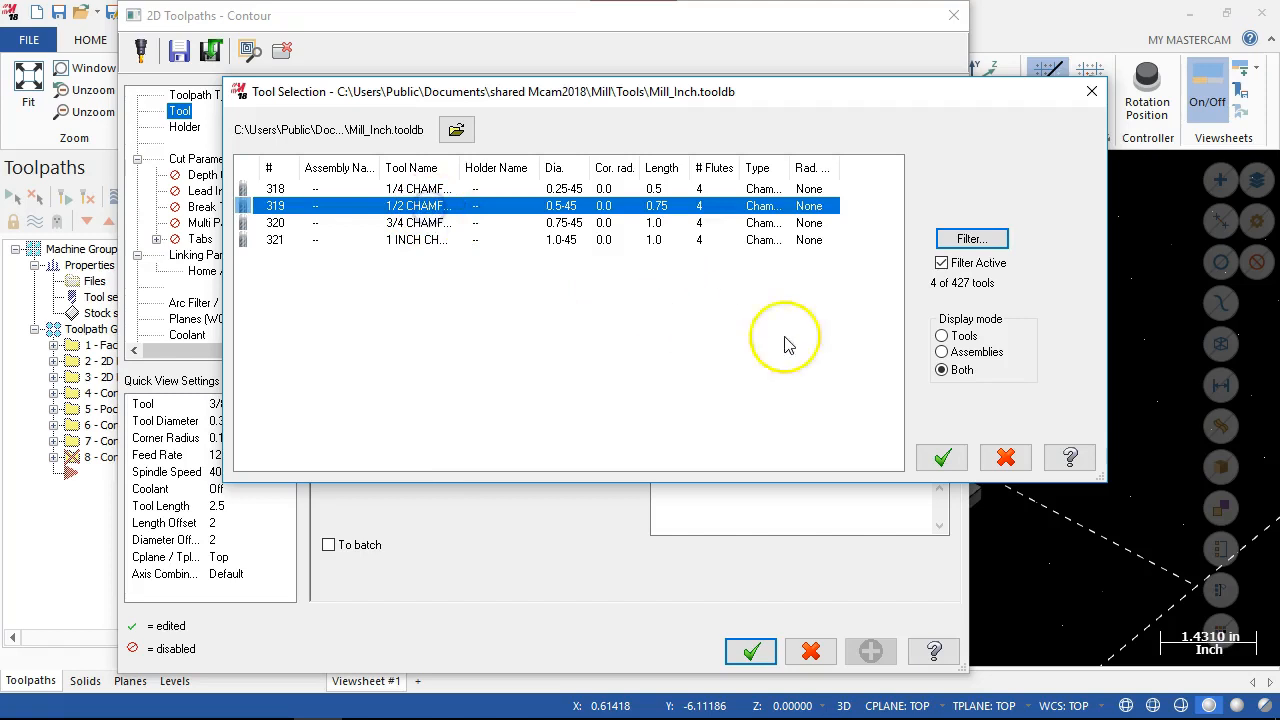
{"action": "left_click", "coordinate": [427, 208]}
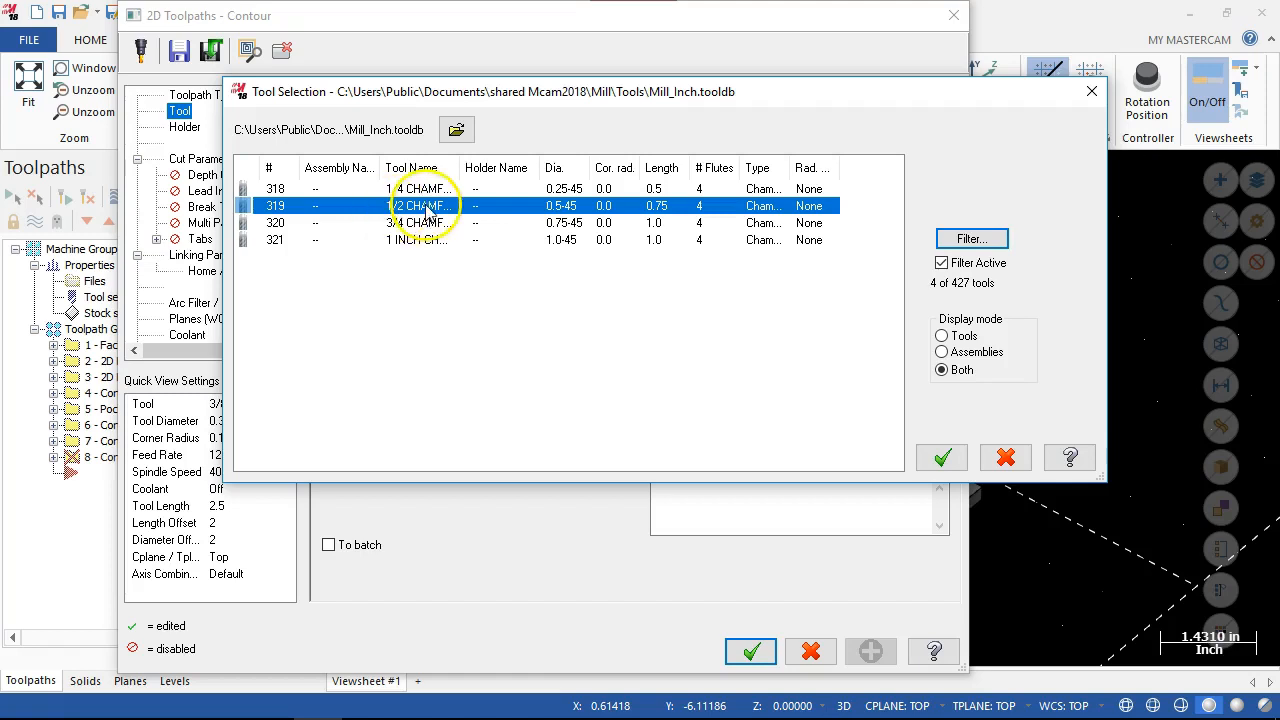
{"action": "left_click", "coordinate": [942, 457]}
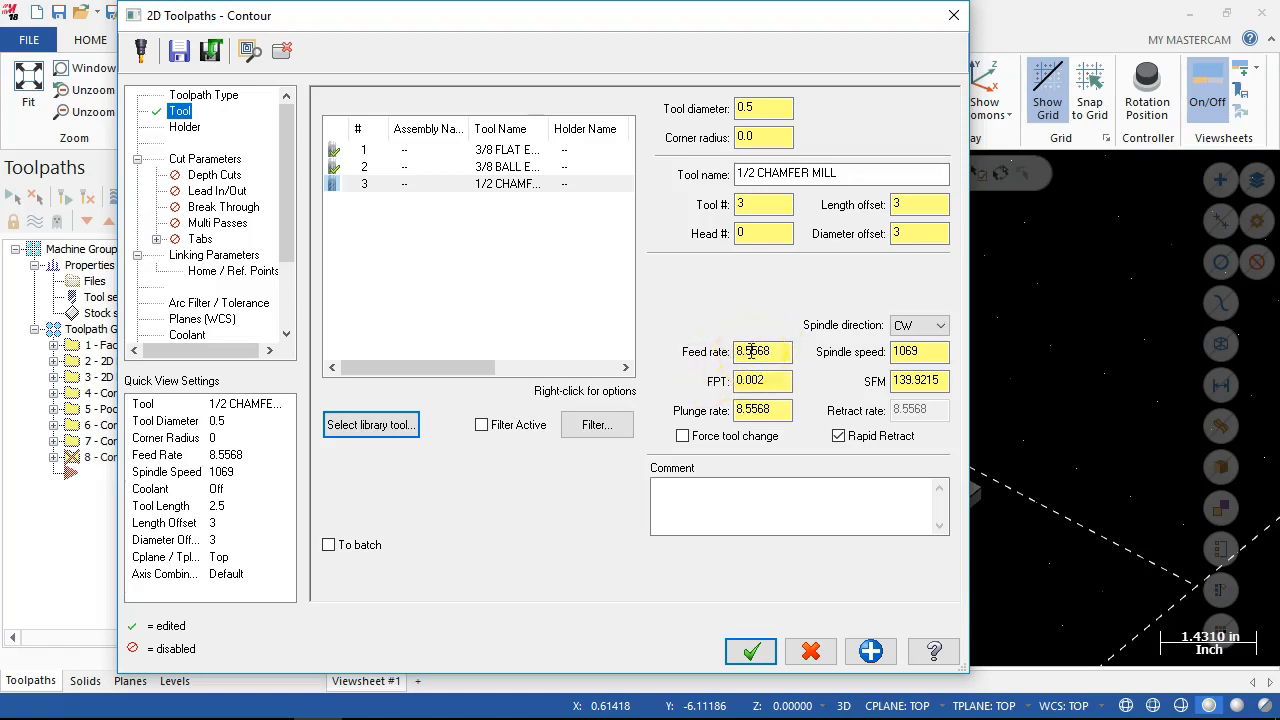
Set the 1/2 chamfer mill's spindle speed to 4000, feed rate to 10 and plunge rate to 10.
{"action": "double_click", "coordinate": [906, 352]}
{"action": "type", "text": "4000"}
{"action": "left_click", "coordinate": [752, 355]}
{"action": "double_click", "coordinate": [752, 352]}
{"action": "type", "text": "10"}
{"action": "double_click", "coordinate": [760, 410]}
{"action": "type", "text": "10"}
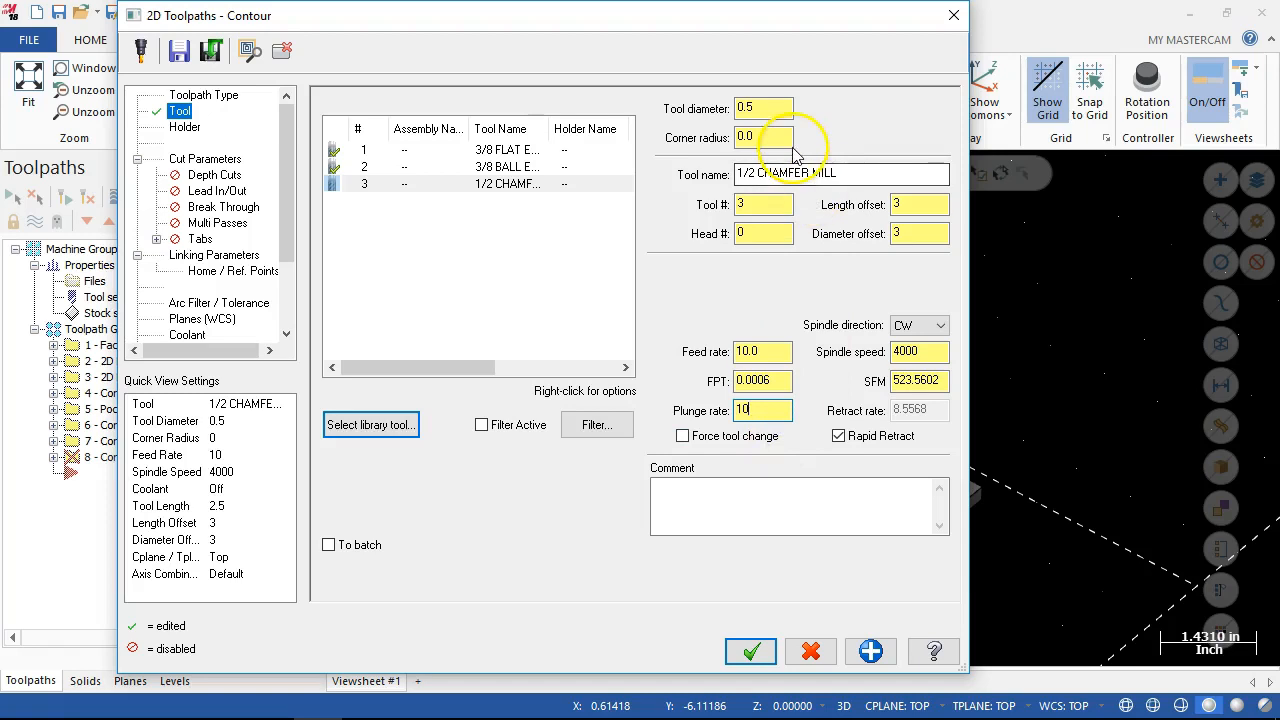
Set the contour type to 2D chamfer with a 0.02 bottom offset, and set the compensation type to Wear.
{"action": "left_click", "coordinate": [190, 160]}
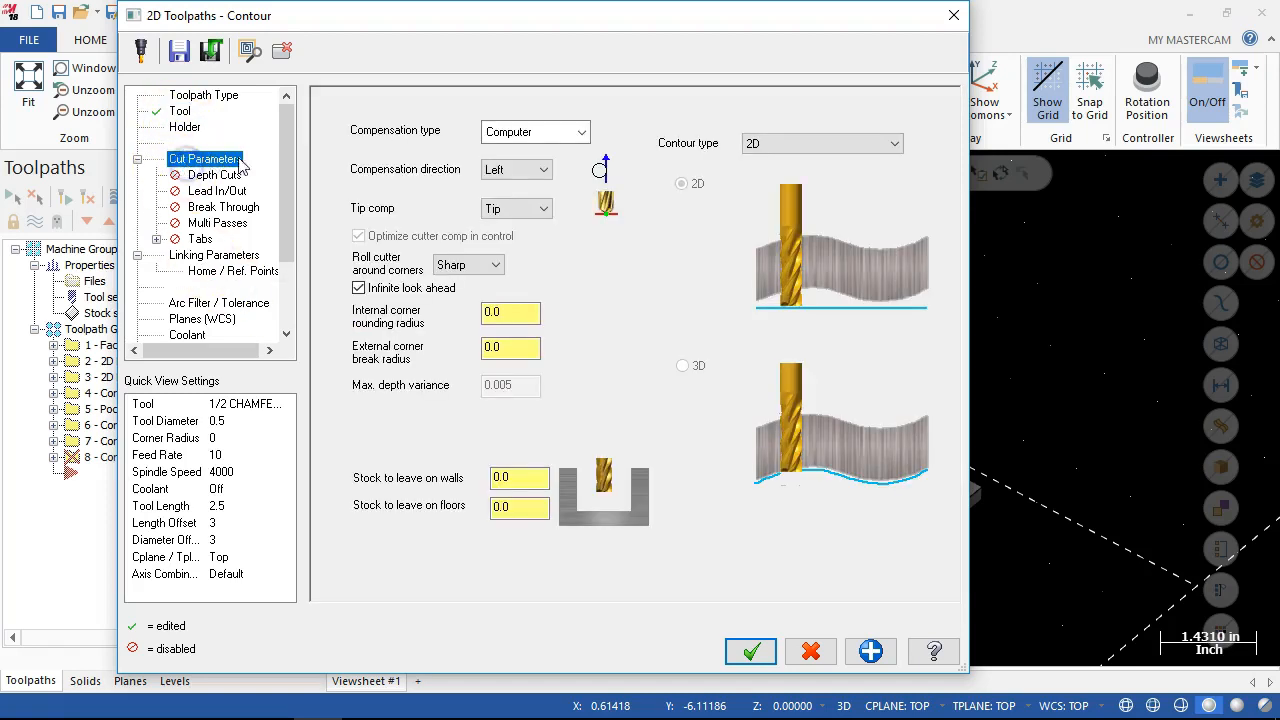
{"action": "left_click", "coordinate": [770, 143]}
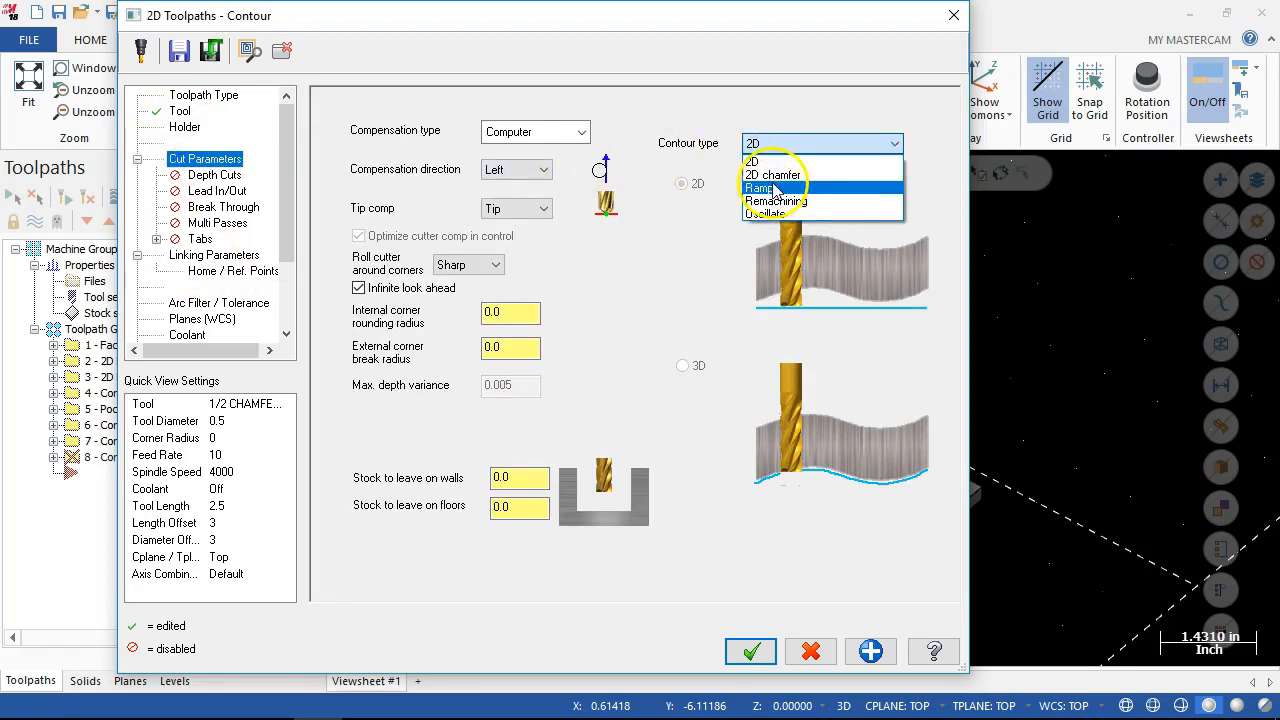
{"action": "left_click", "coordinate": [772, 175]}
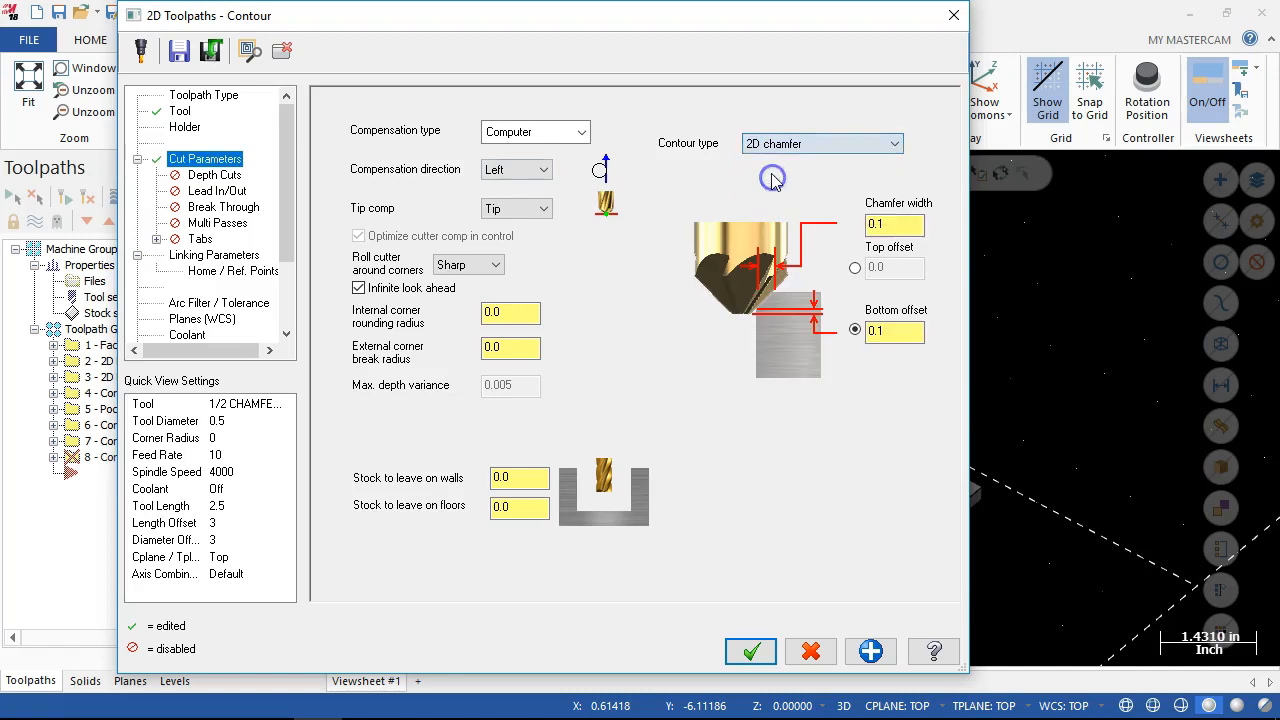
{"action": "left_click", "coordinate": [907, 228]}
{"action": "left_click", "coordinate": [898, 332]}
{"action": "double_click", "coordinate": [898, 332]}
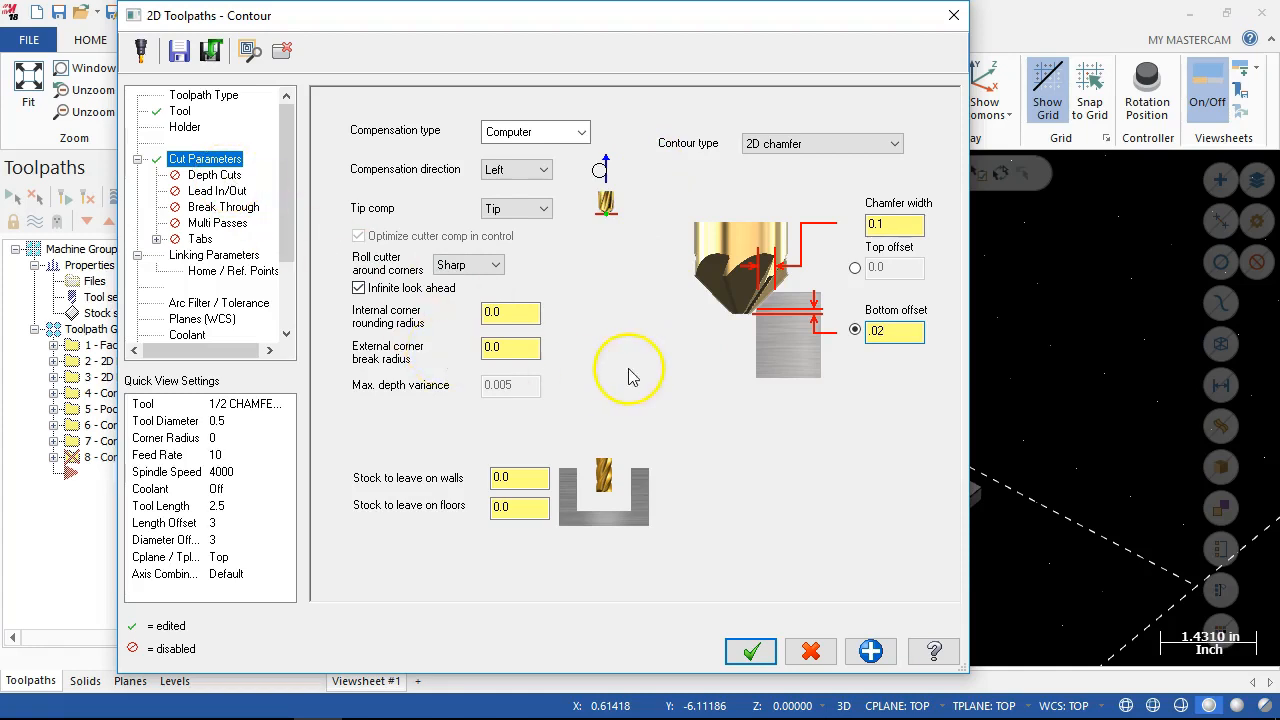
{"action": "left_click", "coordinate": [550, 133]}
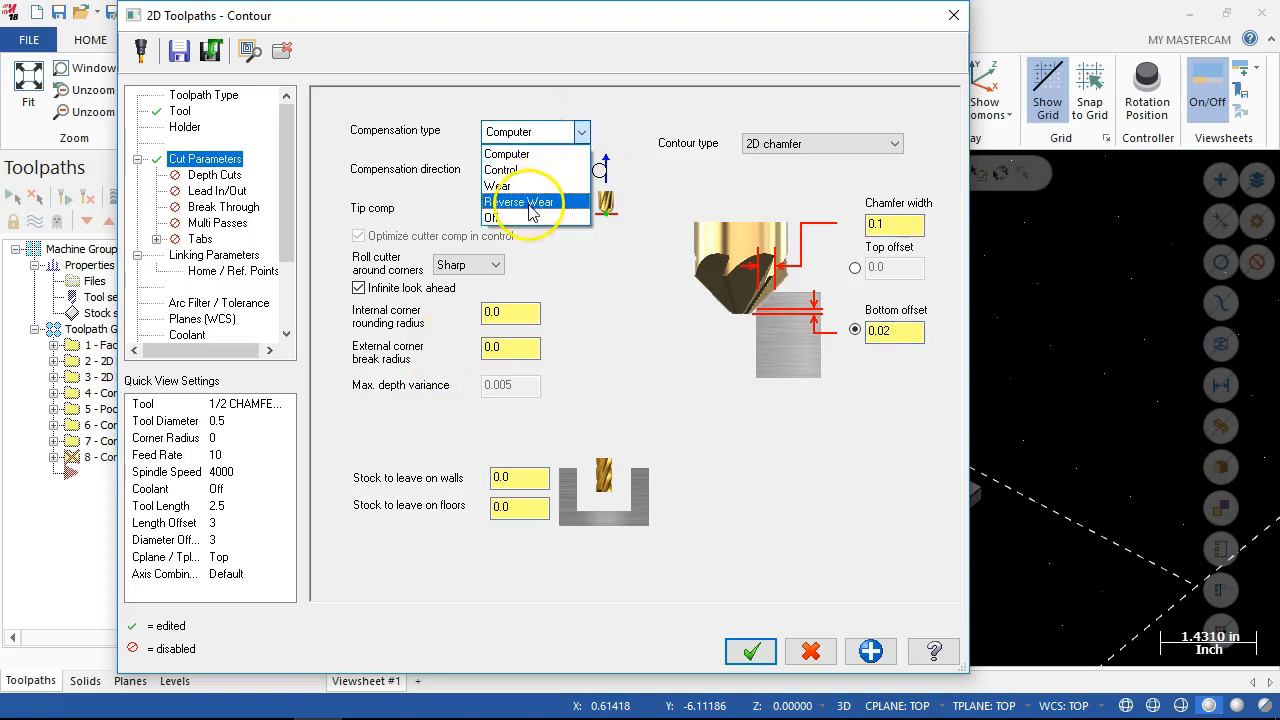
{"action": "left_click", "coordinate": [525, 186]}
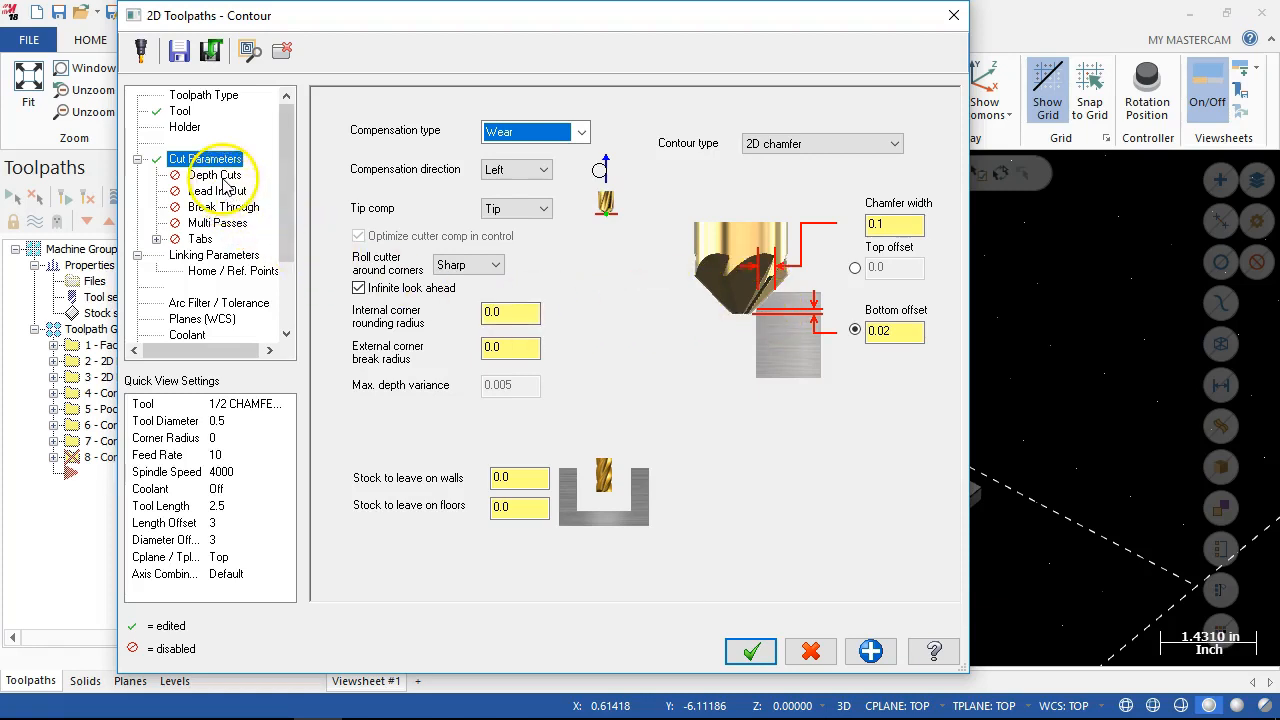
Enable lead in/out with both entry and exit moves, and turn off the start and end of contour adjustments.
{"action": "left_click", "coordinate": [220, 177]}
{"action": "left_click", "coordinate": [219, 192]}
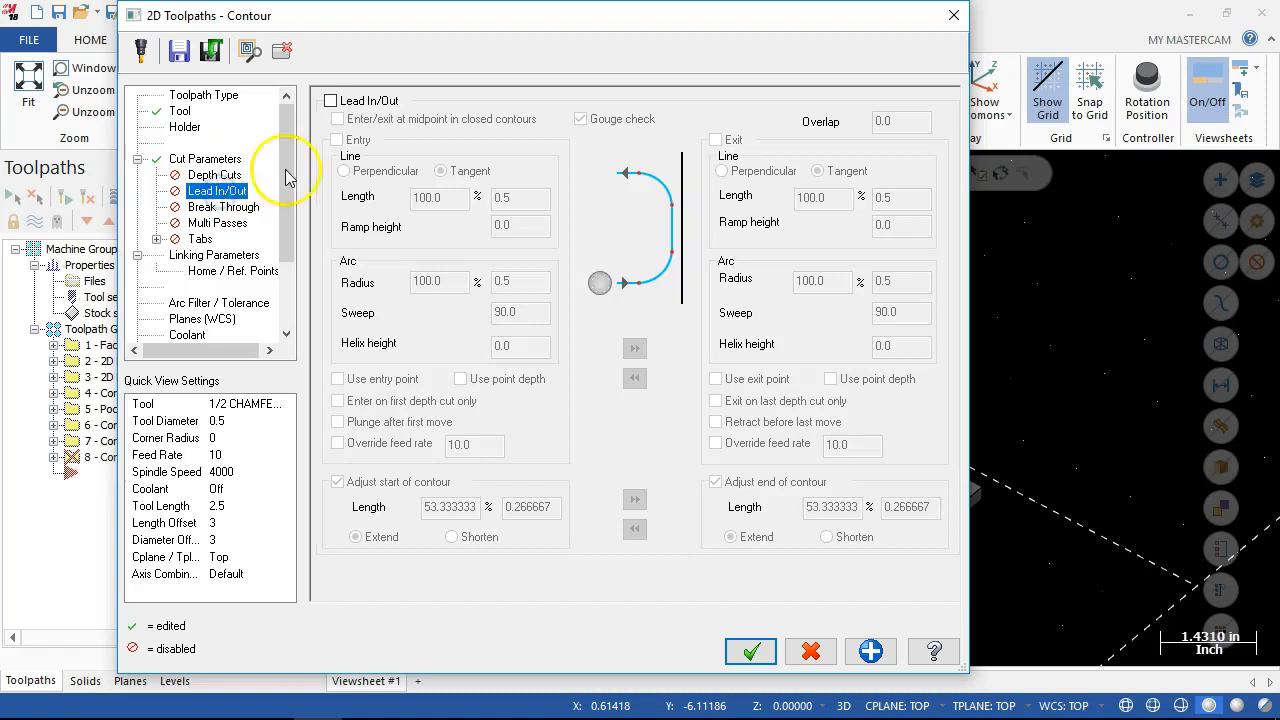
{"action": "left_click", "coordinate": [330, 101]}
{"action": "left_click", "coordinate": [337, 140]}
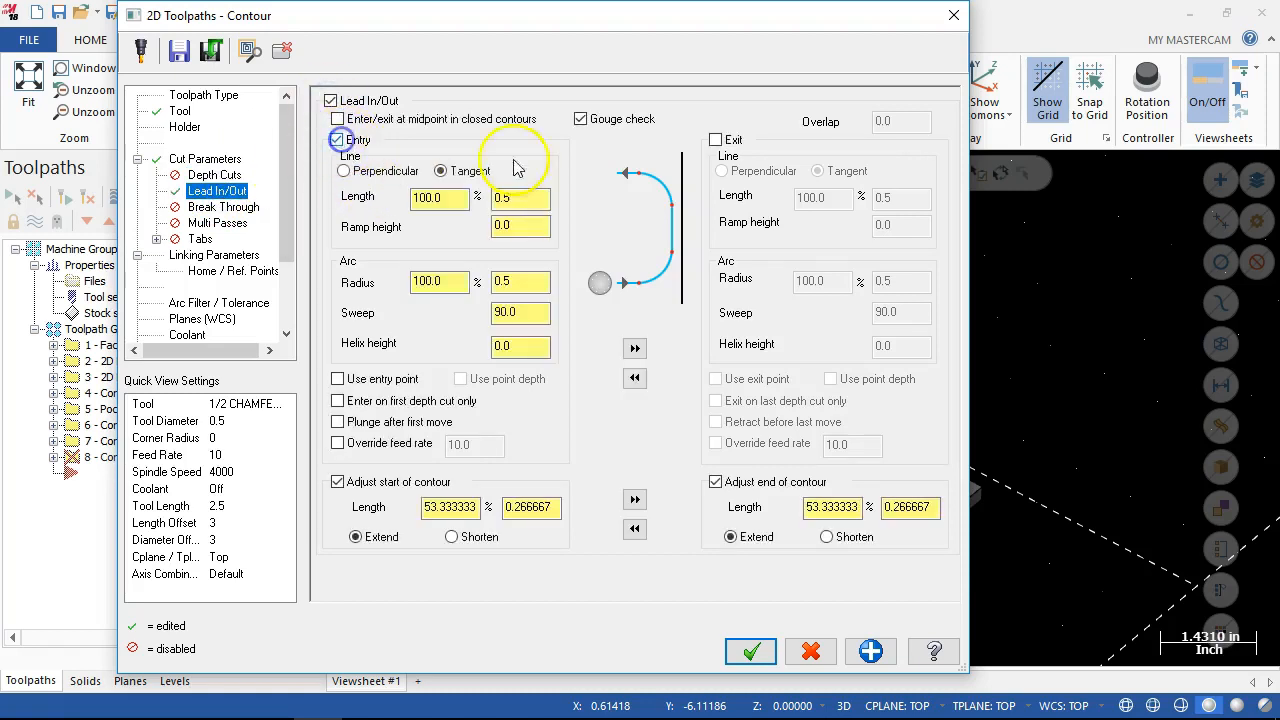
{"action": "left_click", "coordinate": [716, 140]}
{"action": "left_click", "coordinate": [337, 481]}
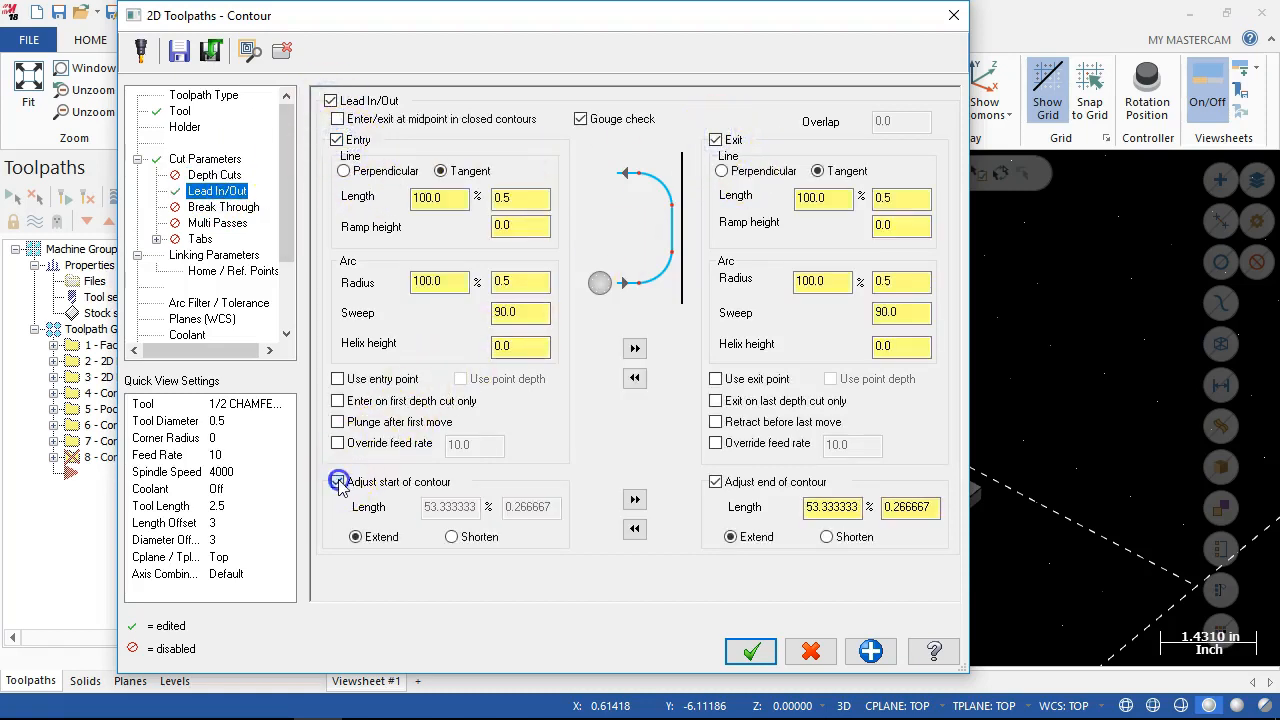
{"action": "left_click", "coordinate": [742, 484]}
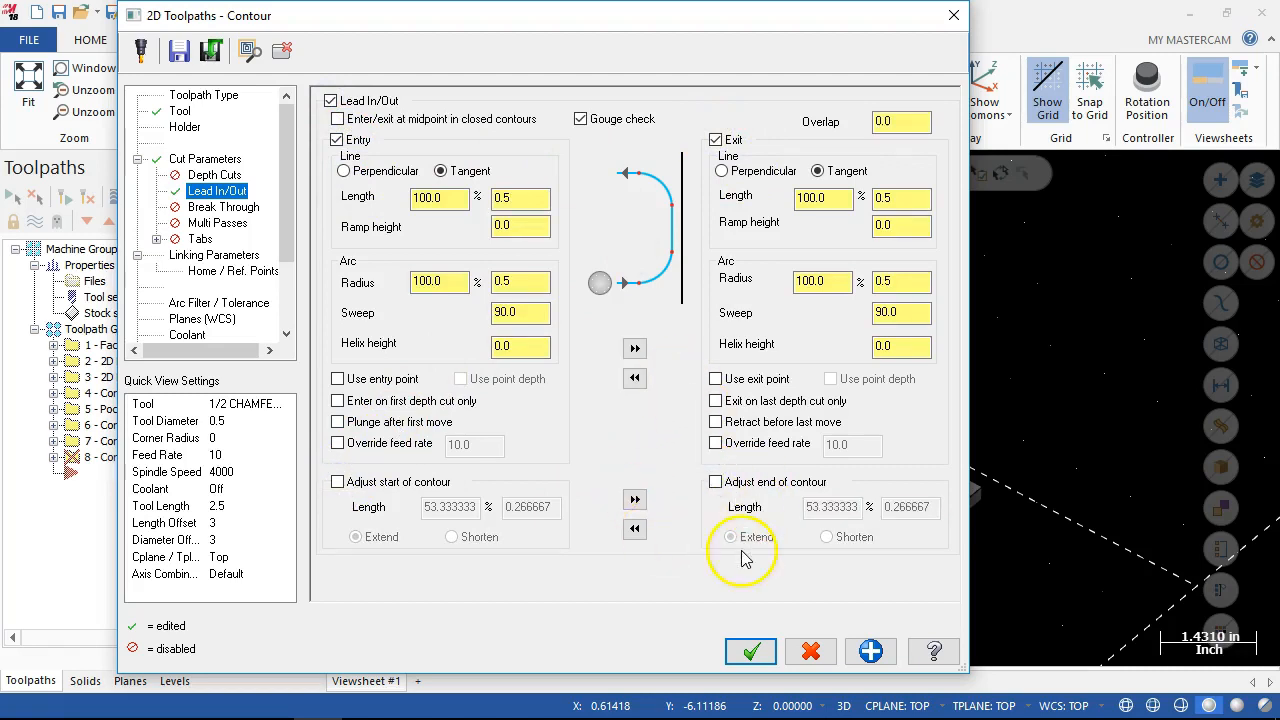
Set the entry line length and arc radius to 0.03 and copy the entry values to the exit.
{"action": "double_click", "coordinate": [510, 197]}
{"action": "type", "text": ".03"}
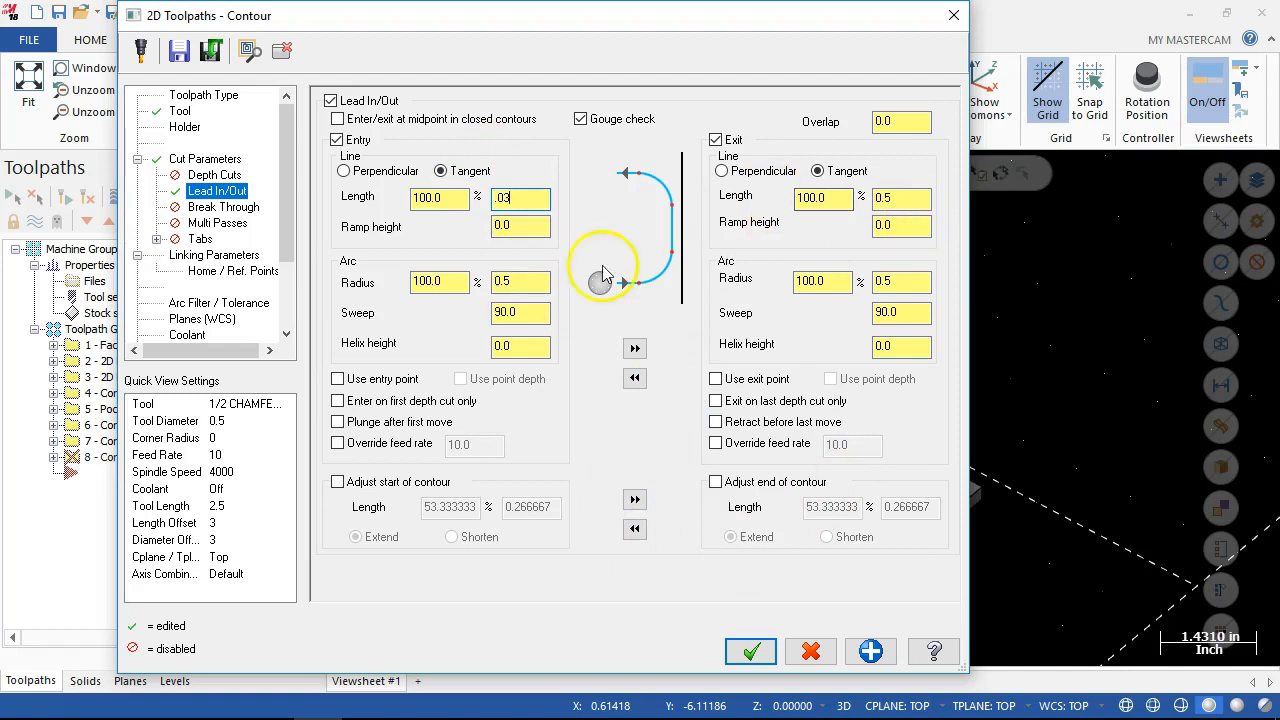
{"action": "double_click", "coordinate": [522, 281]}
{"action": "type", "text": ".03"}
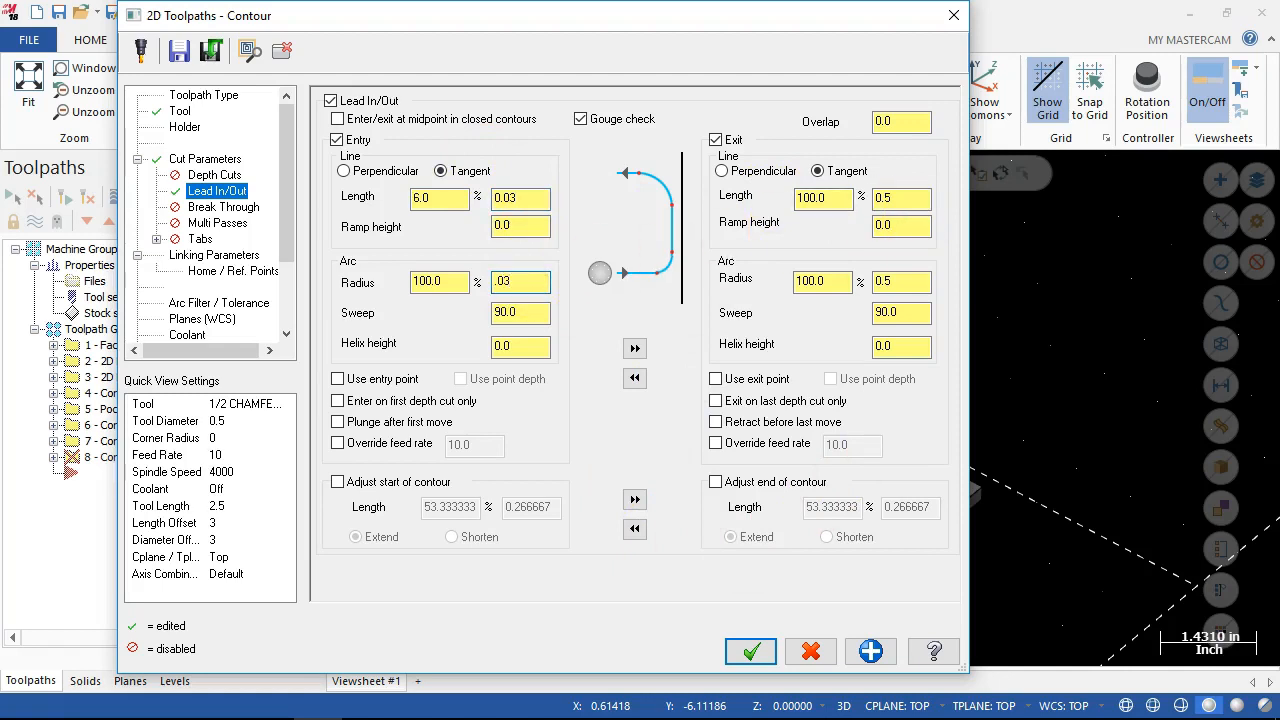
{"action": "left_click", "coordinate": [634, 348]}
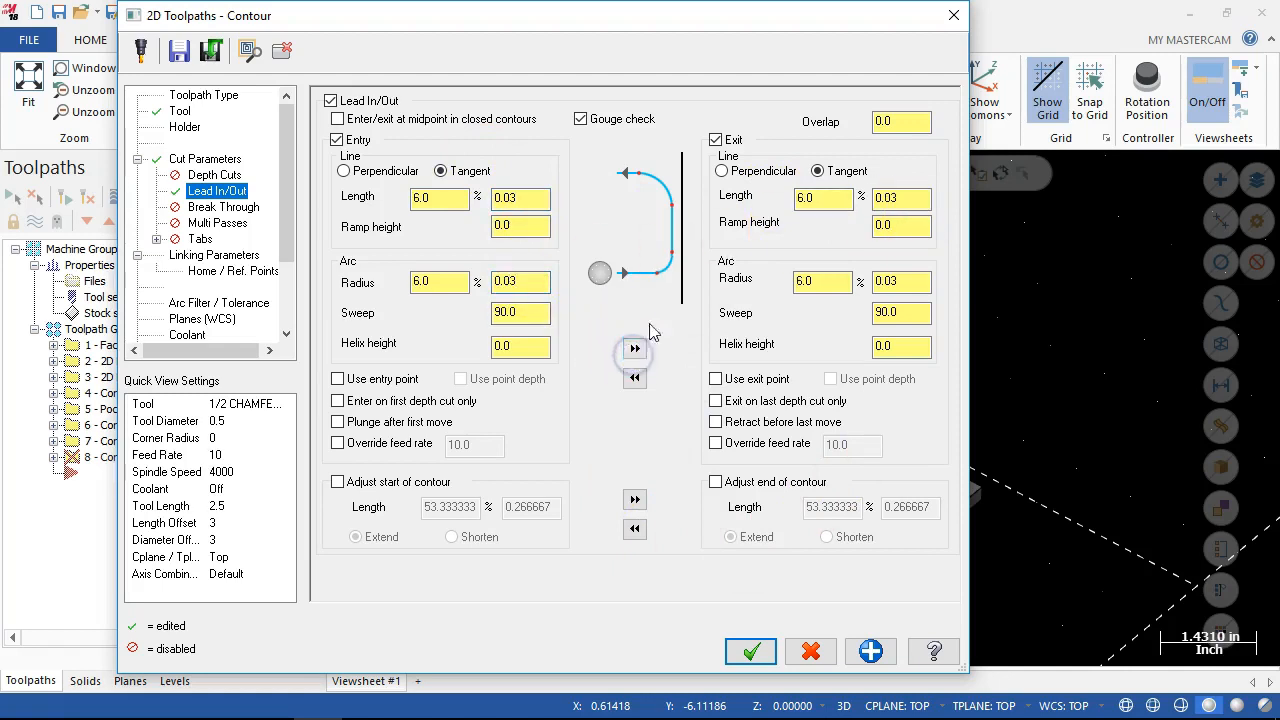
Set the chamfer contour's incremental depth to 0 and accept the operation parameters.
{"action": "left_click", "coordinate": [210, 256]}
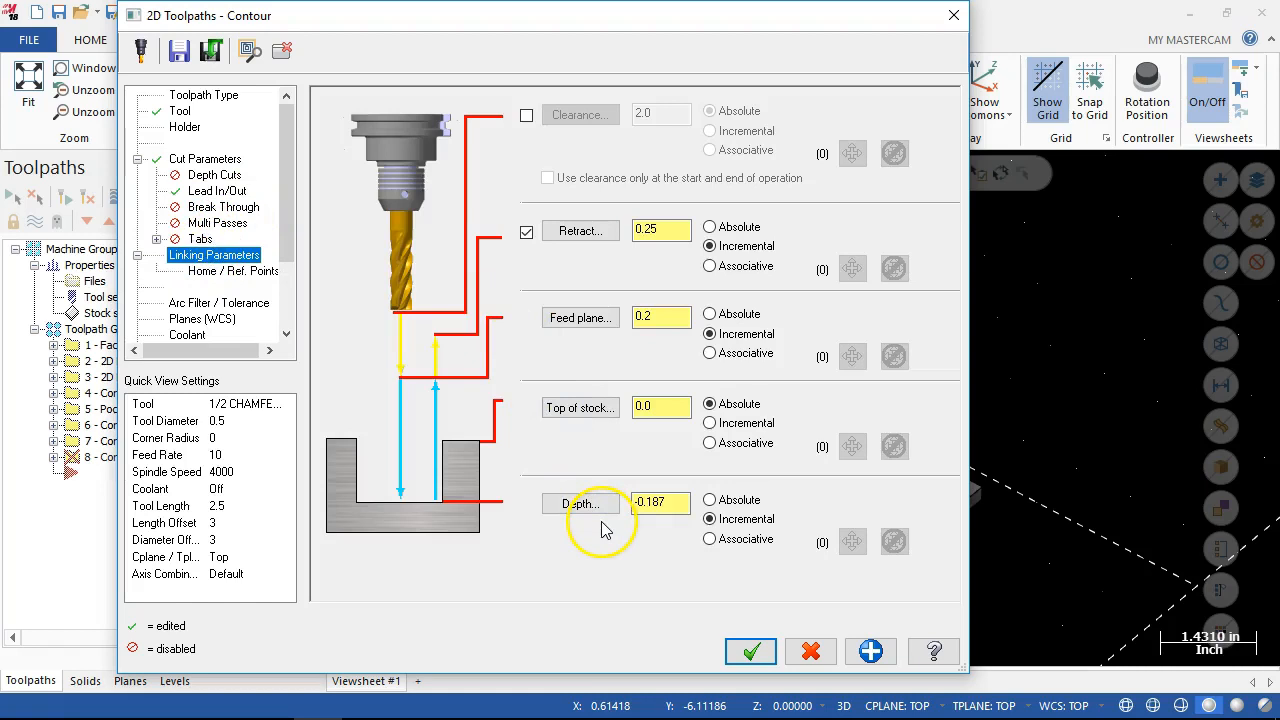
{"action": "left_click", "coordinate": [666, 504]}
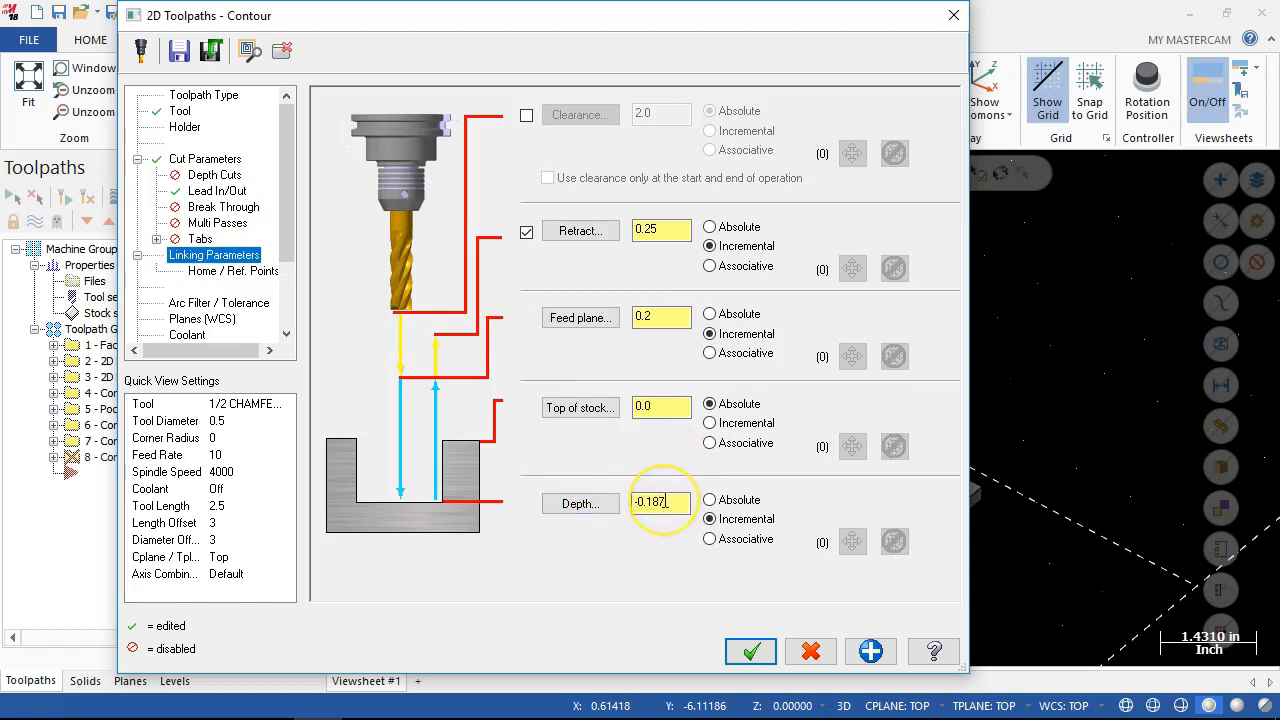
{"action": "left_click", "coordinate": [665, 502]}
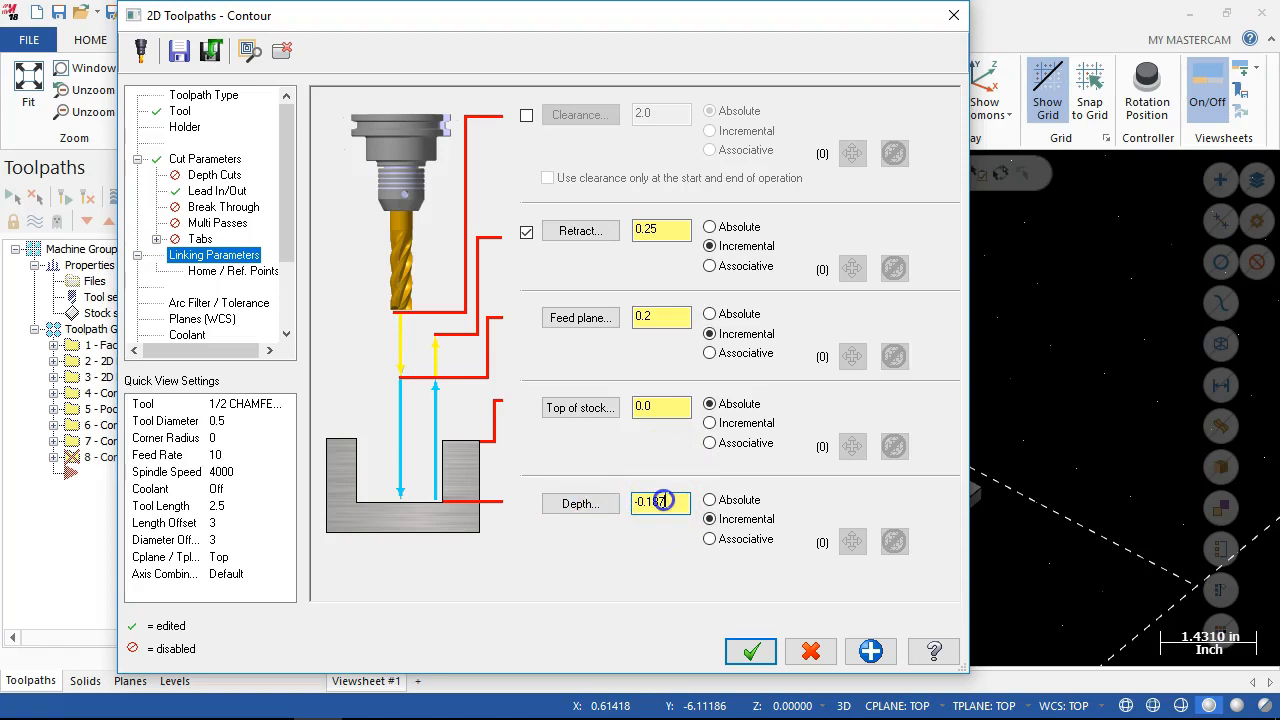
{"action": "double_click", "coordinate": [651, 503]}
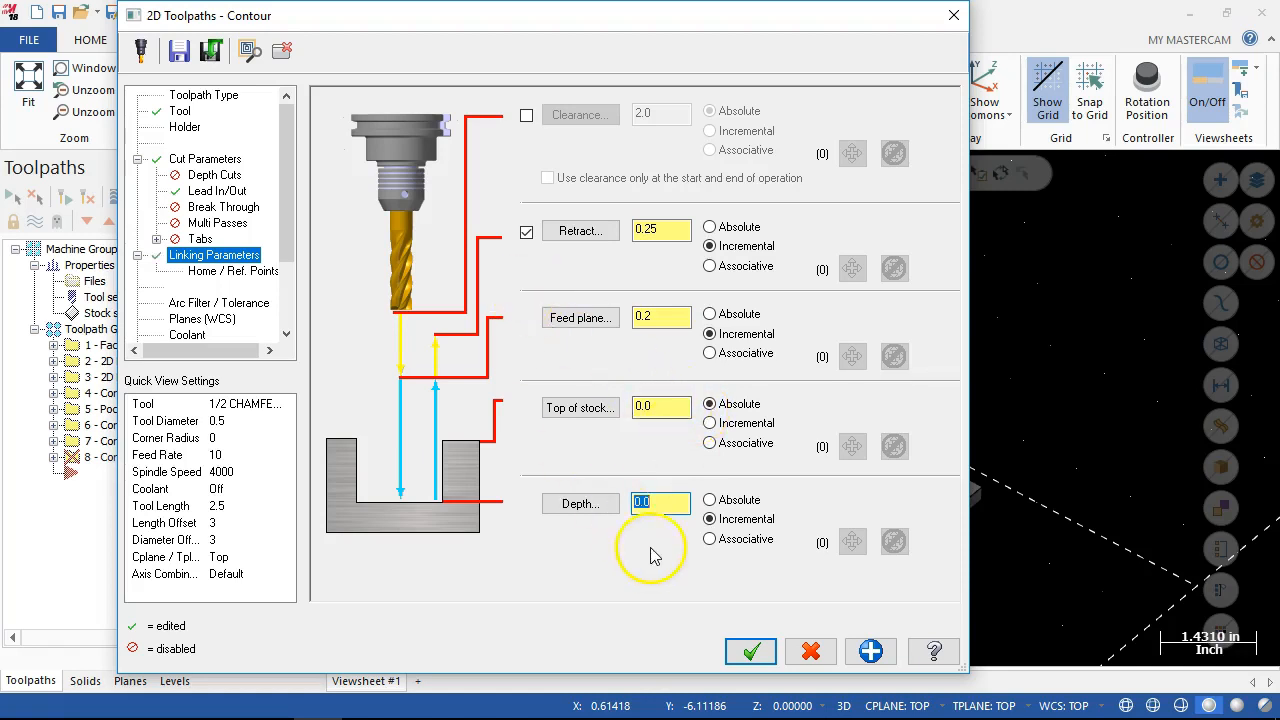
{"action": "left_click", "coordinate": [740, 651]}
Examine the chamfer toolpath's position inside the holes at both ends of the plate.
{"action": "middle_click_drag", "start_coordinate": [728, 626], "coordinate": [729, 592]}
{"action": "scroll", "coordinate": [888, 526], "scroll_direction": "down", "scroll_amount": 3}
{"action": "scroll", "coordinate": [868, 534], "scroll_direction": "up", "scroll_amount": 3}
{"action": "scroll", "coordinate": [868, 534], "scroll_direction": "up", "scroll_amount": 5}
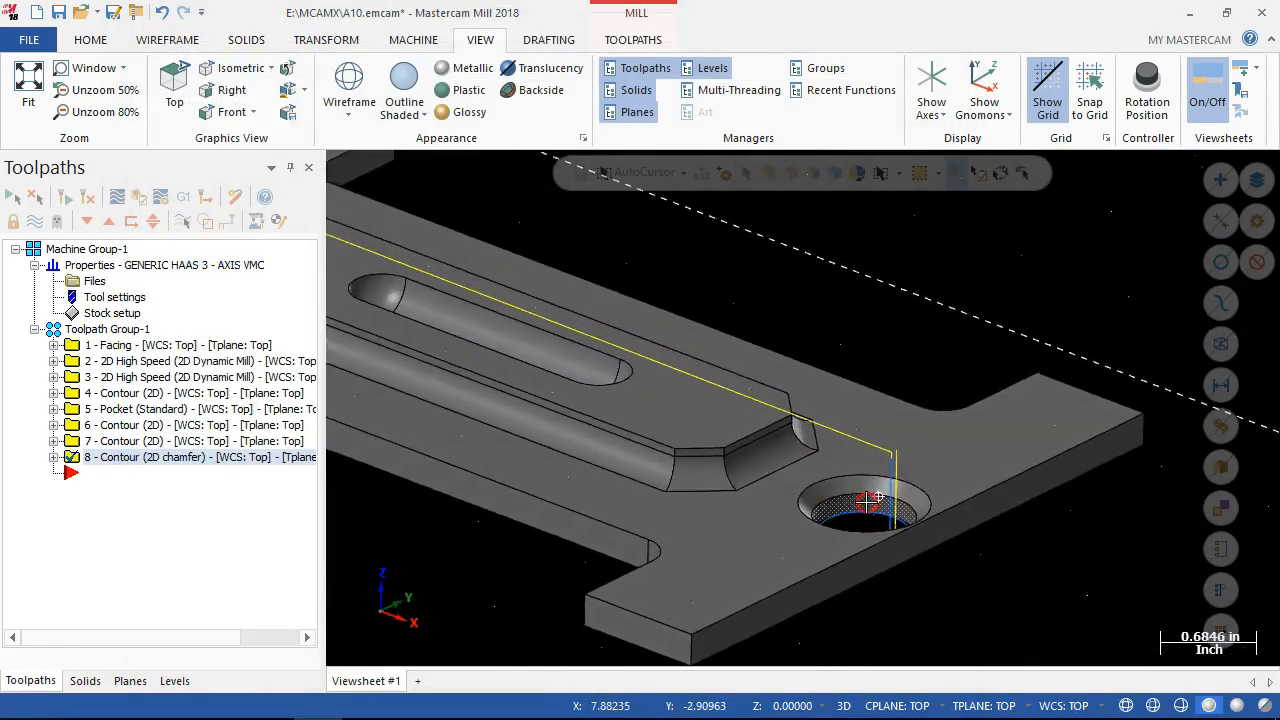
{"action": "scroll", "coordinate": [870, 500], "scroll_direction": "down", "scroll_amount": 5}
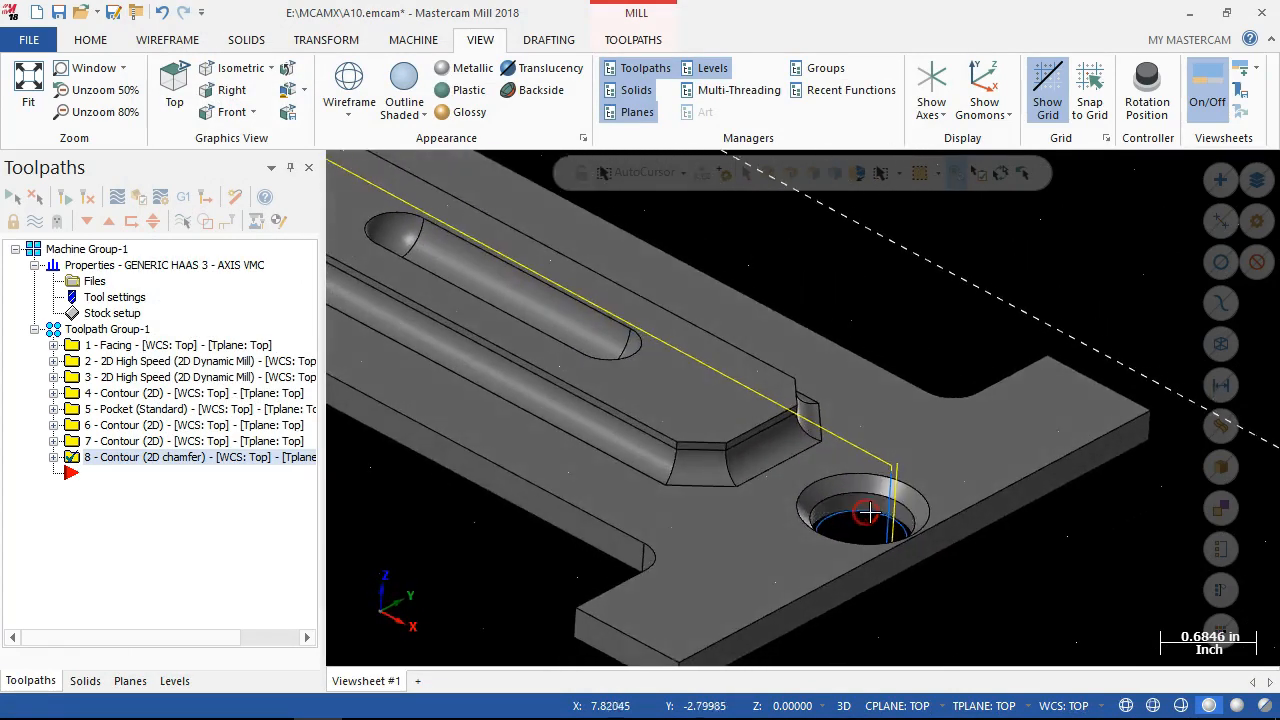
{"action": "middle_click_drag", "start_coordinate": [738, 401], "coordinate": [750, 452]}
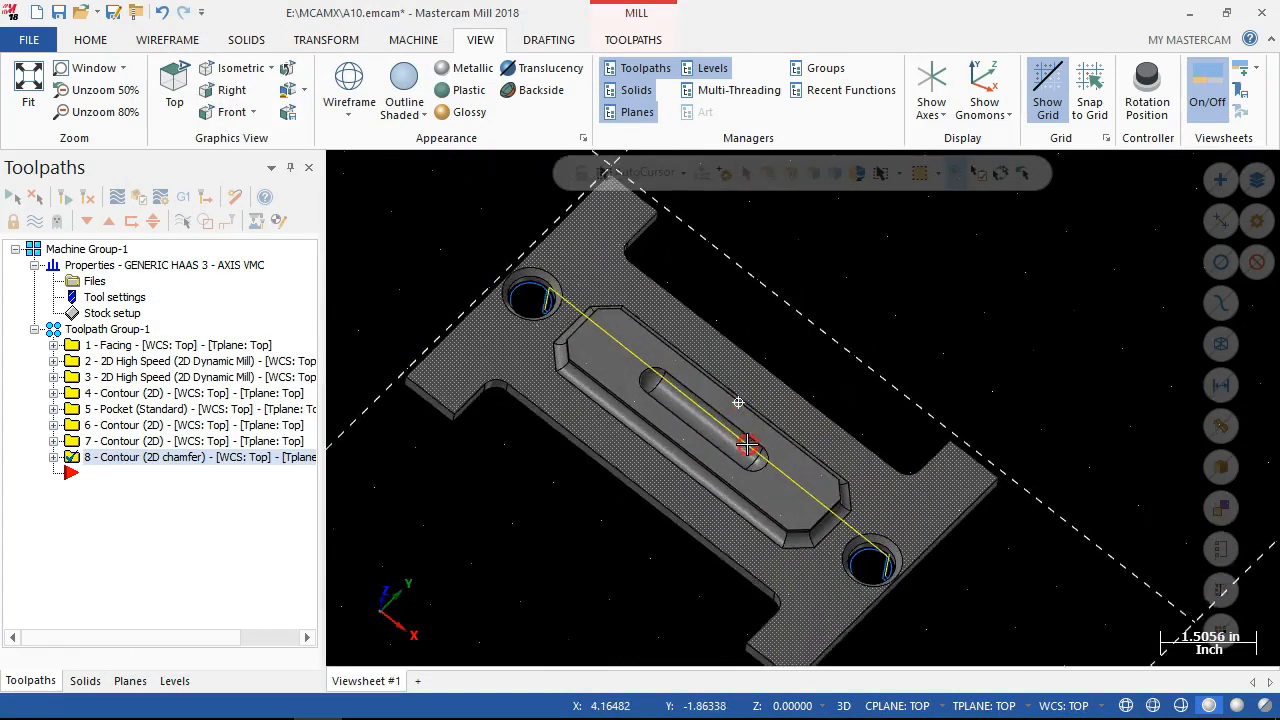
{"action": "scroll", "coordinate": [539, 304], "scroll_direction": "up", "scroll_amount": 3}
{"action": "middle_click_drag", "start_coordinate": [539, 304], "coordinate": [523, 400]}
Check the chained geometry of operation 8, the 2D chamfer contour, in the Chain Manager.
{"action": "left_click", "coordinate": [53, 457]}
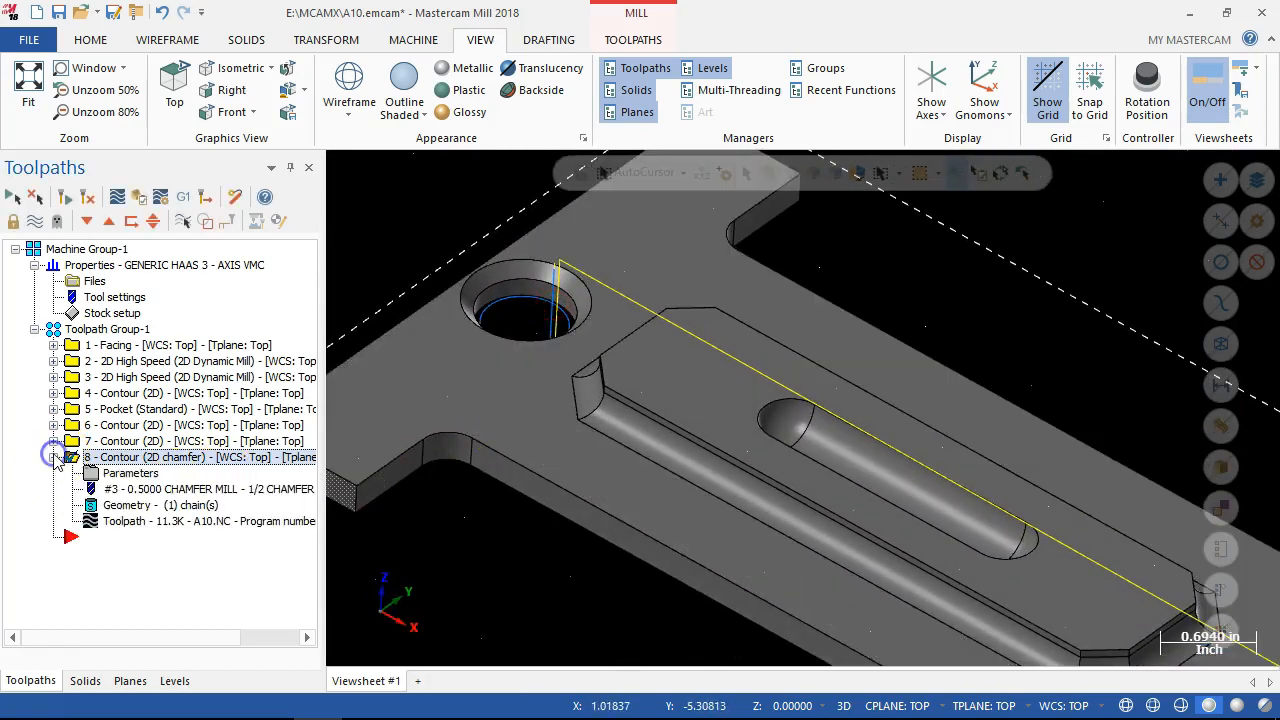
{"action": "left_click", "coordinate": [113, 508]}
{"action": "mouse_move", "coordinate": [601, 415]}
{"action": "middle_mouse_down"}
{"action": "mouse_move", "coordinate": [649, 443]}
{"action": "mouse_move", "coordinate": [616, 398]}
{"action": "middle_mouse_up"}
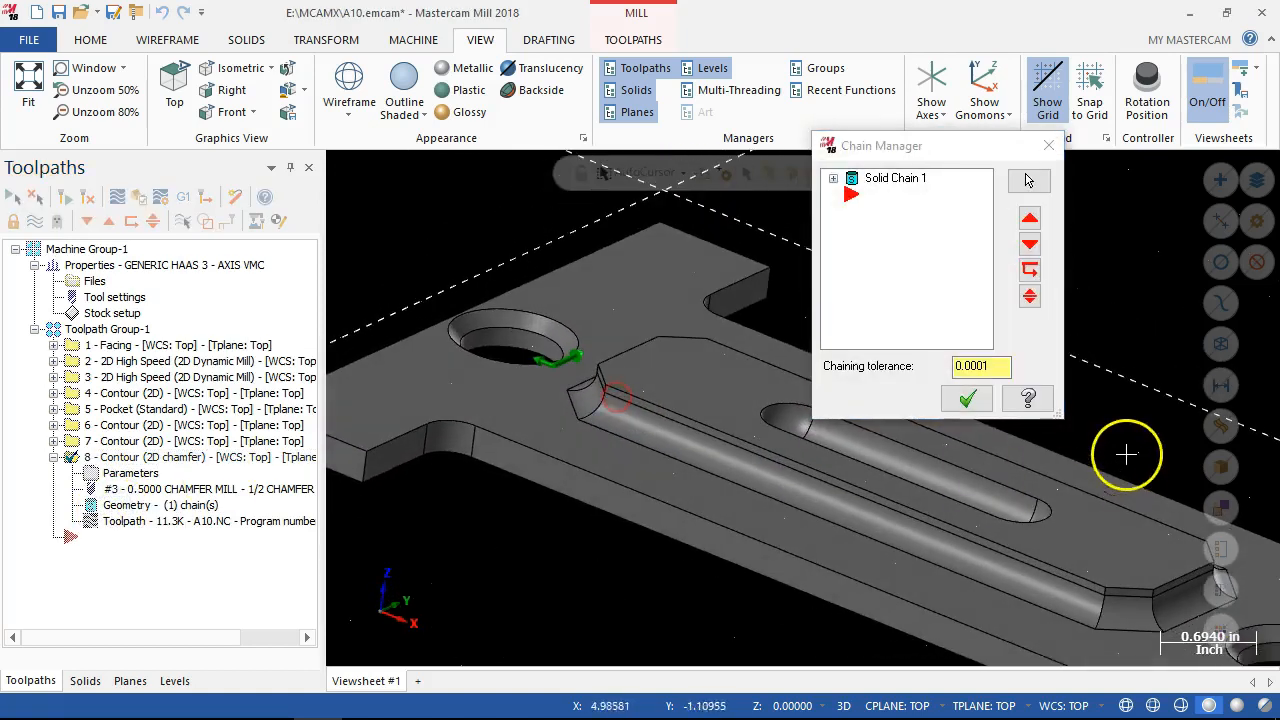
{"action": "left_click", "coordinate": [967, 399]}
Set the chamfer width of operation 8 to 0 and regenerate its toolpath.
{"action": "left_click", "coordinate": [128, 473]}
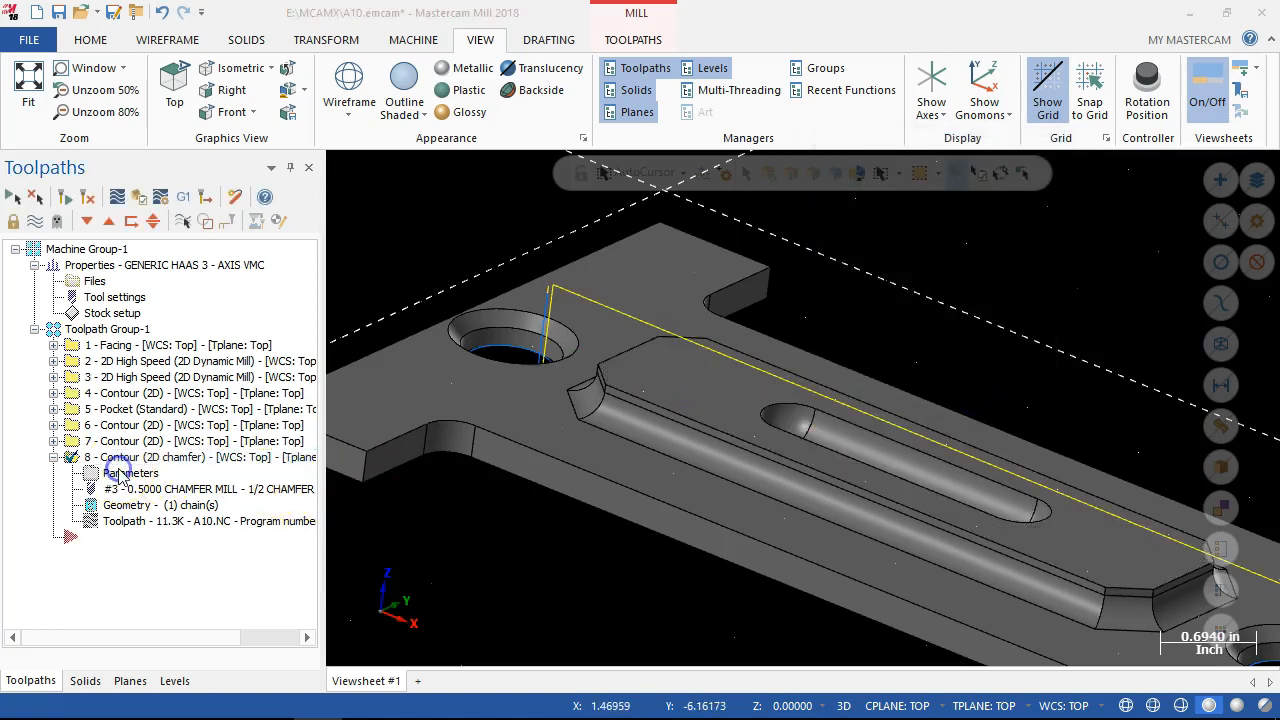
{"action": "left_click", "coordinate": [182, 159]}
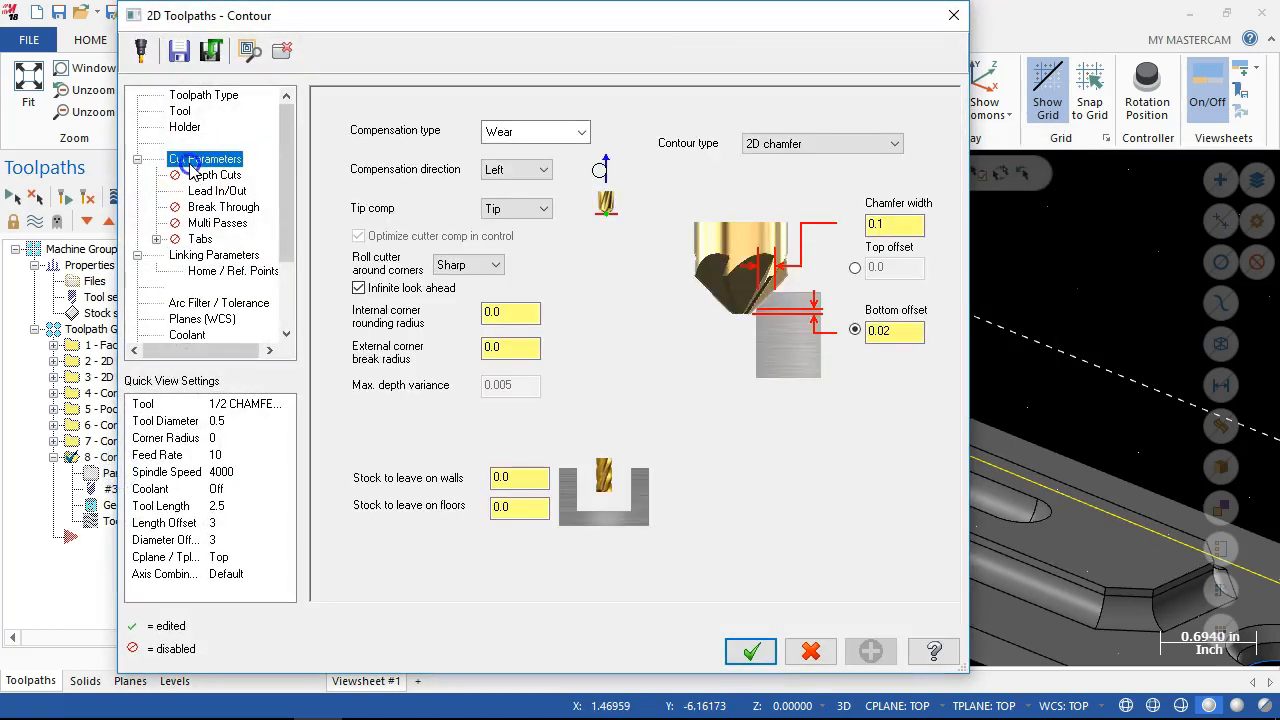
{"action": "left_click", "coordinate": [903, 226]}
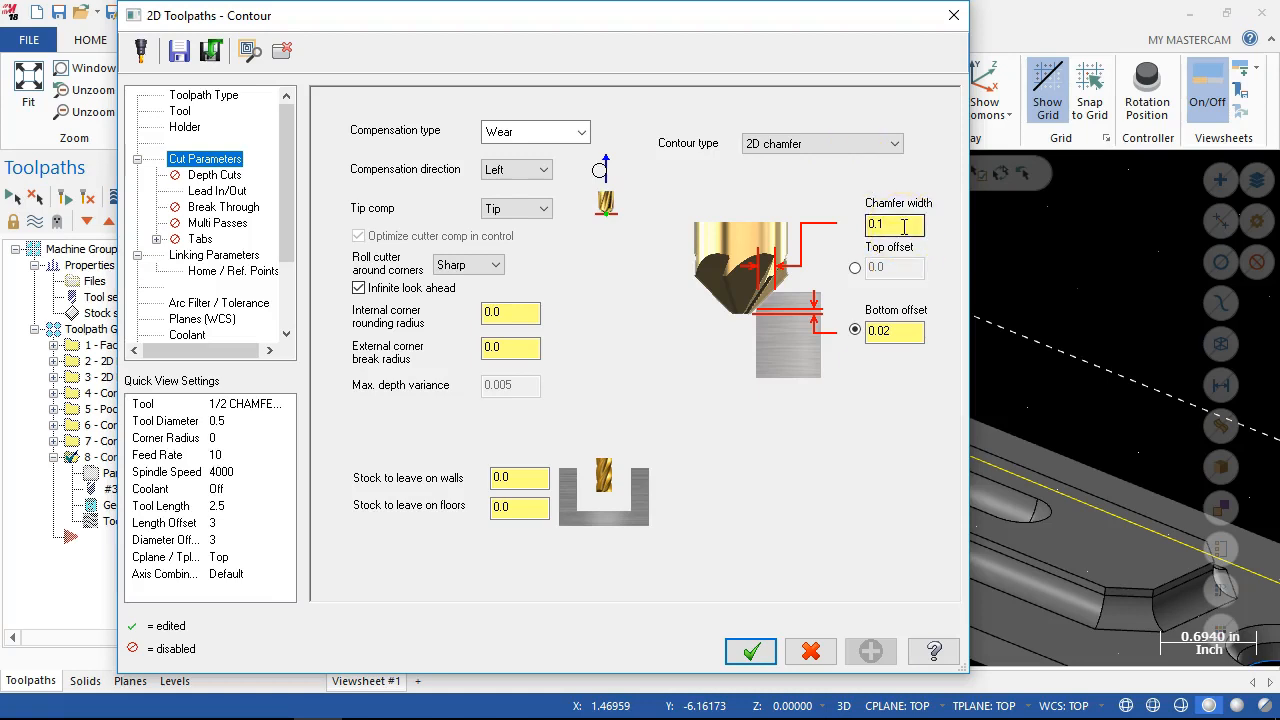
{"action": "double_click", "coordinate": [894, 226]}
{"action": "type", "text": "0"}
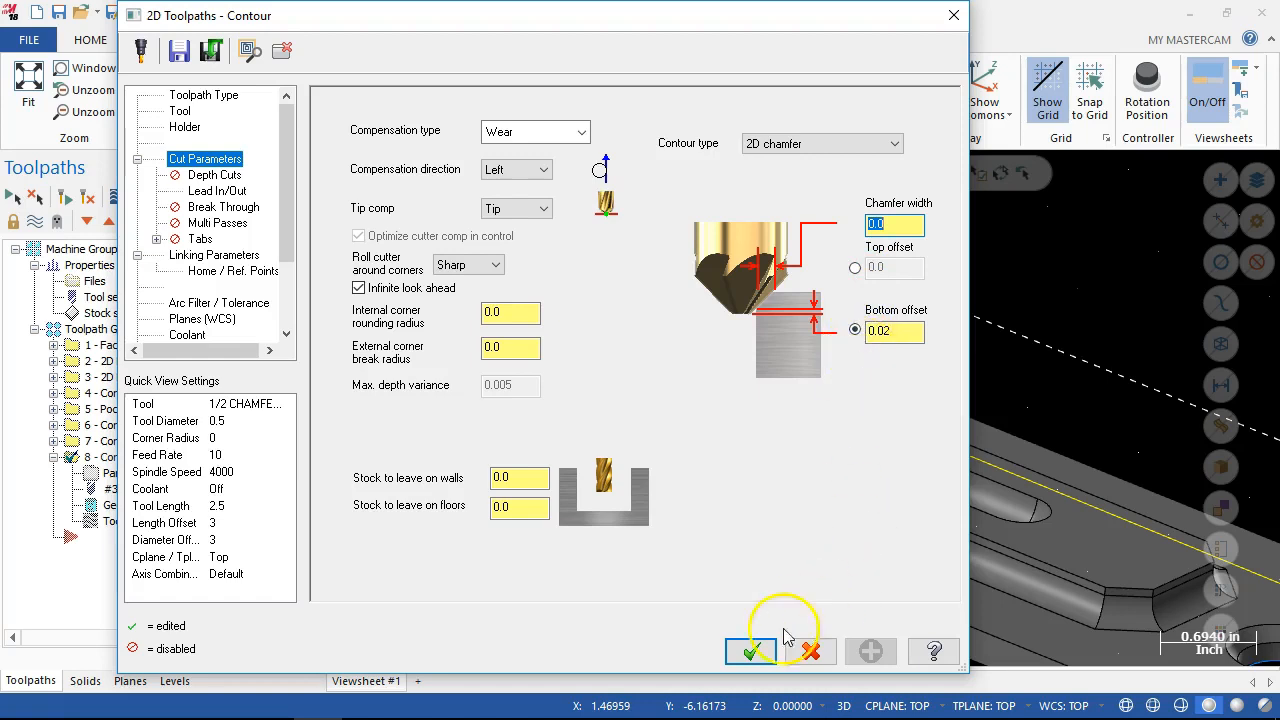
{"action": "left_click", "coordinate": [751, 652]}
{"action": "left_click", "coordinate": [86, 198]}
Examine the regenerated chamfer toolpath against the chamfered faces of both holes.
{"action": "middle_click_drag", "start_coordinate": [577, 489], "coordinate": [528, 500]}
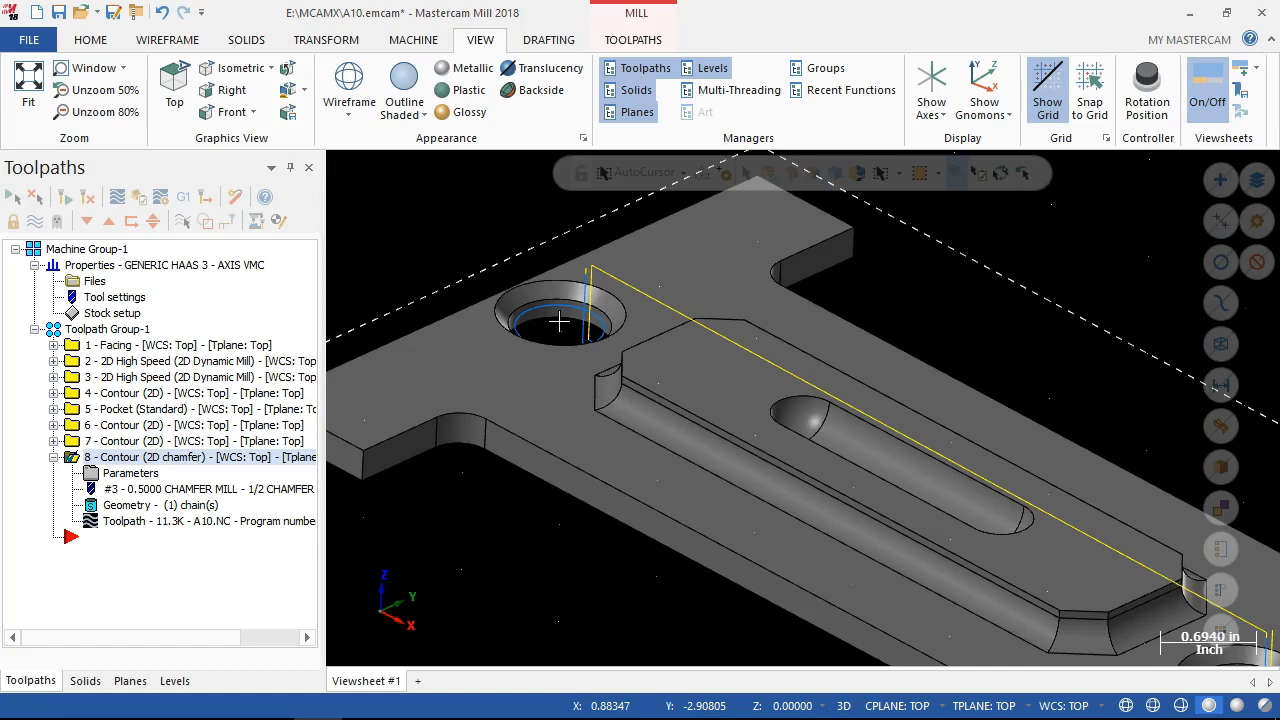
{"action": "left_click", "coordinate": [554, 298]}
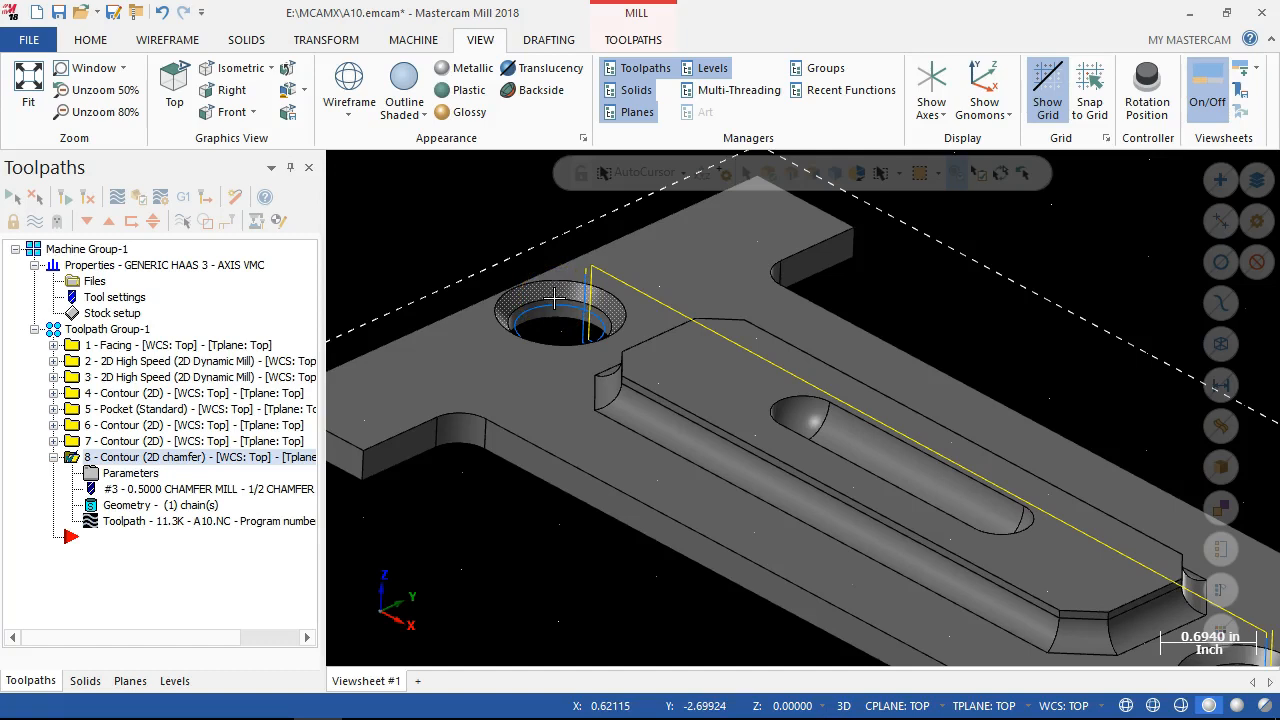
{"action": "scroll", "coordinate": [556, 306], "scroll_direction": "down", "scroll_amount": 4}
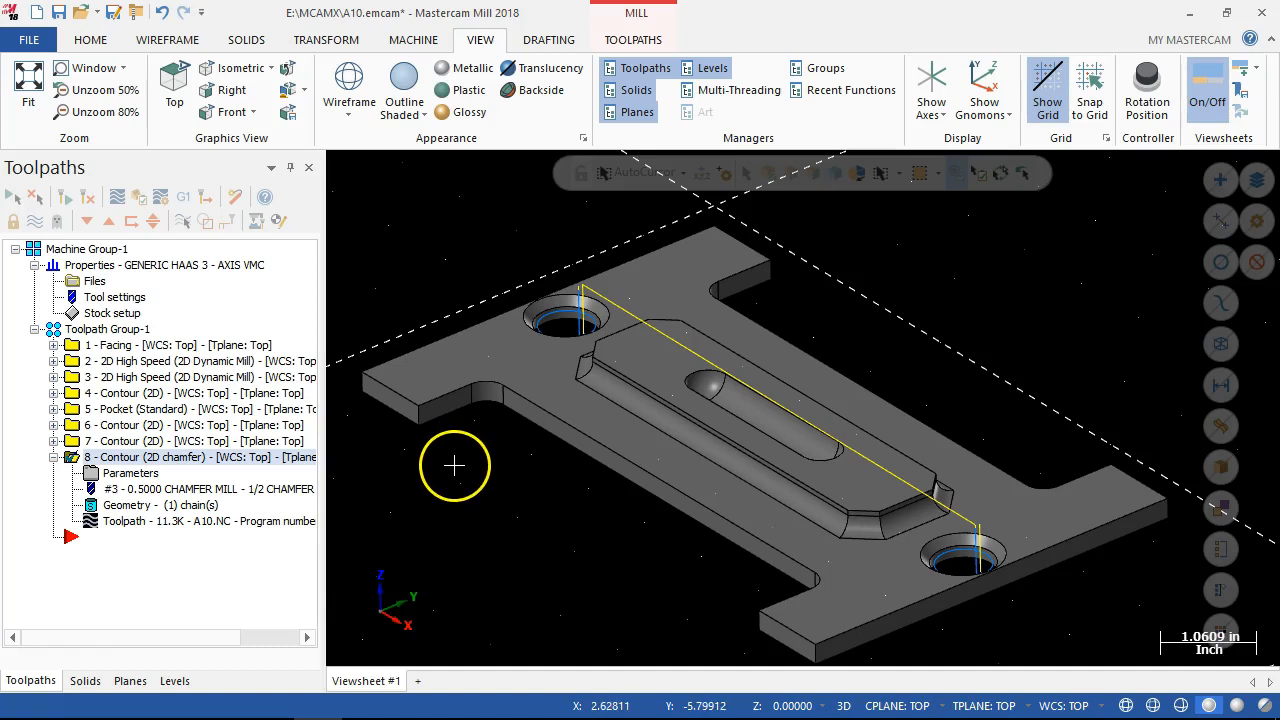
{"action": "scroll", "coordinate": [455, 470], "scroll_direction": "down", "scroll_amount": 3}
{"action": "middle_click_drag", "start_coordinate": [492, 497], "coordinate": [537, 511]}
{"action": "left_click", "coordinate": [53, 457]}
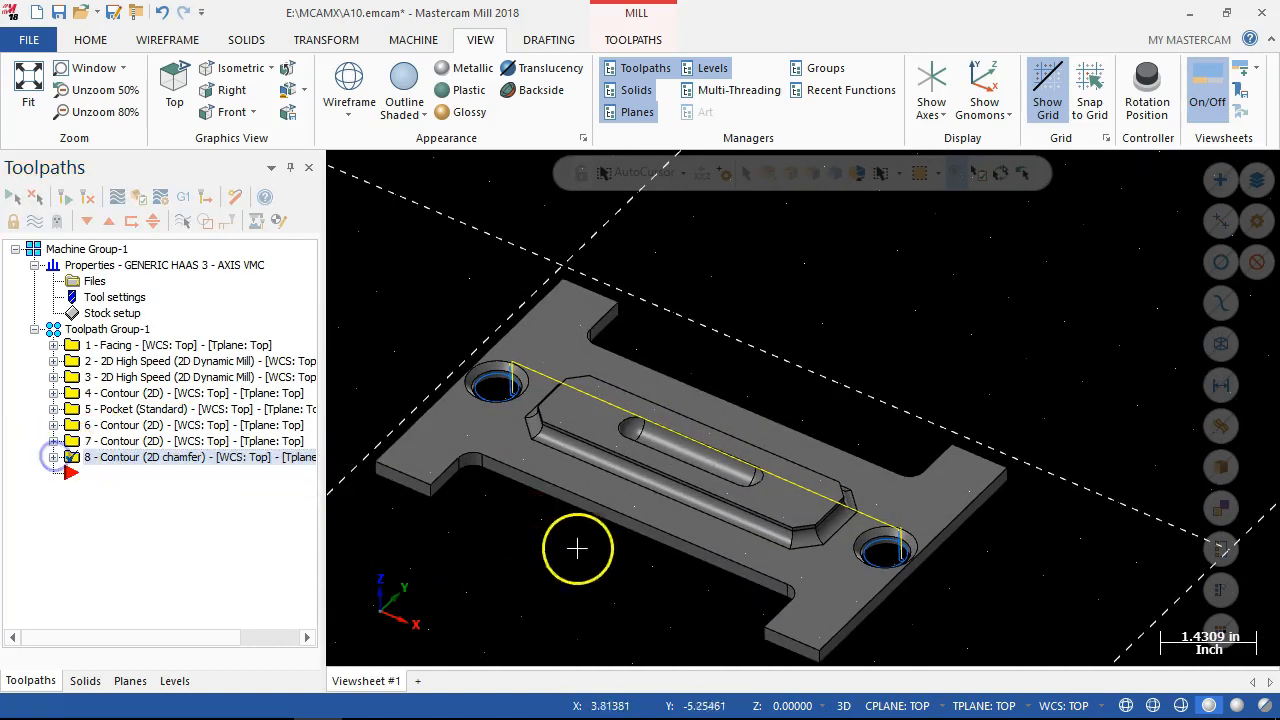
{"action": "scroll", "coordinate": [560, 546], "scroll_direction": "down", "scroll_amount": 3}
{"action": "middle_click_drag", "start_coordinate": [554, 548], "coordinate": [474, 543]}
{"action": "scroll", "coordinate": [457, 605], "scroll_direction": "up", "scroll_amount": 4}
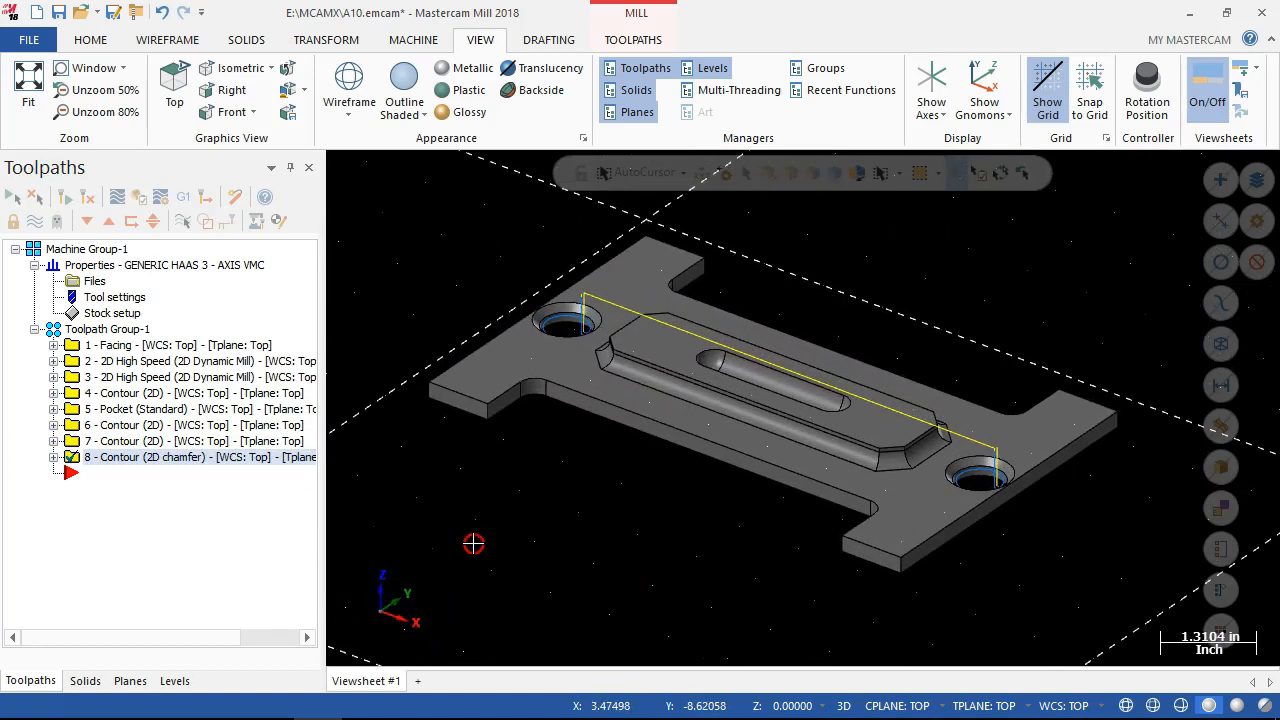
Select all operations in Toolpath Group-1, display their toolpaths and save the part file.
{"action": "left_click", "coordinate": [107, 329]}
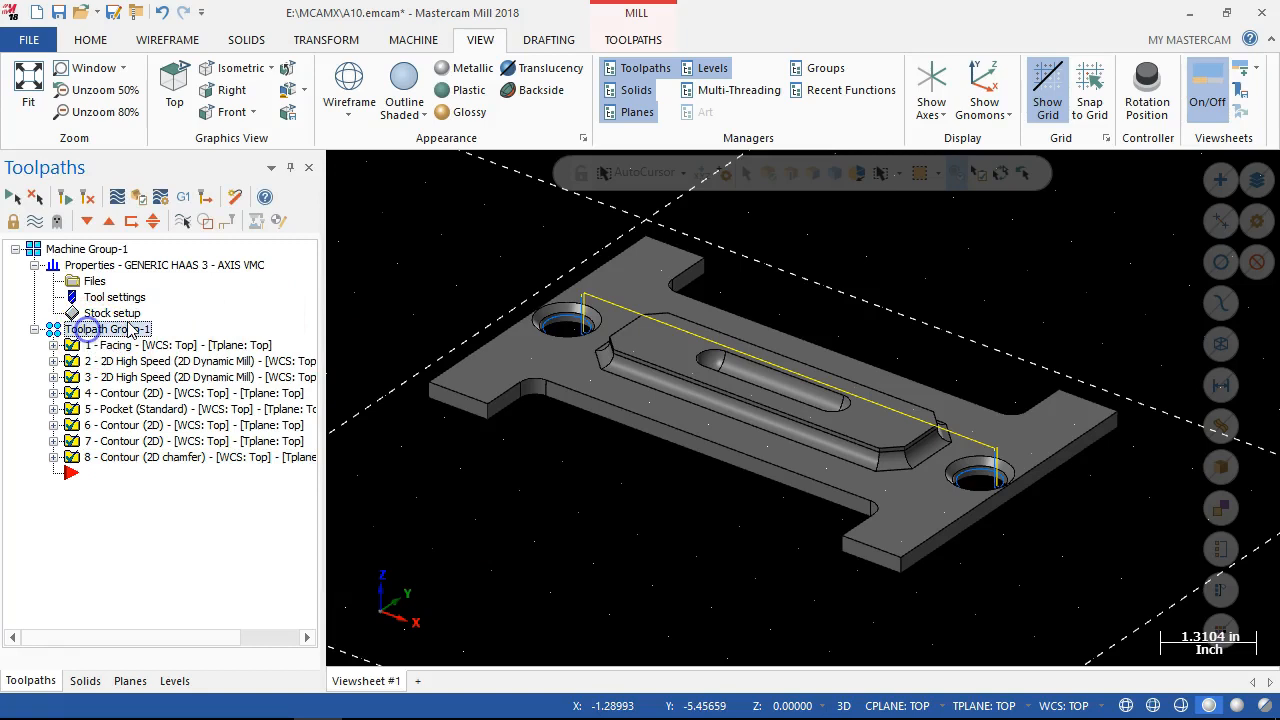
{"action": "left_click", "coordinate": [36, 224]}
{"action": "left_click", "coordinate": [348, 432]}
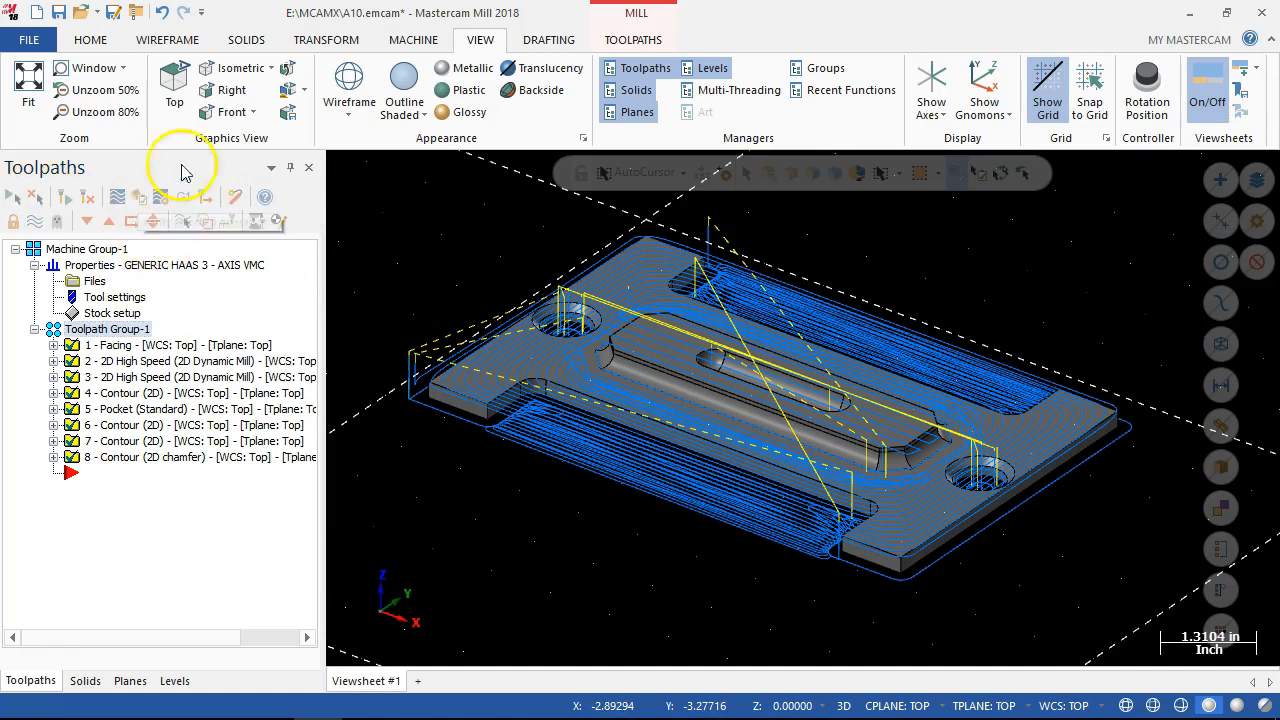
{"action": "left_click", "coordinate": [83, 12]}
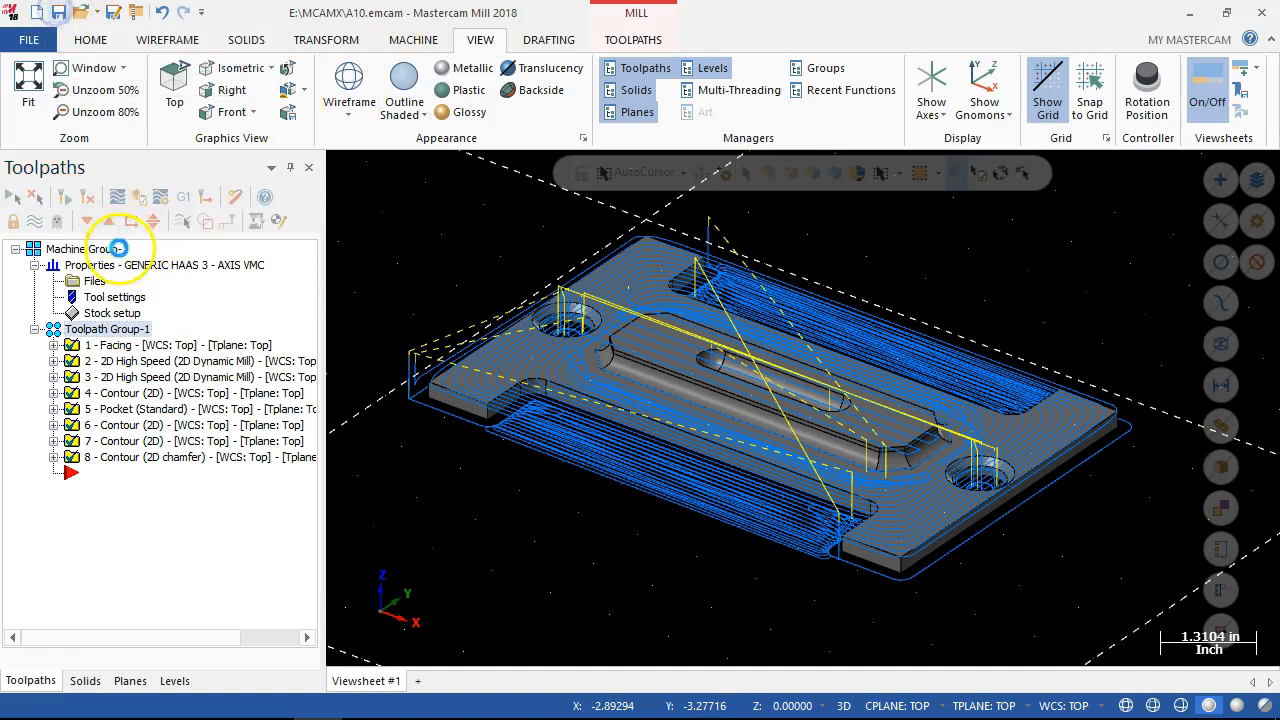
Verify all selected operations in Mastercam Simulator, pausing to raise the playback speed before resuming the cutting simulation.
{"action": "left_click", "coordinate": [138, 200]}
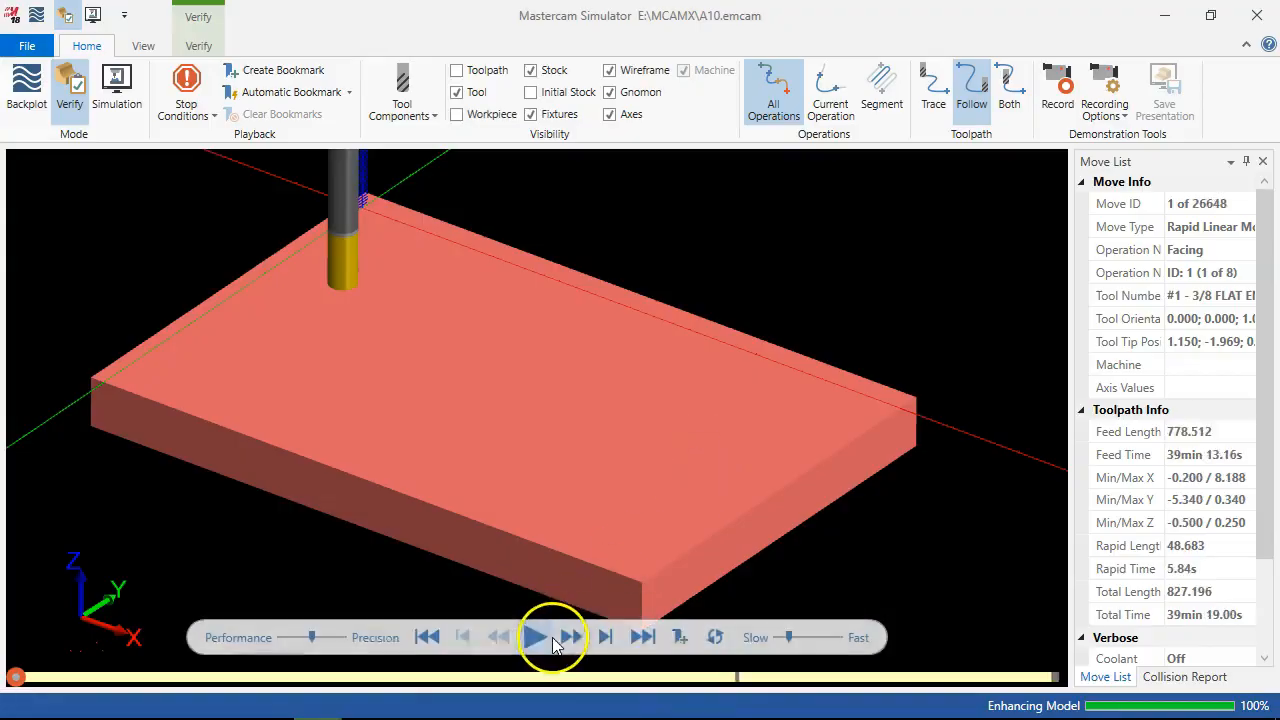
{"action": "left_click", "coordinate": [535, 637]}
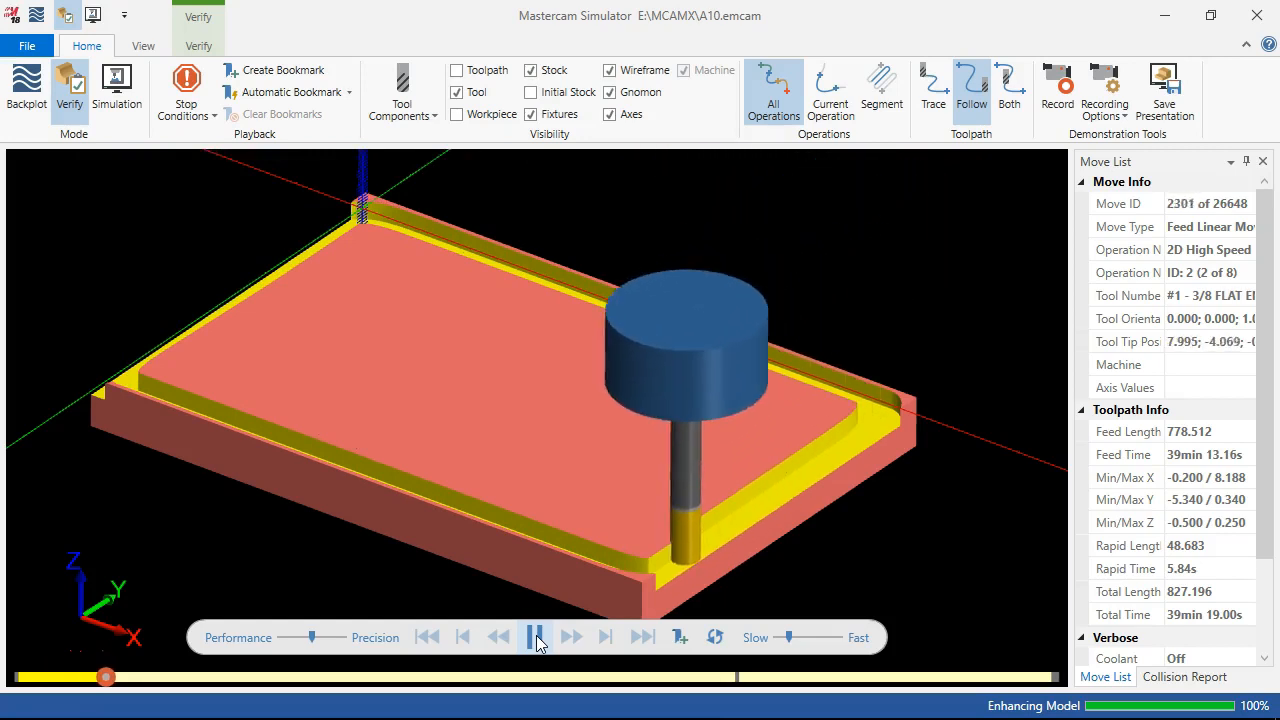
{"action": "left_click", "coordinate": [537, 641]}
{"action": "left_click", "coordinate": [793, 645]}
{"action": "left_click", "coordinate": [808, 638]}
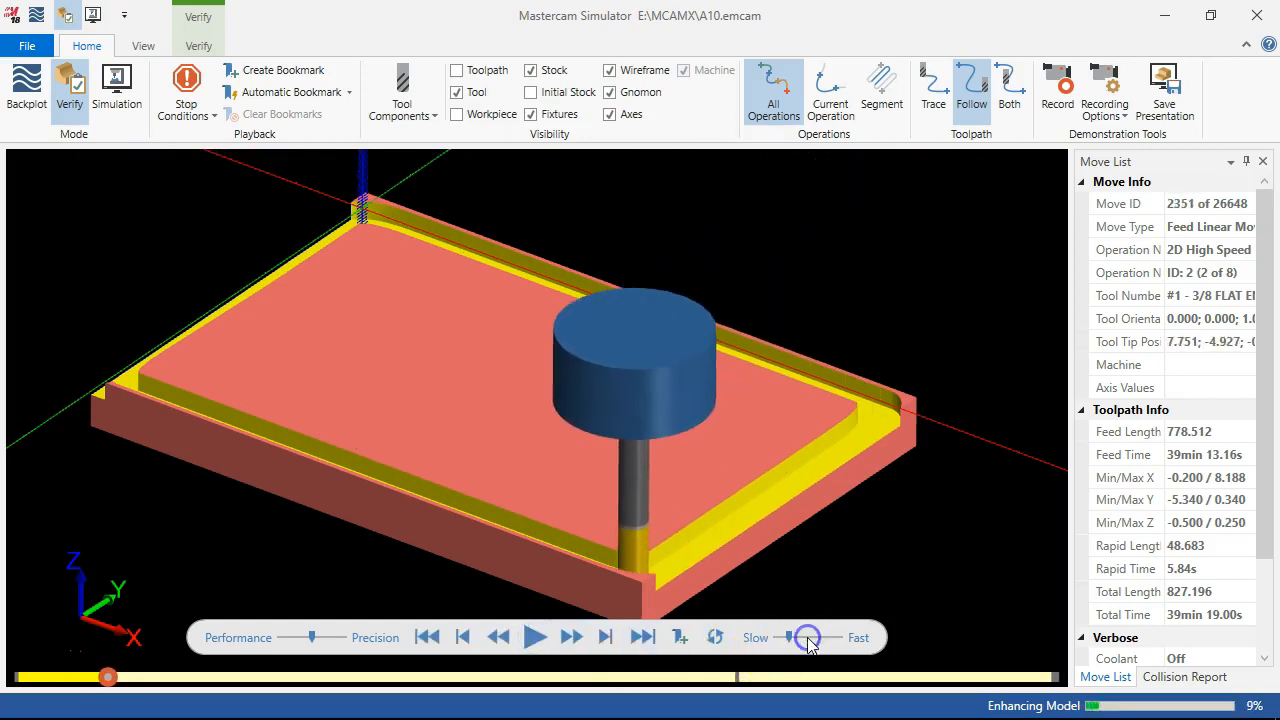
{"action": "left_click_drag", "start_coordinate": [791, 638], "coordinate": [801, 637]}
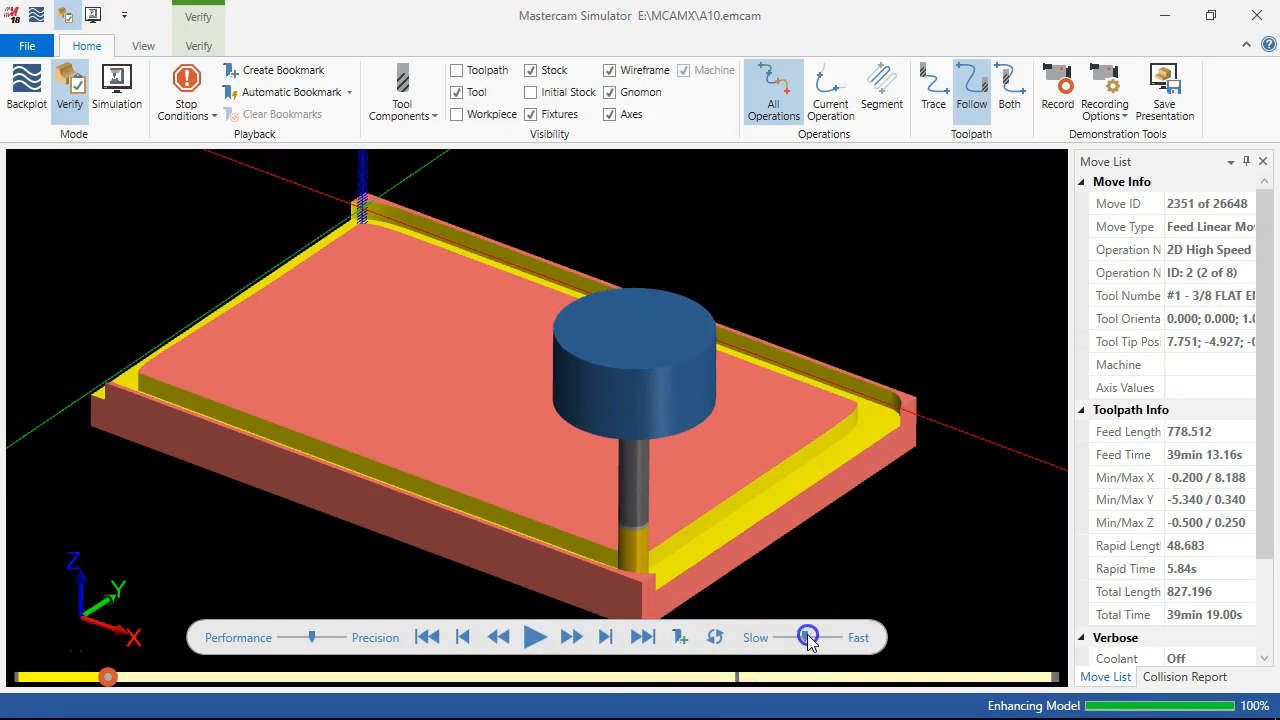
{"action": "left_click", "coordinate": [535, 637]}
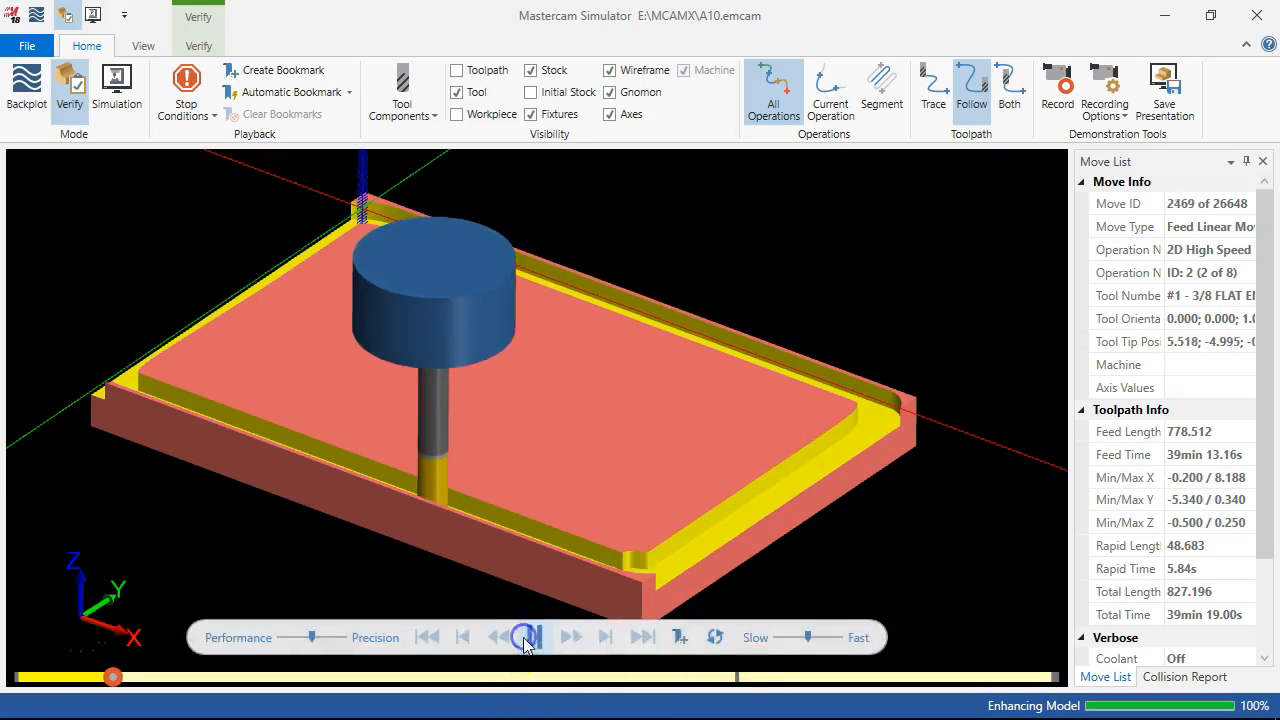